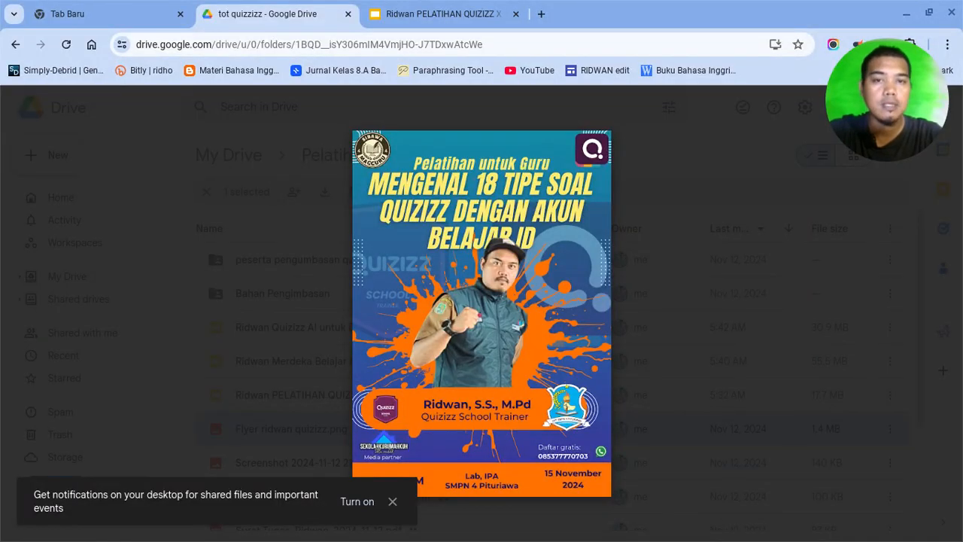
# Step: Search Google for quizizz in a new browser tab and open the Quizizz home page
pyautogui.click(541, 14)
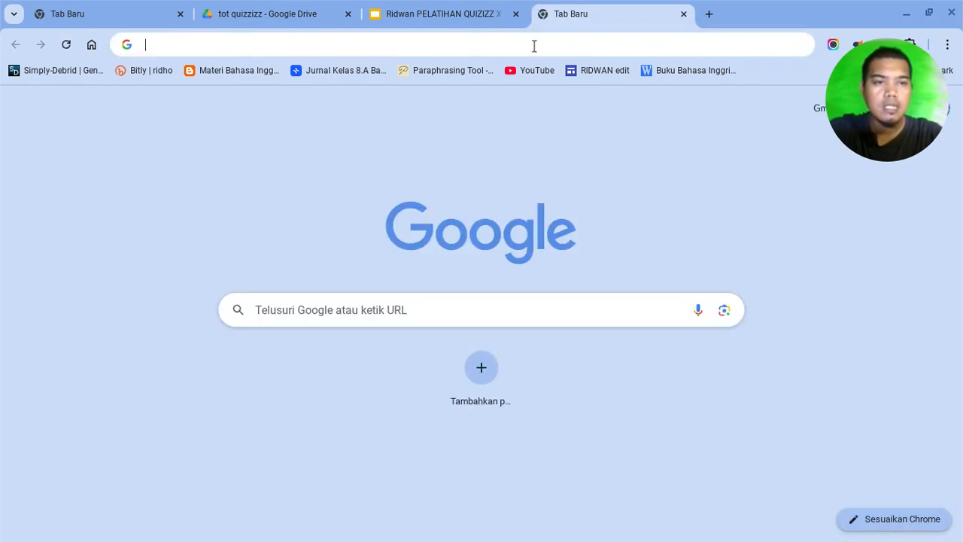
pyautogui.write('quizizz')
pyautogui.press('Return')
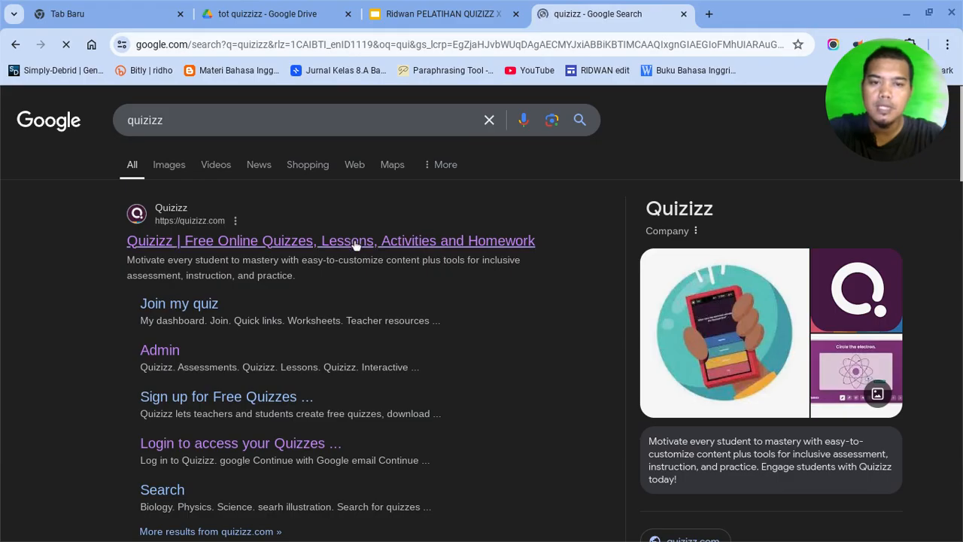
pyautogui.click(353, 242)
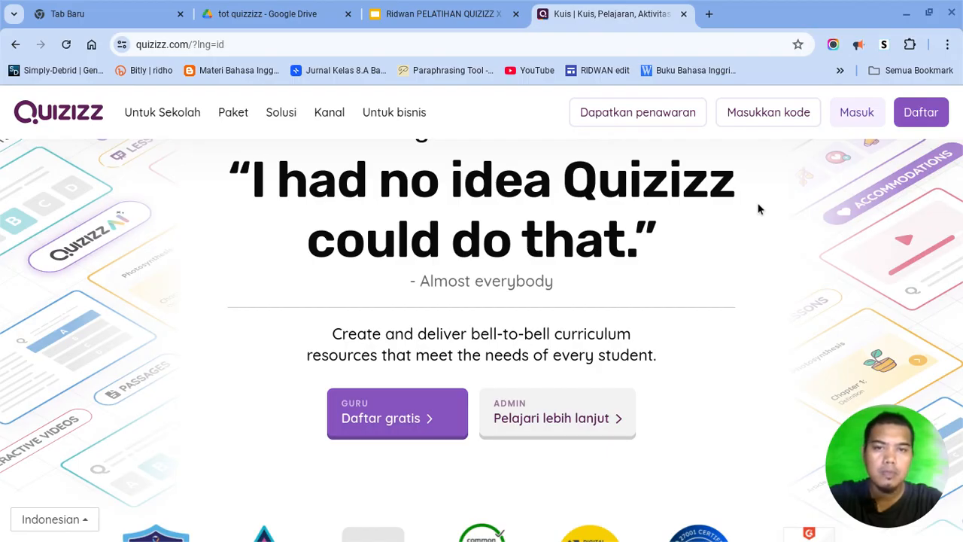
# Step: Switch to the Google Slides training deck and present the slides on registering and setting up a Quizizz account
pyautogui.click(440, 15)
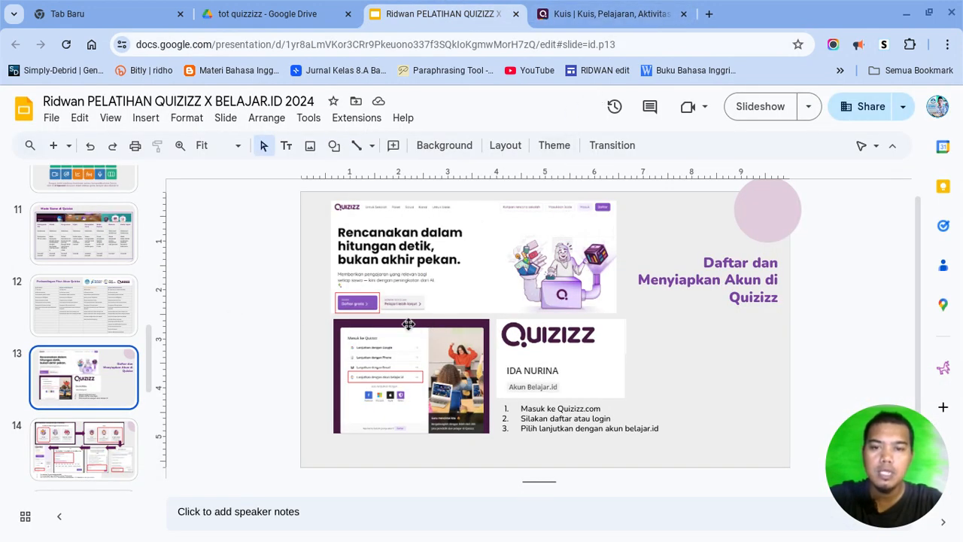
pyautogui.click(757, 114)
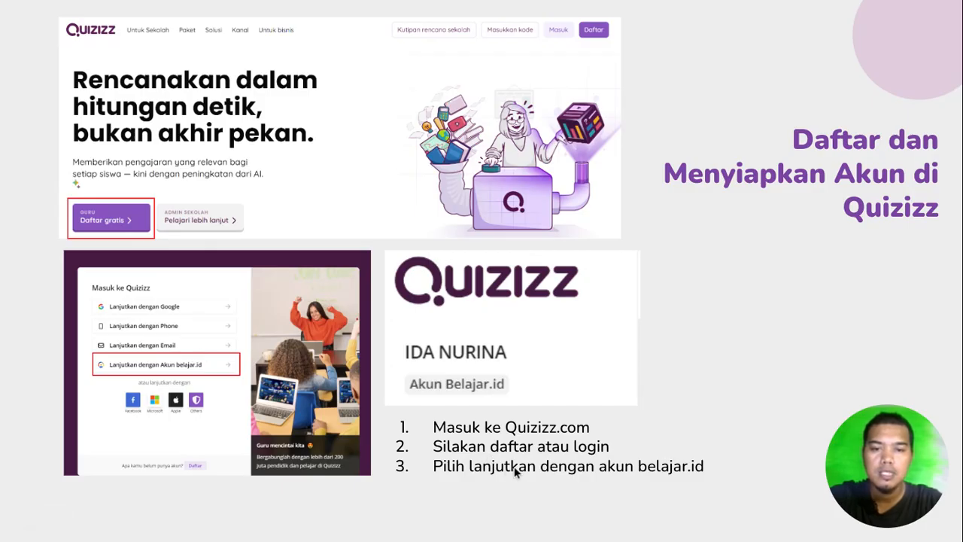
pyautogui.click(535, 469)
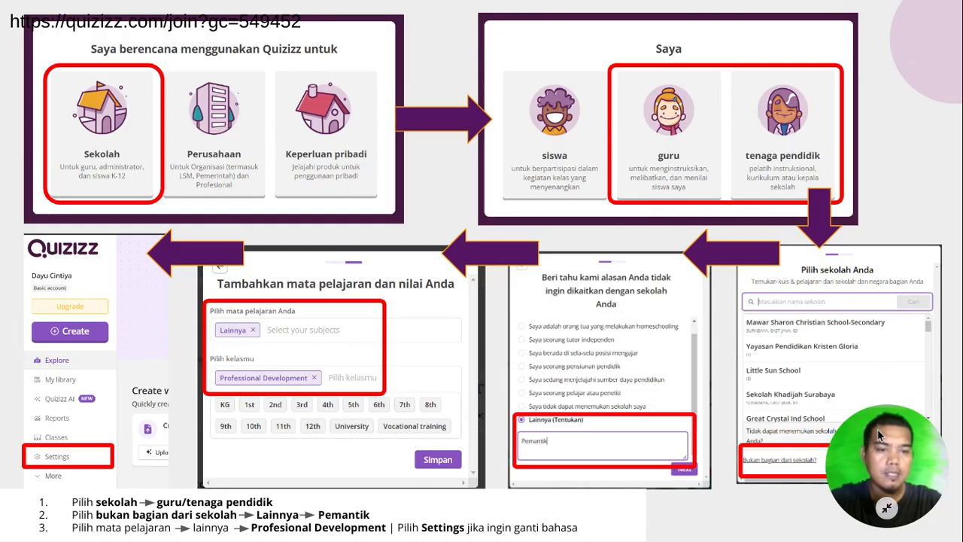
pyautogui.moveTo(878, 435); pyautogui.dragTo(868, 103)
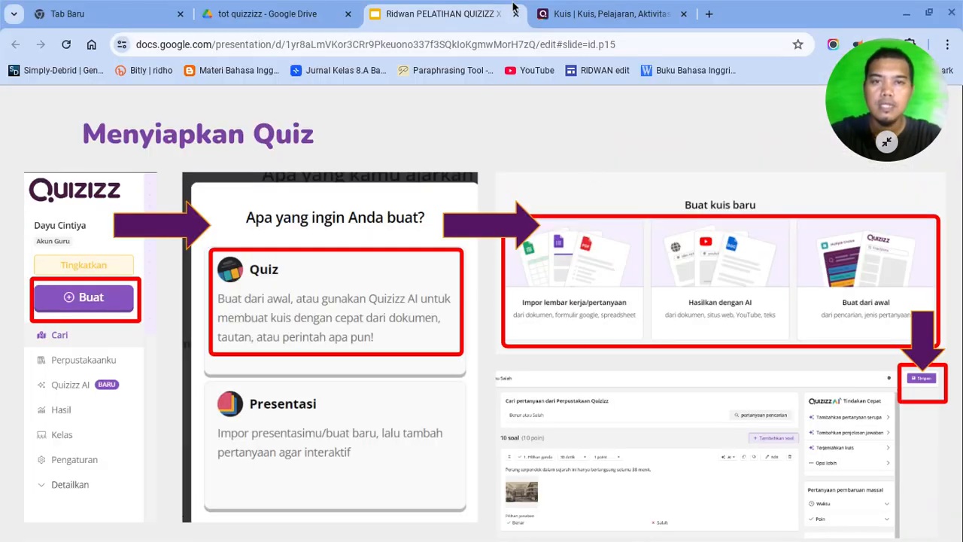
# Step: Return to the Quizizz site and log in with the teacher's Akun belajar.id, entering its e-mail address and choosing the matching Google account
pyautogui.click(565, 10)
pyautogui.moveTo(865, 102); pyautogui.dragTo(847, 256)
pyautogui.moveTo(865, 120); pyautogui.dragTo(54, 489)
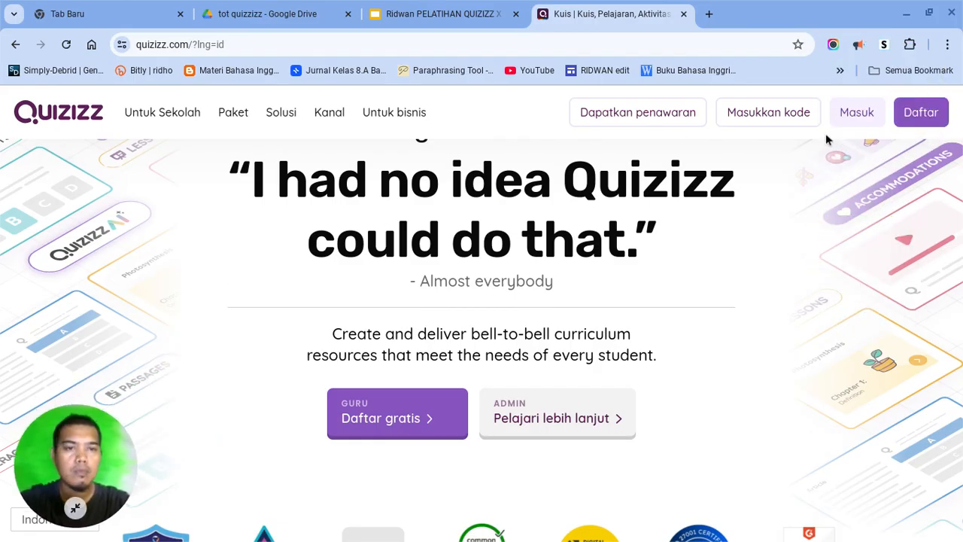
pyautogui.click(857, 125)
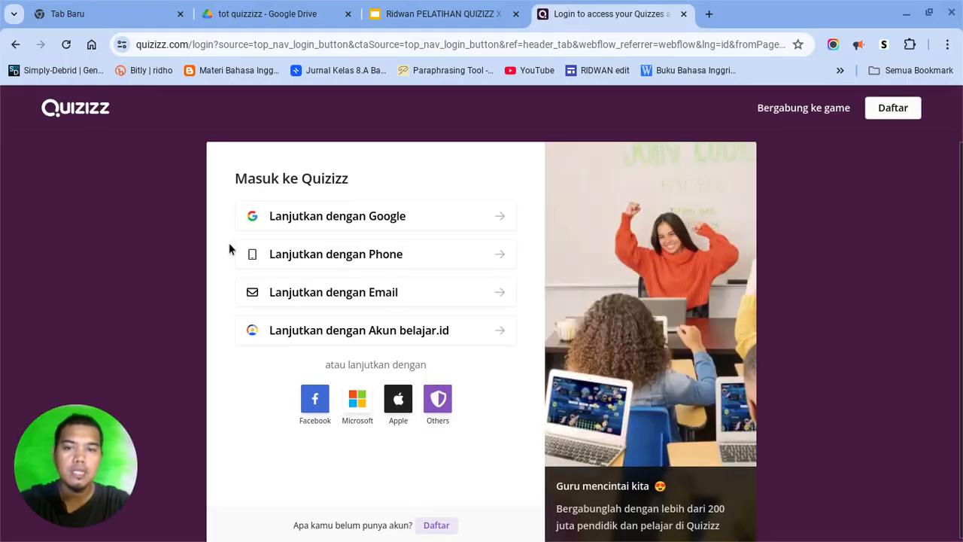
pyautogui.click(406, 339)
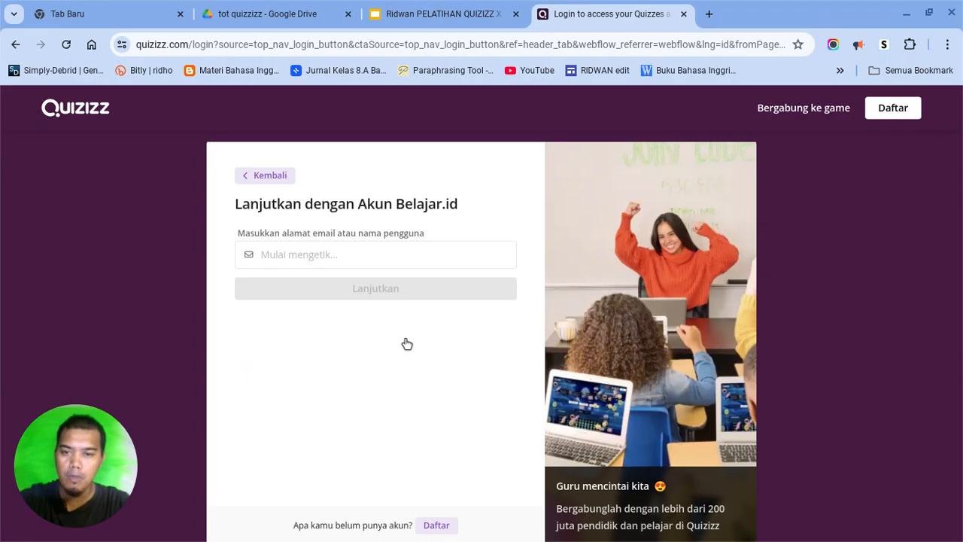
pyautogui.click(324, 253)
pyautogui.click(337, 274)
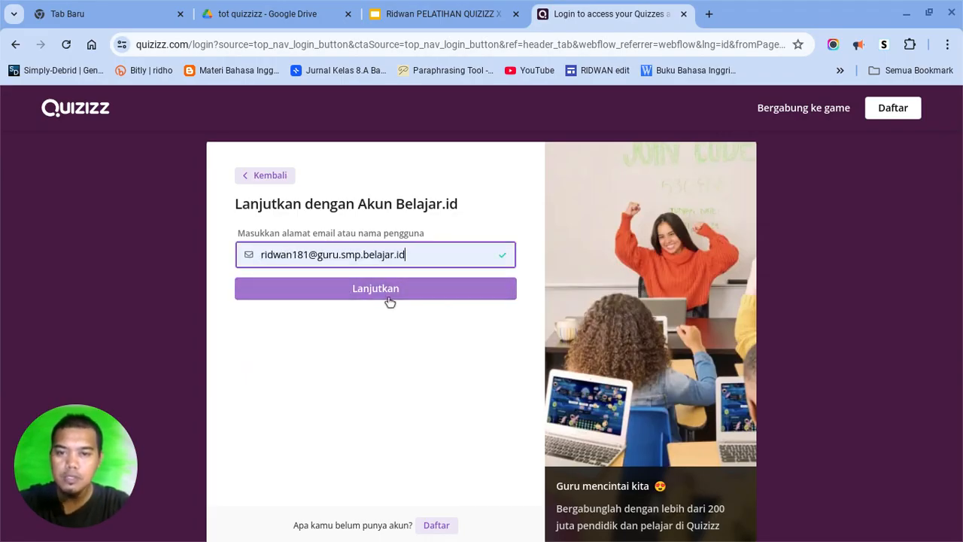
pyautogui.click(389, 301)
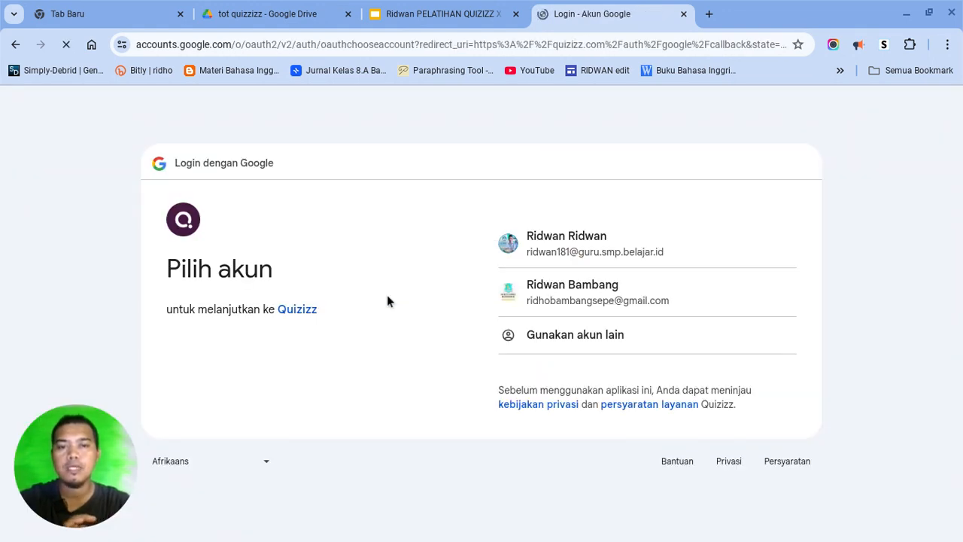
pyautogui.click(533, 259)
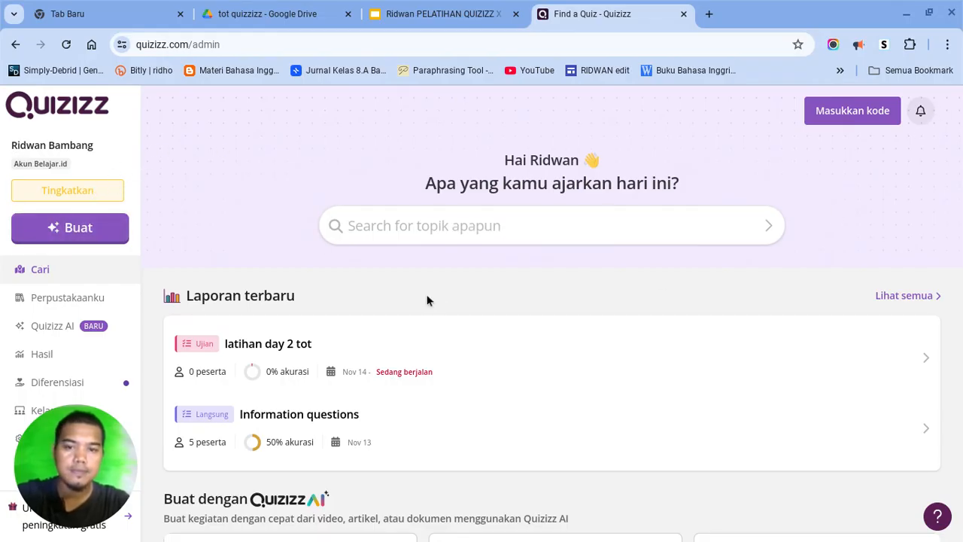
pyautogui.moveTo(85, 451); pyautogui.dragTo(898, 87)
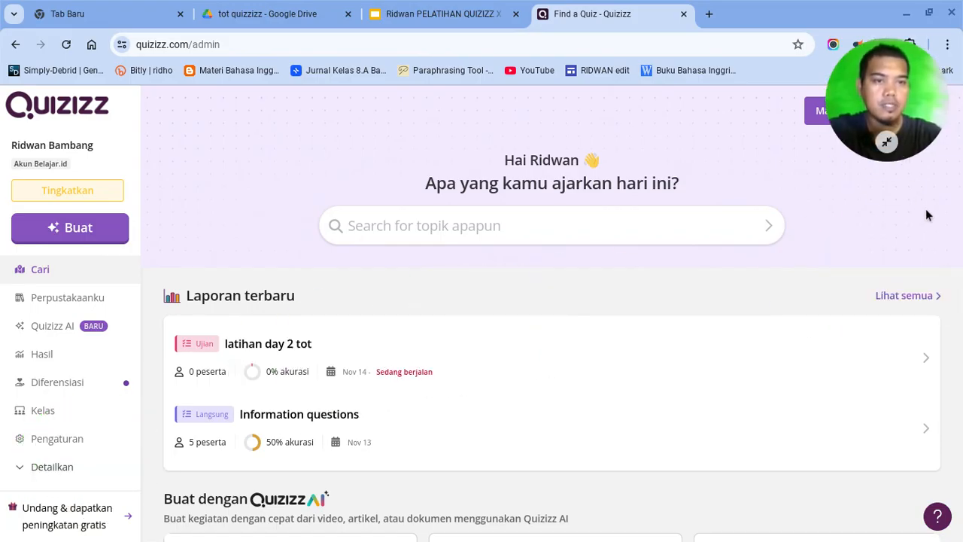
pyautogui.moveTo(919, 114); pyautogui.dragTo(919, 479)
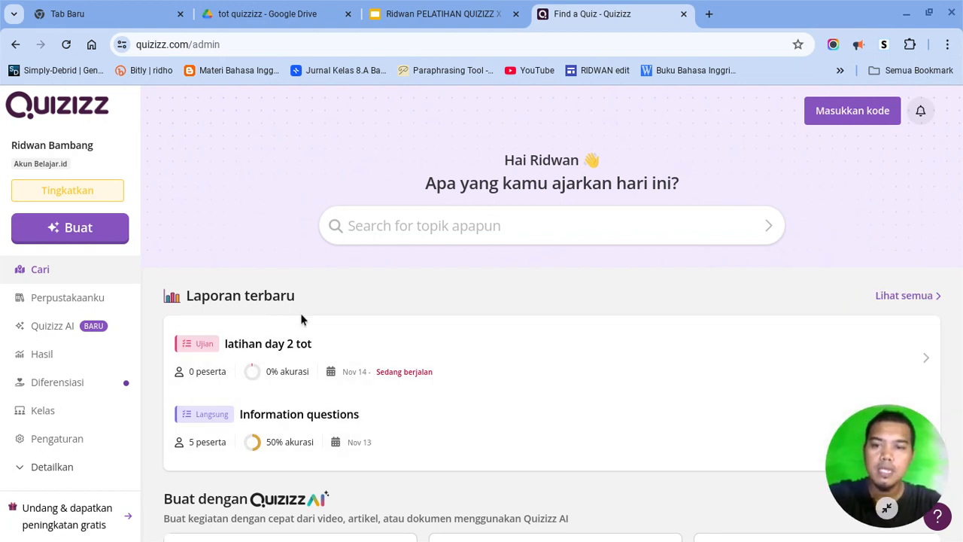
# Step: View the Perpustakaanku library in Quizizz and check the training flyer in Google Drive before returning to the library
pyautogui.click(51, 300)
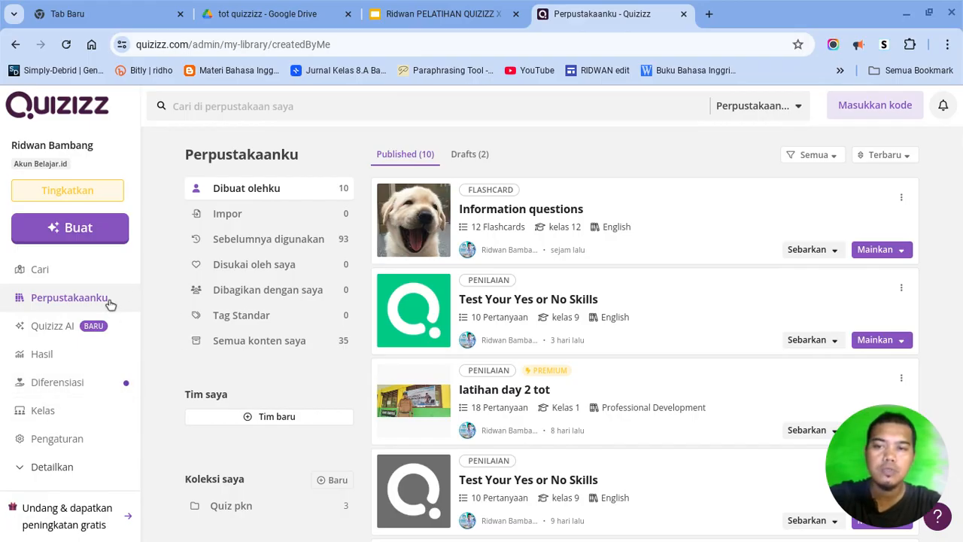
pyautogui.click(248, 15)
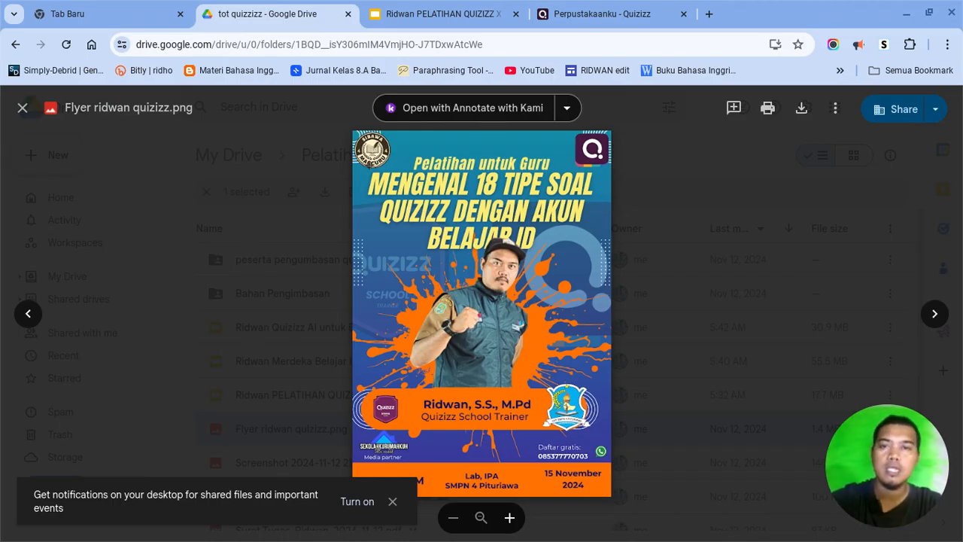
pyautogui.click(631, 15)
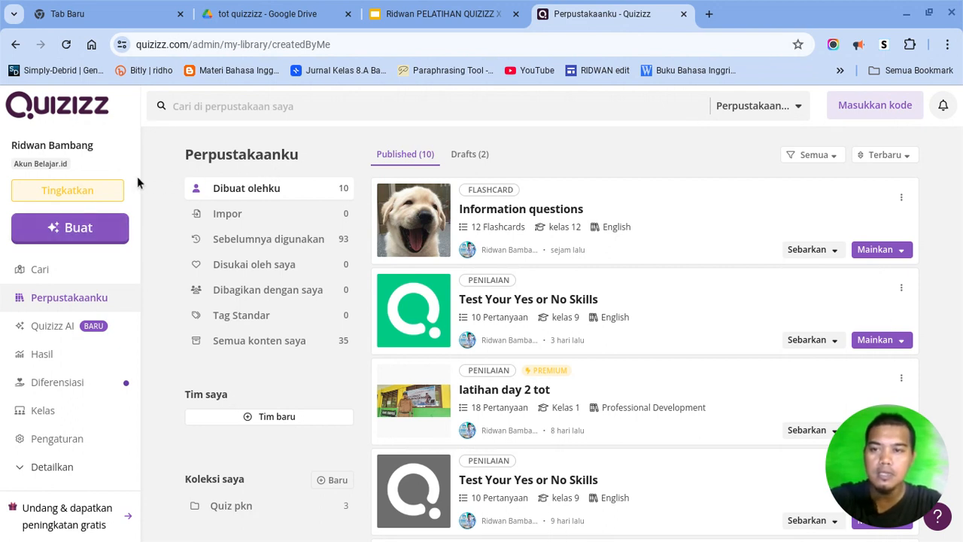
# Step: Start creating a new Penilaian activity with the Buat dari awal option
pyautogui.click(56, 228)
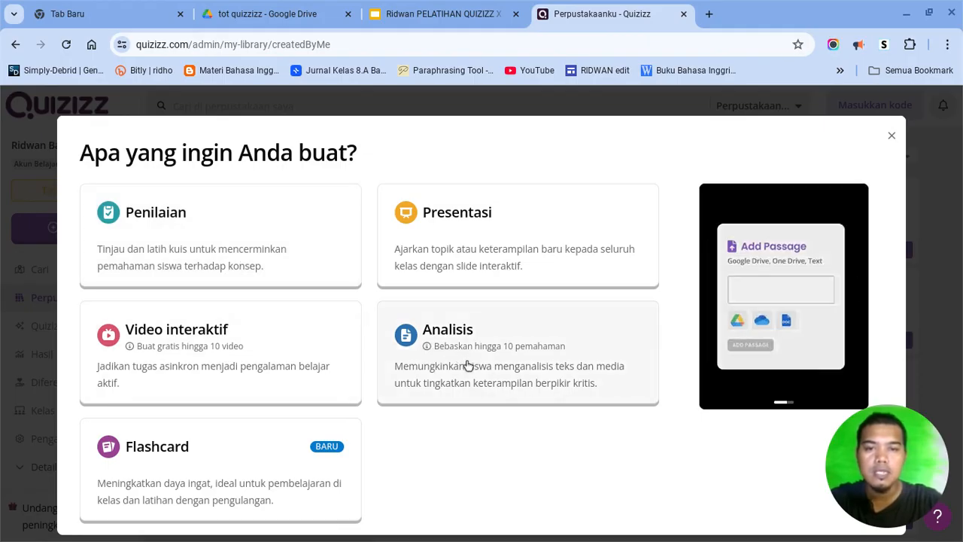
pyautogui.click(312, 255)
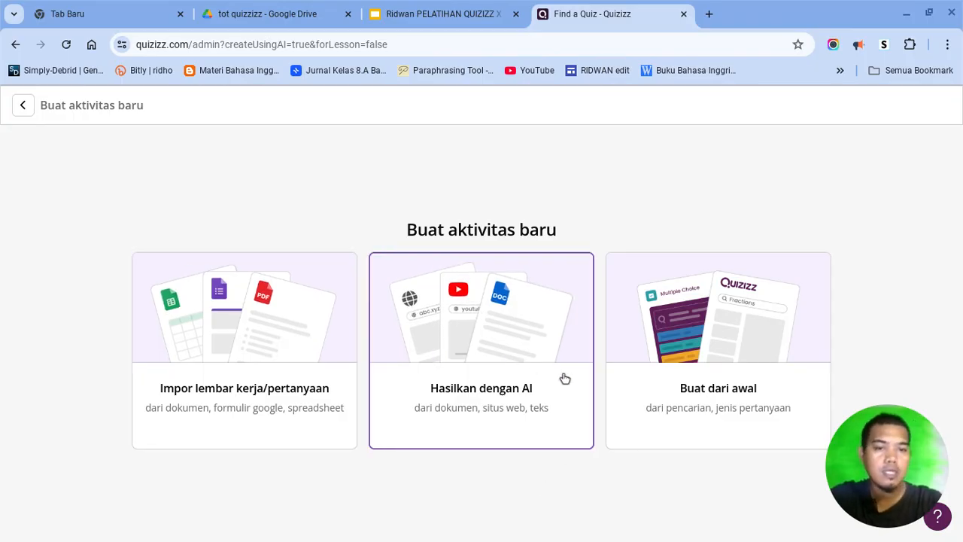
pyautogui.click(716, 369)
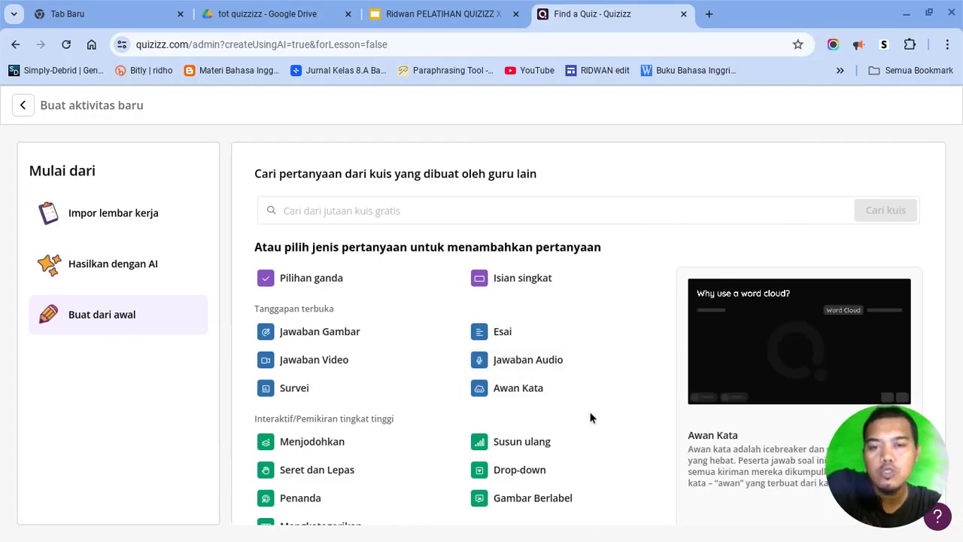
# Step: Examine the list of available question types, including Pilihan ganda, Isian singkat and the Tanggapan terbuka group
pyautogui.scroll(-1, 591, 413)
pyautogui.scroll(-1, 589, 410)
pyautogui.scroll(1, 589, 410)
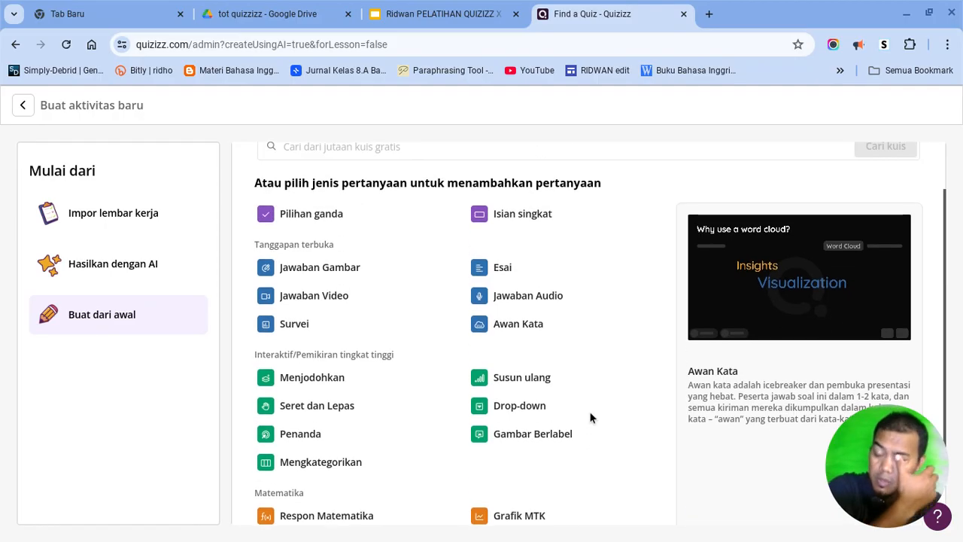
pyautogui.scroll(-1, 589, 416)
pyautogui.scroll(1, 589, 415)
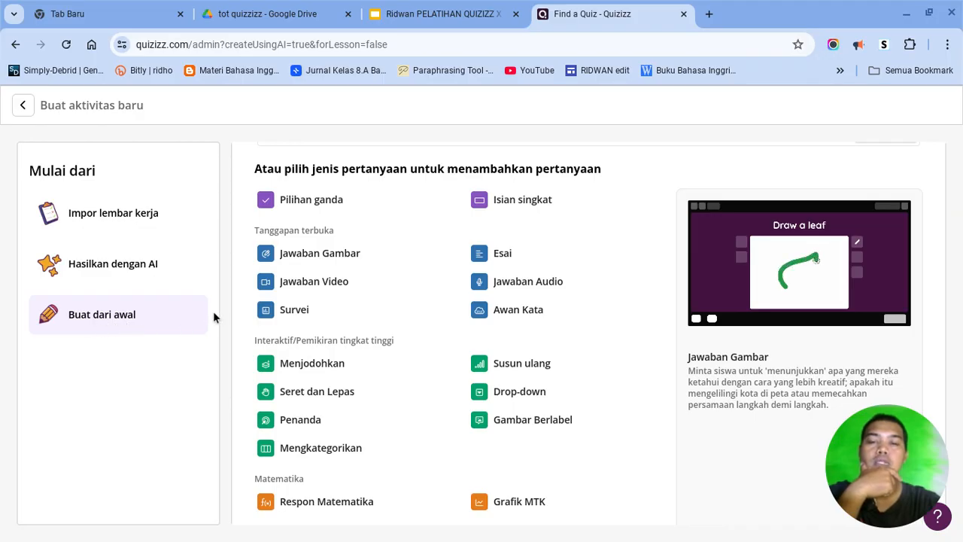
pyautogui.scroll(-1, 385, 189)
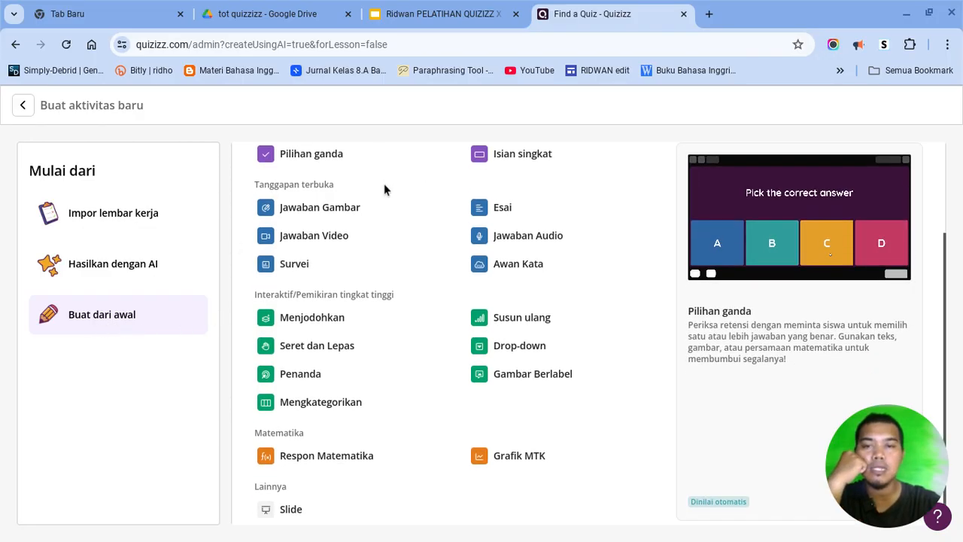
pyautogui.scroll(2, 384, 189)
pyautogui.scroll(-1, 385, 189)
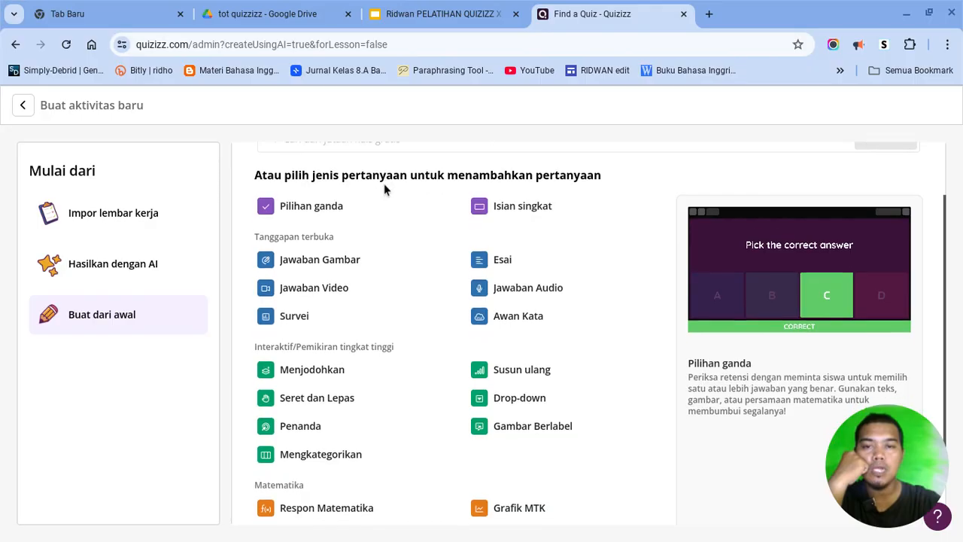
pyautogui.scroll(-1, 385, 189)
pyautogui.scroll(2, 384, 189)
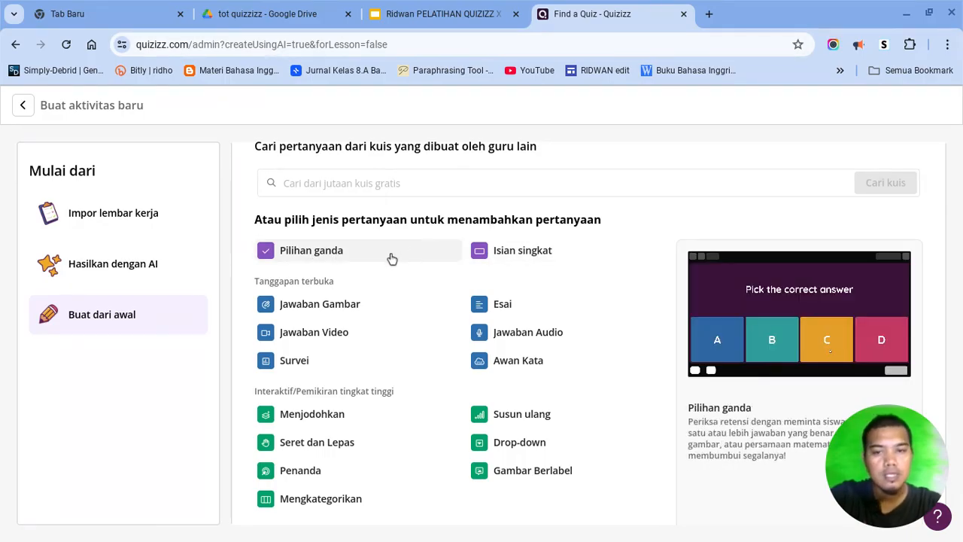
pyautogui.scroll(-1, 391, 424)
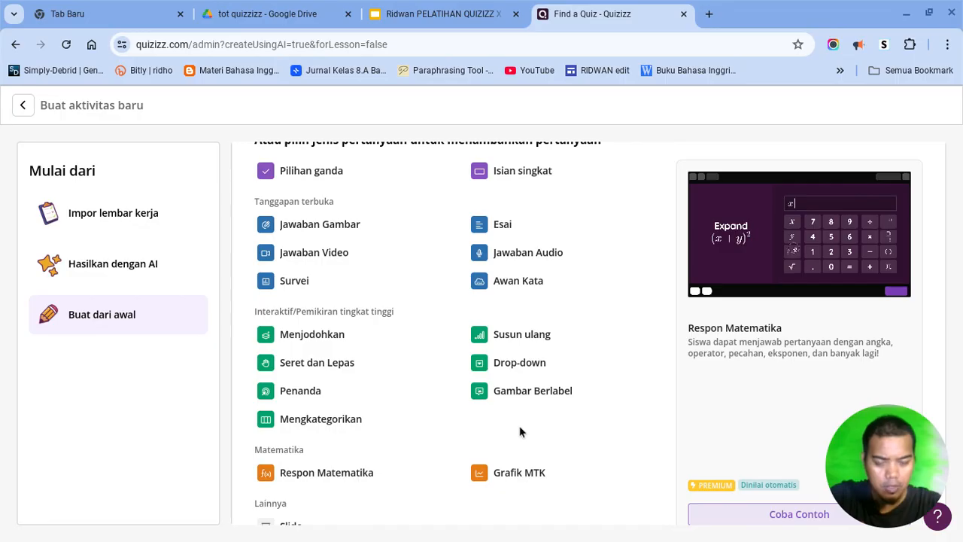
pyautogui.scroll(1, 519, 431)
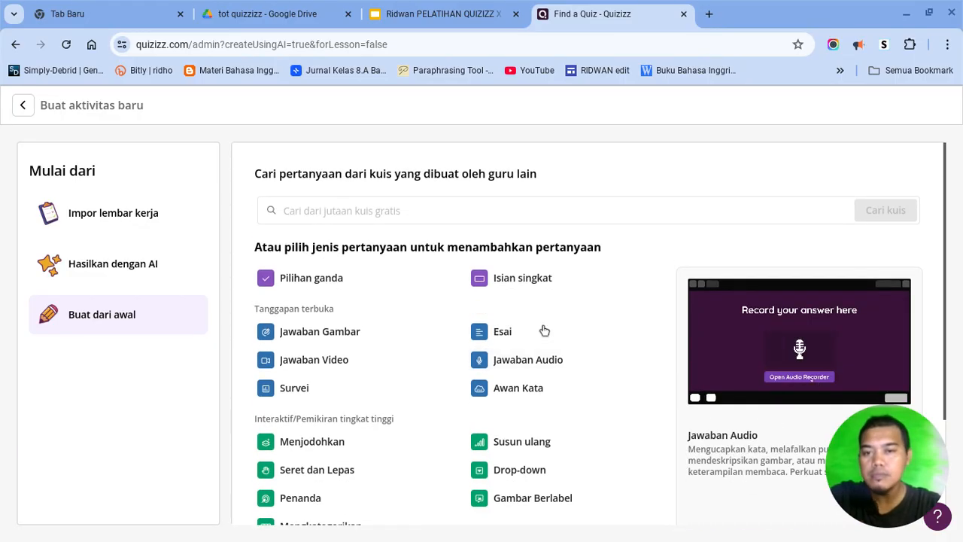
pyautogui.scroll(-2, 425, 331)
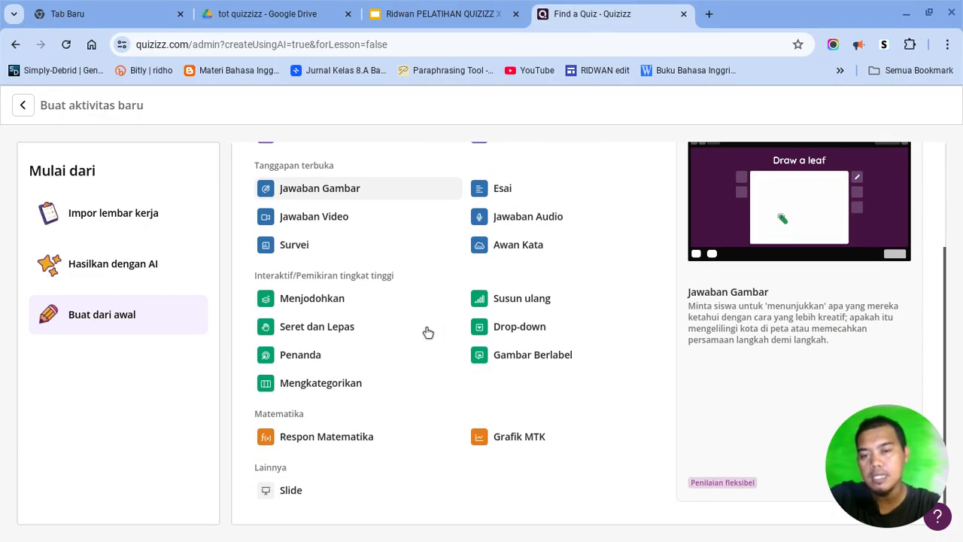
pyautogui.scroll(2, 427, 333)
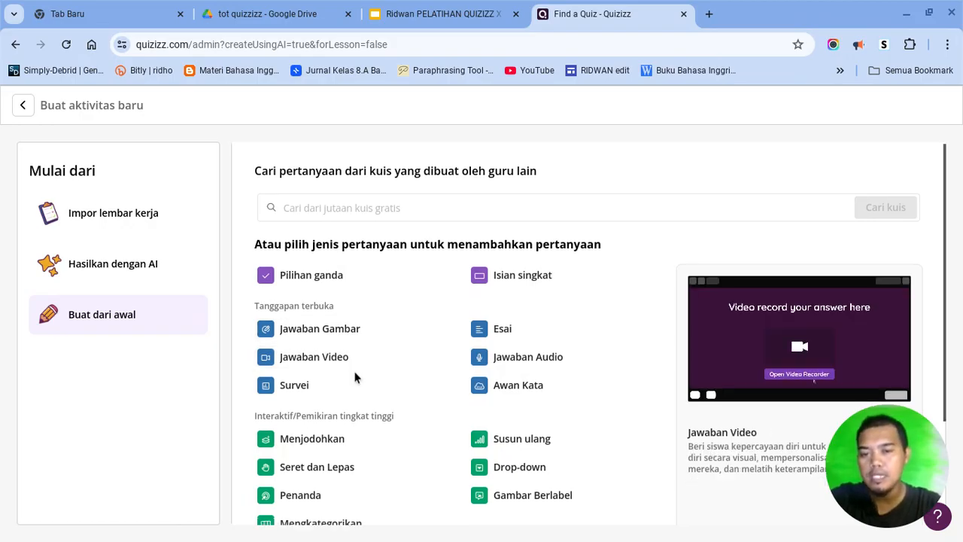
# Step: Examine the previews of the Interaktif/Pemikiran tingkat tinggi and Matematika question types, including Gambar Berlabel, Respon Matematika and Grafik MTK
pyautogui.scroll(-1, 354, 376)
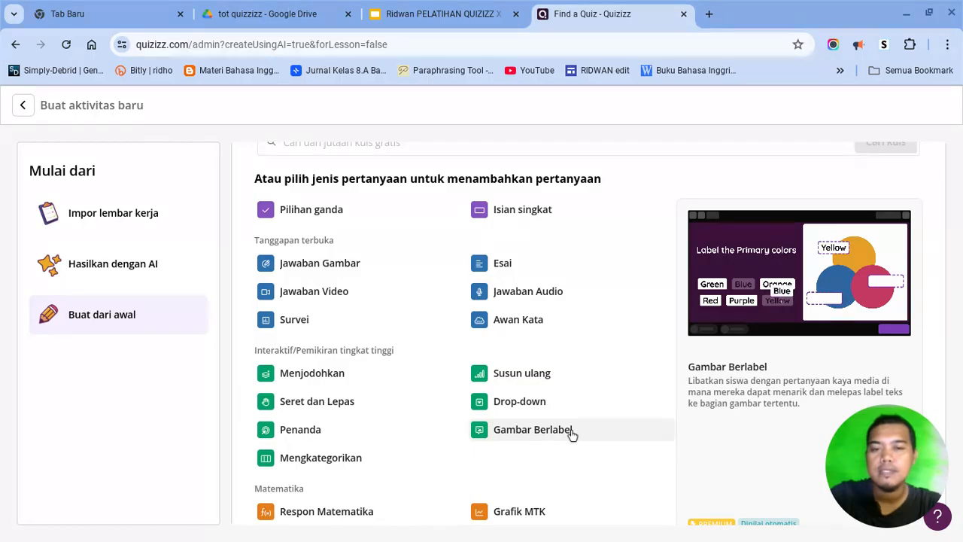
pyautogui.scroll(-1, 571, 435)
pyautogui.scroll(1, 571, 435)
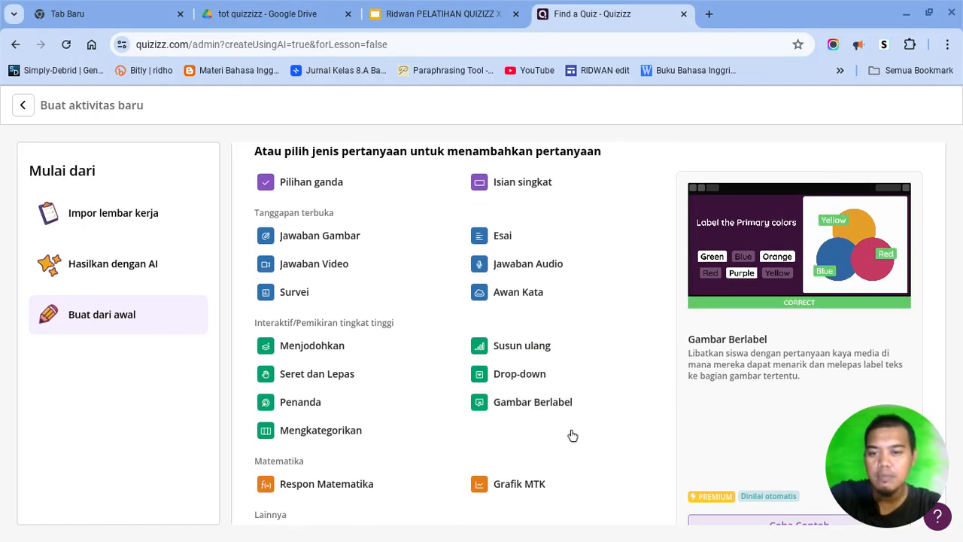
pyautogui.scroll(-1, 571, 435)
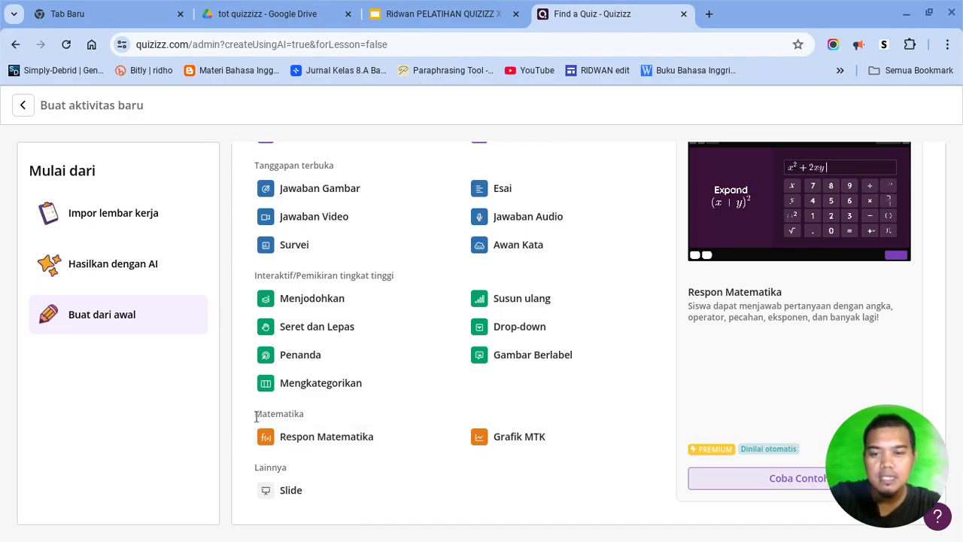
pyautogui.moveTo(255, 416); pyautogui.dragTo(306, 422)
pyautogui.click(314, 421)
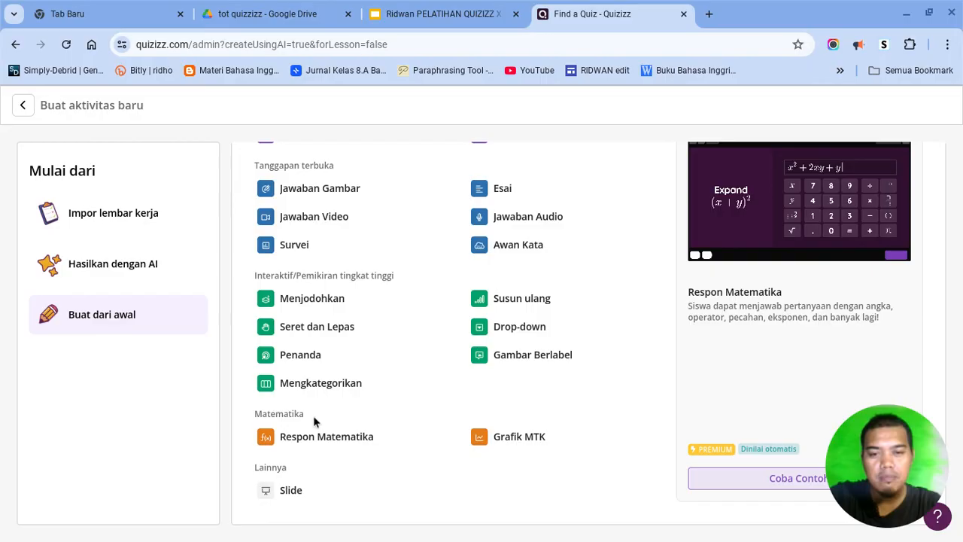
pyautogui.scroll(2, 312, 416)
pyautogui.scroll(-2, 313, 415)
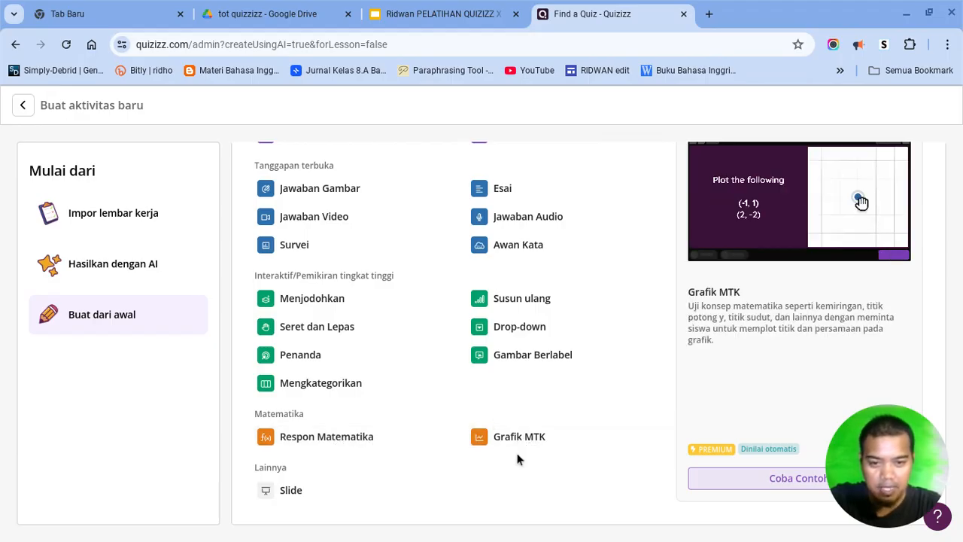
# Step: Start a new Pilihan ganda question from the list of question types
pyautogui.scroll(1, 458, 391)
pyautogui.scroll(2, 458, 391)
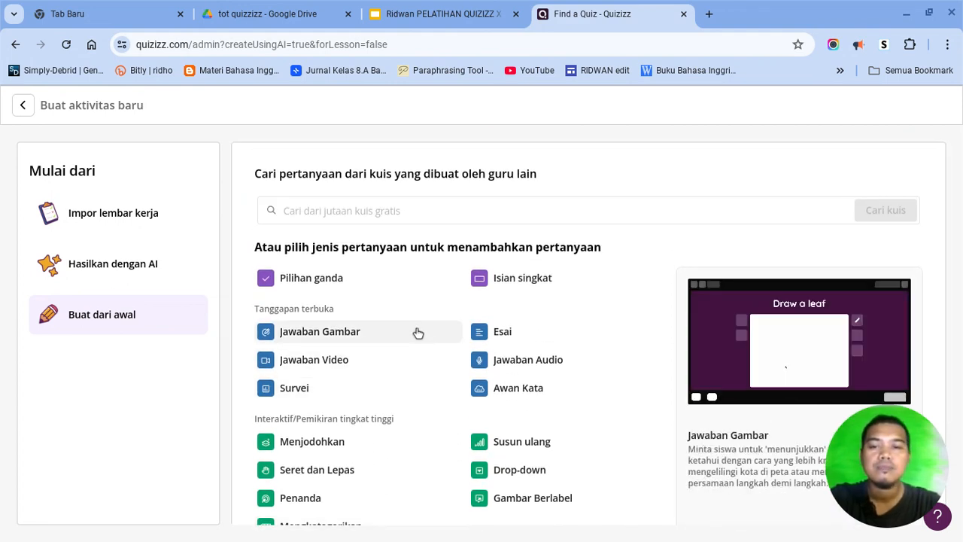
pyautogui.scroll(-2, 379, 366)
pyautogui.scroll(2, 378, 366)
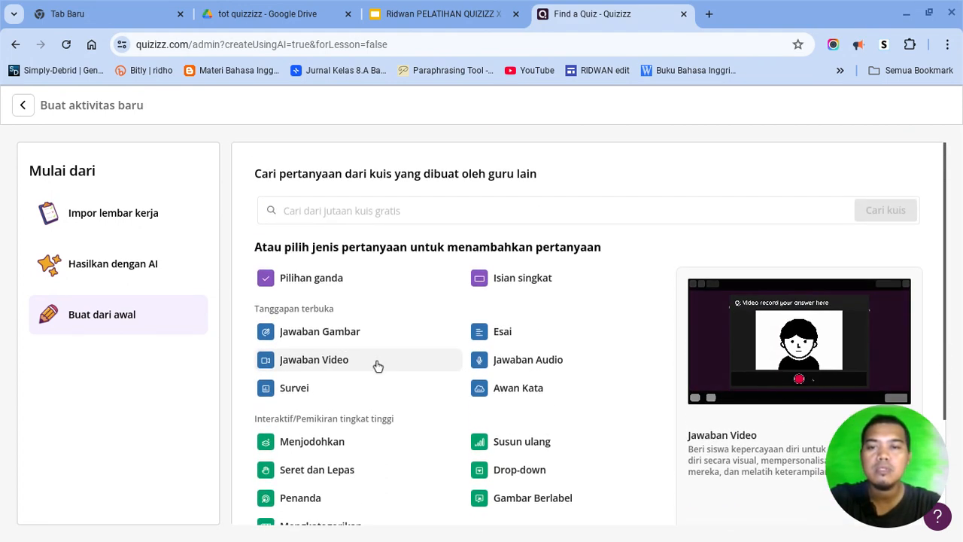
pyautogui.click(314, 279)
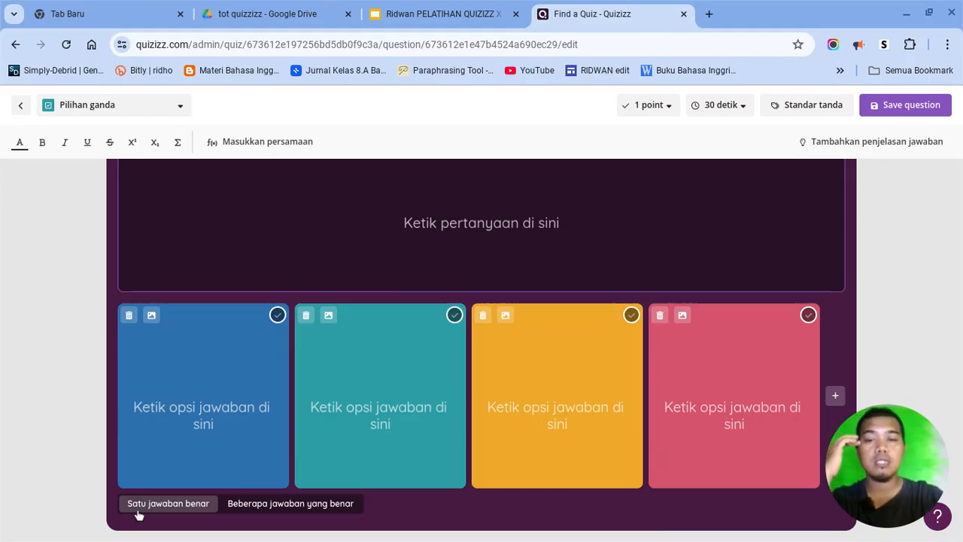
# Step: Enter the question text "apakah pak prabowo menjadi presiden?" for the multiple-choice question
pyautogui.click(574, 263)
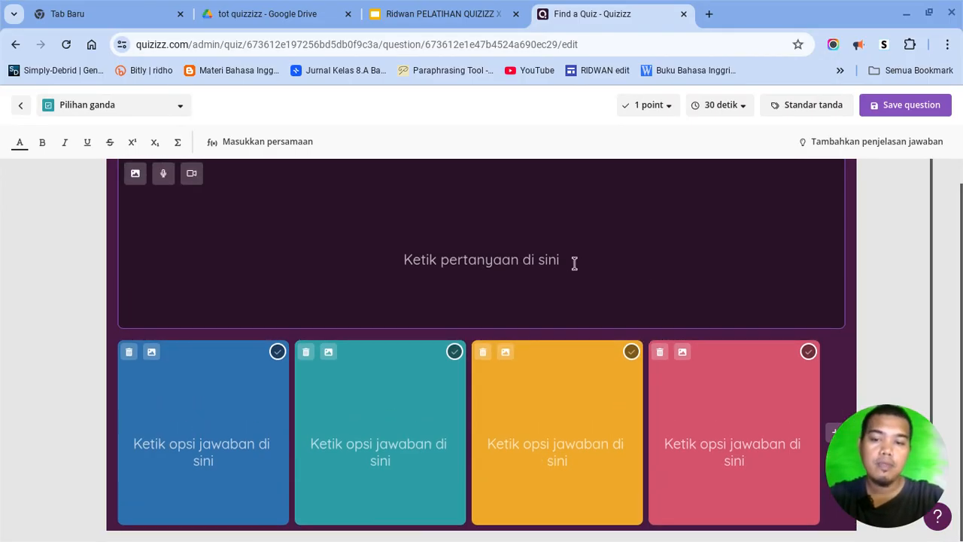
pyautogui.scroll(-1, 574, 262)
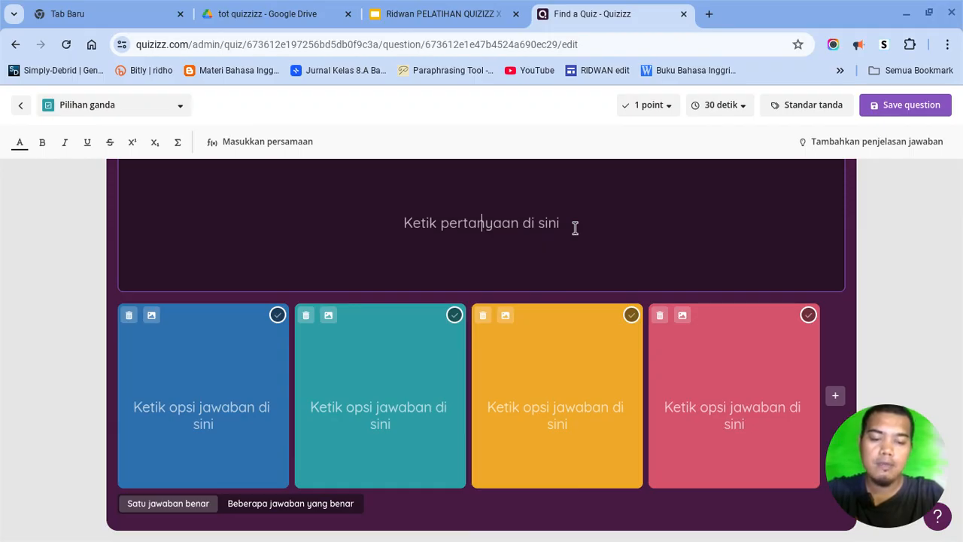
pyautogui.write('apaka')
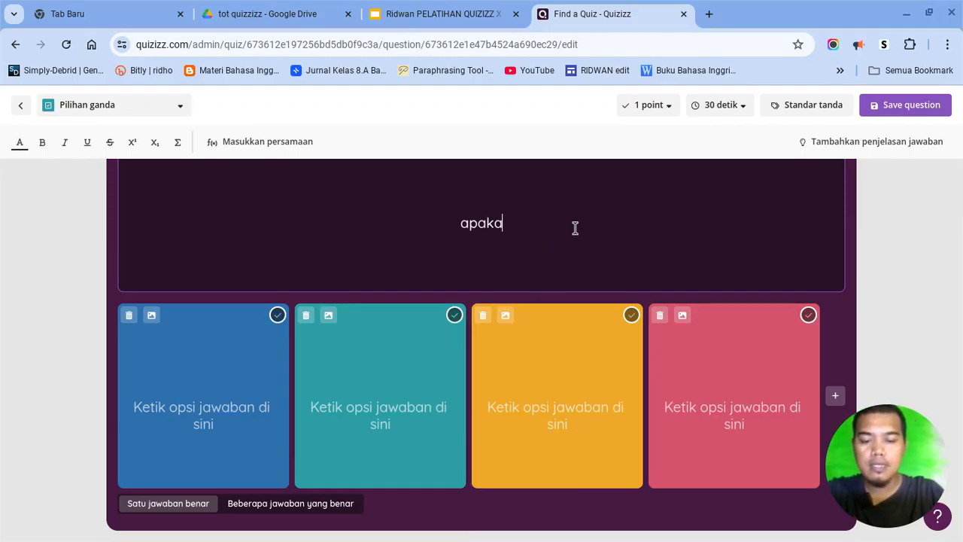
pyautogui.write('h pak o')
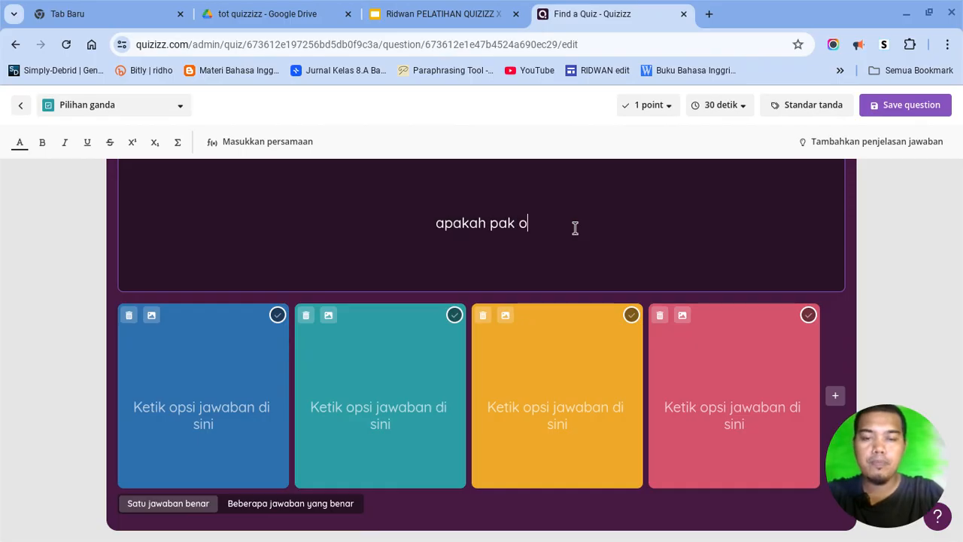
pyautogui.press('BackSpace')
pyautogui.write('p')
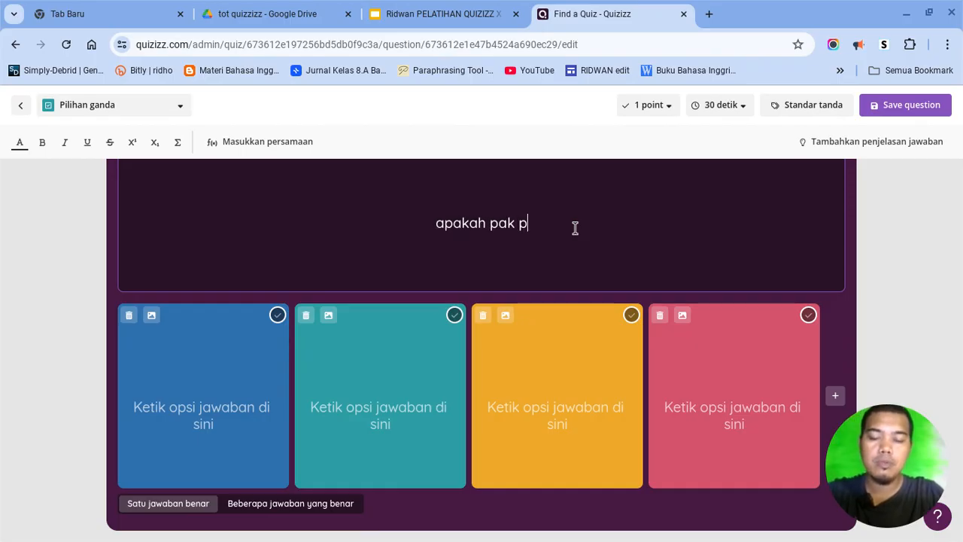
pyautogui.write('rabow')
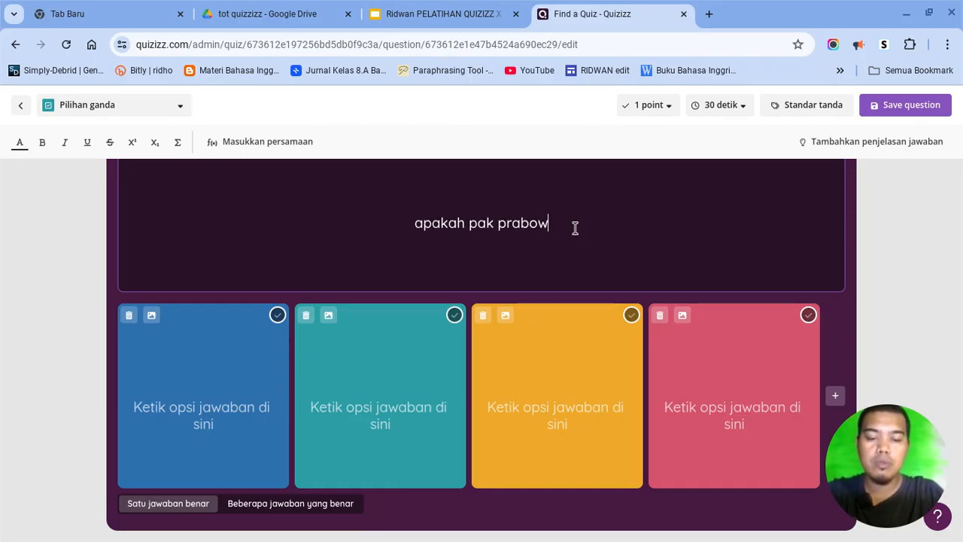
pyautogui.write('o menj')
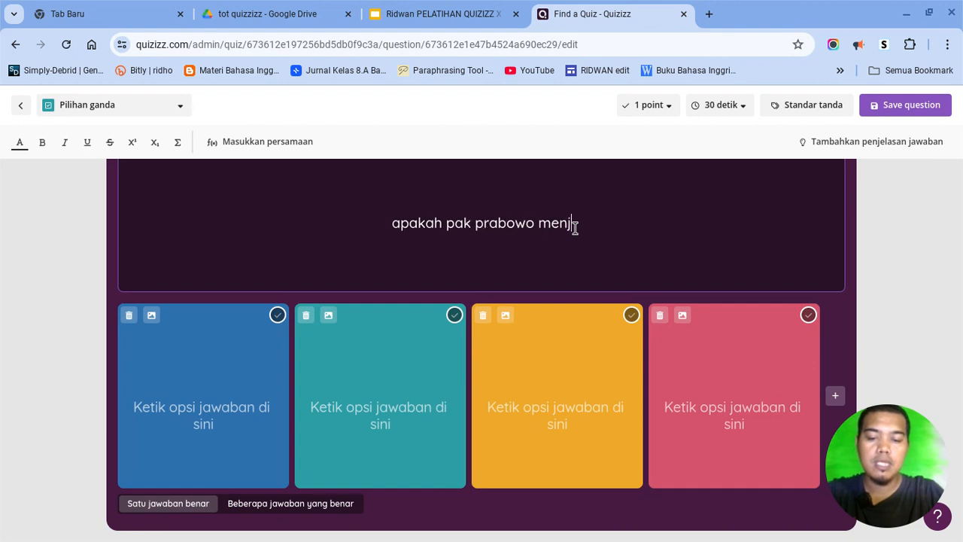
pyautogui.write('adi pr')
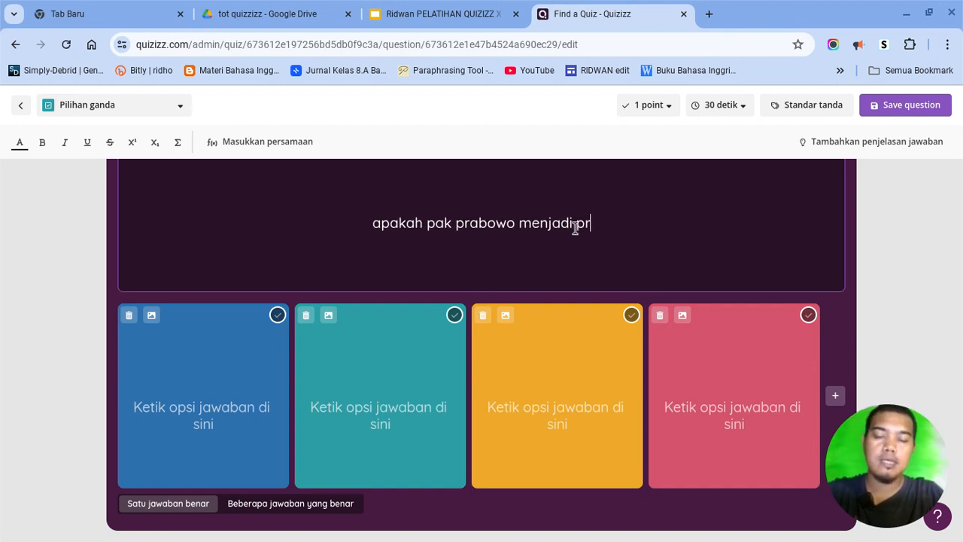
pyautogui.write('eside')
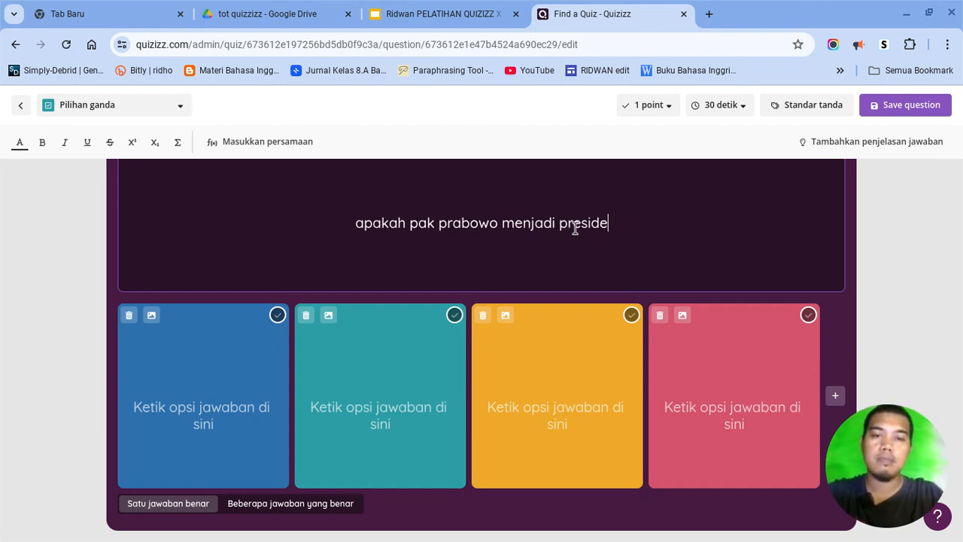
pyautogui.write('n?')
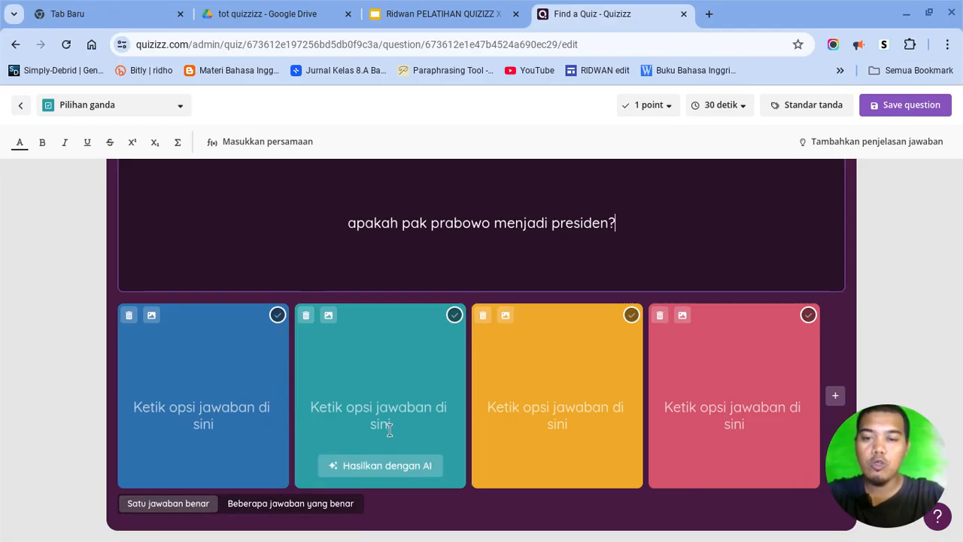
# Step: Fill in the first answer option with "benar" and the second with "salah"
pyautogui.click(223, 417)
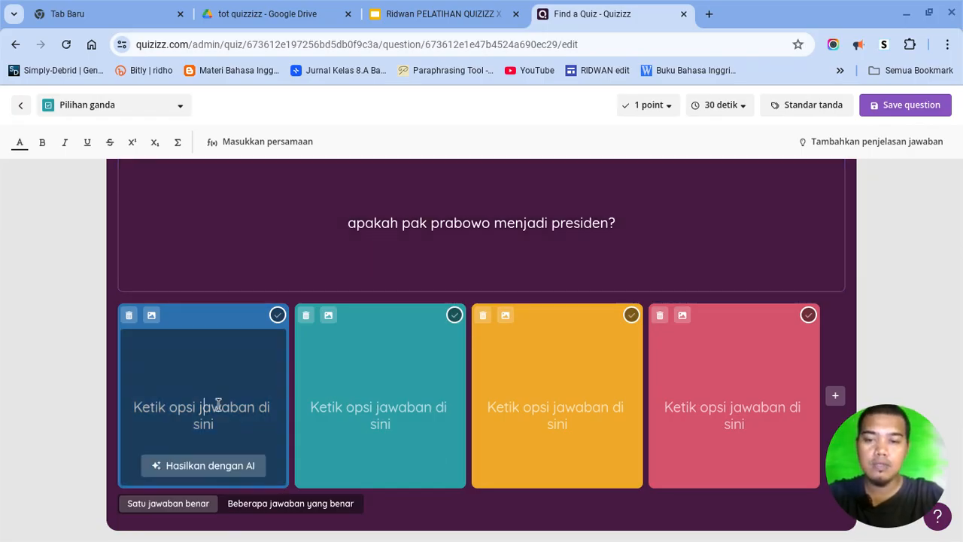
pyautogui.write('benar')
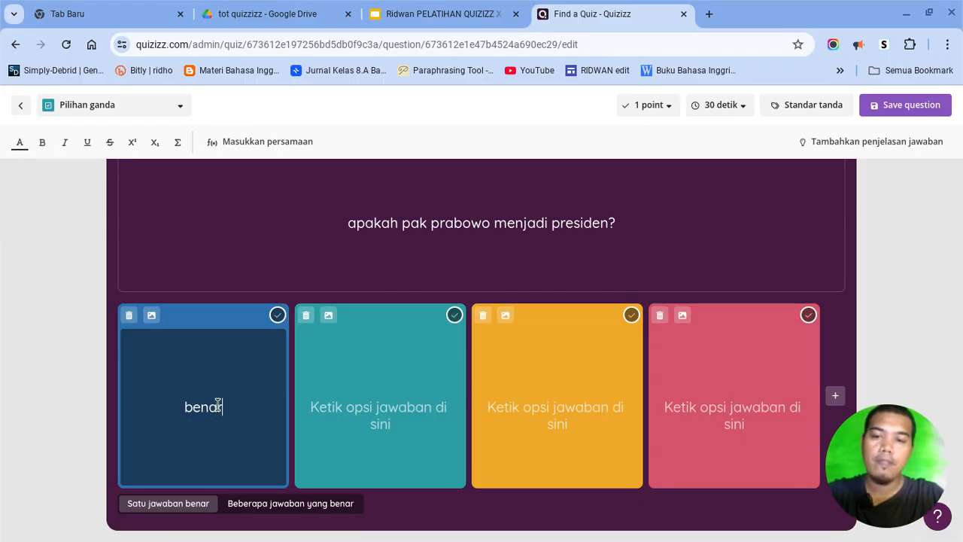
pyautogui.click(365, 414)
pyautogui.write('sa')
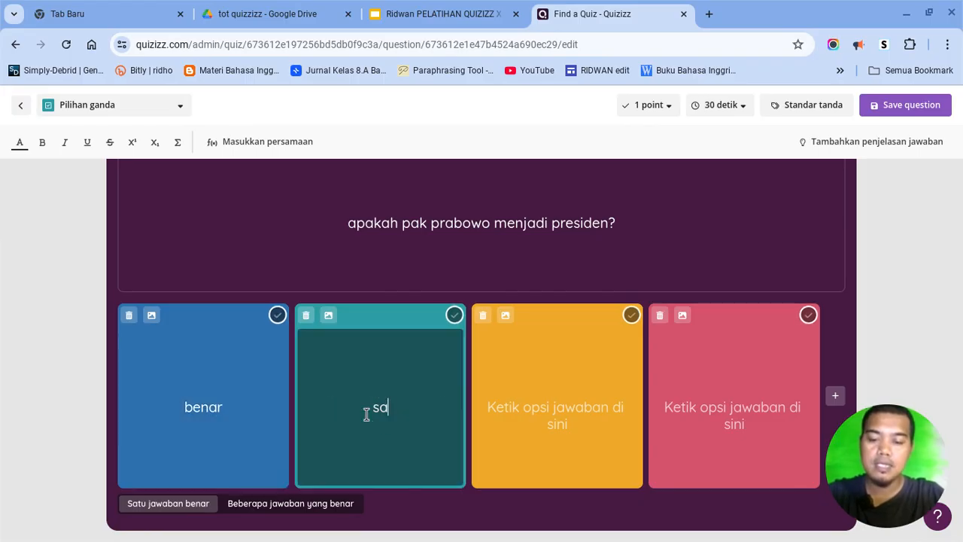
pyautogui.write('lah')
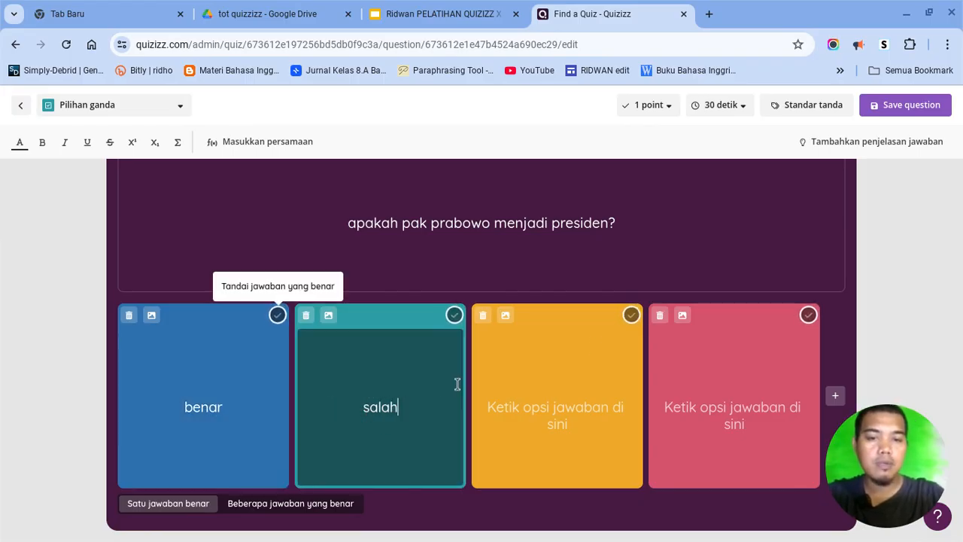
# Step: Delete the two empty answer options and mark "benar" as the correct answer
pyautogui.click(484, 319)
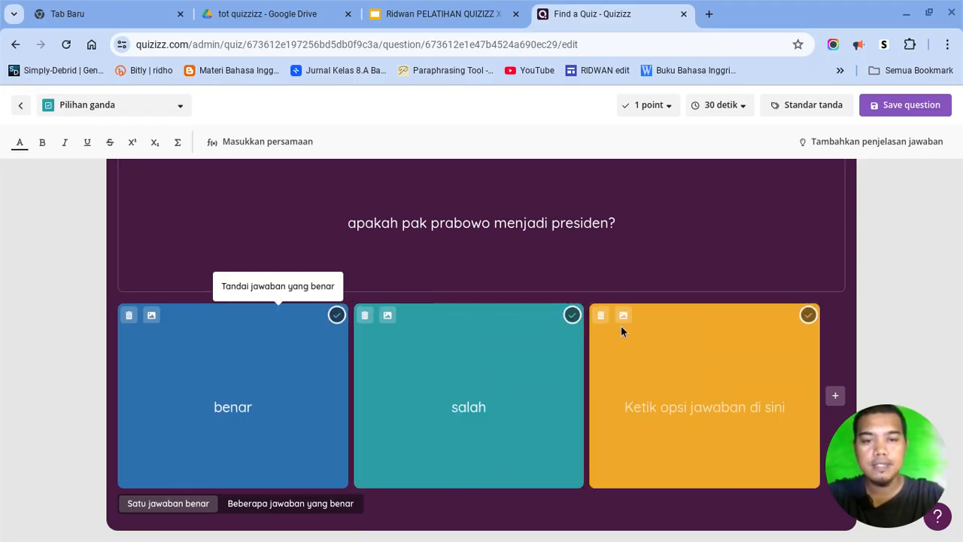
pyautogui.click(600, 315)
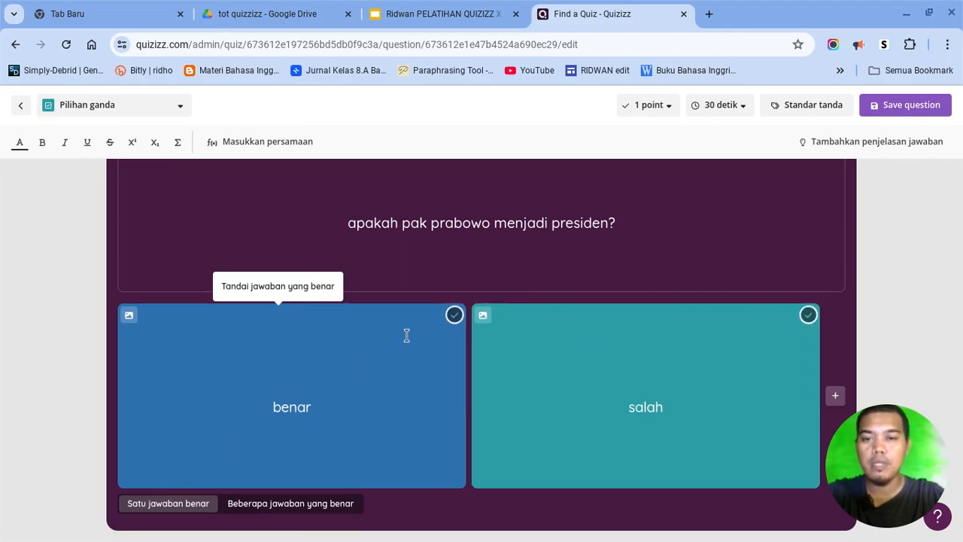
pyautogui.click(453, 315)
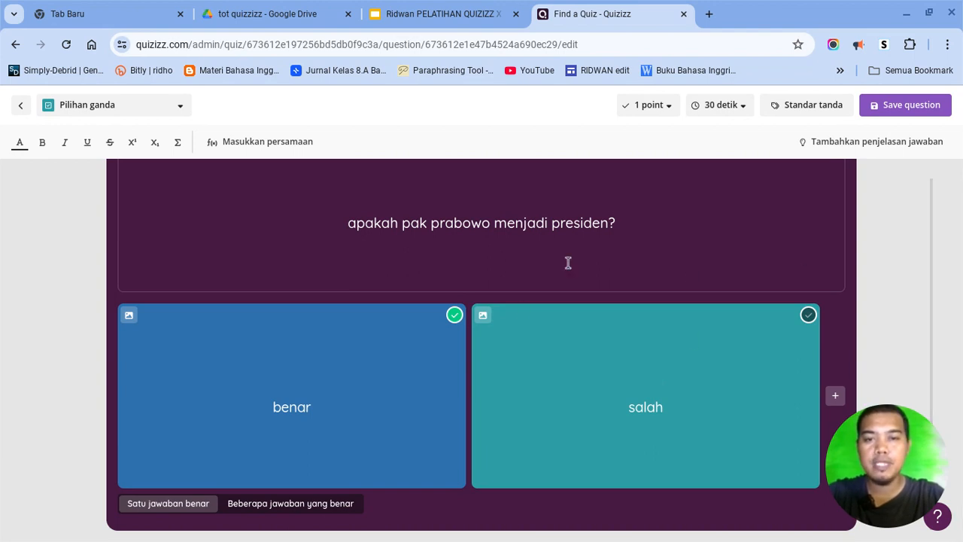
# Step: Set the question's time limit to 20 detik and save the question
pyautogui.scroll(1, 639, 218)
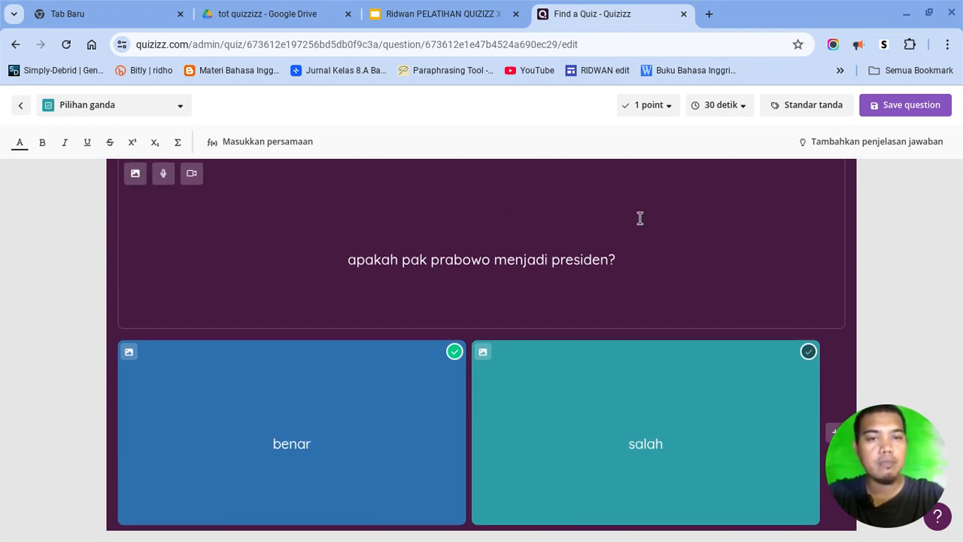
pyautogui.click(668, 104)
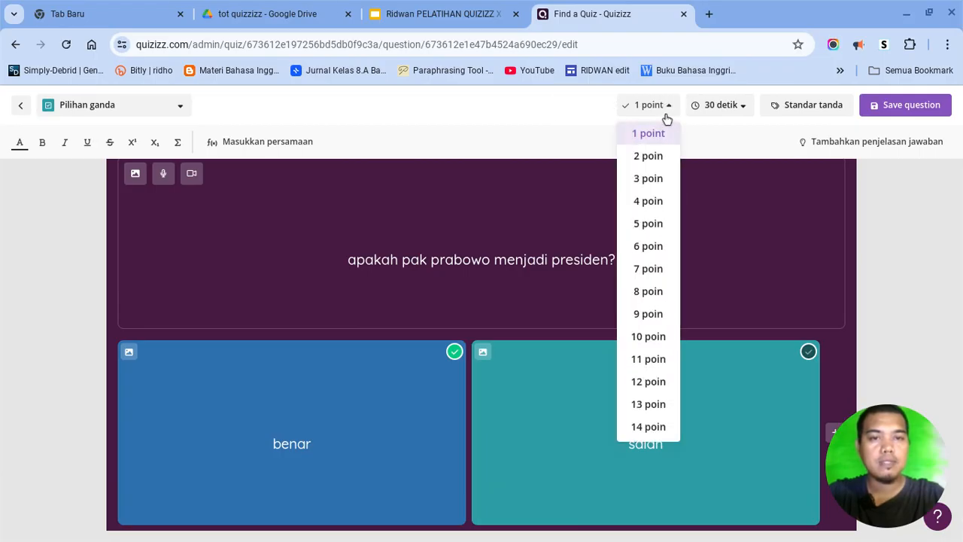
pyautogui.click(728, 106)
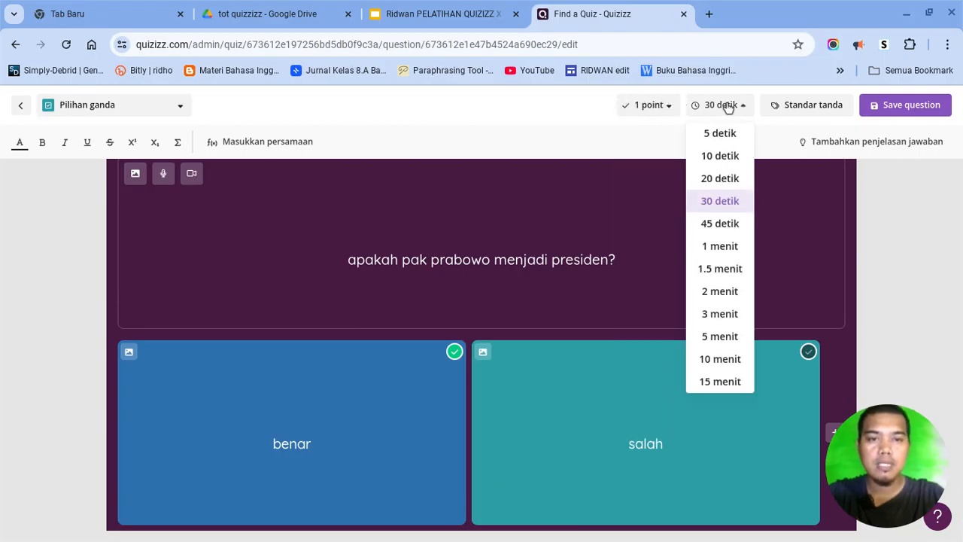
pyautogui.click(720, 179)
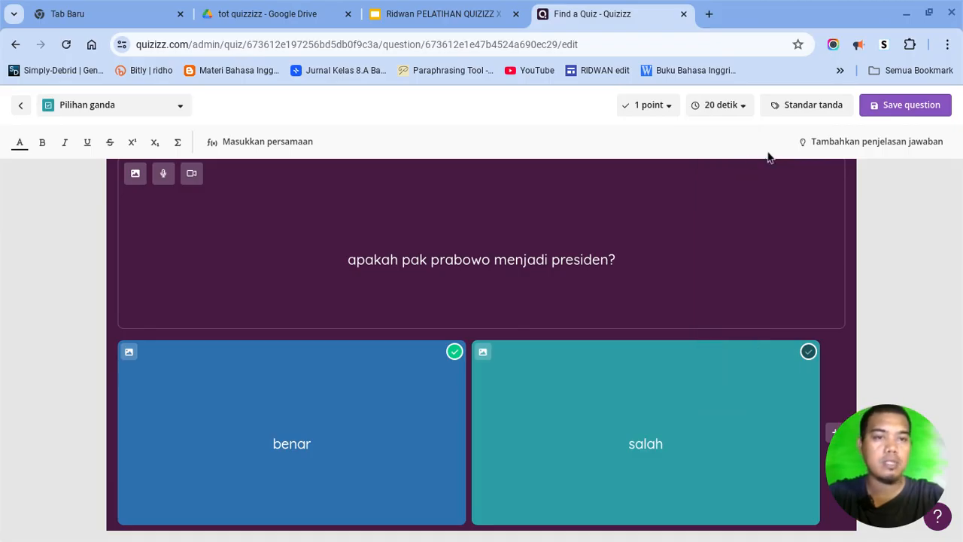
pyautogui.click(886, 107)
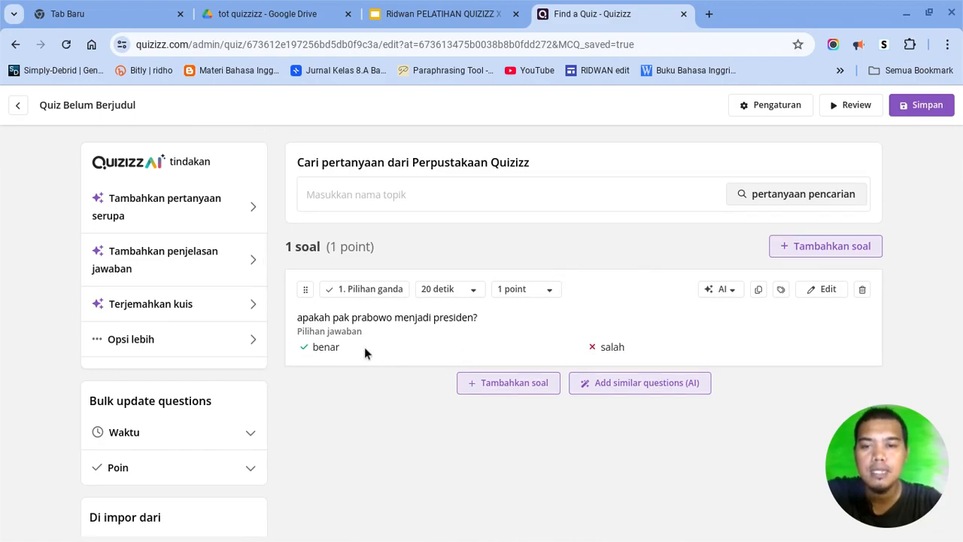
# Step: Add a second Pilihan ganda question to the quiz and begin editing its question text
pyautogui.click(507, 393)
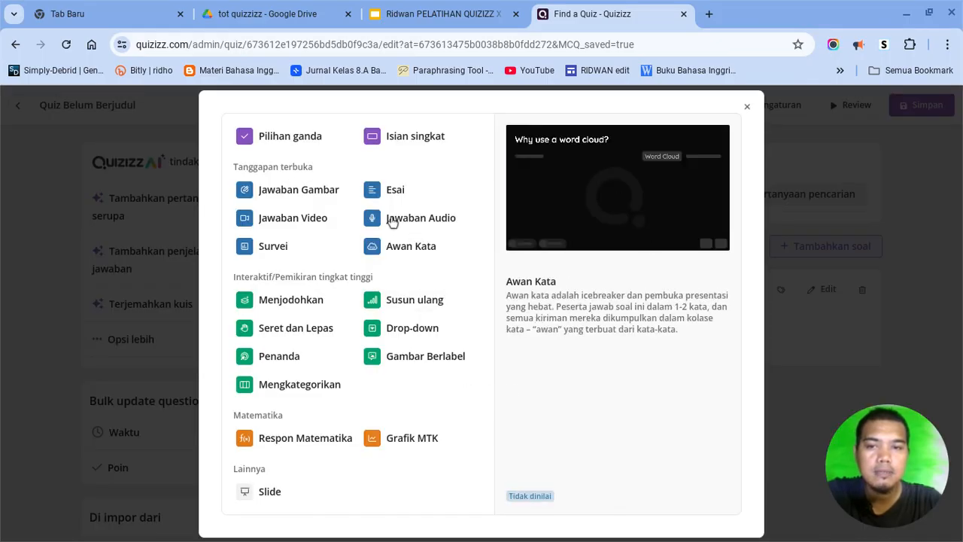
pyautogui.click(306, 139)
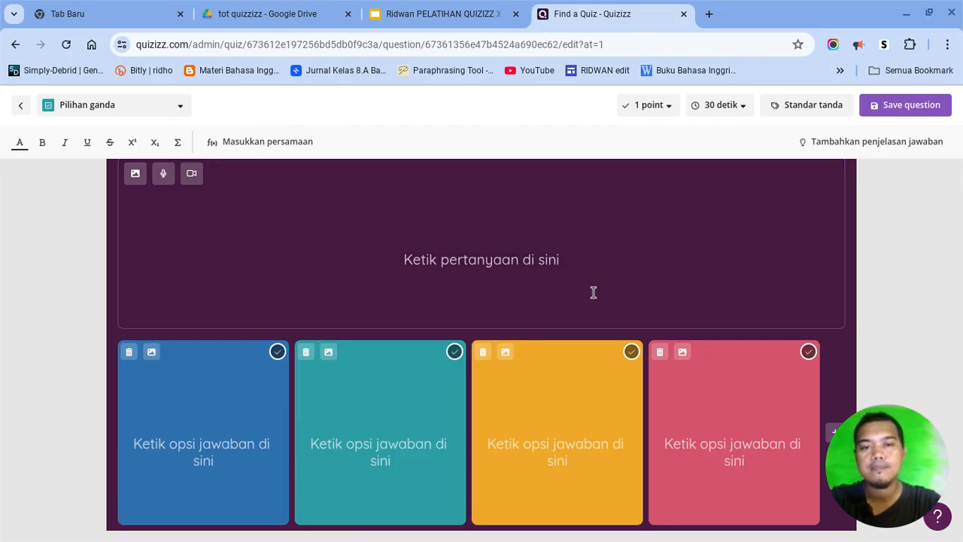
pyautogui.click(544, 267)
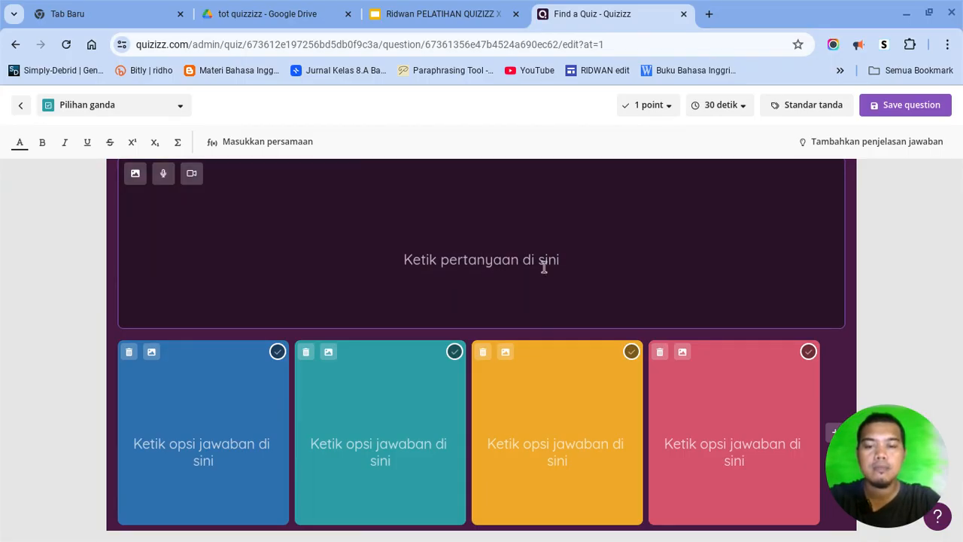
pyautogui.write('beriku')
pyautogui.press('BackSpace')
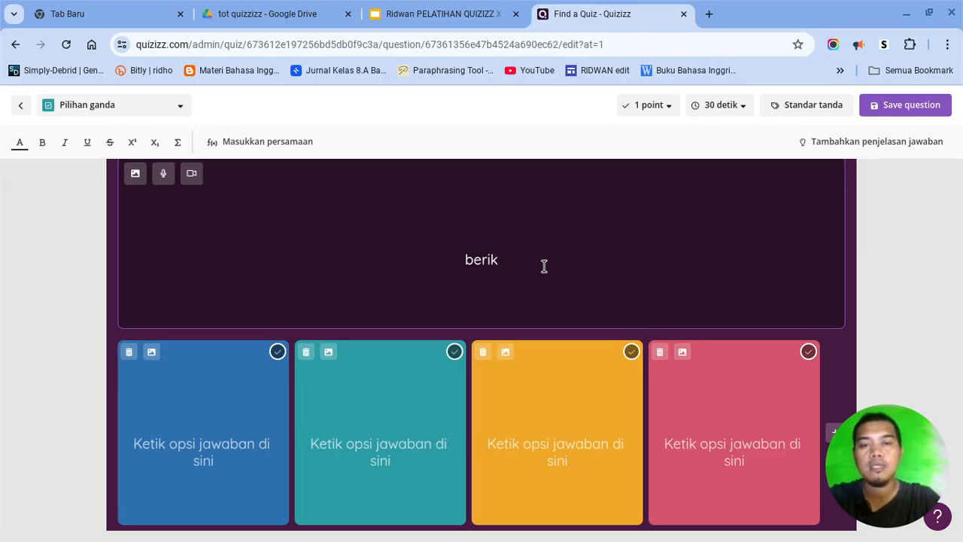
pyautogui.press('BackSpace')
pyautogui.press('BackSpace')
pyautogui.press('BackSpace')
pyautogui.press('BackSpace')
pyautogui.press('BackSpace')
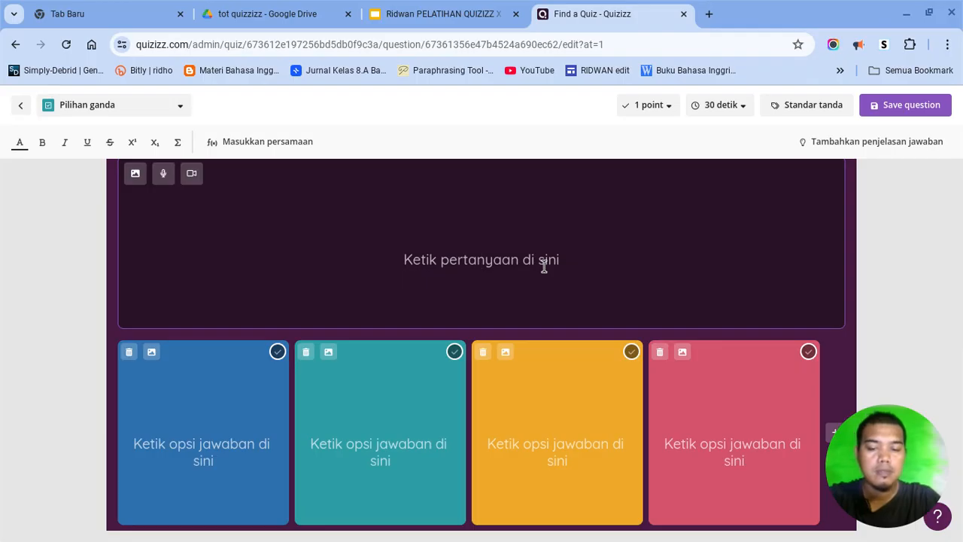
# Step: Enter "dibawah ini siapa saja yang pernah menjadi presiden Indonesia" as the second question's text
pyautogui.write('diba')
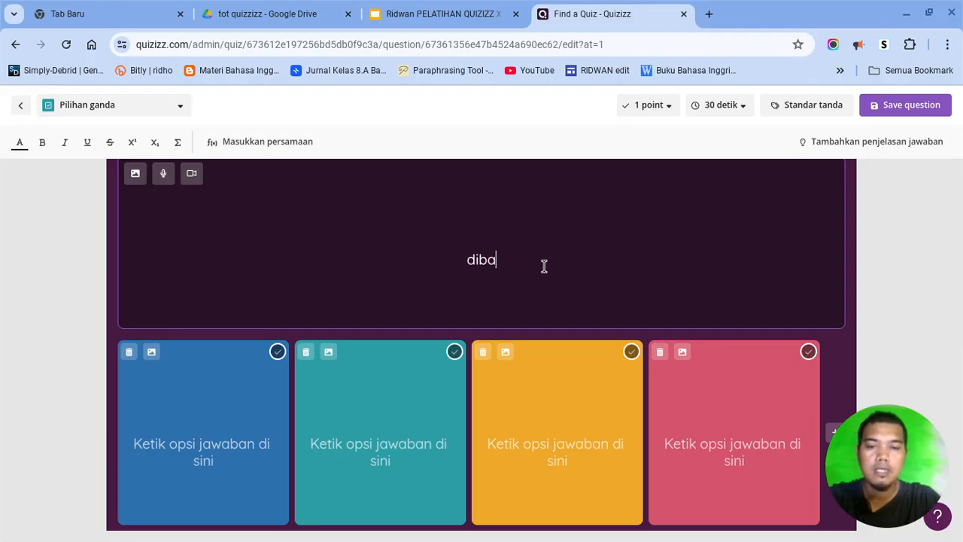
pyautogui.write('wah in')
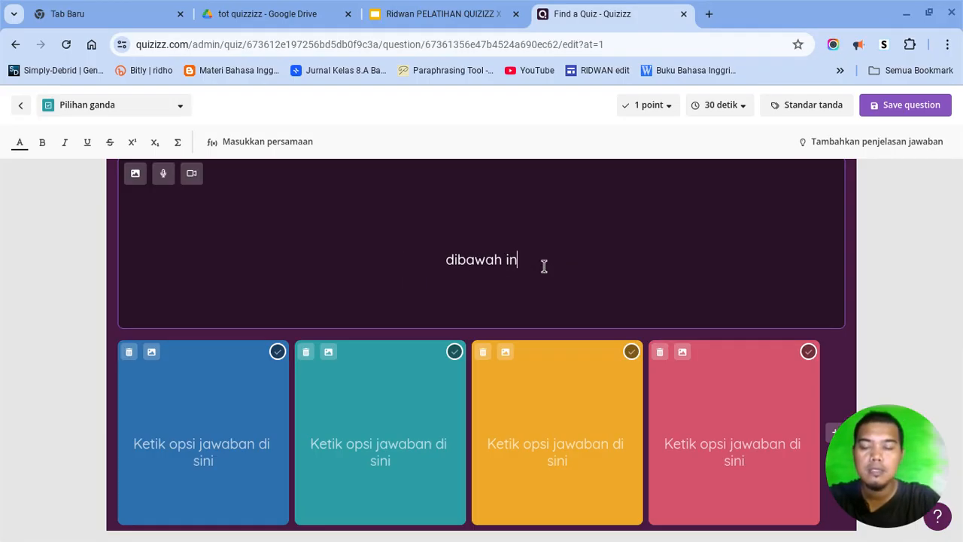
pyautogui.write('i s')
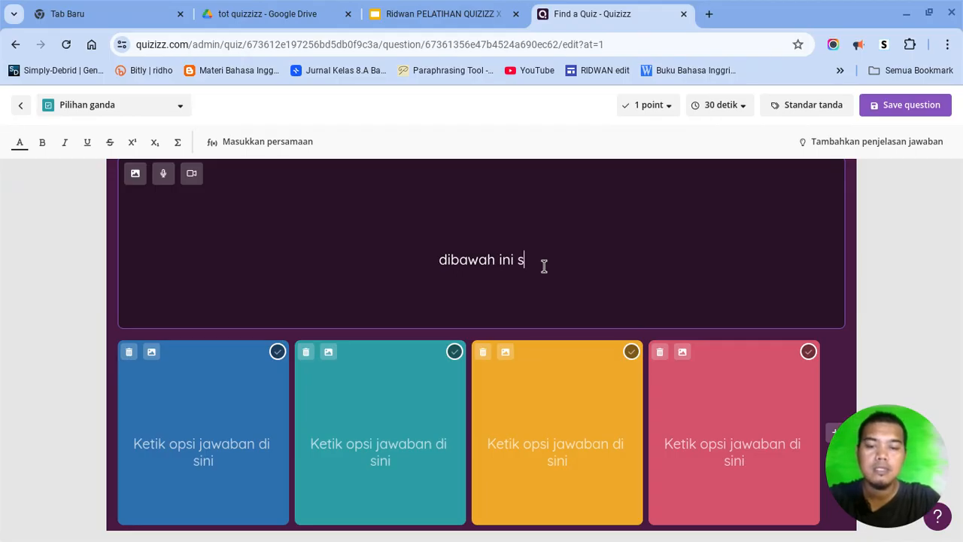
pyautogui.write('iapa saja ')
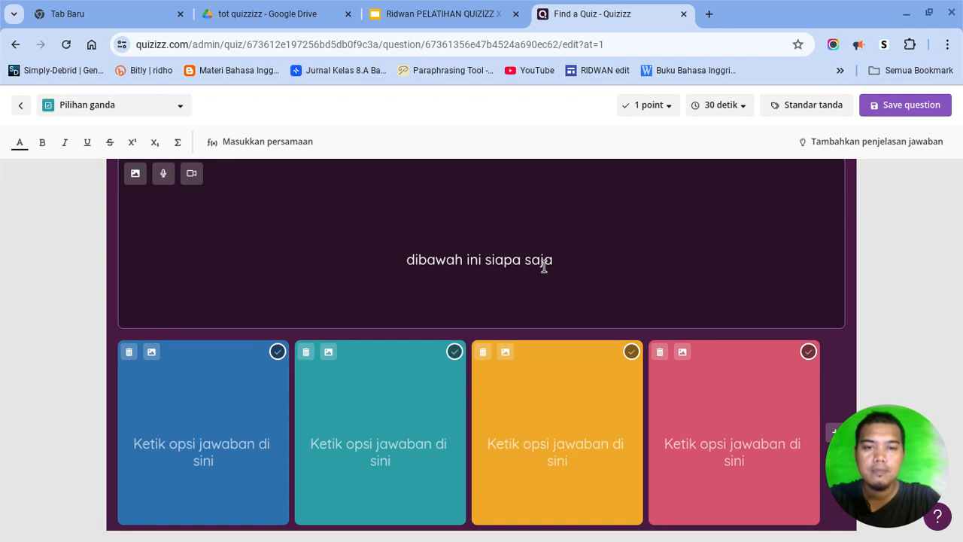
pyautogui.write('yang ')
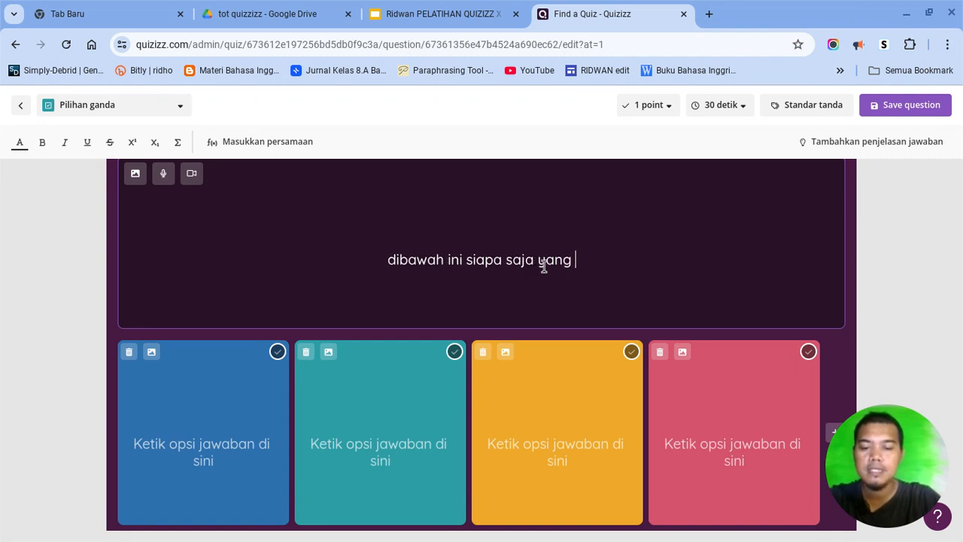
pyautogui.write('pernag')
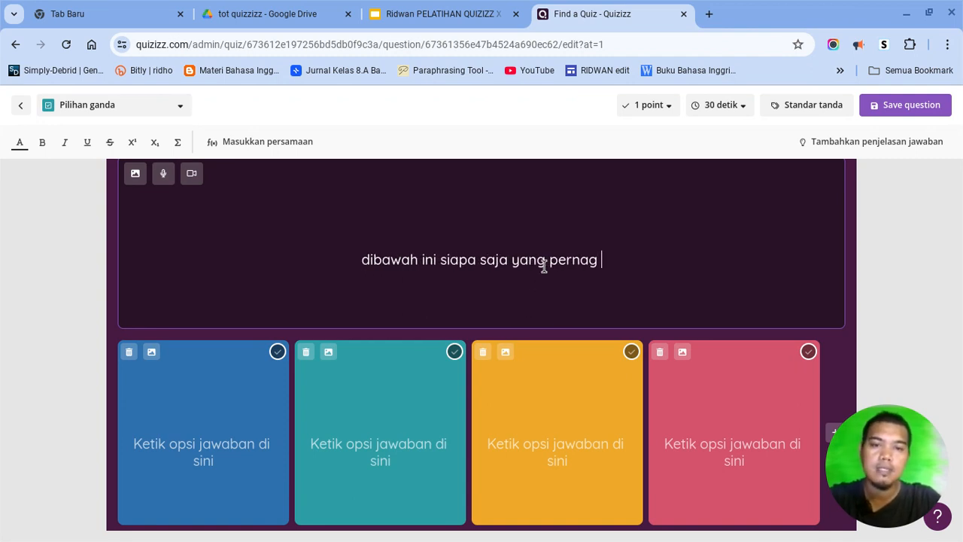
pyautogui.press('BackSpace')
pyautogui.write('h men')
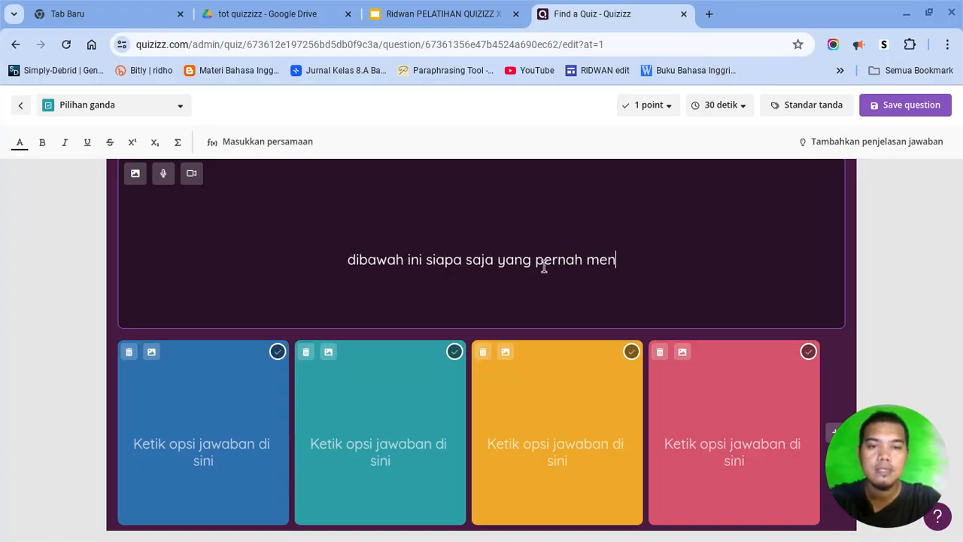
pyautogui.write('jadi ')
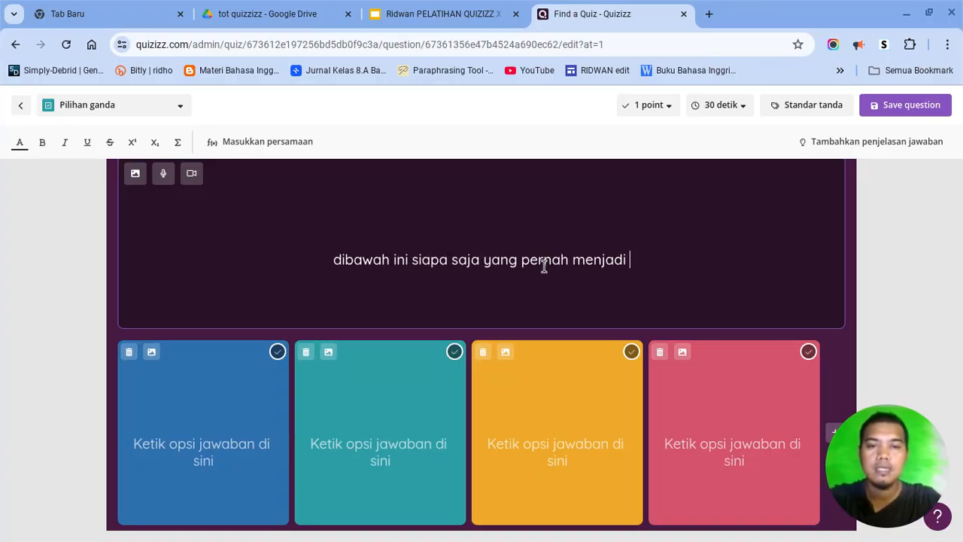
pyautogui.write('presid')
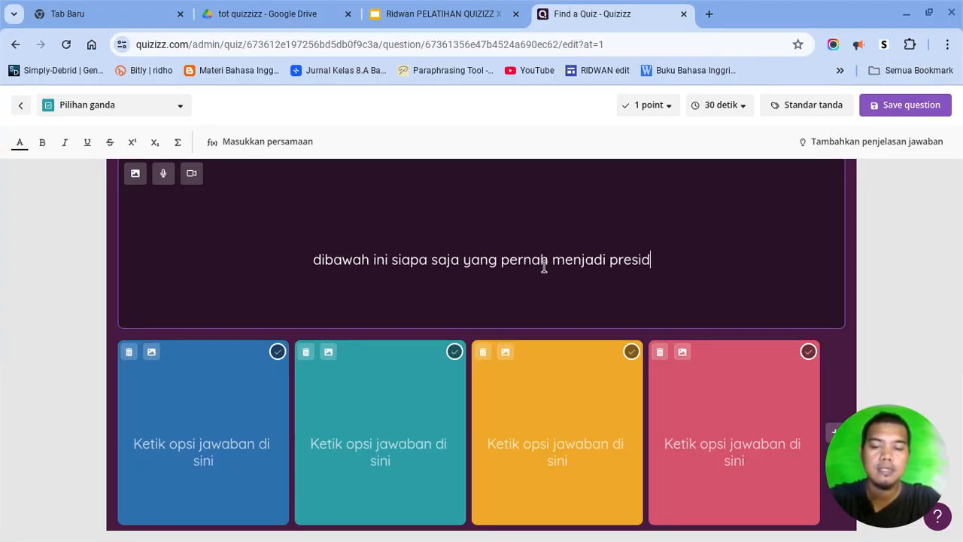
pyautogui.write('en I')
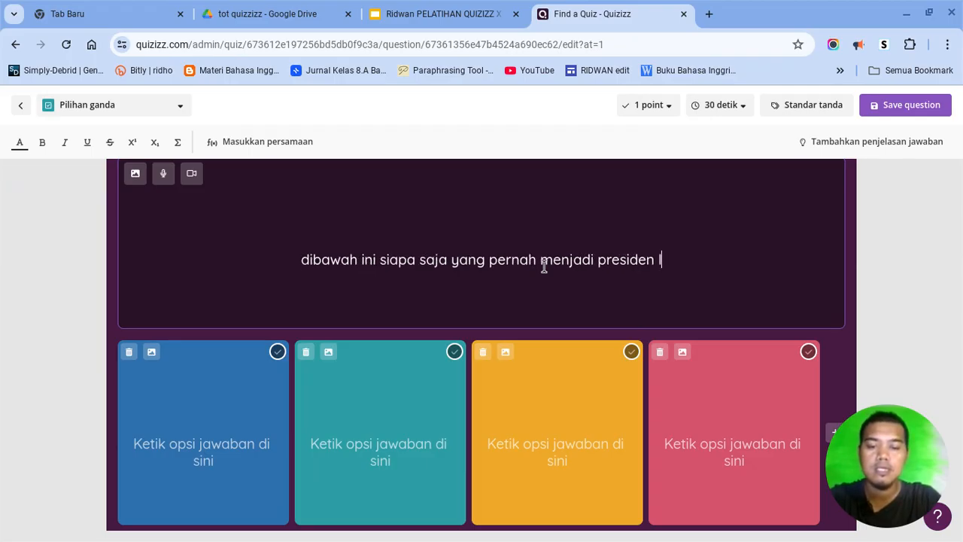
pyautogui.write('ndonesia')
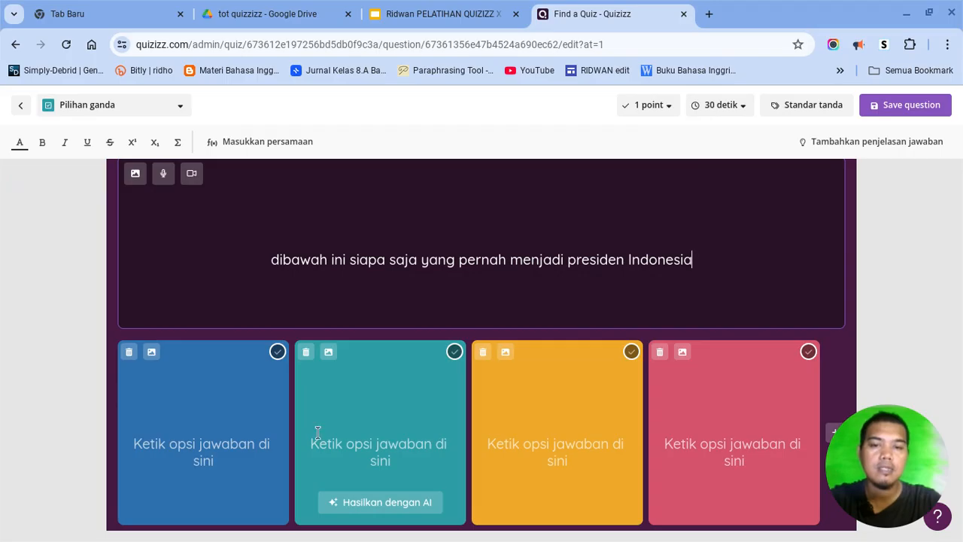
# Step: Fill in the first answer option with "Prabowo" and the second with "jokowi"
pyautogui.click(273, 438)
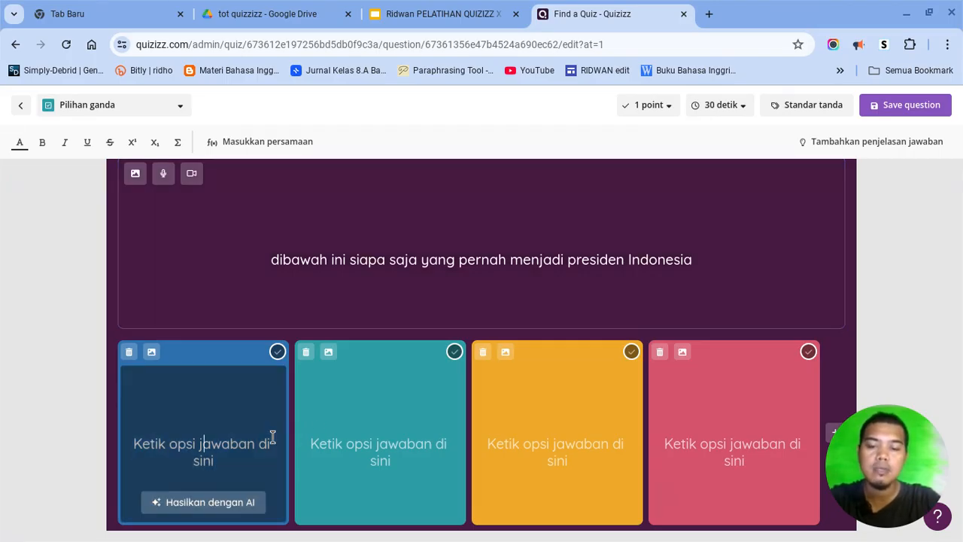
pyautogui.write('Pra')
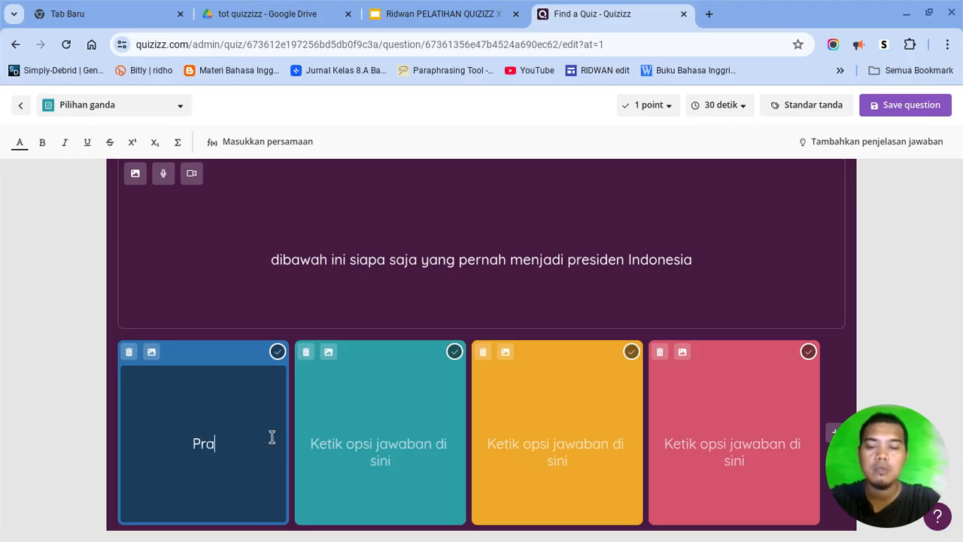
pyautogui.write('bowo')
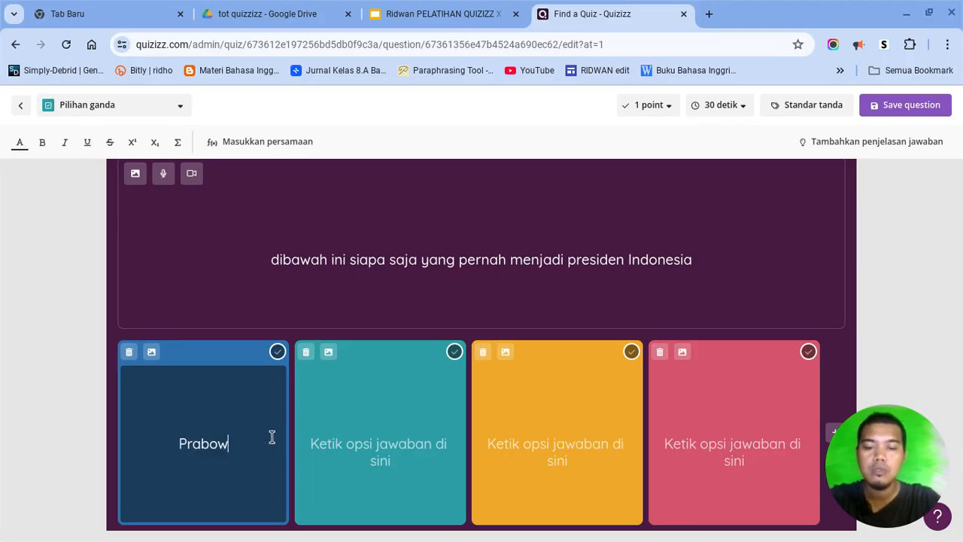
pyautogui.click(337, 443)
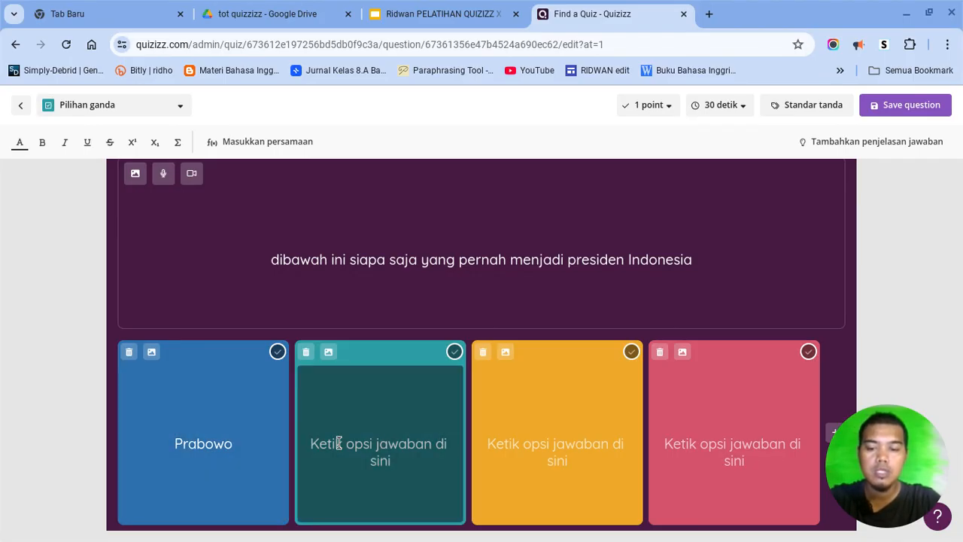
pyautogui.write('jok')
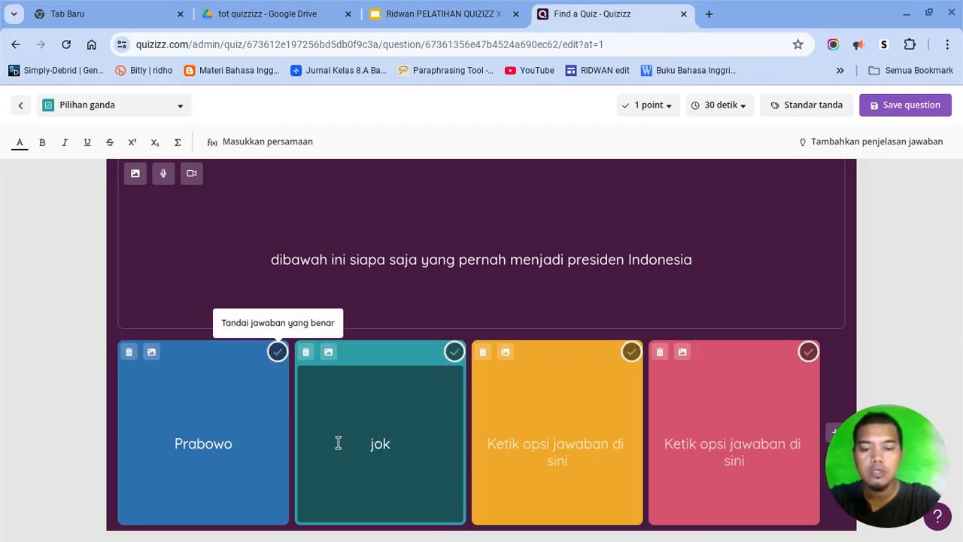
pyautogui.write('owi')
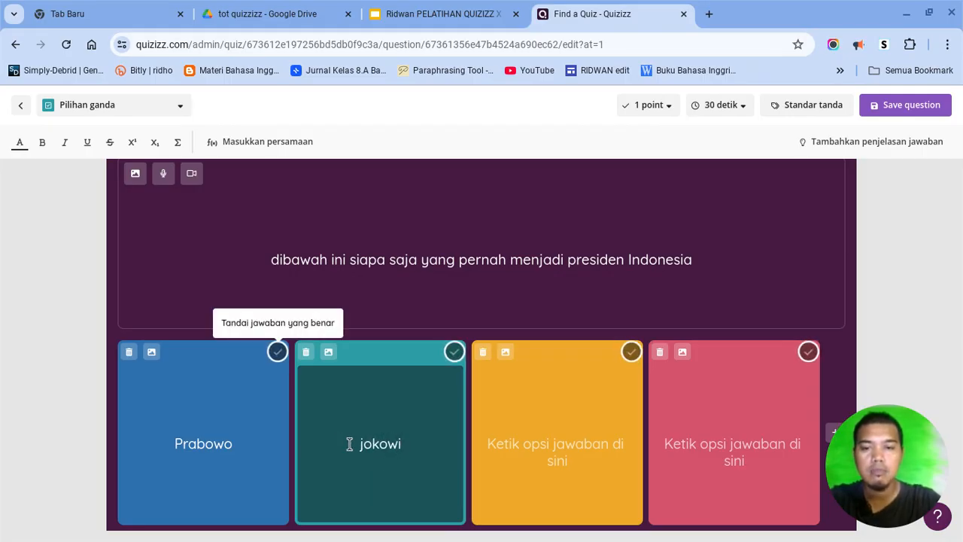
# Step: Fill in the third answer option with "Gusdur" and the fourth with "Mamat"
pyautogui.click(506, 455)
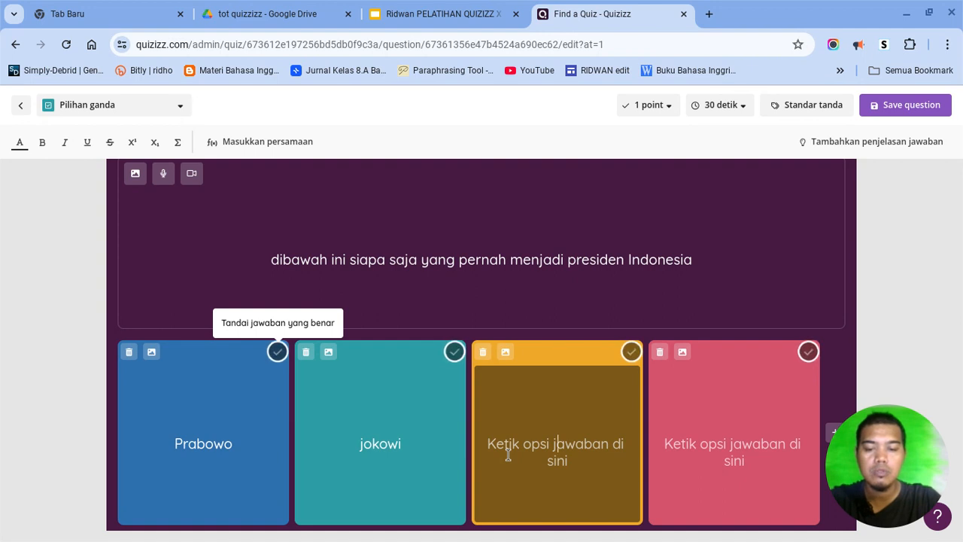
pyautogui.write('Gus')
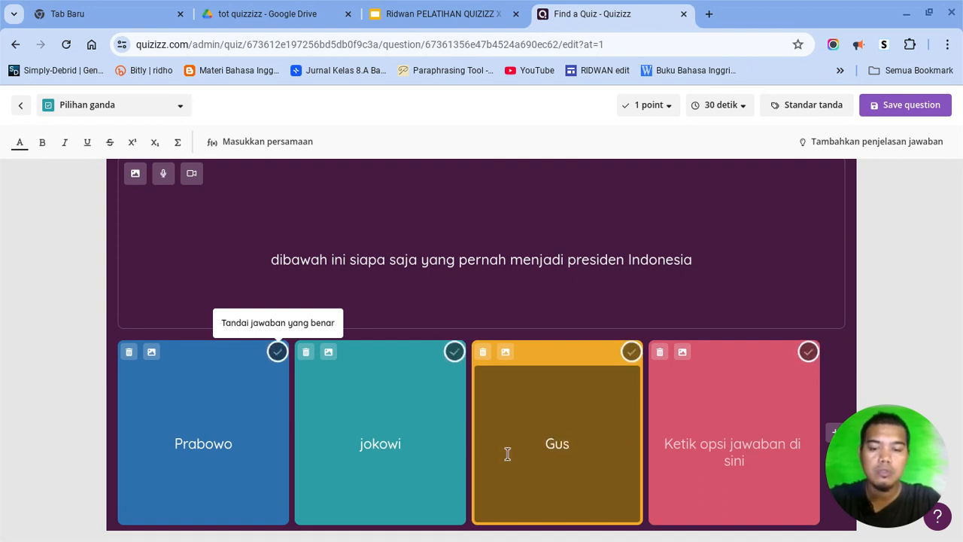
pyautogui.write('dur')
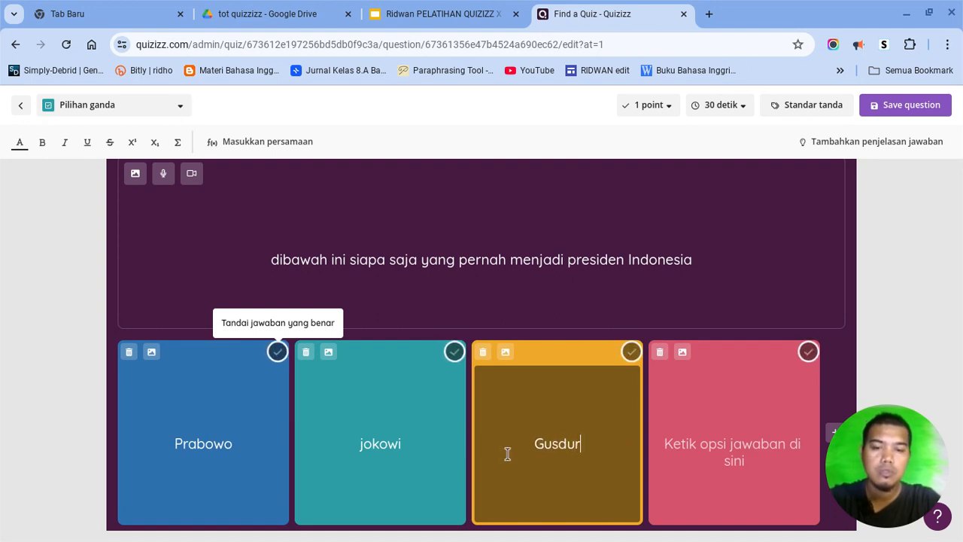
pyautogui.click(733, 439)
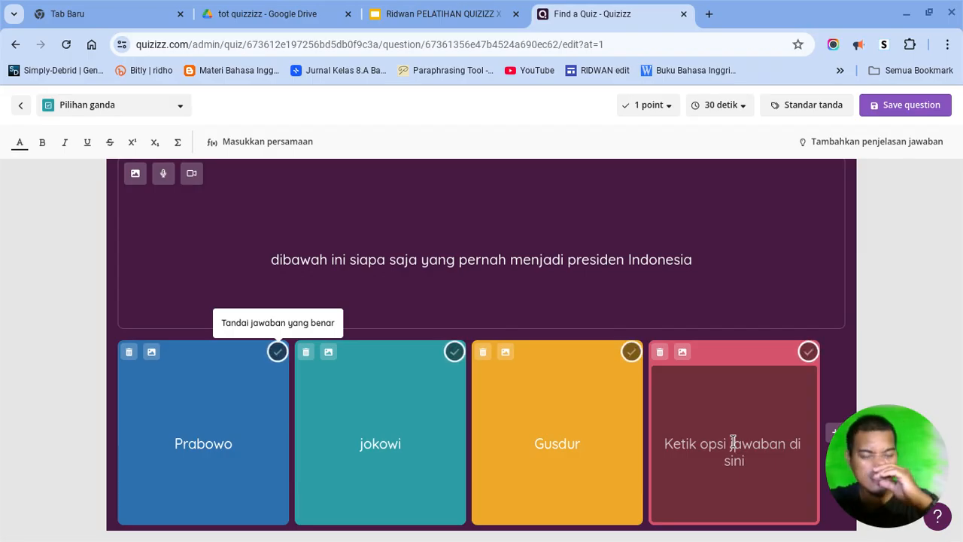
pyautogui.write('Ma')
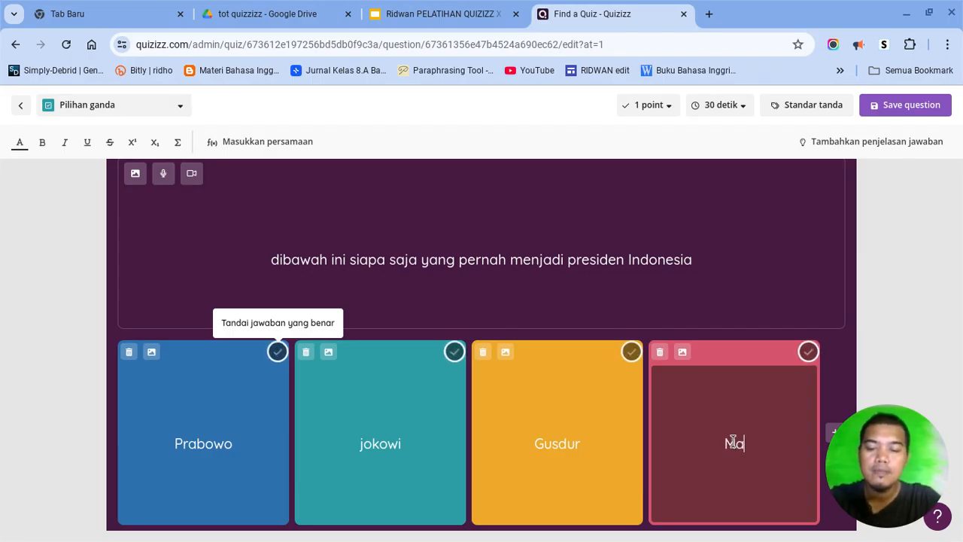
pyautogui.write('mat')
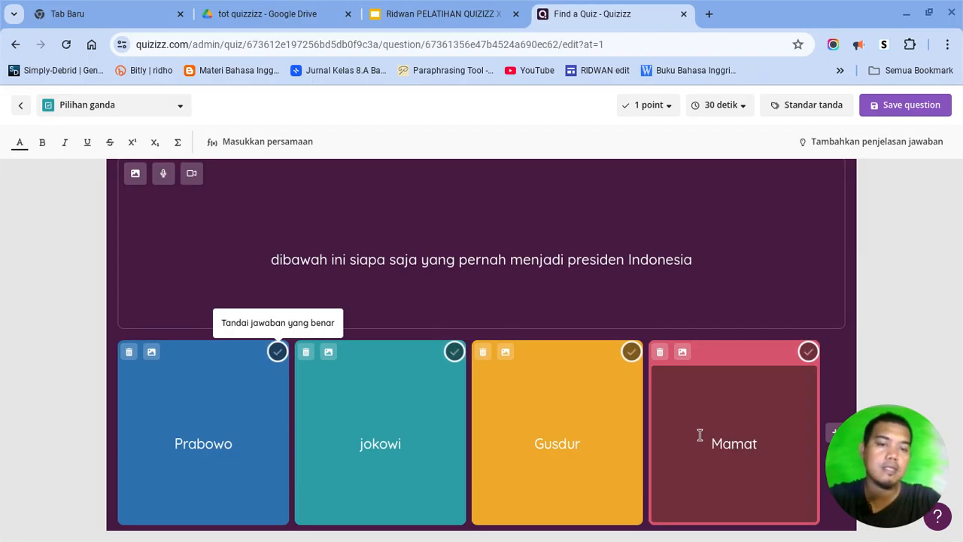
# Step: Allow several correct answers (Beberapa jawaban yang benar) and mark "Prabowo", "jokowi" and "Gusdur" as correct
pyautogui.scroll(-1, 481, 451)
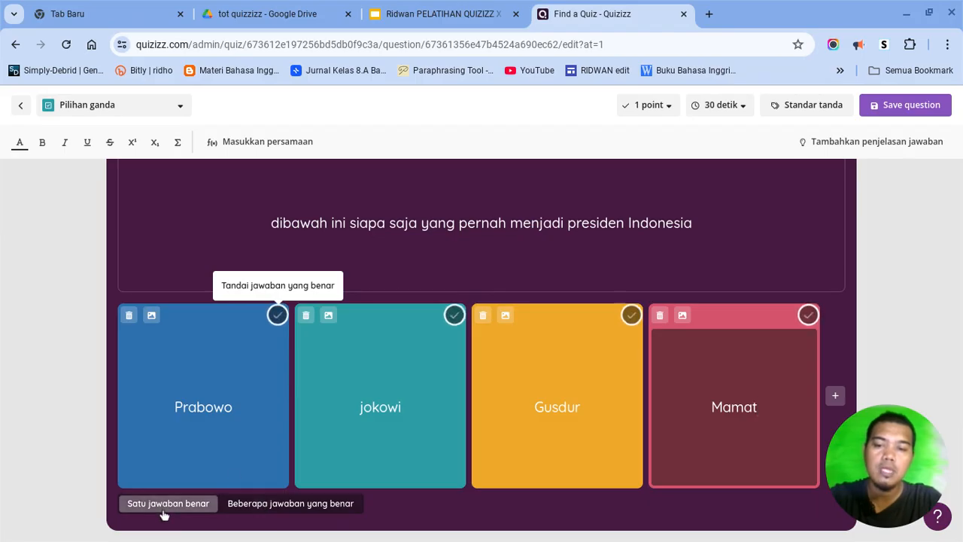
pyautogui.click(242, 509)
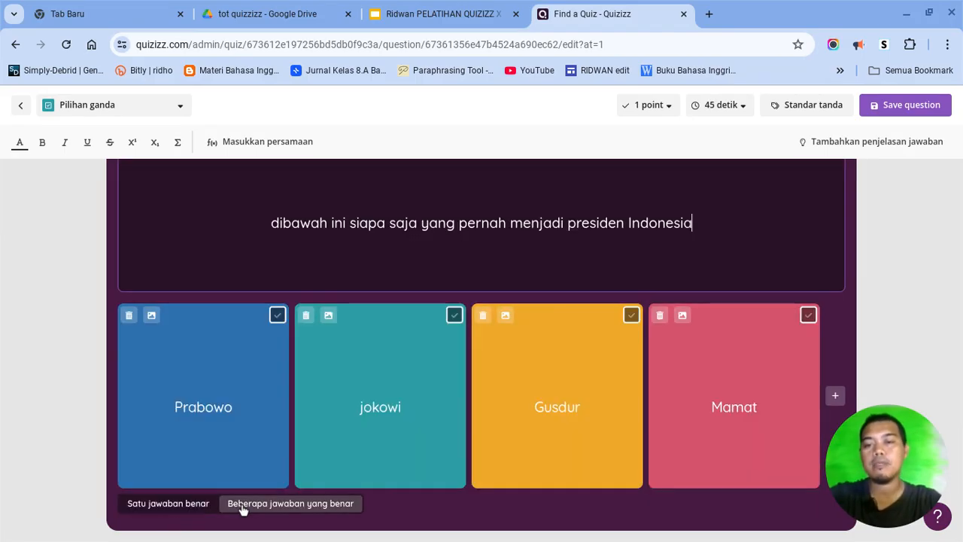
pyautogui.click(277, 314)
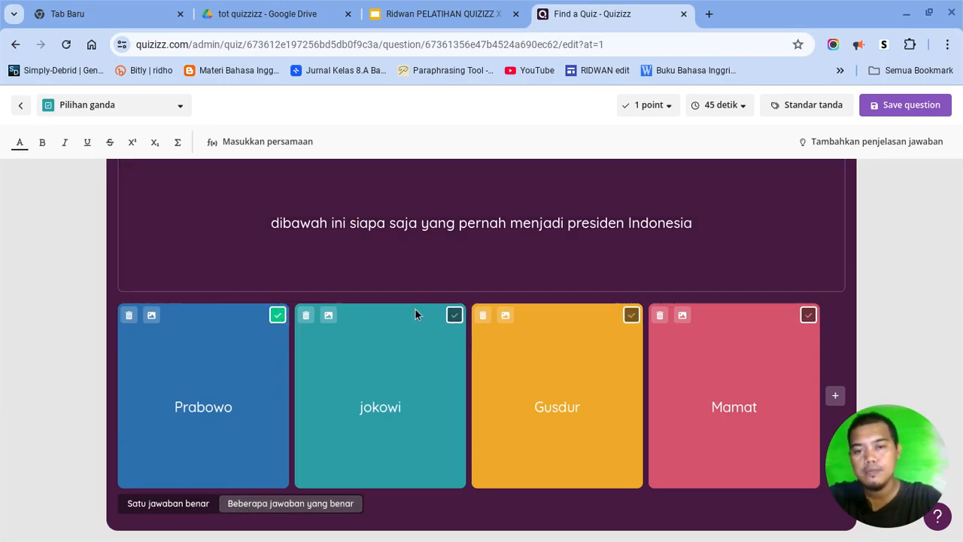
pyautogui.click(454, 315)
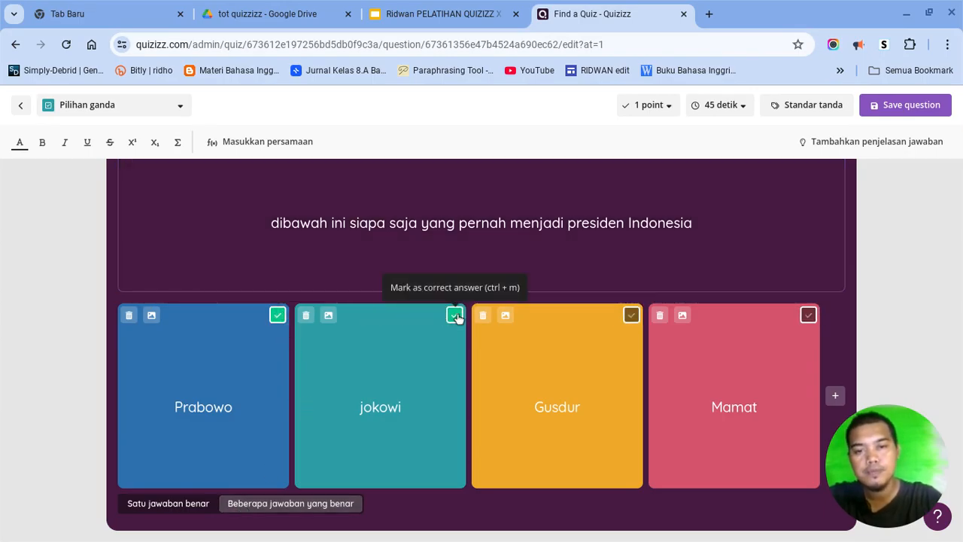
pyautogui.click(632, 316)
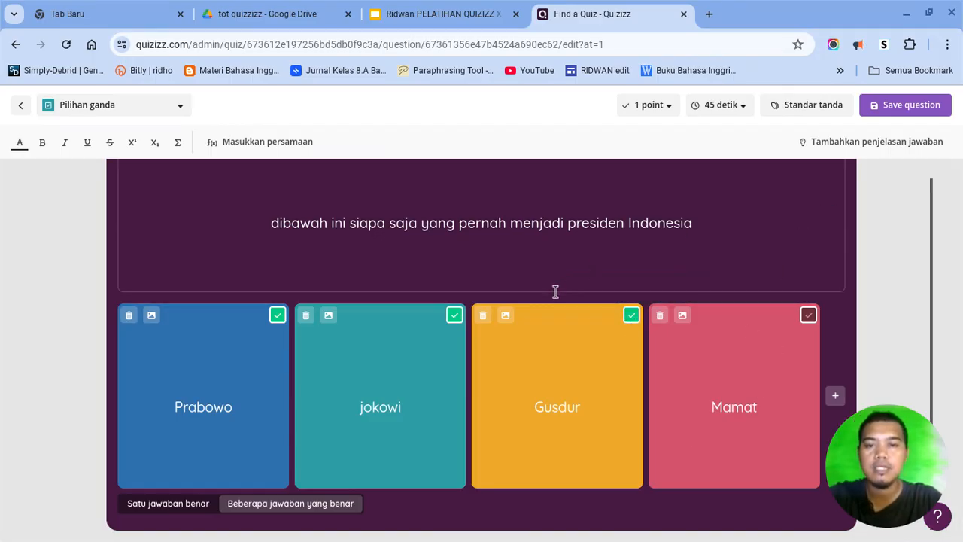
# Step: Check the question's point and time limit choices and save the question
pyautogui.click(650, 105)
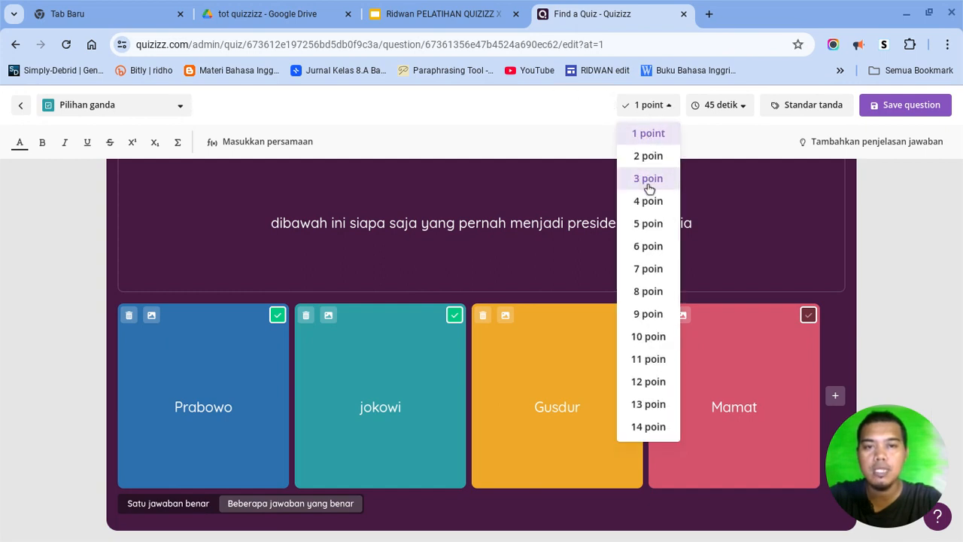
pyautogui.click(723, 115)
pyautogui.click(725, 115)
pyautogui.click(725, 117)
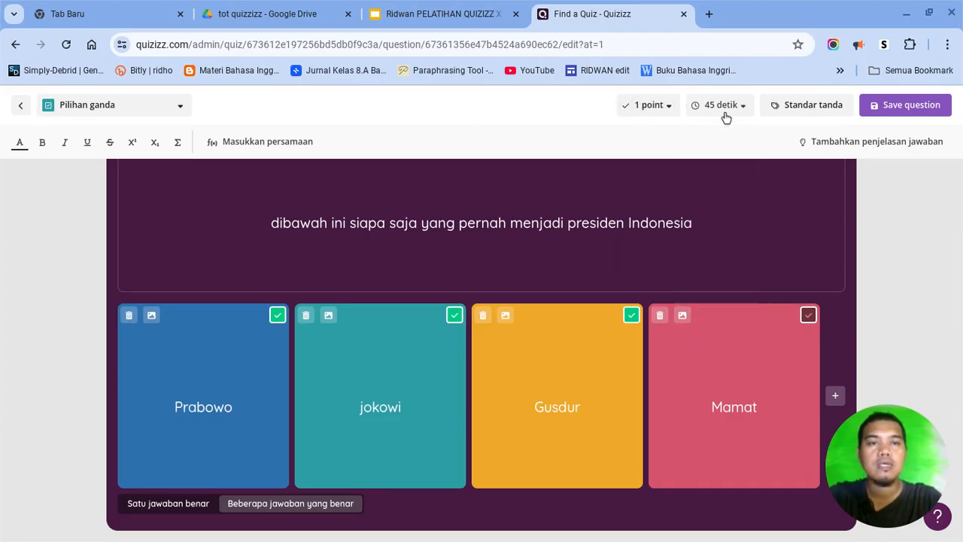
pyautogui.click(918, 105)
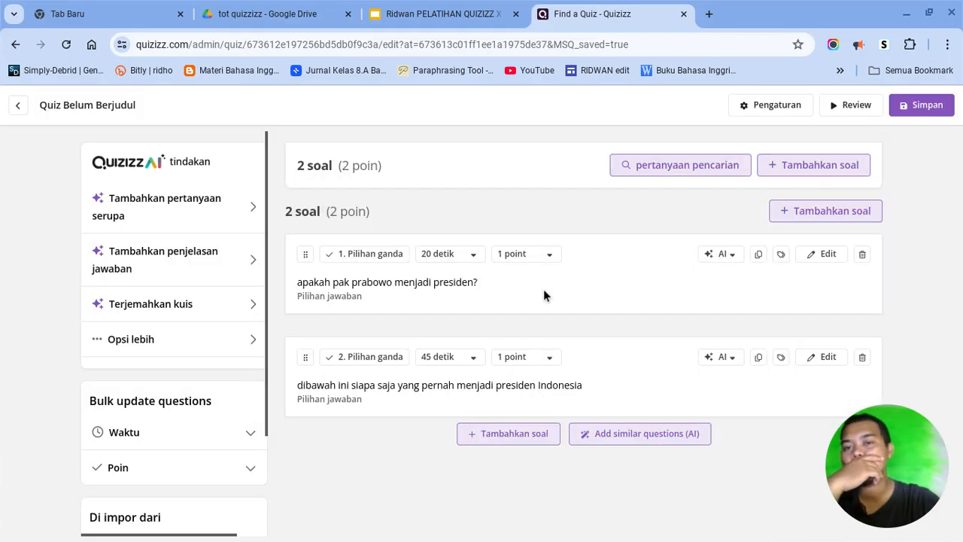
# Step: Review the two saved questions and add a new Isian singkat question below them
pyautogui.scroll(-1, 615, 316)
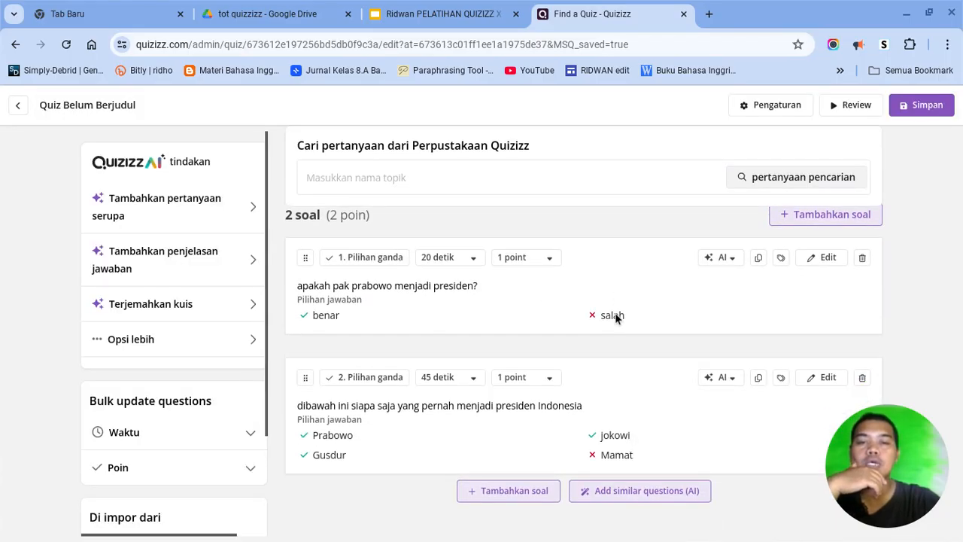
pyautogui.scroll(1, 617, 318)
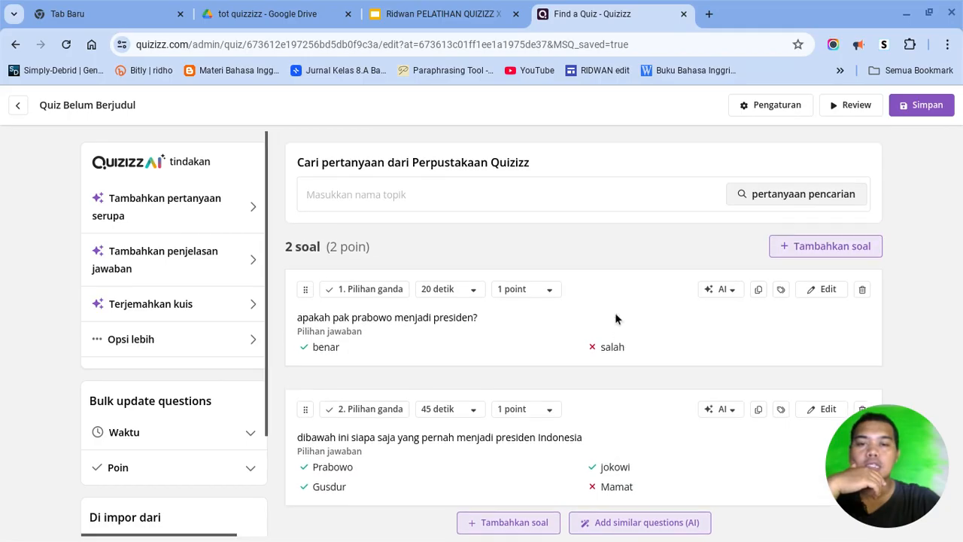
pyautogui.scroll(-1, 617, 318)
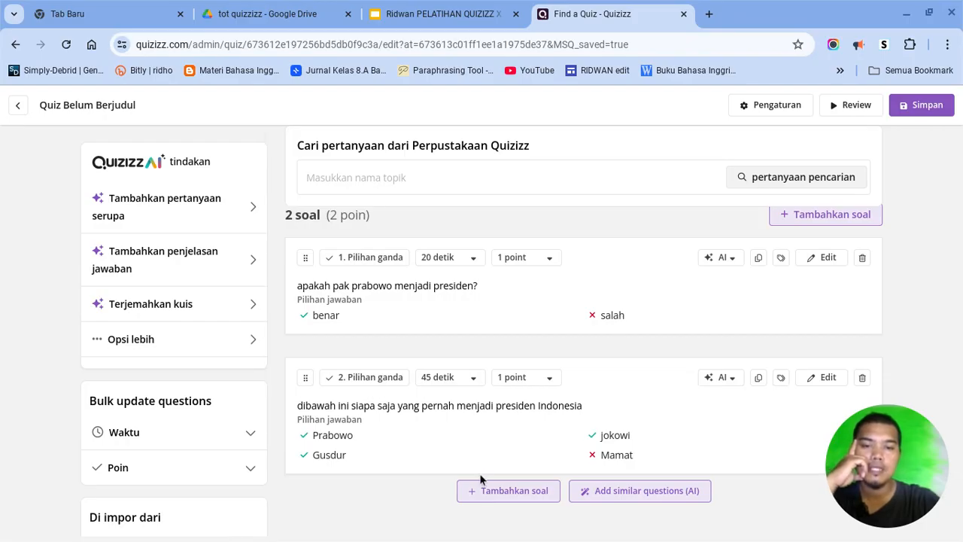
pyautogui.click(489, 494)
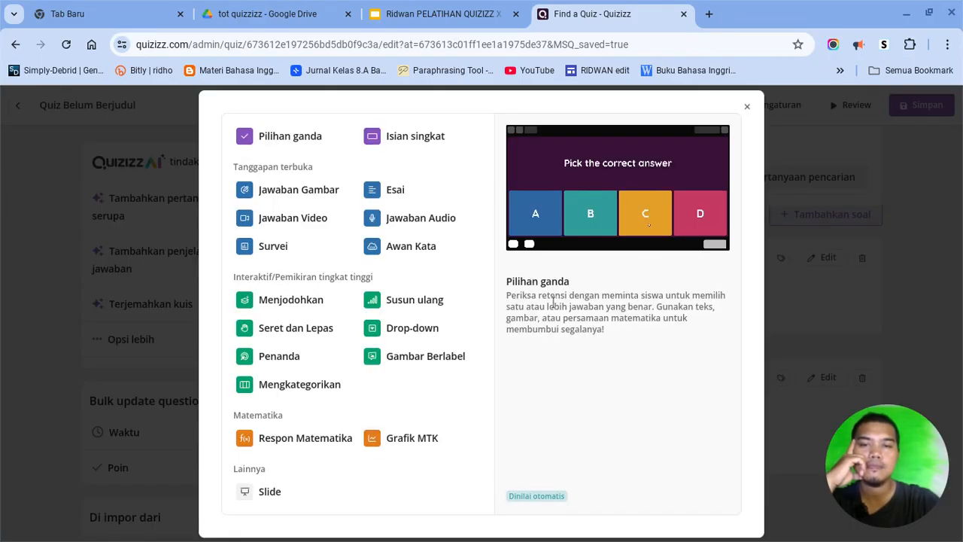
pyautogui.click(385, 137)
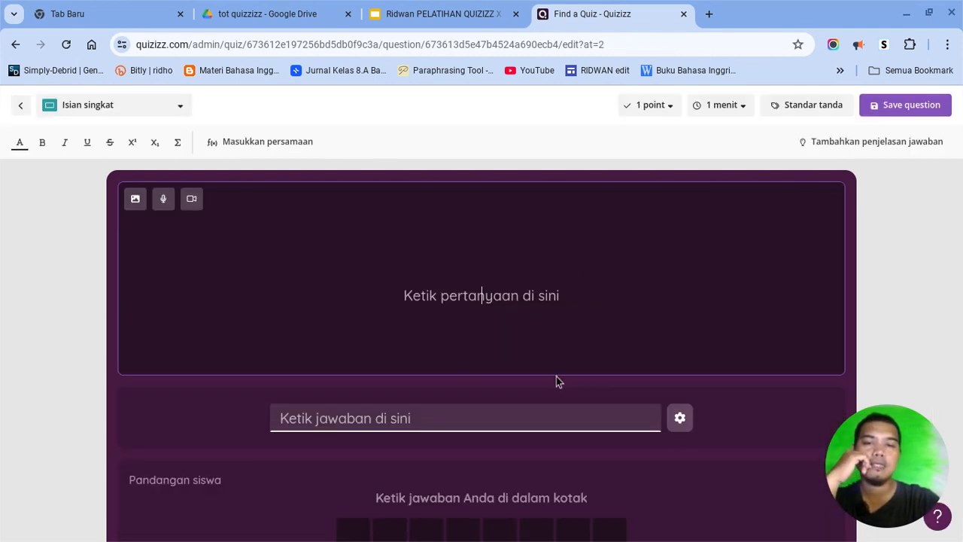
# Step: Write the question text "Siapa presiden wanita pertama Indonesia"
pyautogui.scroll(-1, 556, 381)
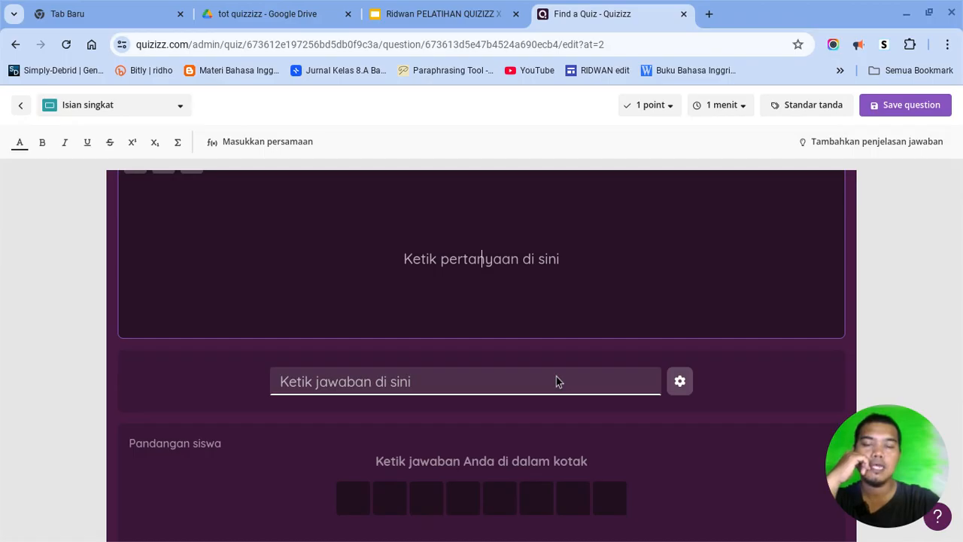
pyautogui.scroll(1, 556, 381)
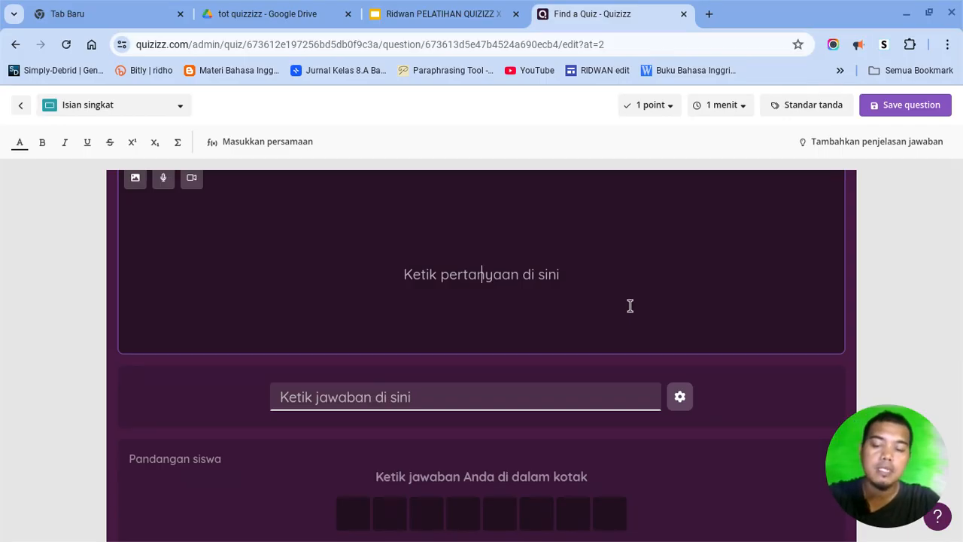
pyautogui.write('Siapa pr')
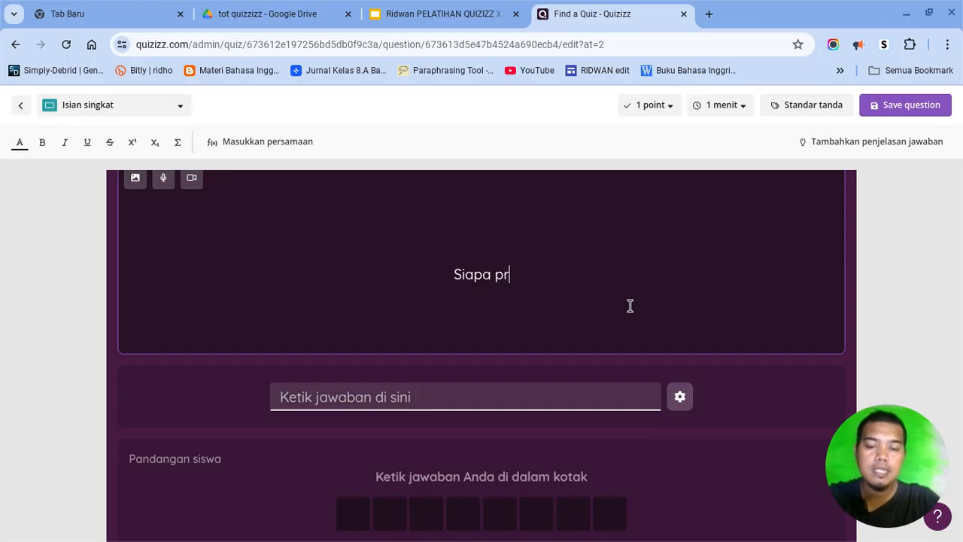
pyautogui.write('esident')
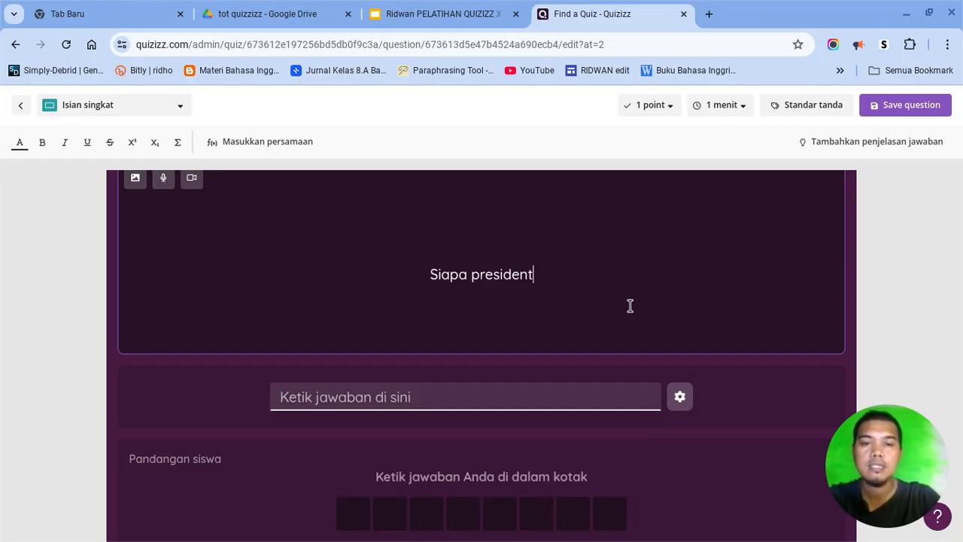
pyautogui.press('BackSpace')
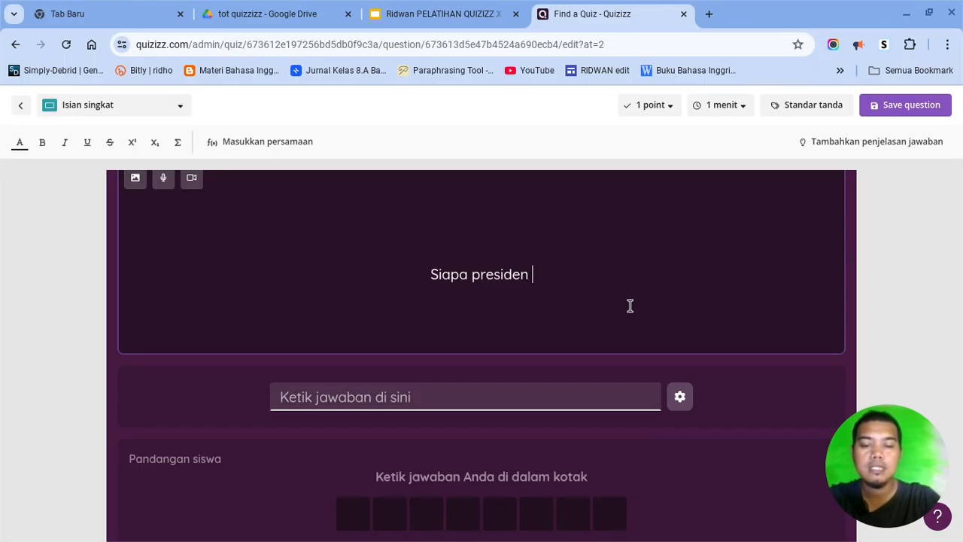
pyautogui.write('w')
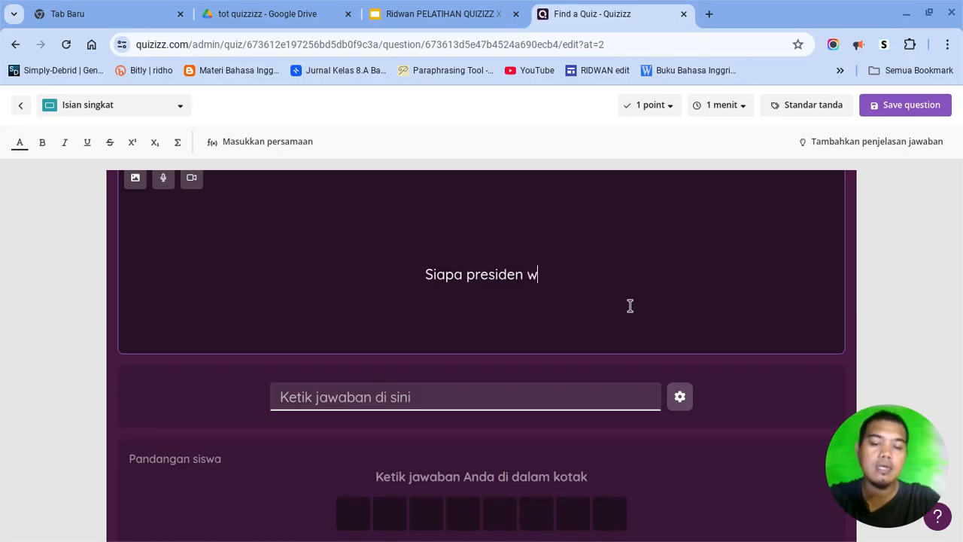
pyautogui.write('anita p')
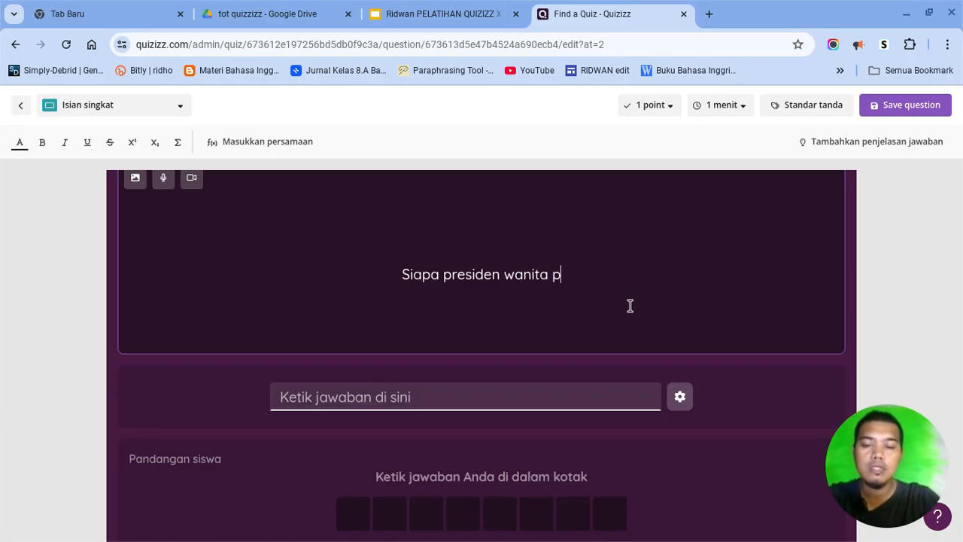
pyautogui.write('ertama Indonesia')
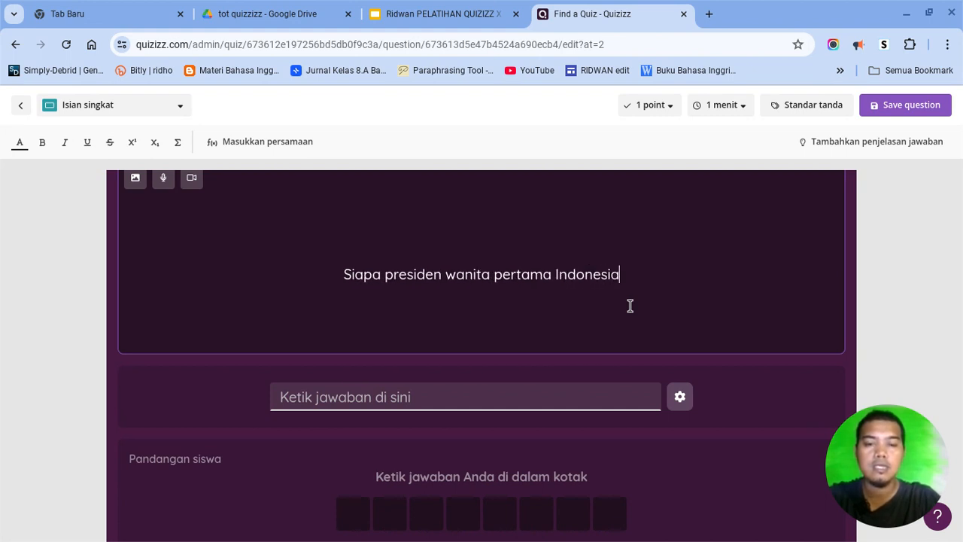
# Step: Enter "megawati" as the answer to the Isian singkat question
pyautogui.click(561, 397)
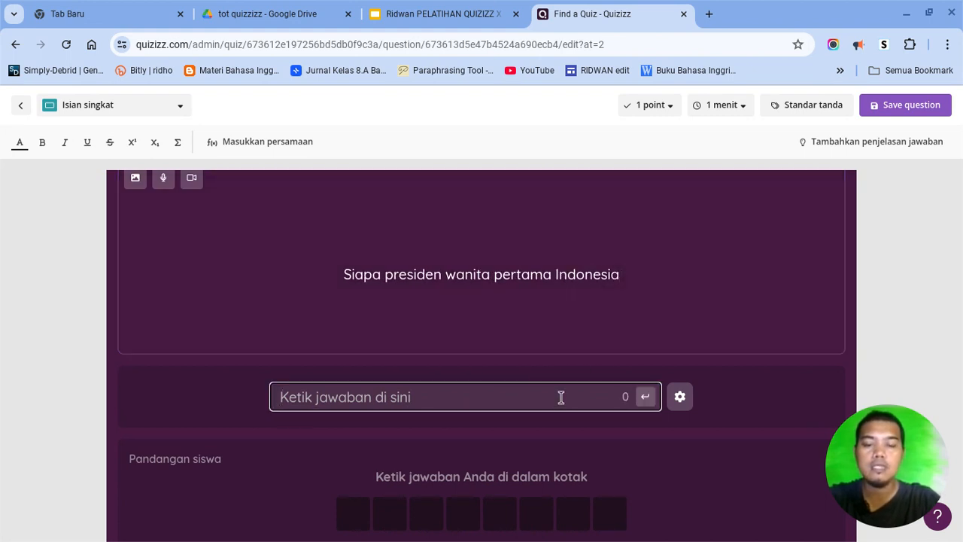
pyautogui.write('me')
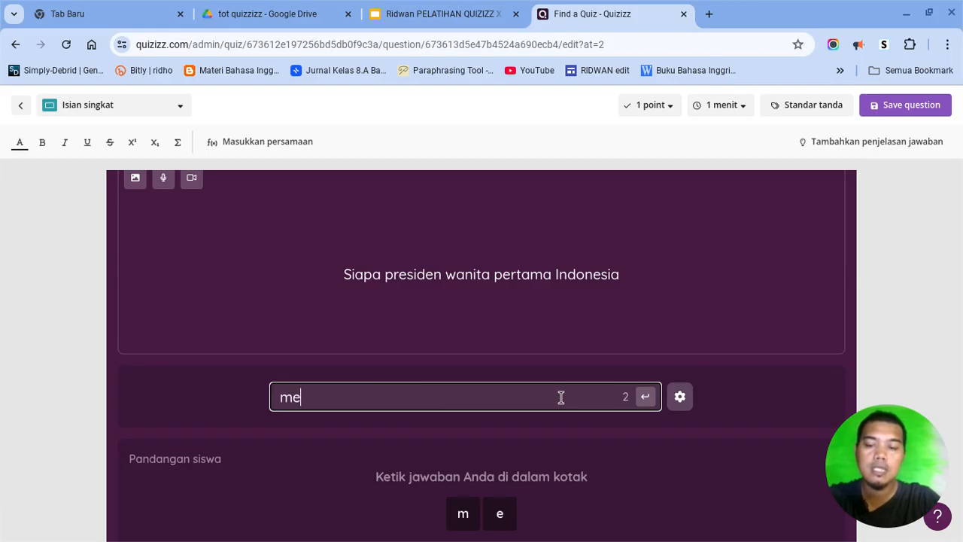
pyautogui.write('gawa')
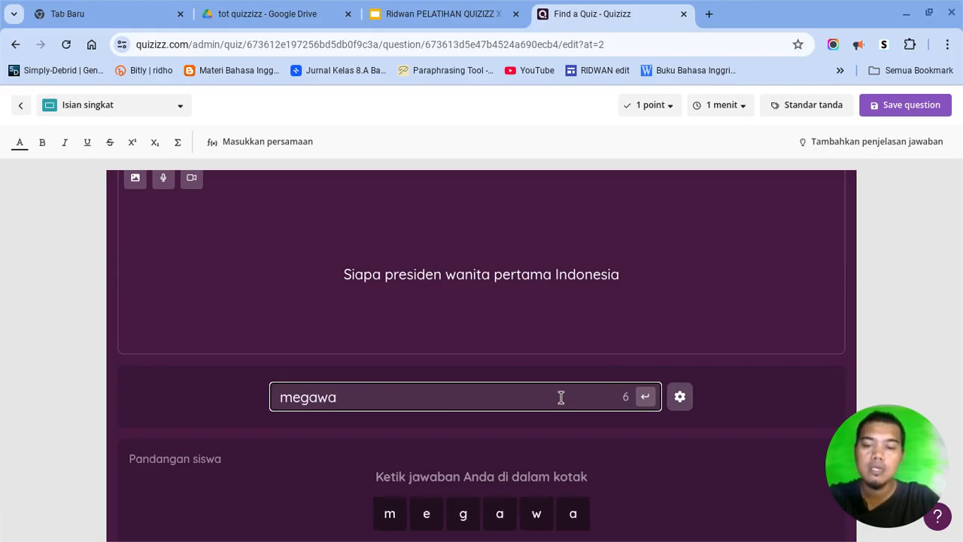
pyautogui.write('ti')
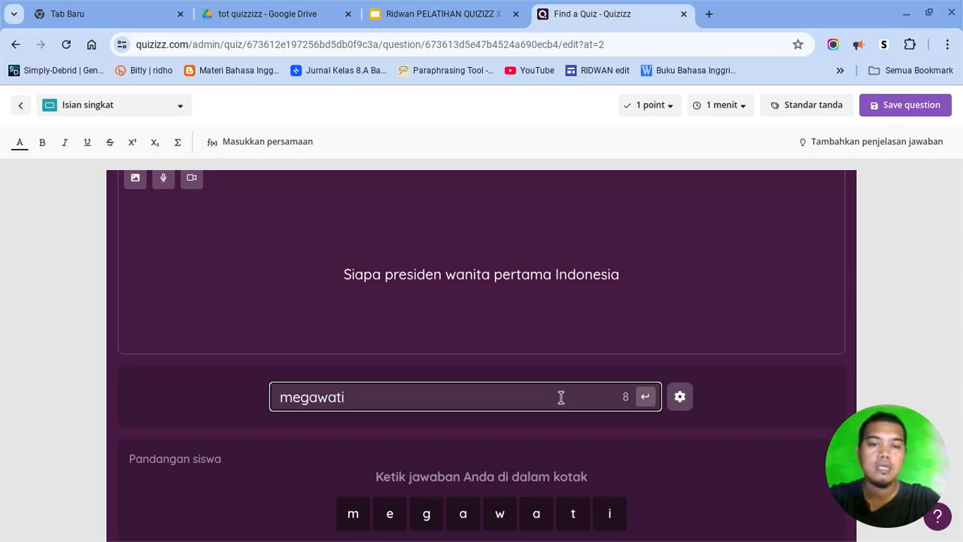
# Step: Try the Tanpa kotak pemisah layout in the answer settings, switch back to Kotak terpisah and save the settings
pyautogui.click(680, 399)
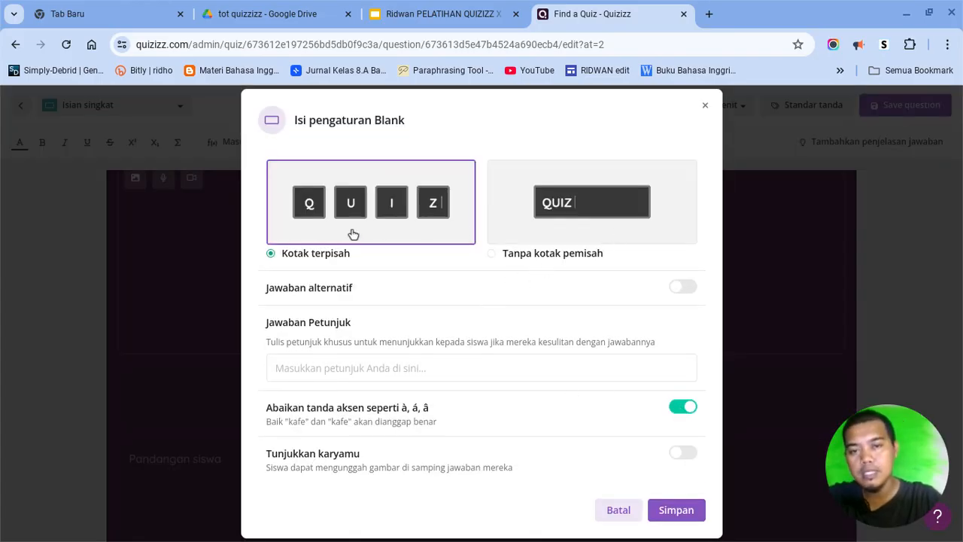
pyautogui.click(493, 231)
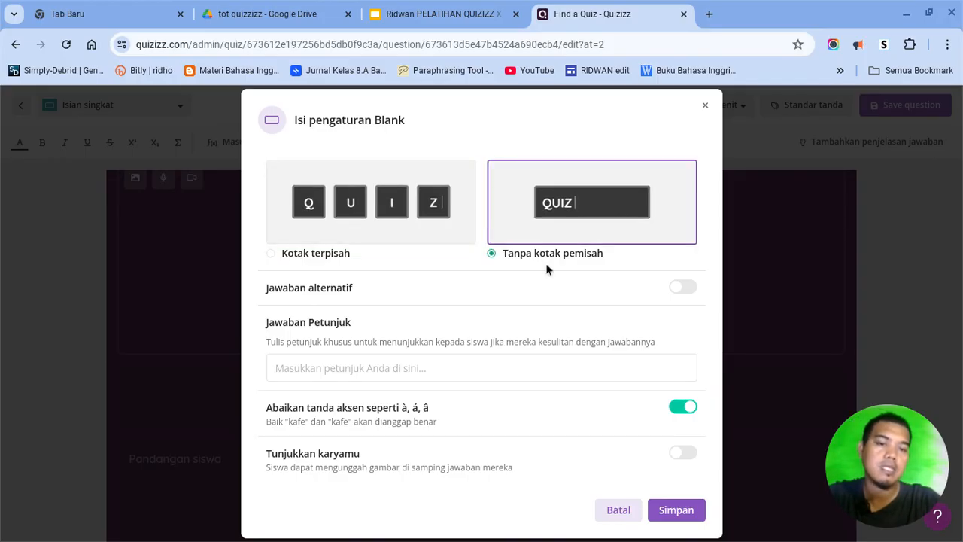
pyautogui.click(363, 372)
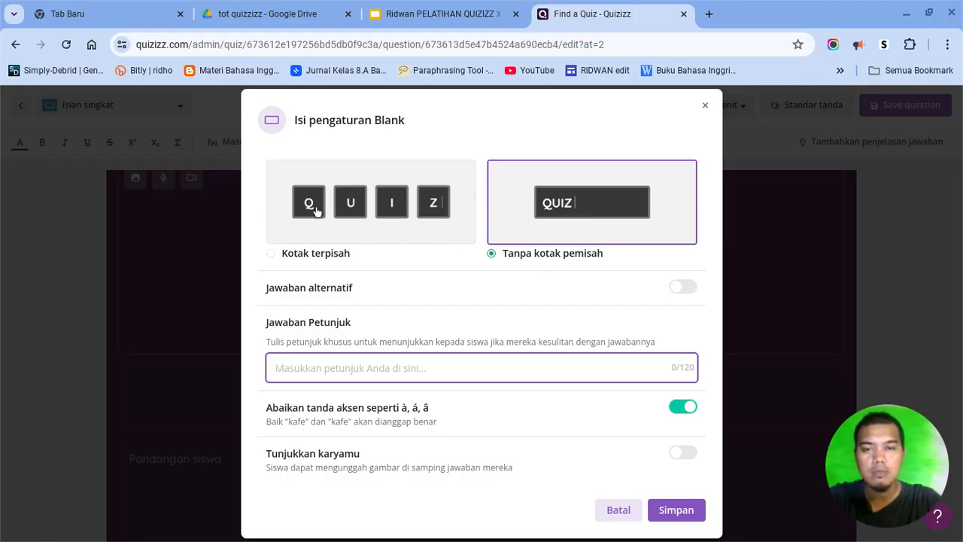
pyautogui.click(272, 256)
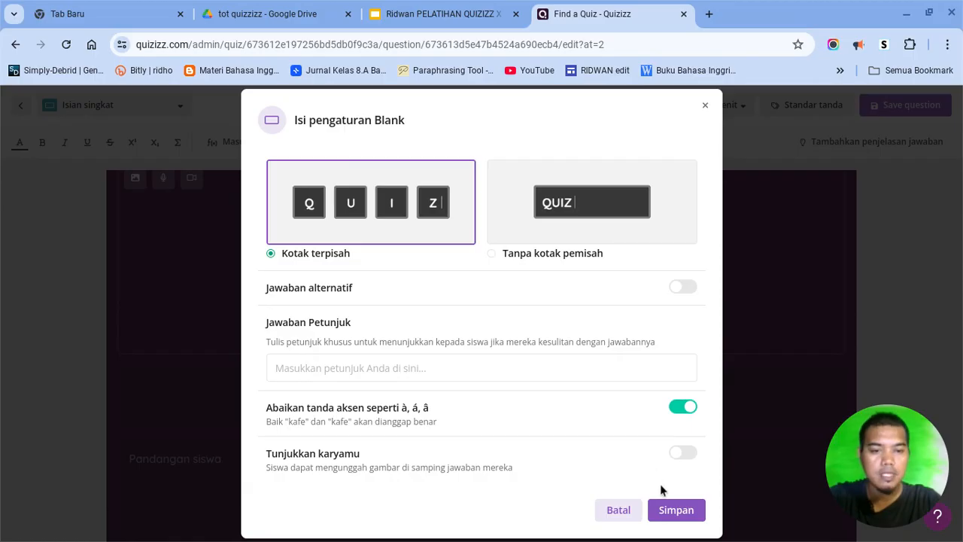
pyautogui.click(665, 511)
# Step: Check the student view and the time limit choices of the Isian singkat question, and save the question
pyautogui.scroll(-1, 687, 418)
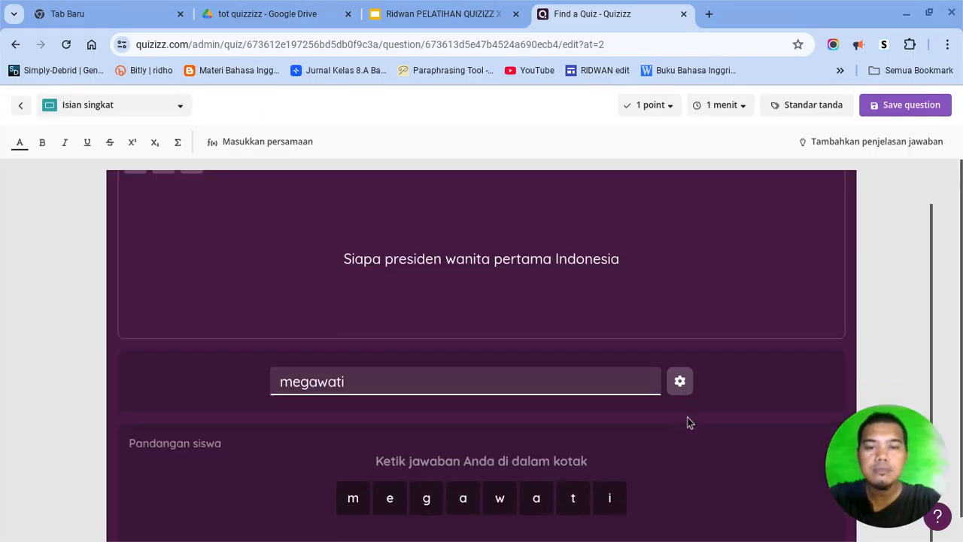
pyautogui.scroll(1, 687, 418)
pyautogui.scroll(-1, 687, 418)
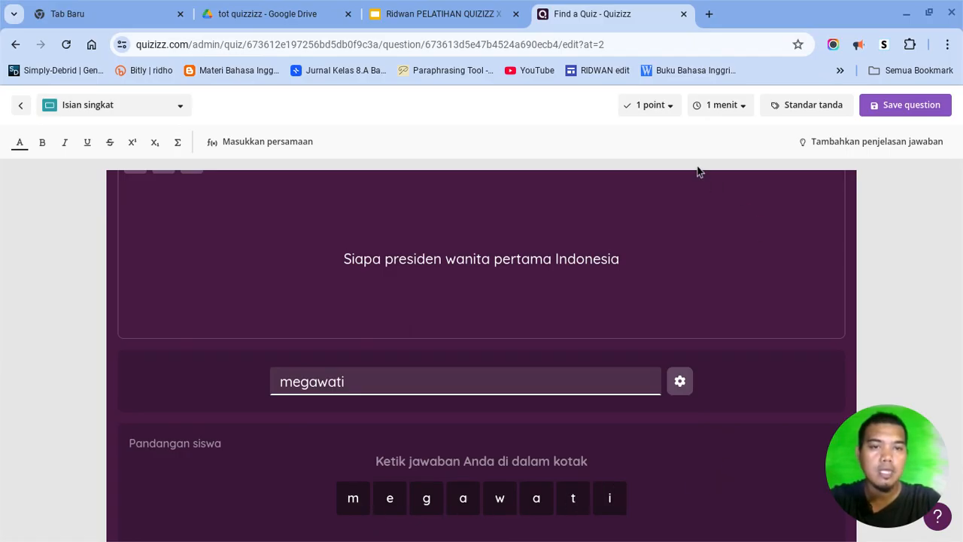
pyautogui.click(719, 106)
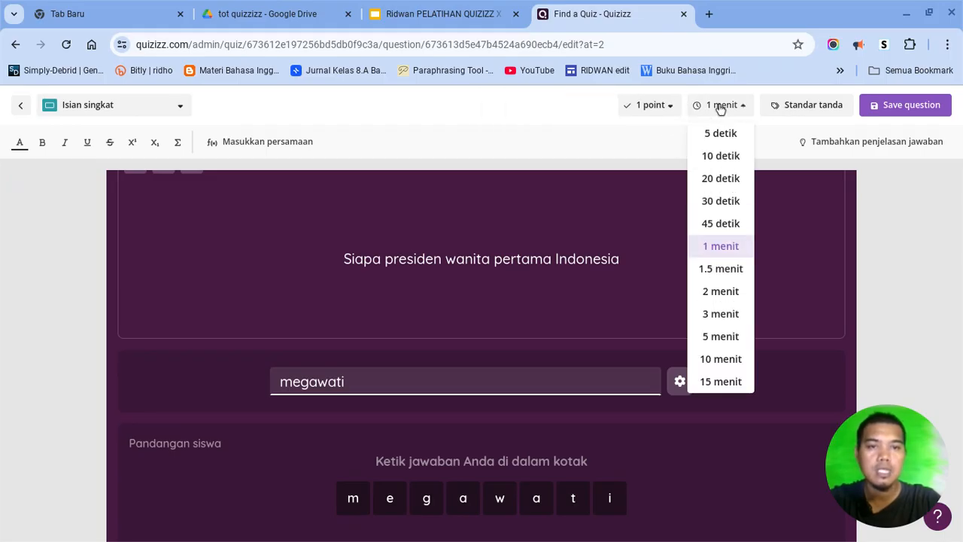
pyautogui.click(777, 141)
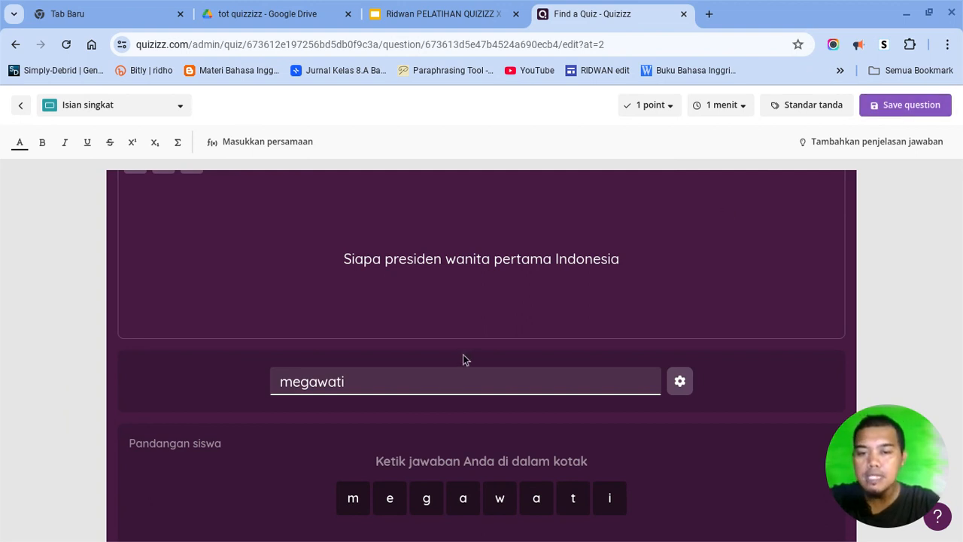
pyautogui.scroll(-1, 285, 445)
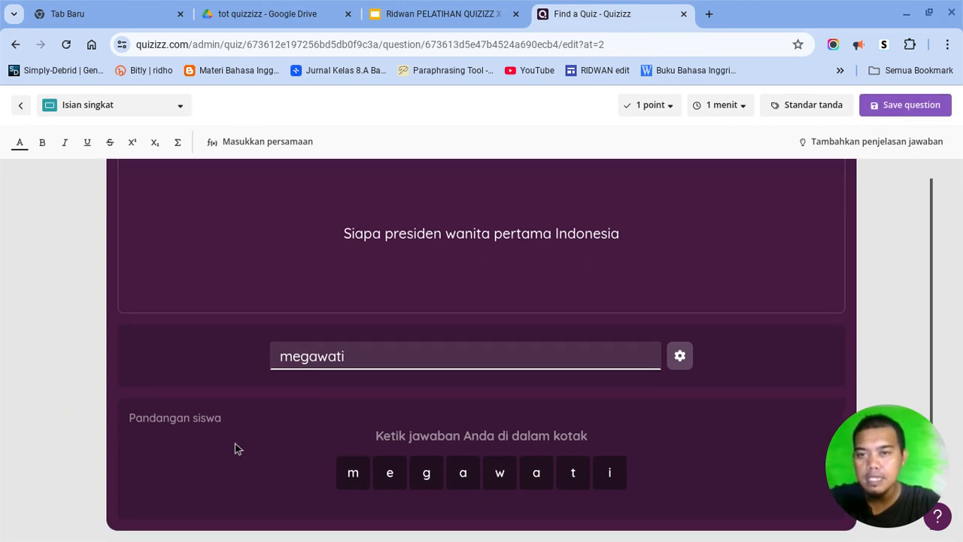
pyautogui.scroll(1, 235, 443)
pyautogui.scroll(1, 514, 269)
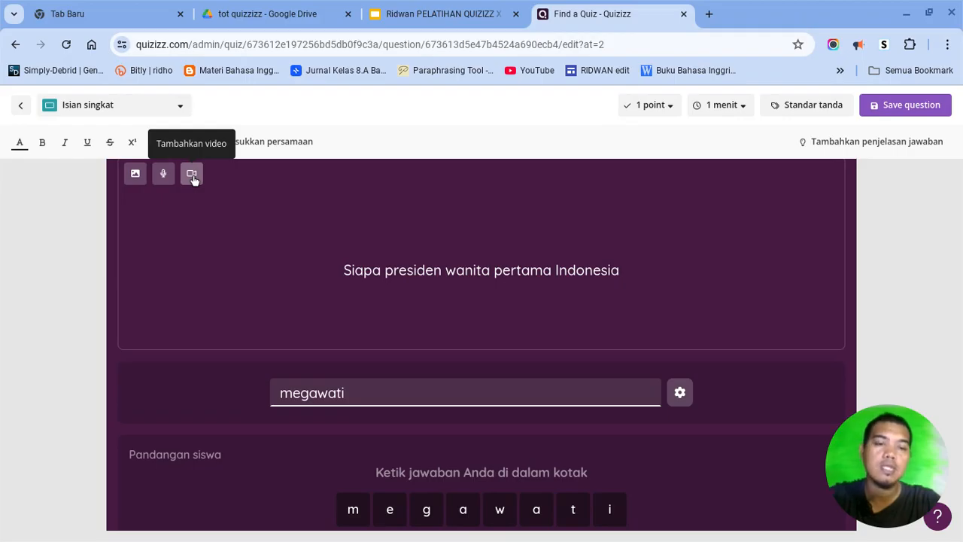
pyautogui.click(906, 112)
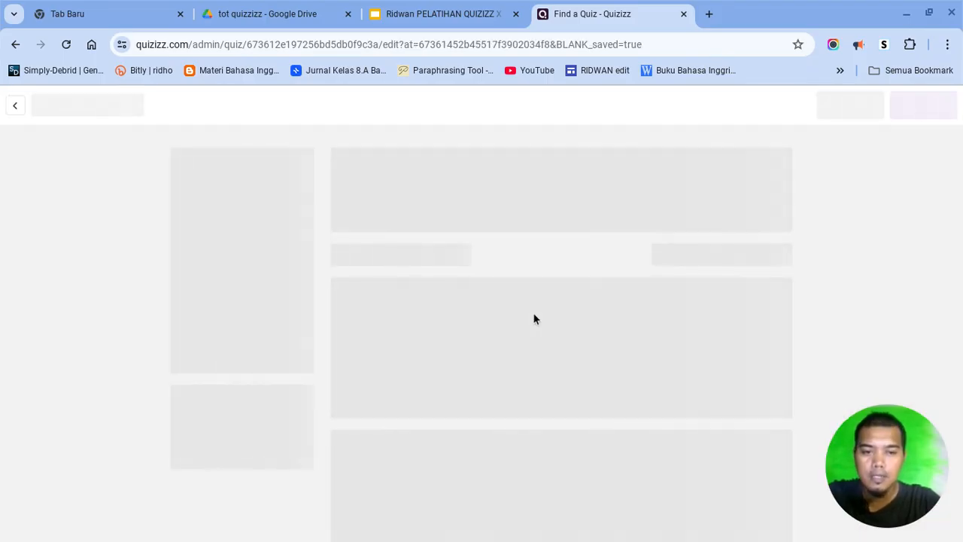
# Step: Add a Jawaban Gambar question after the third question
pyautogui.scroll(-1, 471, 415)
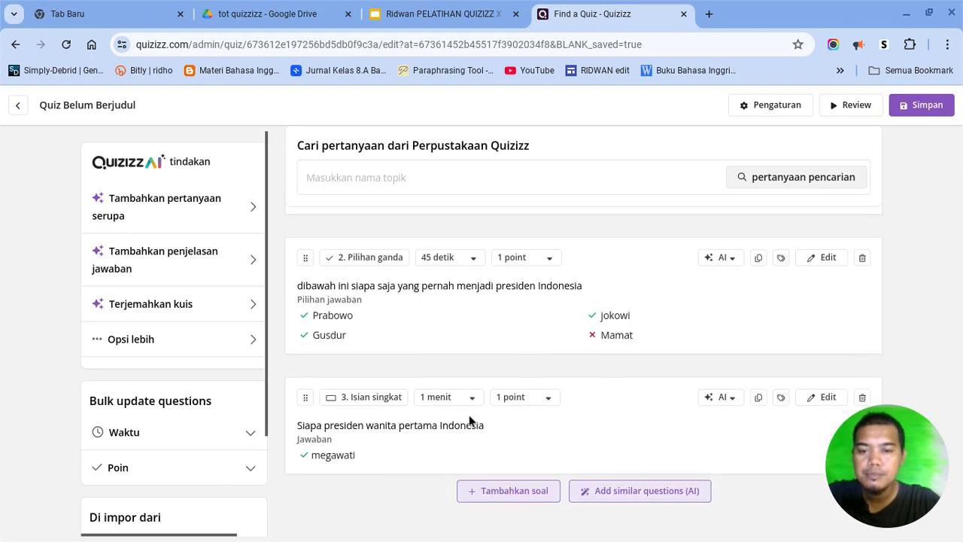
pyautogui.click(477, 491)
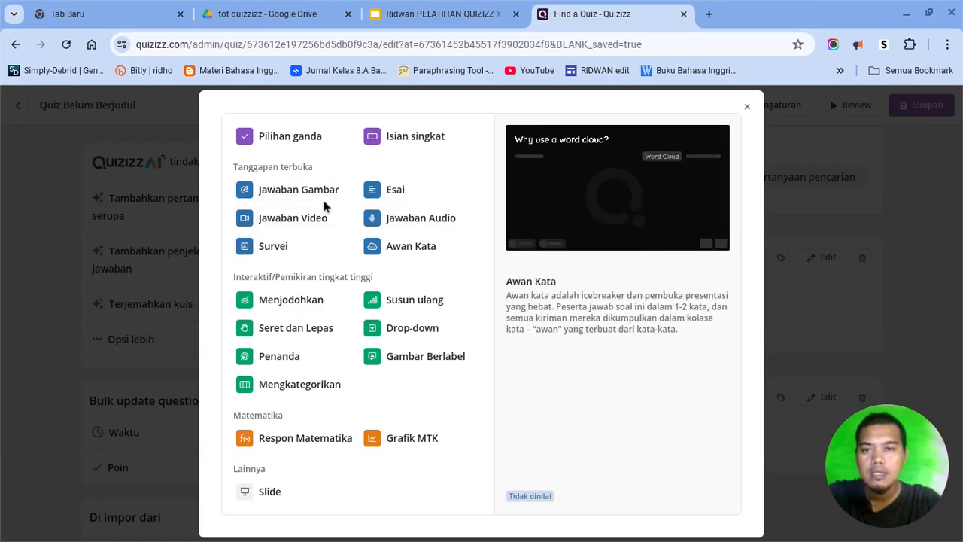
pyautogui.click(301, 193)
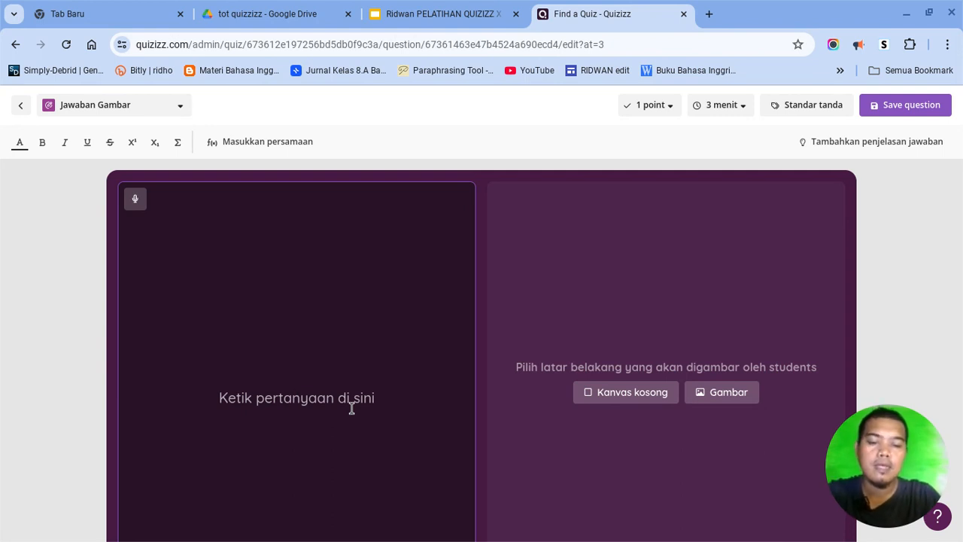
# Step: Write the question text "gambarkan gunung" and choose a blank canvas (Kanvas kosong) as the drawing background
pyautogui.write('gamba')
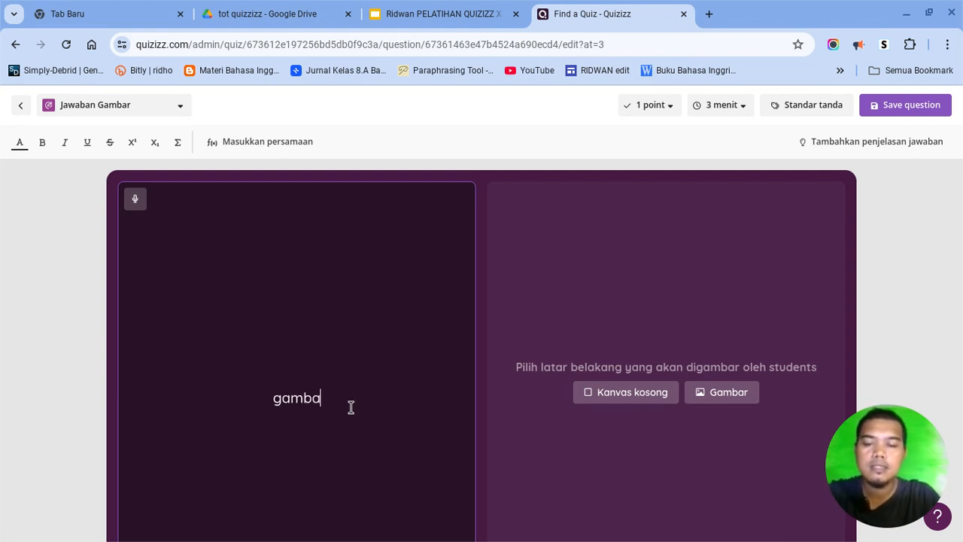
pyautogui.write('rkan gung')
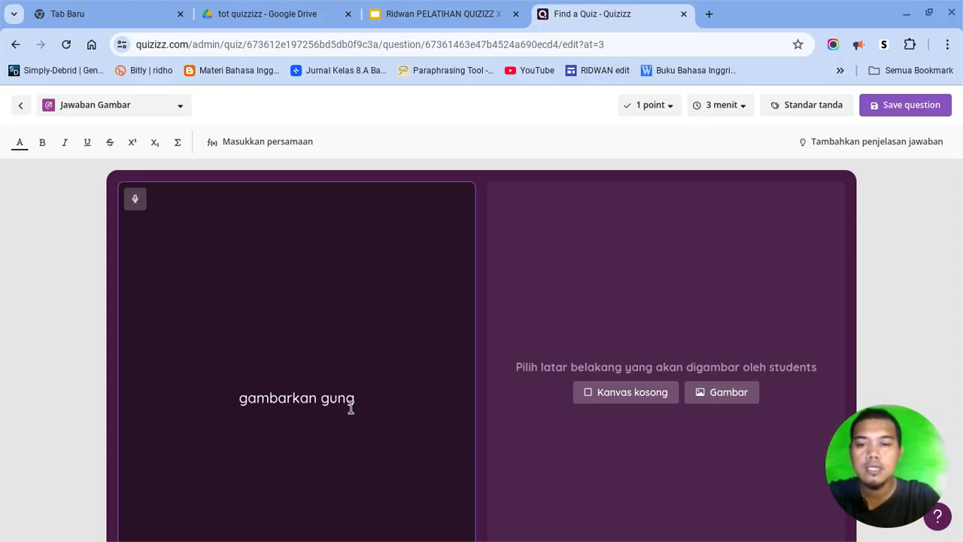
pyautogui.press('BackSpace')
pyautogui.write('ung')
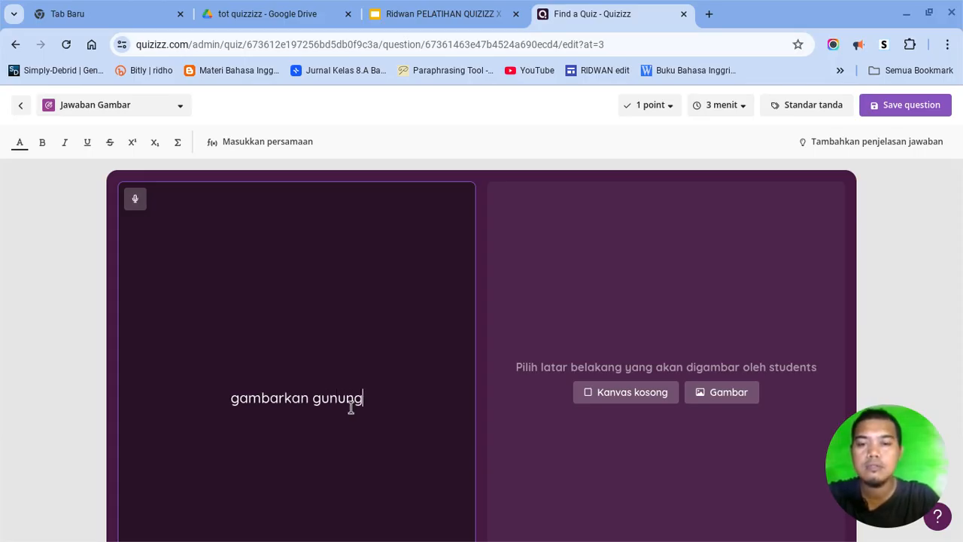
pyautogui.click(655, 394)
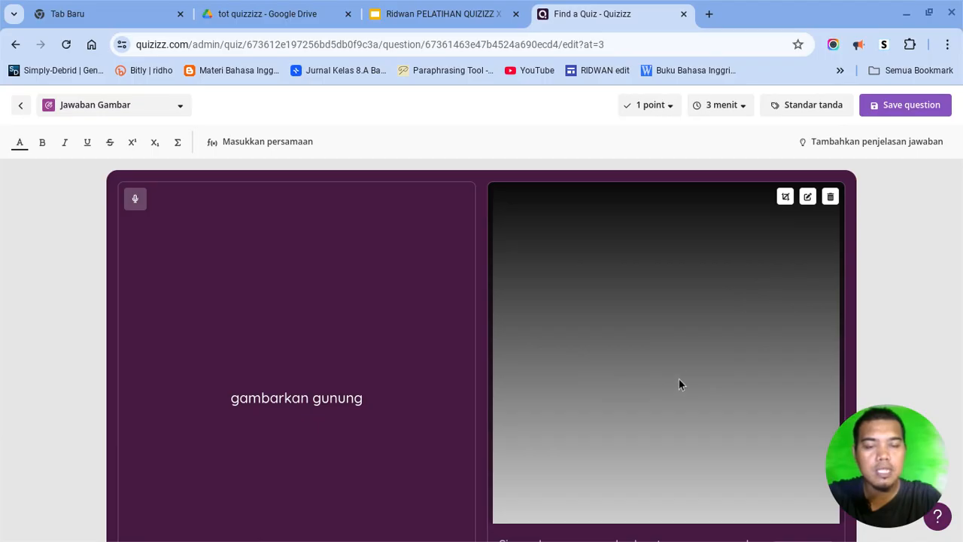
# Step: Try the student drawing canvas (Cobalah) by sketching a red mountain outline with a ground line beneath it, and close it
pyautogui.scroll(-1, 681, 380)
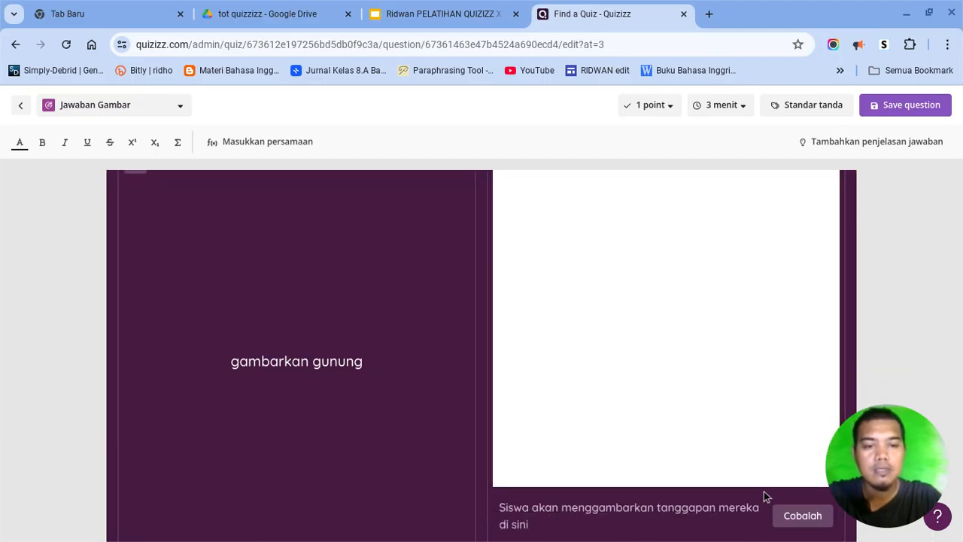
pyautogui.click(791, 516)
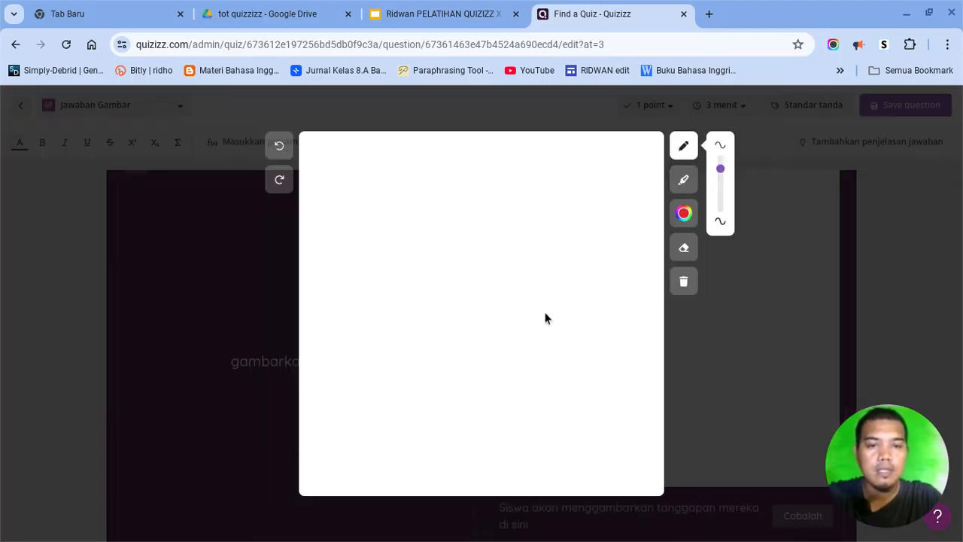
pyautogui.moveTo(353, 373)
pyautogui.mouseDown()
pyautogui.moveTo(429, 317)
pyautogui.moveTo(510, 369)
pyautogui.moveTo(582, 338)
pyautogui.moveTo(625, 348)
pyautogui.moveTo(652, 324)
pyautogui.moveTo(664, 326)
pyautogui.mouseUp()
pyautogui.moveTo(352, 375); pyautogui.dragTo(309, 351)
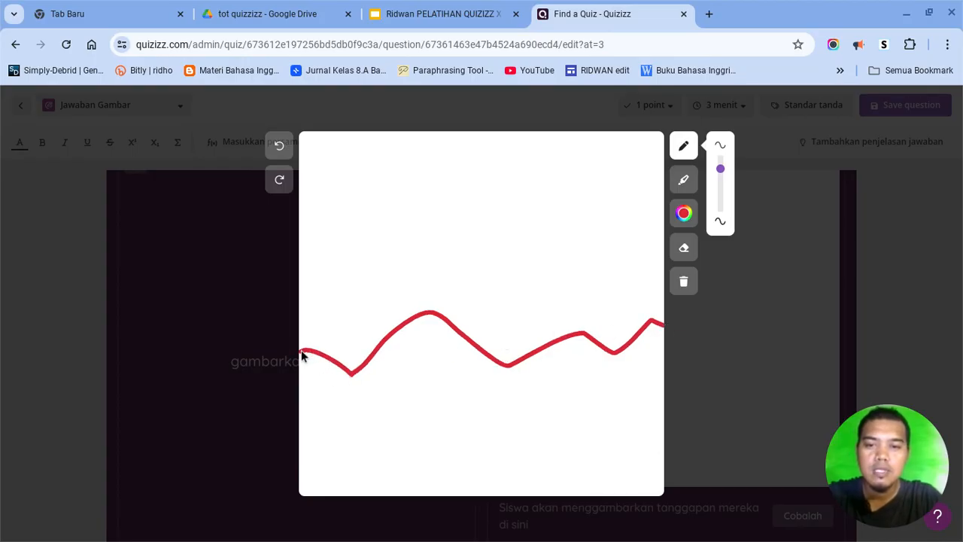
pyautogui.moveTo(299, 384)
pyautogui.mouseDown()
pyautogui.moveTo(611, 355)
pyautogui.moveTo(662, 361)
pyautogui.mouseUp()
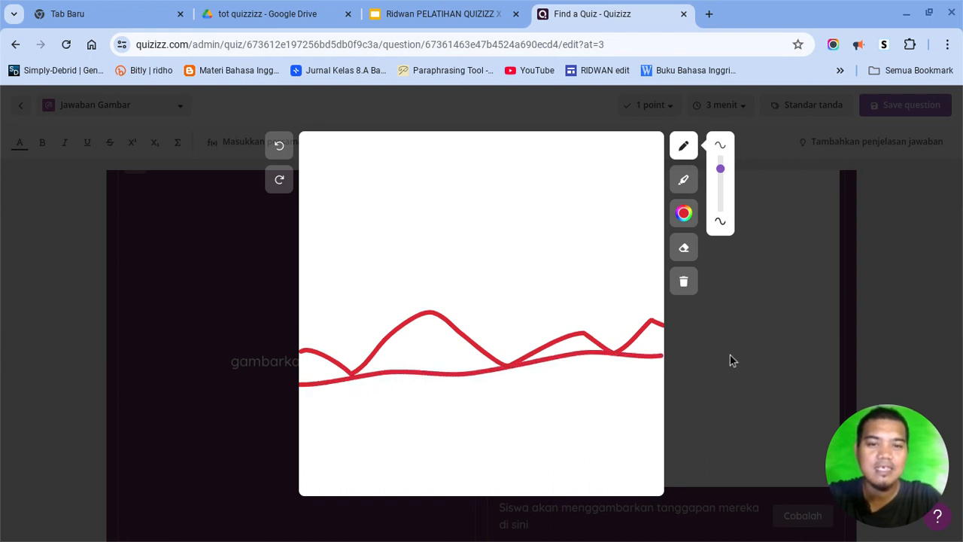
pyautogui.click(550, 113)
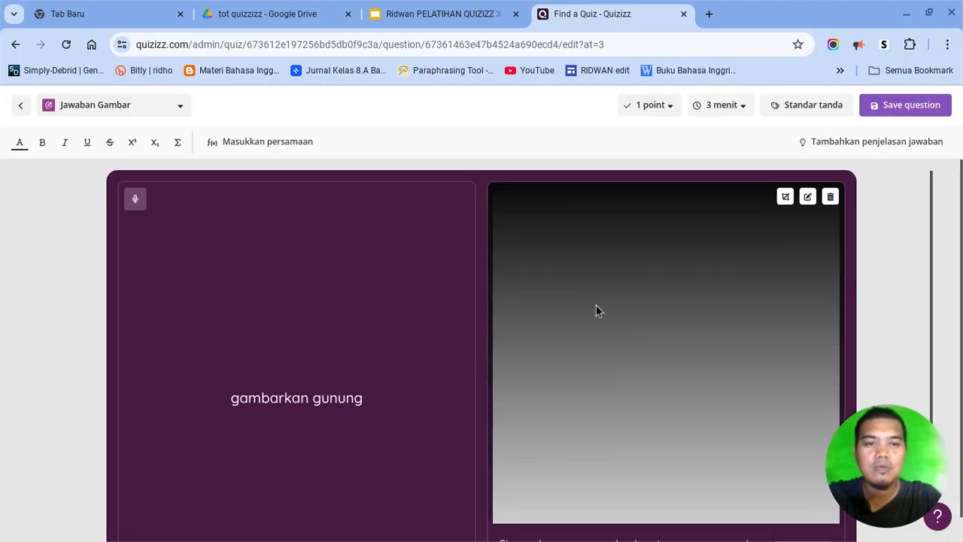
# Step: Remove the blank canvas background and clear the whole question text
pyautogui.click(830, 197)
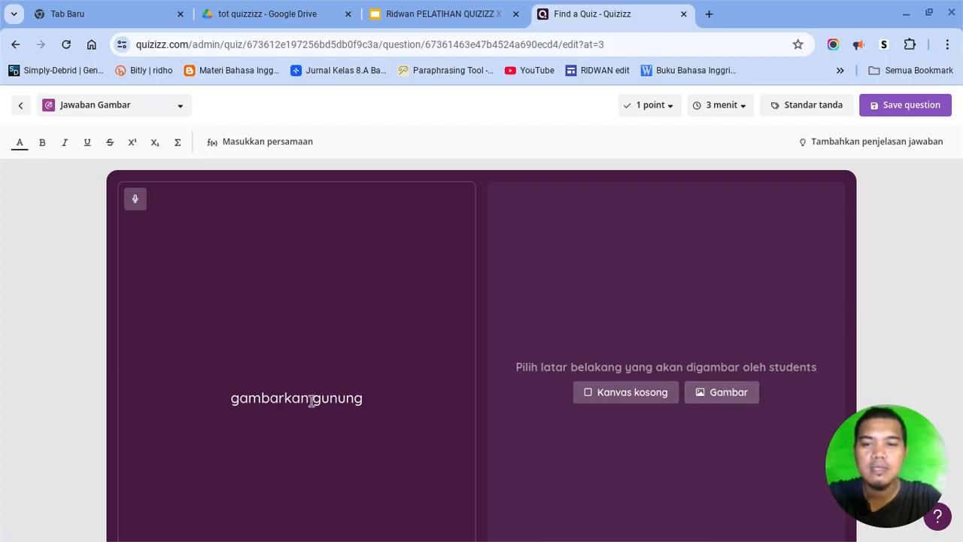
pyautogui.click(431, 421)
pyautogui.press('BackSpace')
pyautogui.press('BackSpace')
pyautogui.press('BackSpace')
pyautogui.press('BackSpace')
pyautogui.press('BackSpace')
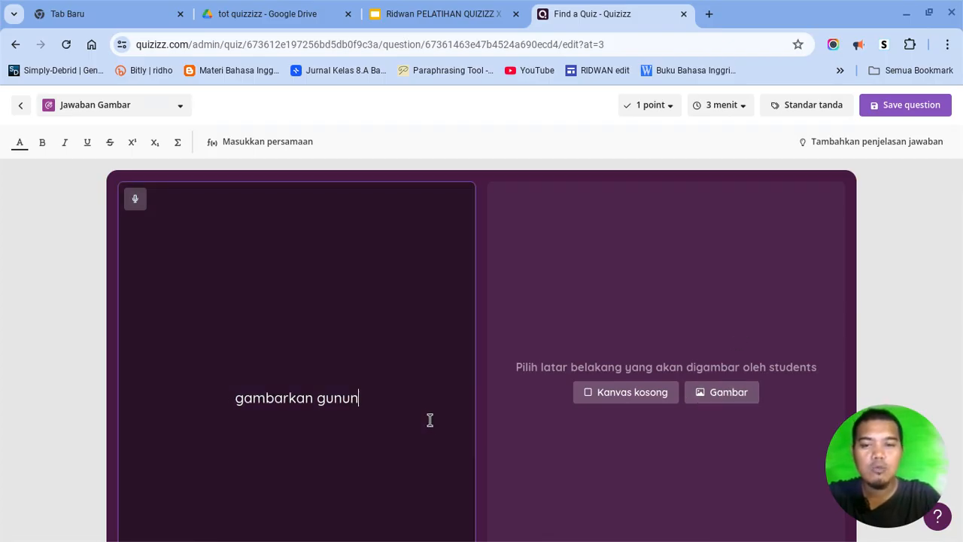
pyautogui.press('BackSpace')
pyautogui.press('BackSpace')
pyautogui.press('BackSpace')
pyautogui.press('BackSpace')
pyautogui.press('BackSpace')
pyautogui.press('BackSpace')
pyautogui.press('BackSpace')
pyautogui.press('BackSpace')
pyautogui.press('BackSpace')
pyautogui.press('BackSpace')
pyautogui.press('BackSpace')
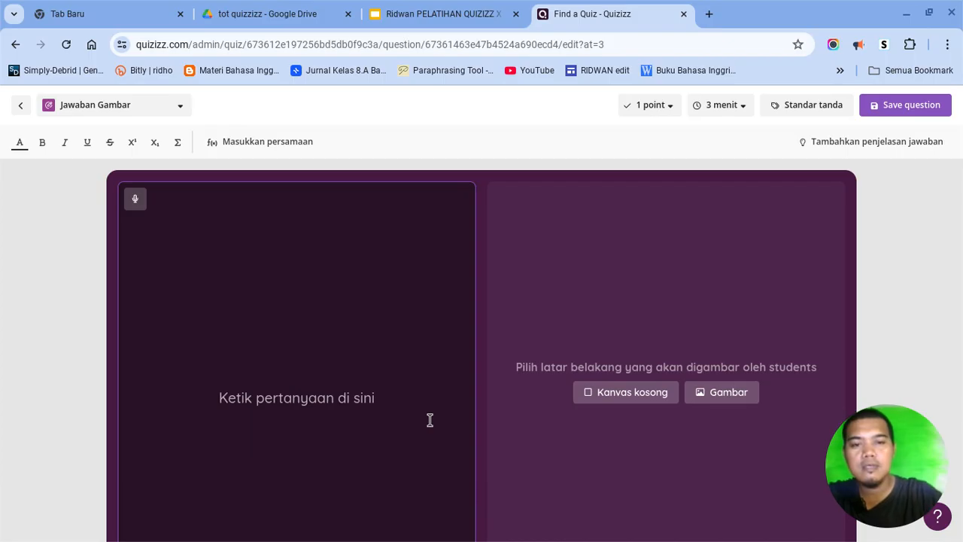
pyautogui.click(565, 420)
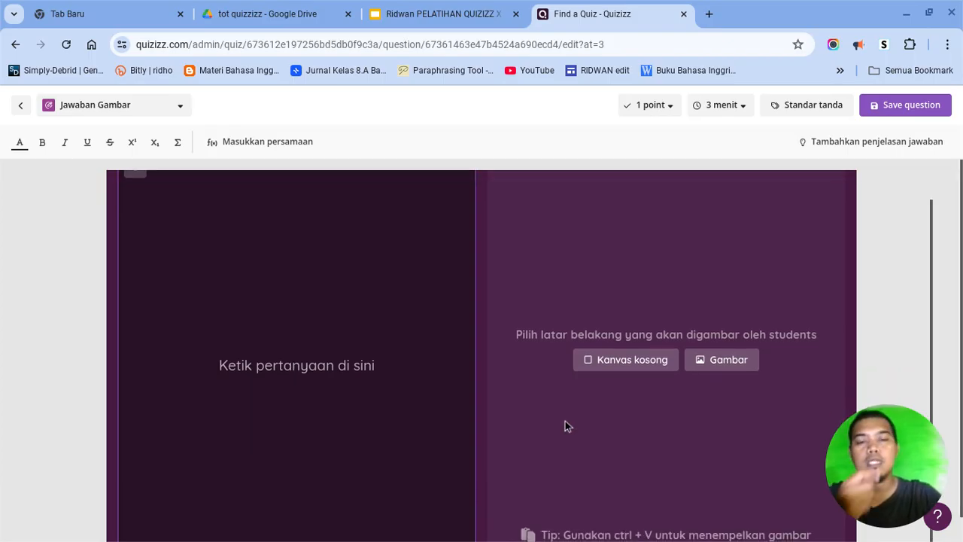
# Step: Start adding an image (Gambar) as the drawing background, look over the upload and search sources, and choose Paste Link
pyautogui.click(729, 364)
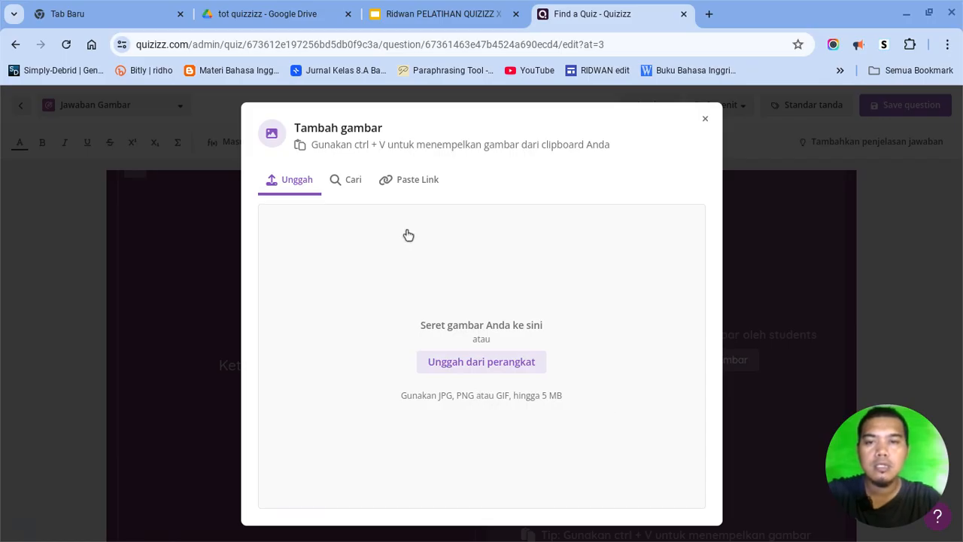
pyautogui.click(334, 191)
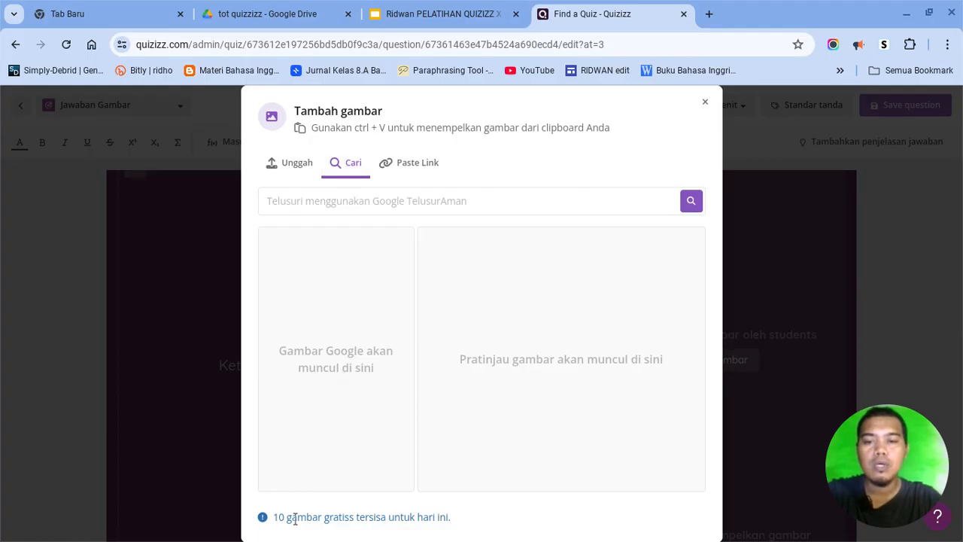
pyautogui.click(383, 200)
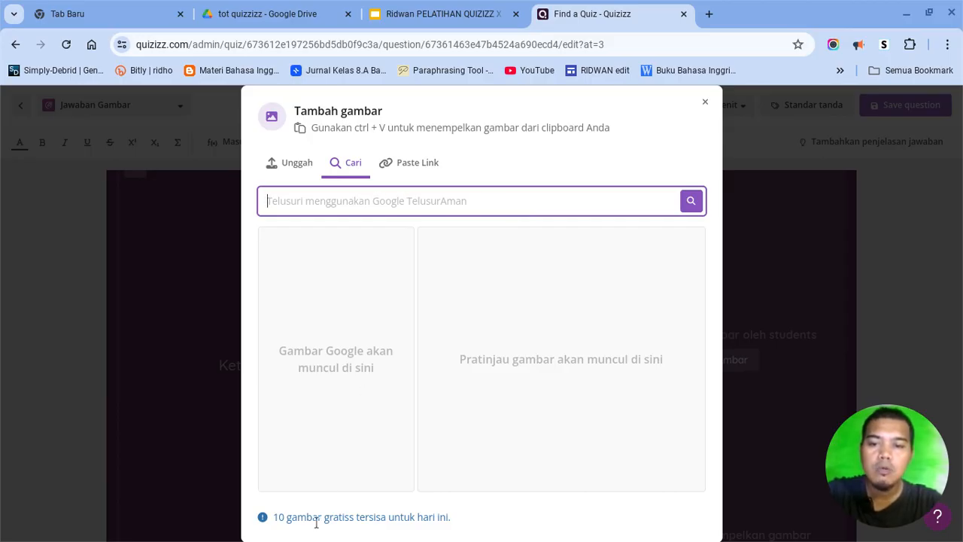
pyautogui.click(418, 173)
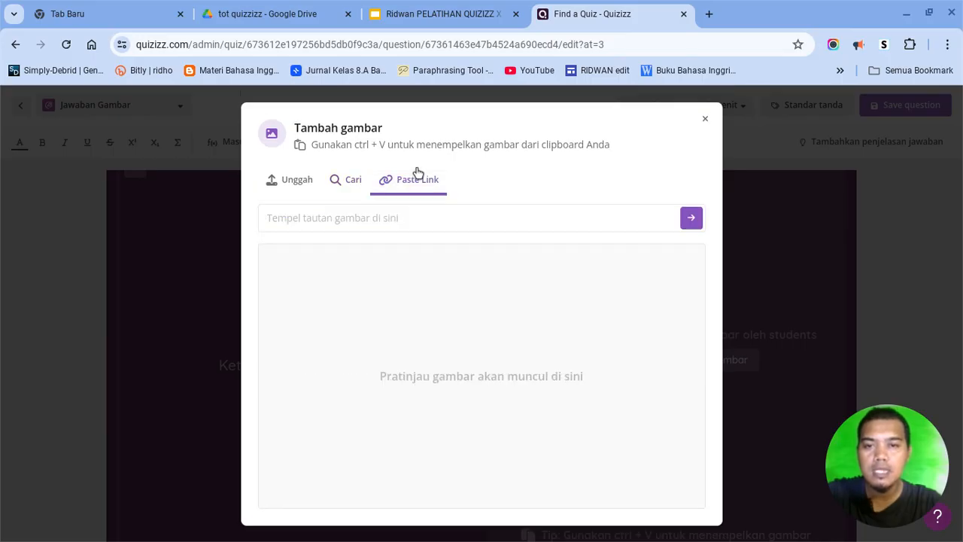
pyautogui.click(418, 219)
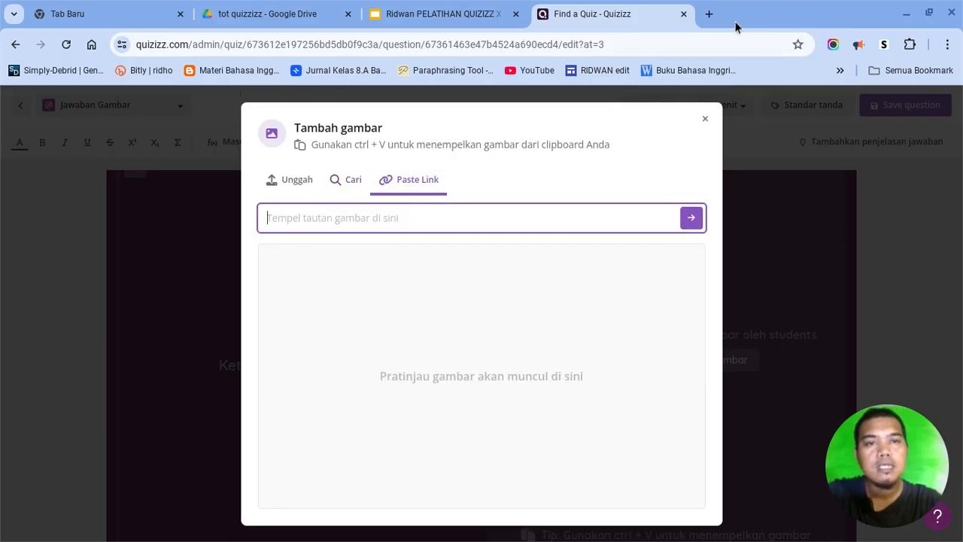
# Step: Search Google in a new browser tab for "maze for kid" and copy the marshmallow-and-fire maze image's link
pyautogui.click(710, 14)
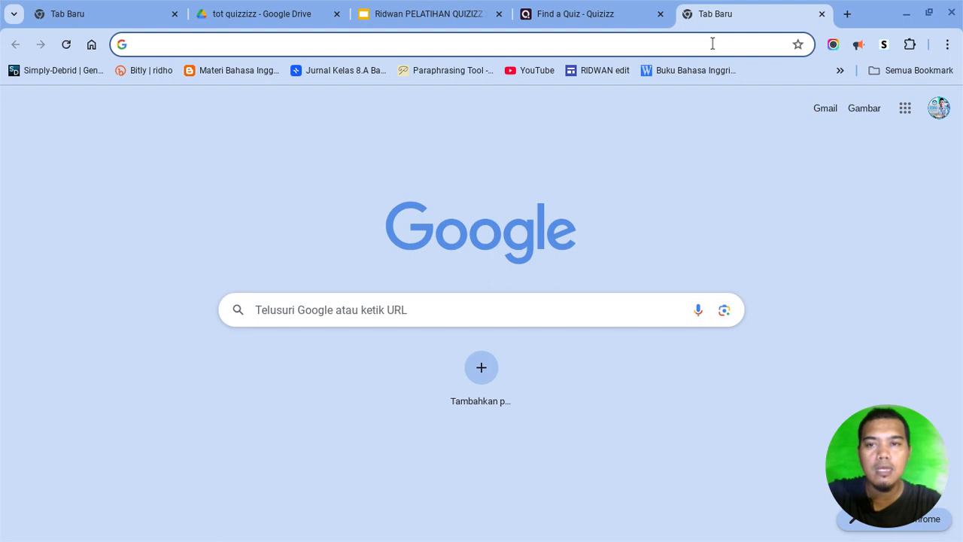
pyautogui.write('maz')
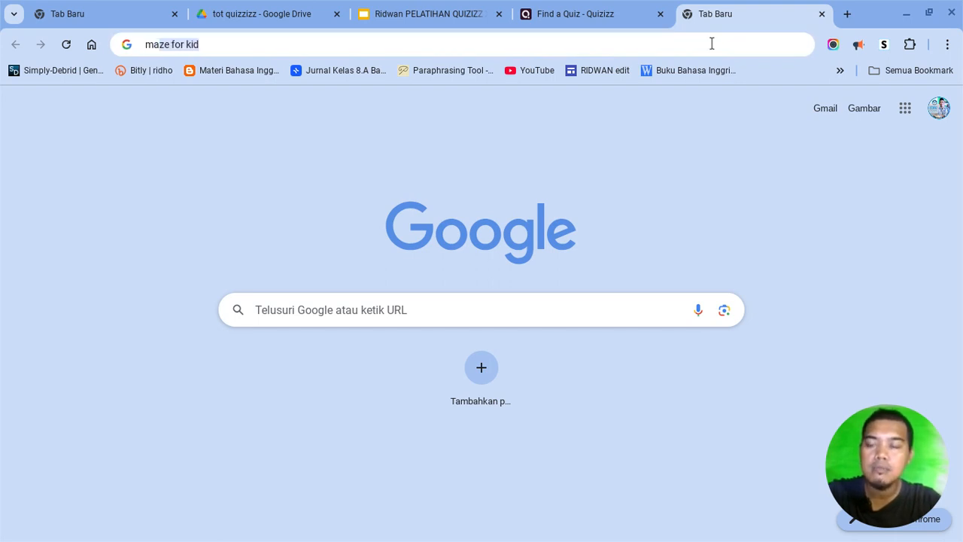
pyautogui.press('Return')
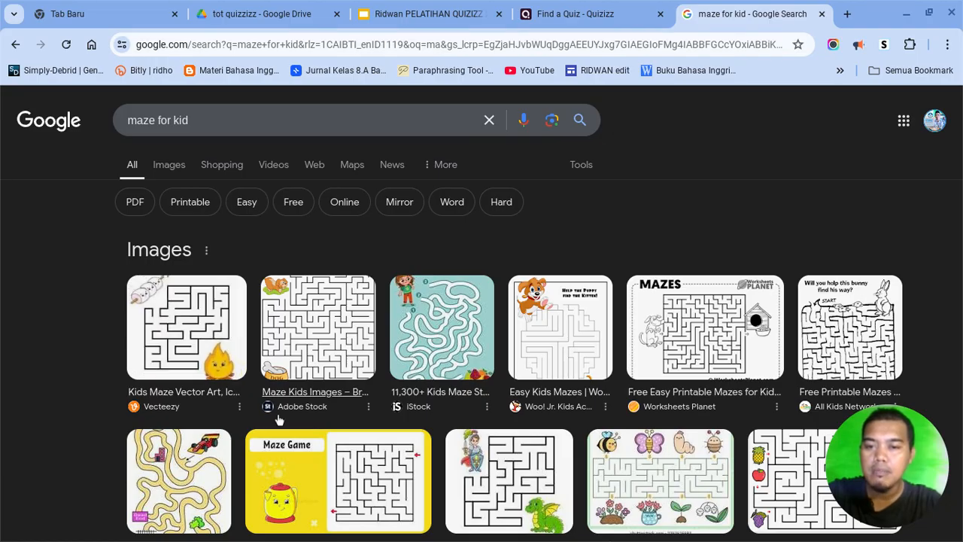
# Step: Return to the Quizizz question, load the maze image from the copied link and save it as the drawing background
pyautogui.click(550, 15)
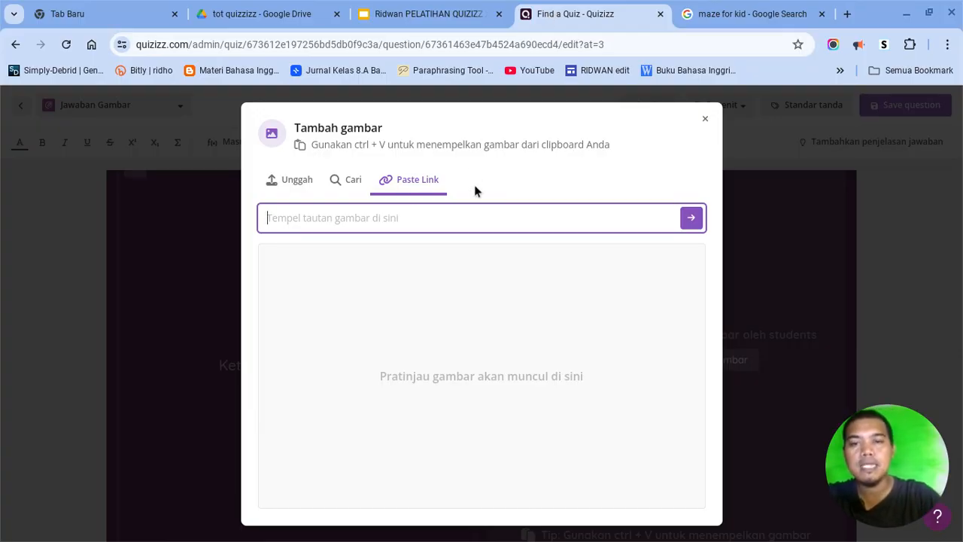
pyautogui.hotkey('ctrl', 'v')
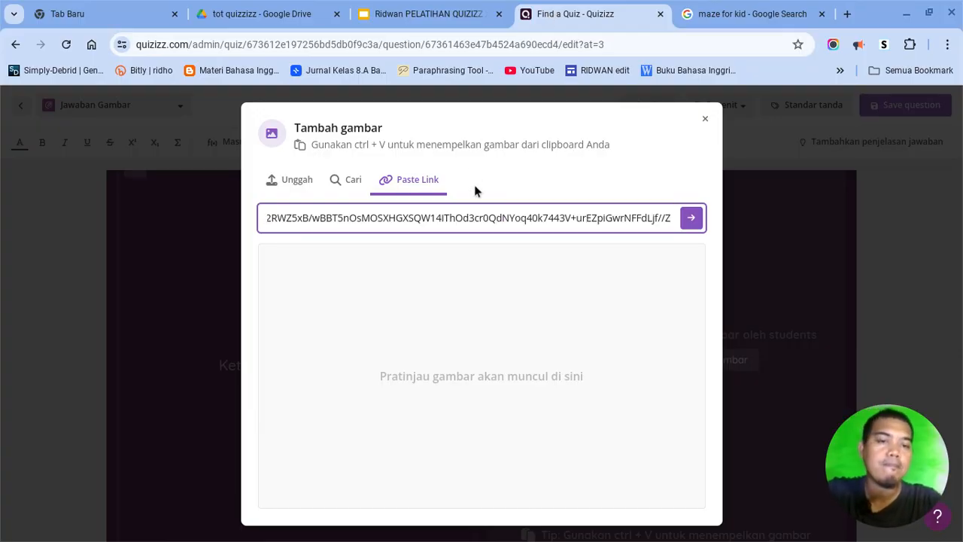
pyautogui.click(695, 221)
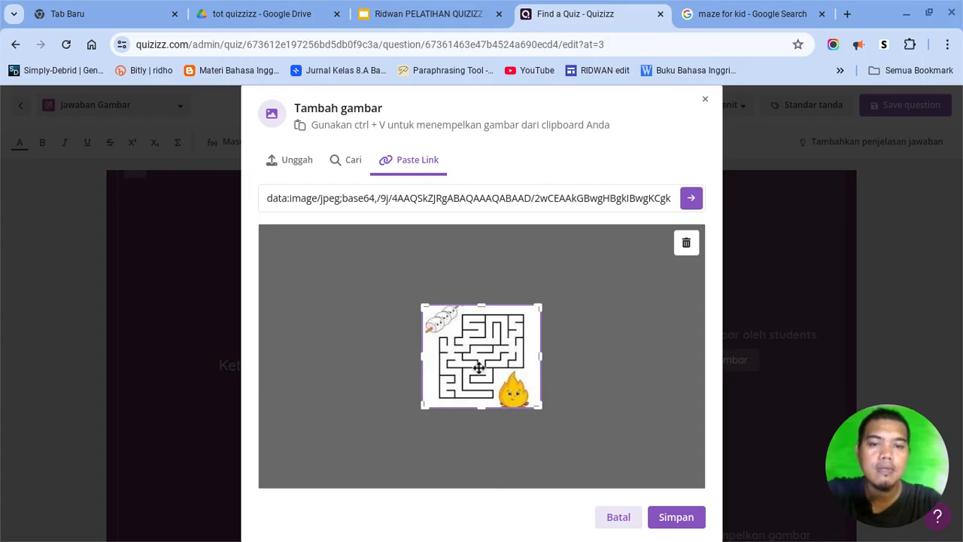
pyautogui.click(675, 516)
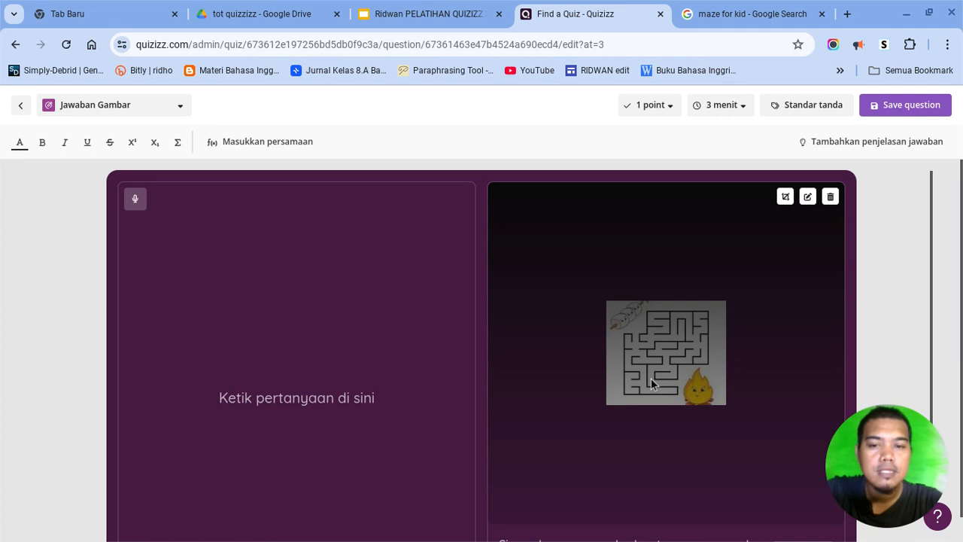
# Step: Write the question text "gambarkan jalan yang benar untuk Marsmellow menuju Api!"
pyautogui.click(388, 416)
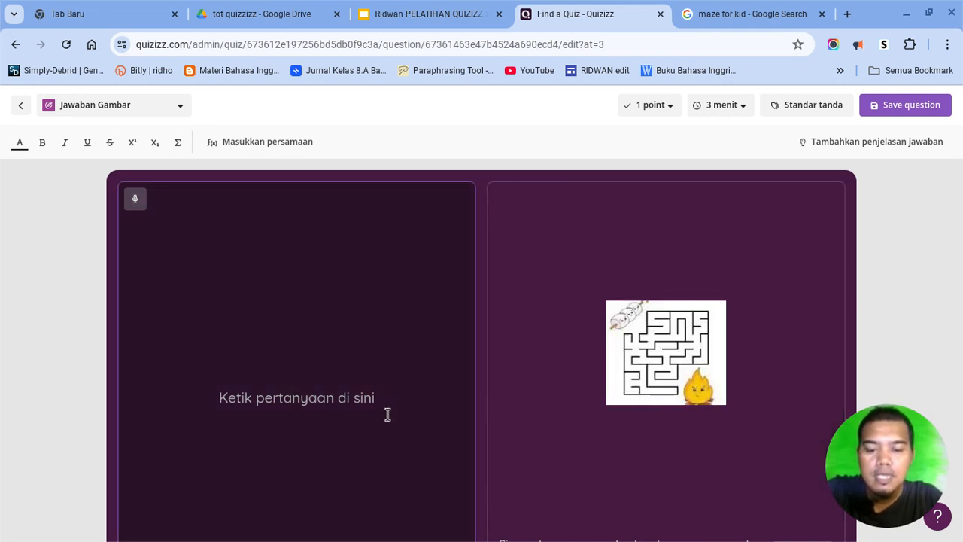
pyautogui.write('gambar')
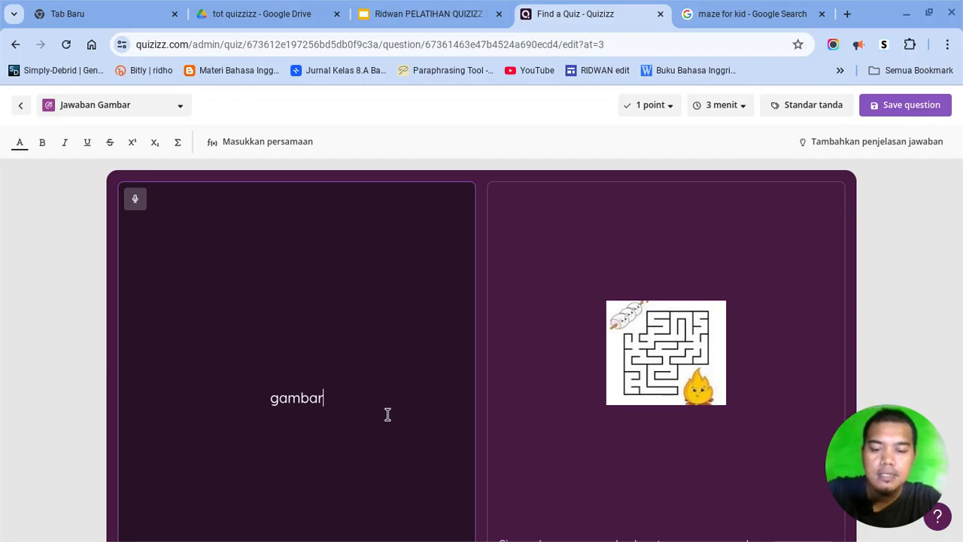
pyautogui.write('kan j')
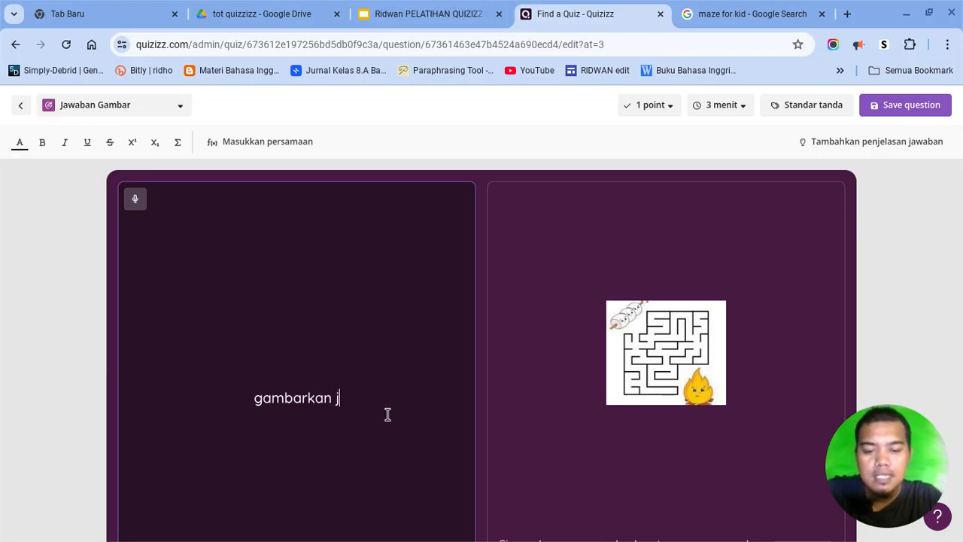
pyautogui.write('alan ya')
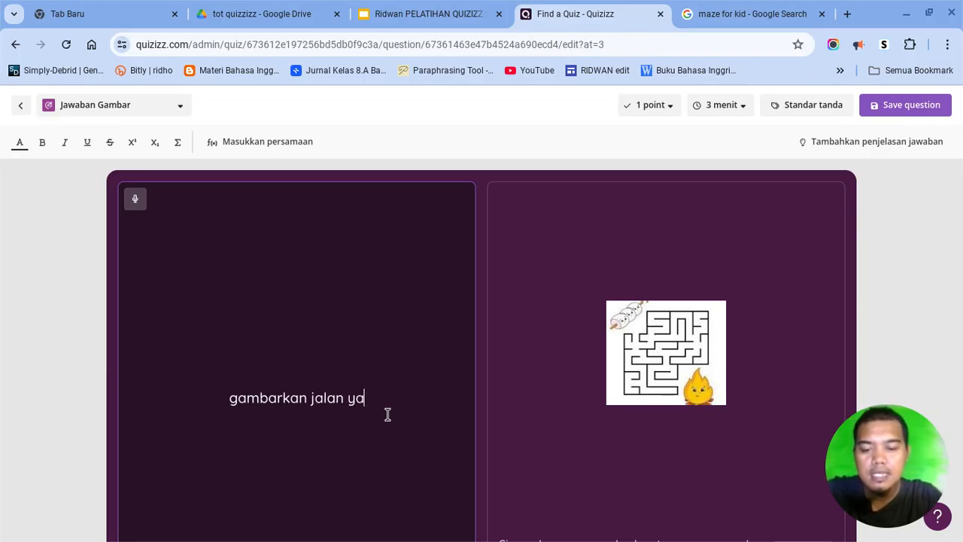
pyautogui.write('ng benar ')
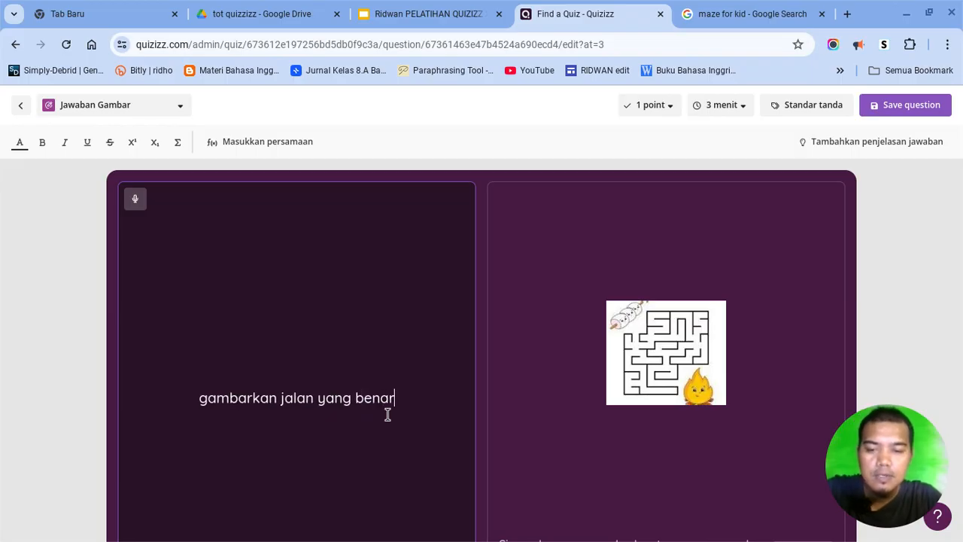
pyautogui.write('un')
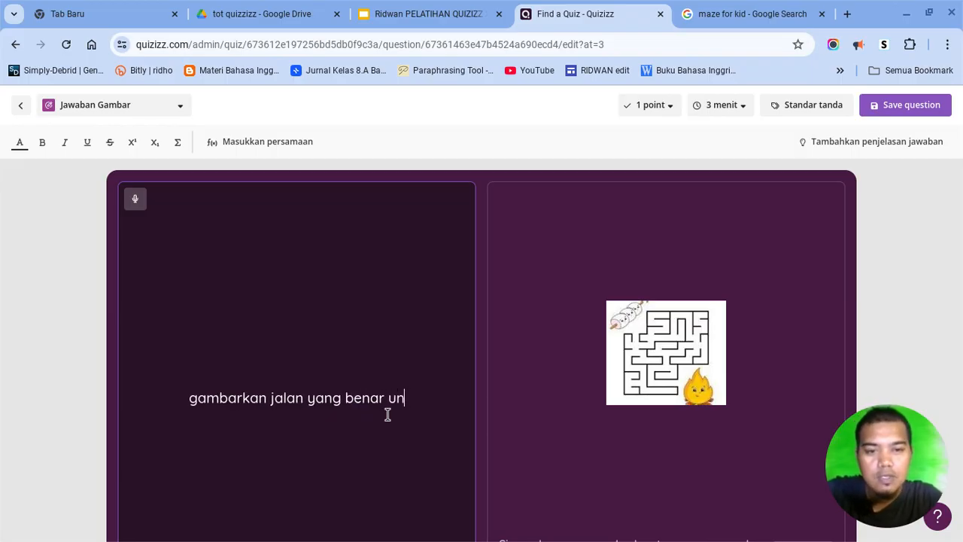
pyautogui.write('tuk')
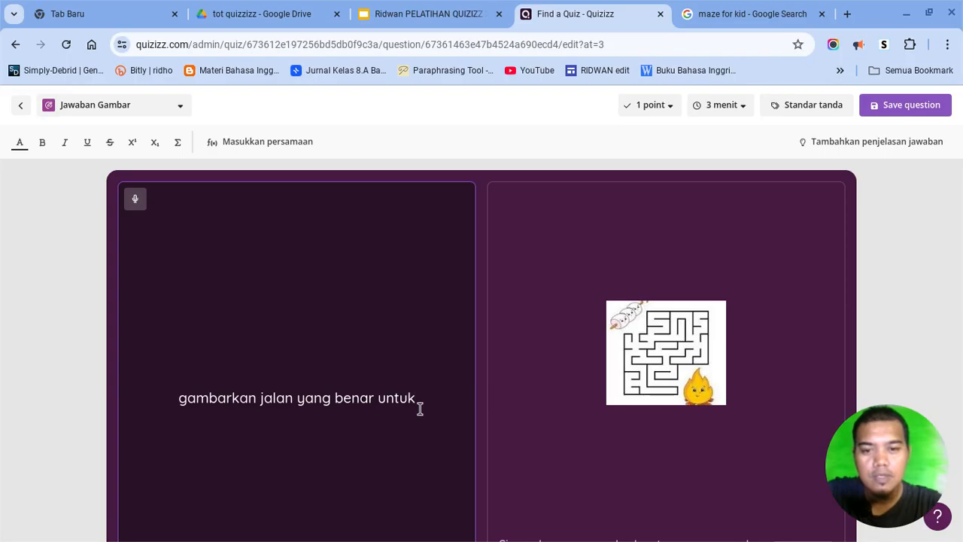
pyautogui.write('Marsmellow menuju Api')
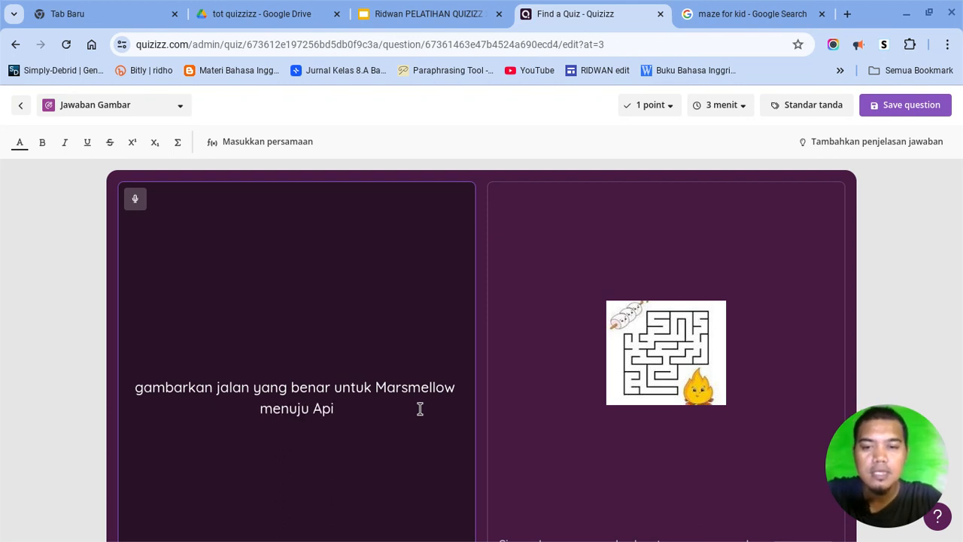
pyautogui.write('!')
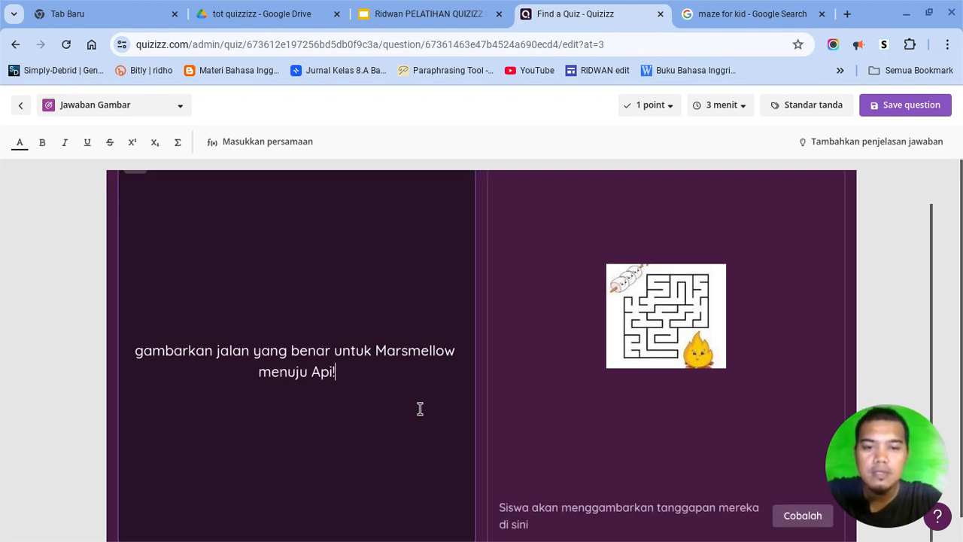
# Step: Try the student drawing canvas (Cobalah) by tracing a red path from the marshmallow down through the maze, and erase the drawing
pyautogui.moveTo(635, 377)
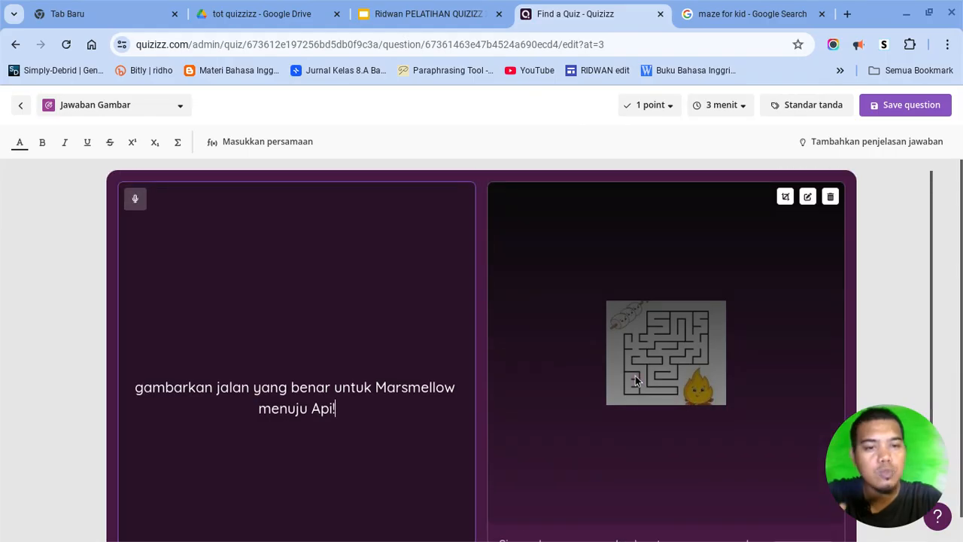
pyautogui.scroll(-1, 677, 325)
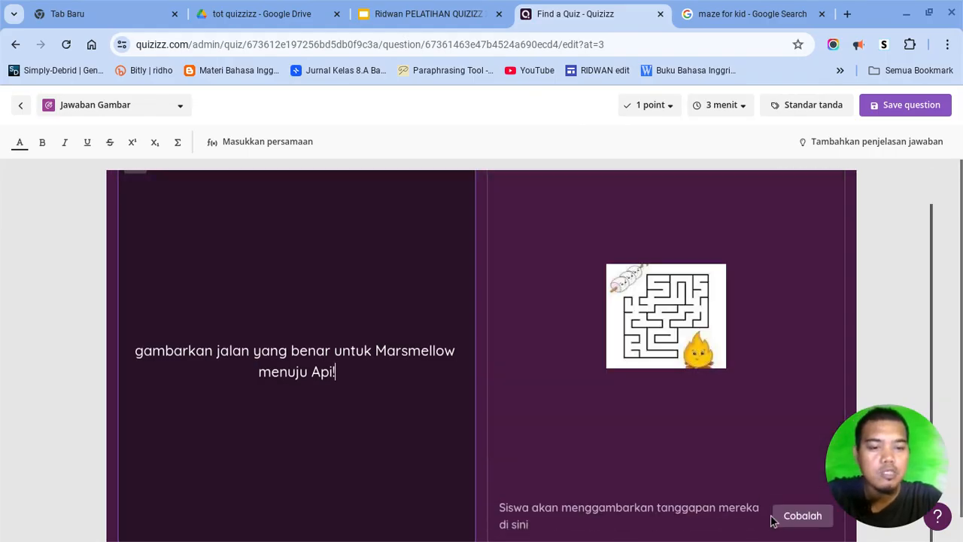
pyautogui.click(789, 521)
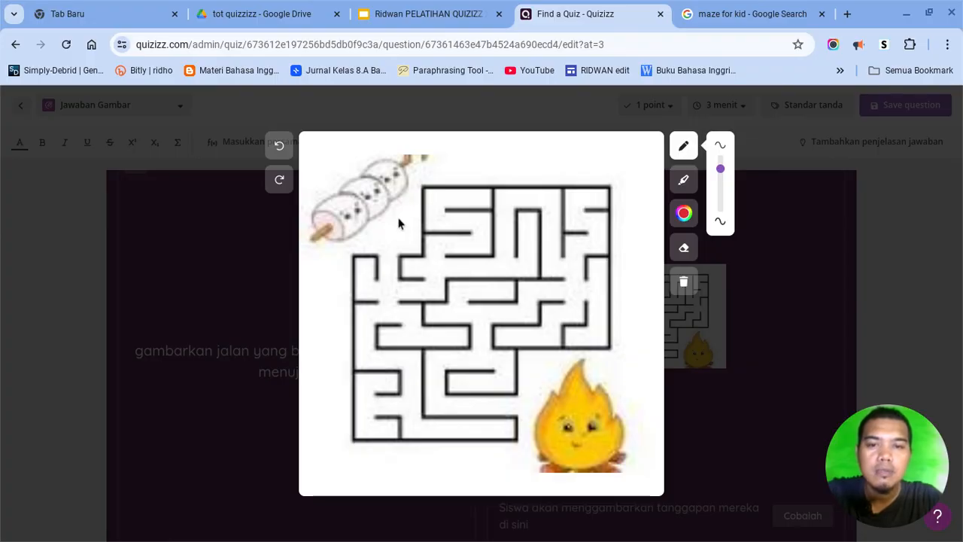
pyautogui.moveTo(368, 219)
pyautogui.mouseDown()
pyautogui.moveTo(388, 234)
pyautogui.moveTo(391, 269)
pyautogui.moveTo(391, 309)
pyautogui.moveTo(367, 337)
pyautogui.moveTo(371, 358)
pyautogui.moveTo(414, 380)
pyautogui.moveTo(420, 439)
pyautogui.mouseUp()
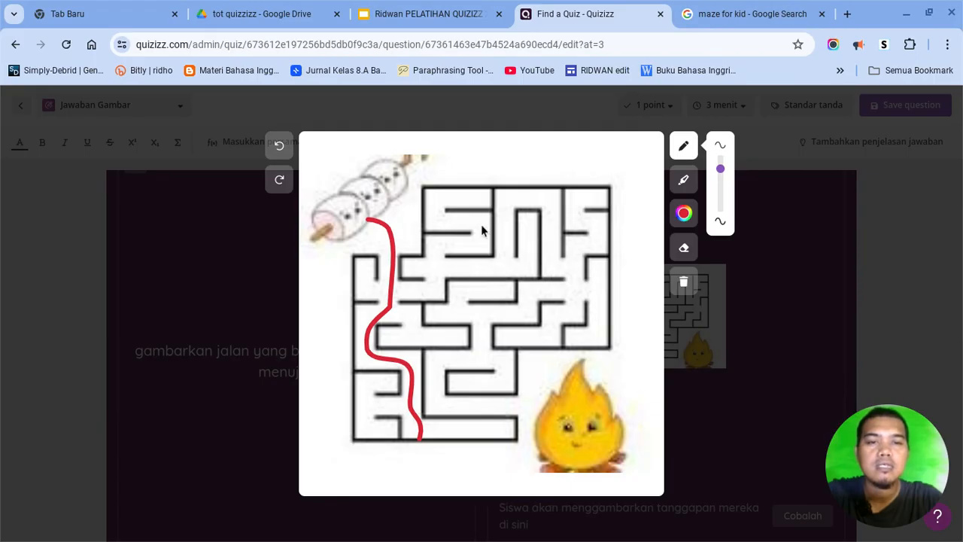
pyautogui.click(683, 282)
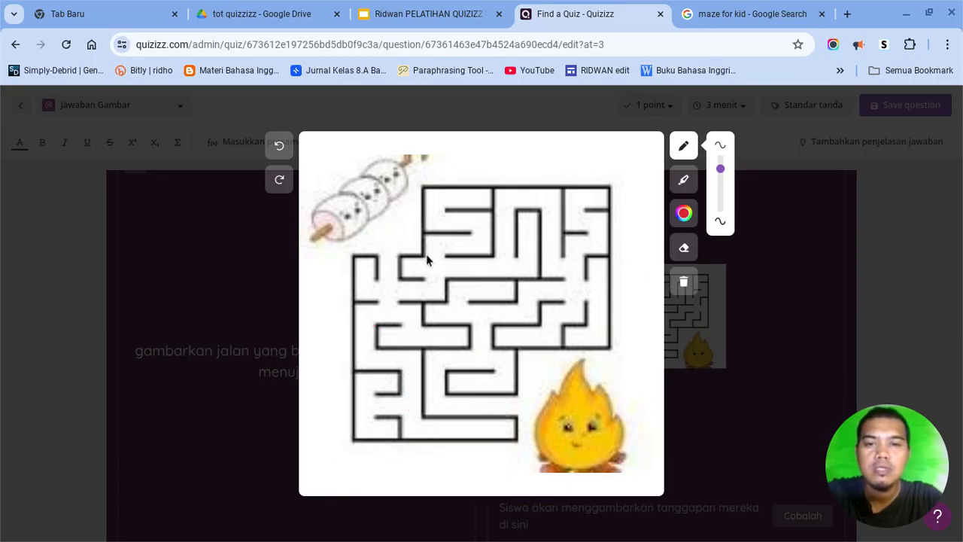
# Step: Trace another red trial path through the maze on the student canvas, clear the drawing and close the canvas
pyautogui.moveTo(387, 234)
pyautogui.mouseDown()
pyautogui.moveTo(392, 280)
pyautogui.moveTo(421, 294)
pyautogui.moveTo(485, 270)
pyautogui.moveTo(514, 245)
pyautogui.moveTo(508, 219)
pyautogui.moveTo(554, 208)
pyautogui.moveTo(560, 276)
pyautogui.moveTo(487, 334)
pyautogui.mouseUp()
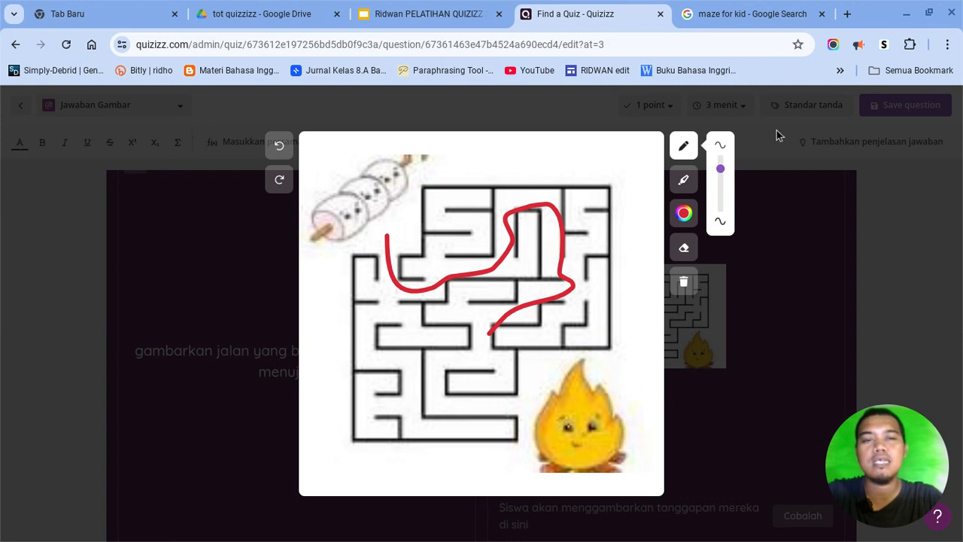
pyautogui.click(683, 281)
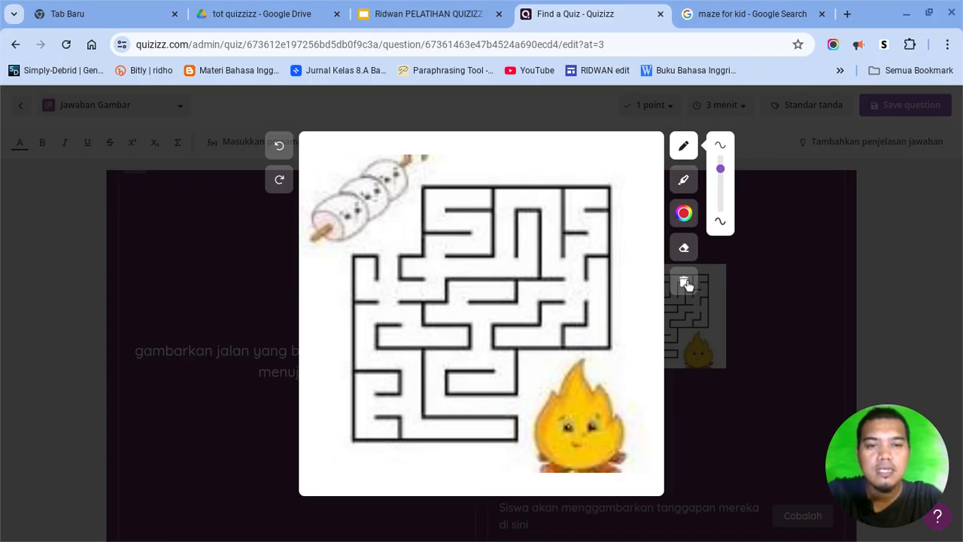
pyautogui.click(818, 238)
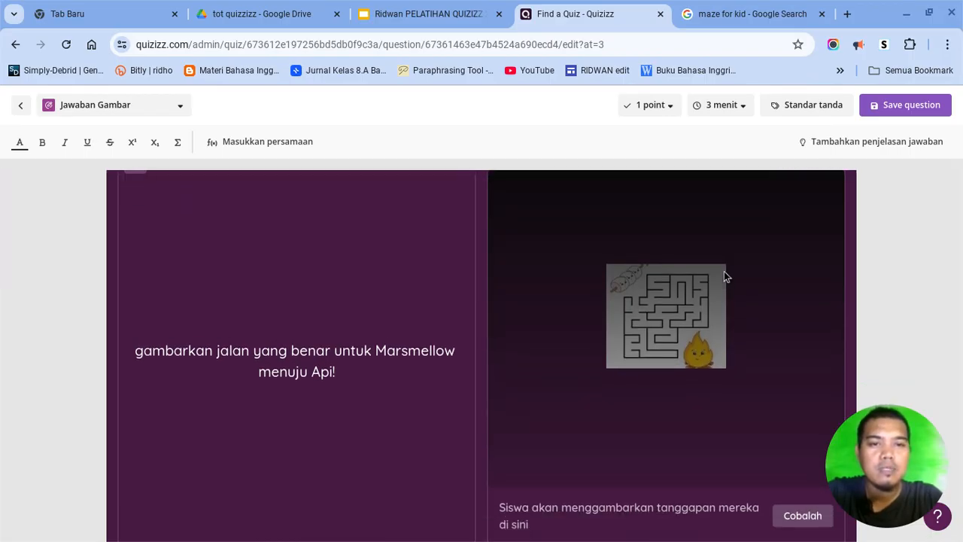
# Step: Check the time limit options of the Jawaban Gambar question and save the question
pyautogui.click(731, 113)
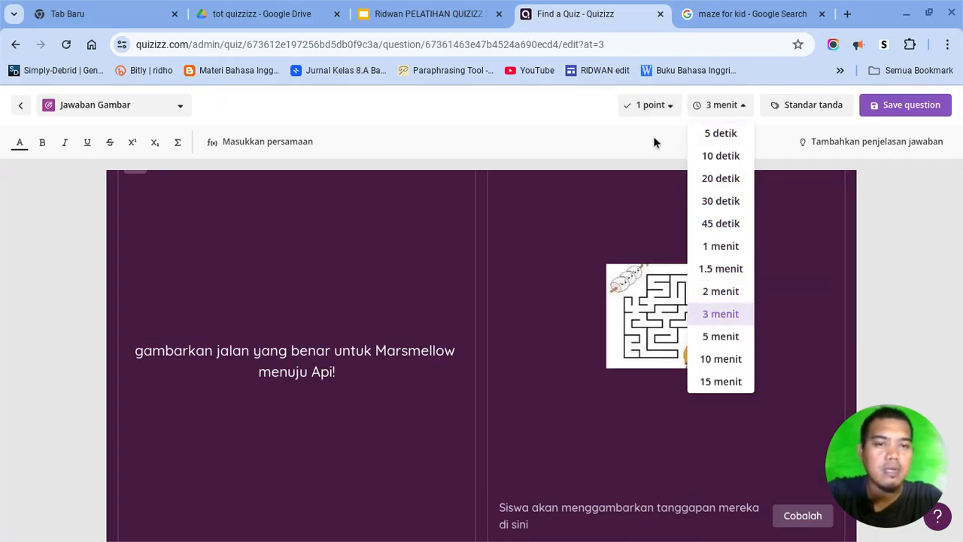
pyautogui.click(665, 116)
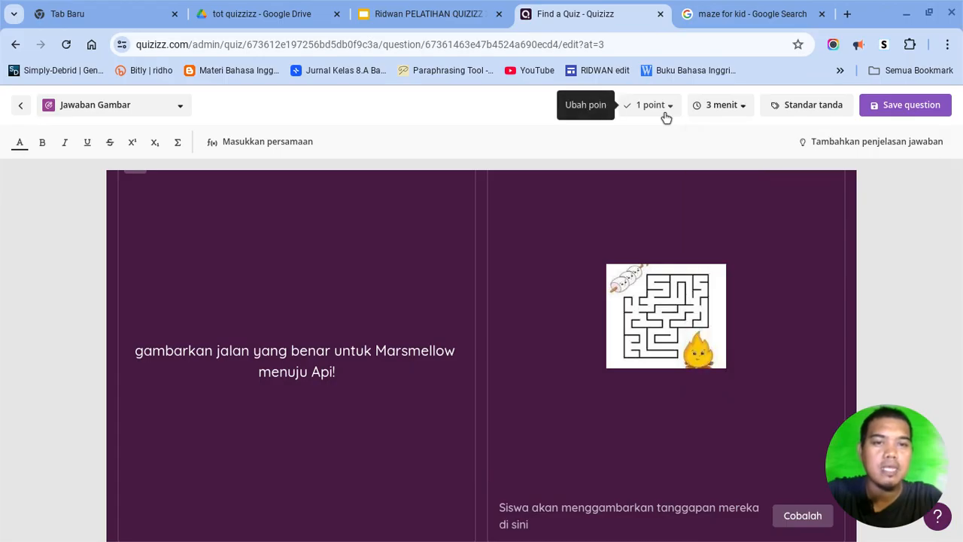
pyautogui.scroll(-1, 665, 345)
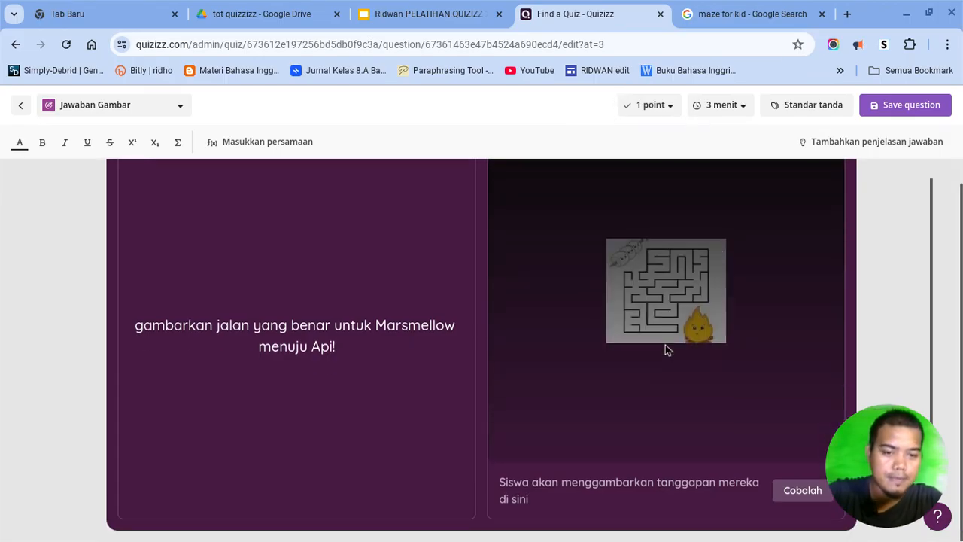
pyautogui.scroll(1, 665, 344)
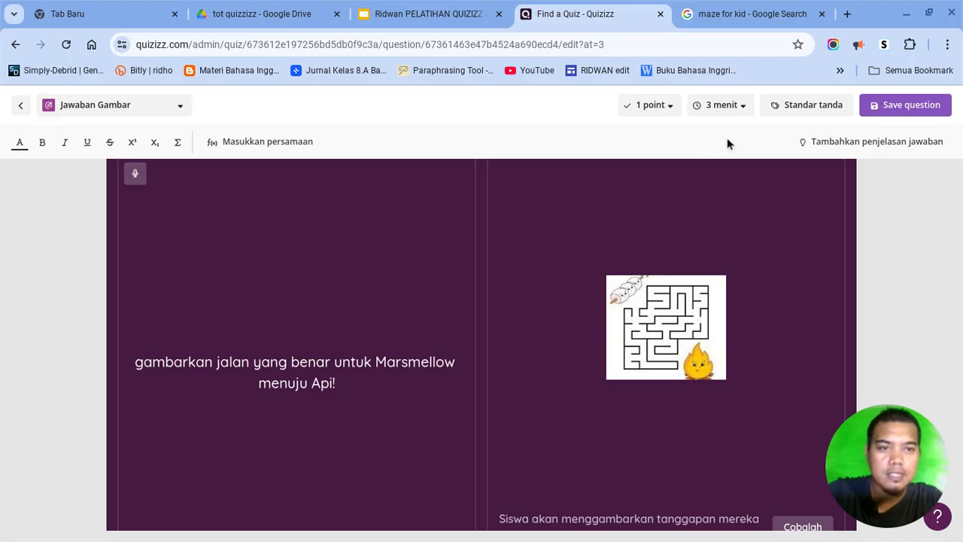
pyautogui.click(911, 105)
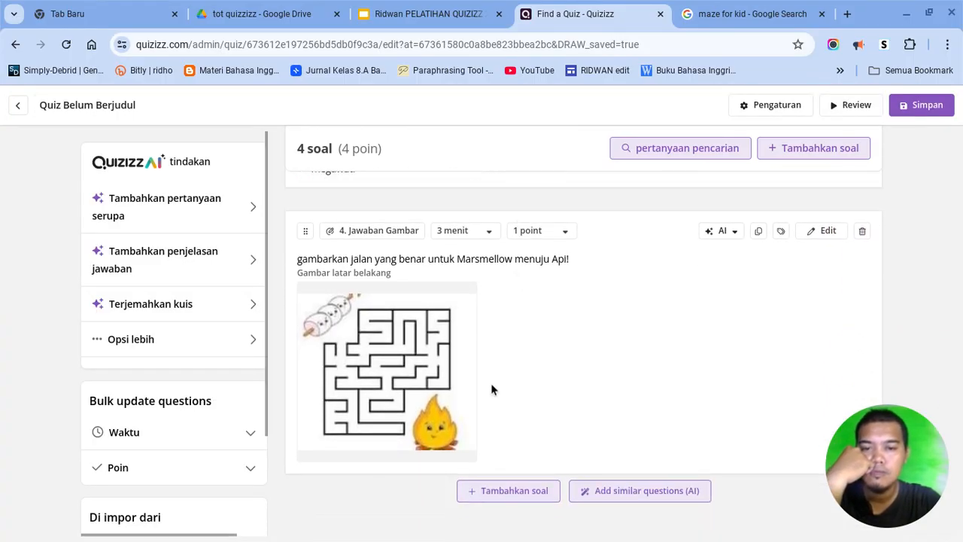
# Step: Add a Jawaban Video question with the text "perkenalkan diri anda menggunakan bahasa Inggris"
pyautogui.click(511, 491)
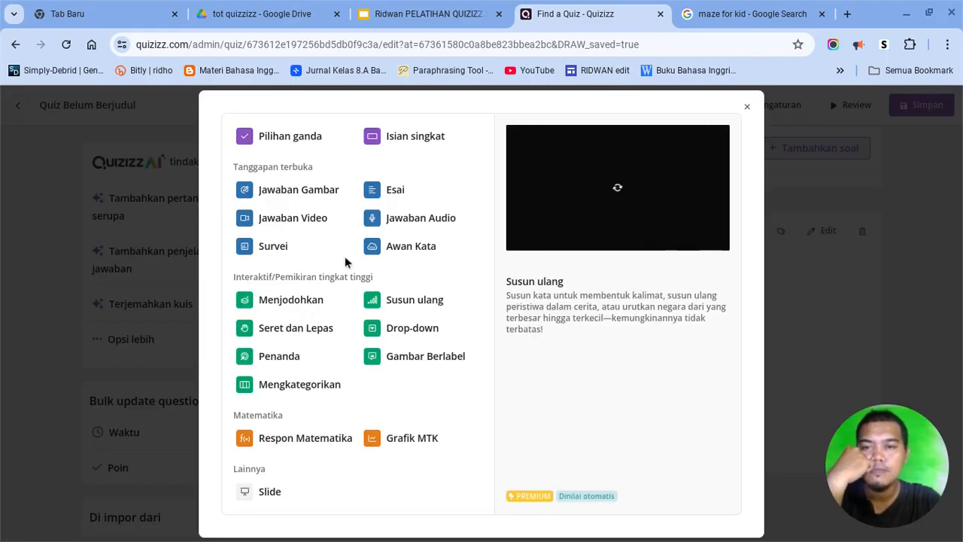
pyautogui.click(302, 227)
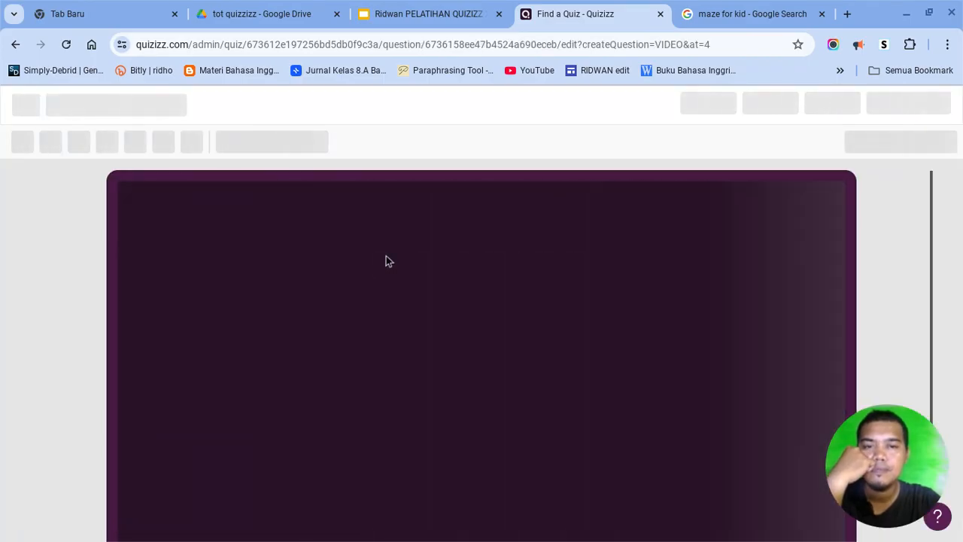
pyautogui.scroll(1, 567, 259)
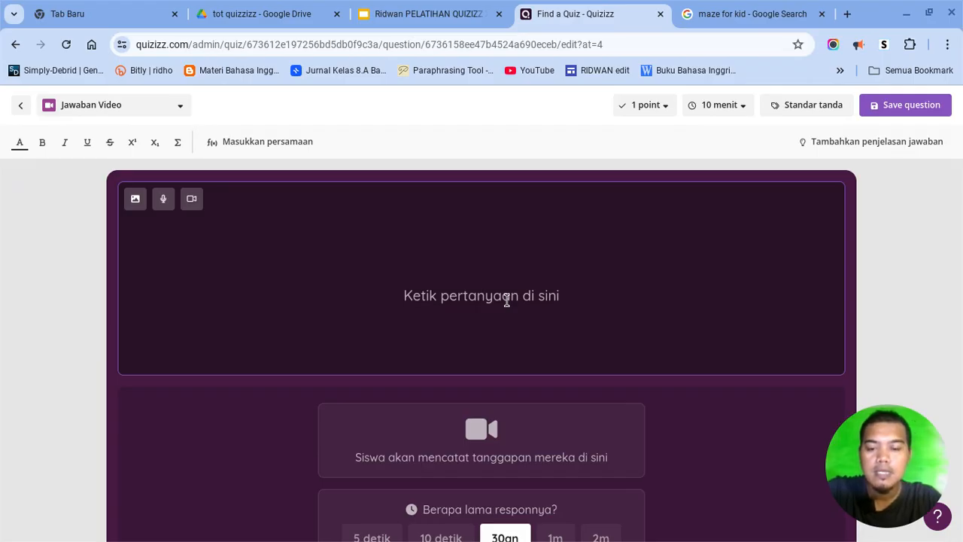
pyautogui.write('perken')
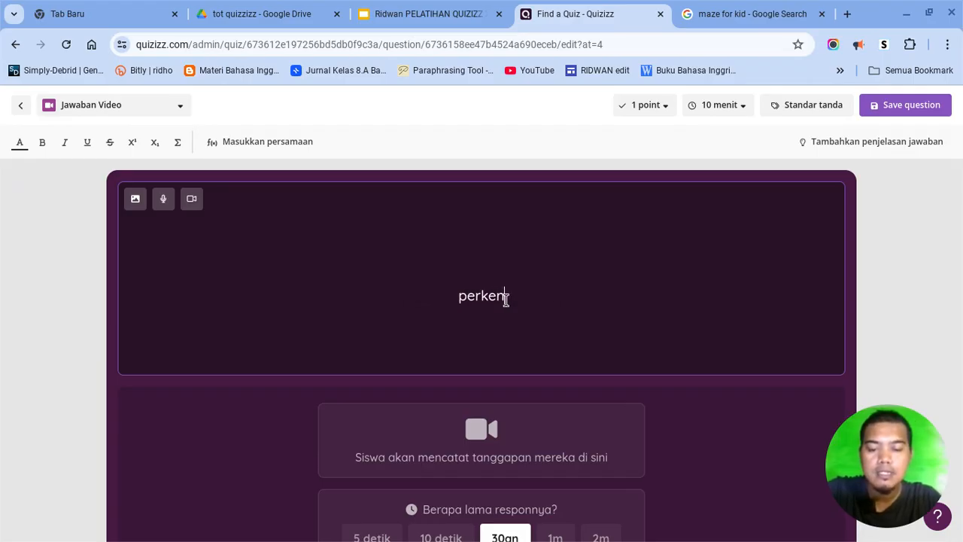
pyautogui.write('alka')
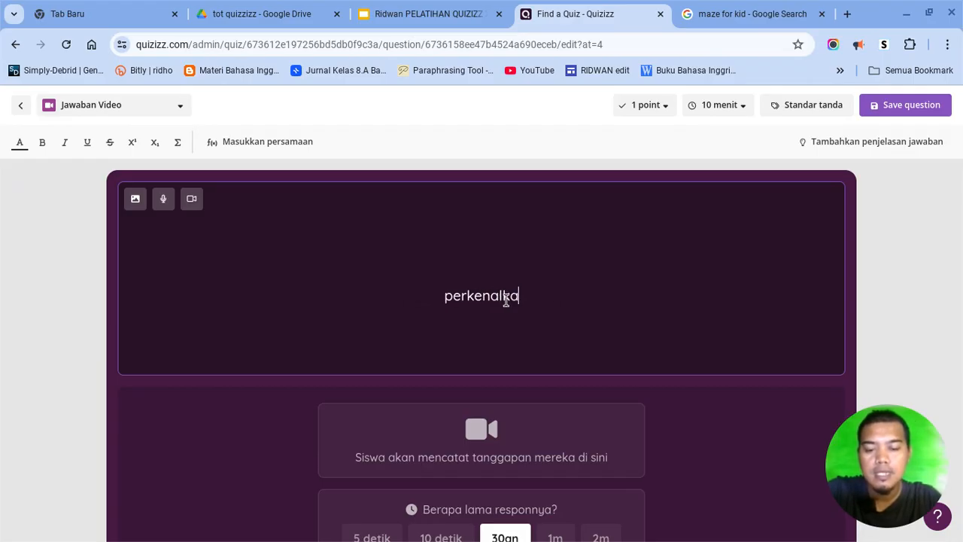
pyautogui.write('n diri a')
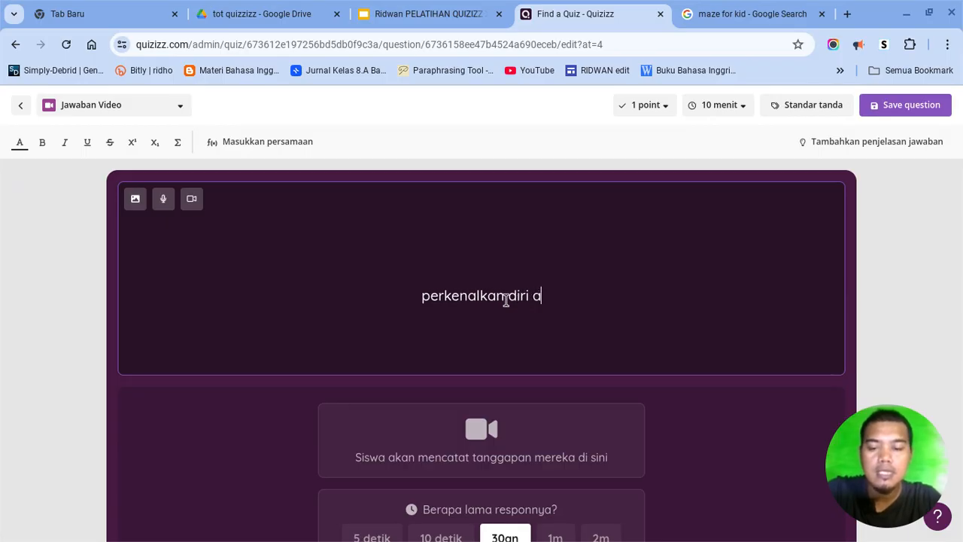
pyautogui.write('nda mengg')
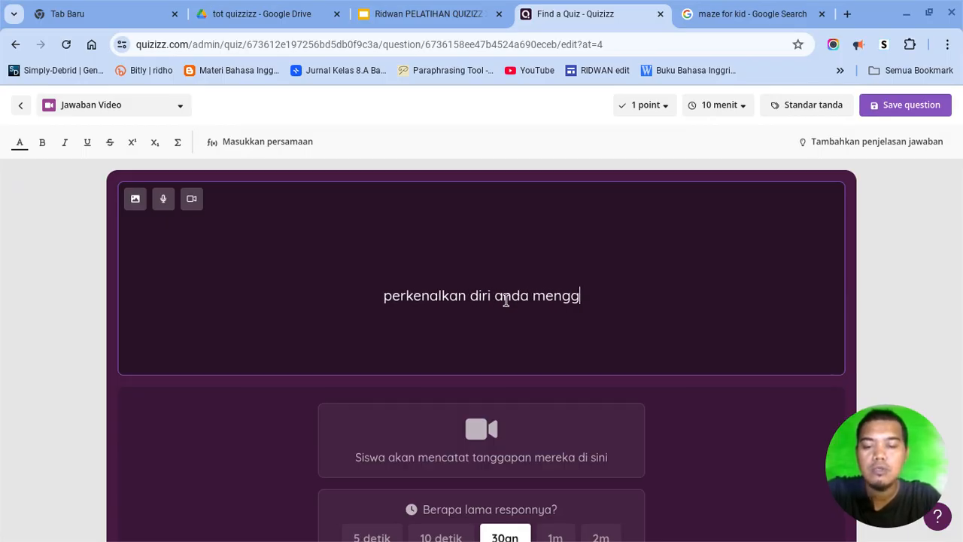
pyautogui.write('unakan ba')
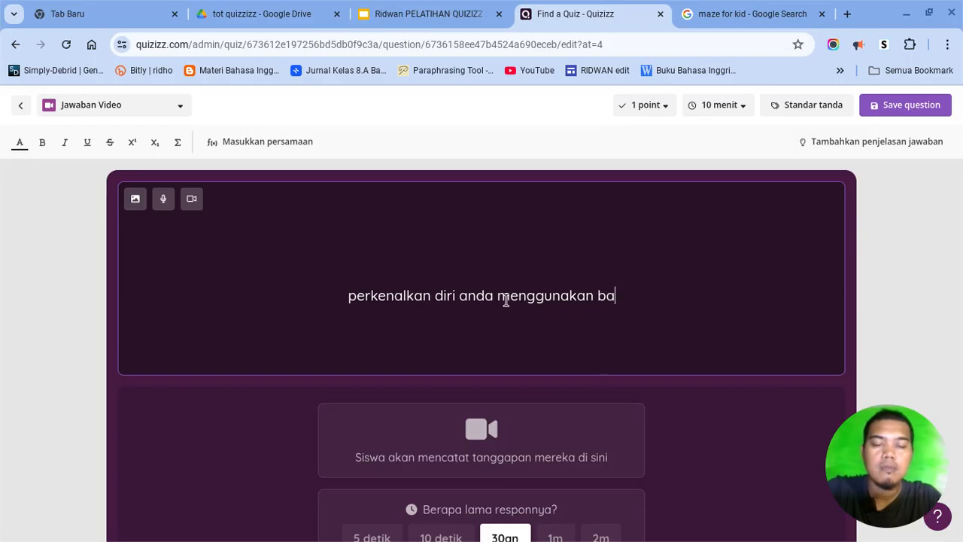
pyautogui.write('hasa Inggris')
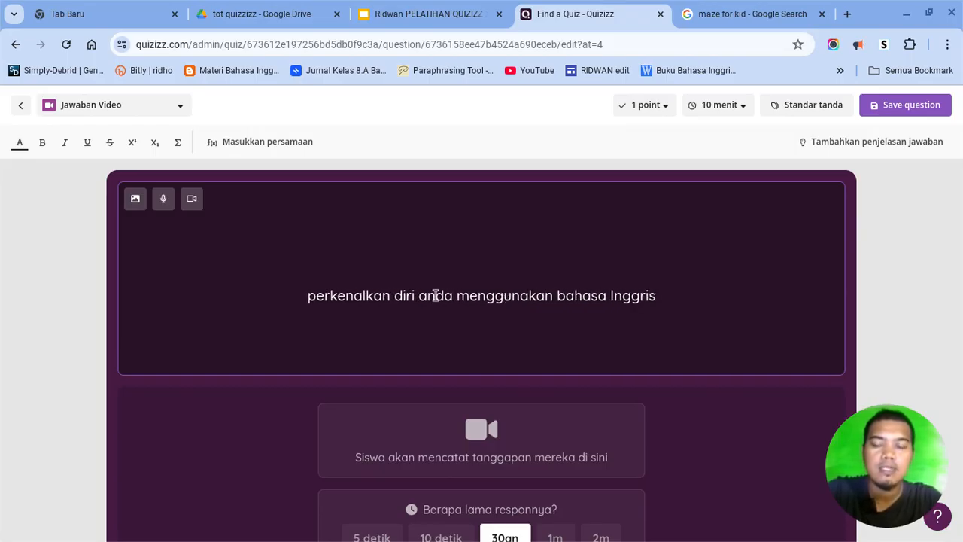
# Step: Record an audio clip for the video question
pyautogui.click(163, 200)
pyautogui.click(487, 319)
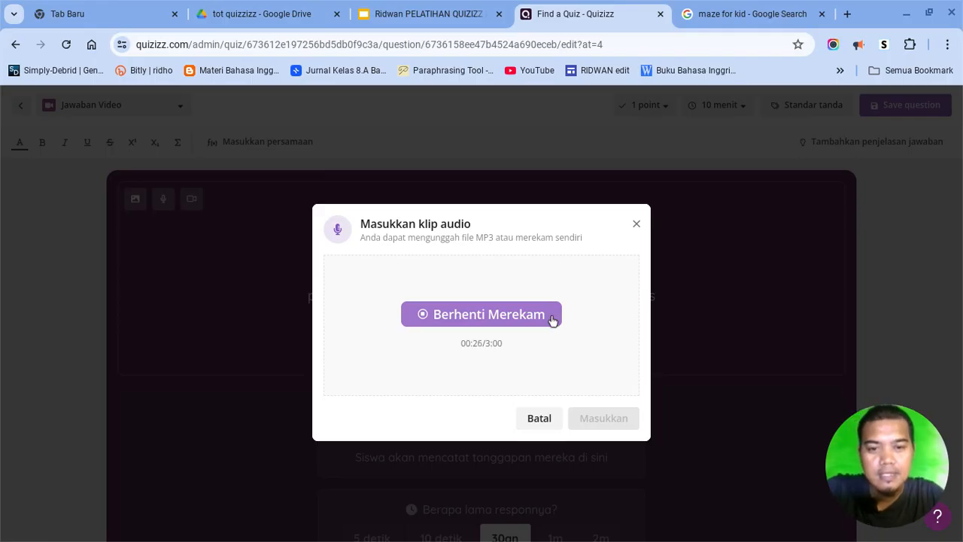
pyautogui.click(494, 314)
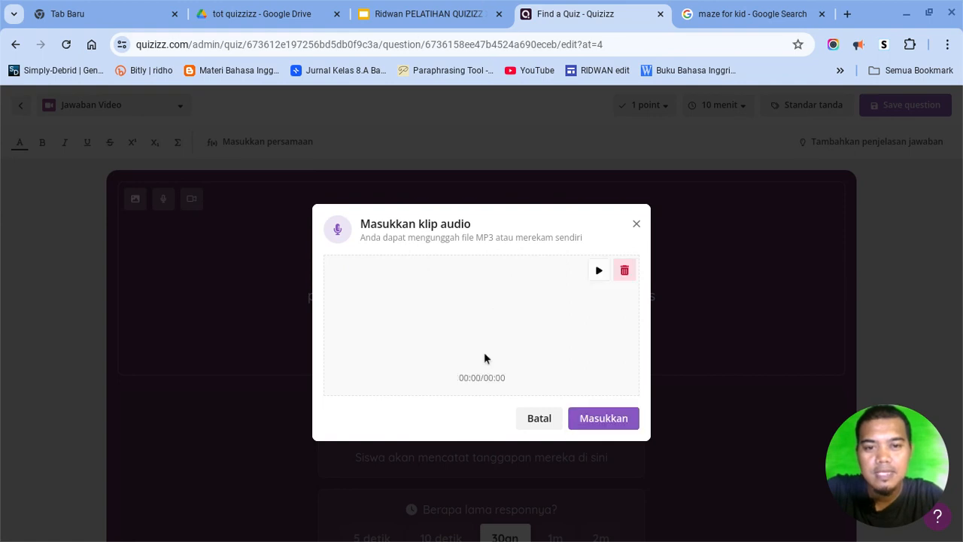
# Step: Play back parts of the recorded audio clip and insert it into the question
pyautogui.click(598, 271)
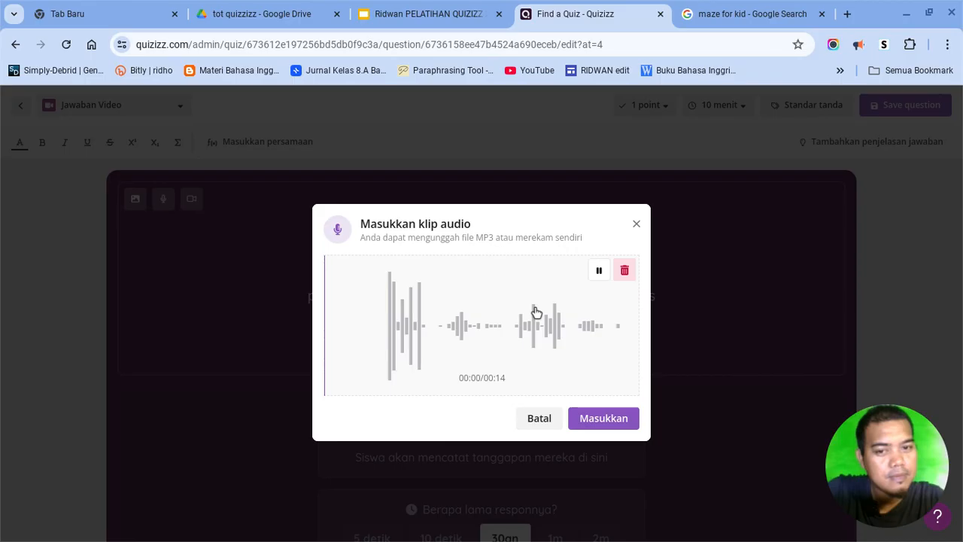
pyautogui.click(446, 329)
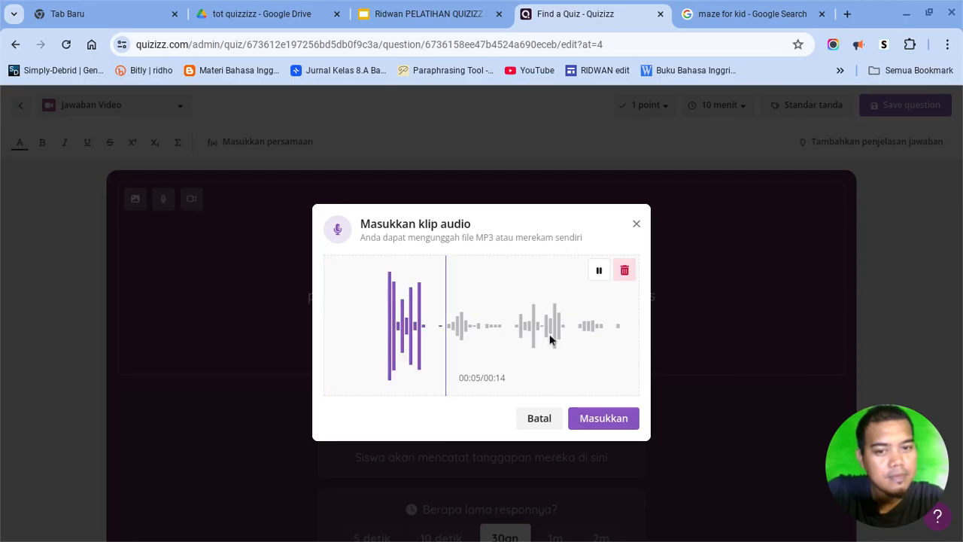
pyautogui.click(384, 333)
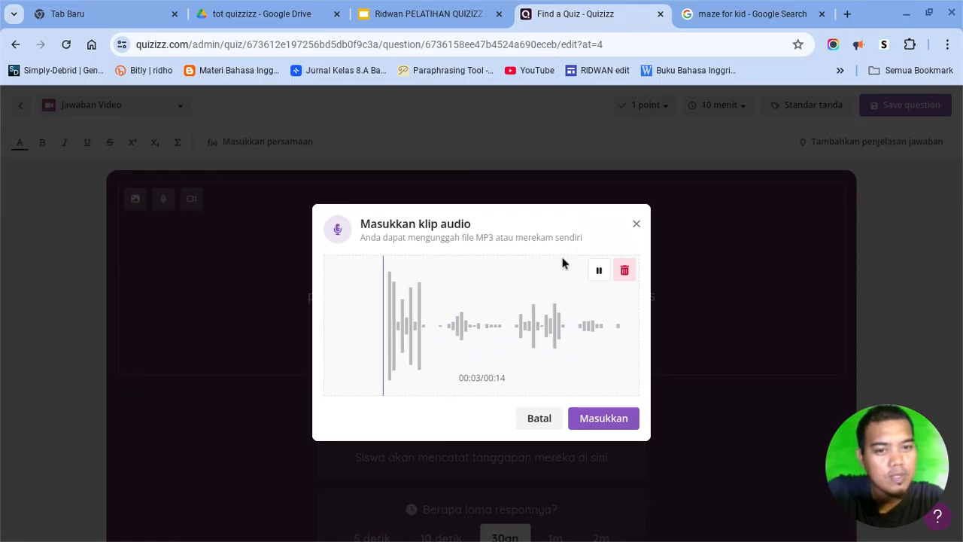
pyautogui.click(598, 275)
pyautogui.click(591, 425)
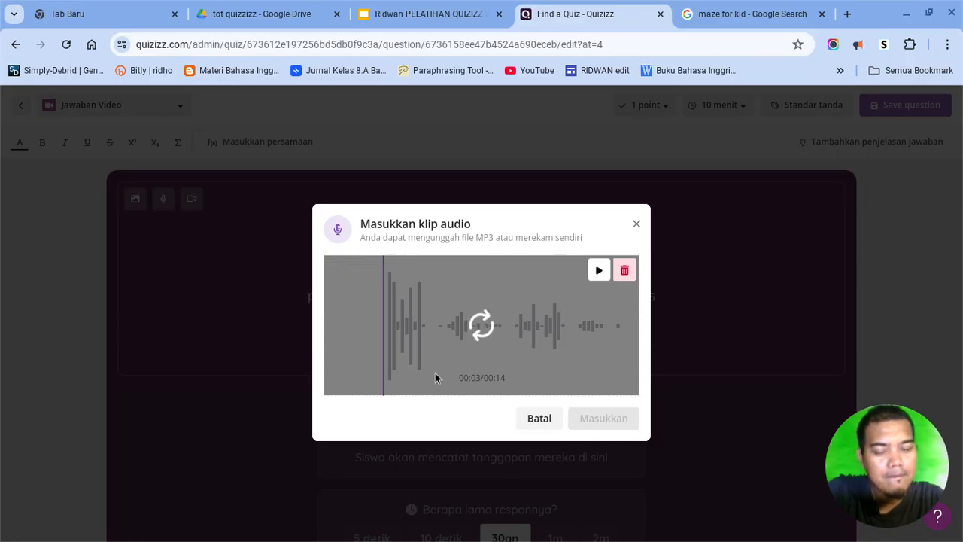
pyautogui.click(538, 417)
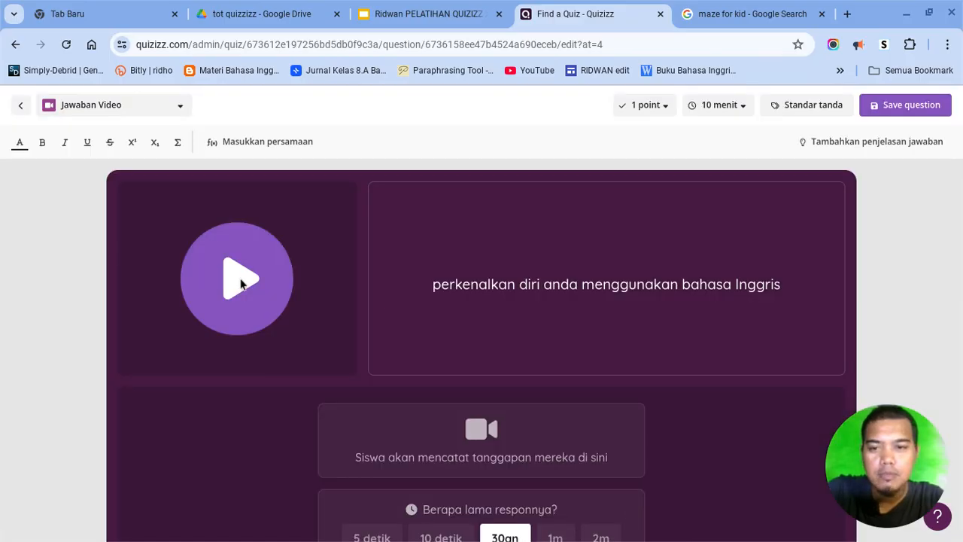
# Step: Open the inserted audio clip for editing, play it back and close its dialog
pyautogui.click(225, 283)
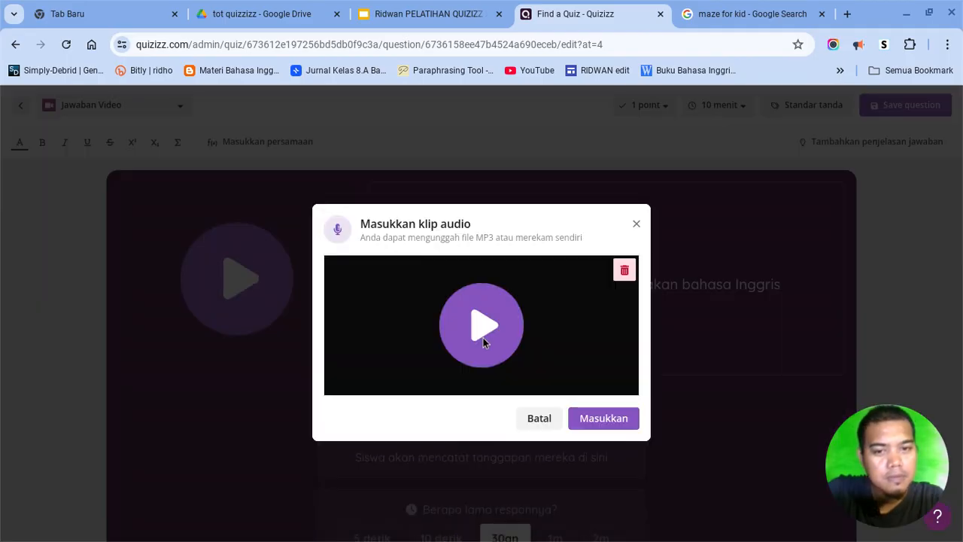
pyautogui.click(483, 338)
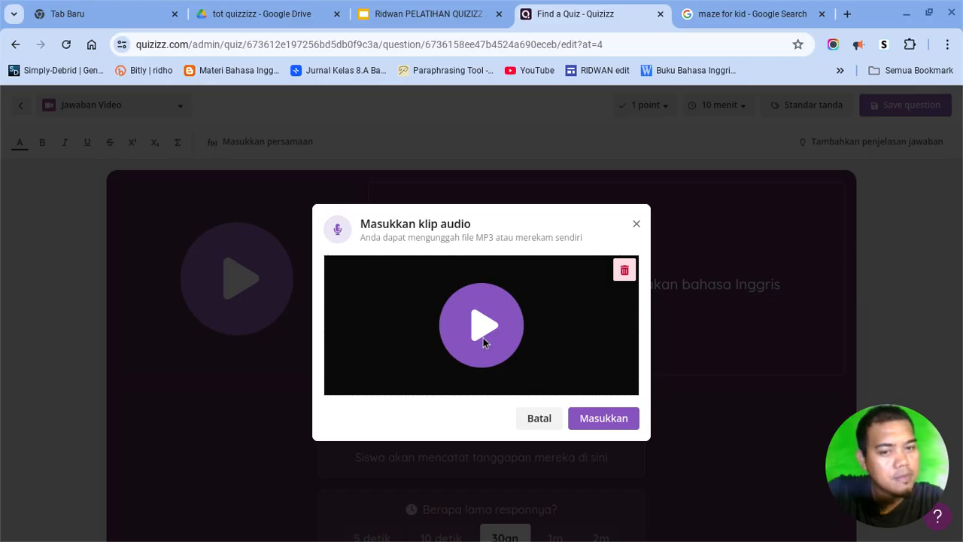
pyautogui.click(483, 340)
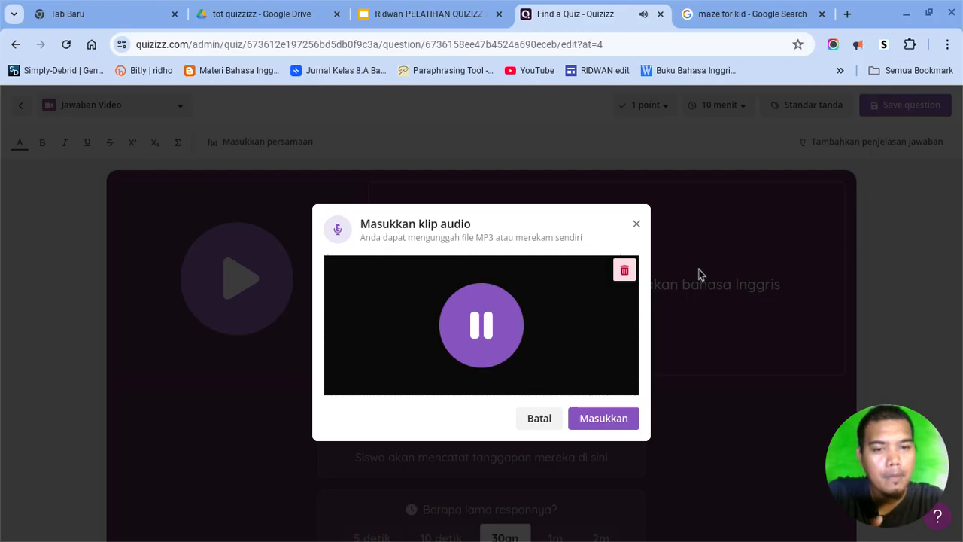
pyautogui.click(636, 224)
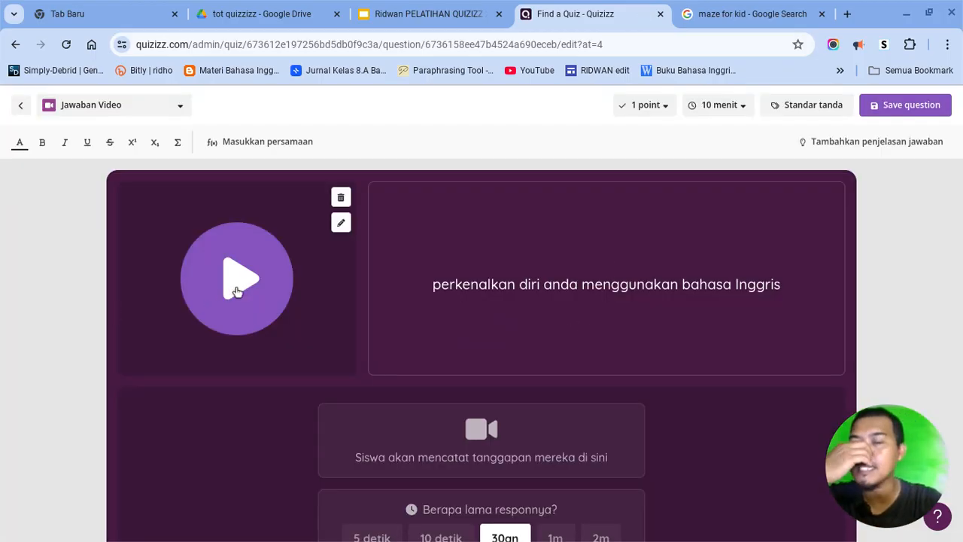
# Step: Delete the audio clip from the video question, keeping the question text
pyautogui.click(435, 283)
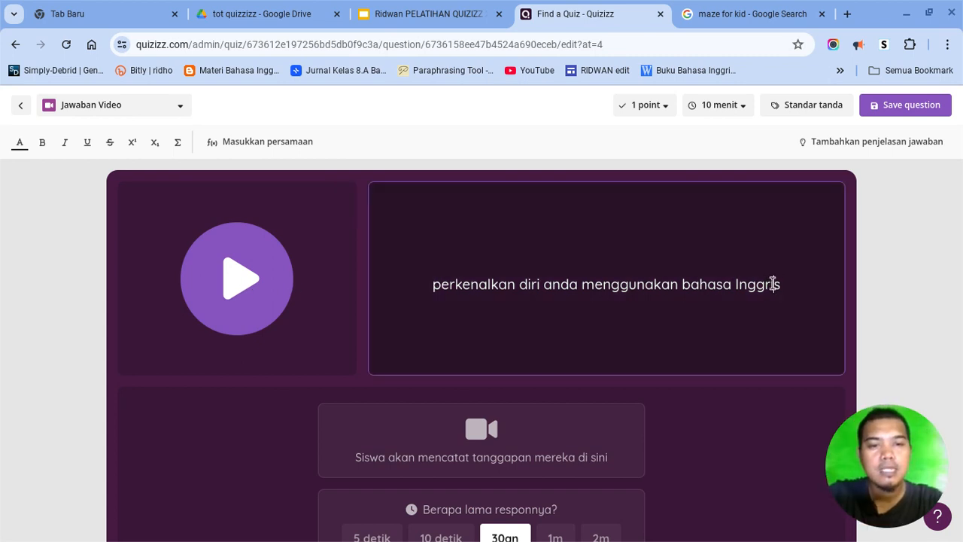
pyautogui.moveTo(784, 285); pyautogui.dragTo(339, 292)
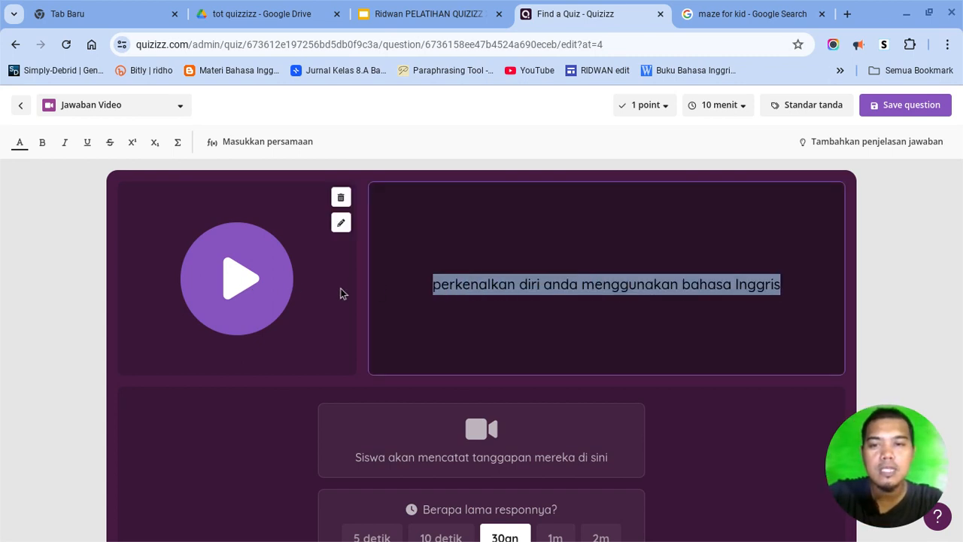
pyautogui.click(340, 198)
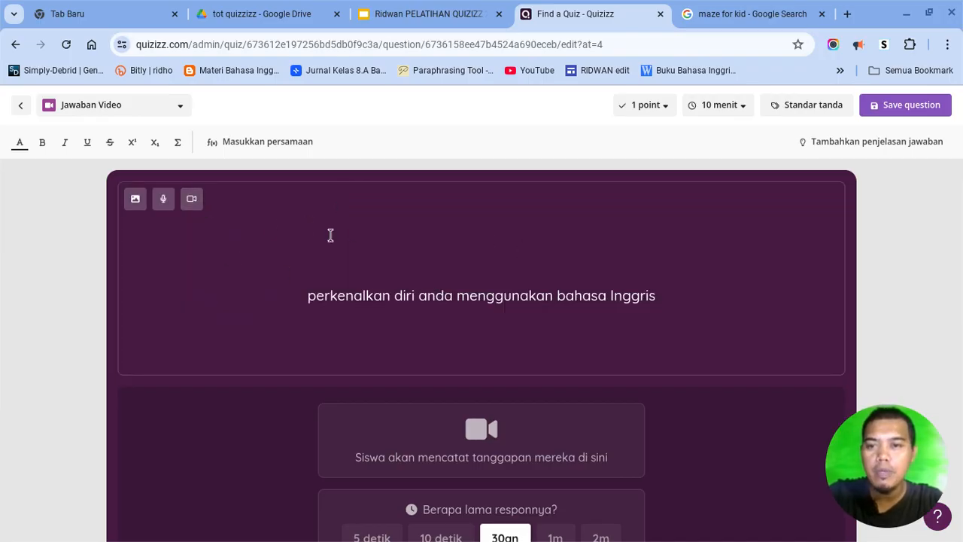
# Step: Examine the response length and question time limit options of the video question
pyautogui.scroll(-1, 479, 266)
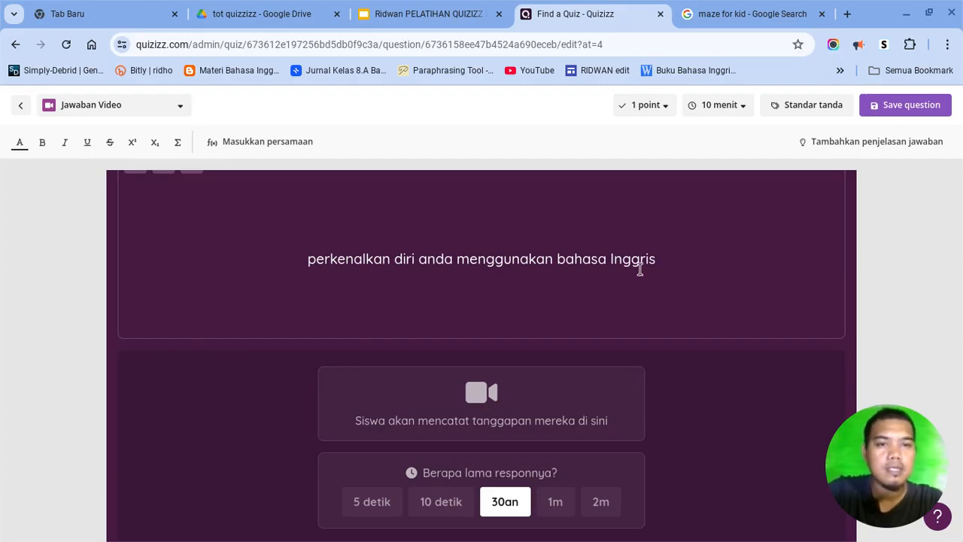
pyautogui.click(724, 114)
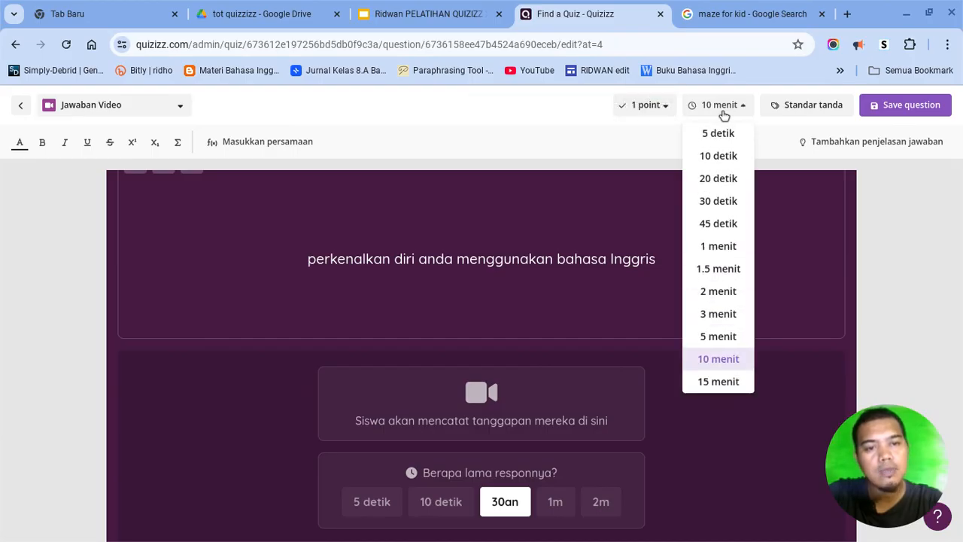
pyautogui.click(724, 115)
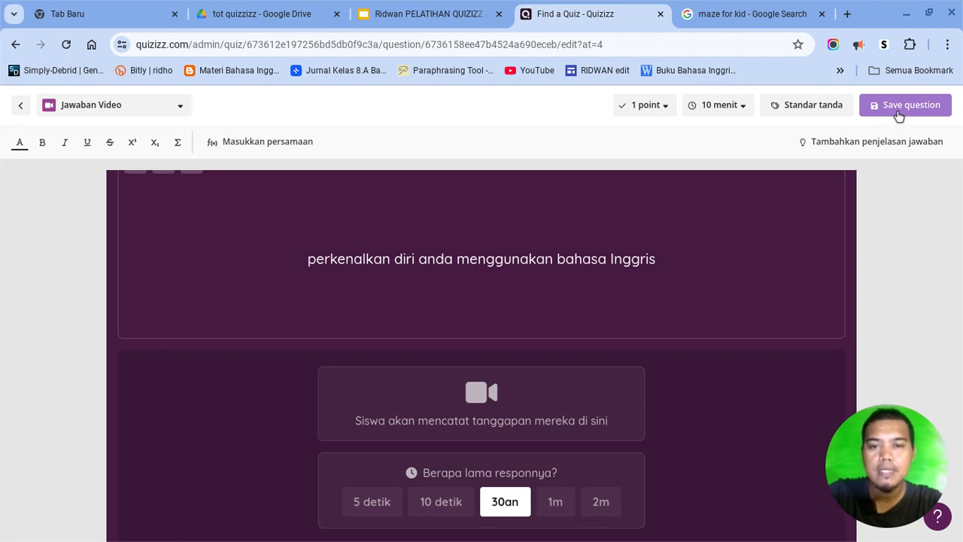
pyautogui.scroll(1, 722, 243)
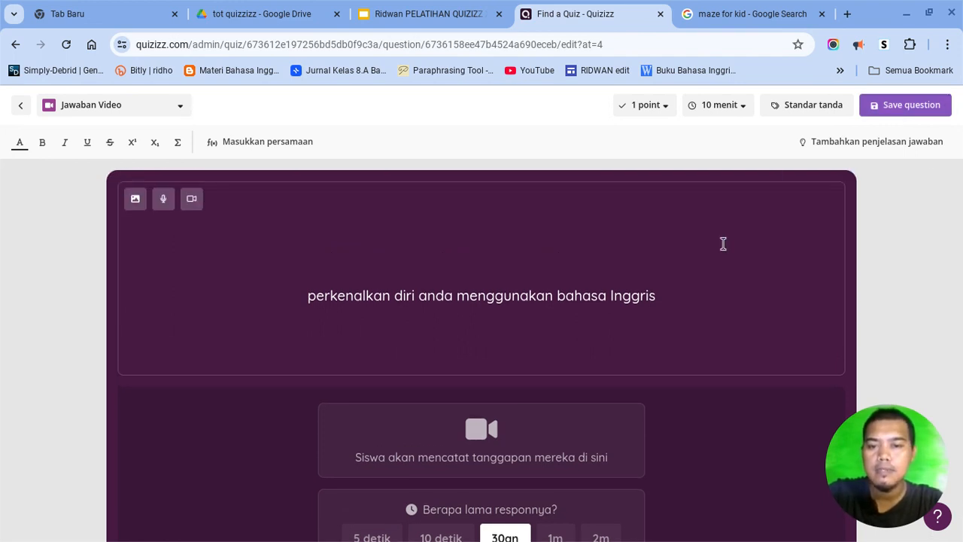
# Step: Save the Jawaban Video question with its 30-second response length and 10-minute time limit
pyautogui.scroll(-1, 723, 243)
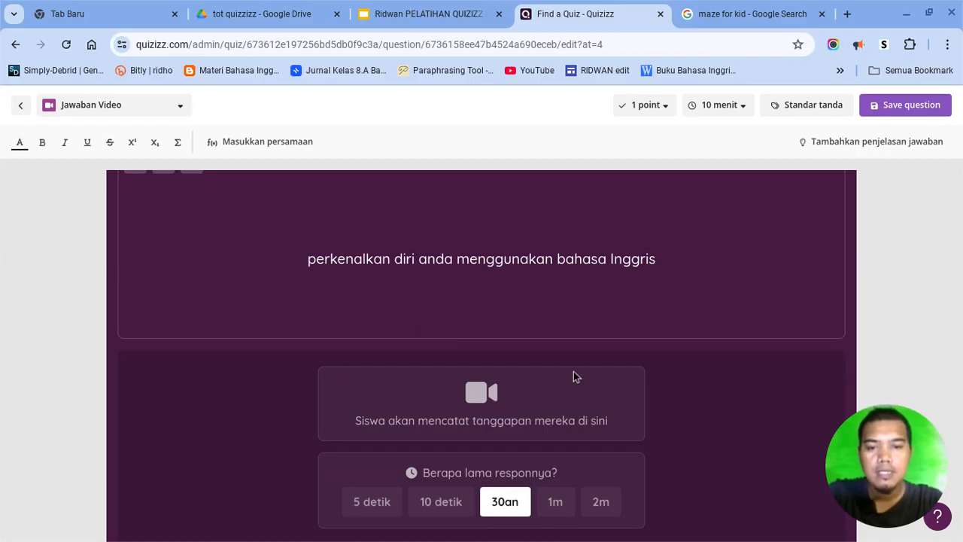
pyautogui.scroll(1, 694, 407)
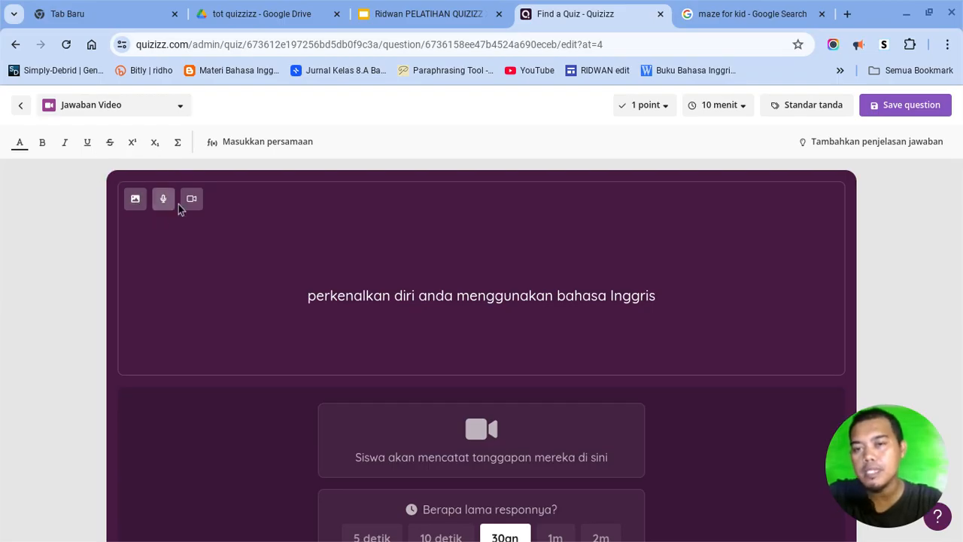
pyautogui.scroll(-1, 700, 216)
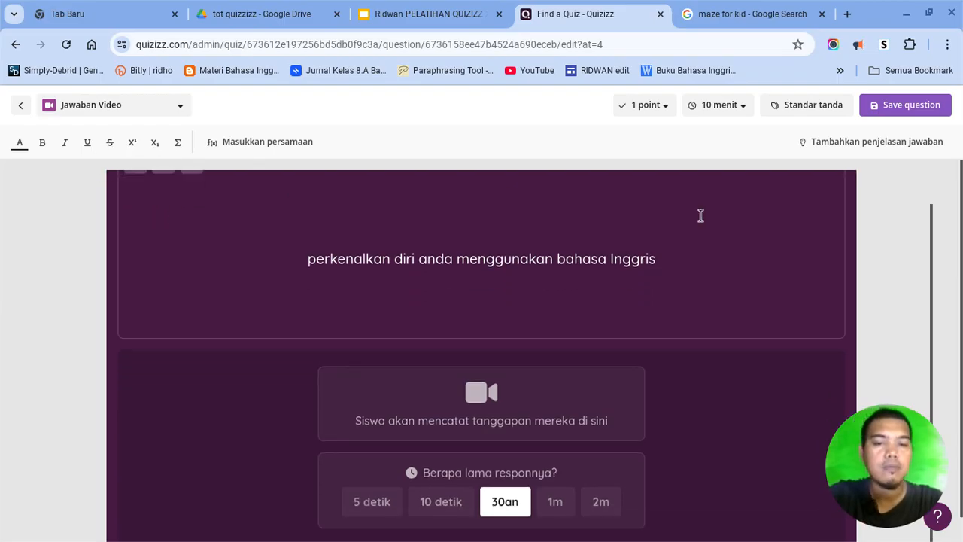
pyautogui.click(911, 105)
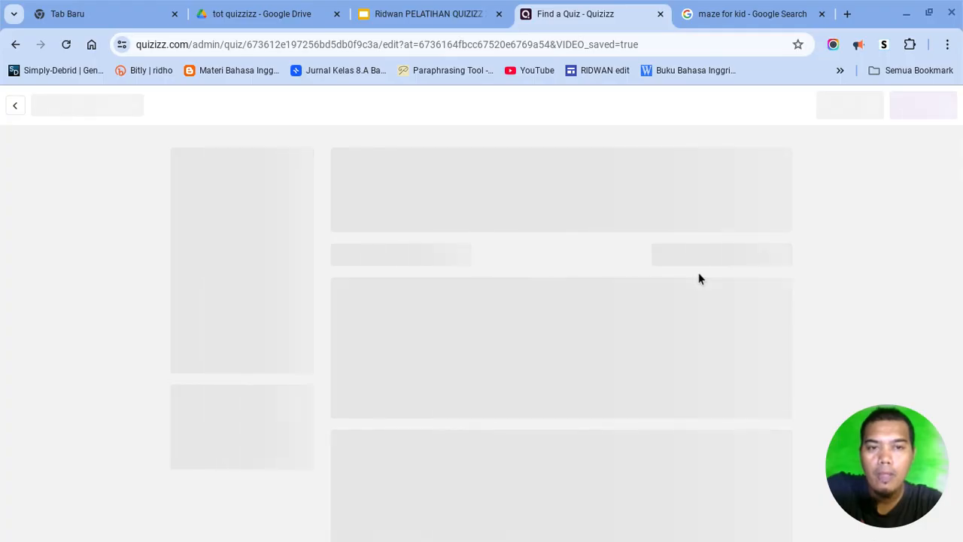
# Step: Add a new Survei question after the last question in the quiz
pyautogui.scroll(-5, 557, 442)
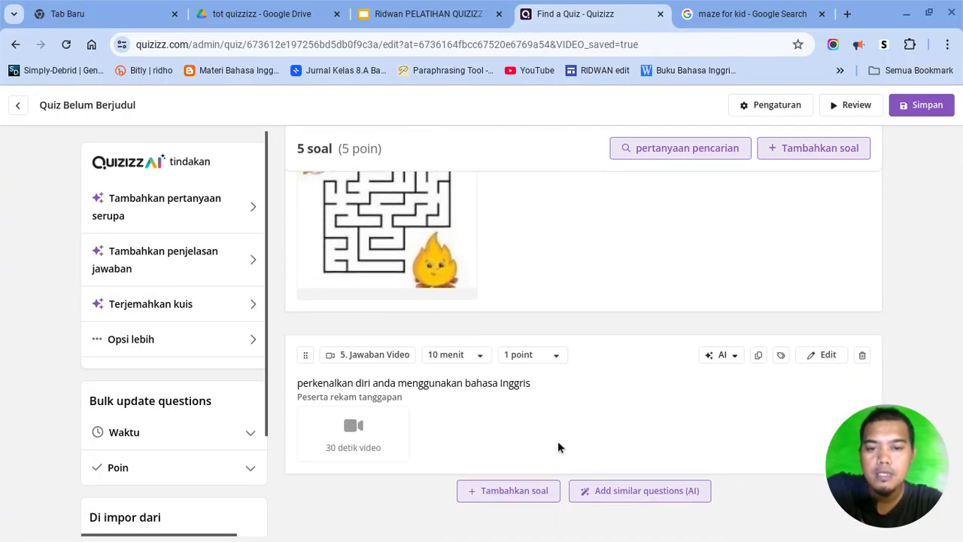
pyautogui.click(493, 492)
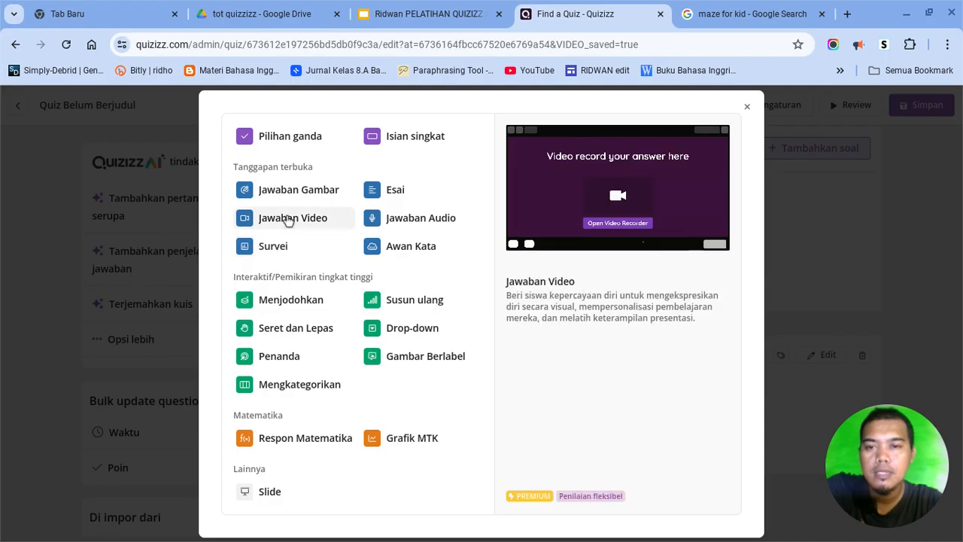
pyautogui.click(283, 247)
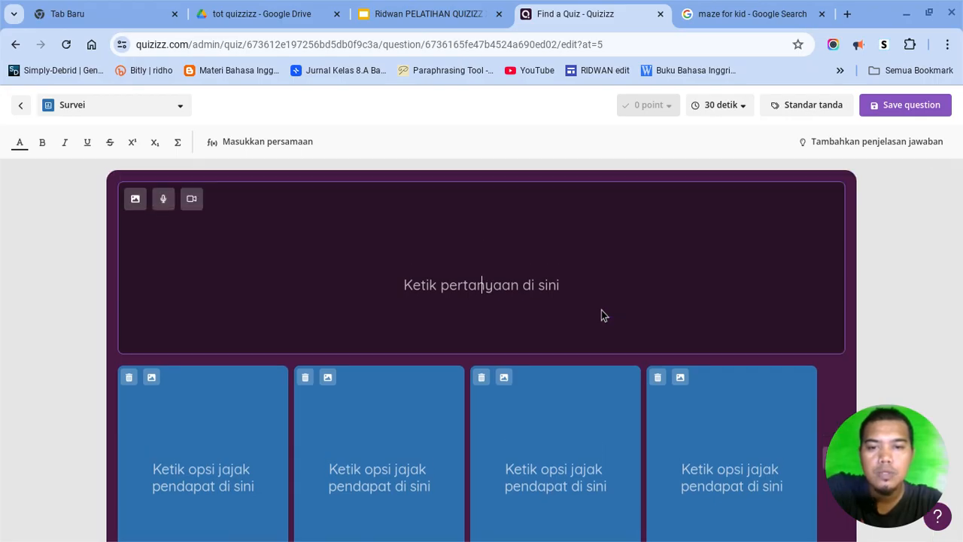
pyautogui.scroll(-1, 601, 310)
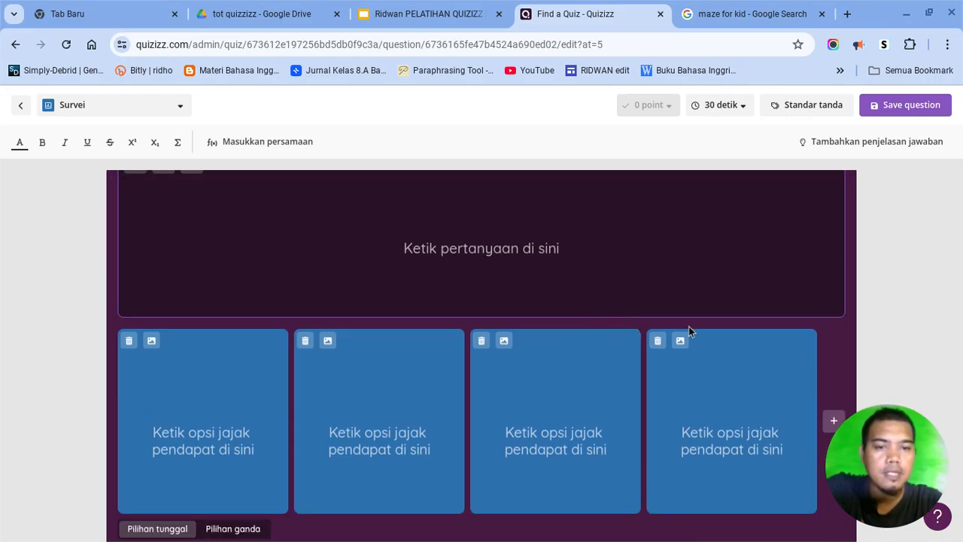
pyautogui.moveTo(905, 423); pyautogui.dragTo(928, 309)
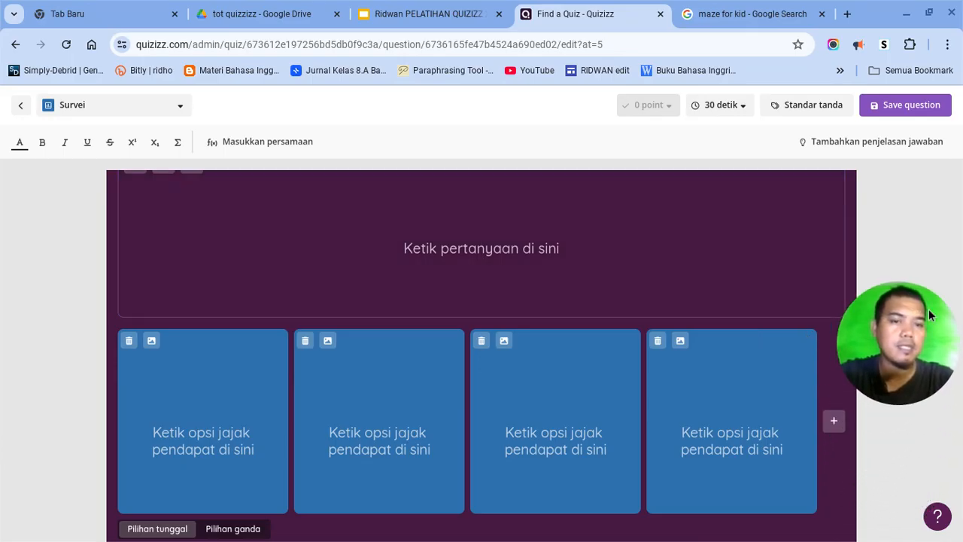
# Step: Enter "apakah kamu mengerti materi hari ini?" as the survey question and delete two of the four answer options
pyautogui.click(627, 276)
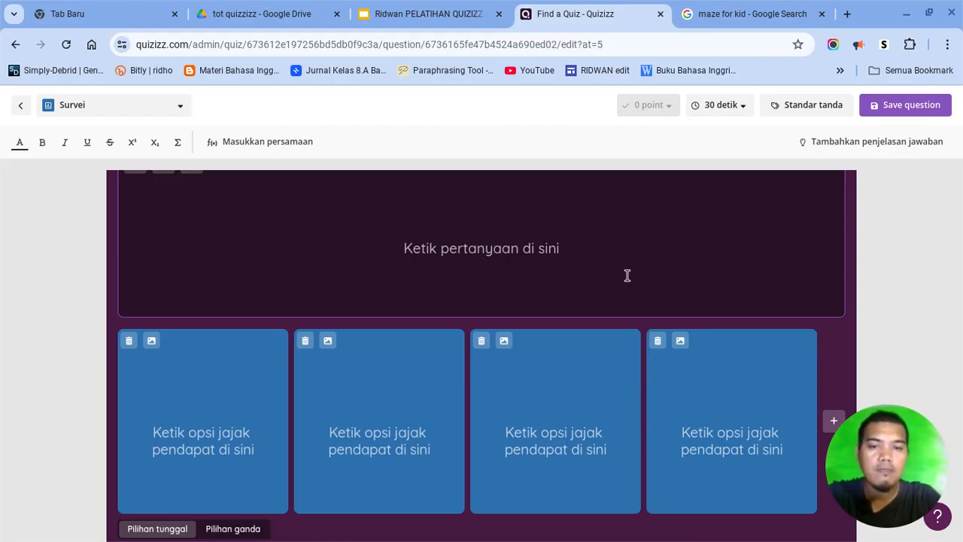
pyautogui.write('apa')
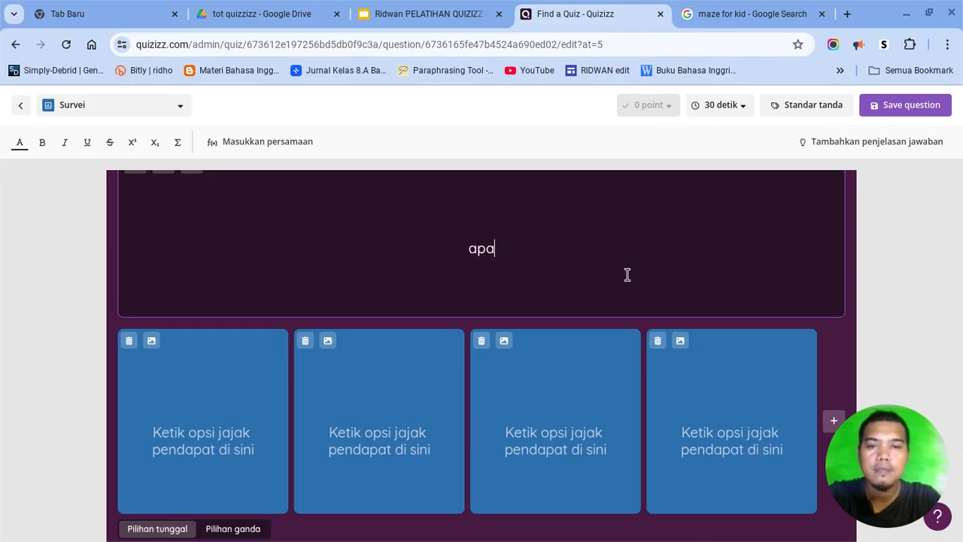
pyautogui.write('kah ')
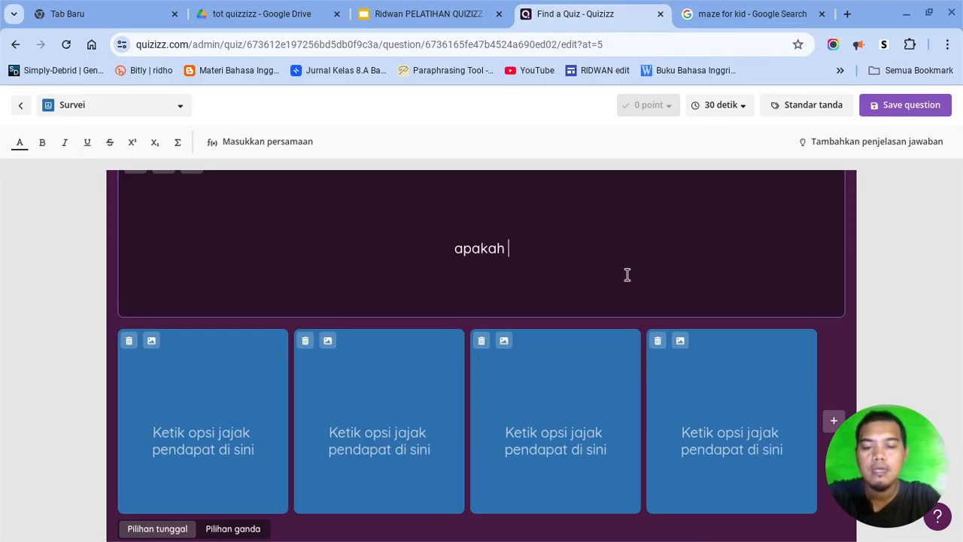
pyautogui.write('kamu me')
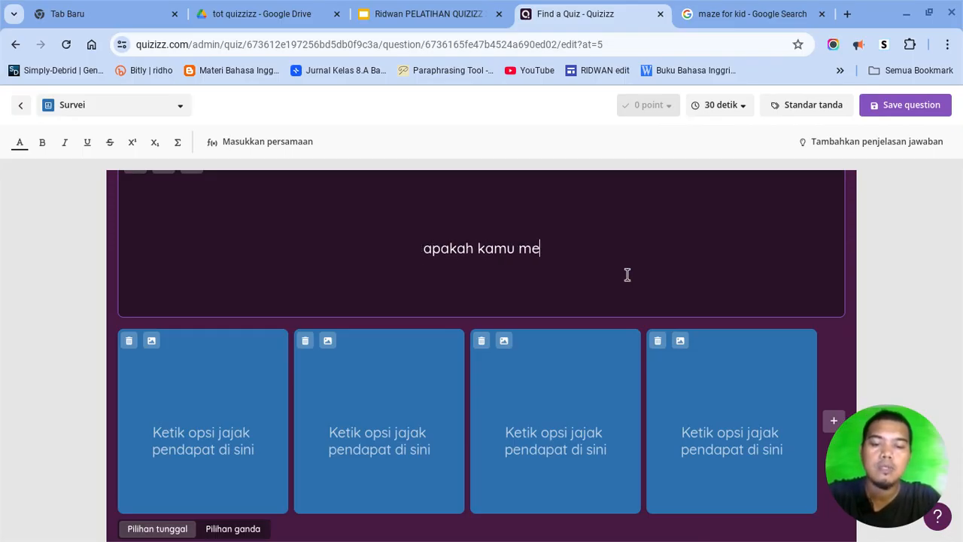
pyautogui.write('ngerti m')
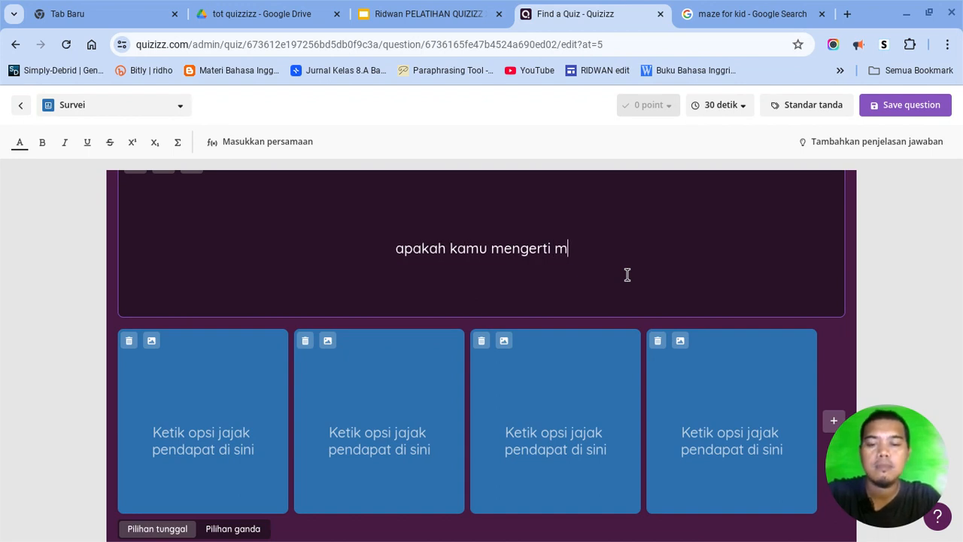
pyautogui.write('ateri ')
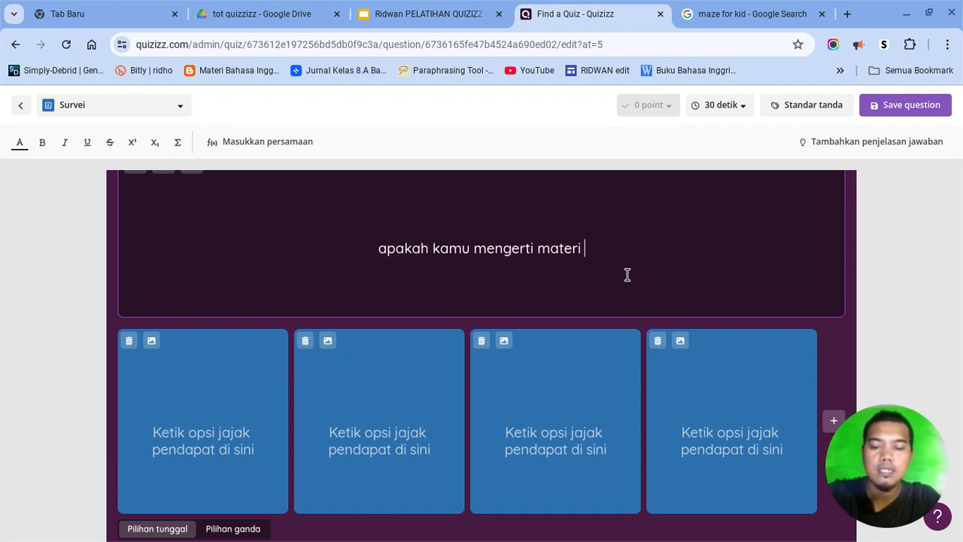
pyautogui.write('hari ini?')
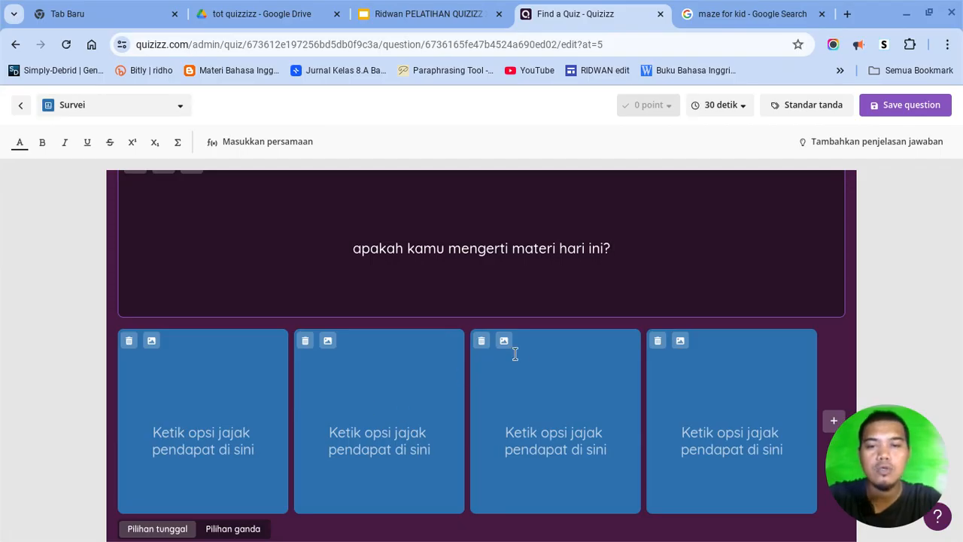
pyautogui.click(481, 342)
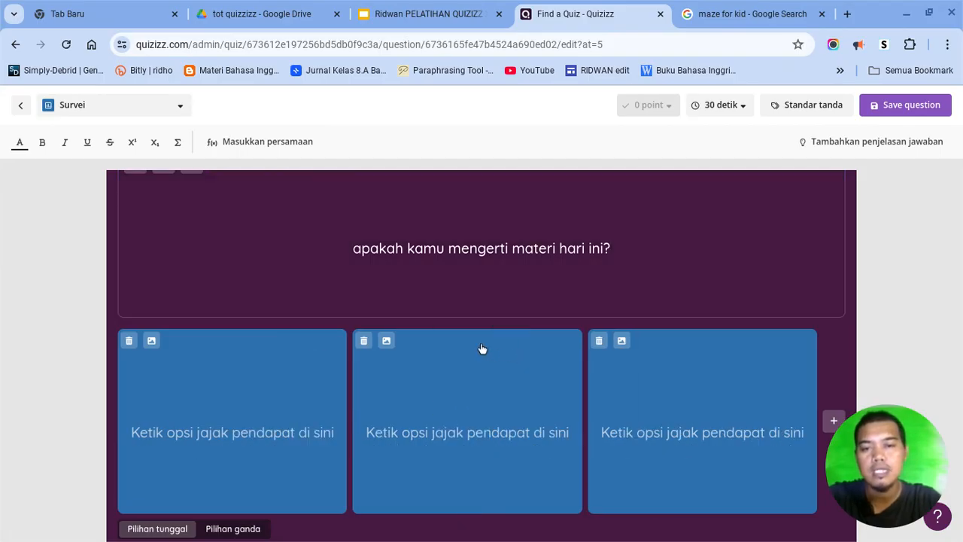
pyautogui.click(599, 342)
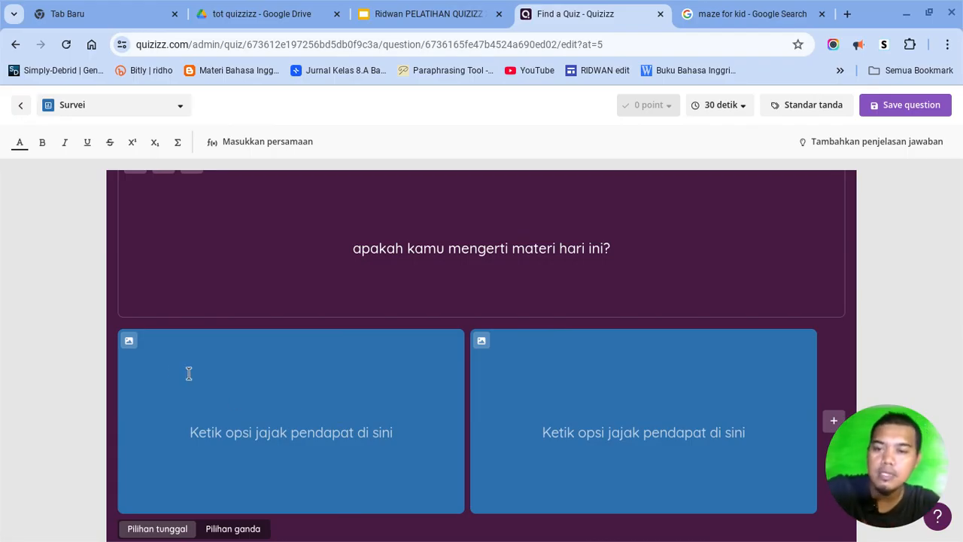
# Step: Search online for "yes.gif" as the image for the first survey option
pyautogui.click(129, 343)
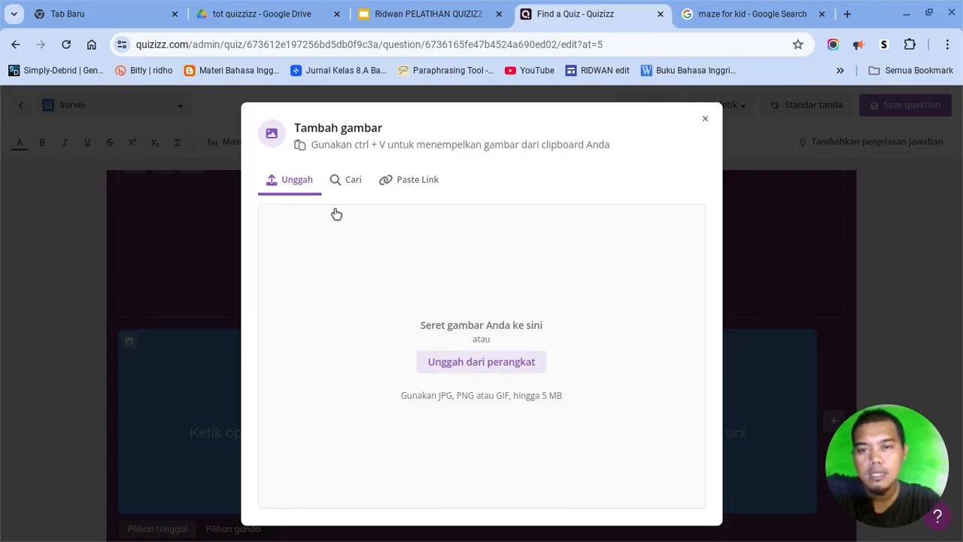
pyautogui.click(340, 183)
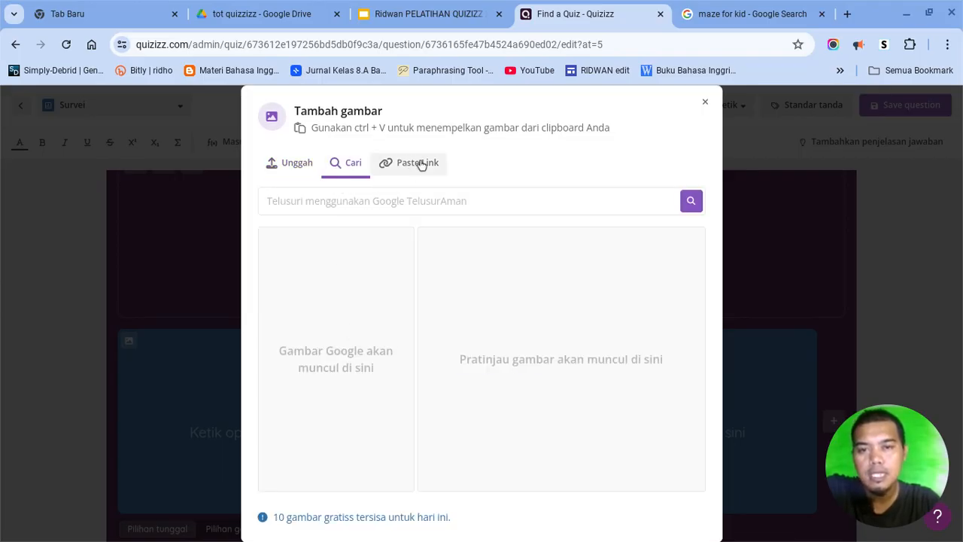
pyautogui.click(422, 165)
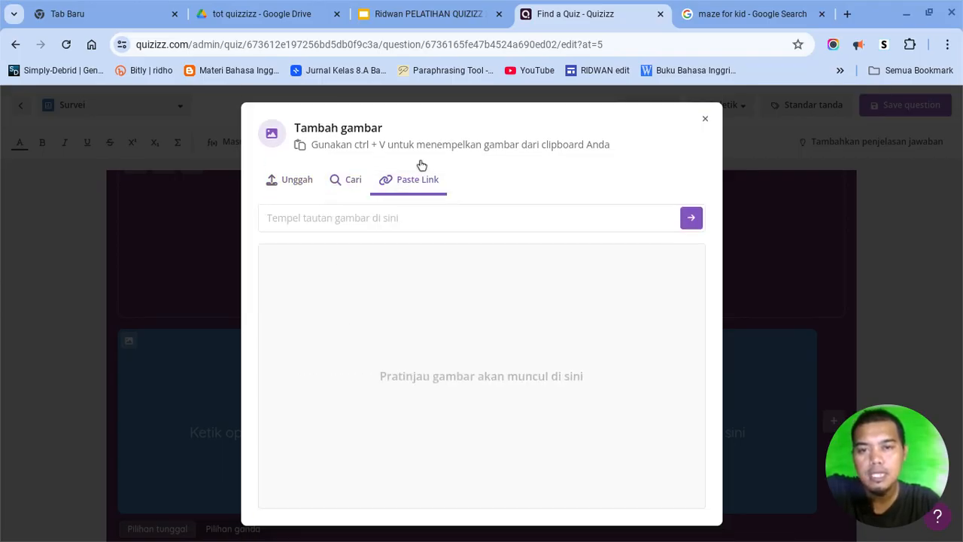
pyautogui.click(350, 183)
pyautogui.click(341, 204)
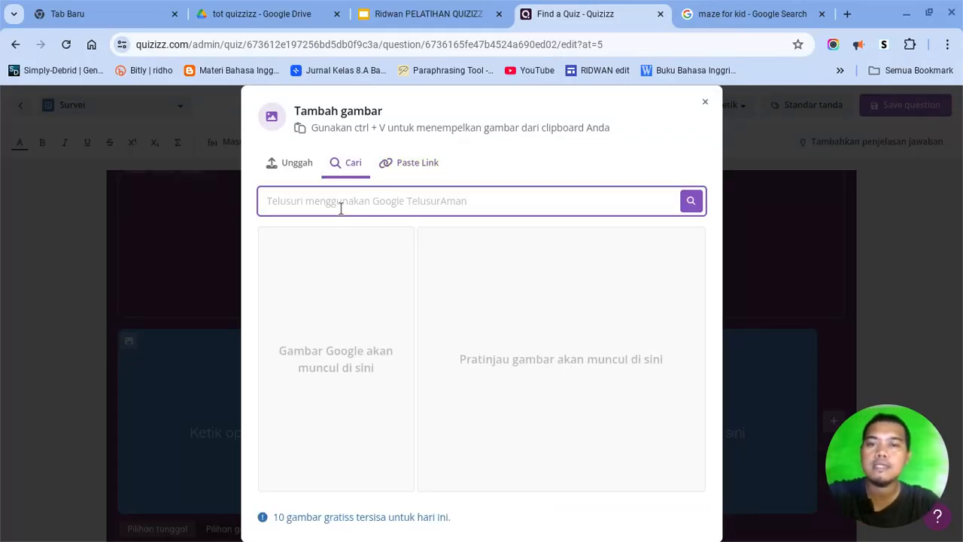
pyautogui.write('yes.gif')
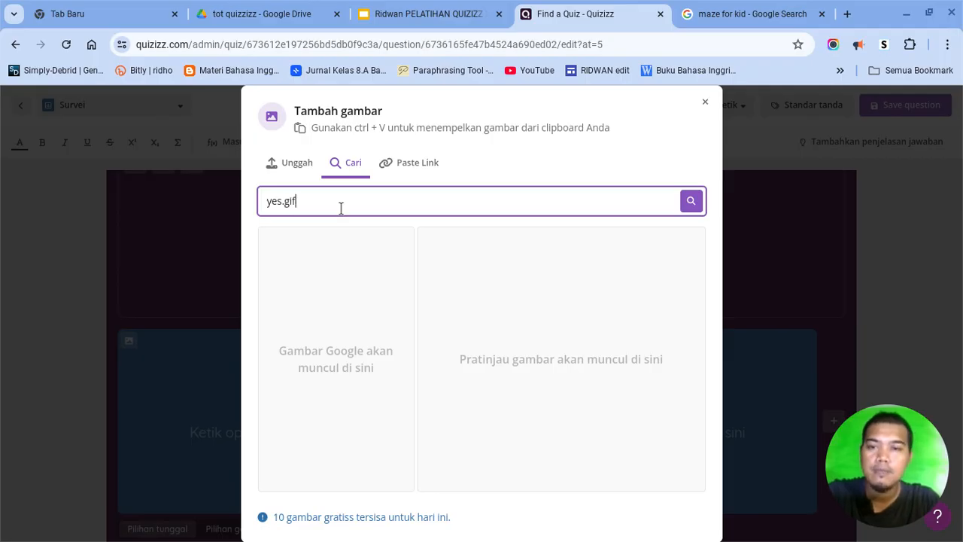
pyautogui.press('Return')
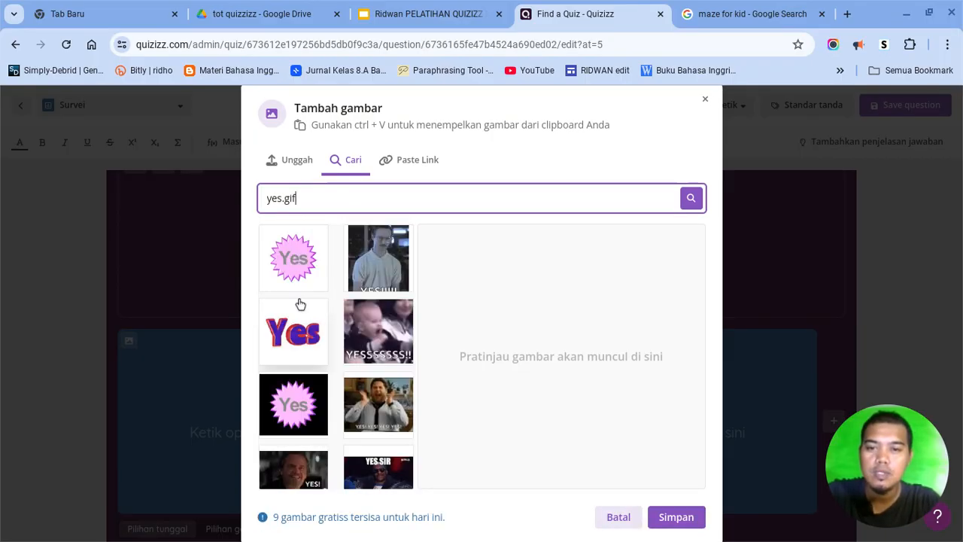
# Step: Choose the "YEEESSS!" GIF of the helmeted man and save it as the first survey option's image
pyautogui.scroll(-5, 311, 294)
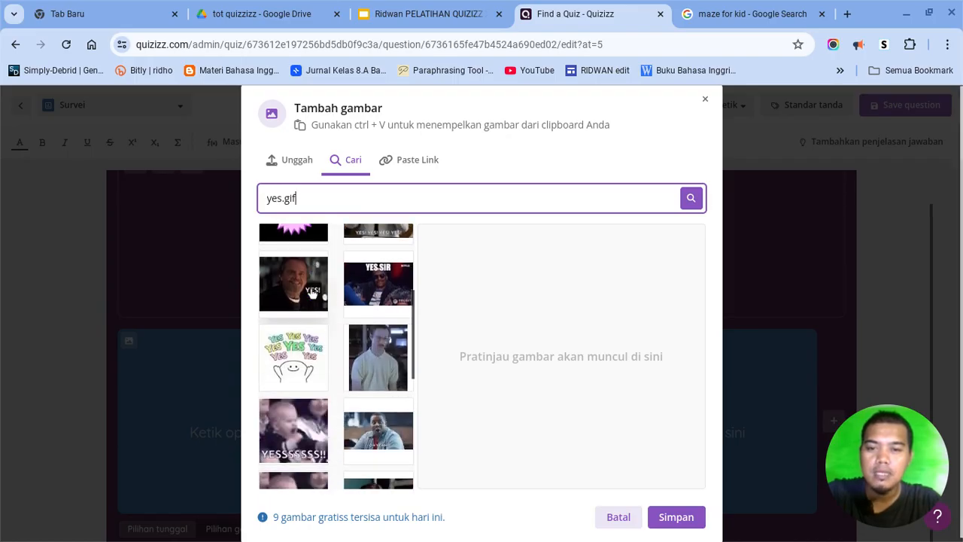
pyautogui.scroll(-3, 311, 294)
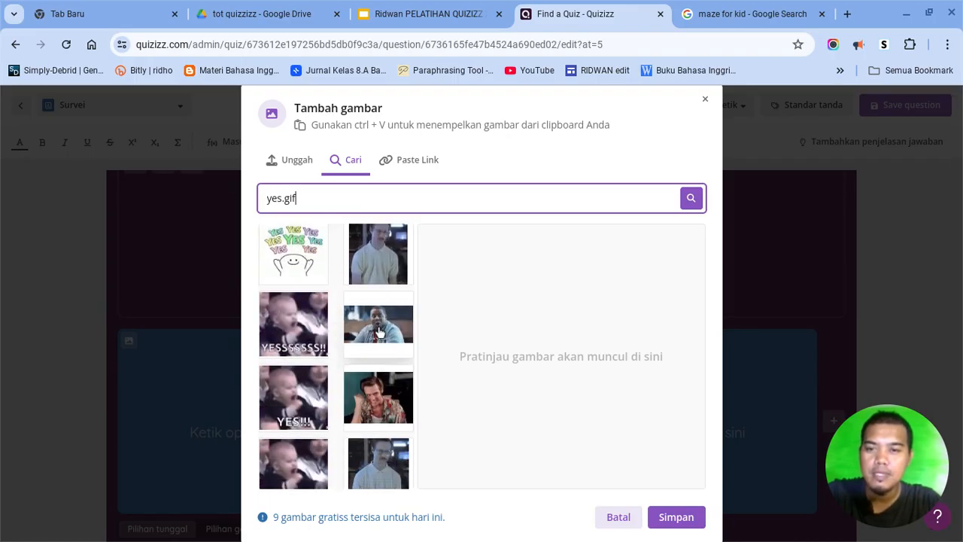
pyautogui.click(366, 404)
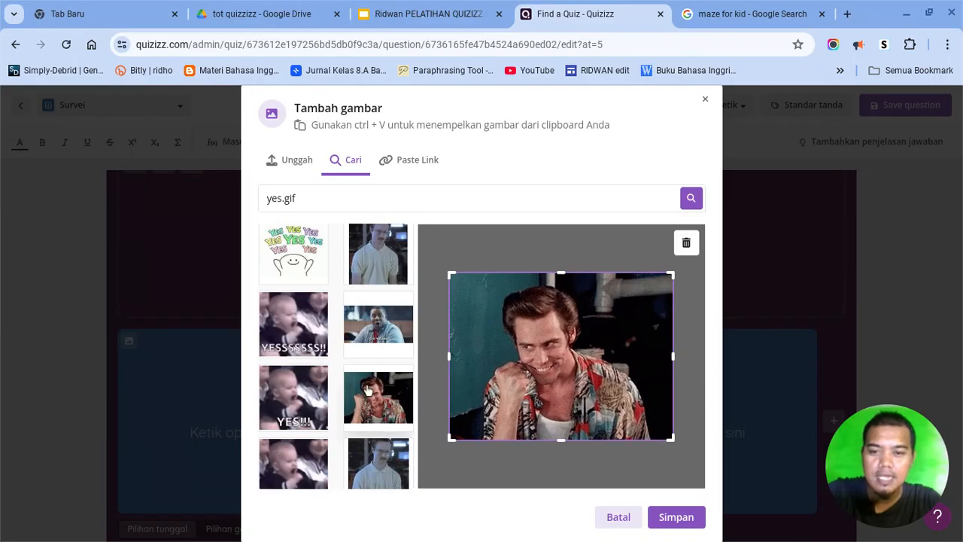
pyautogui.scroll(-1, 315, 391)
pyautogui.scroll(-3, 315, 392)
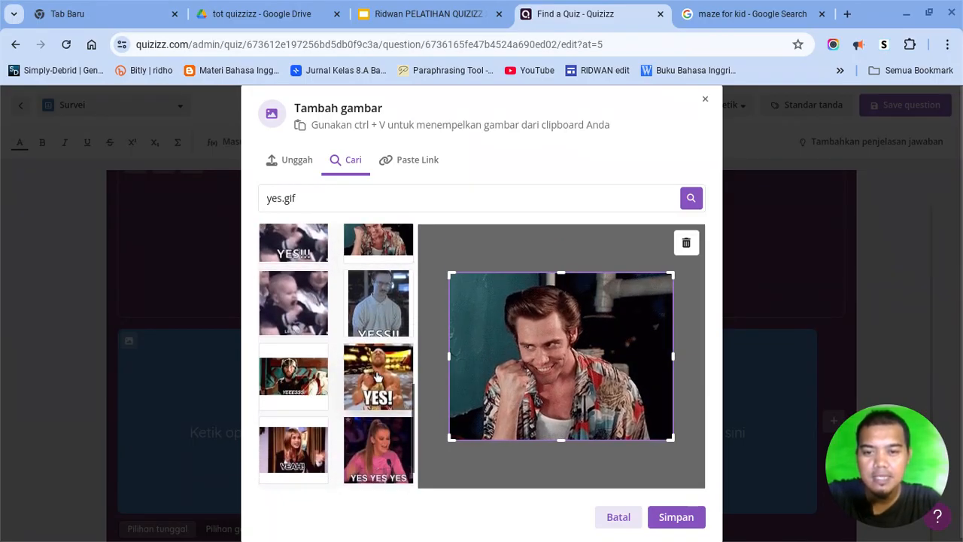
pyautogui.click(307, 381)
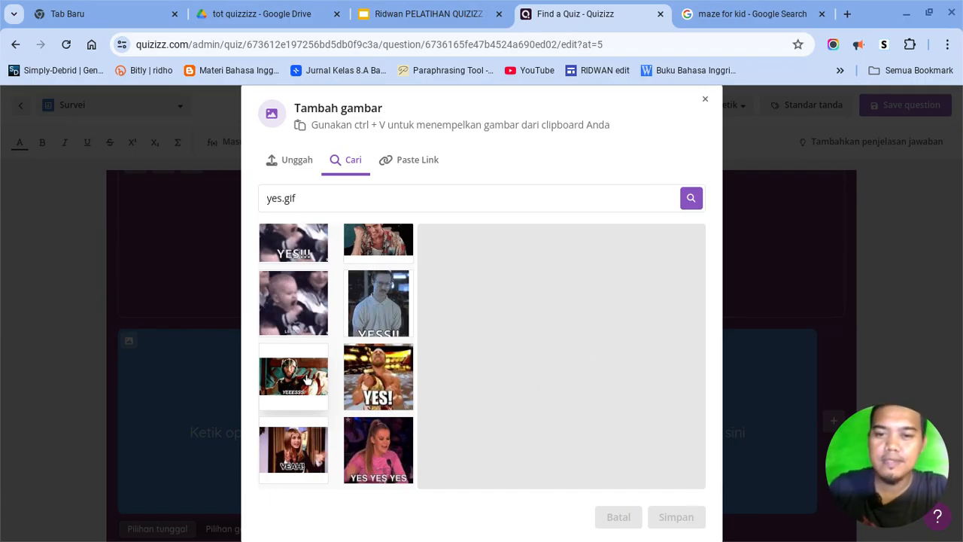
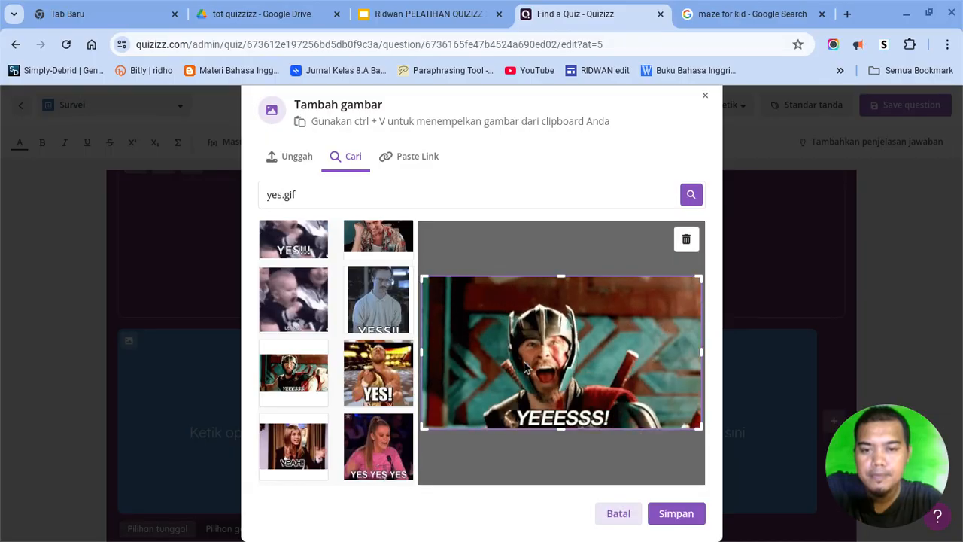
pyautogui.click(663, 510)
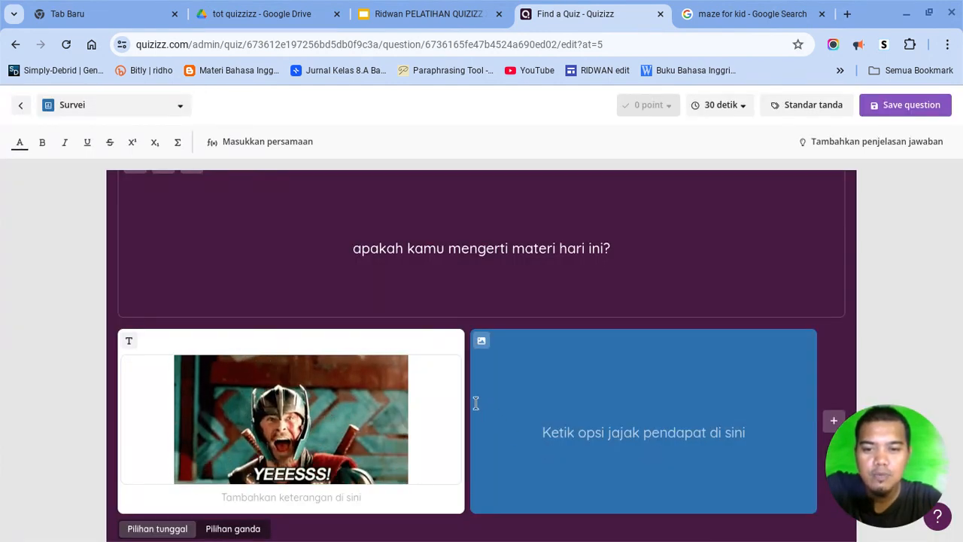
# Step: Search online for "no.gif" as the image for the second survey option
pyautogui.scroll(-1, 475, 403)
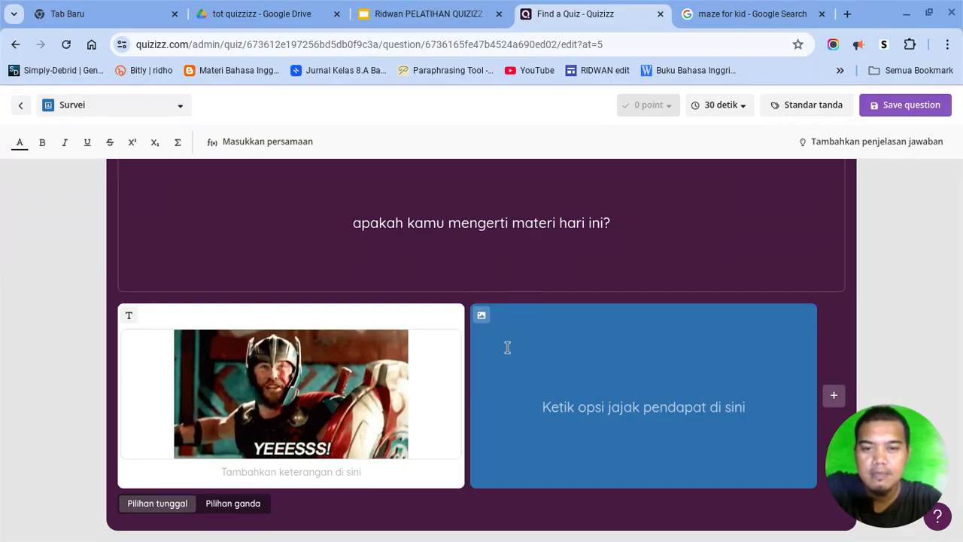
pyautogui.click(481, 315)
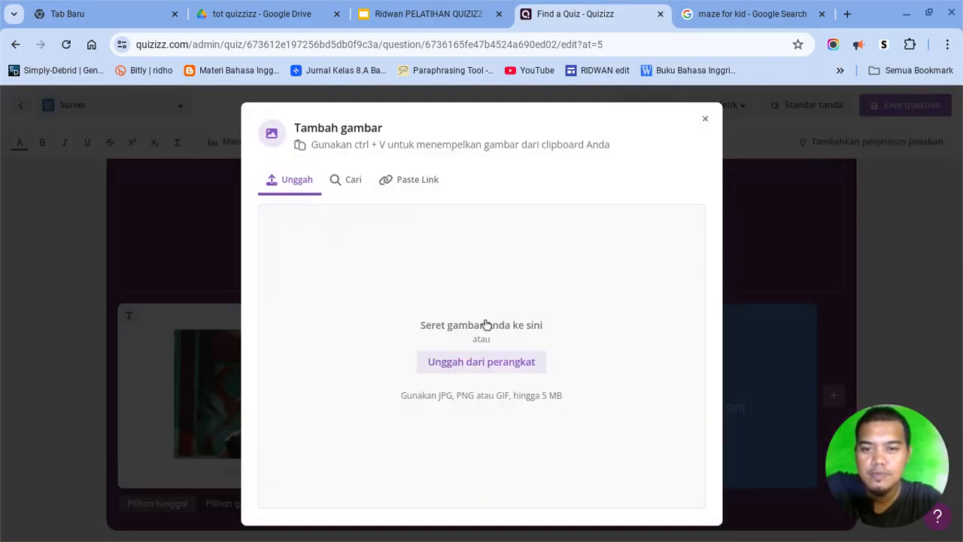
pyautogui.click(344, 180)
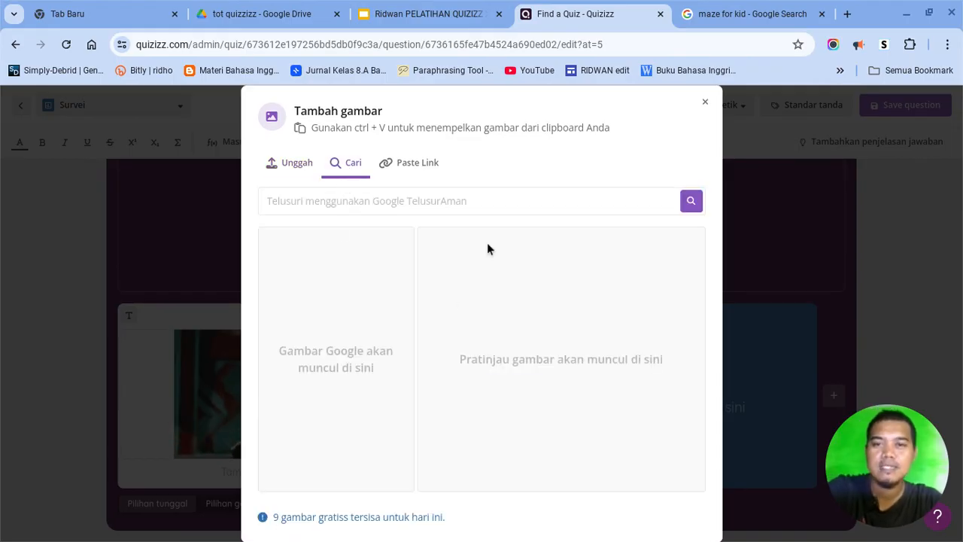
pyautogui.click(455, 203)
pyautogui.write('no.gif')
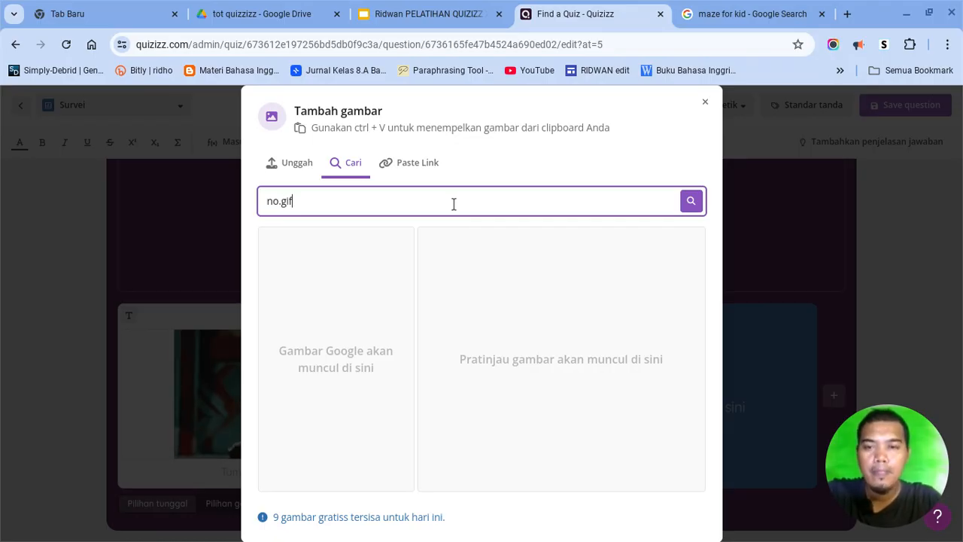
pyautogui.press('Return')
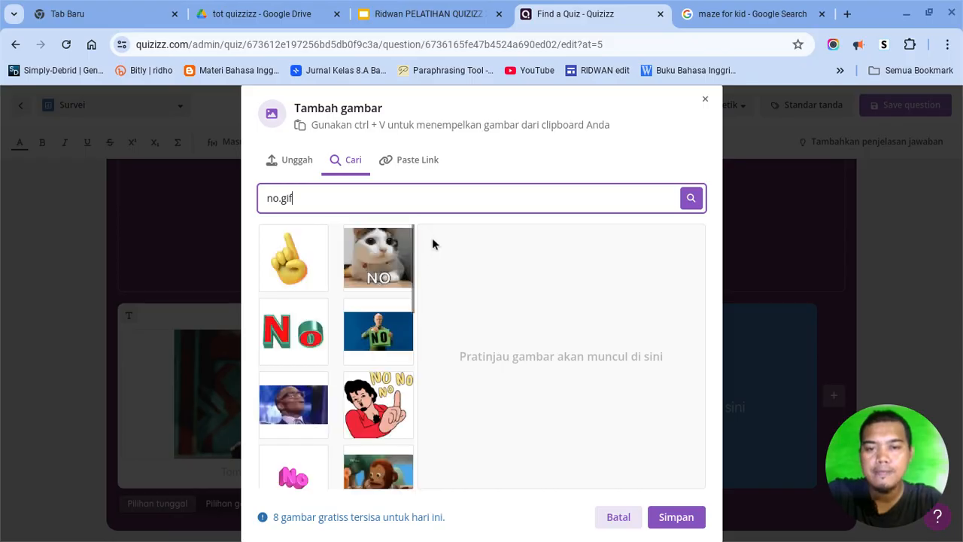
# Step: Choose the "NO NO NO" GIF of the woman in the pink top and save it as the second survey option's image
pyautogui.click(314, 413)
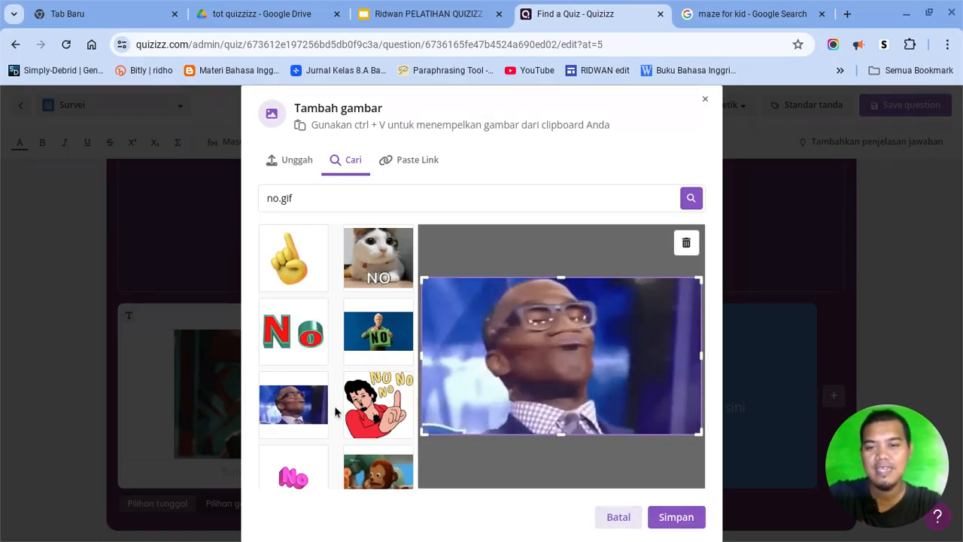
pyautogui.scroll(-2, 334, 405)
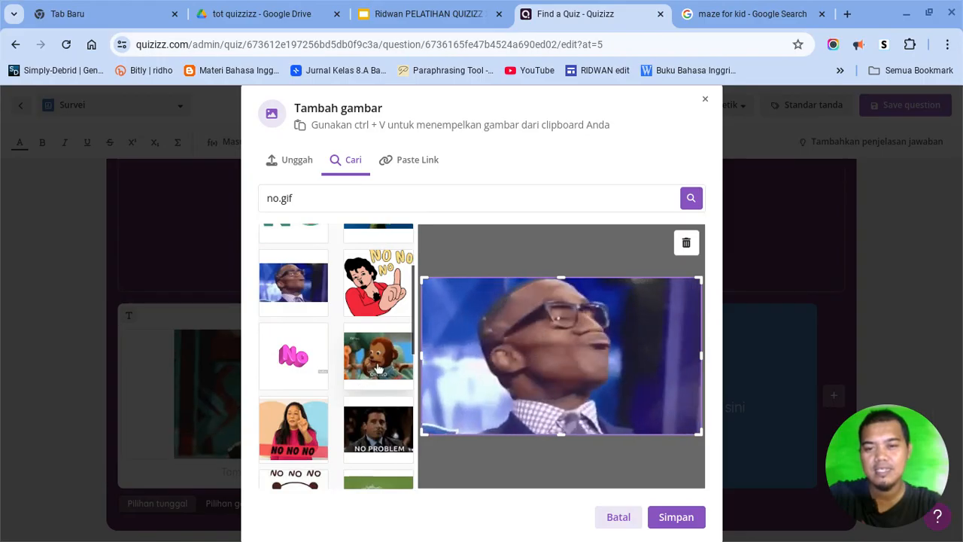
pyautogui.click(378, 367)
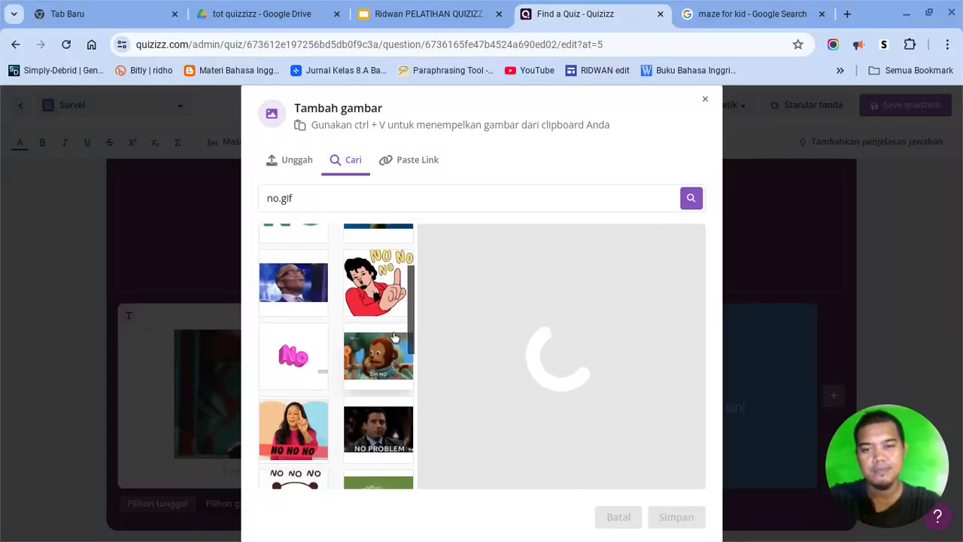
pyautogui.moveTo(413, 325); pyautogui.dragTo(417, 396)
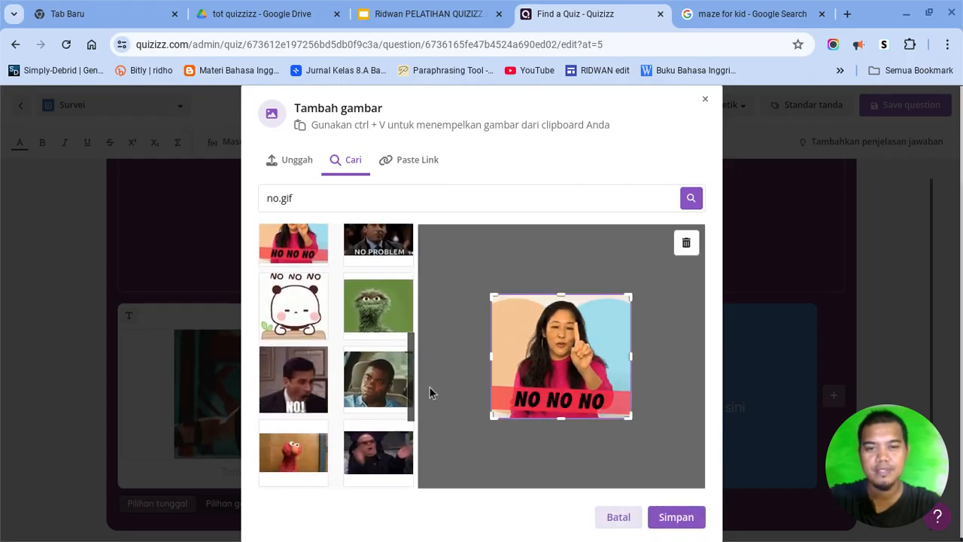
pyautogui.click(674, 518)
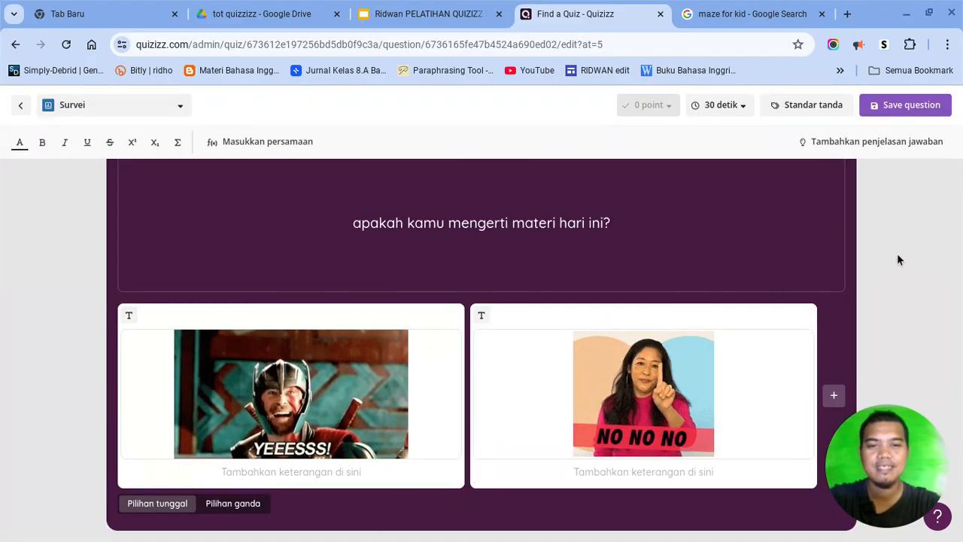
# Step: Add a blank third answer option to the survey and delete it again
pyautogui.scroll(1, 657, 261)
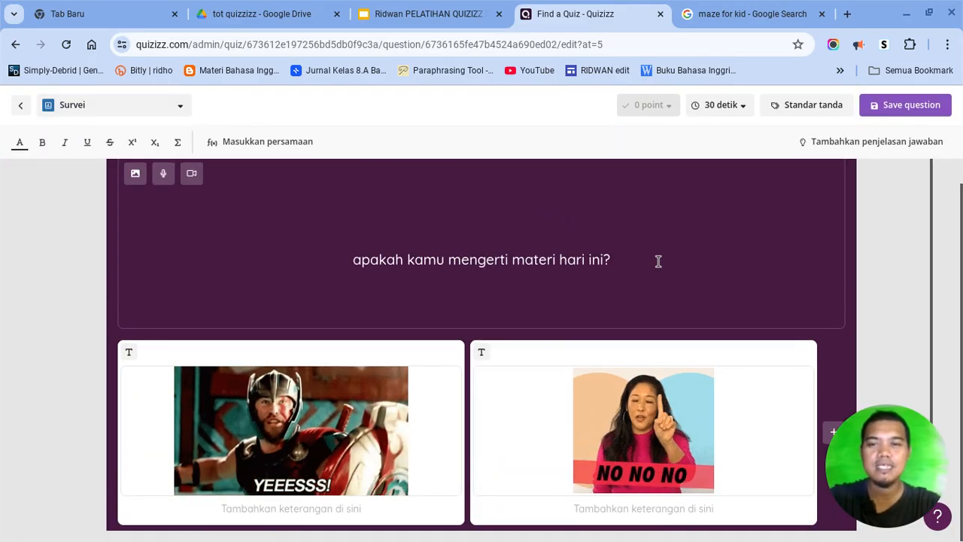
pyautogui.scroll(-1, 658, 261)
pyautogui.scroll(1, 658, 261)
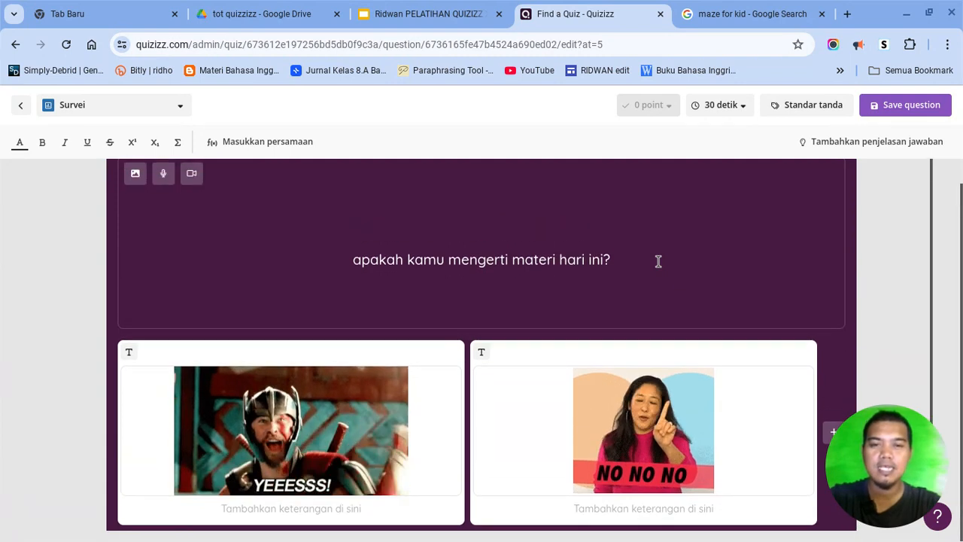
pyautogui.scroll(-1, 657, 261)
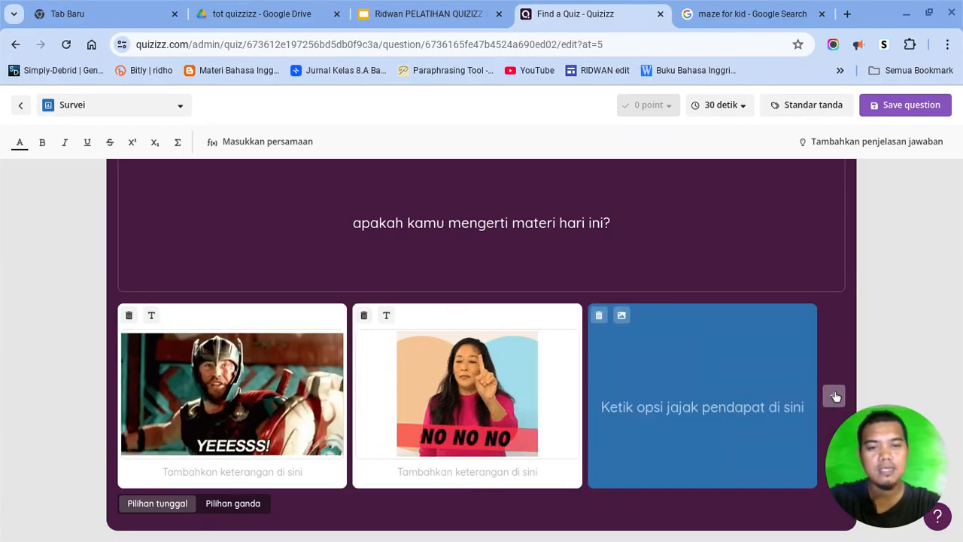
pyautogui.click(625, 421)
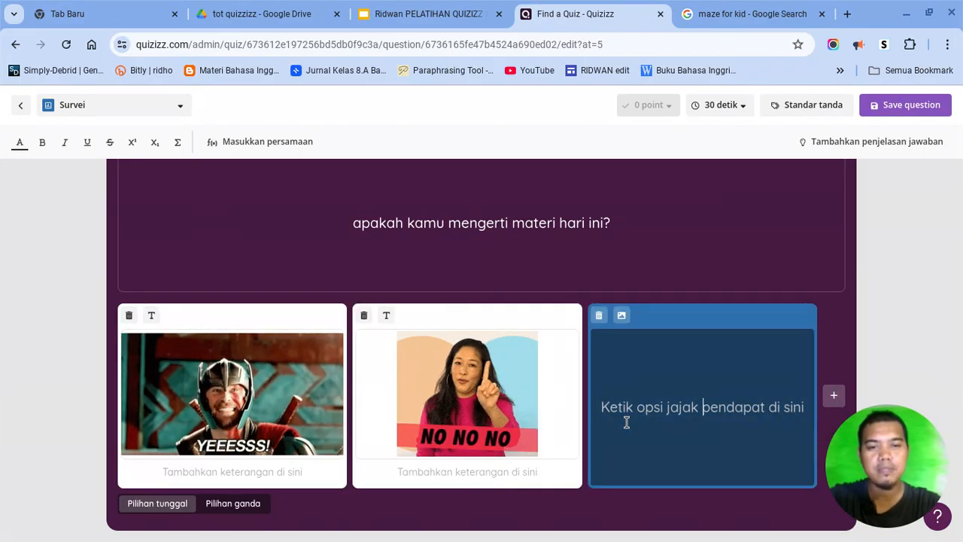
pyautogui.click(599, 315)
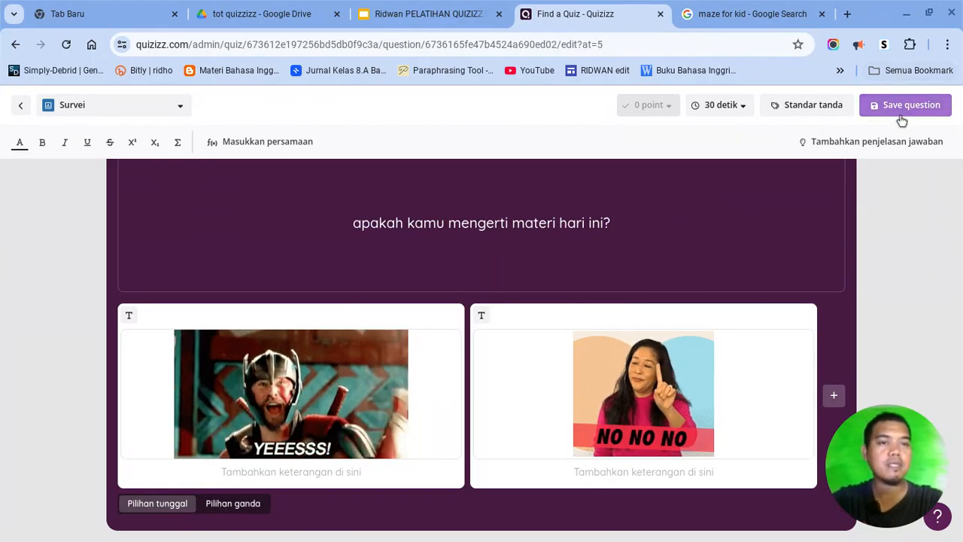
# Step: Save the survey question and add a new Esai question after it, dismissing the AI evaluation notice
pyautogui.click(927, 107)
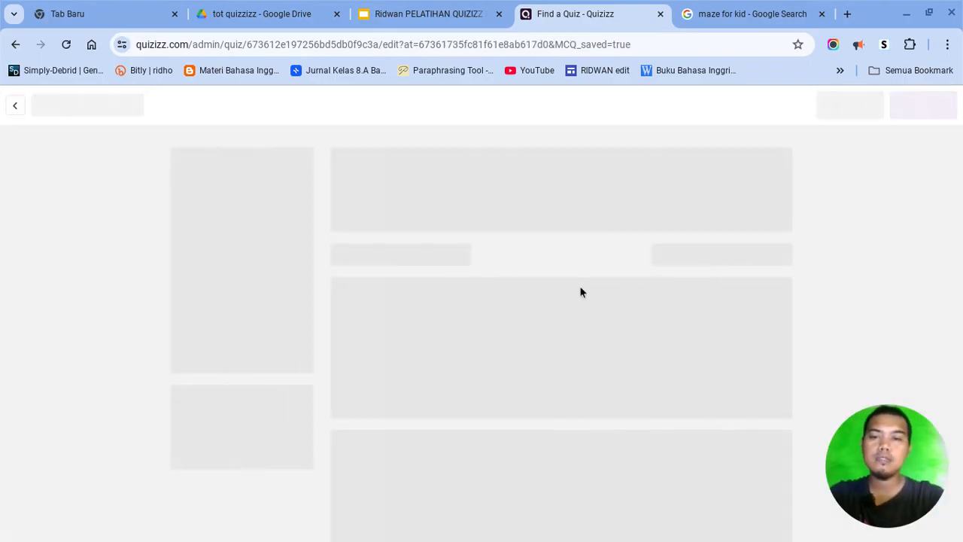
pyautogui.scroll(-4, 528, 367)
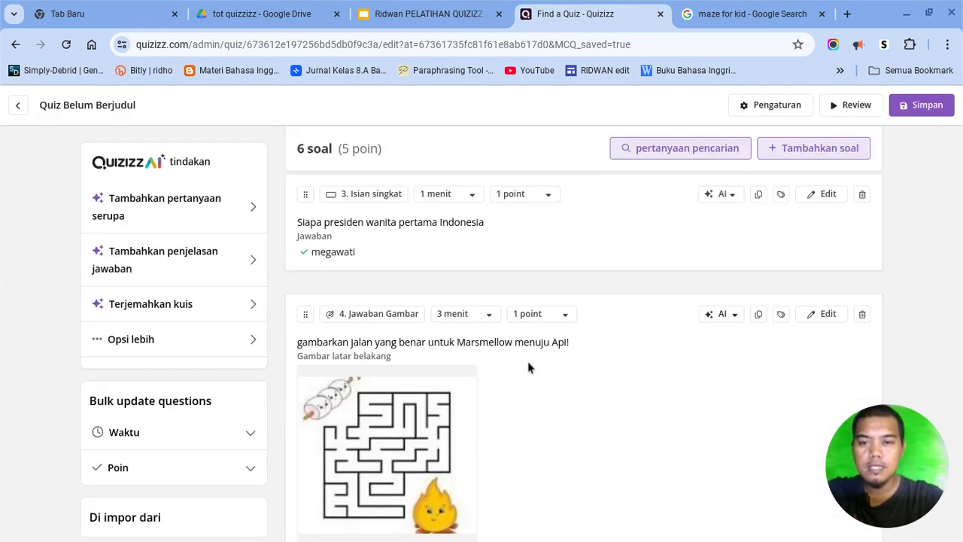
pyautogui.scroll(-5, 537, 477)
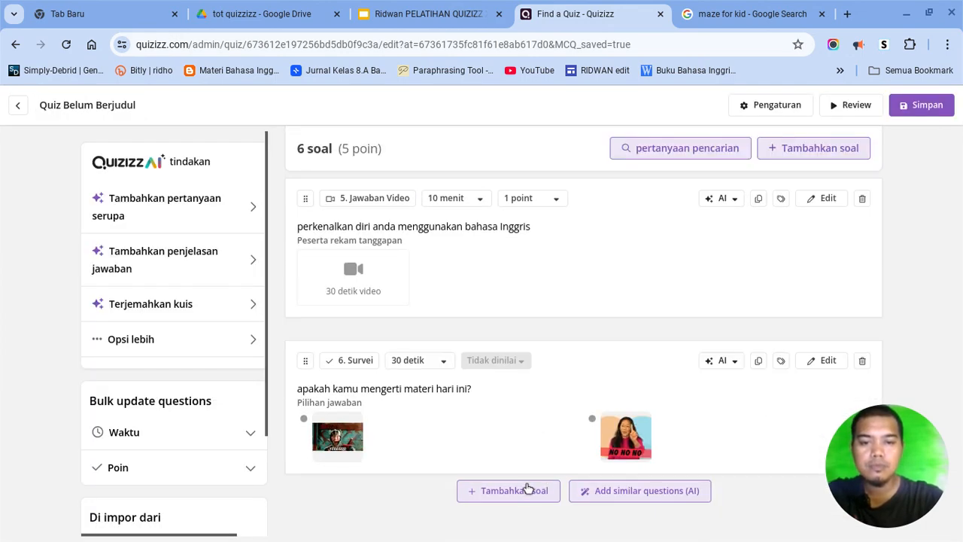
pyautogui.click(524, 490)
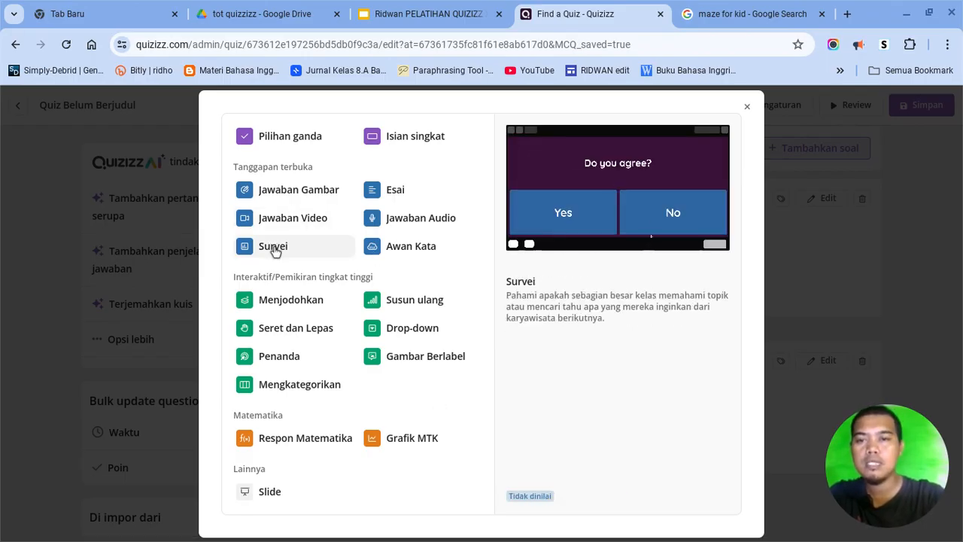
pyautogui.click(413, 191)
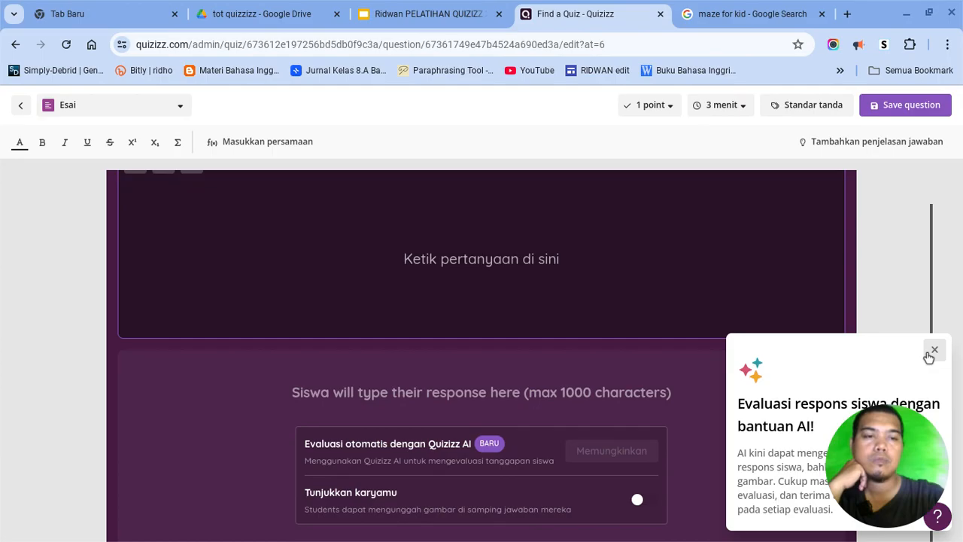
pyautogui.click(933, 349)
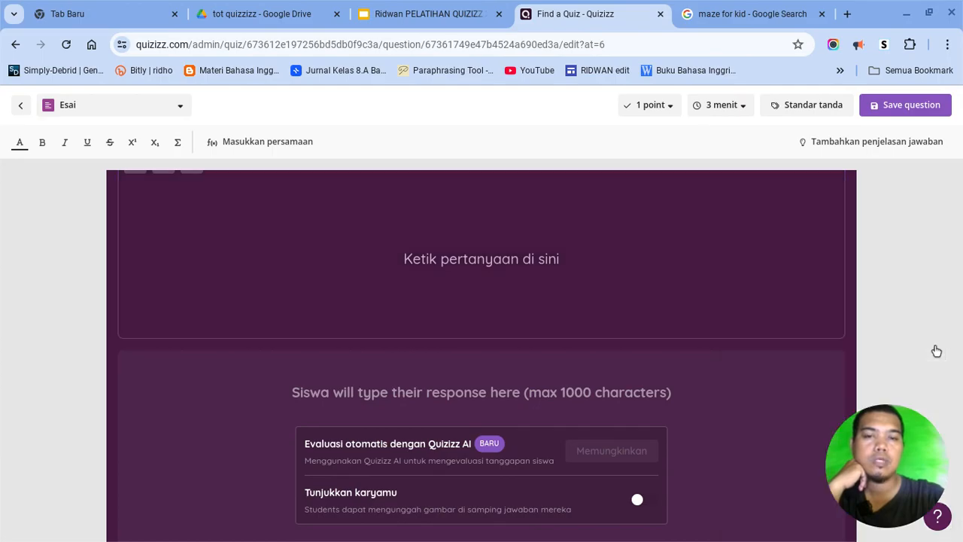
# Step: Examine the Esai question's text area, student response limit, AI evaluation option and Tunjukkan karyamu option
pyautogui.click(708, 300)
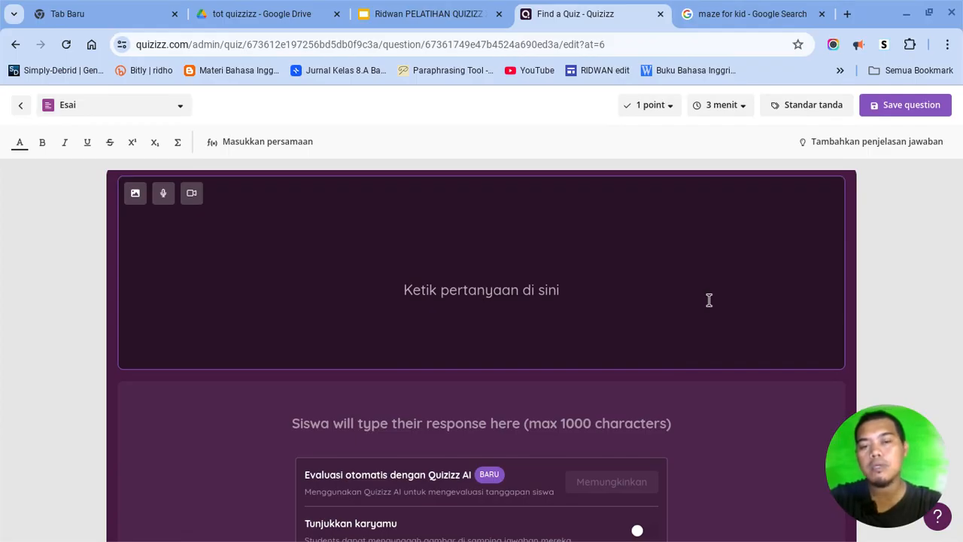
pyautogui.scroll(-1, 709, 299)
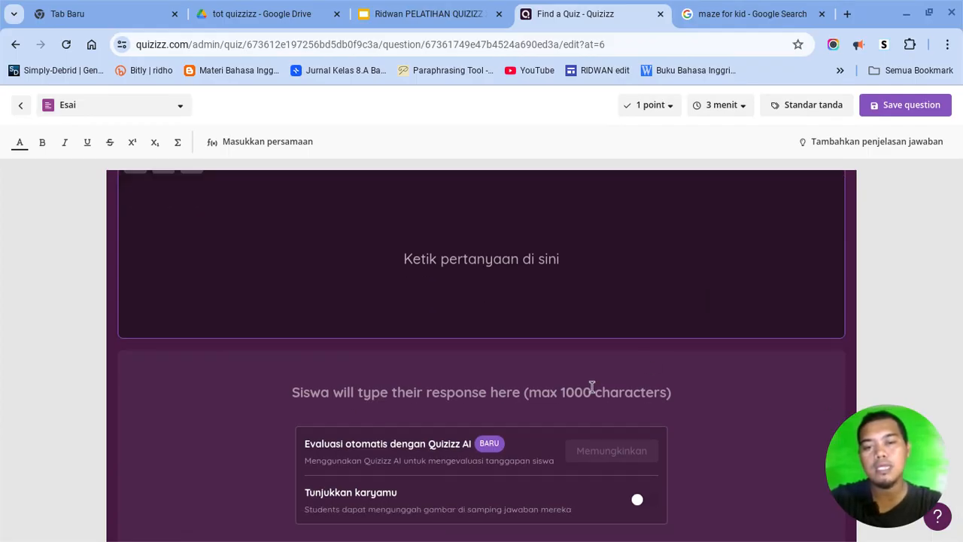
pyautogui.click(624, 395)
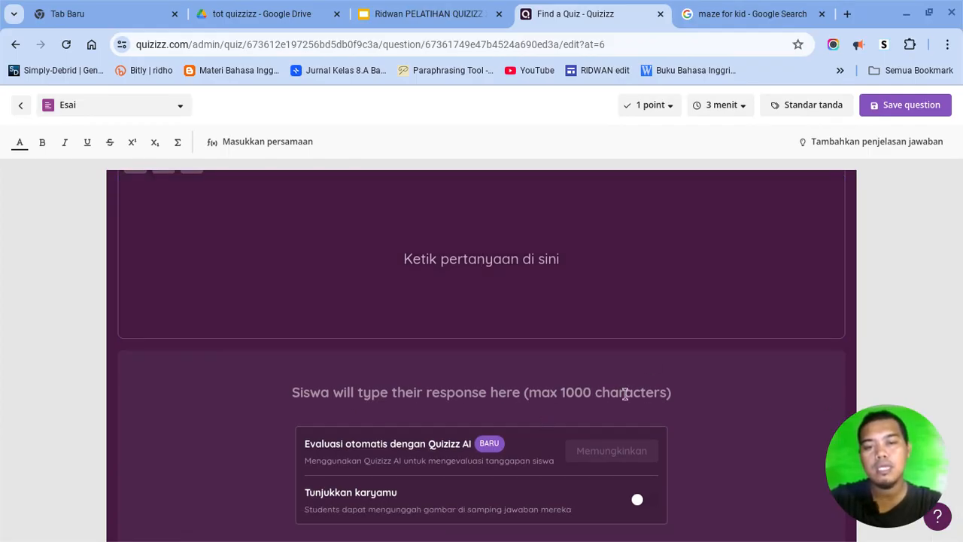
pyautogui.scroll(-1, 747, 409)
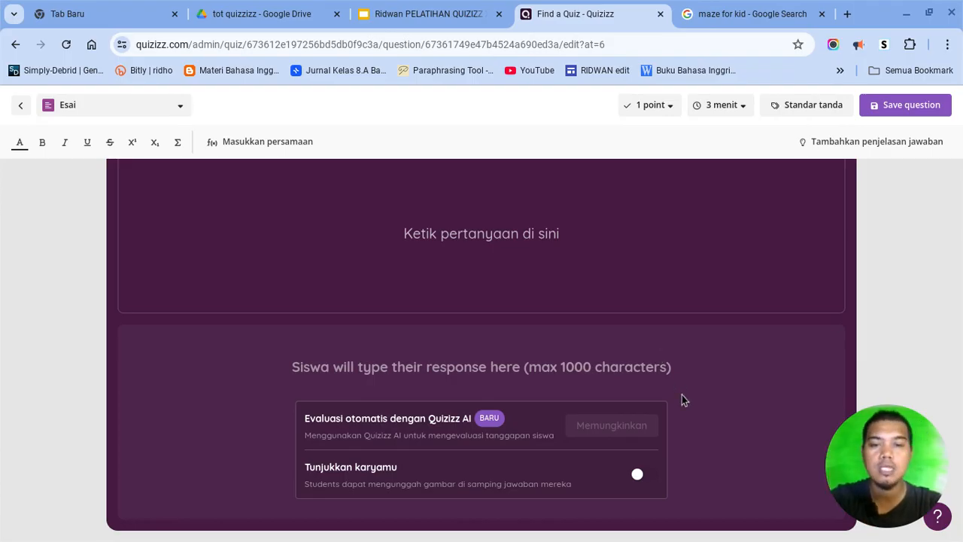
pyautogui.scroll(1, 681, 397)
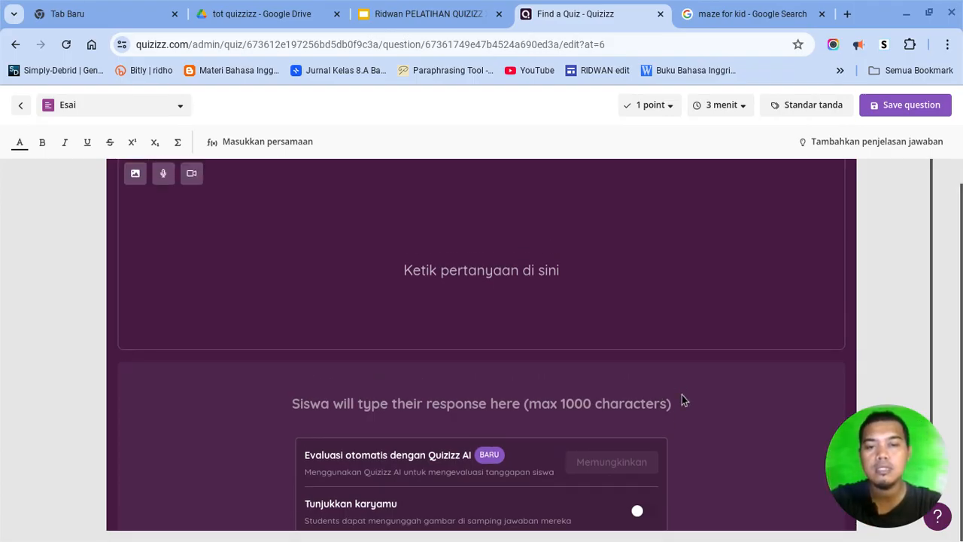
pyautogui.scroll(1, 681, 397)
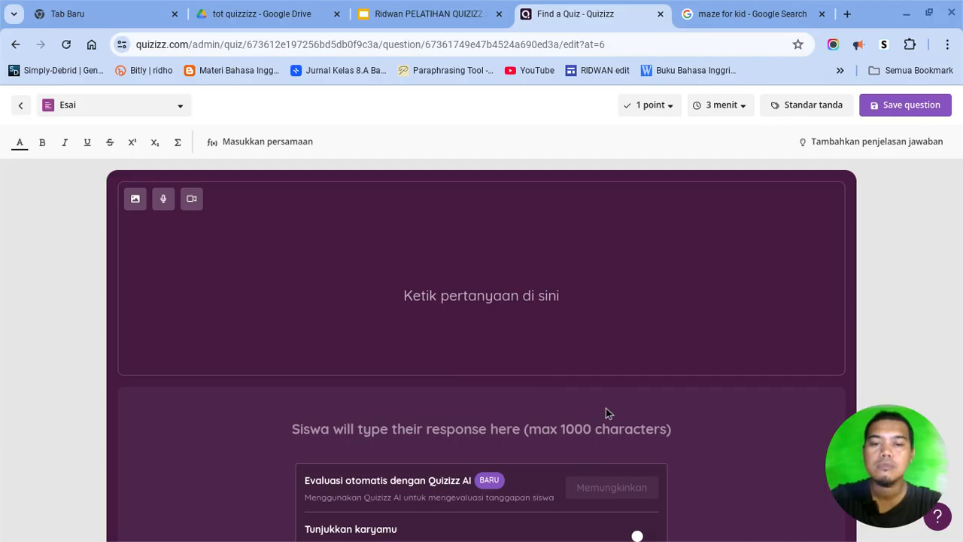
pyautogui.scroll(-1, 644, 441)
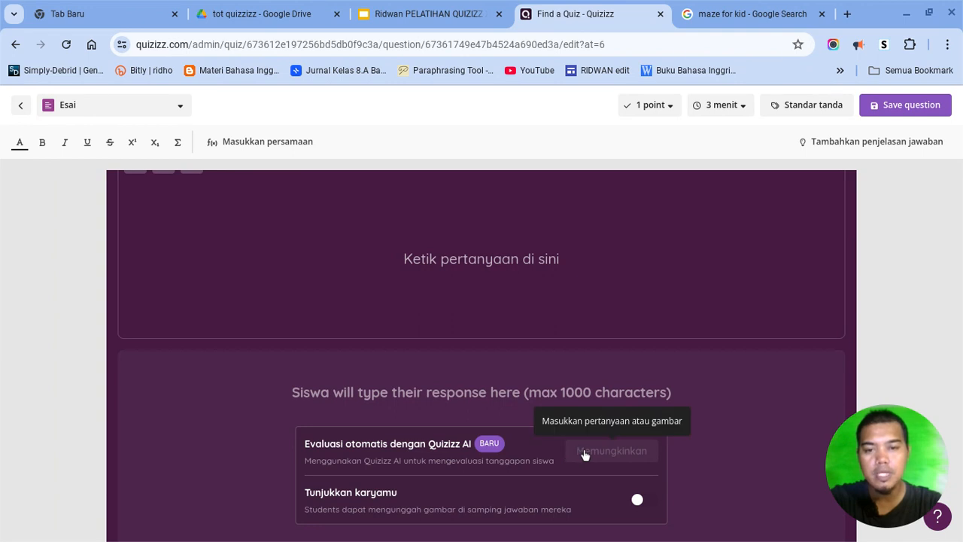
pyautogui.click(530, 259)
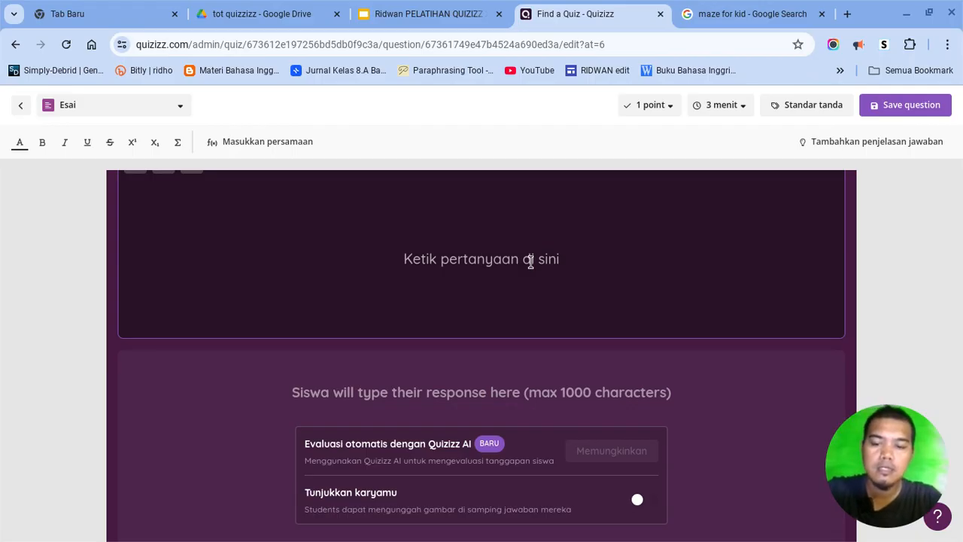
pyautogui.write('B')
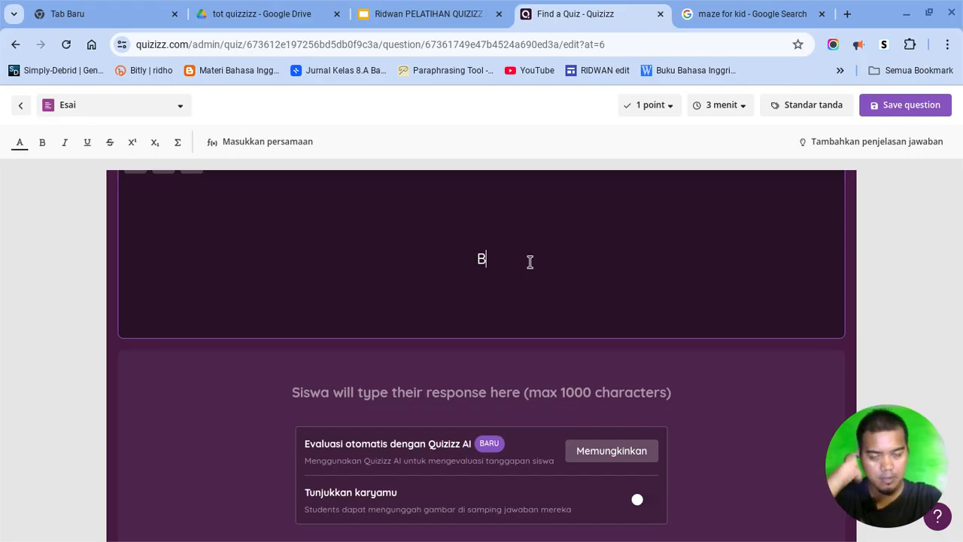
pyautogui.press('BackSpace')
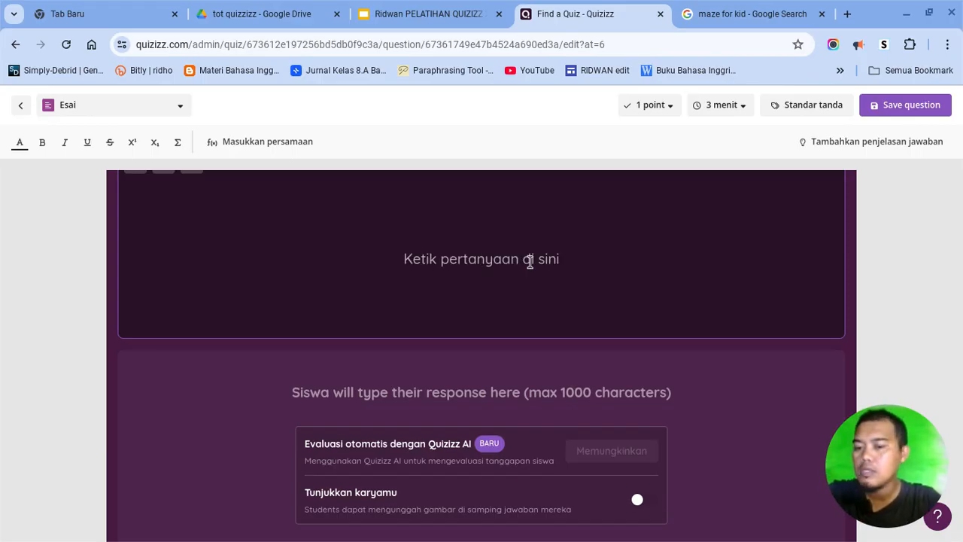
pyautogui.write('U')
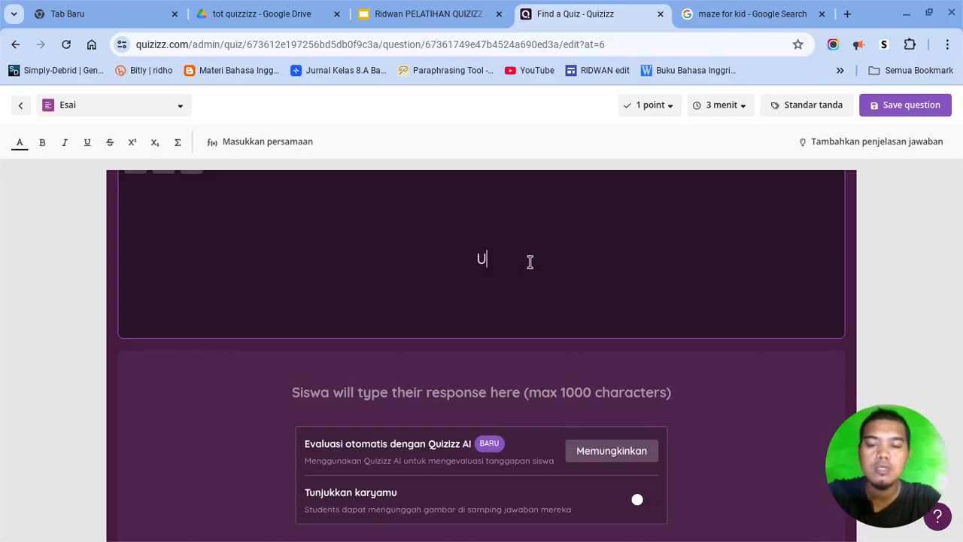
pyautogui.press('BackSpace')
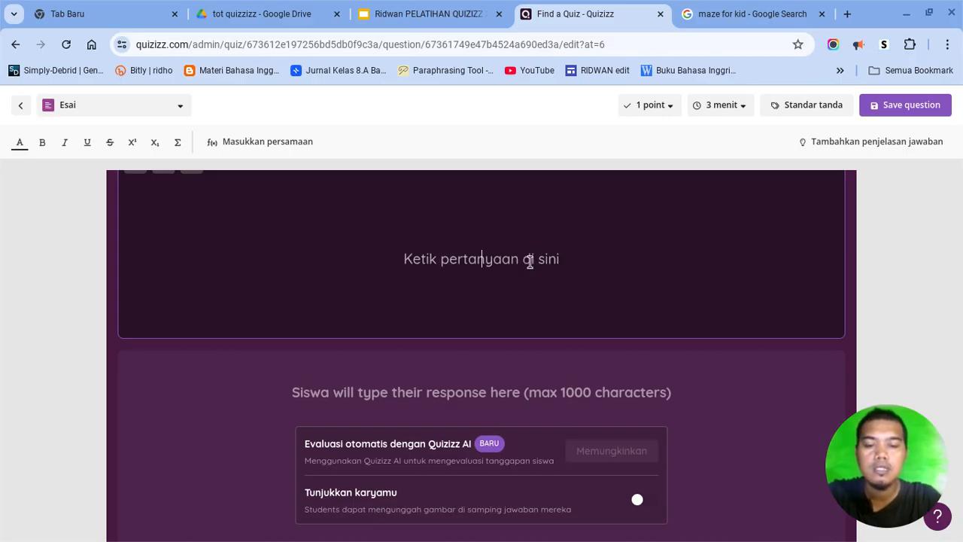
pyautogui.write('je')
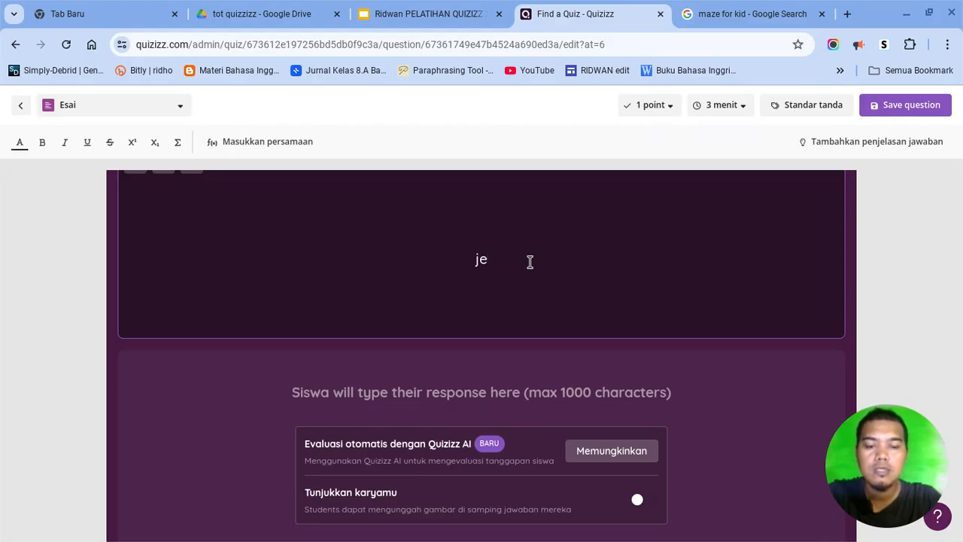
pyautogui.write('la')
pyautogui.press('BackSpace')
pyautogui.press('BackSpace')
pyautogui.press('BackSpace')
pyautogui.press('BackSpace')
# Step: Replace the placeholder text of the Esai question with "Sebutkan sila pertama"
pyautogui.write('S')
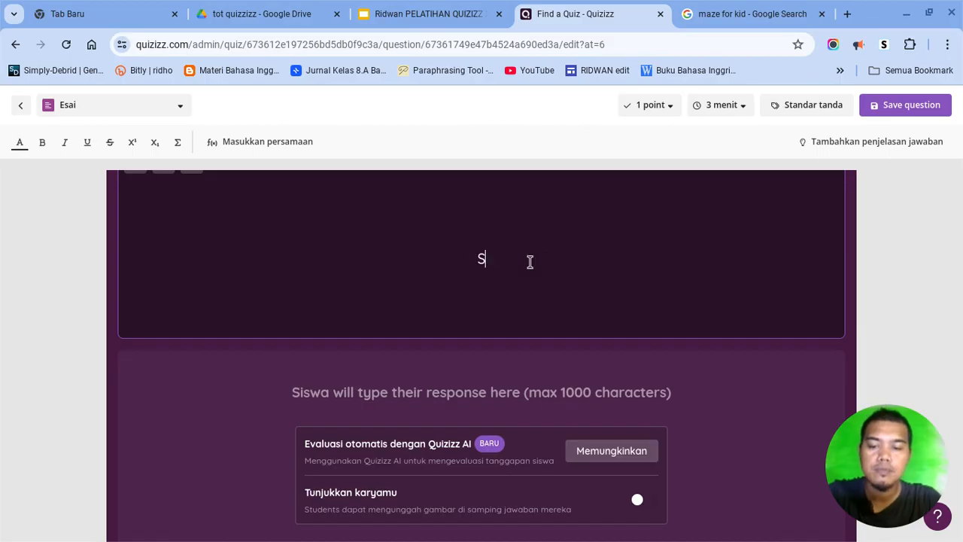
pyautogui.write('ebutkan ')
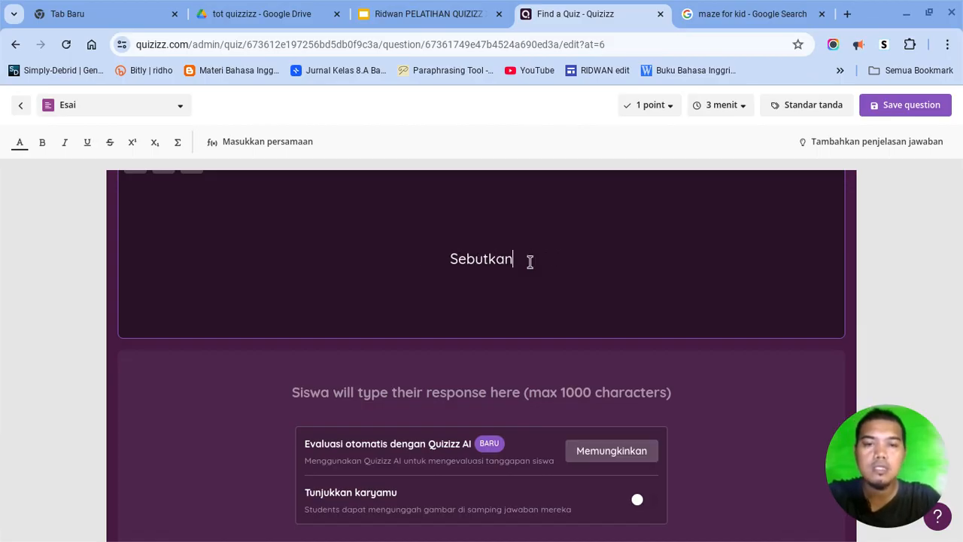
pyautogui.write('sila ')
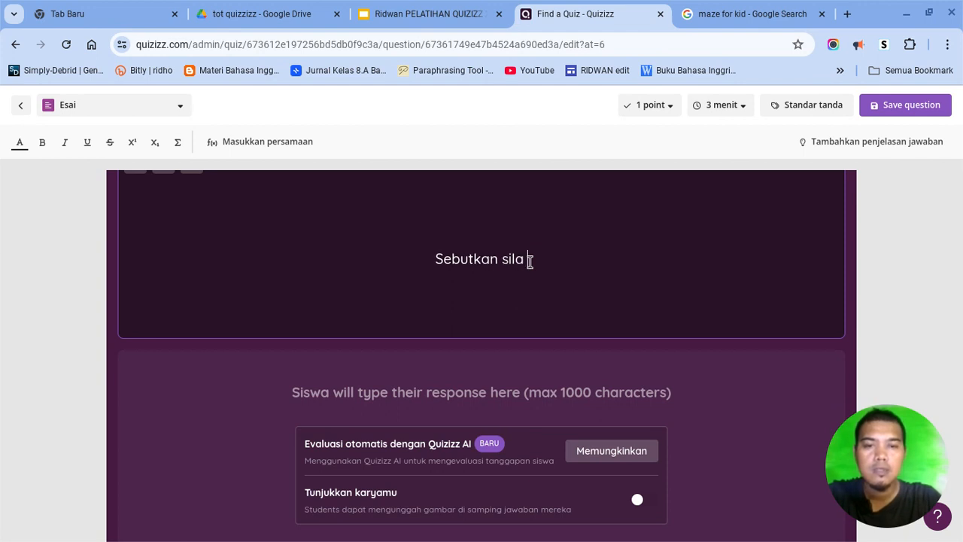
pyautogui.write('pert')
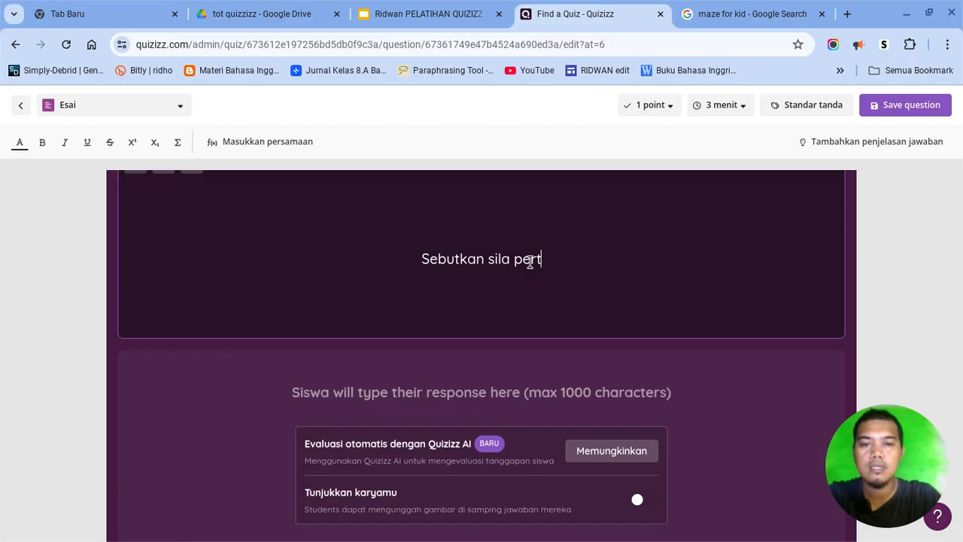
pyautogui.write('ama')
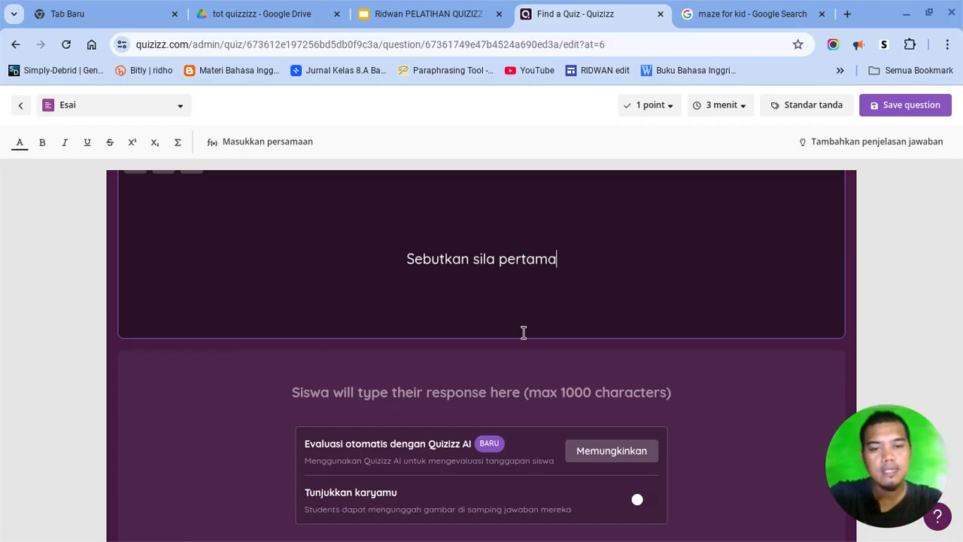
# Step: Open the AI evaluation setup and enter the criterion "1. apabila siswa menulis jawaban yang benar yaitu: ketuhanan yang maha esa, siswa mendapatkan poin 5"
pyautogui.click(600, 451)
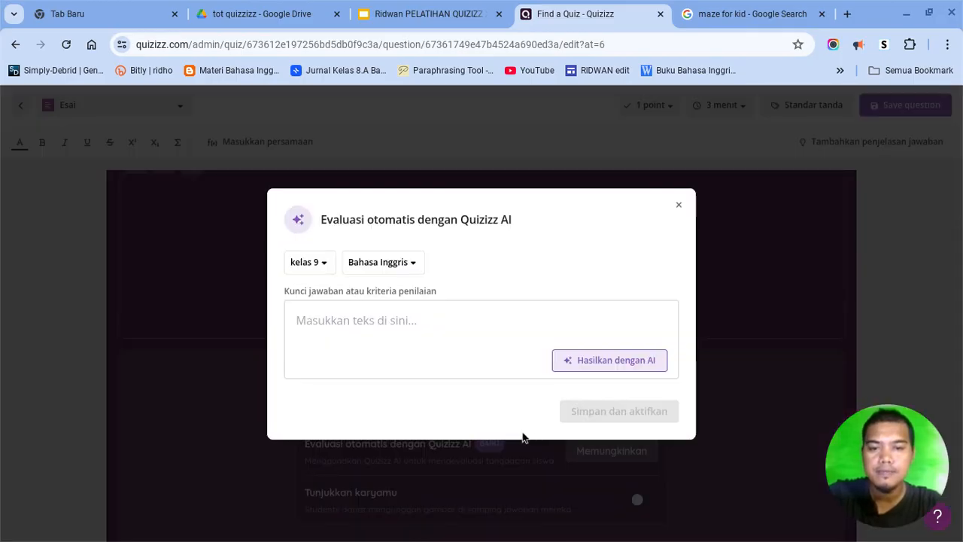
pyautogui.click(413, 310)
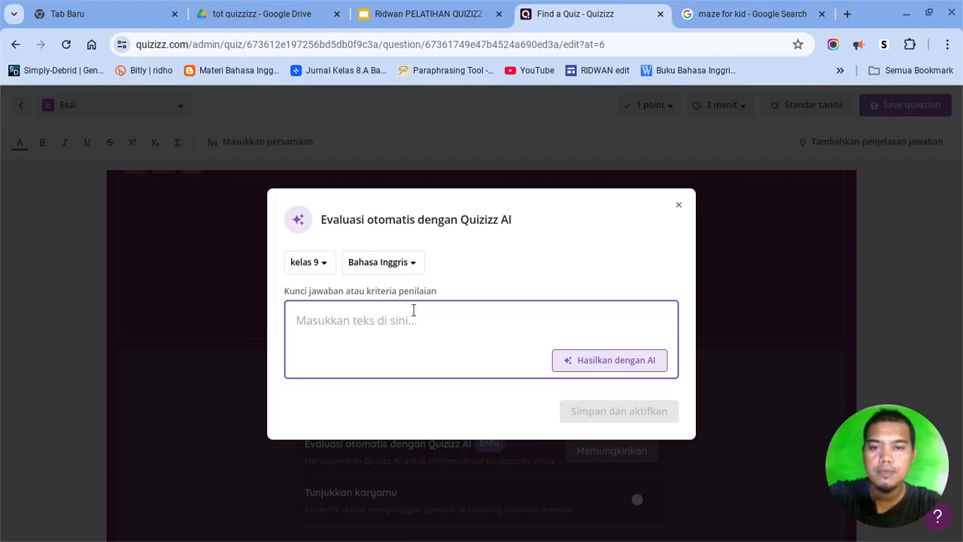
pyautogui.write('apabila siswa ')
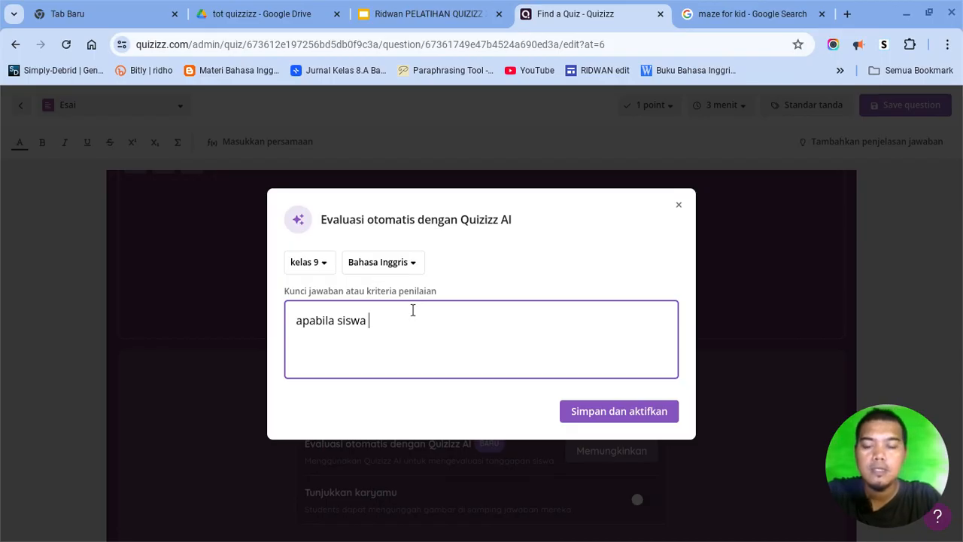
pyautogui.write('menulis')
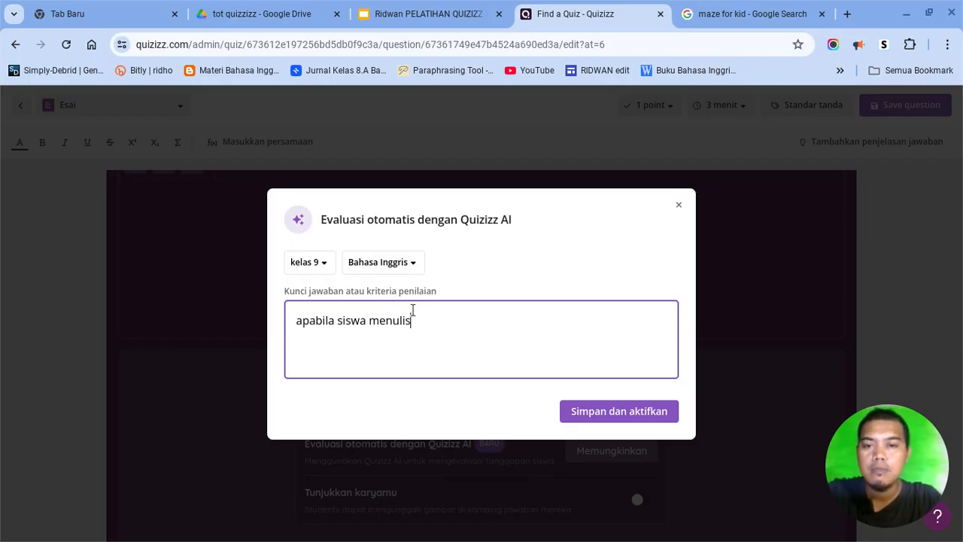
pyautogui.write(' ja')
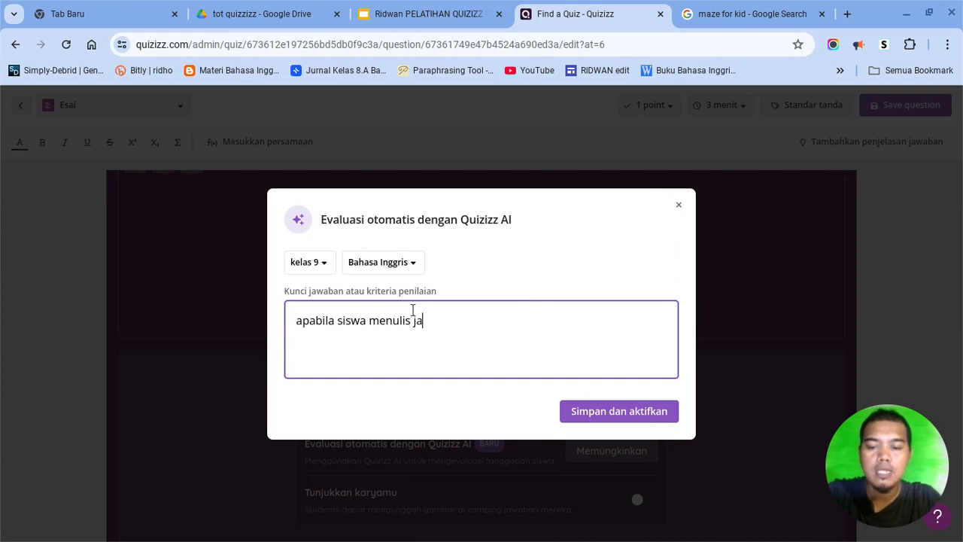
pyautogui.write('waban yang benar yait')
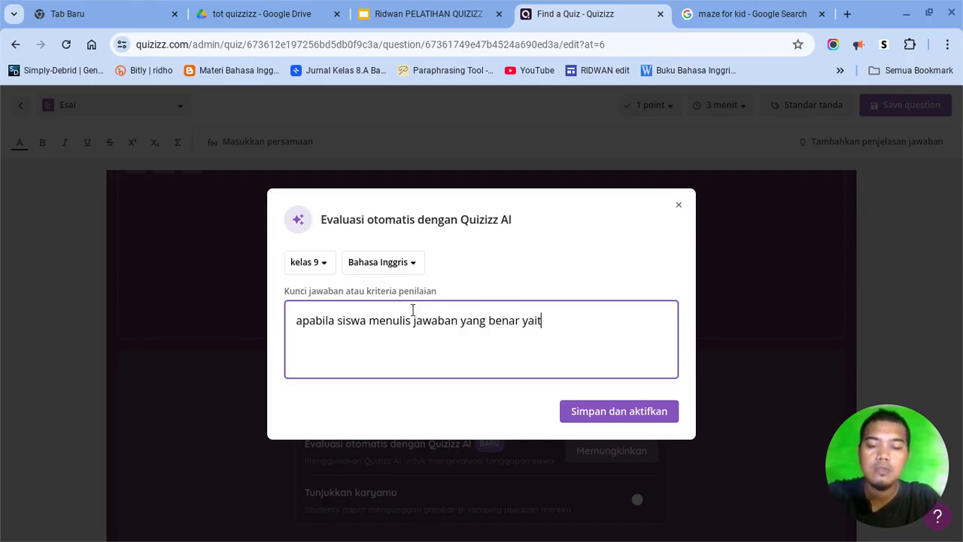
pyautogui.write('u: ')
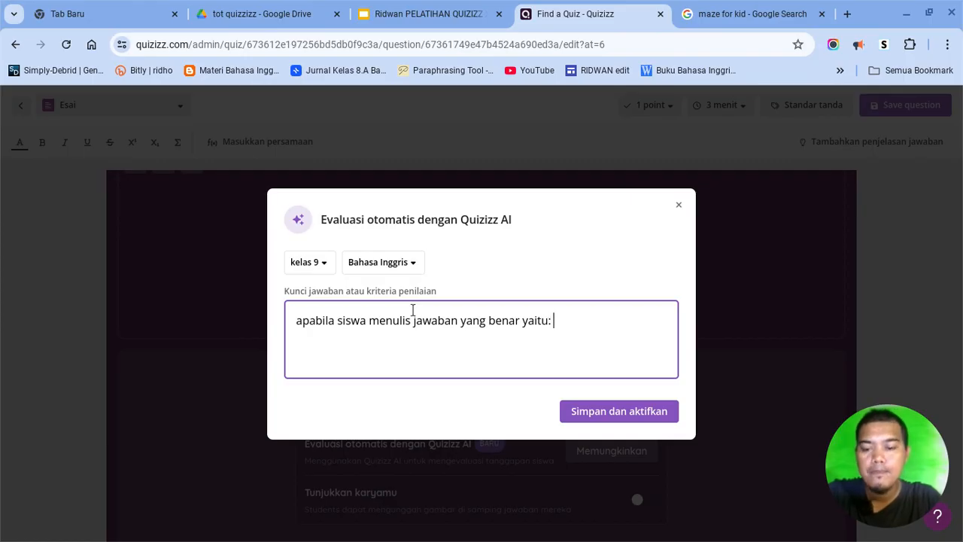
pyautogui.write('ketu')
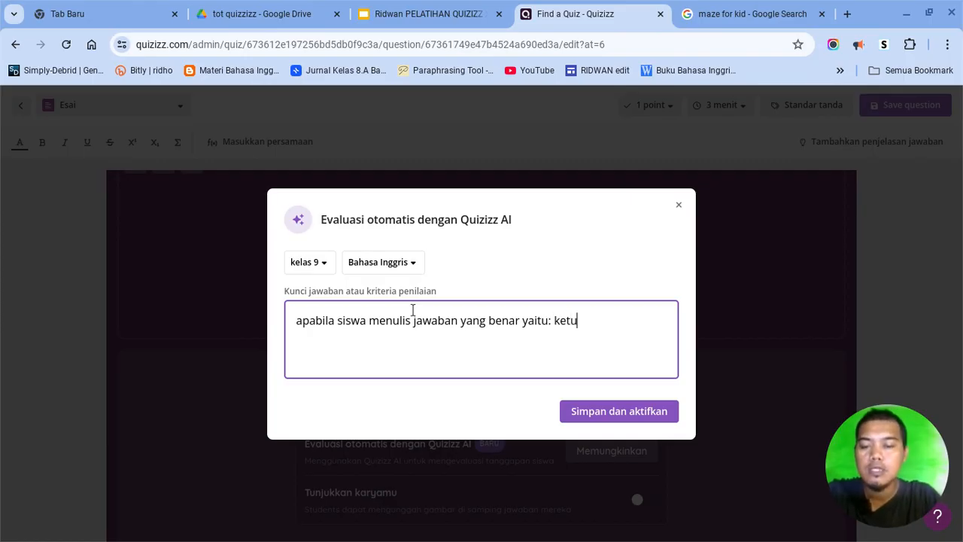
pyautogui.write('han')
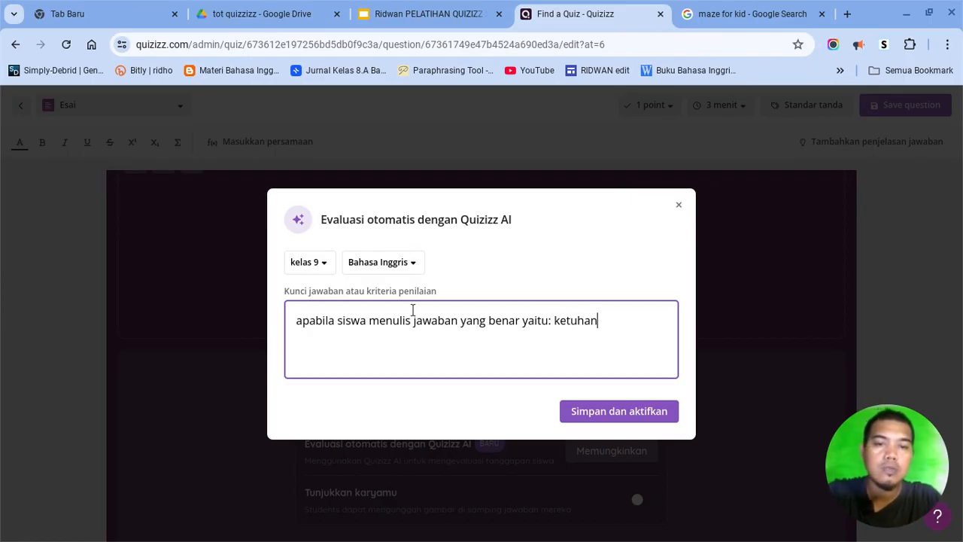
pyautogui.write('an yang ')
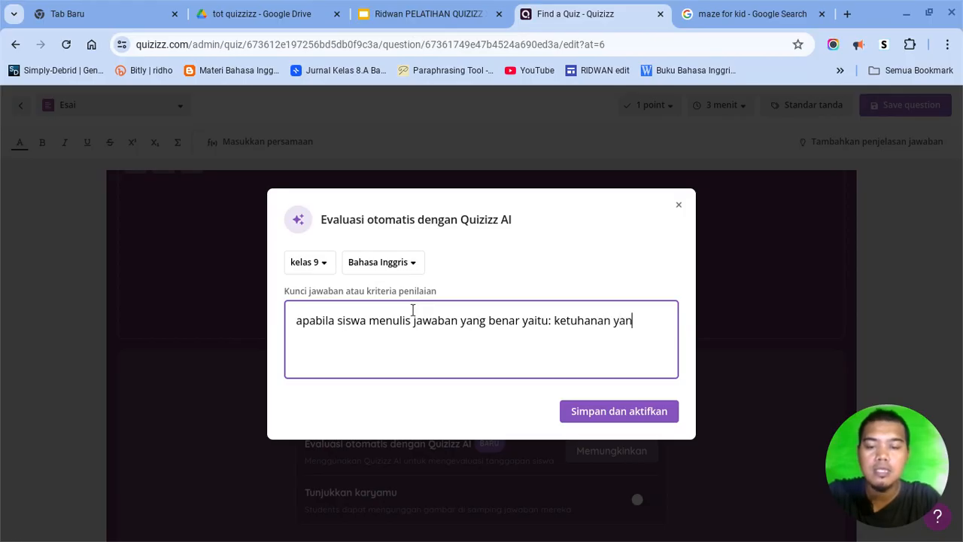
pyautogui.write('maha')
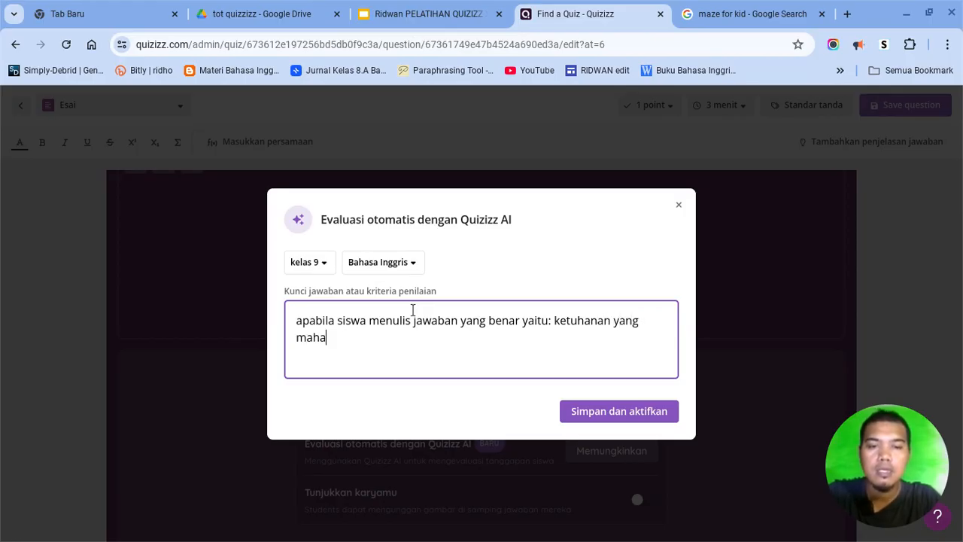
pyautogui.write(' esa')
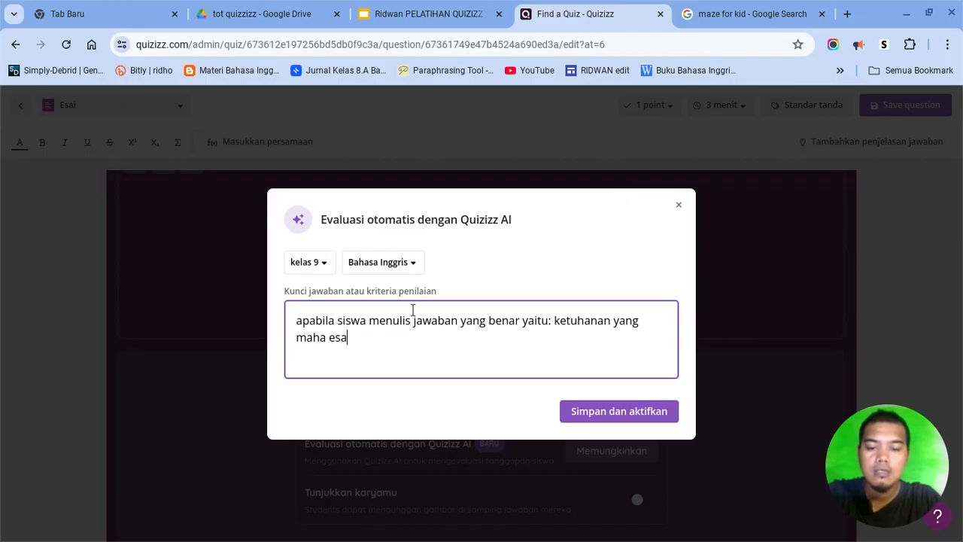
pyautogui.write(', siswa')
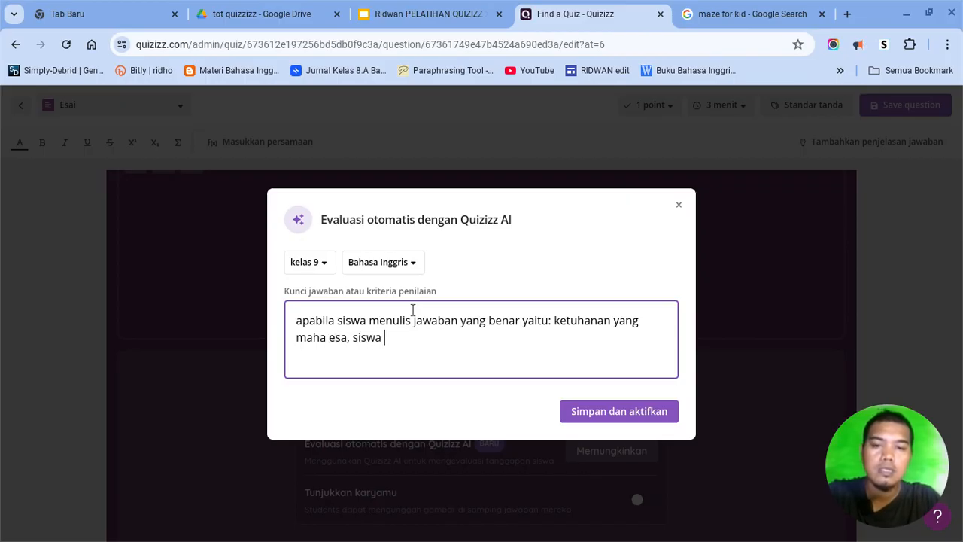
pyautogui.write(' mendapa')
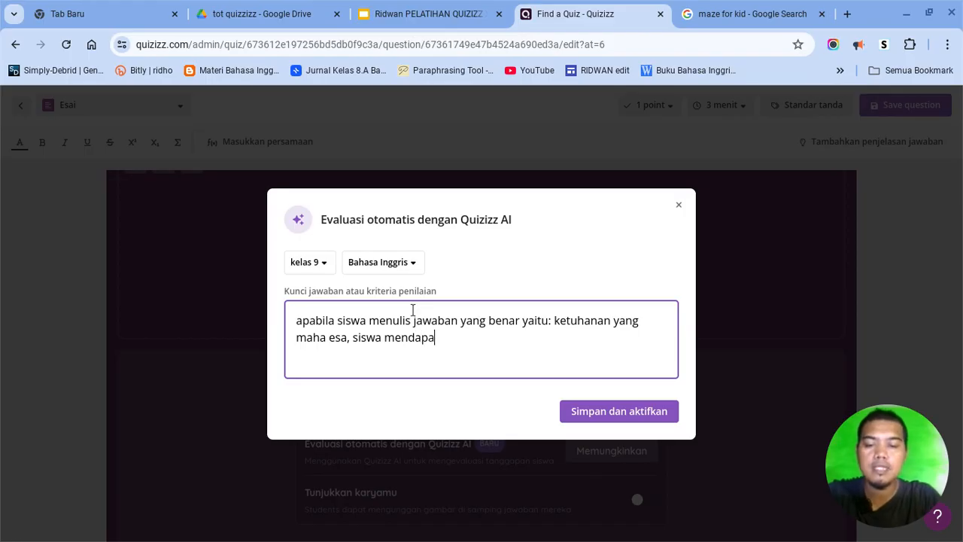
pyautogui.write('tkan p')
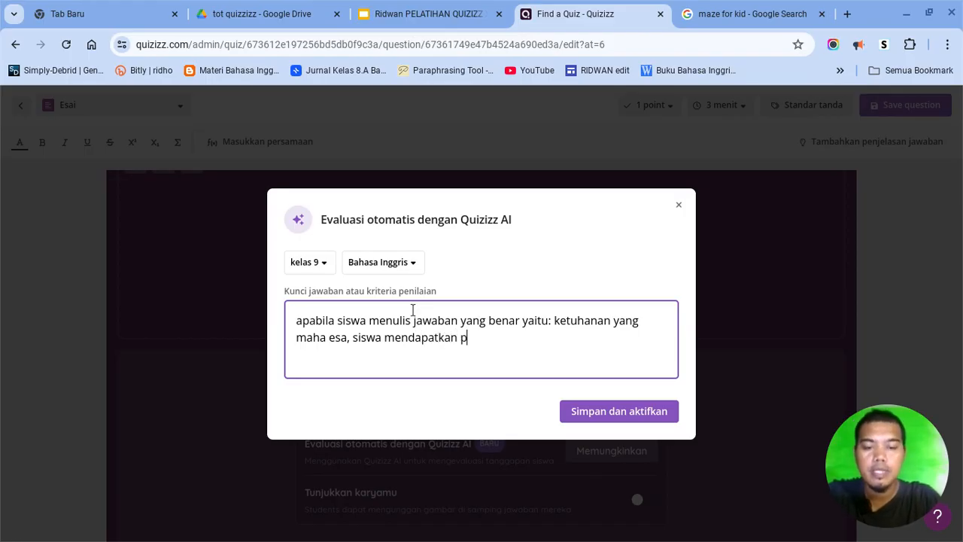
pyautogui.write('oin')
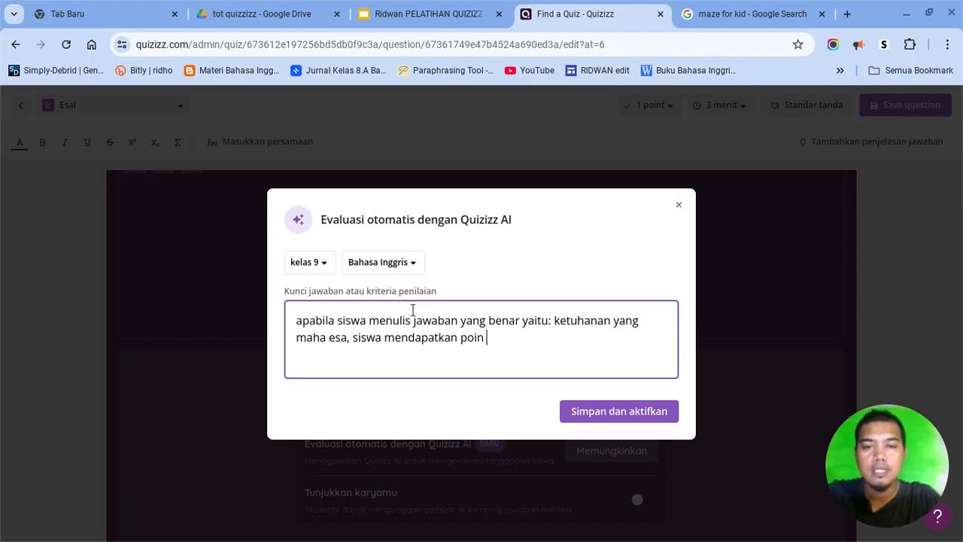
pyautogui.write(' 5')
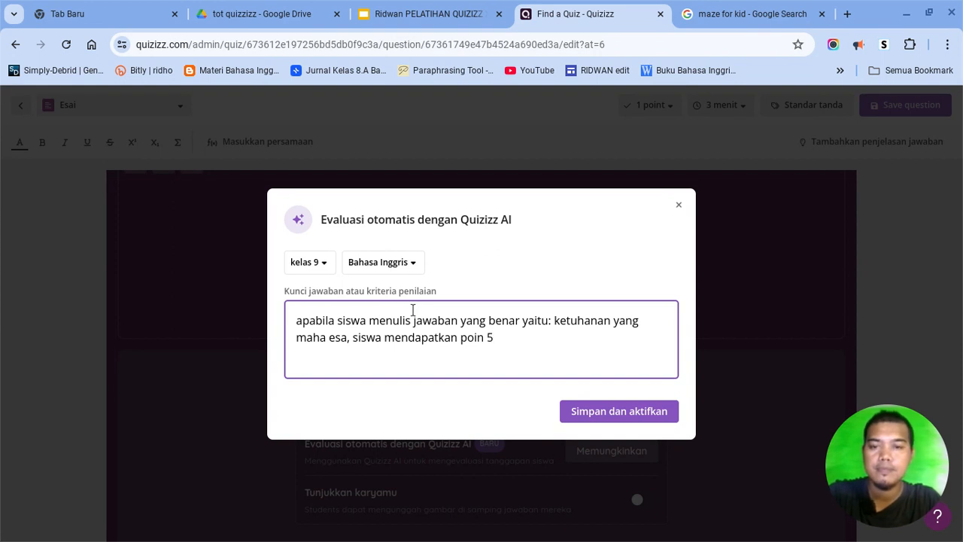
pyautogui.click(295, 320)
pyautogui.write('1.')
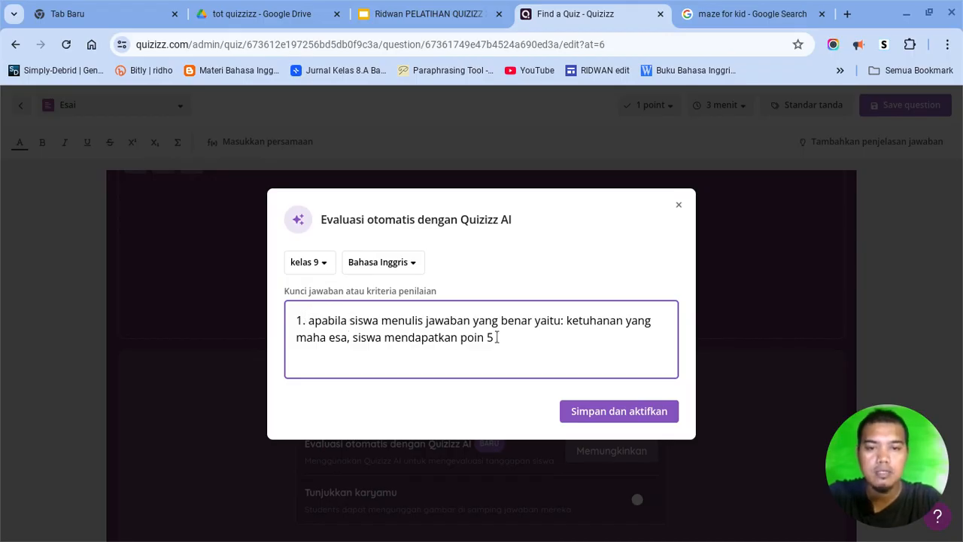
# Step: Add a second grading criterion, "2. apabila jawabannya hampir benar maka poinnya 3", followed by a new line
pyautogui.press('Return')
pyautogui.write('2')
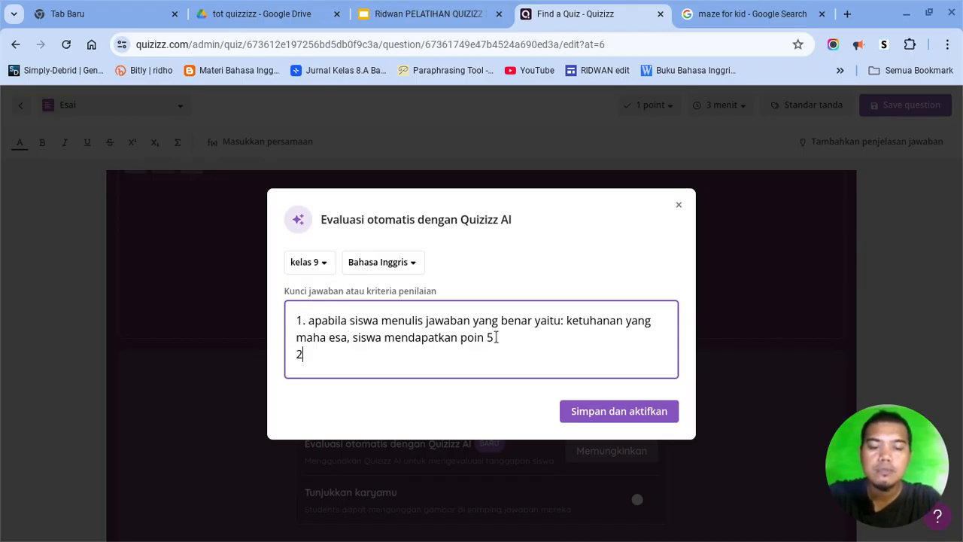
pyautogui.write('. apa')
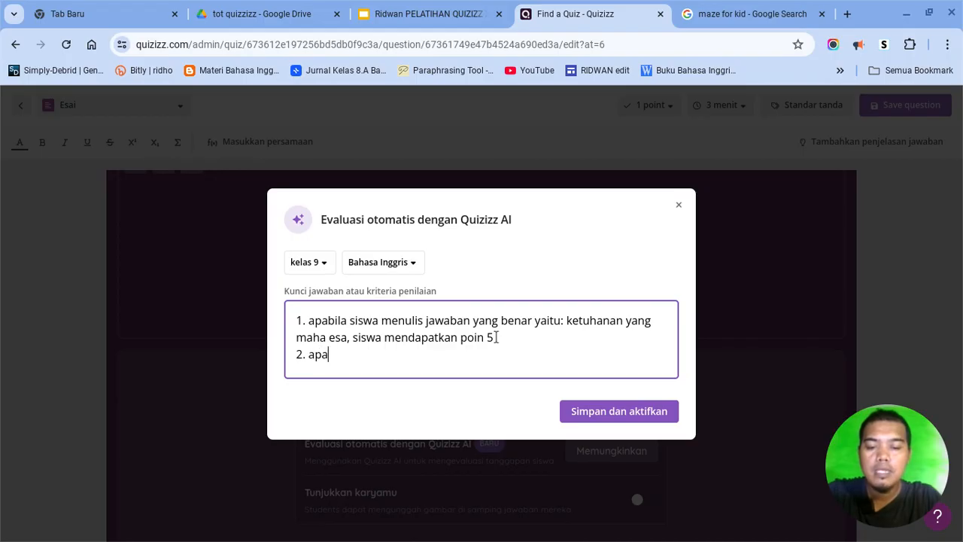
pyautogui.write('bila j')
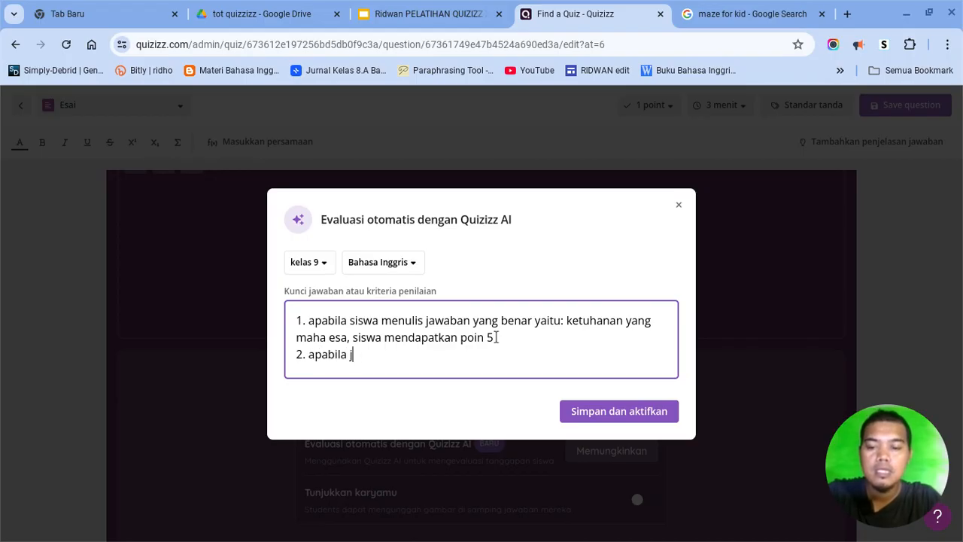
pyautogui.write('awabannya')
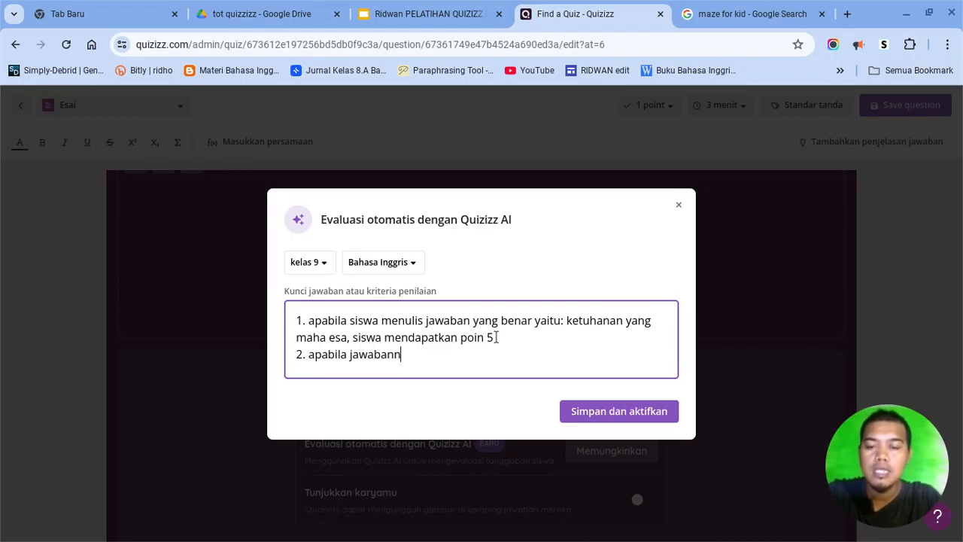
pyautogui.write('ham')
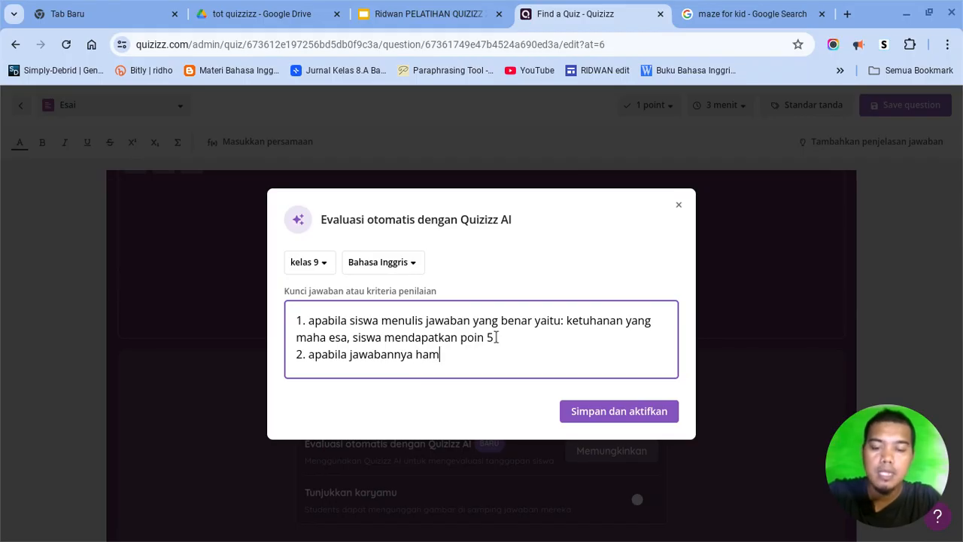
pyautogui.write('pir be')
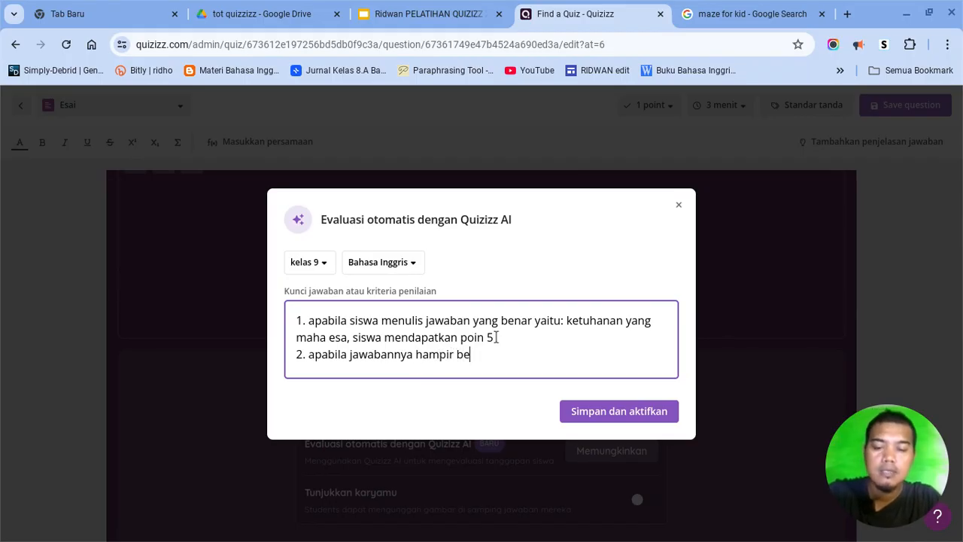
pyautogui.write('nar maka')
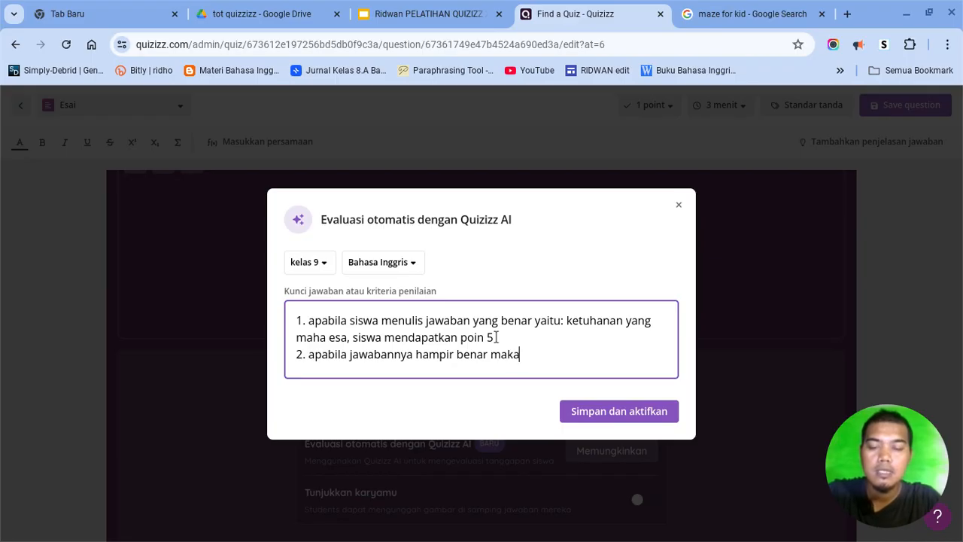
pyautogui.write(' poinnya')
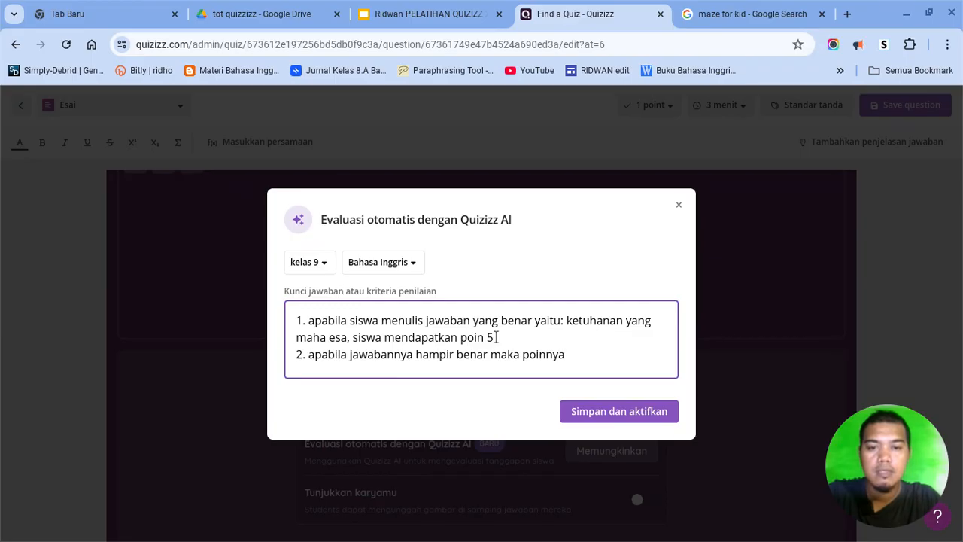
pyautogui.press('BackSpace')
pyautogui.press('BackSpace')
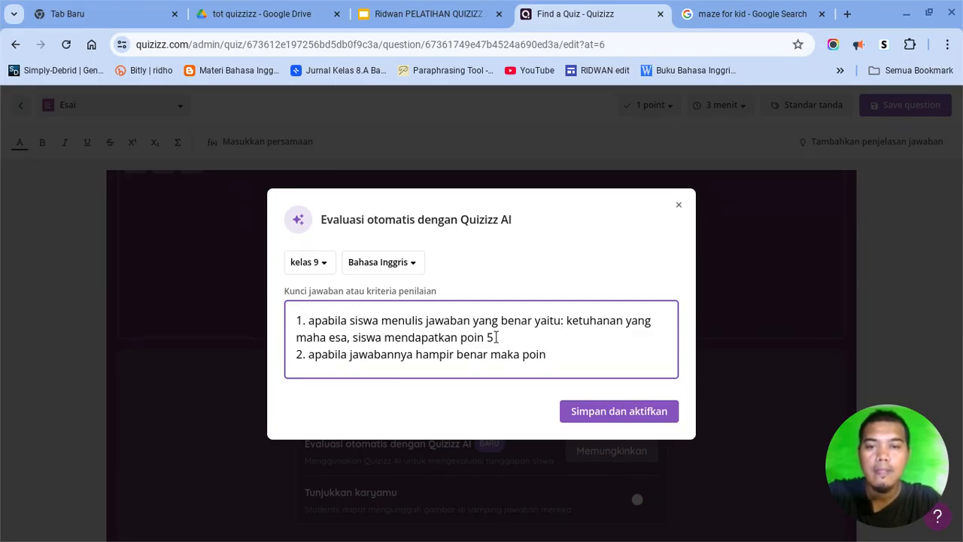
pyautogui.write('nya ')
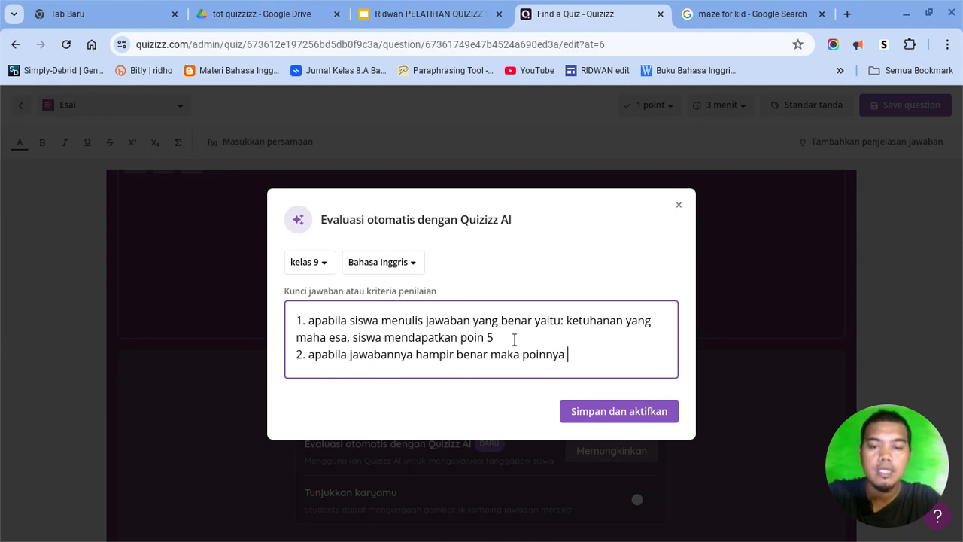
pyautogui.write('3')
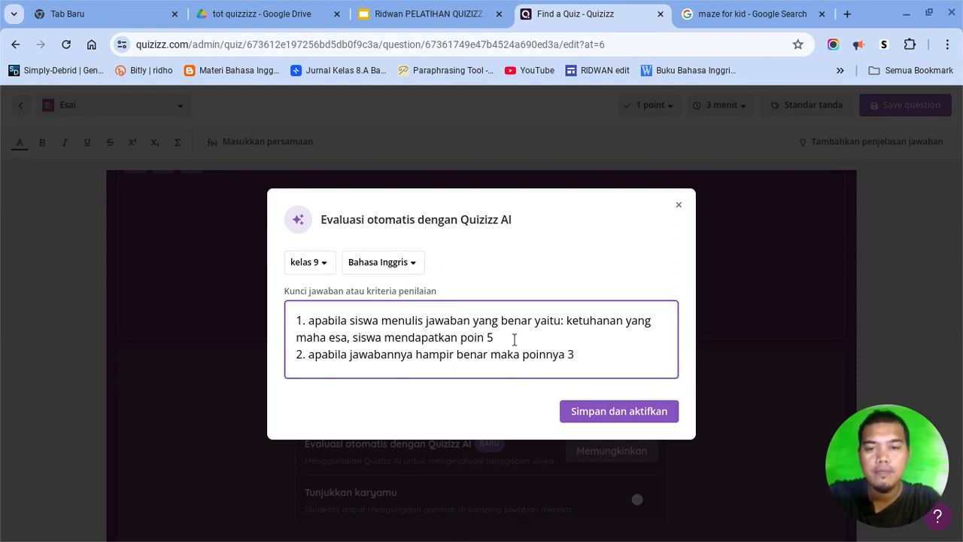
pyautogui.press('Return')
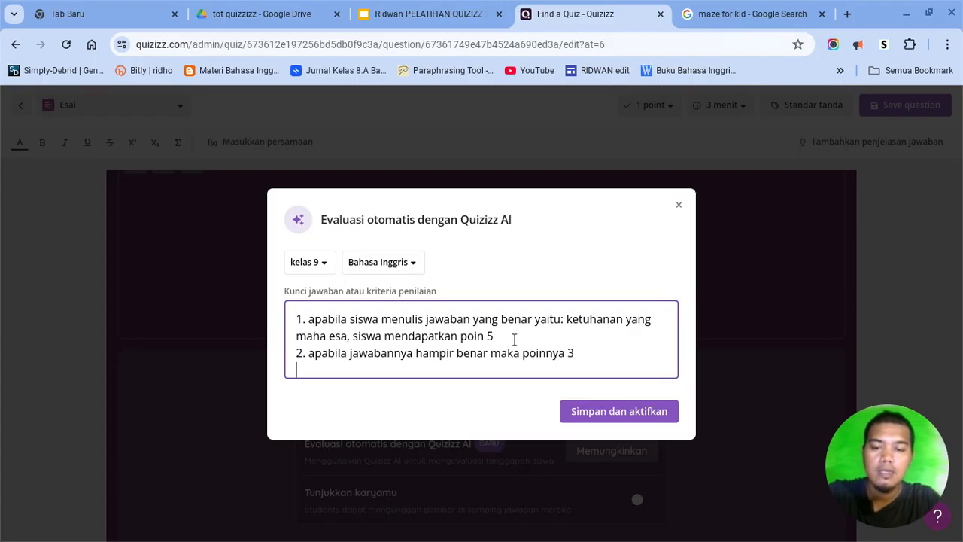
# Step: Add a third grading criterion, "3. apabila kurang benar siswa mendapatkan point 2", followed by a new line
pyautogui.write('3. ')
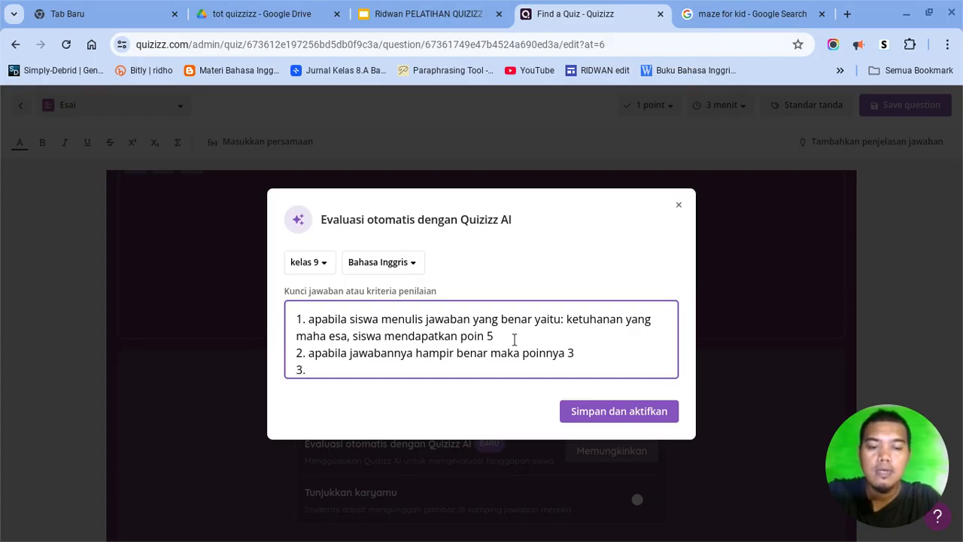
pyautogui.write('apabila ')
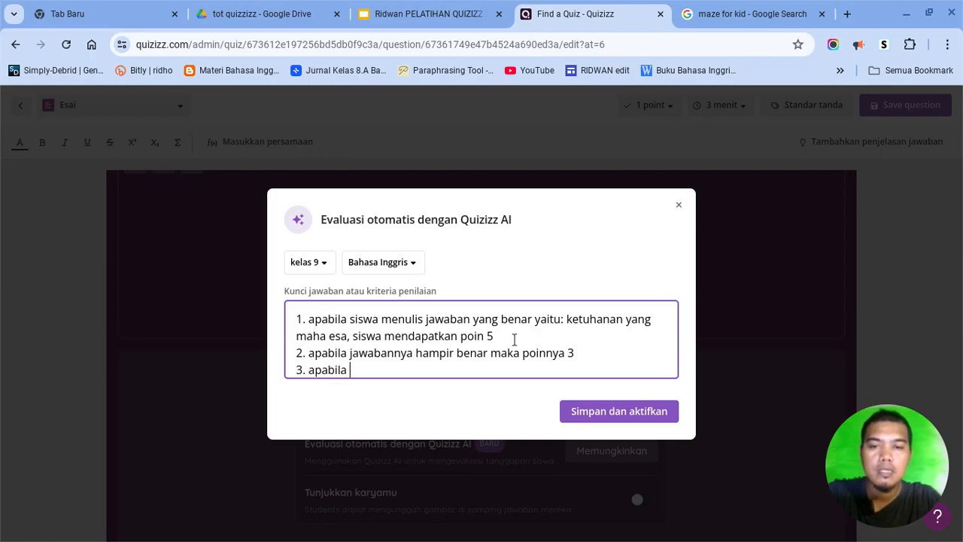
pyautogui.write('kuran')
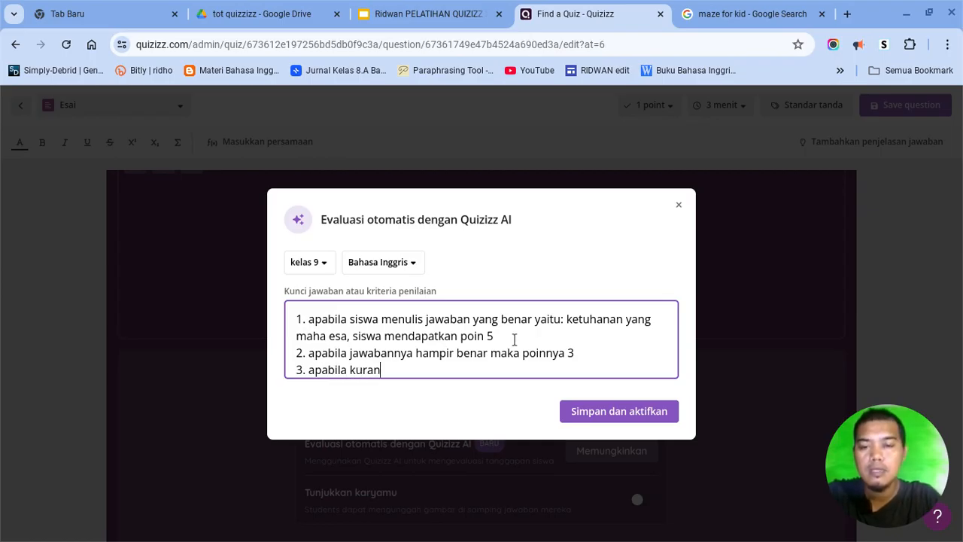
pyautogui.write('g bena')
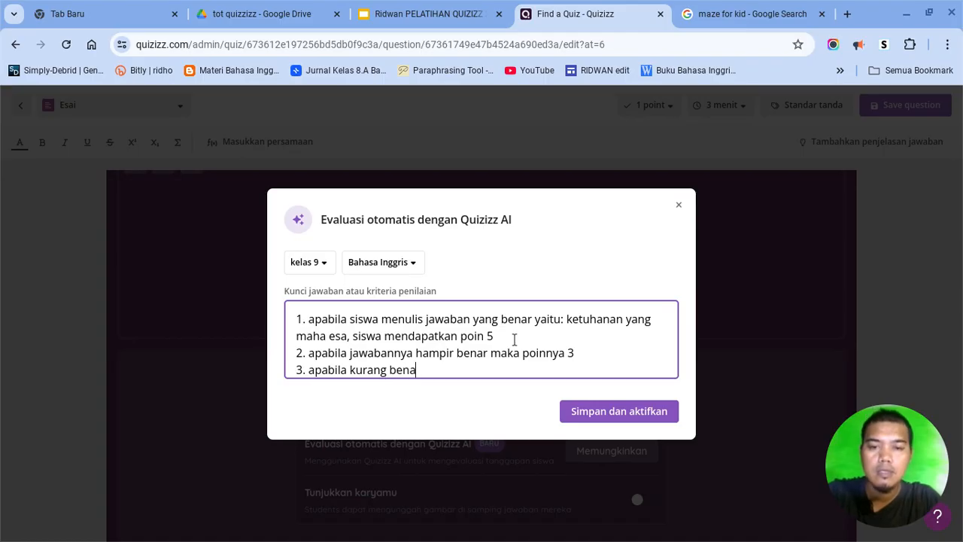
pyautogui.write('r sisw')
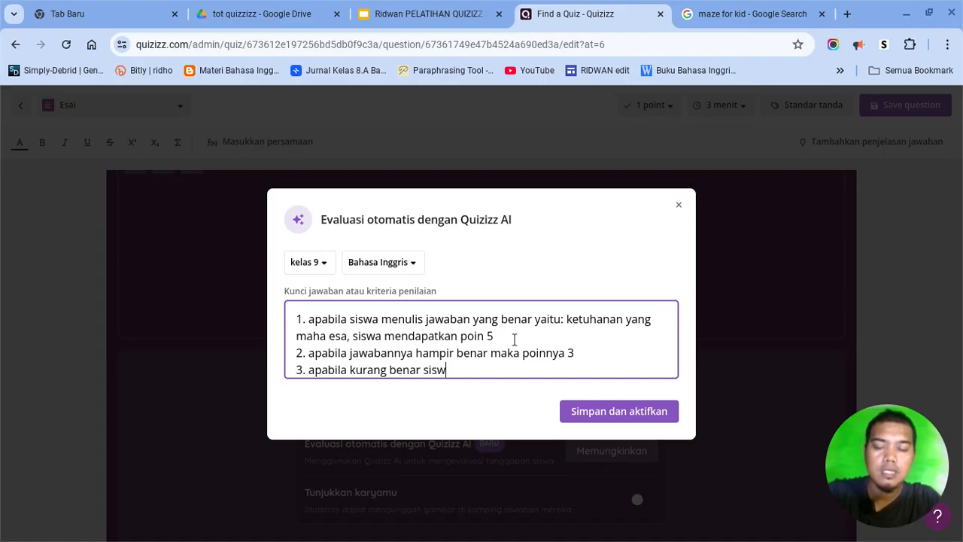
pyautogui.write('a mendapa')
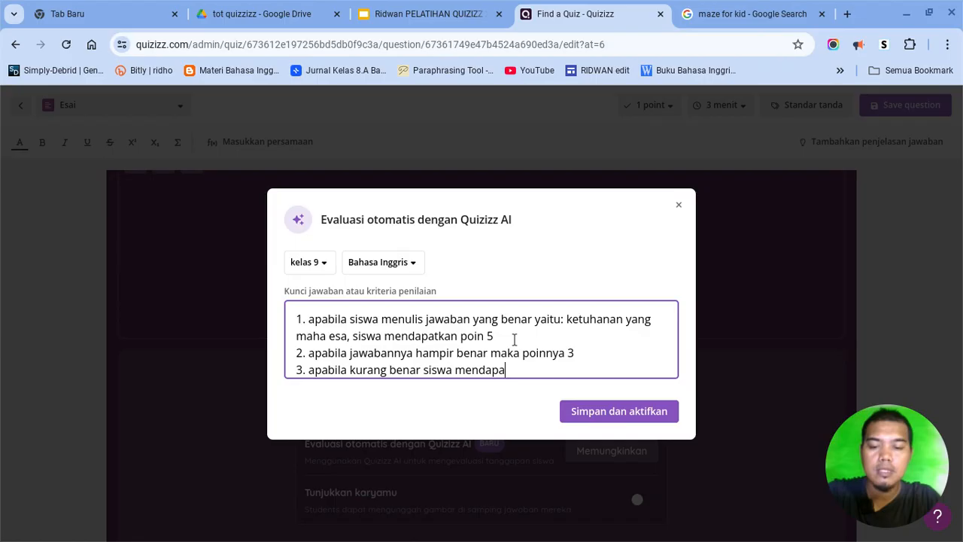
pyautogui.write('tkan po')
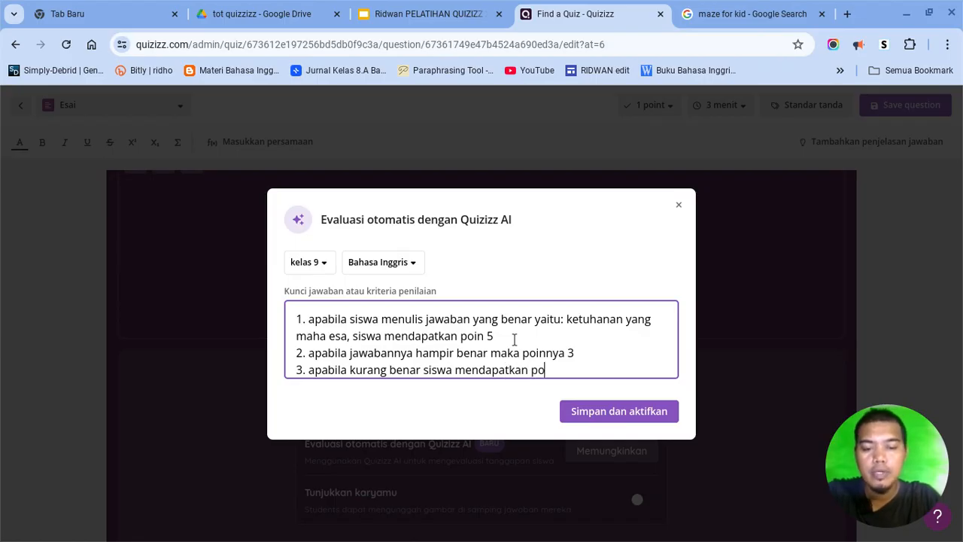
pyautogui.write('int 2')
pyautogui.press('Return')
# Step: Add a fourth grading criterion, "4. apabila jawaban kosong atau sama sekali tidak mendekati benar maka poinnya 0"
pyautogui.write('4. apaib')
pyautogui.press('BackSpace')
pyautogui.press('BackSpace')
pyautogui.press('BackSpace')
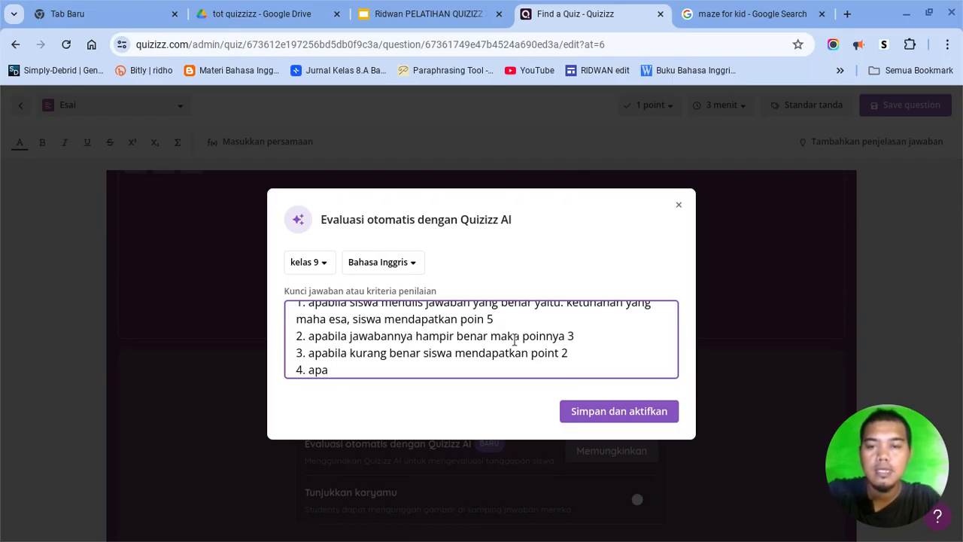
pyautogui.write('abi')
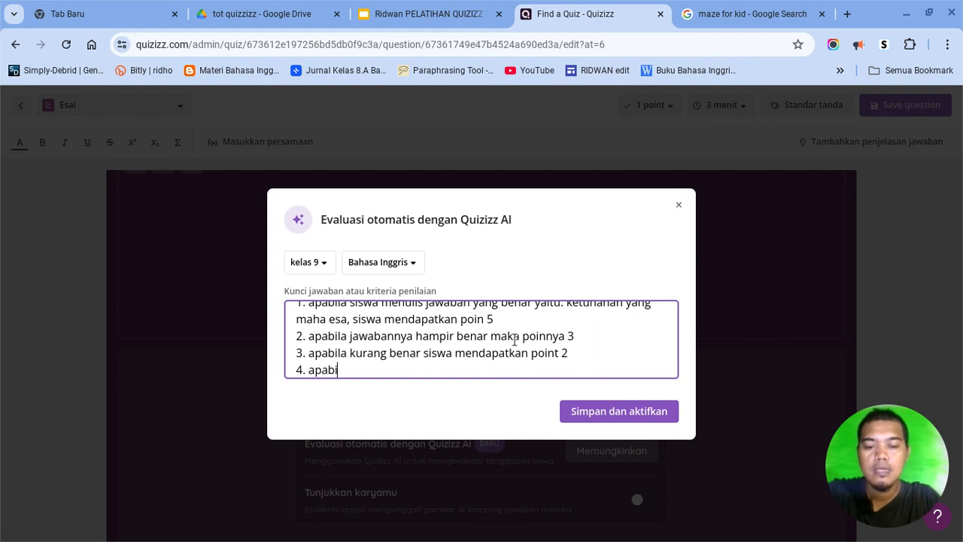
pyautogui.write('la jawa')
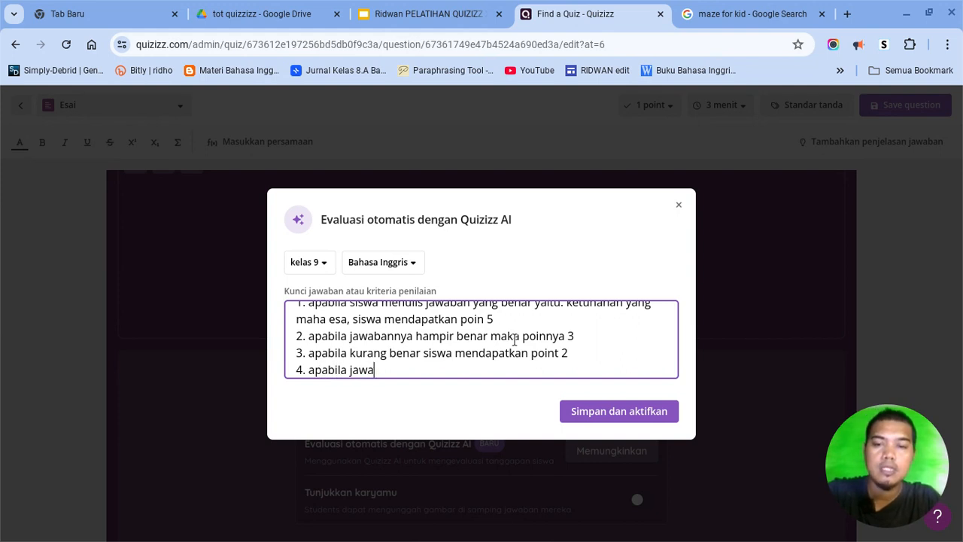
pyautogui.write('ban kosong atau sama se')
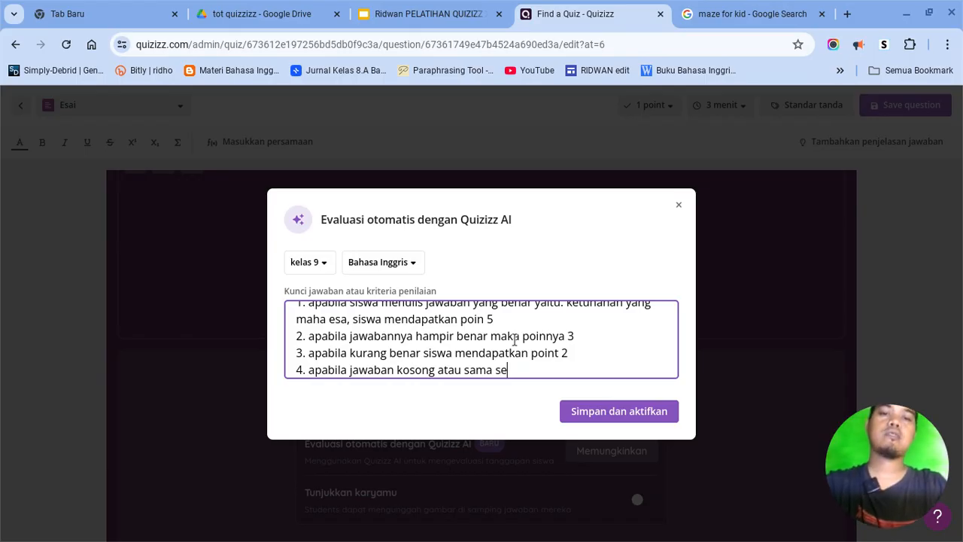
pyautogui.write('kali tidak mendeka')
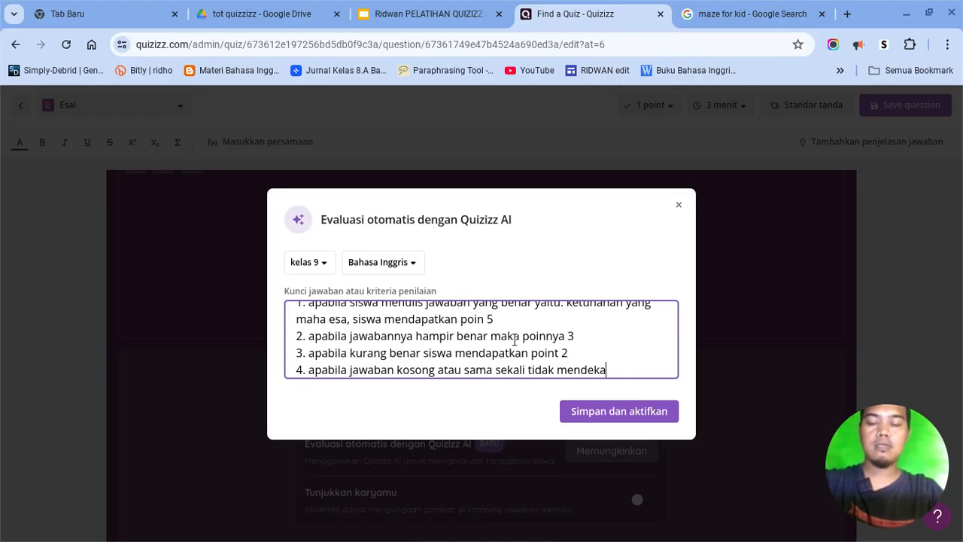
pyautogui.write('ti benar maka')
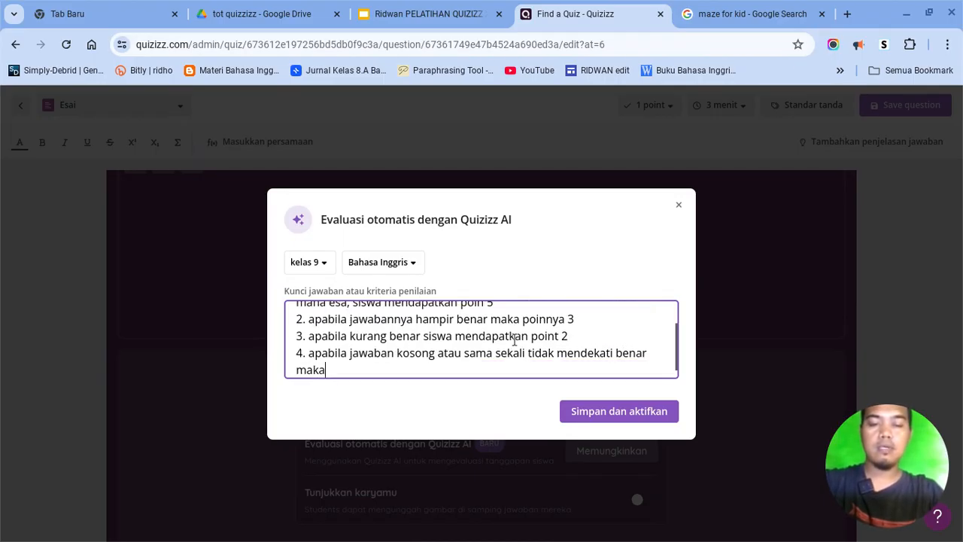
pyautogui.write(' poinnya 0')
# Step: Review the four grading criteria, and save and activate the automatic AI evaluation for the Esai question
pyautogui.scroll(1, 514, 340)
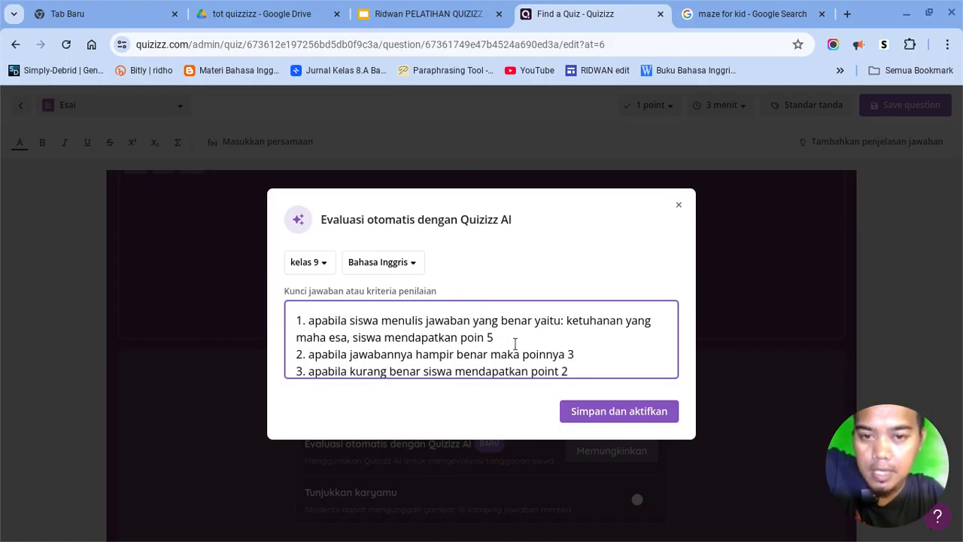
pyautogui.scroll(-1, 514, 344)
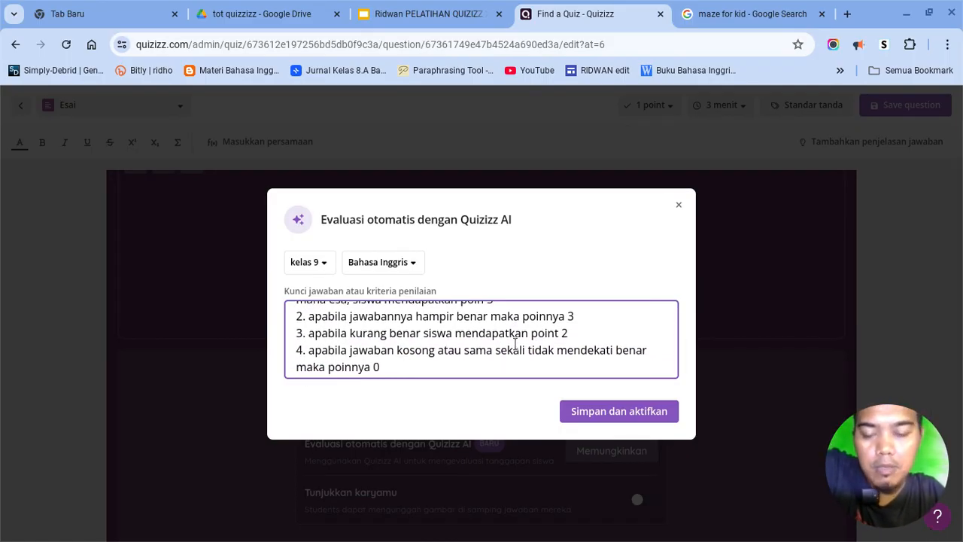
pyautogui.scroll(1, 515, 344)
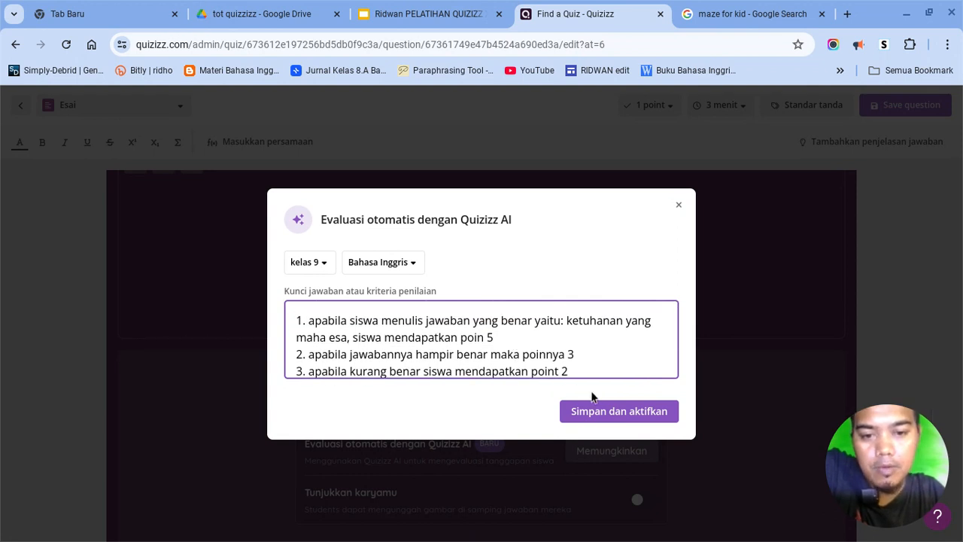
pyautogui.click(596, 413)
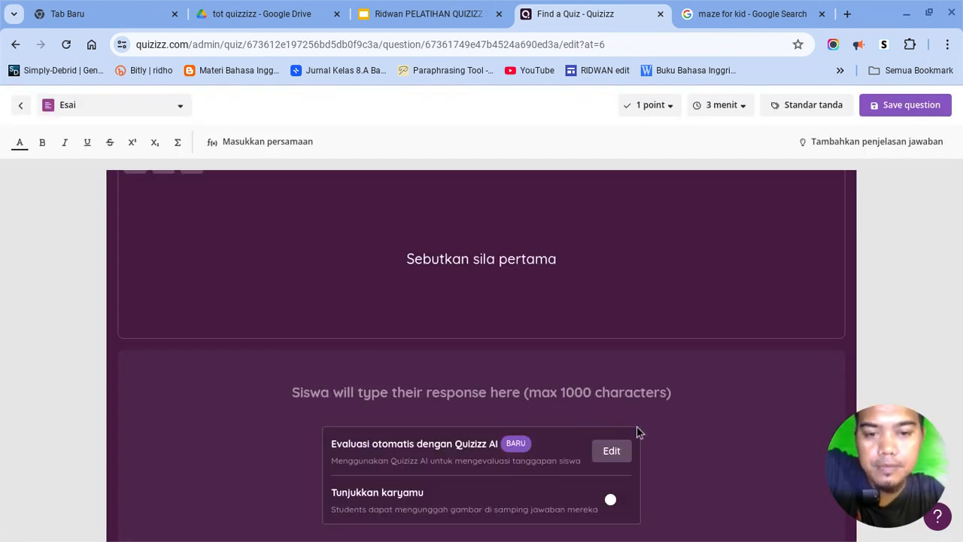
# Step: Check the Esai question "Sebutkan sila pertama" and its response options, save it, and look through the quiz's question list
pyautogui.scroll(-1, 637, 427)
pyautogui.scroll(1, 636, 427)
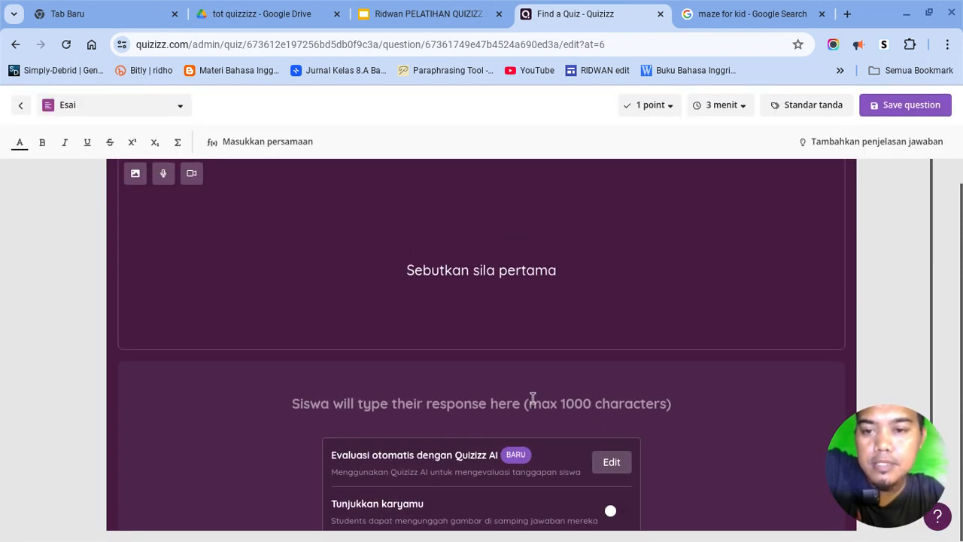
pyautogui.click(582, 296)
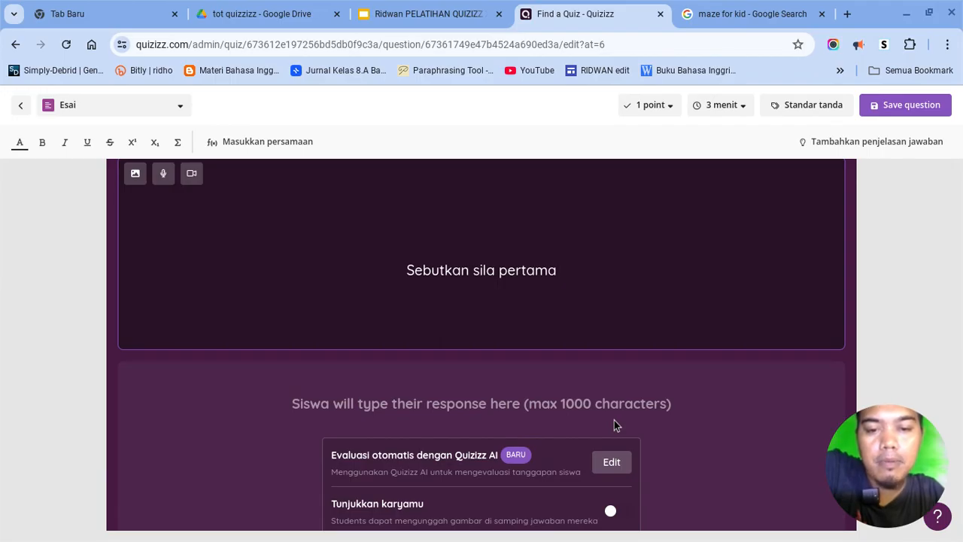
pyautogui.scroll(-1, 613, 420)
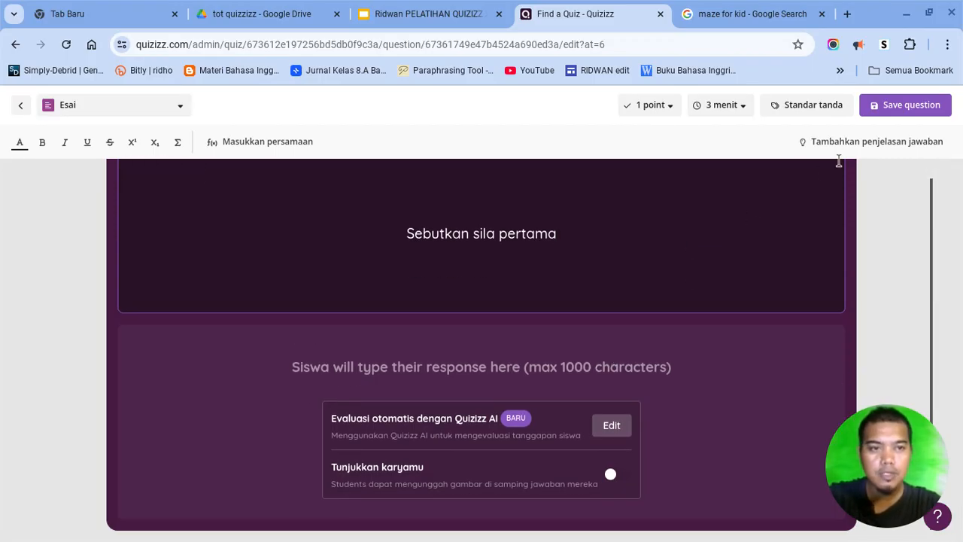
pyautogui.click(912, 105)
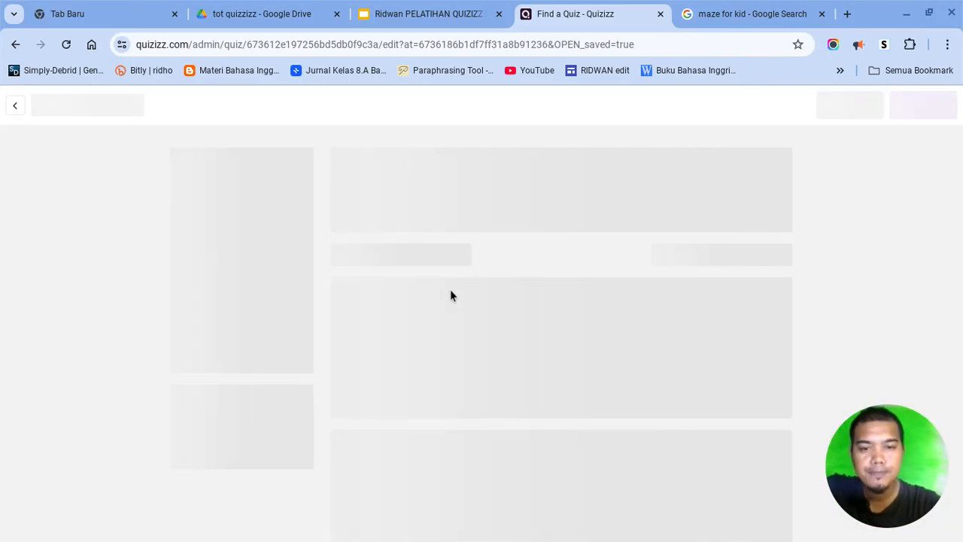
pyautogui.scroll(-10, 449, 295)
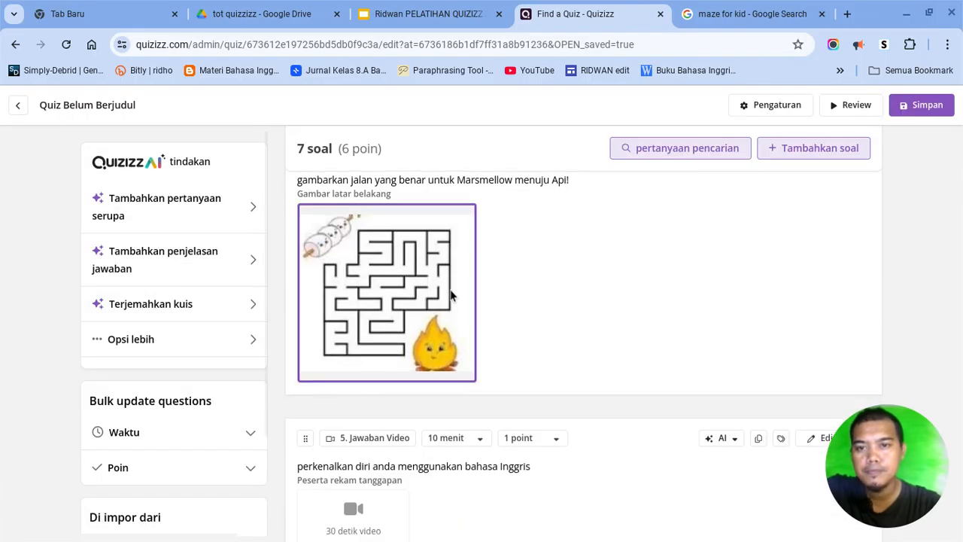
# Step: Add a new Jawaban Audio question after the last question of the quiz
pyautogui.scroll(-4, 450, 294)
pyautogui.scroll(-2, 450, 295)
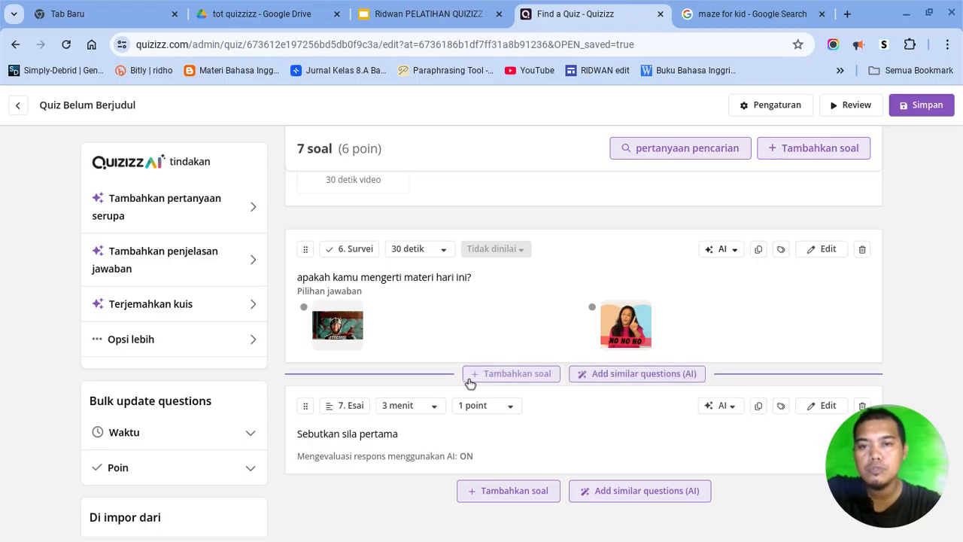
pyautogui.click(509, 491)
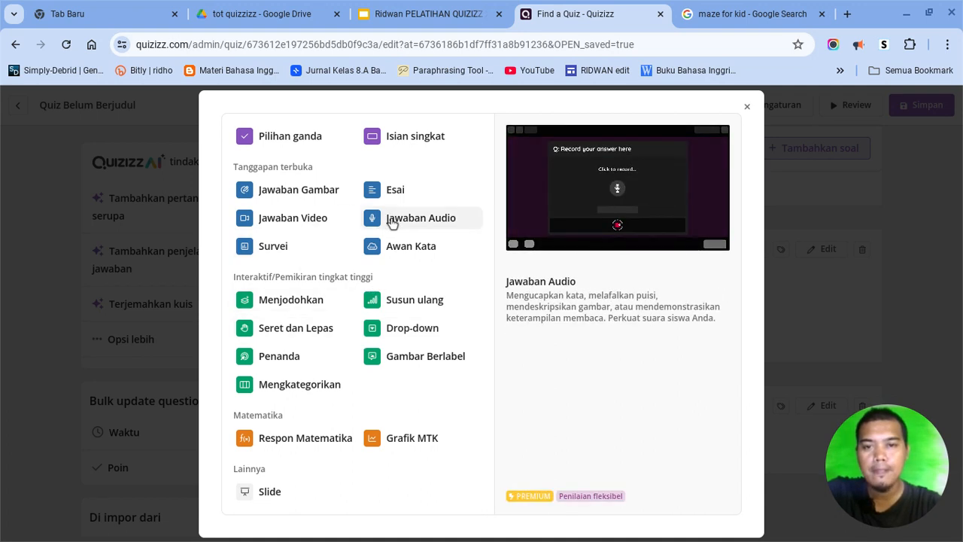
pyautogui.click(421, 218)
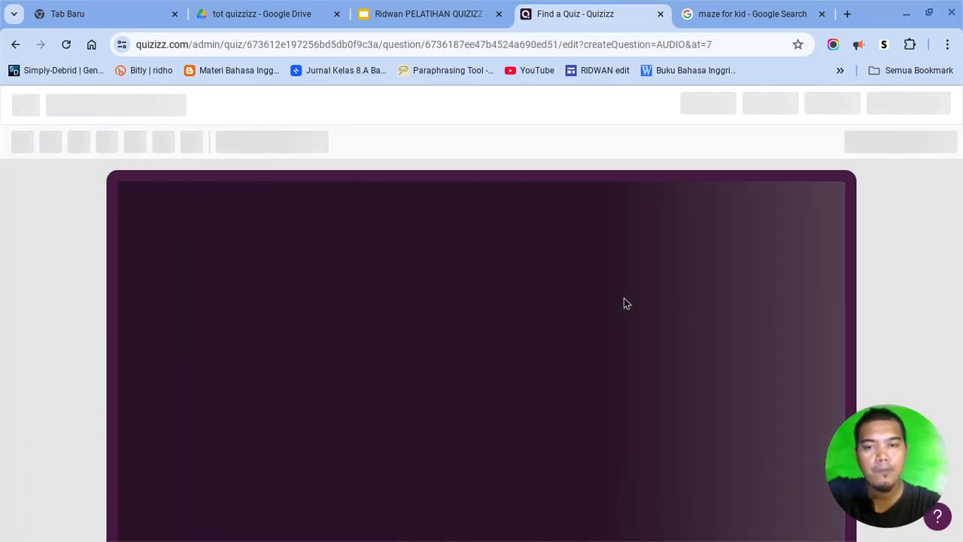
# Step: Enter "silahkan bacakan surah annas" as the text of the audio question
pyautogui.scroll(-2, 623, 298)
pyautogui.scroll(2, 623, 297)
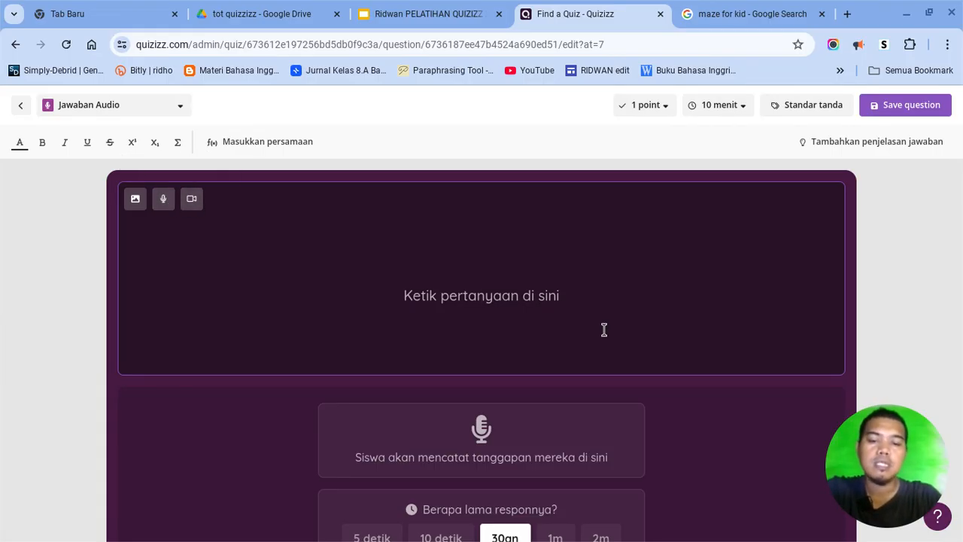
pyautogui.scroll(-1, 604, 329)
pyautogui.scroll(1, 603, 329)
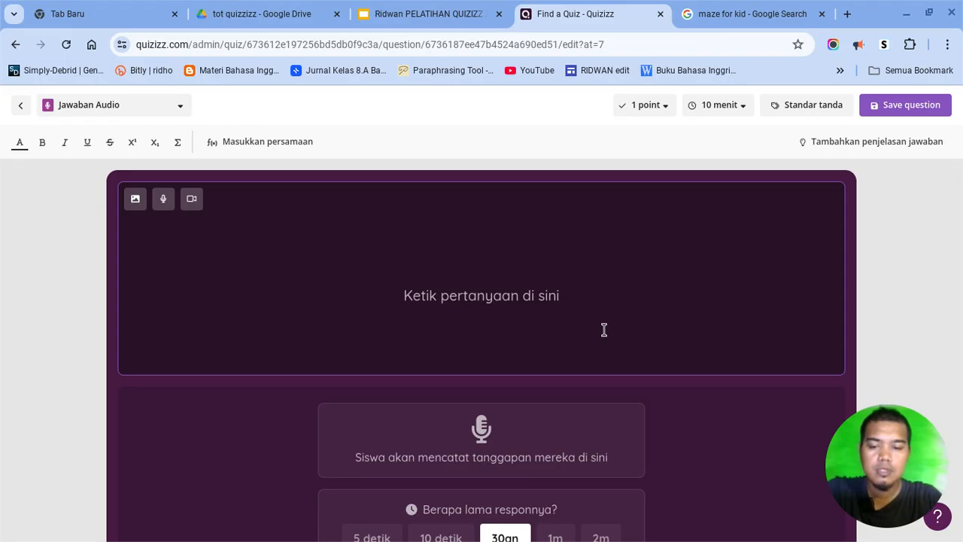
pyautogui.write('silahka')
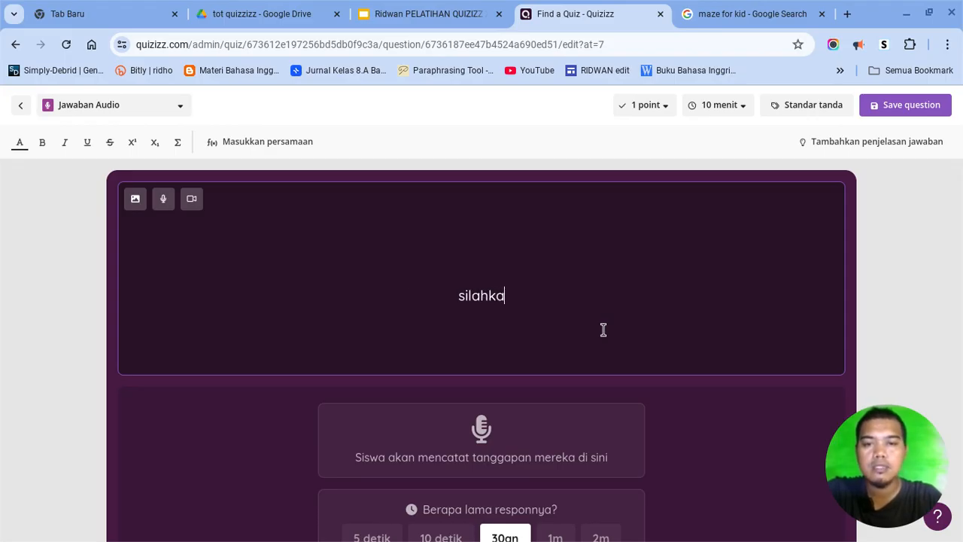
pyautogui.write('n ')
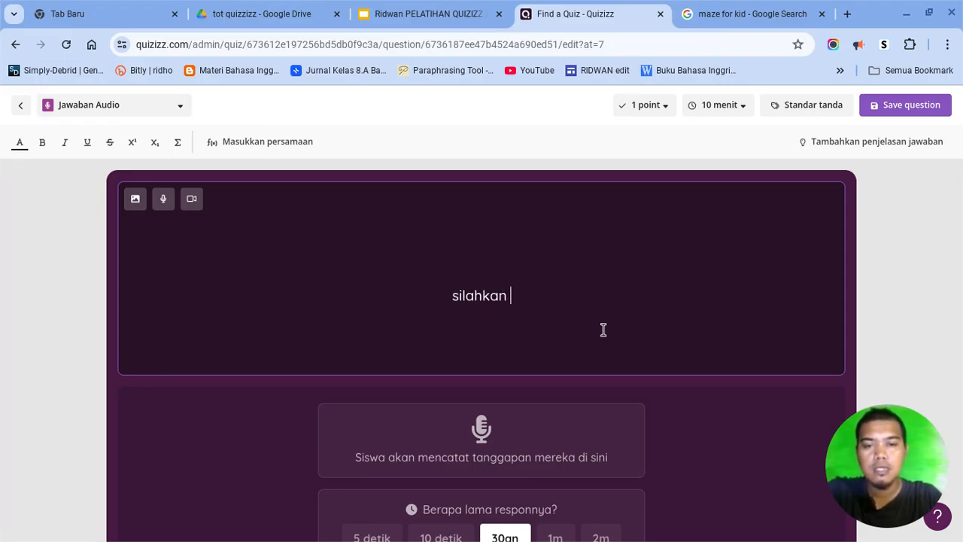
pyautogui.write('bacakan s')
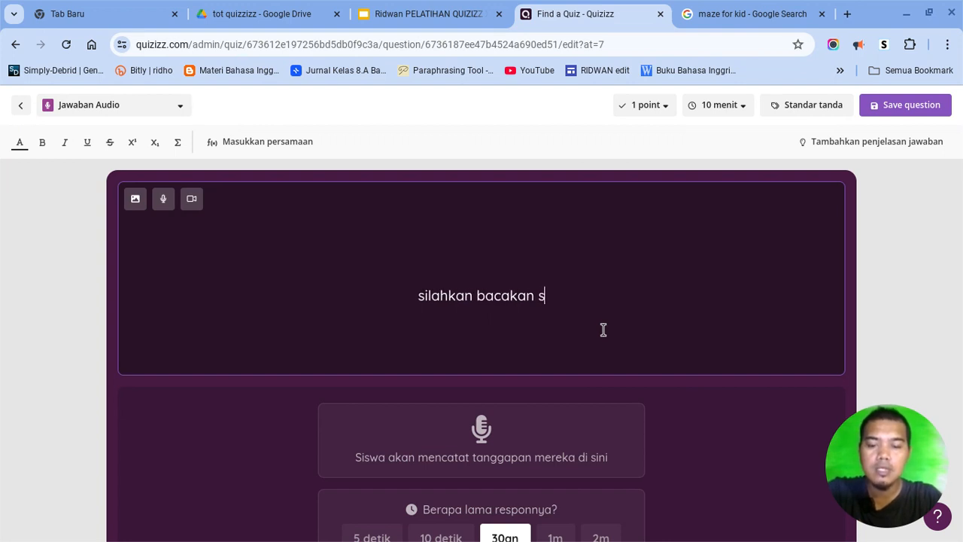
pyautogui.write('urah an')
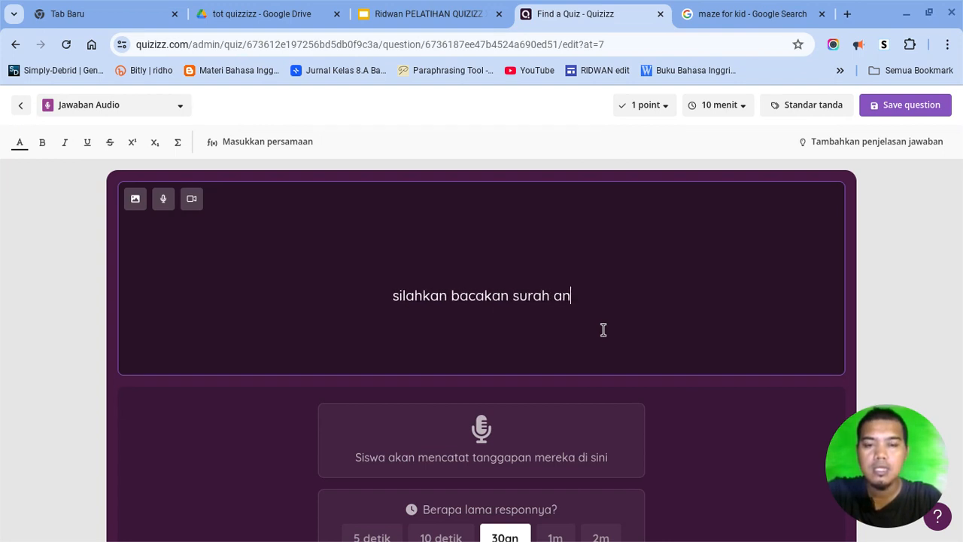
pyautogui.write('nas')
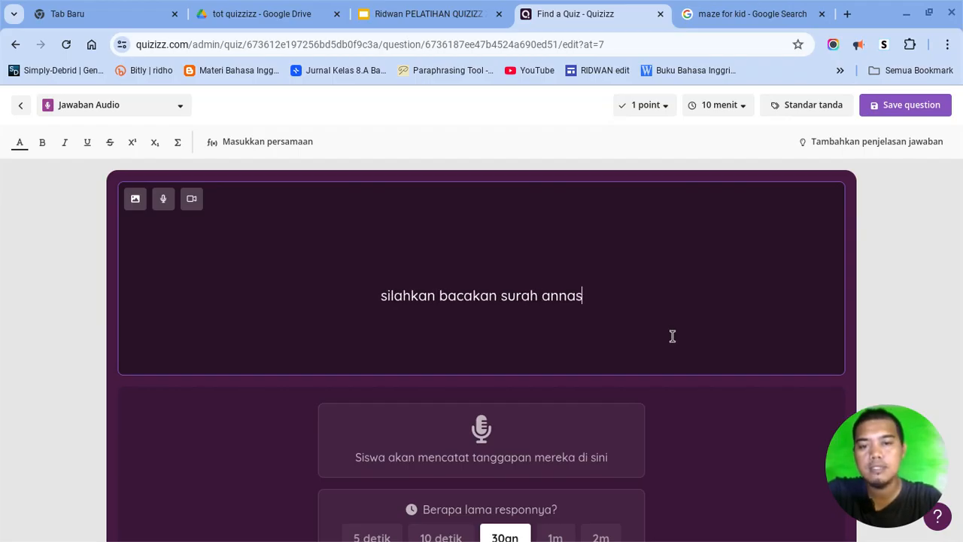
# Step: Set the audio response length to 1m and save the question
pyautogui.scroll(-1, 672, 336)
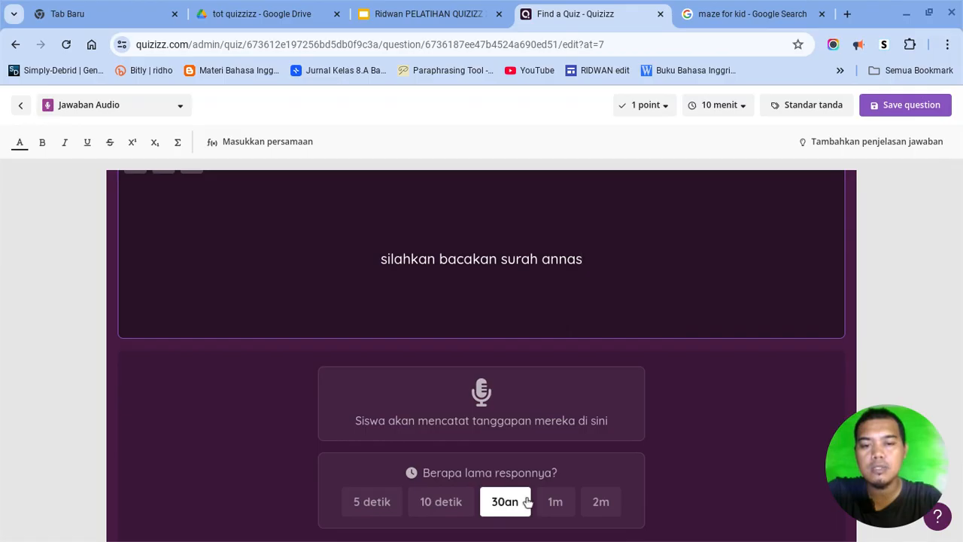
pyautogui.click(563, 508)
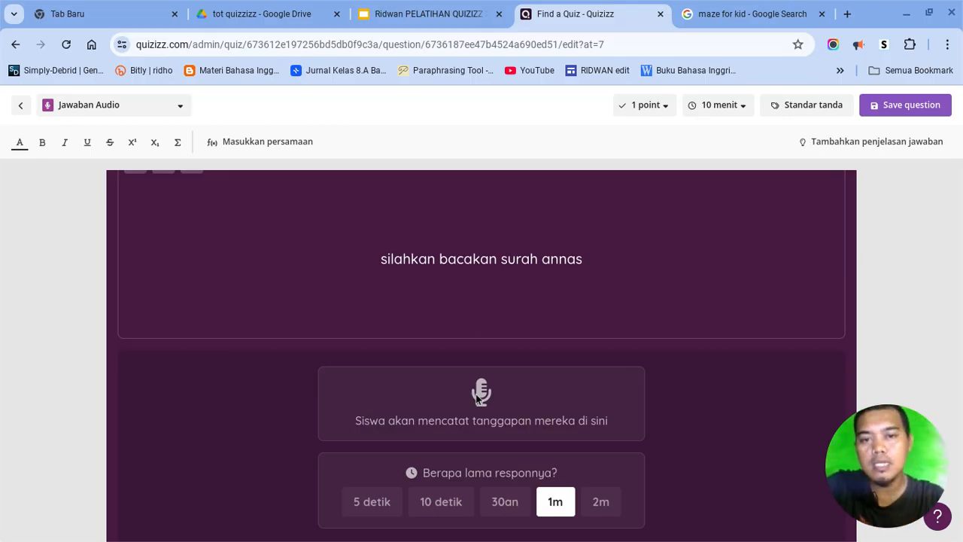
pyautogui.scroll(1, 639, 286)
pyautogui.scroll(-1, 639, 286)
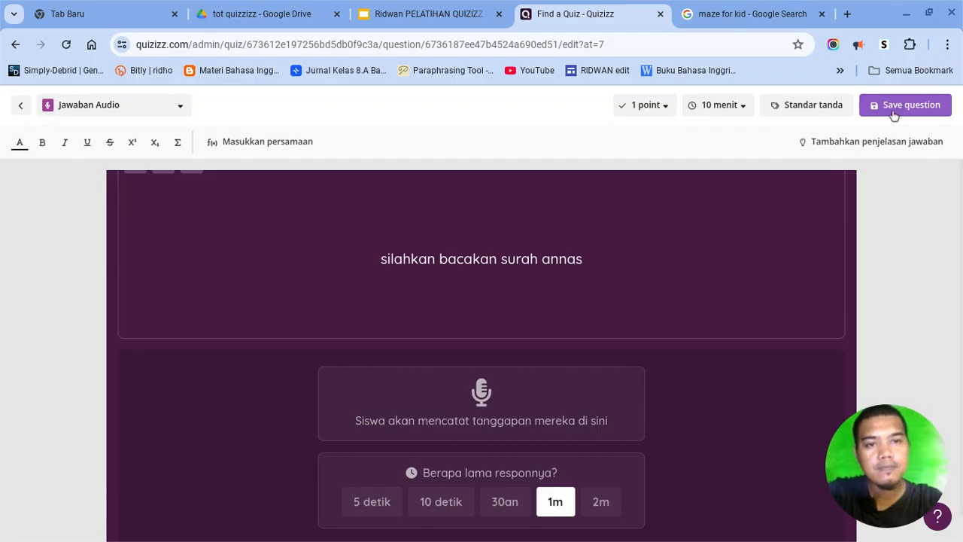
pyautogui.click(656, 109)
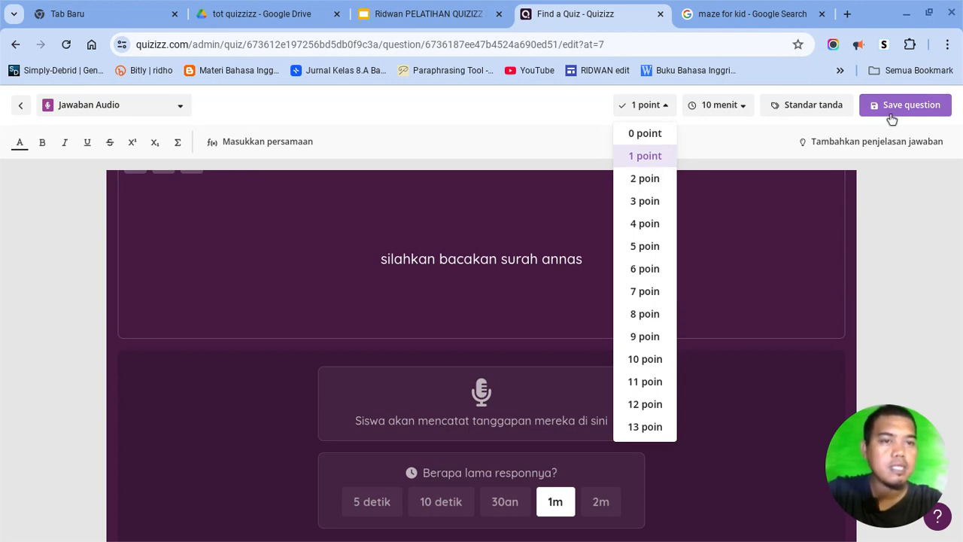
pyautogui.click(914, 111)
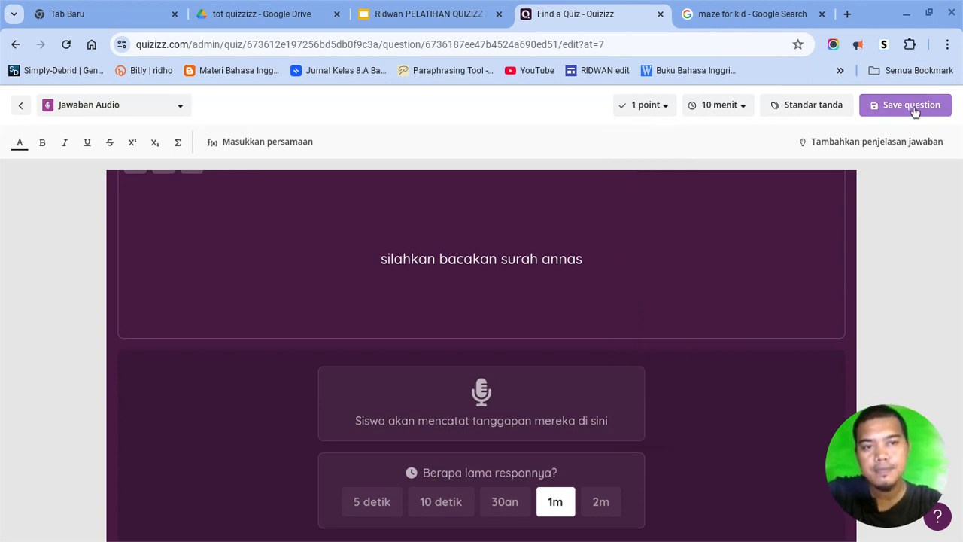
pyautogui.click(914, 109)
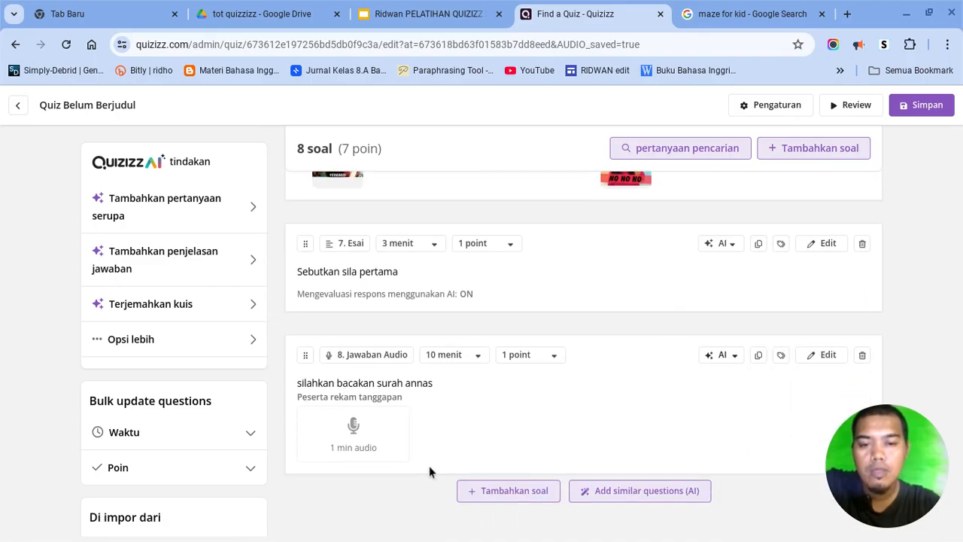
# Step: Add a new Awan Kata question after the audio question at the end of the quiz
pyautogui.click(500, 495)
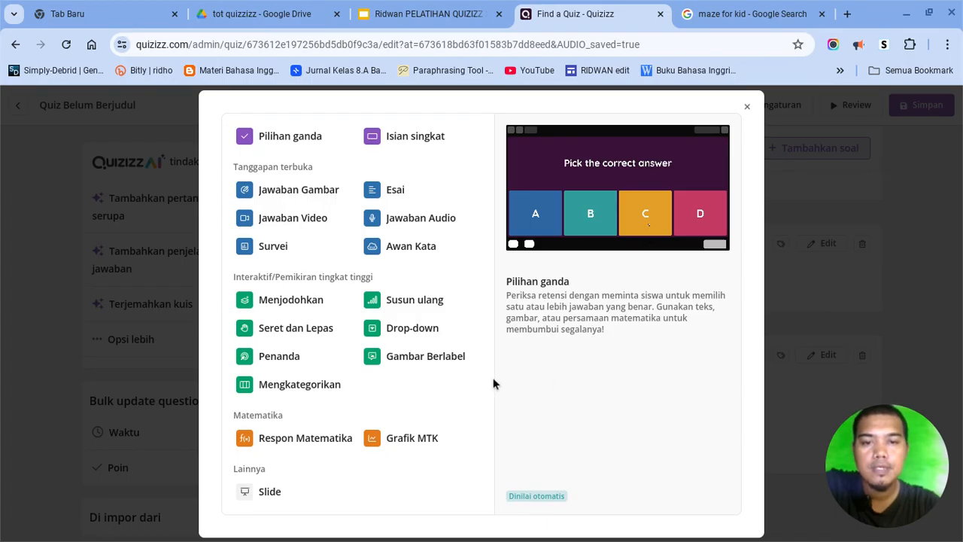
pyautogui.click(747, 106)
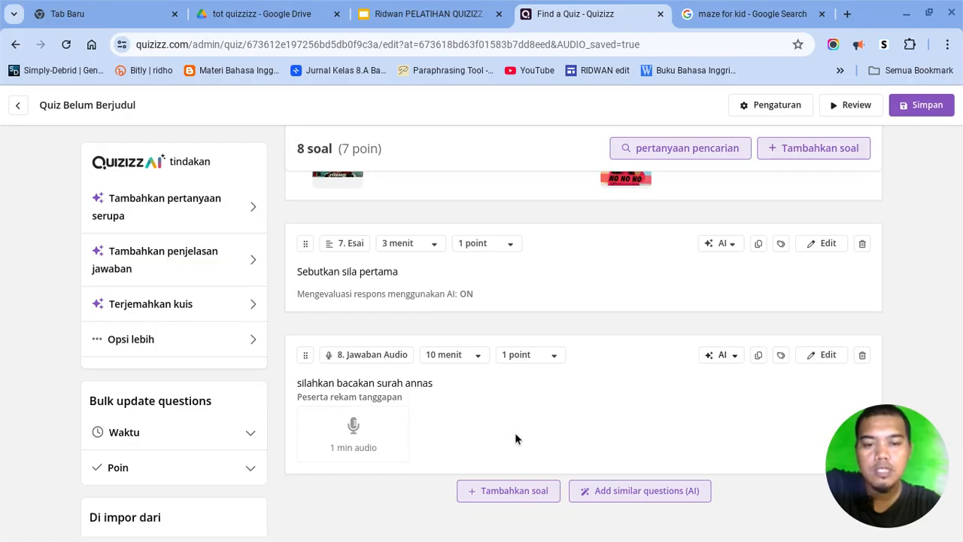
pyautogui.click(514, 491)
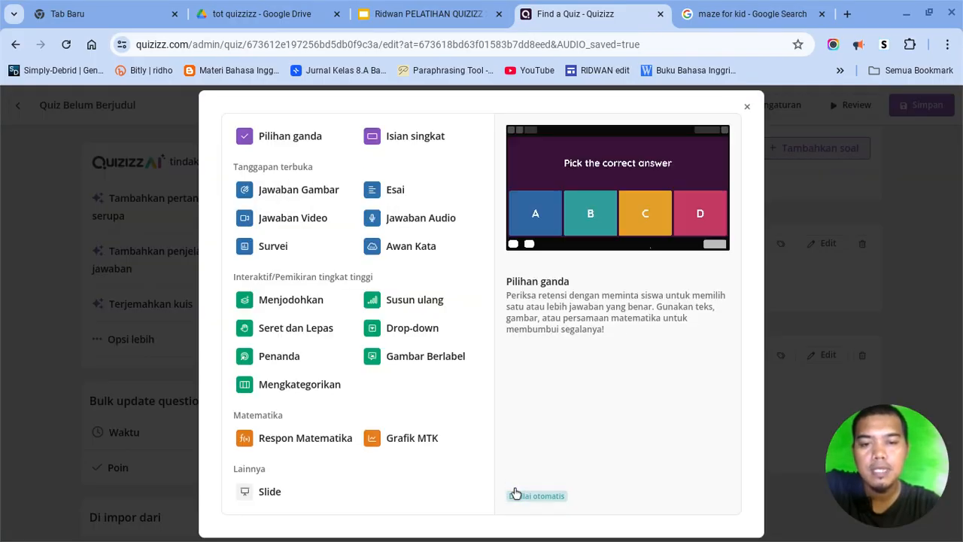
pyautogui.click(392, 258)
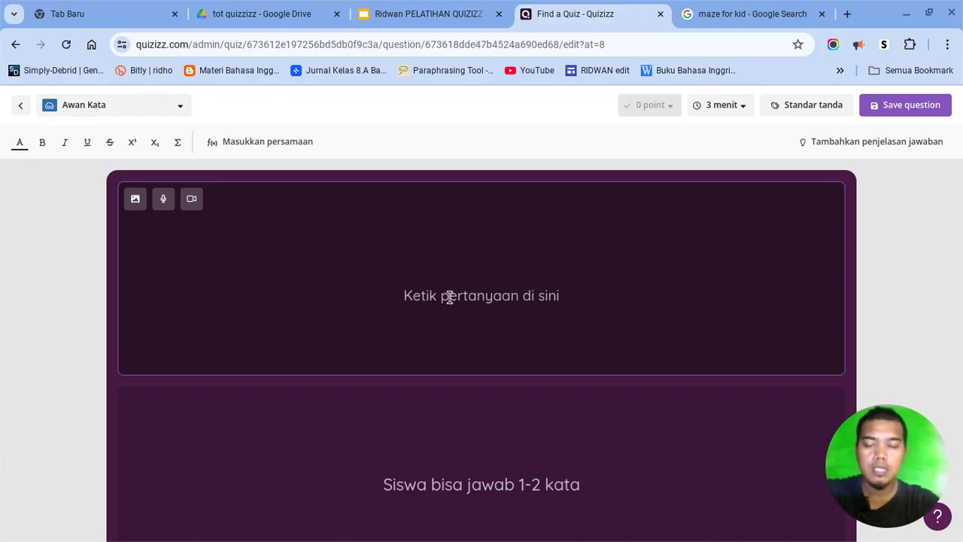
# Step: Enter the word cloud question text: coba ketikkan satu kata untuk menggambarkan kota "makassar"!
pyautogui.write('coba ')
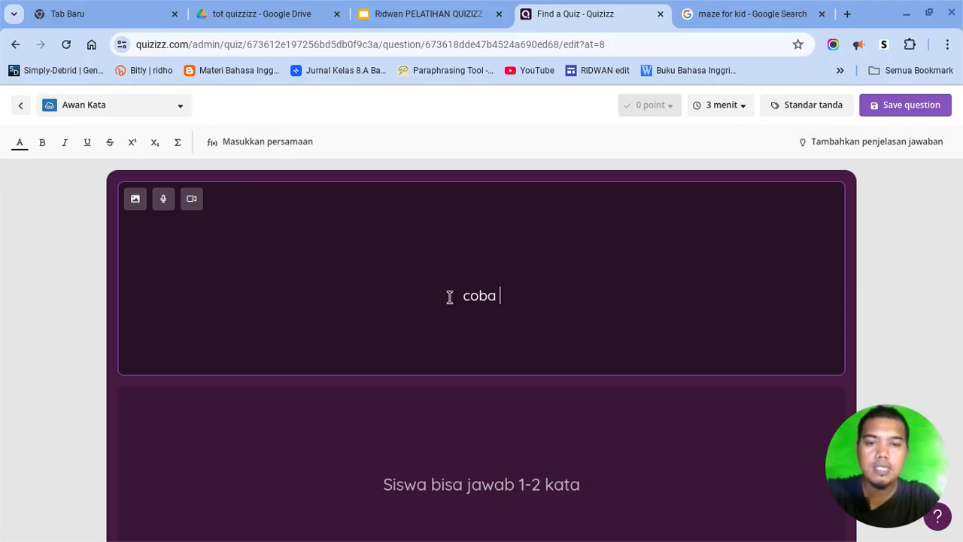
pyautogui.write('ket')
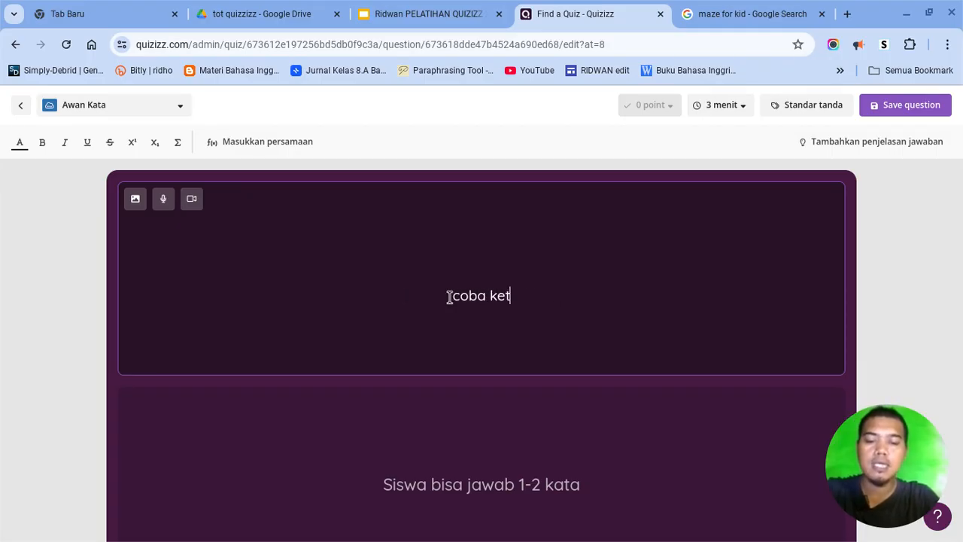
pyautogui.write('ikkan ')
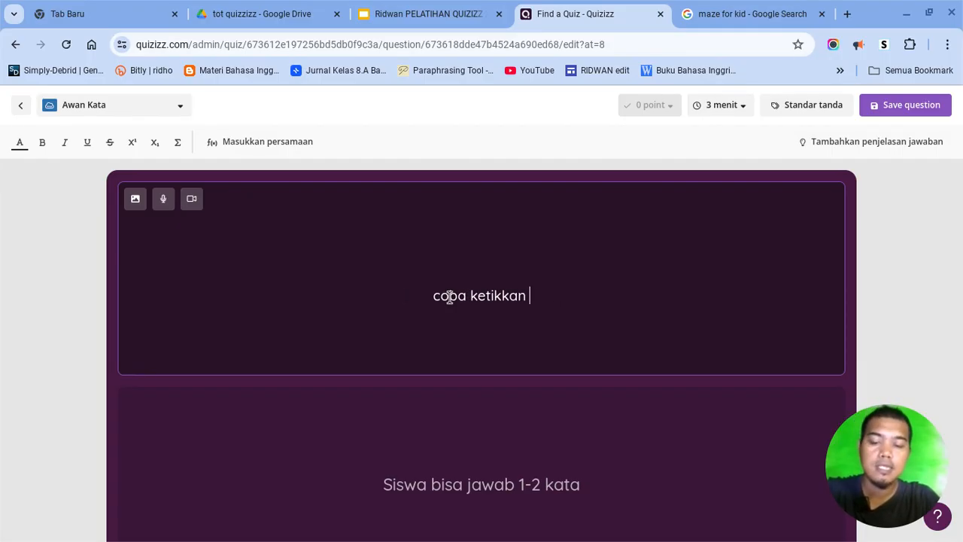
pyautogui.write('satu ')
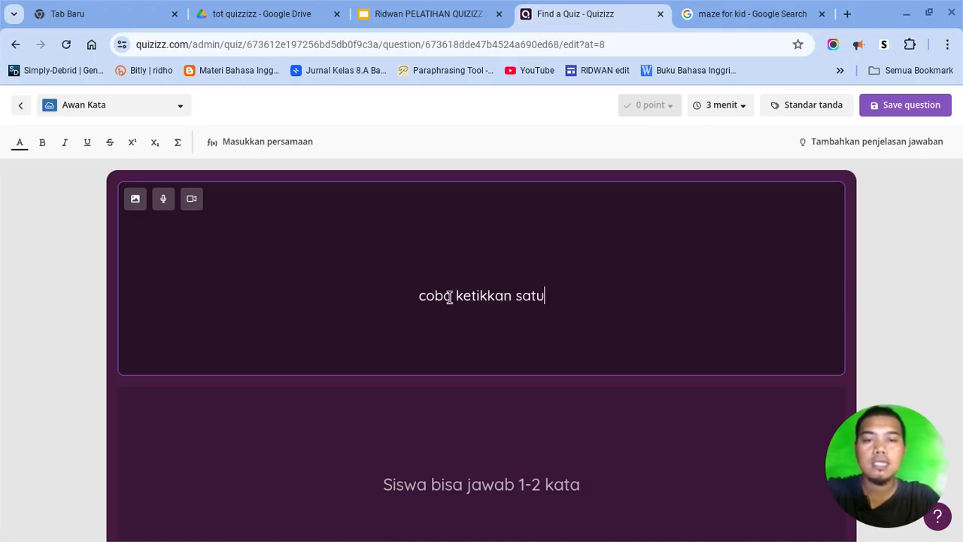
pyautogui.write('ka')
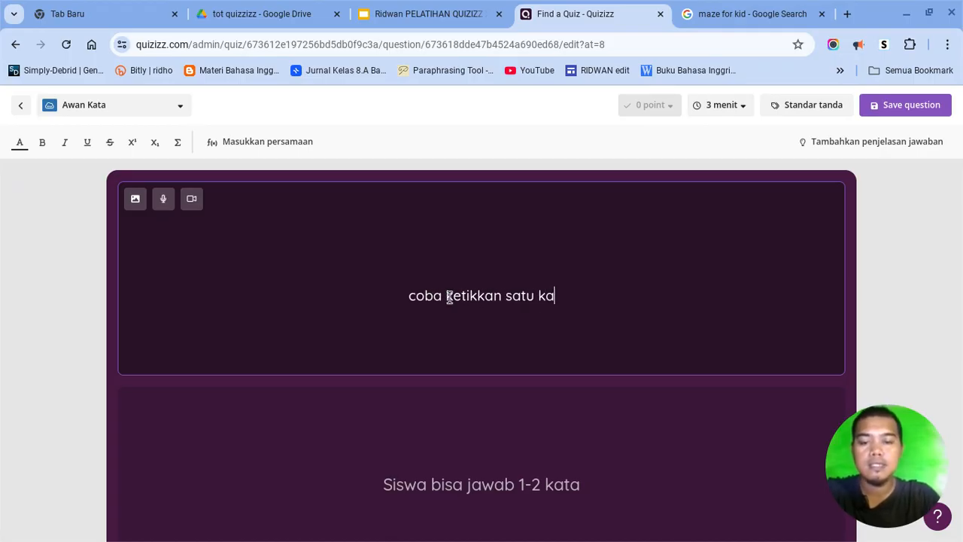
pyautogui.write('ta un tuk')
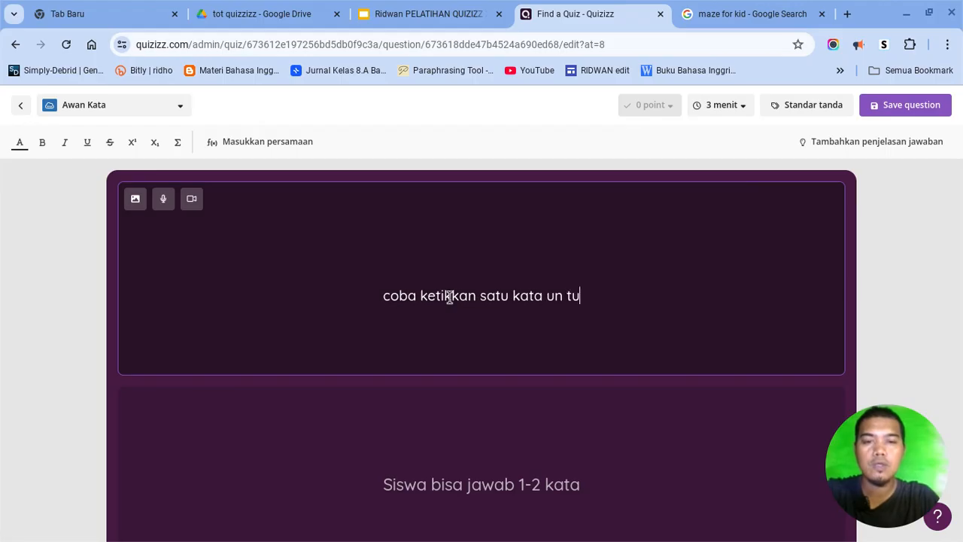
pyautogui.press('BackSpace')
pyautogui.press('BackSpace')
pyautogui.press('BackSpace')
pyautogui.press('BackSpace')
pyautogui.write('tuk men')
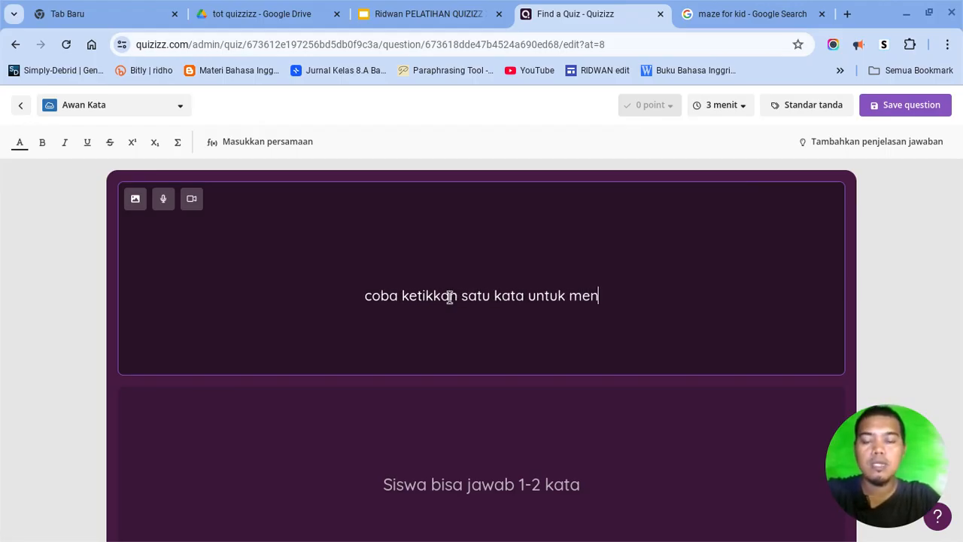
pyautogui.write('ggambar')
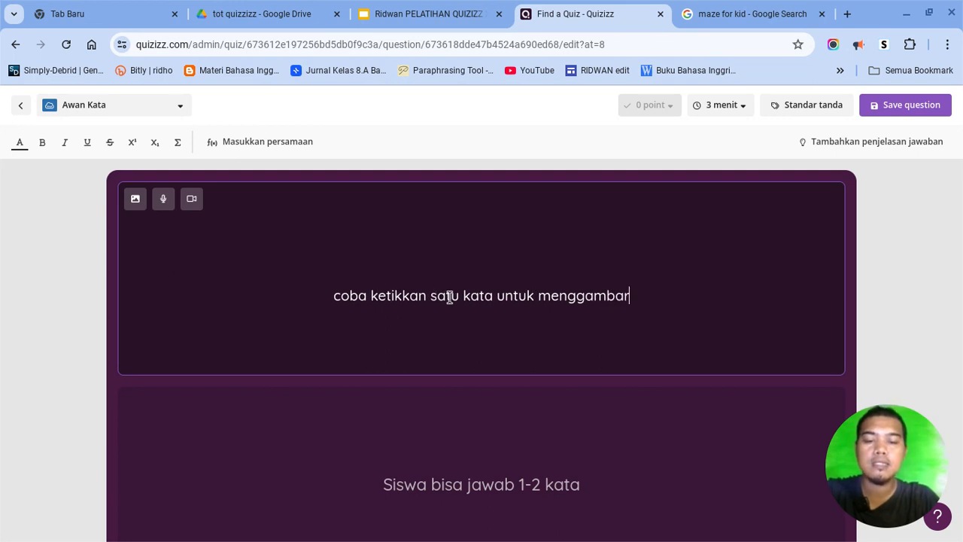
pyautogui.write('kan kota')
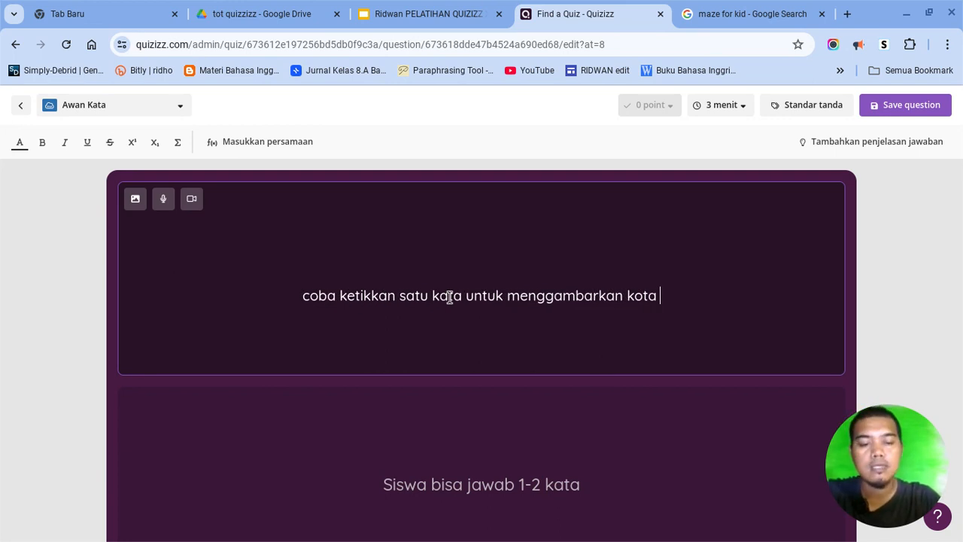
pyautogui.write(' "makassa')
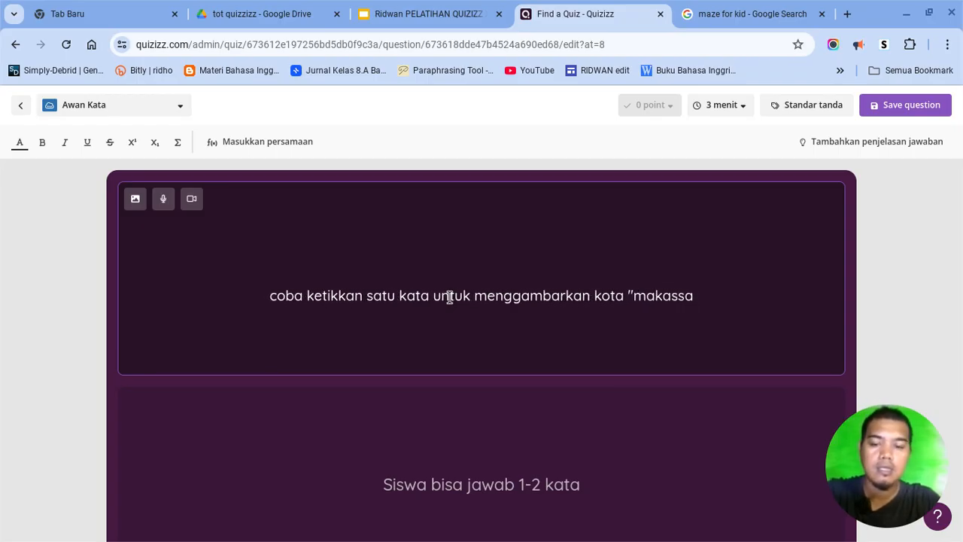
pyautogui.write('r"')
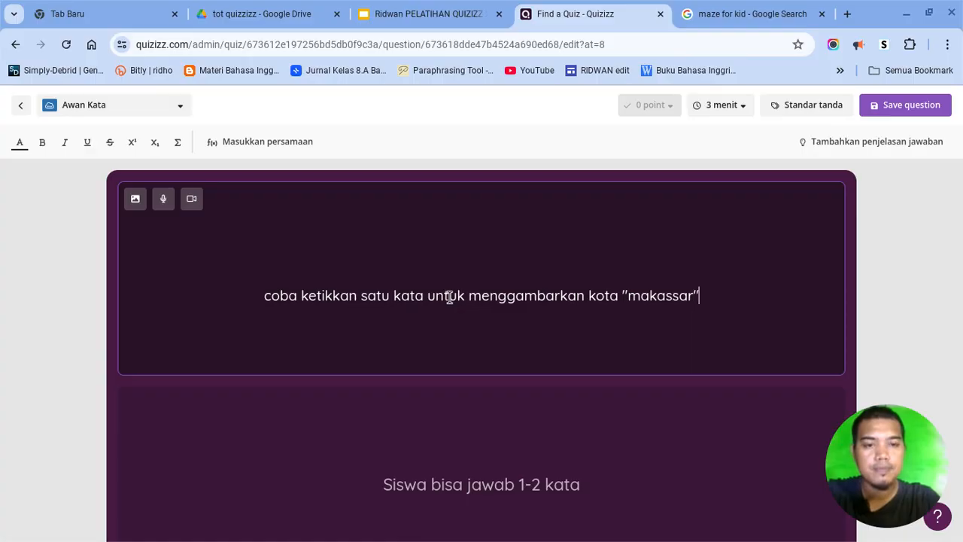
pyautogui.write('!')
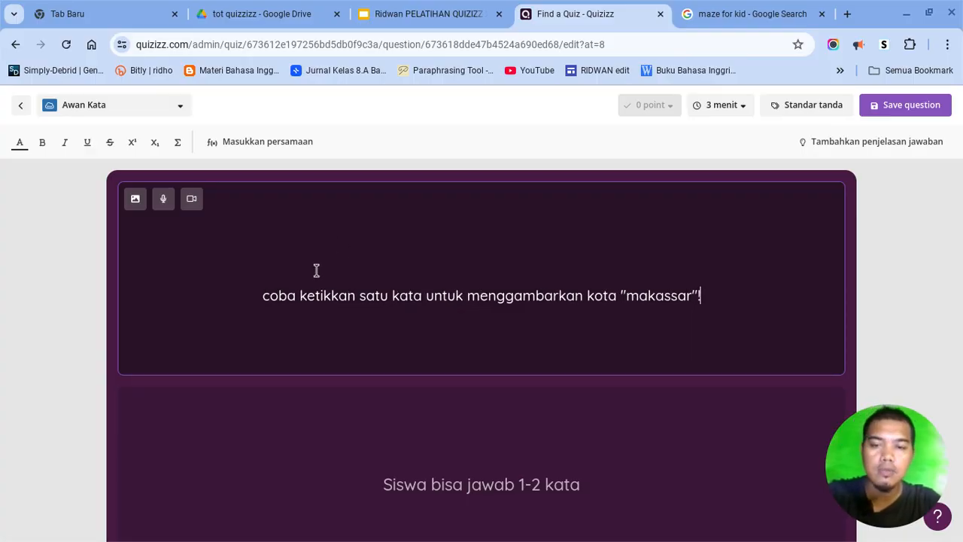
# Step: Save the Awan Kata question and return to it in the quiz's question list
pyautogui.scroll(-1, 599, 354)
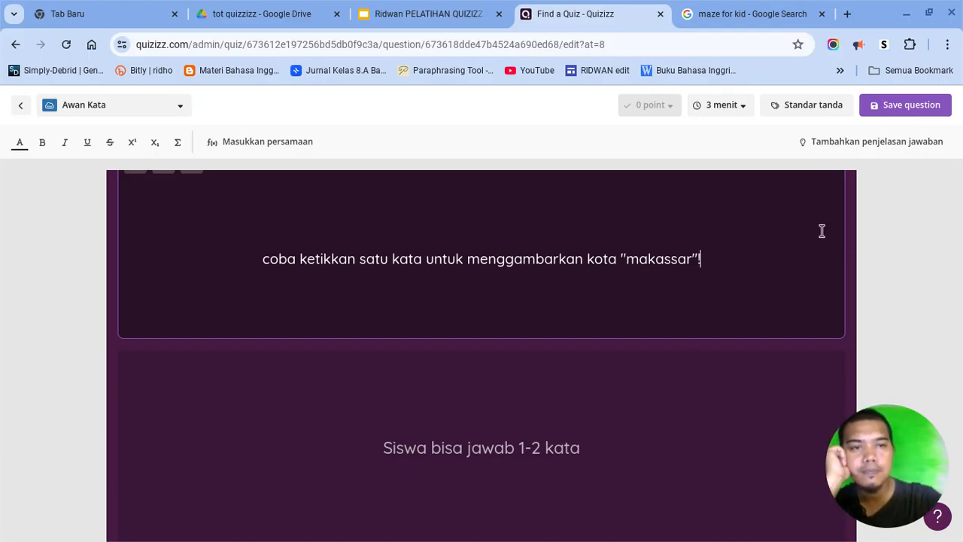
pyautogui.click(917, 107)
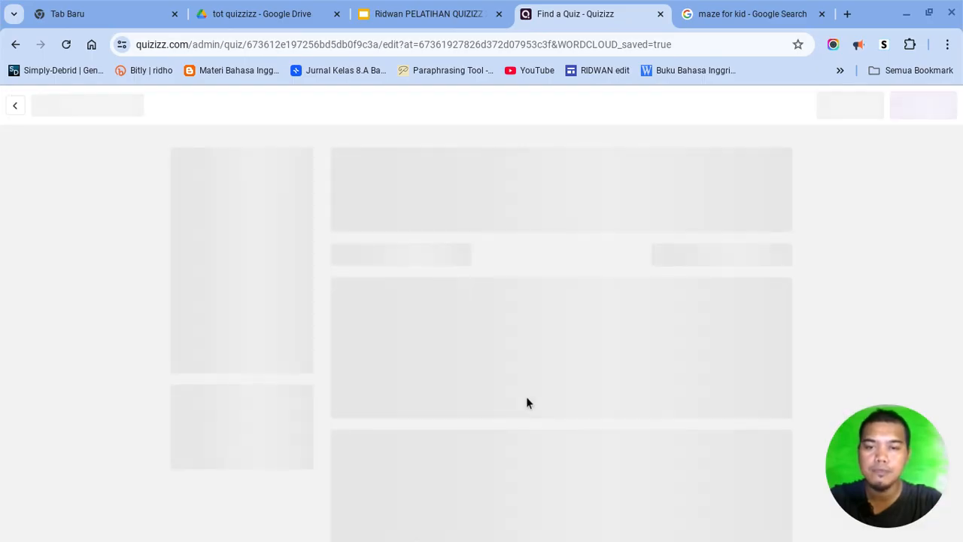
pyautogui.scroll(-10, 527, 402)
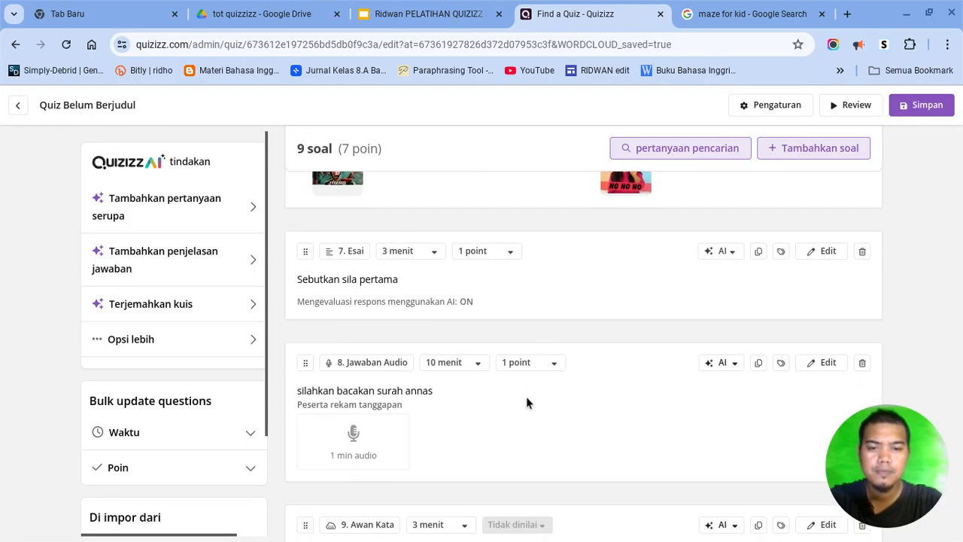
# Step: Add a new Menjodohkan question at the end of the quiz and open the image picker for its first prompt card
pyautogui.scroll(-2, 527, 402)
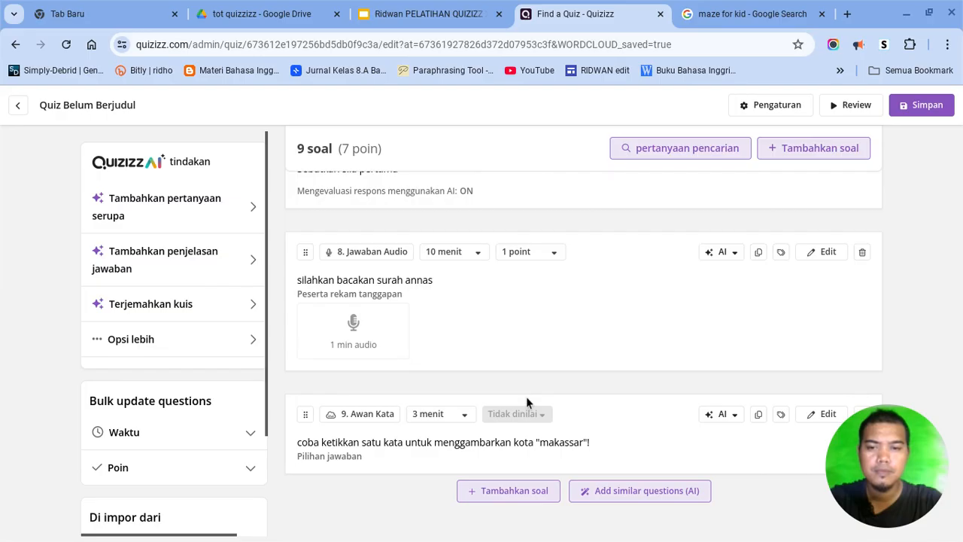
pyautogui.click(494, 493)
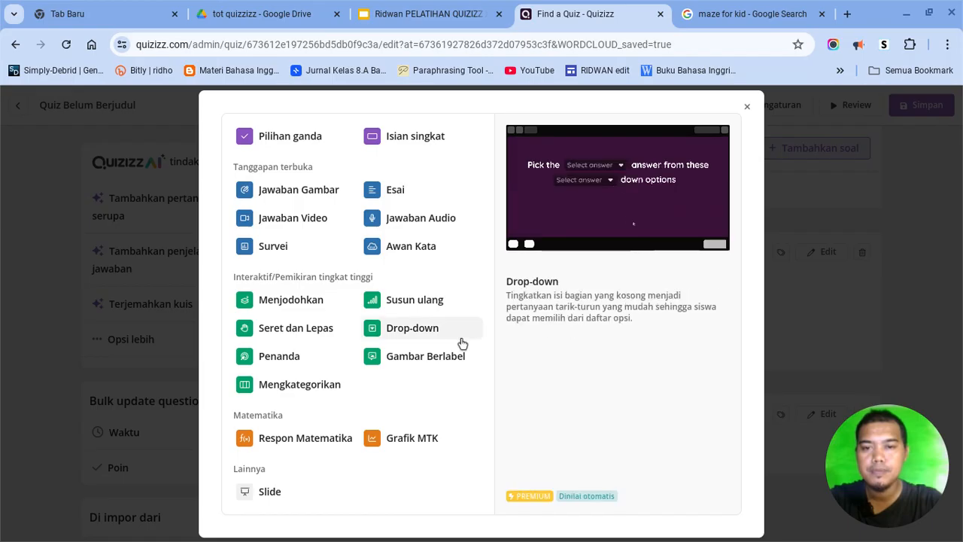
pyautogui.click(318, 303)
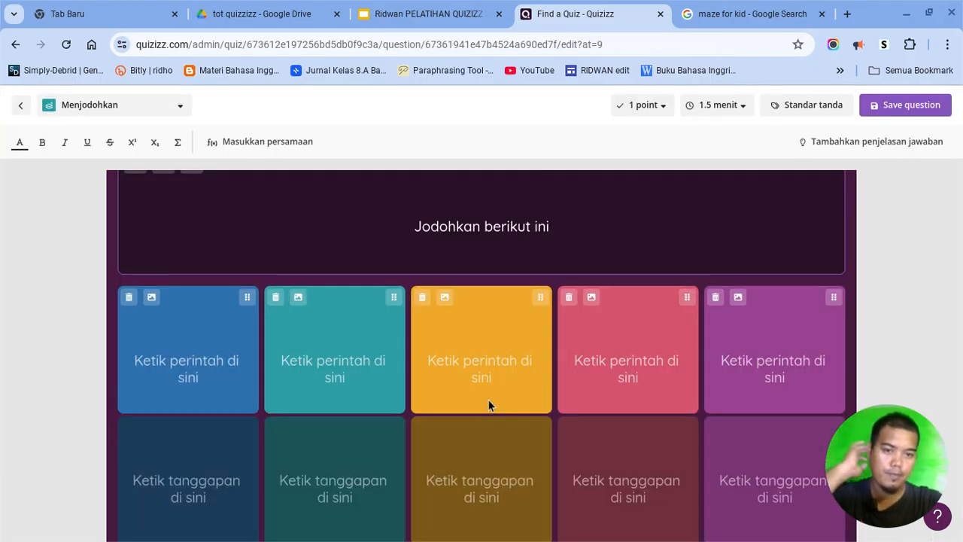
pyautogui.click(227, 336)
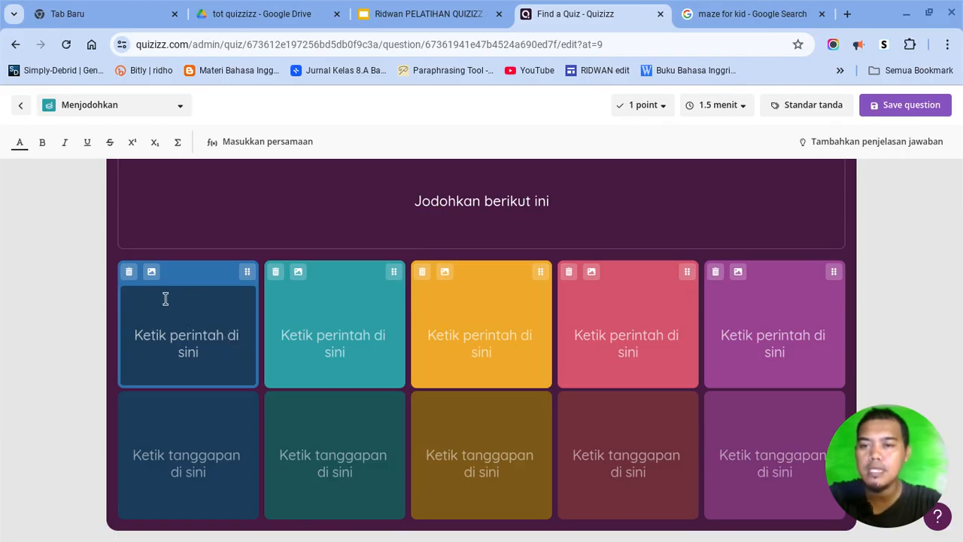
pyautogui.click(151, 272)
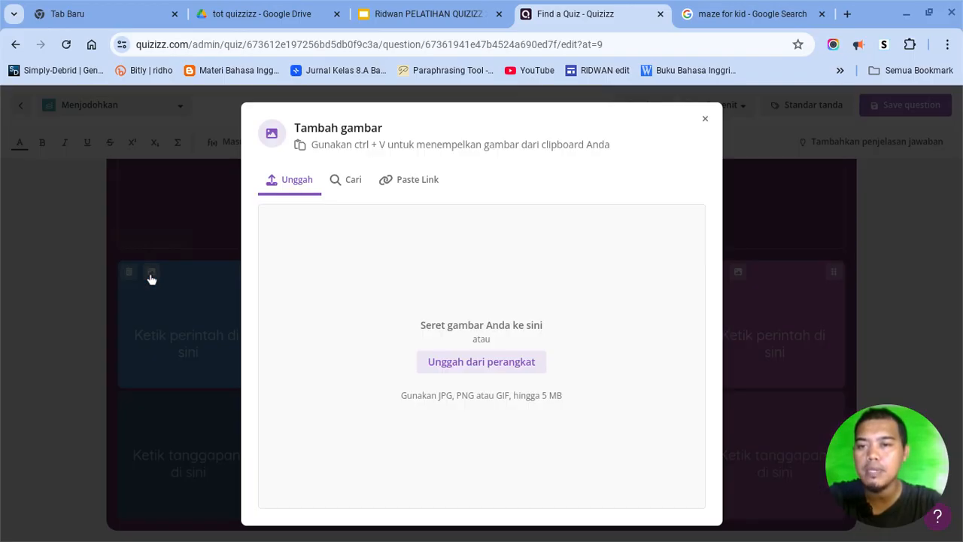
pyautogui.click(353, 182)
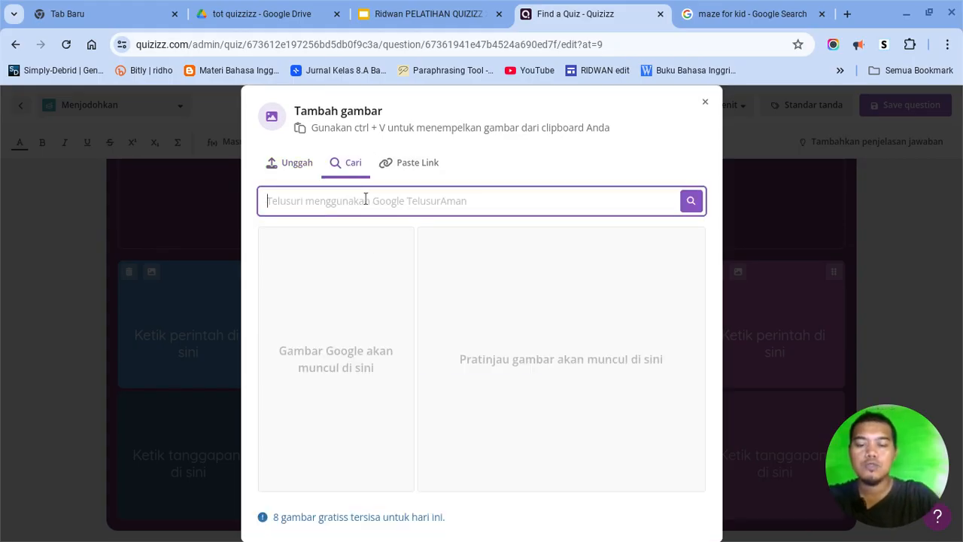
pyautogui.write('susu')
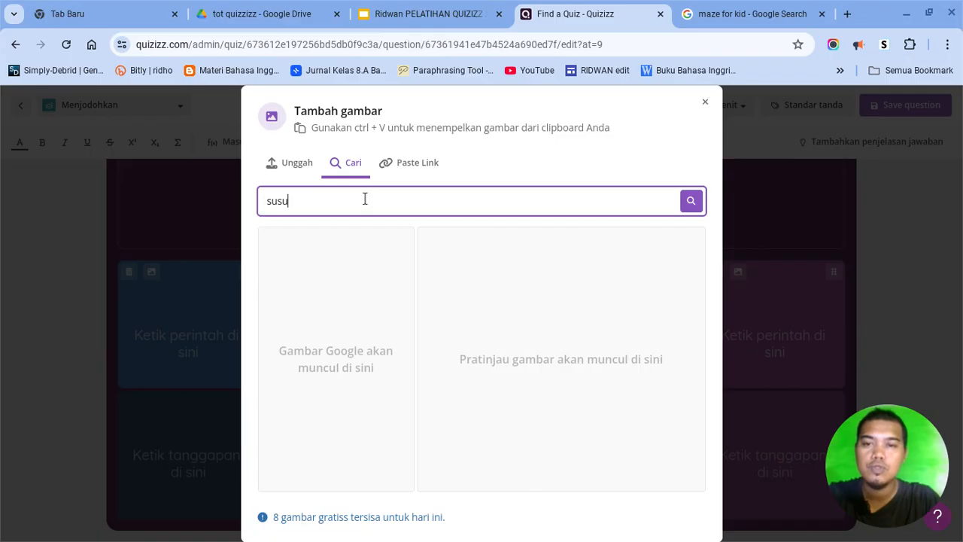
pyautogui.press('BackSpace')
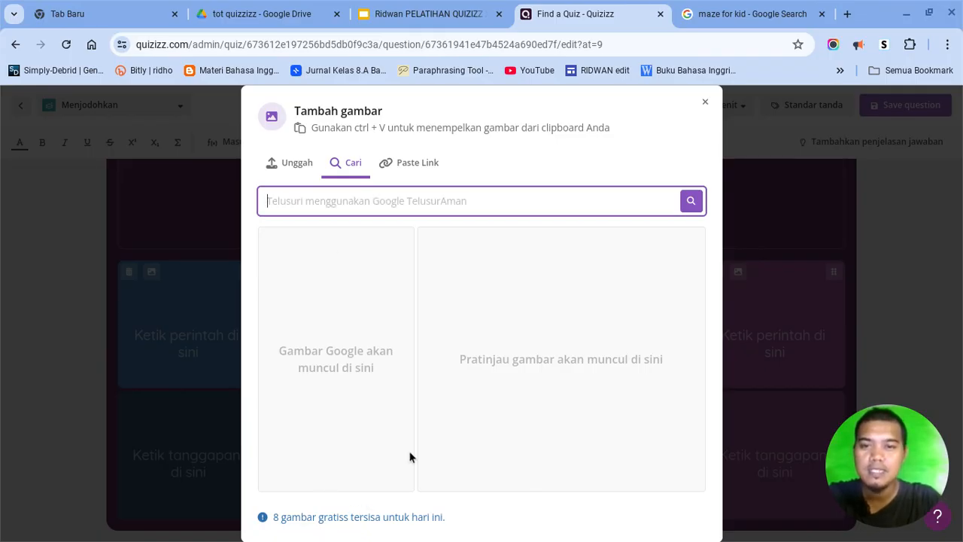
# Step: Choose to add the image by link, and search Google Images for "milk" in the browser's Google page
pyautogui.click(401, 163)
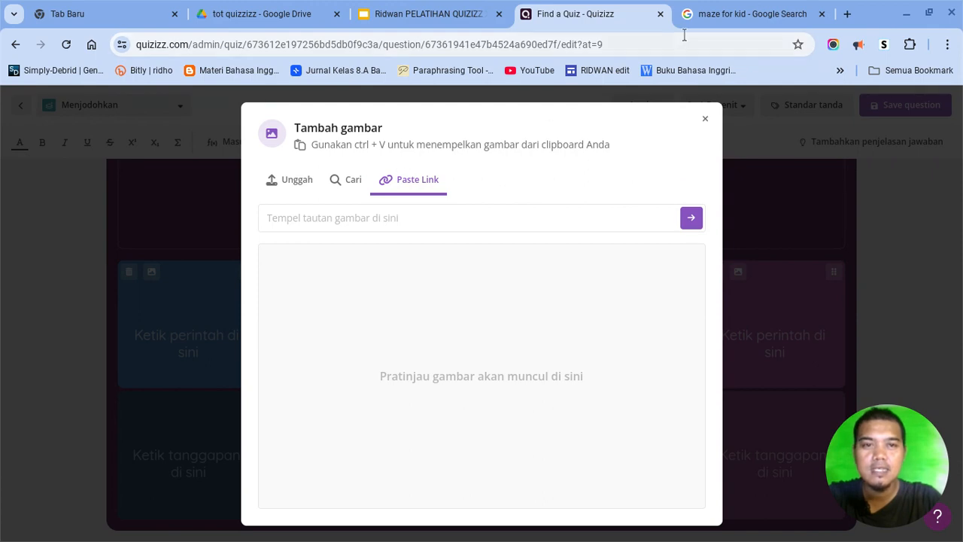
pyautogui.click(718, 15)
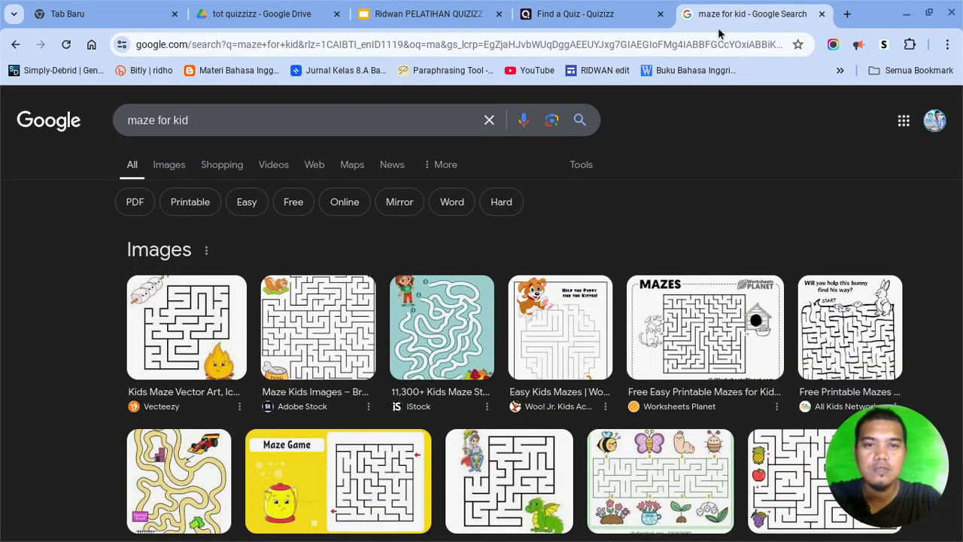
pyautogui.click(433, 115)
pyautogui.hotkey('ctrl', 'a')
pyautogui.write('mil')
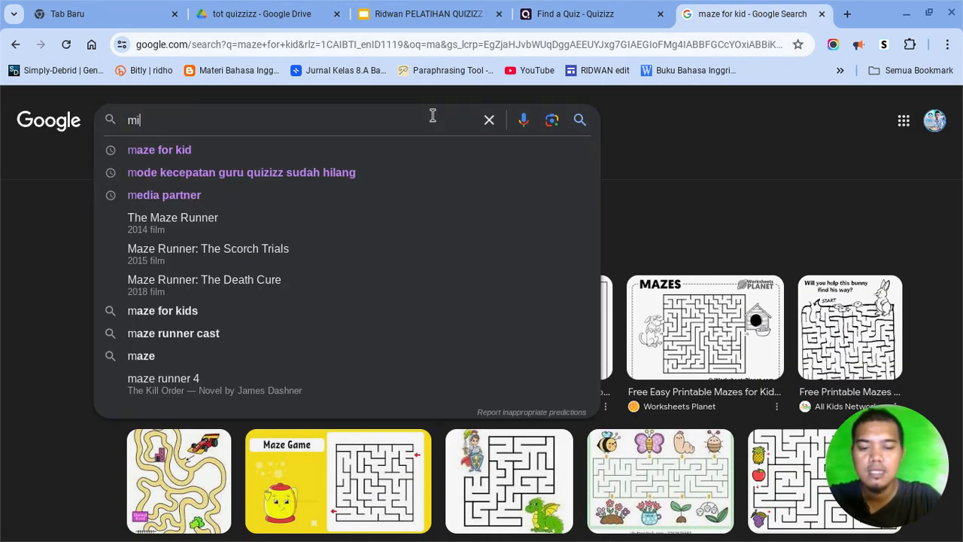
pyautogui.write('k')
pyautogui.hotkey('ctrl', 'a')
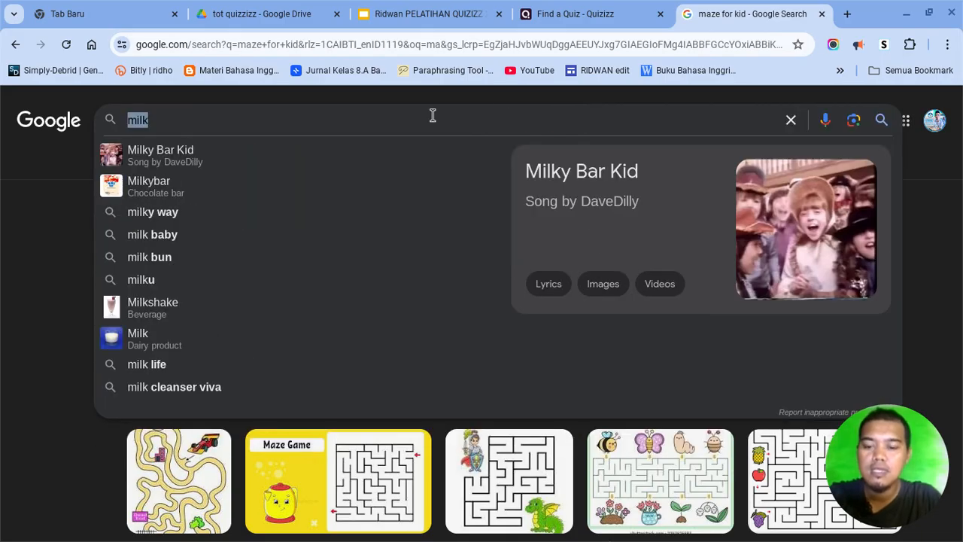
pyautogui.press('Return')
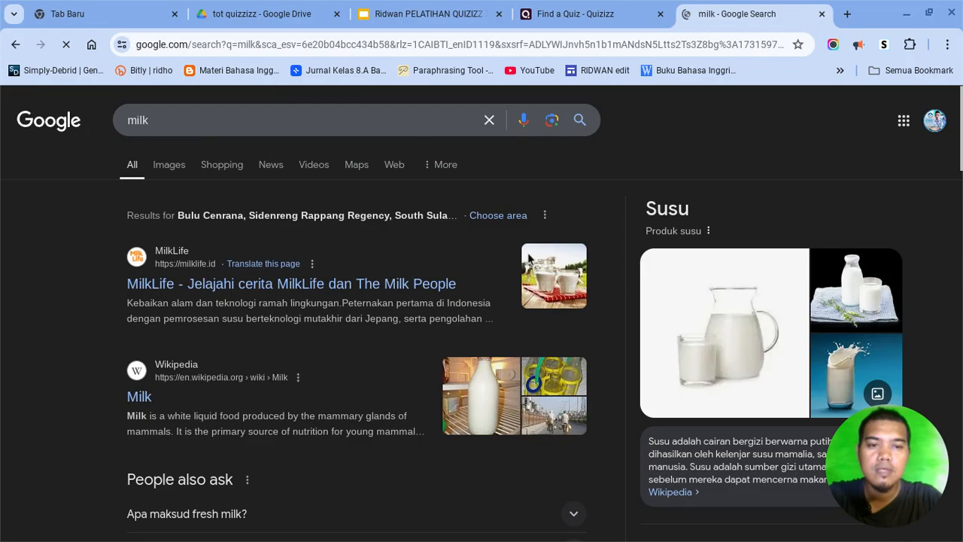
pyautogui.click(165, 170)
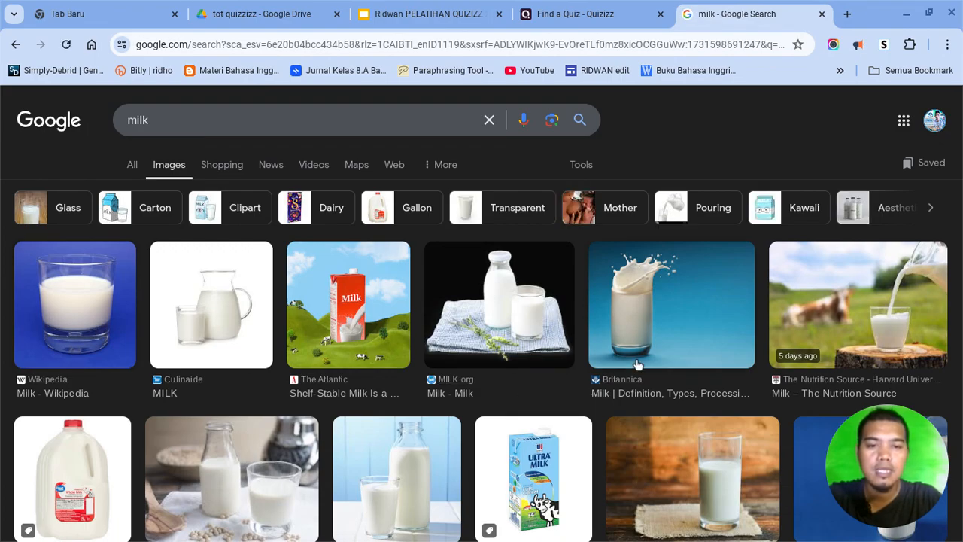
# Step: Return to Quizizz and insert the Ultra Milk carton picture on the first prompt card from its copied image link
pyautogui.click(584, 19)
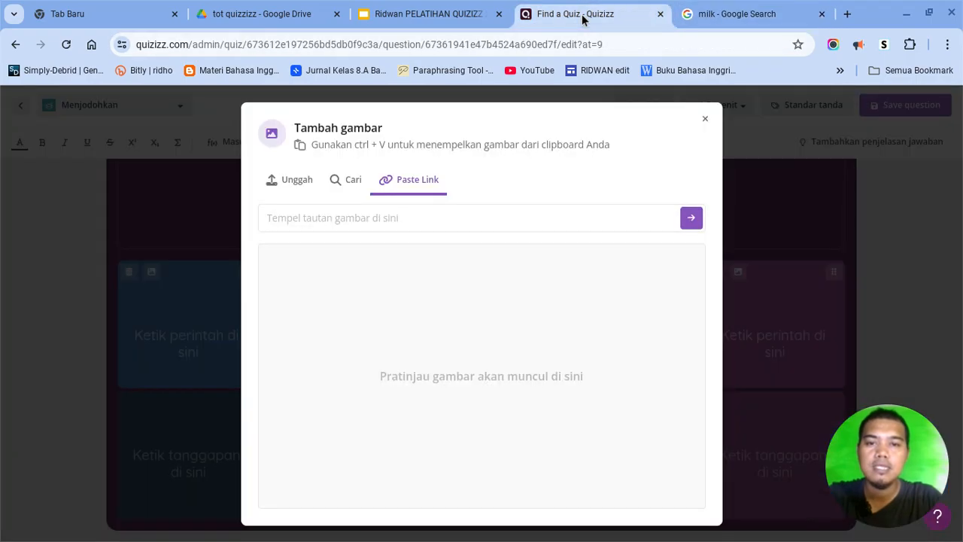
pyautogui.click(508, 224)
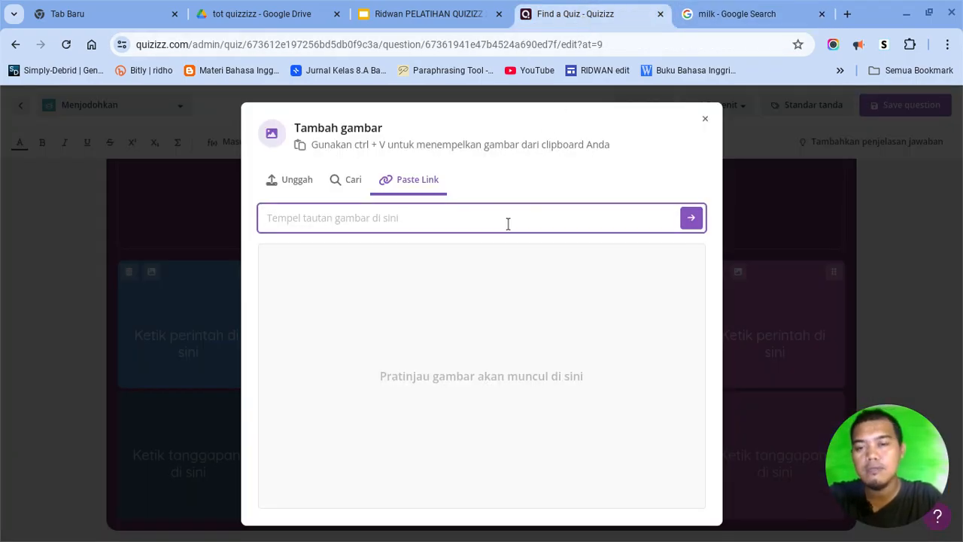
pyautogui.hotkey('ctrl', 'v')
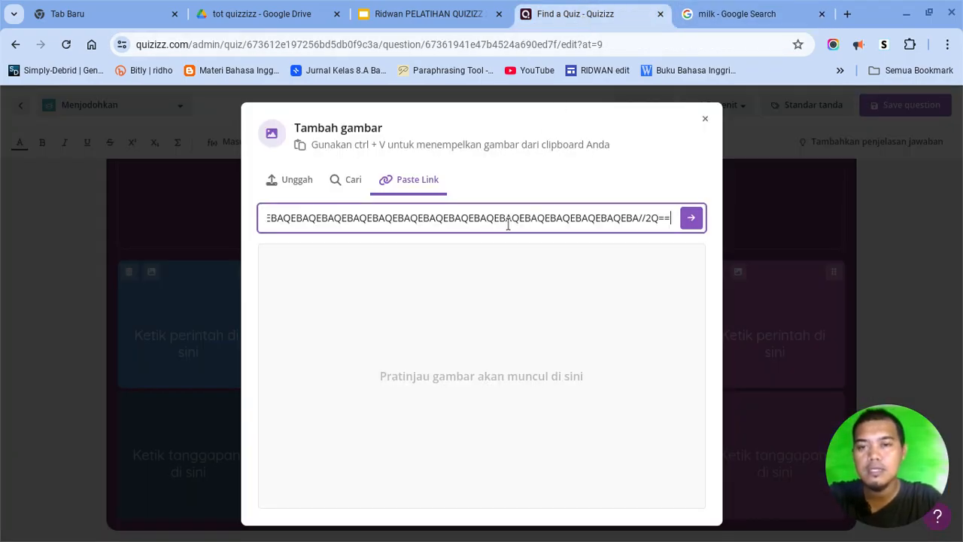
pyautogui.click(689, 218)
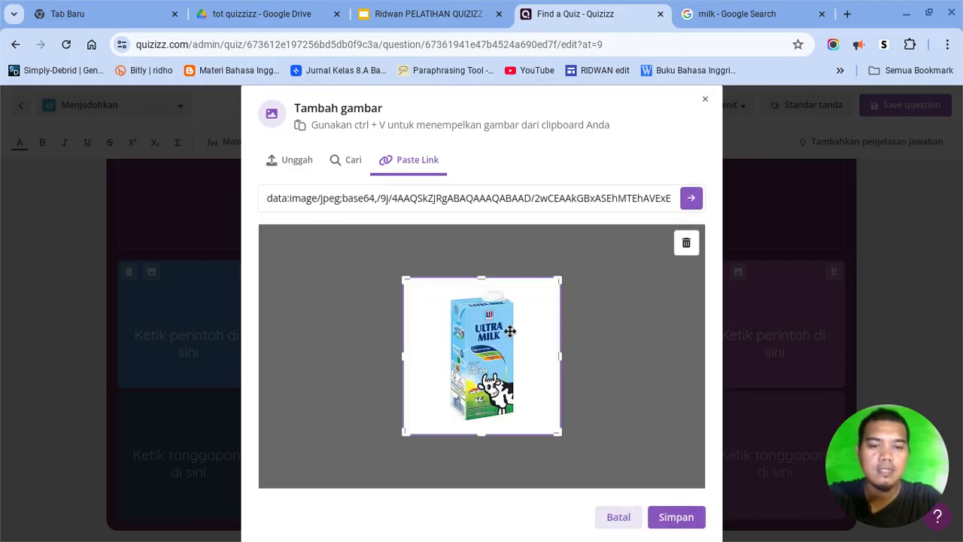
pyautogui.click(677, 518)
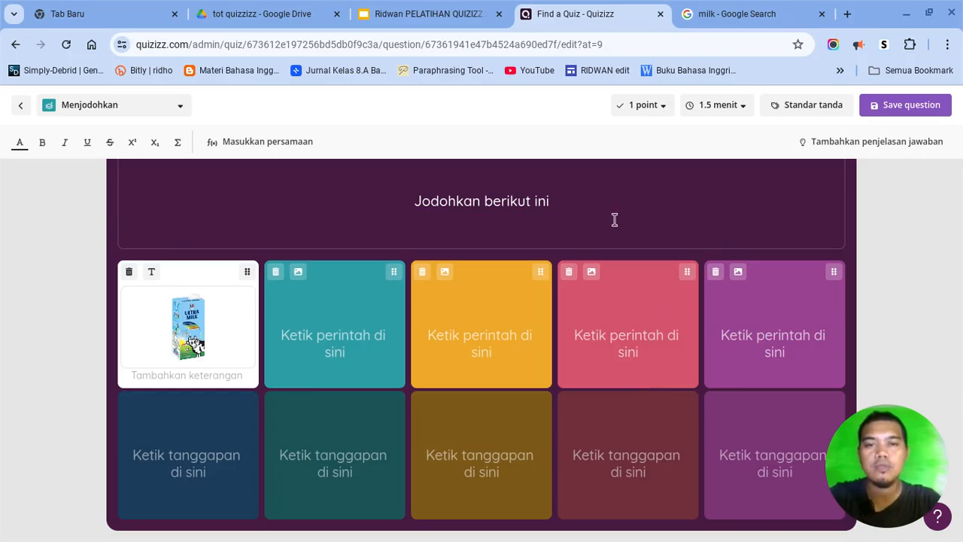
# Step: Change the matching question text to "Jodohkan gambar dibawah sesuai dengan bahasa Inggrisnya"
pyautogui.click(215, 452)
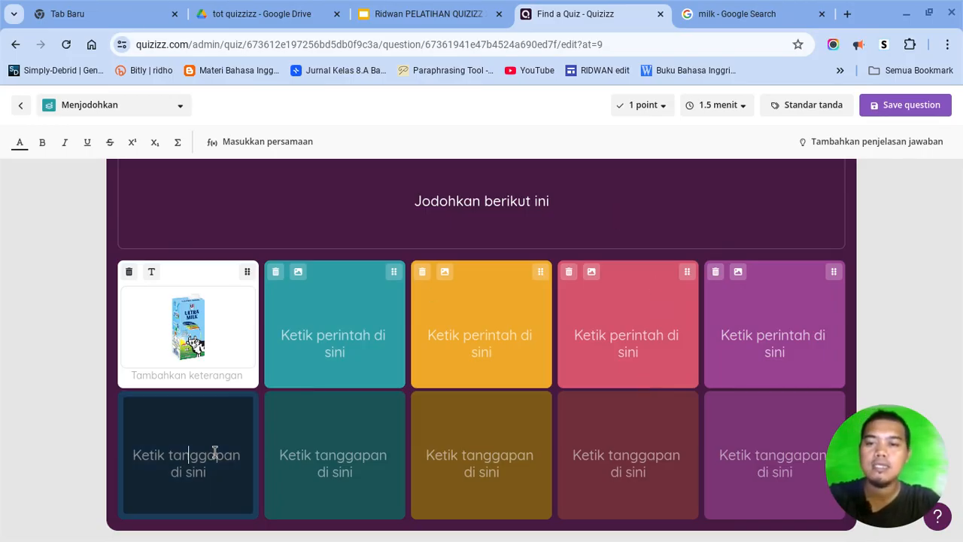
pyautogui.click(559, 215)
pyautogui.press('BackSpace')
pyautogui.press('BackSpace')
pyautogui.press('BackSpace')
pyautogui.press('BackSpace')
pyautogui.press('BackSpace')
pyautogui.press('BackSpace')
pyautogui.press('BackSpace')
pyautogui.press('BackSpace')
pyautogui.press('BackSpace')
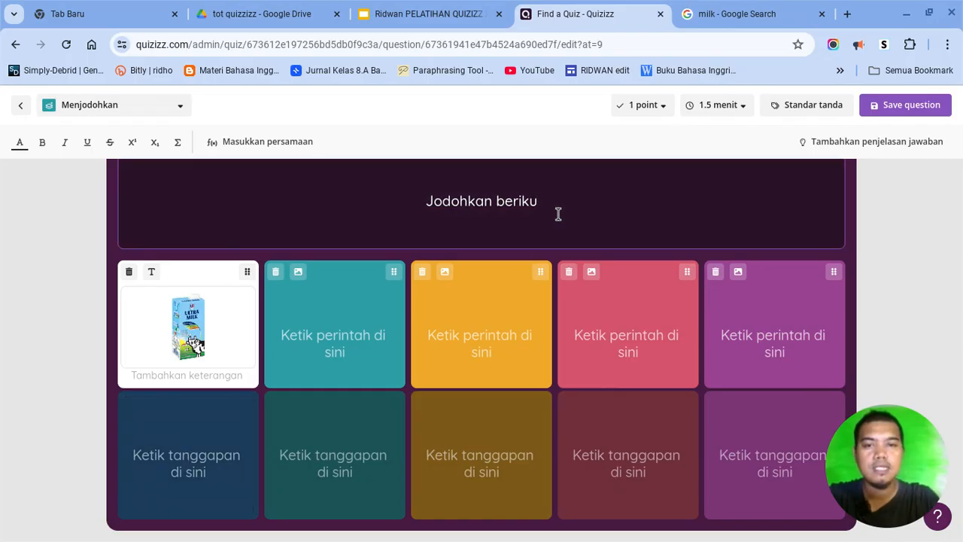
pyautogui.press('BackSpace')
pyautogui.press('BackSpace')
pyautogui.write('gambar ')
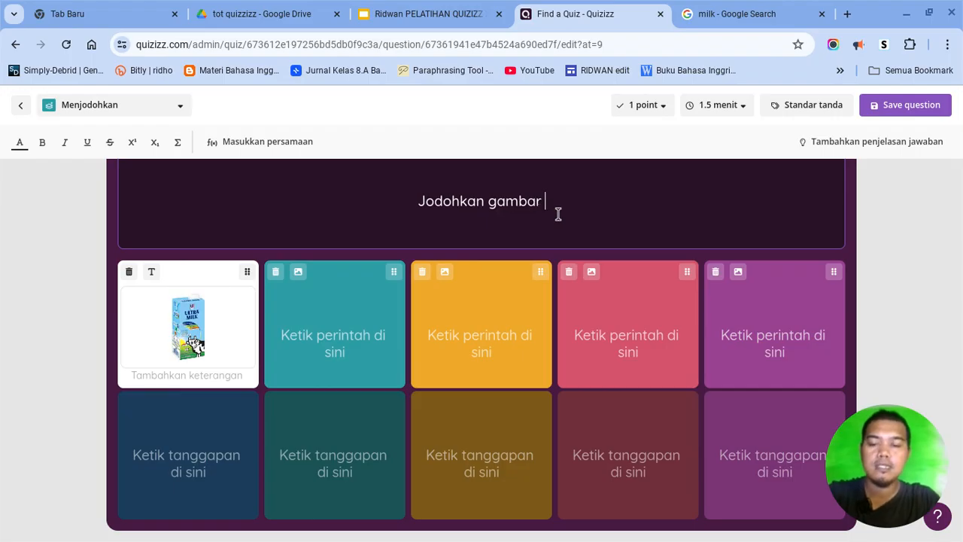
pyautogui.write('dibawah ')
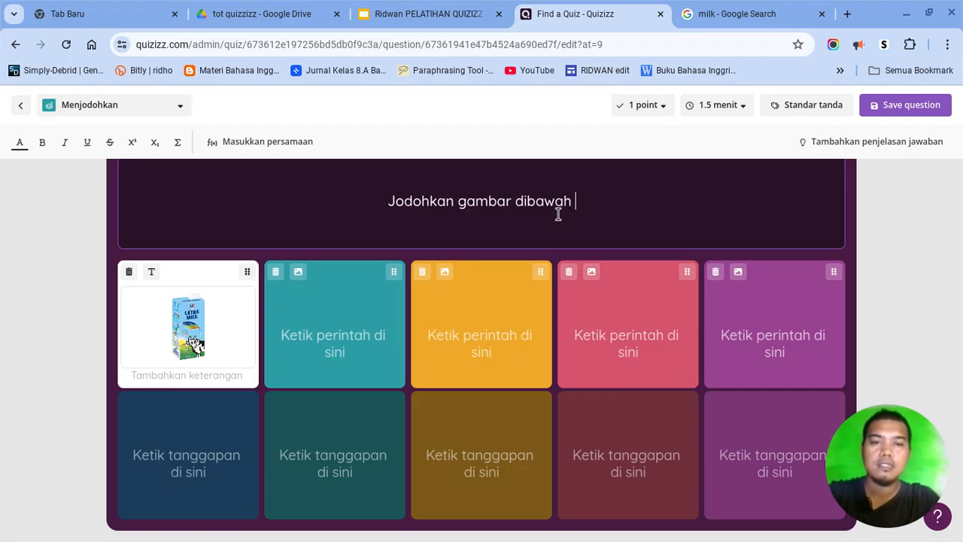
pyautogui.write('sesuai ')
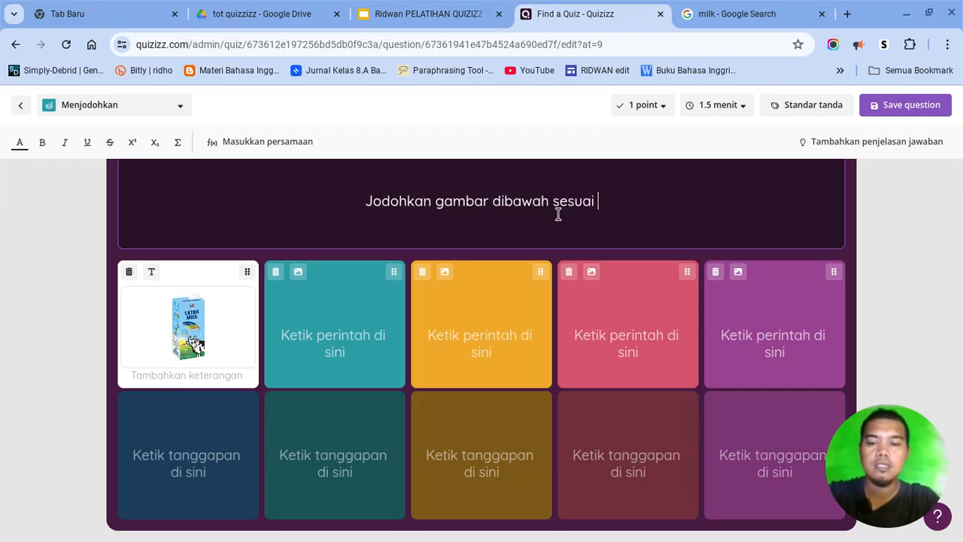
pyautogui.write('dengan bahasa Ingg')
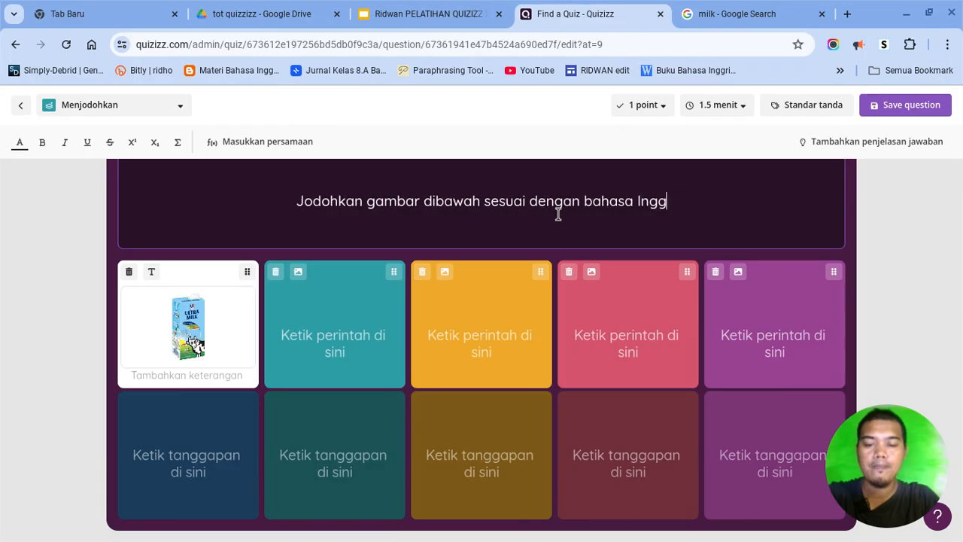
pyautogui.write('risnya')
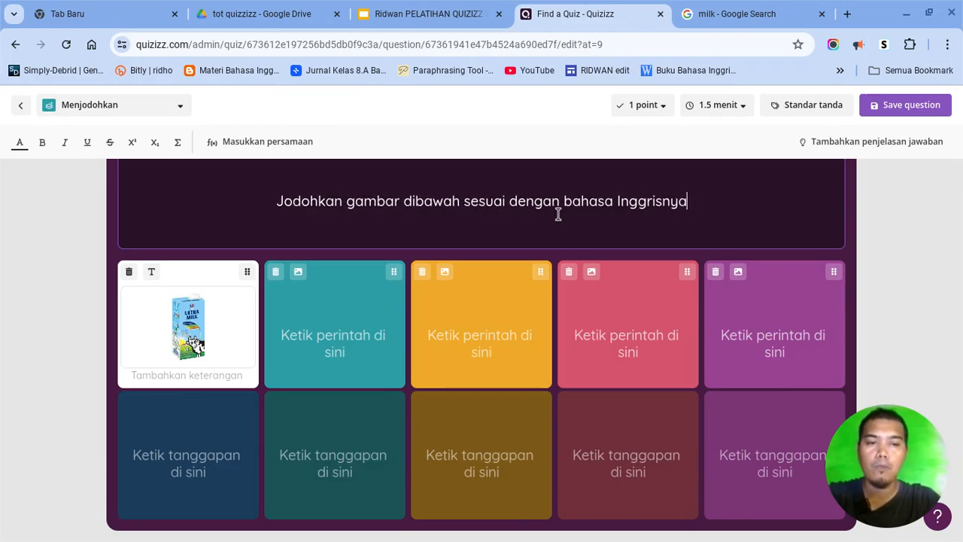
# Step: Enter "Milk" as the response matching the milk carton picture
pyautogui.click(202, 451)
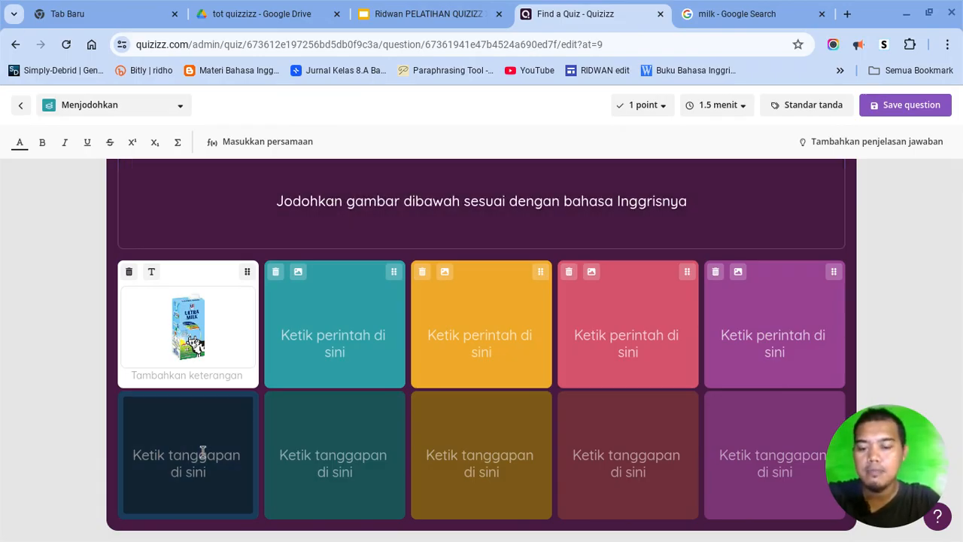
pyautogui.write('data:image/jpeg;base64,/9j/4AAQSkZJRgABA')
pyautogui.hotkey('ctrl', 'a')
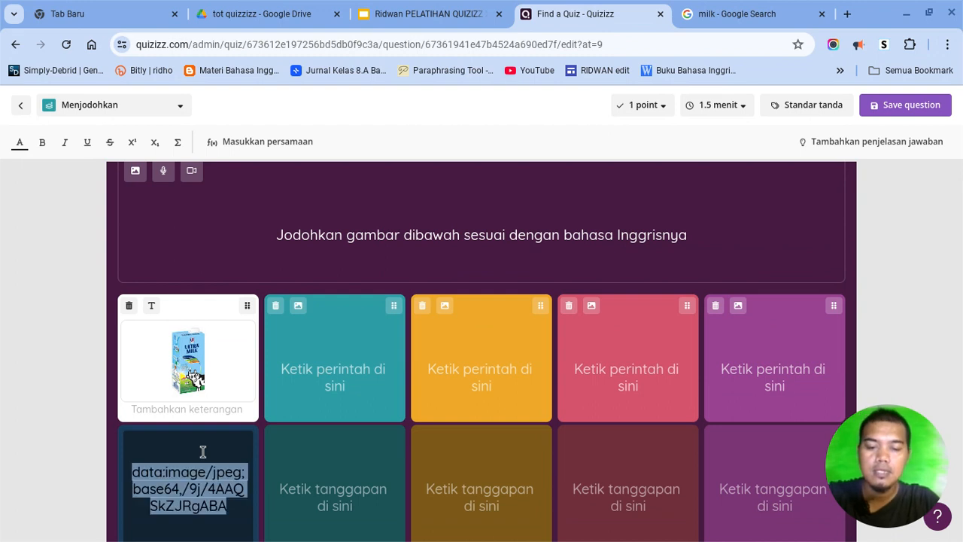
pyautogui.write('Milk')
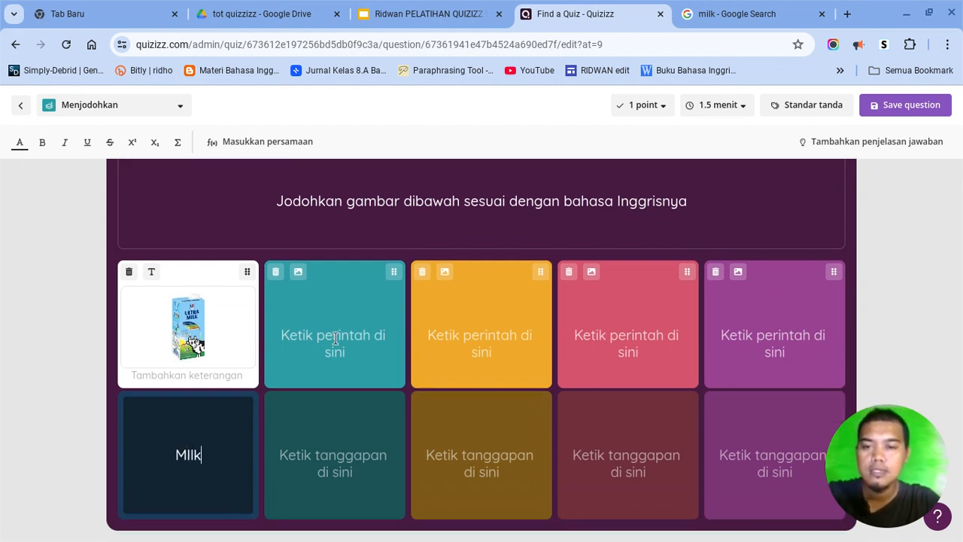
pyautogui.click(189, 456)
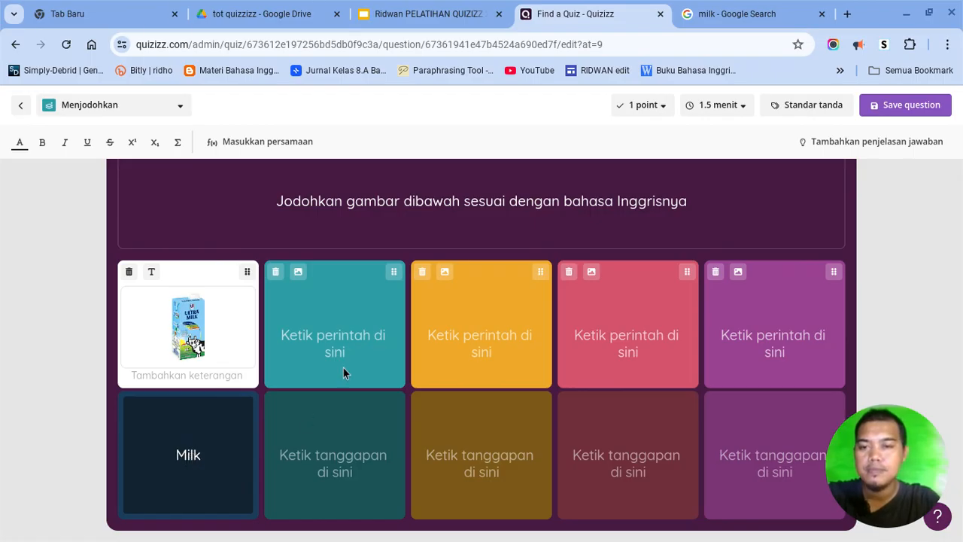
# Step: Start adding an image to the second prompt card, and search Google Images for "bread" in the browser's Google page
pyautogui.click(336, 325)
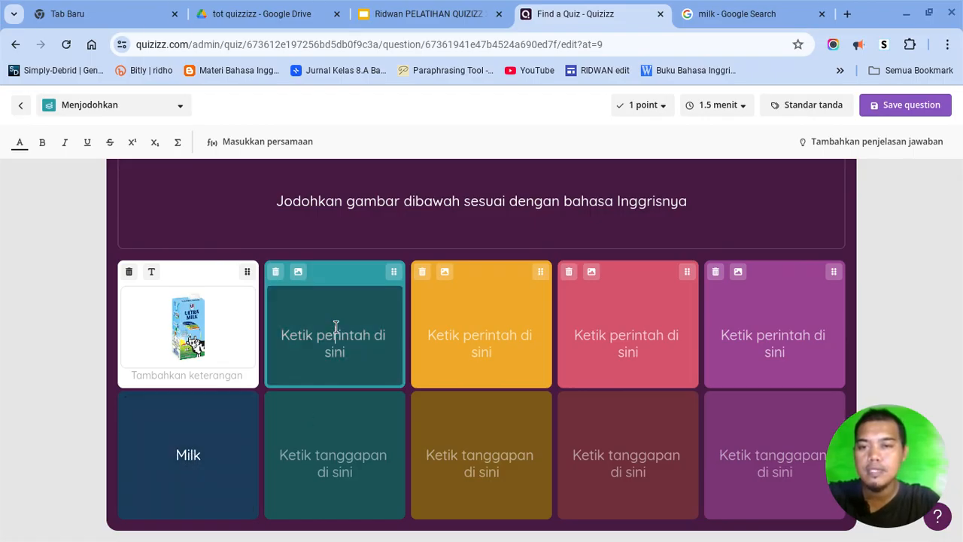
pyautogui.click(299, 274)
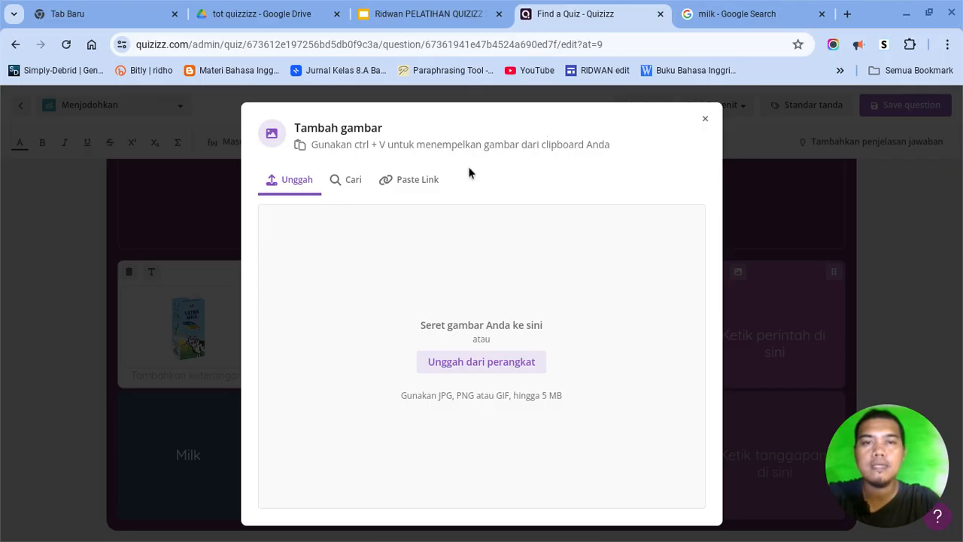
pyautogui.click(735, 13)
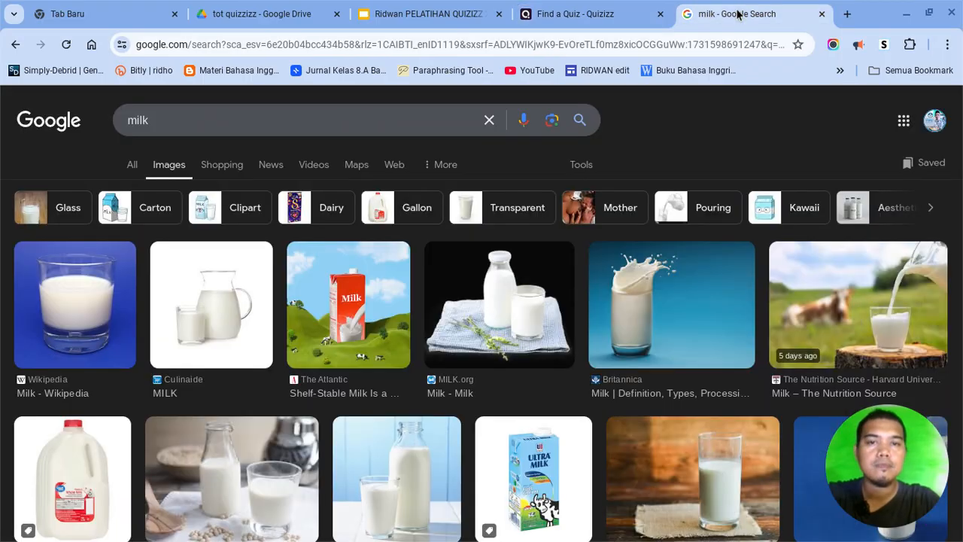
pyautogui.click(488, 121)
pyautogui.write('j')
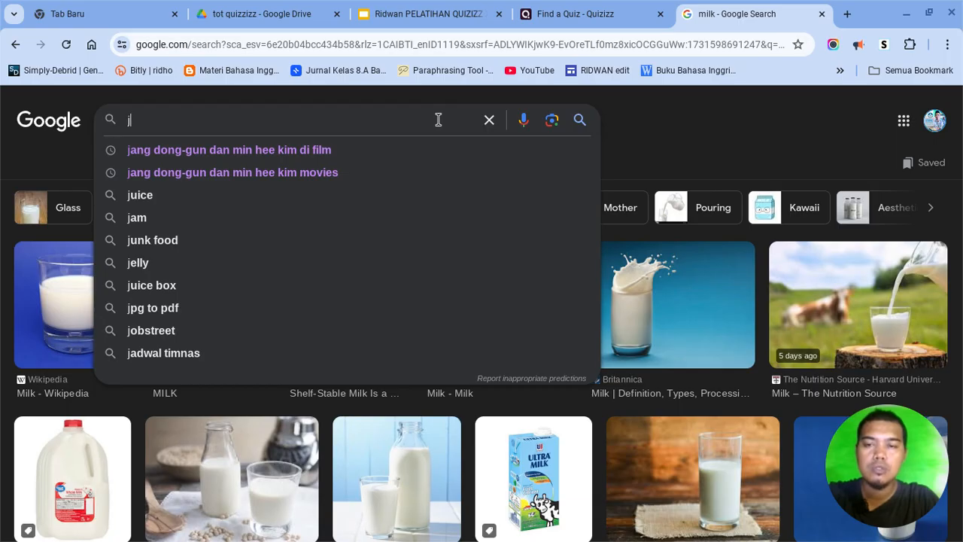
pyautogui.press('BackSpace')
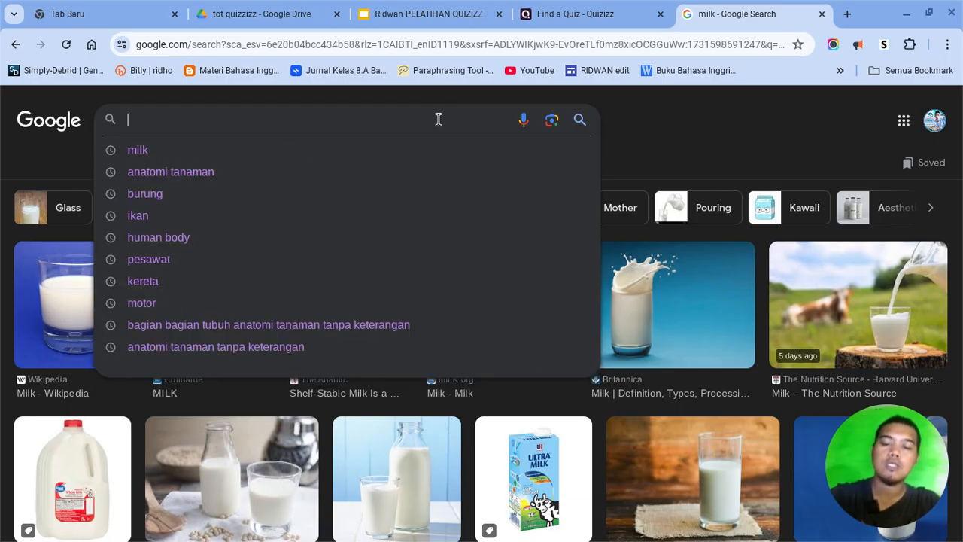
pyautogui.write('brea')
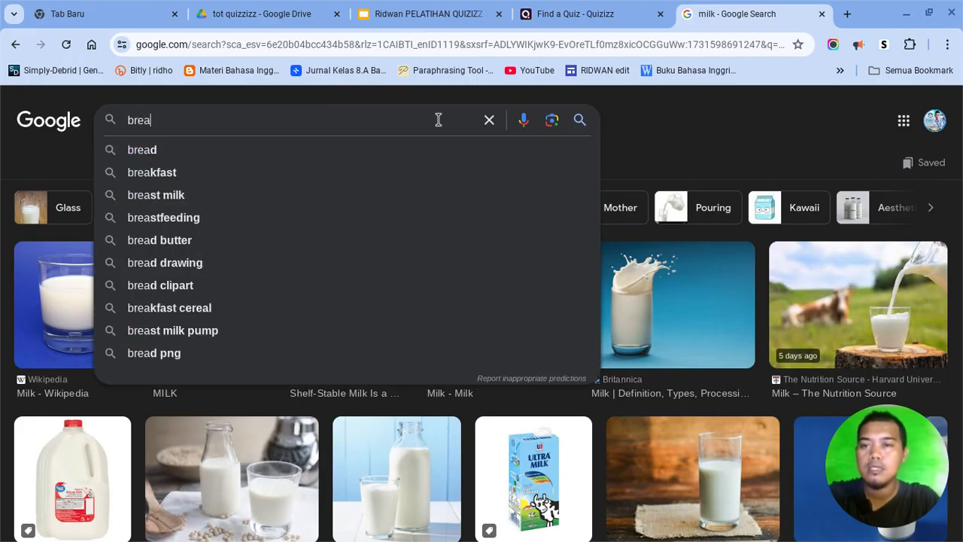
pyautogui.write('ad')
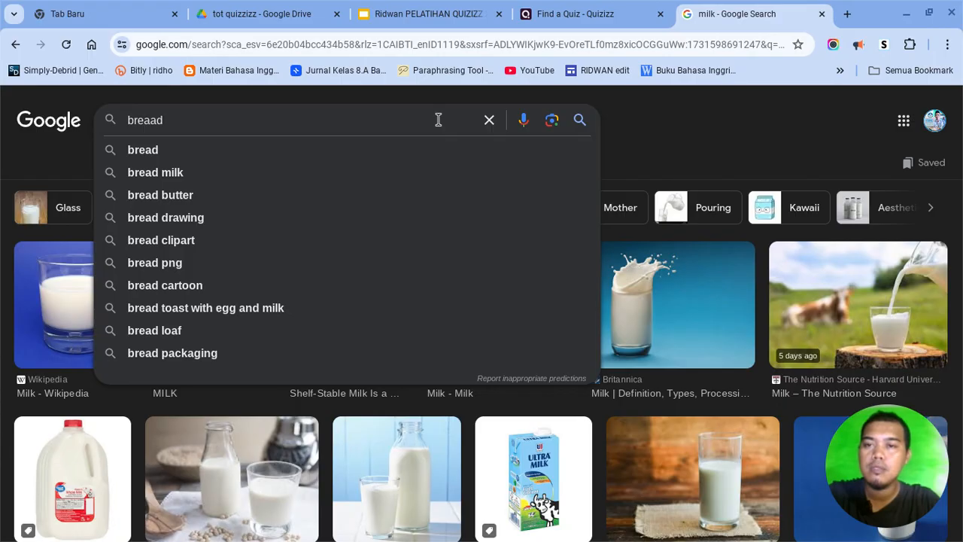
pyautogui.press('BackSpace')
pyautogui.press('BackSpace')
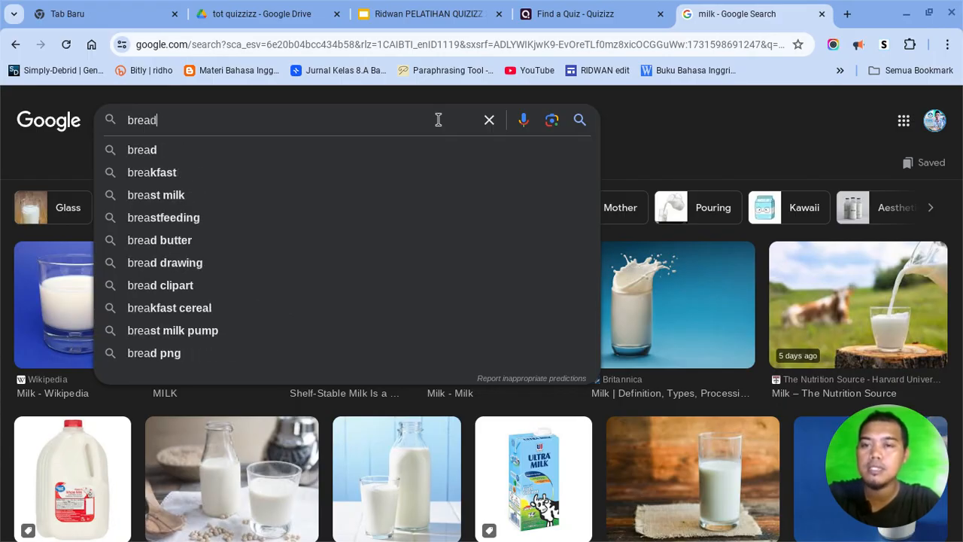
pyautogui.press('Return')
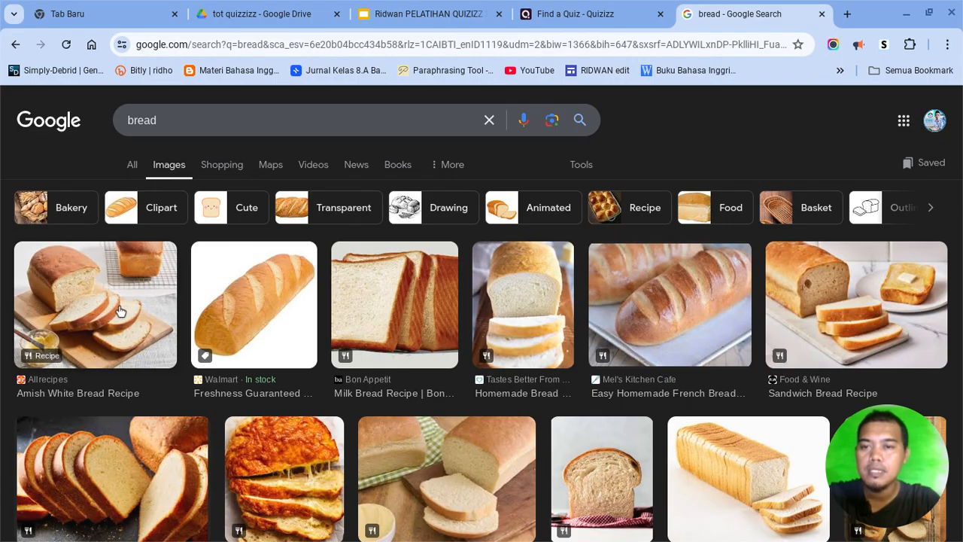
# Step: Return to Quizizz and insert the sliced bread loaf picture on the second prompt card from its copied image link
pyautogui.click(606, 11)
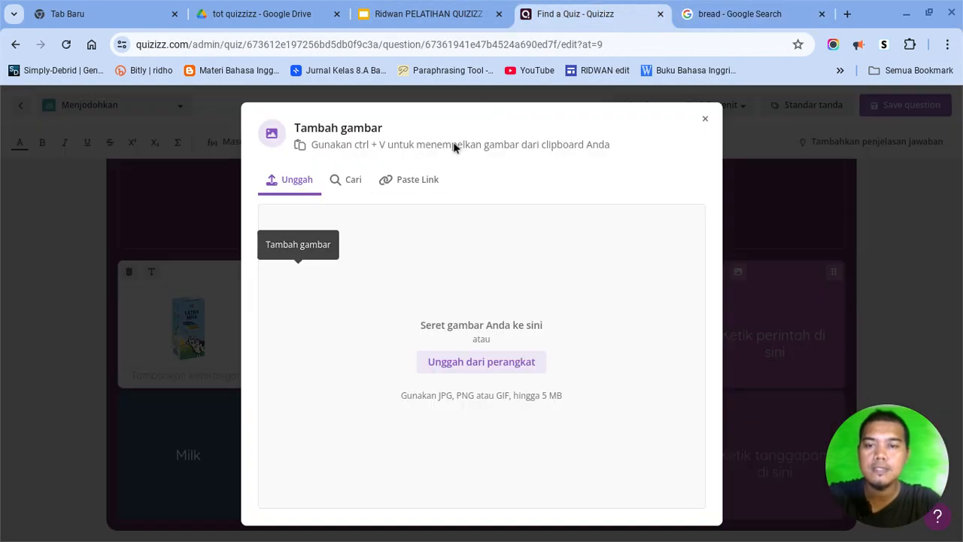
pyautogui.click(412, 182)
pyautogui.click(415, 224)
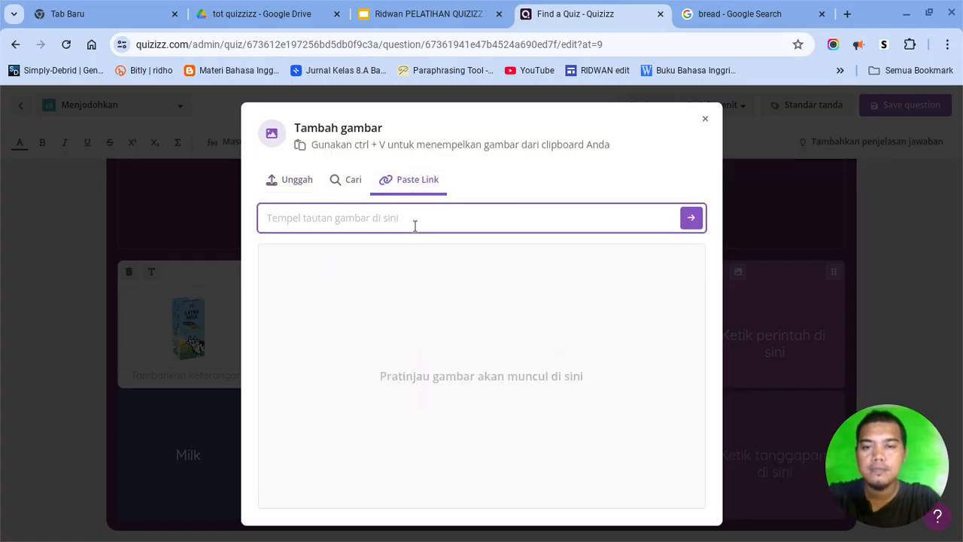
pyautogui.hotkey('ctrl', 'v')
pyautogui.click(683, 221)
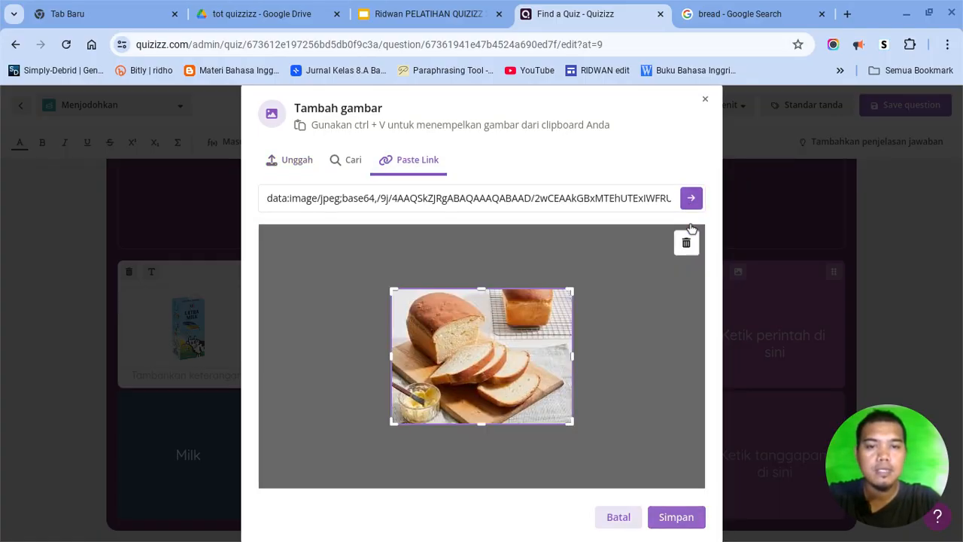
pyautogui.click(670, 517)
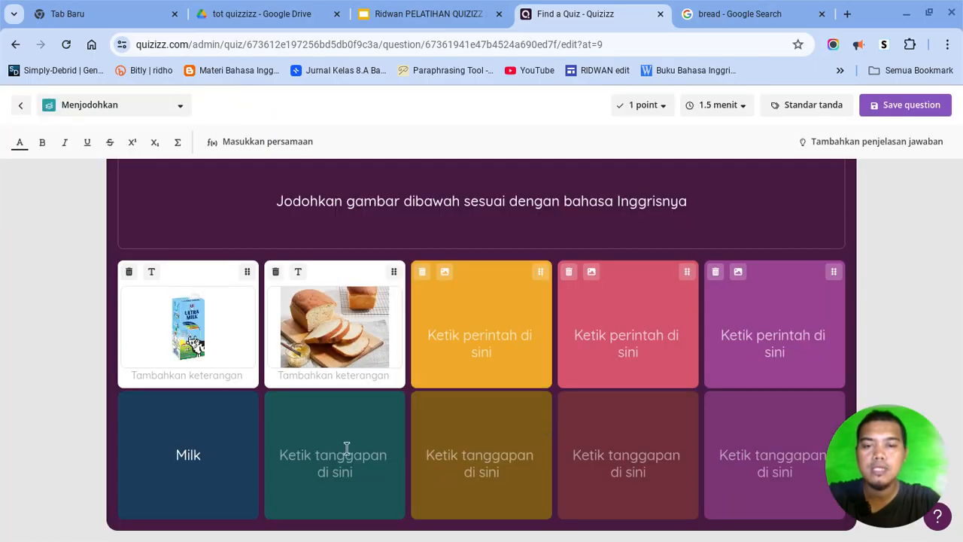
# Step: Enter "Bread" as the response matching the bread picture
pyautogui.click(346, 447)
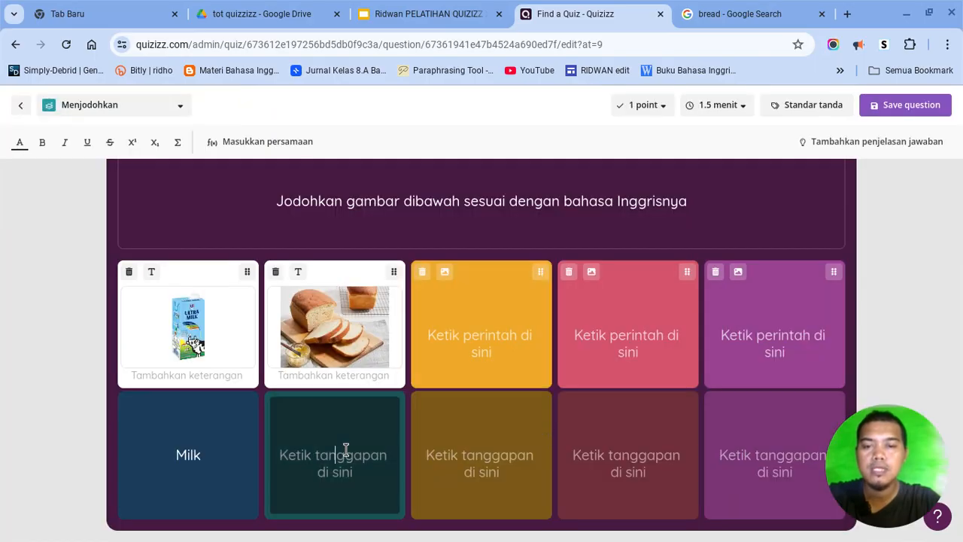
pyautogui.write('B')
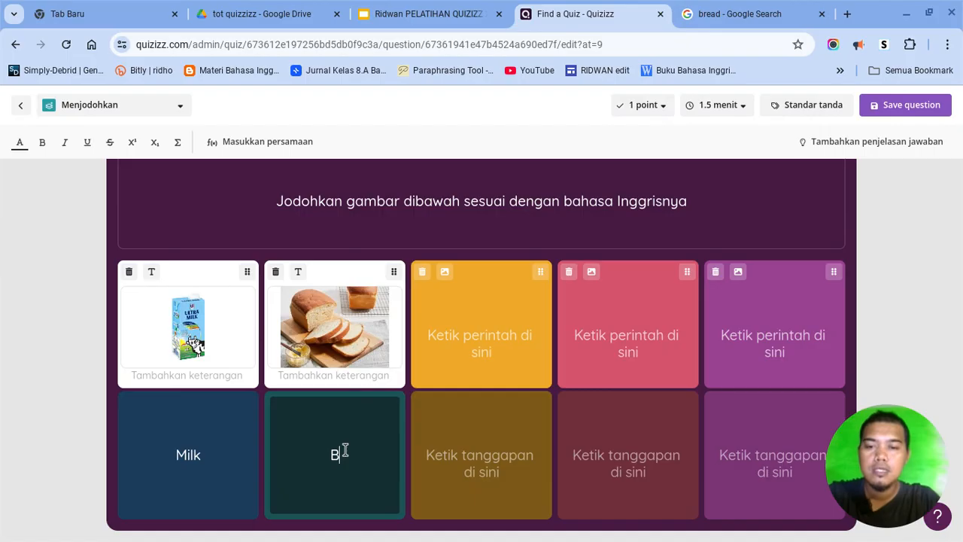
pyautogui.write('read')
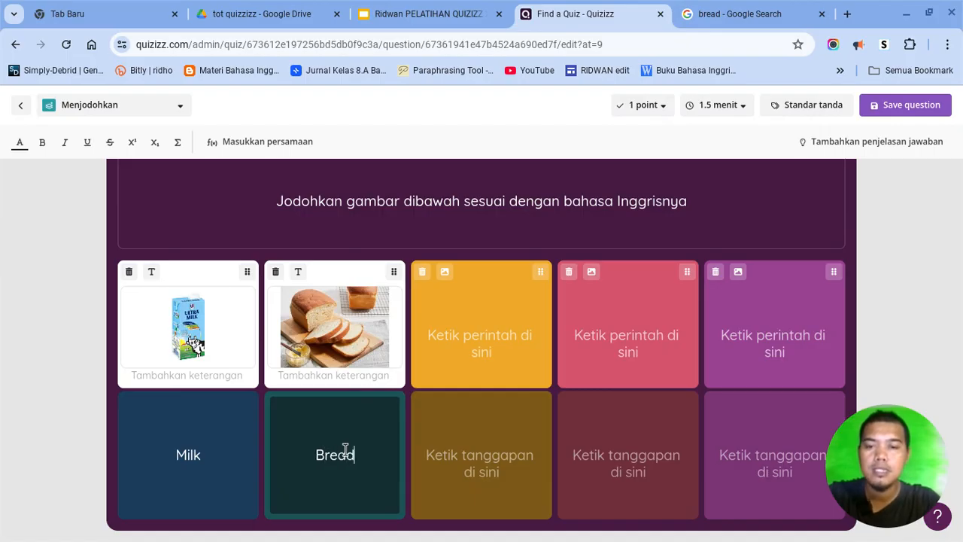
# Step: Search Google Images for "candy" in the browser's Google page and open the rainbow lollipop picture from Blibli.com
pyautogui.click(701, 12)
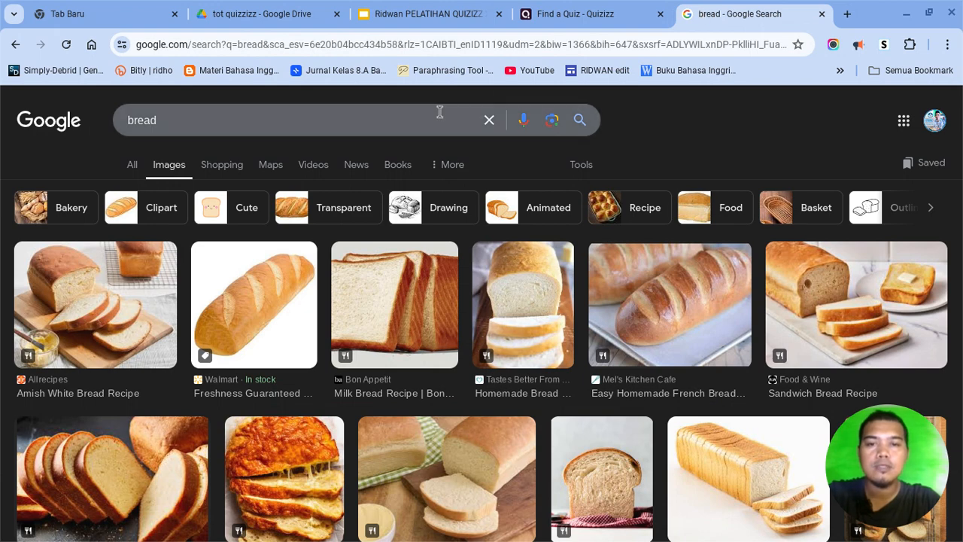
pyautogui.click(415, 127)
pyautogui.press('BackSpace')
pyautogui.press('BackSpace')
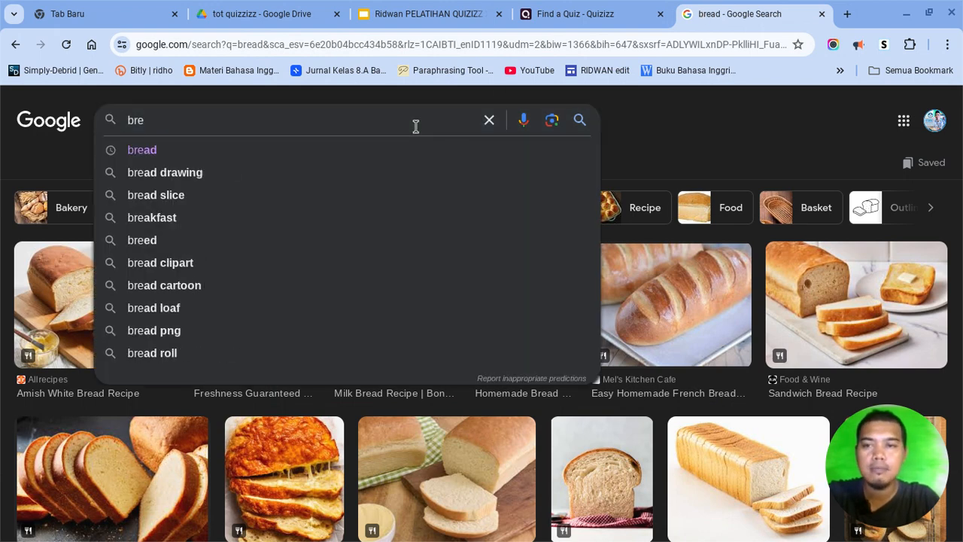
pyautogui.press('BackSpace')
pyautogui.press('BackSpace')
pyautogui.press('BackSpace')
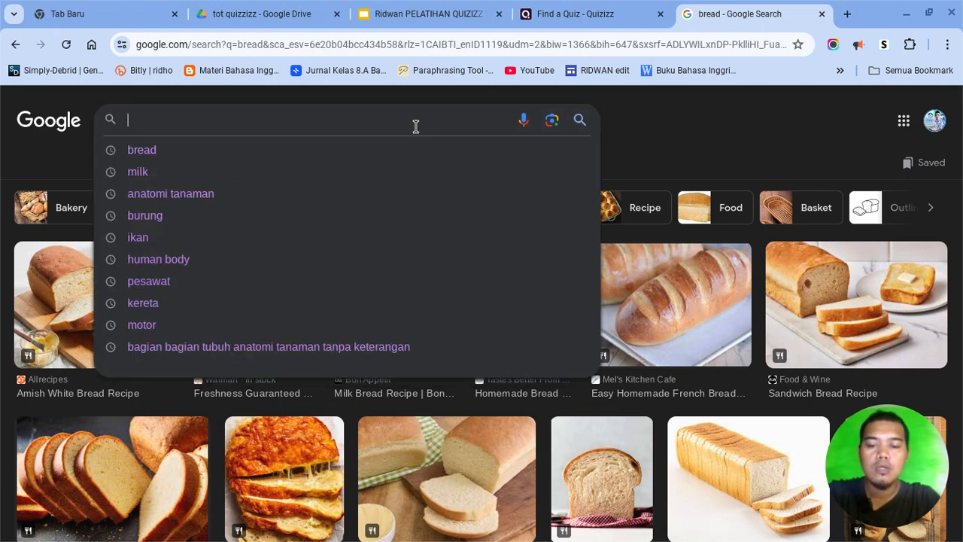
pyautogui.write('candy')
pyautogui.press('Return')
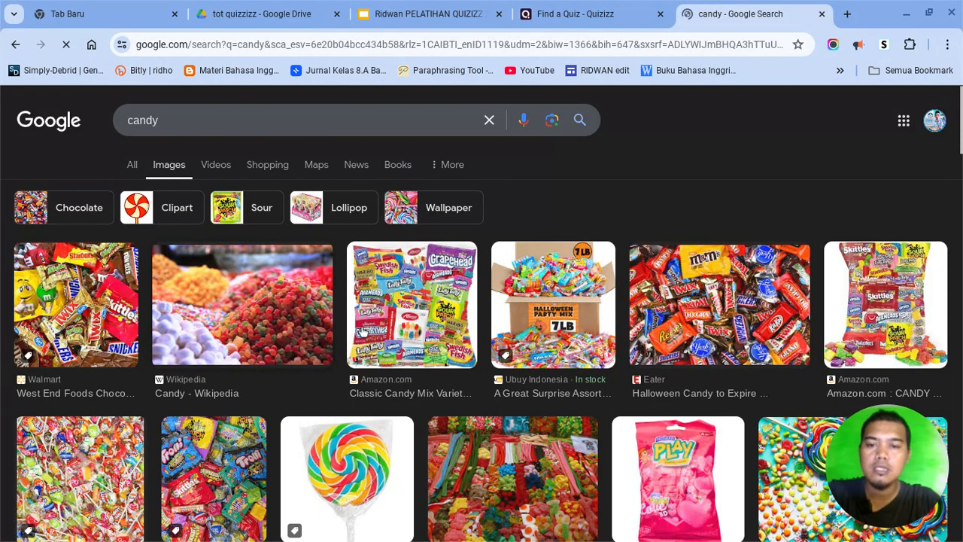
pyautogui.click(333, 469)
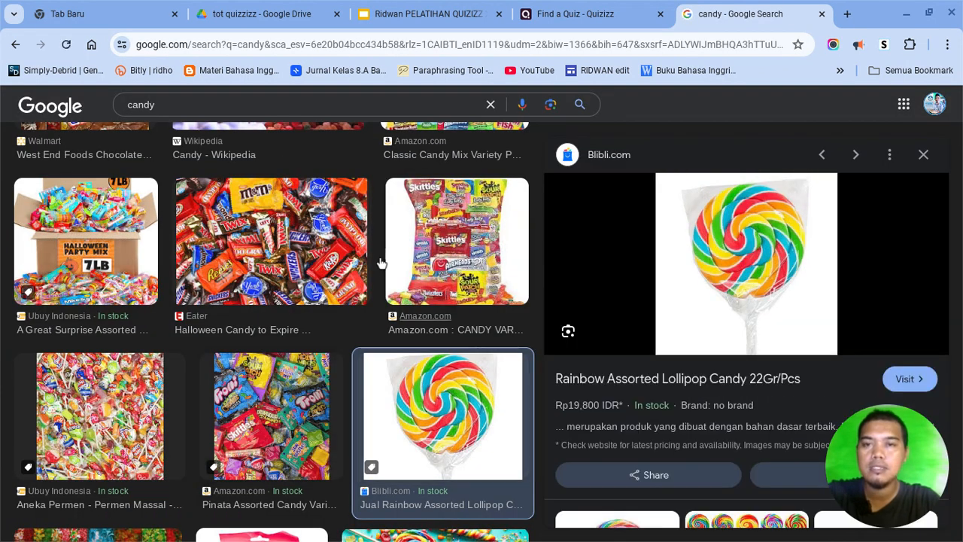
# Step: Return to Quizizz and insert the rainbow lollipop picture on the third prompt card from its copied image link
pyautogui.click(587, 9)
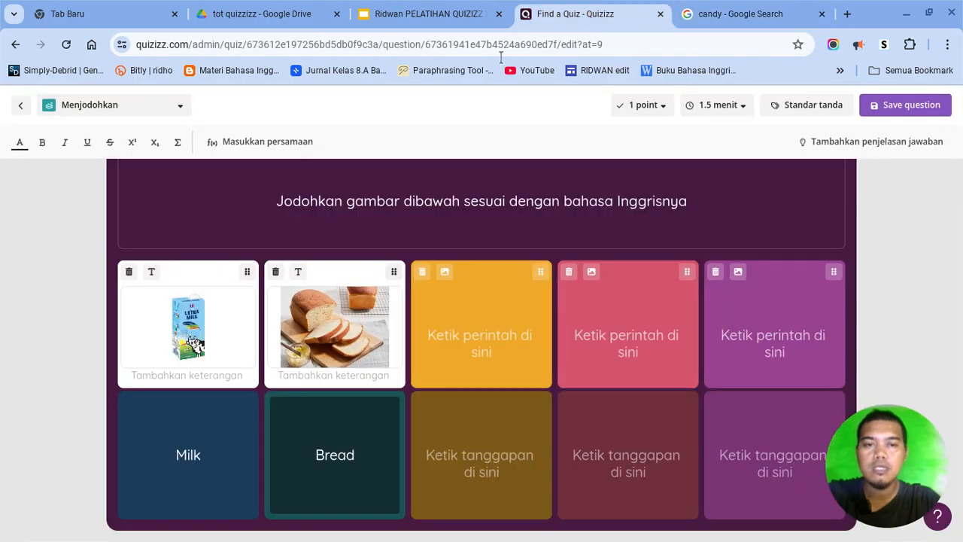
pyautogui.click(474, 339)
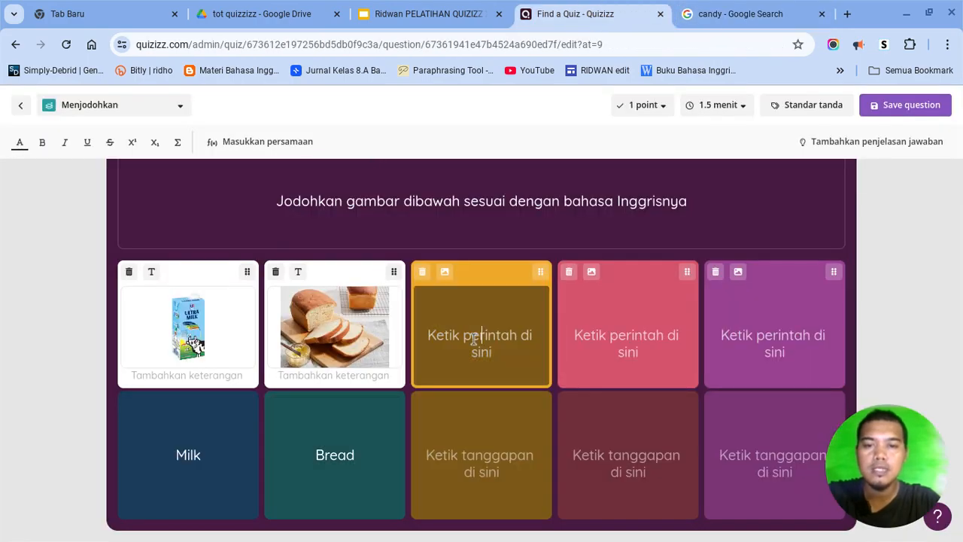
pyautogui.click(445, 271)
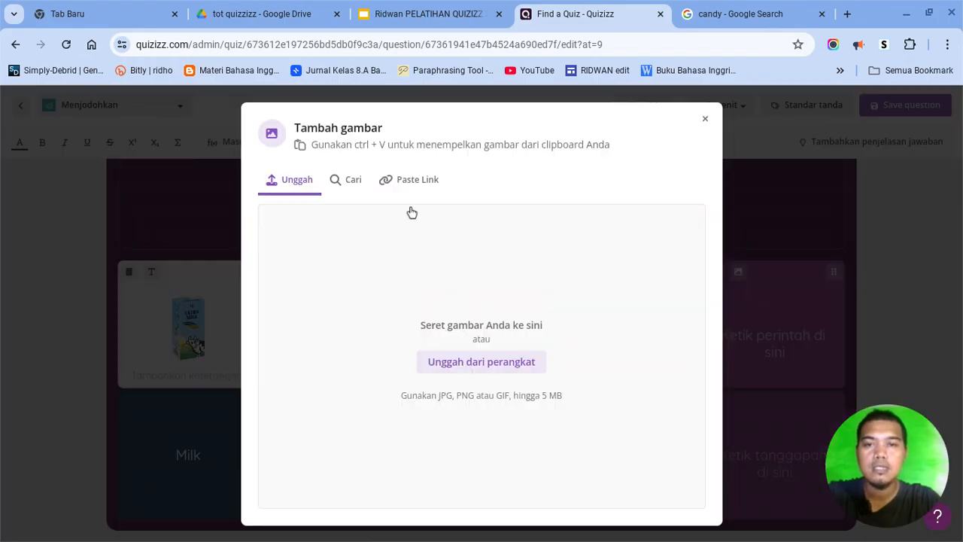
pyautogui.click(398, 181)
pyautogui.click(394, 218)
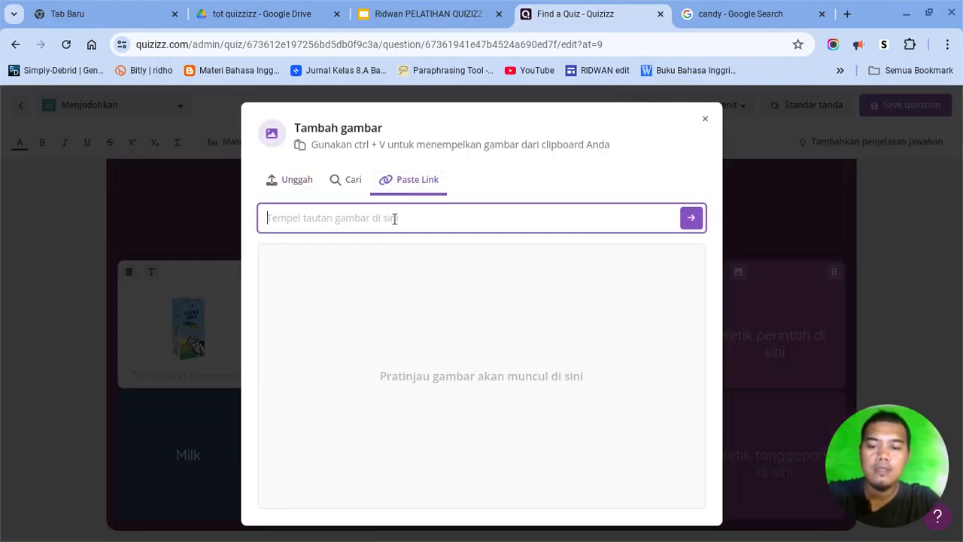
pyautogui.hotkey('ctrl', 'v')
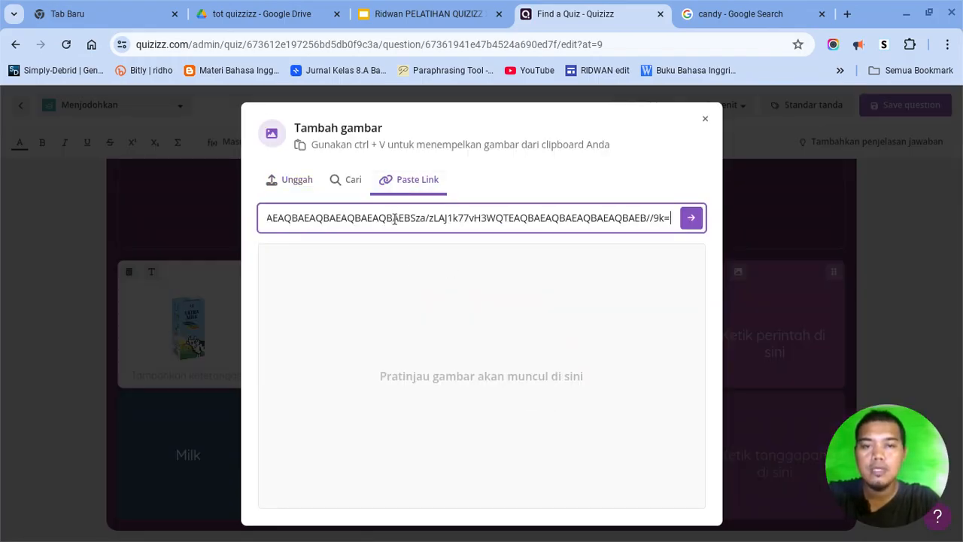
pyautogui.click(690, 218)
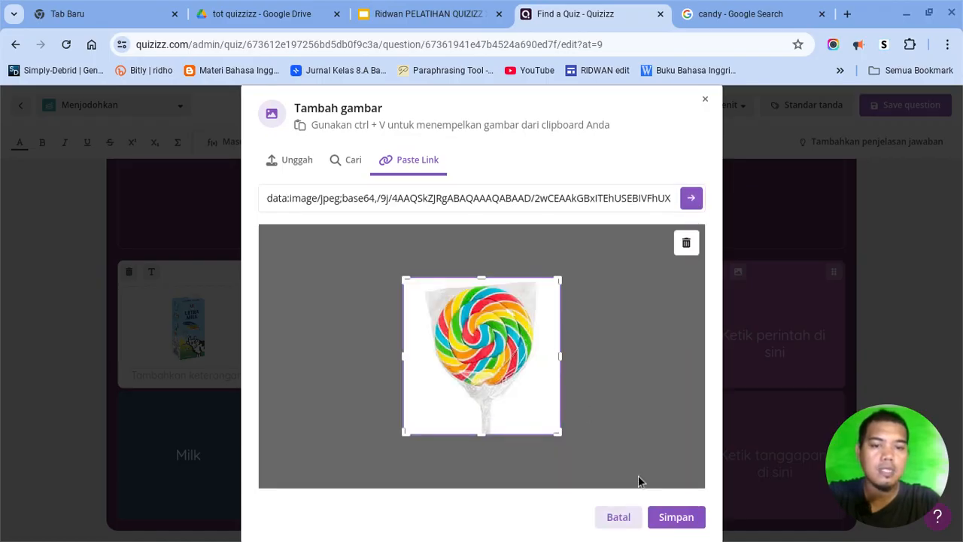
pyautogui.click(673, 517)
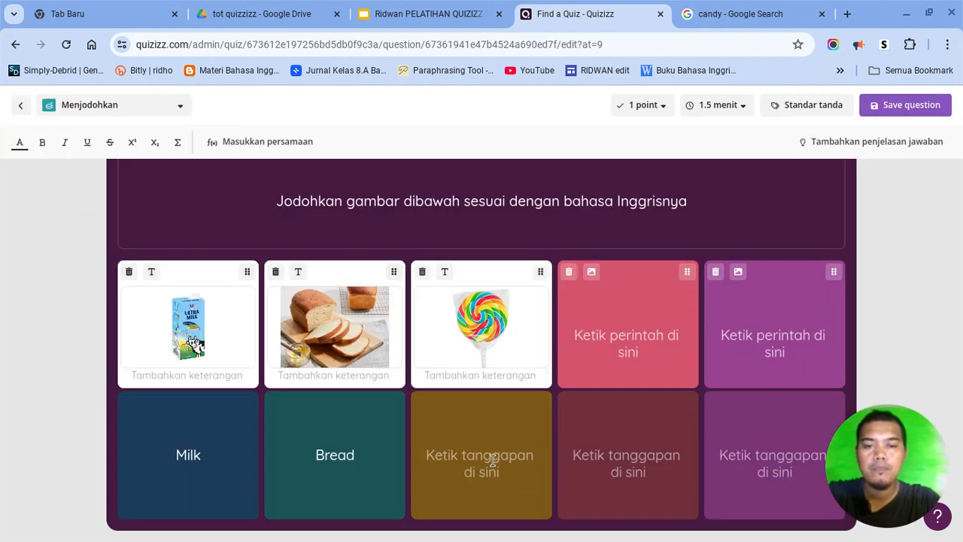
# Step: Enter "Candy" as the response matching the lollipop picture
pyautogui.click(491, 460)
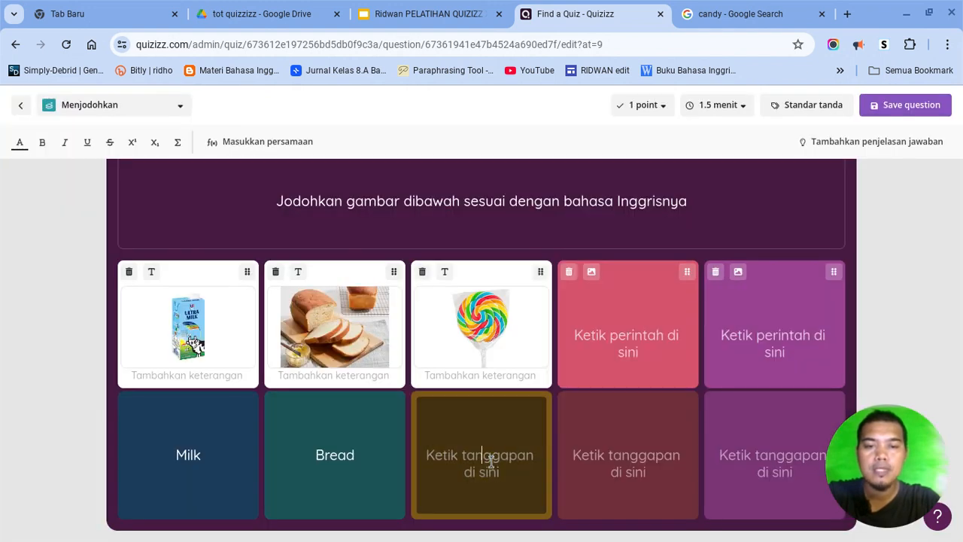
pyautogui.write('Can')
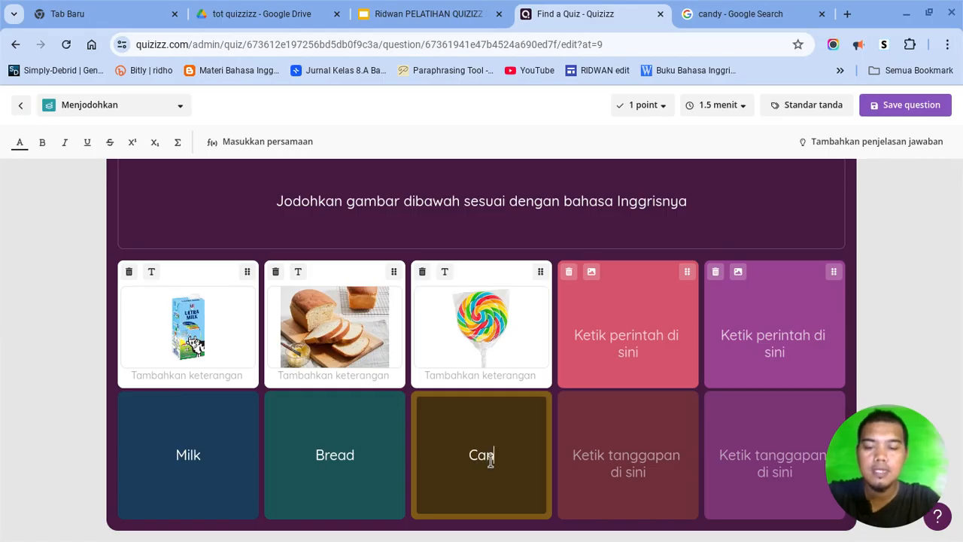
pyautogui.write('dy')
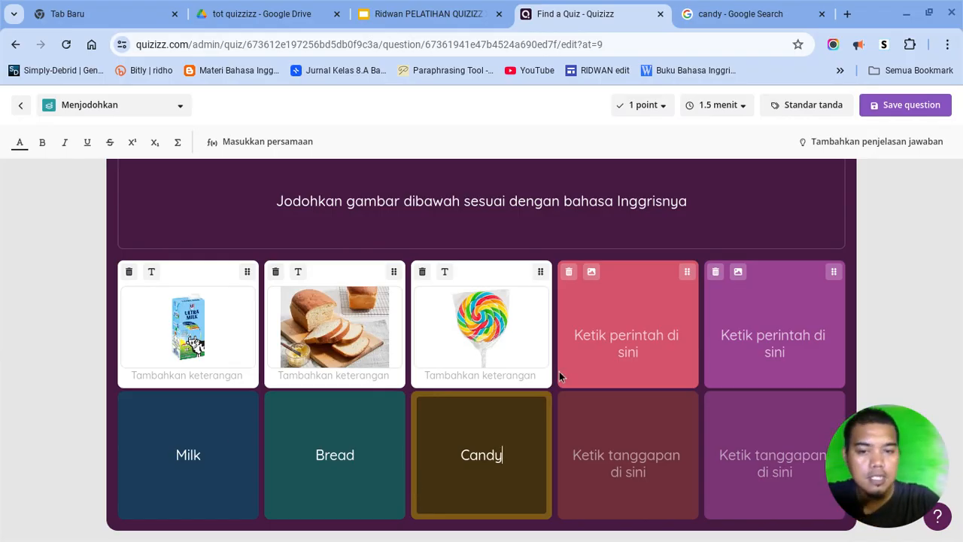
# Step: Open link-based image insertion for the fourth prompt card, and search Google Images for "noodle" in the browser's Google page
pyautogui.moveTo(414, 342)
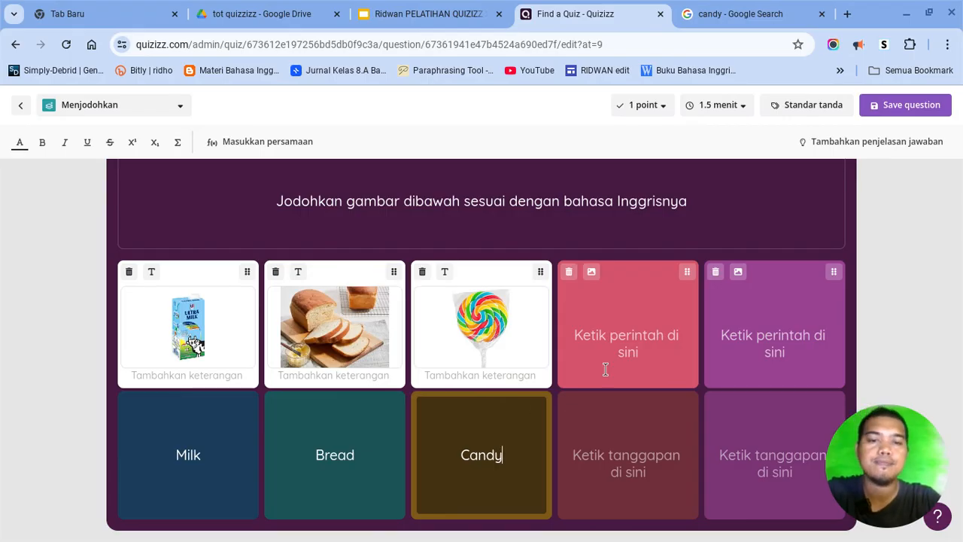
pyautogui.click(592, 272)
pyautogui.click(418, 189)
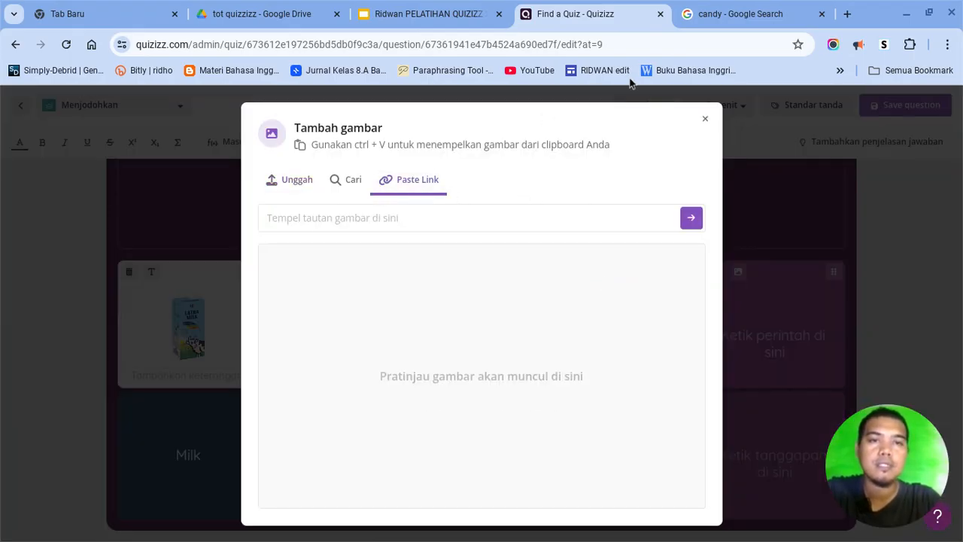
pyautogui.click(745, 15)
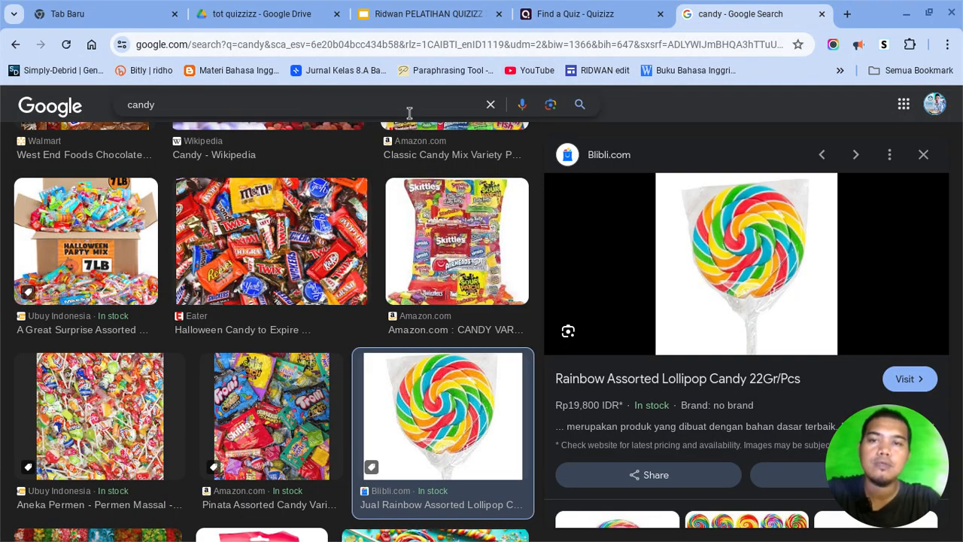
pyautogui.click(489, 104)
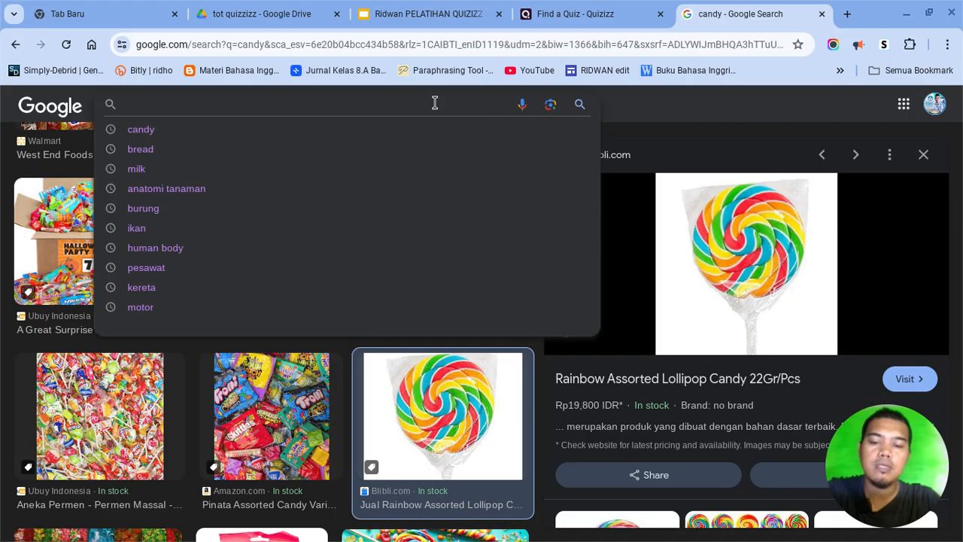
pyautogui.write('no')
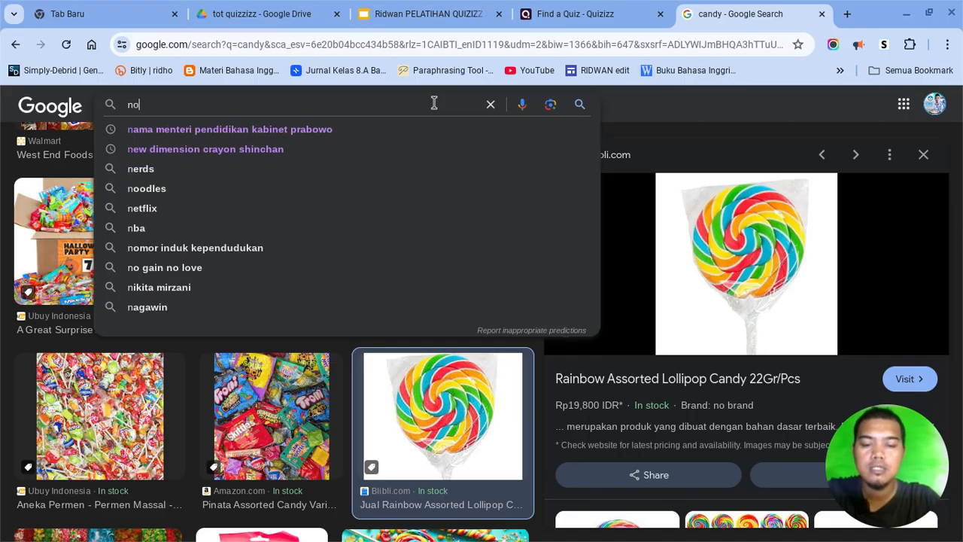
pyautogui.write('odle')
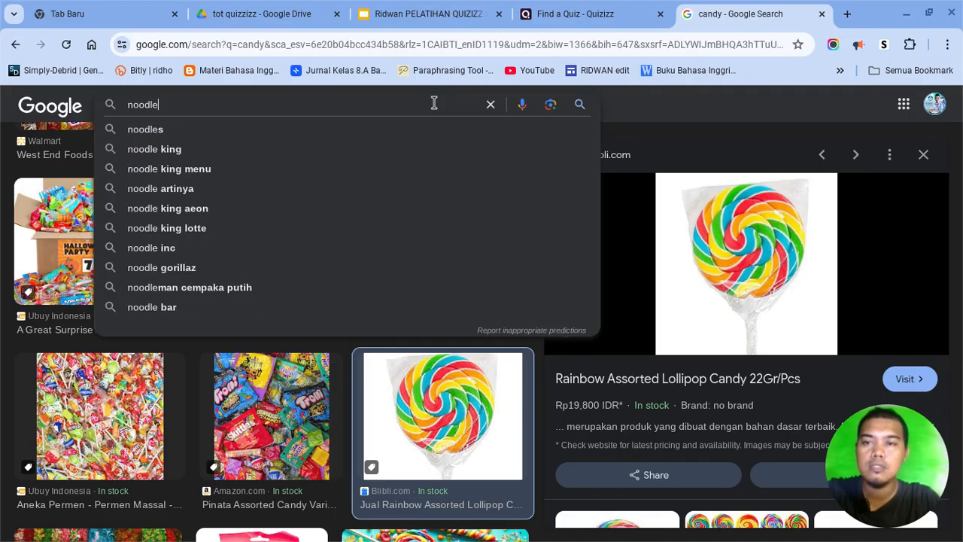
pyautogui.press('Return')
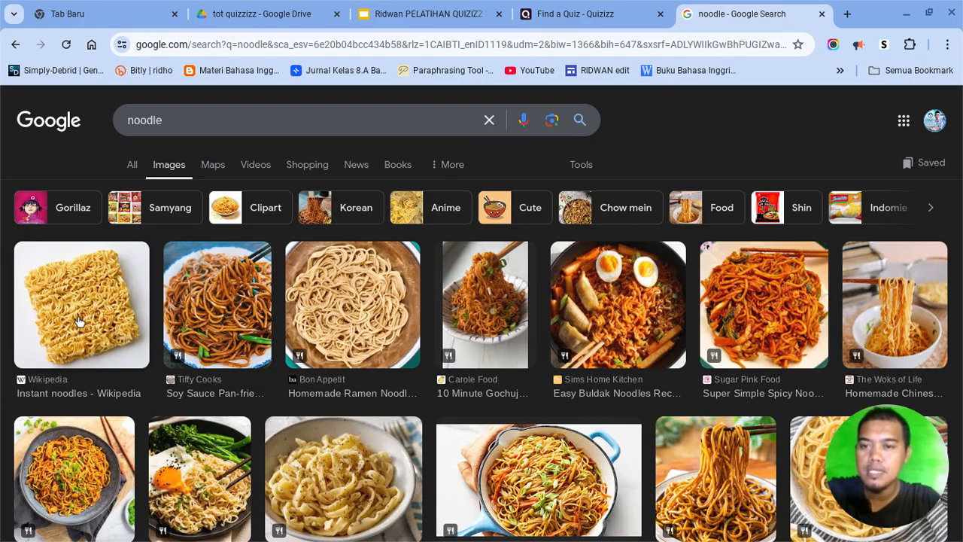
# Step: Return to Quizizz and insert the instant noodles picture on the fourth prompt card from its copied image link
pyautogui.click(577, 13)
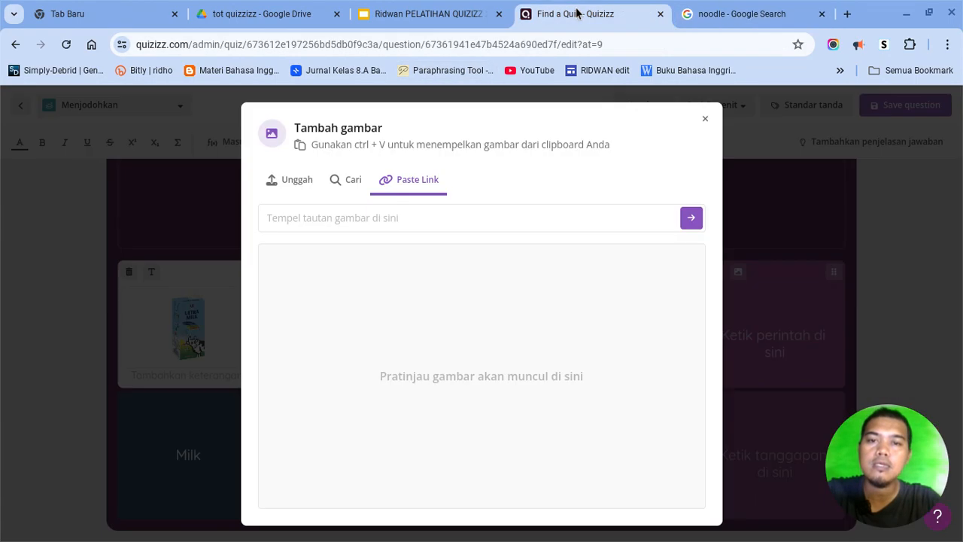
pyautogui.click(447, 227)
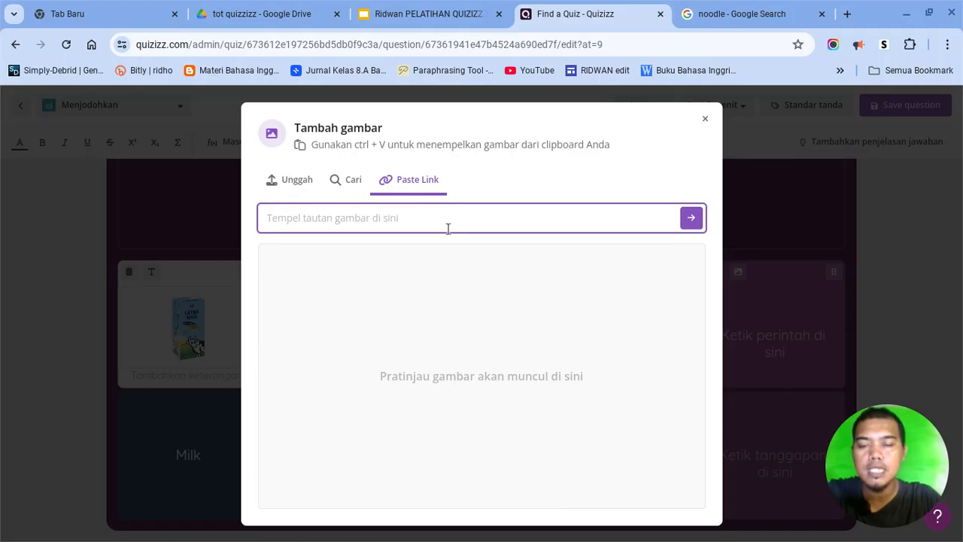
pyautogui.hotkey('ctrl', 'v')
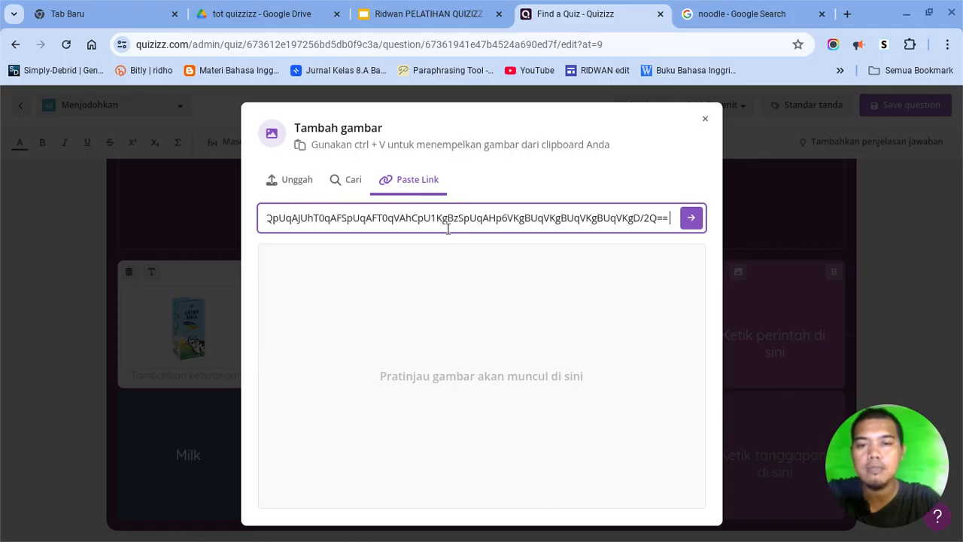
pyautogui.click(686, 219)
pyautogui.click(676, 516)
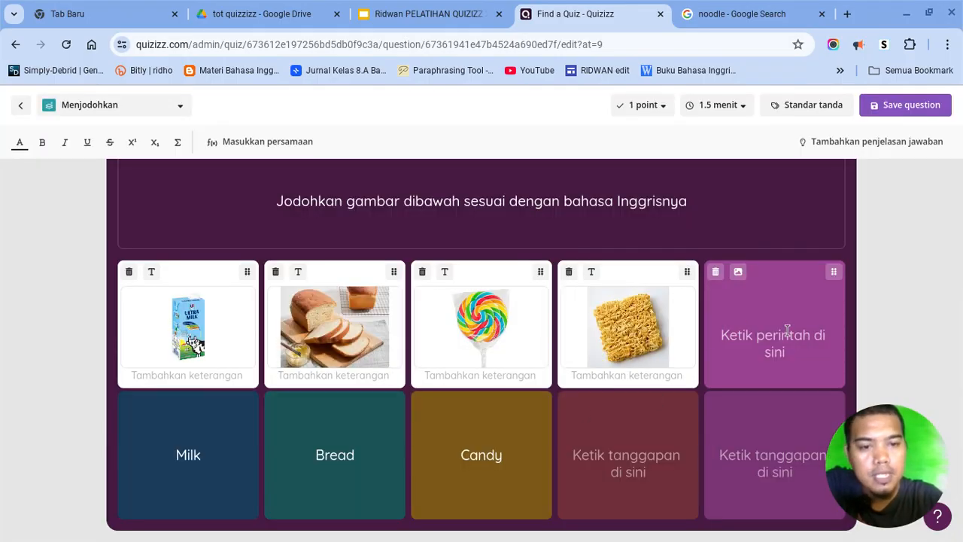
# Step: Delete the empty fifth pair and enter "Noodle" as the response matching the noodles picture
pyautogui.click(715, 273)
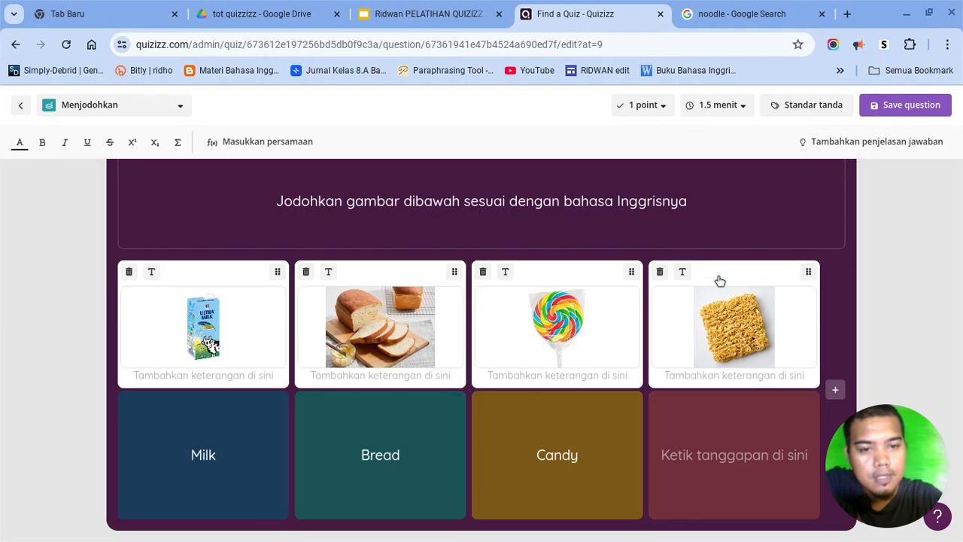
pyautogui.click(745, 455)
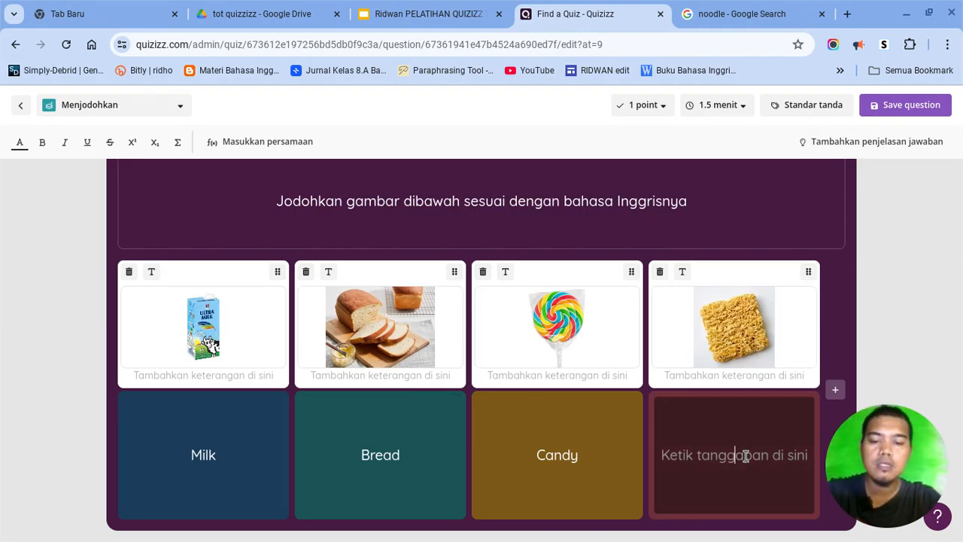
pyautogui.write('Noodle')
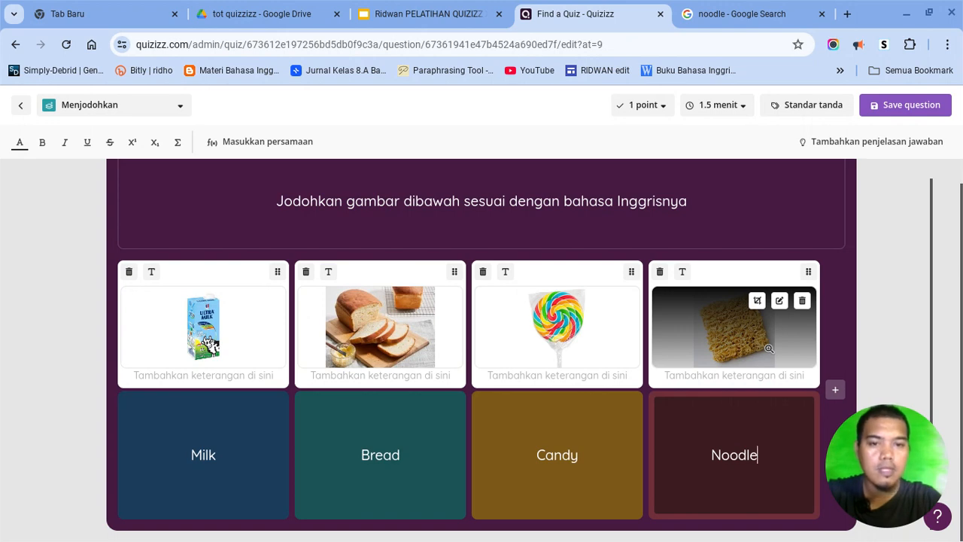
# Step: Set the matching question's score to 4 points and save the question
pyautogui.scroll(1, 407, 263)
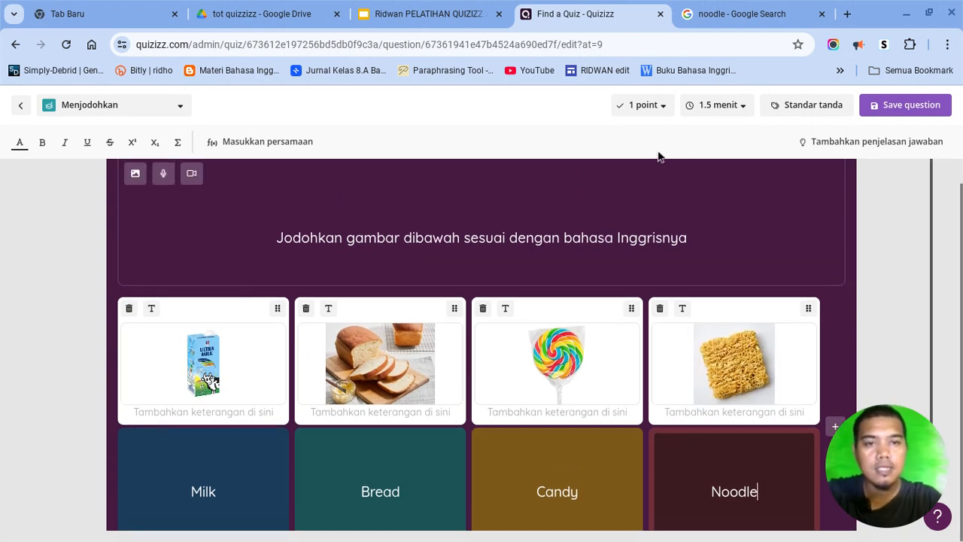
pyautogui.click(643, 113)
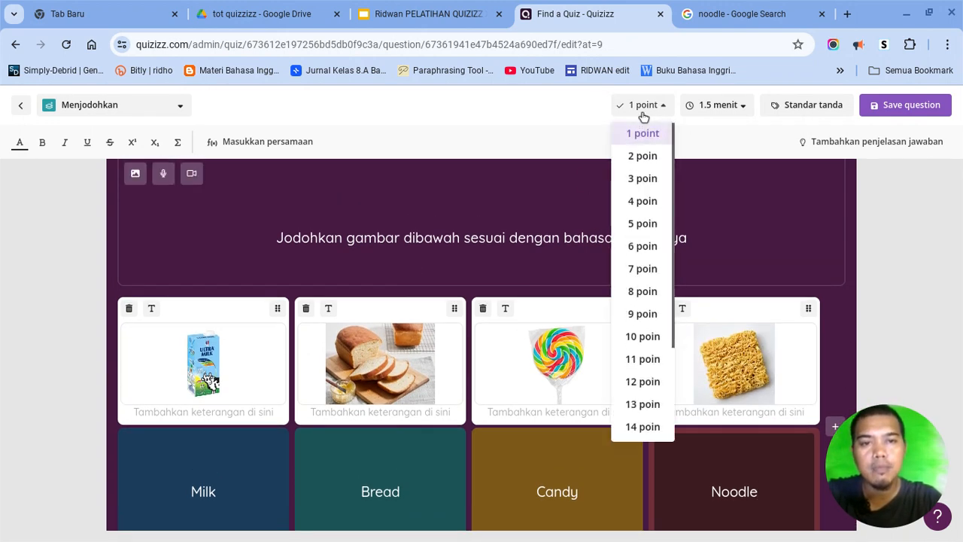
pyautogui.click(642, 203)
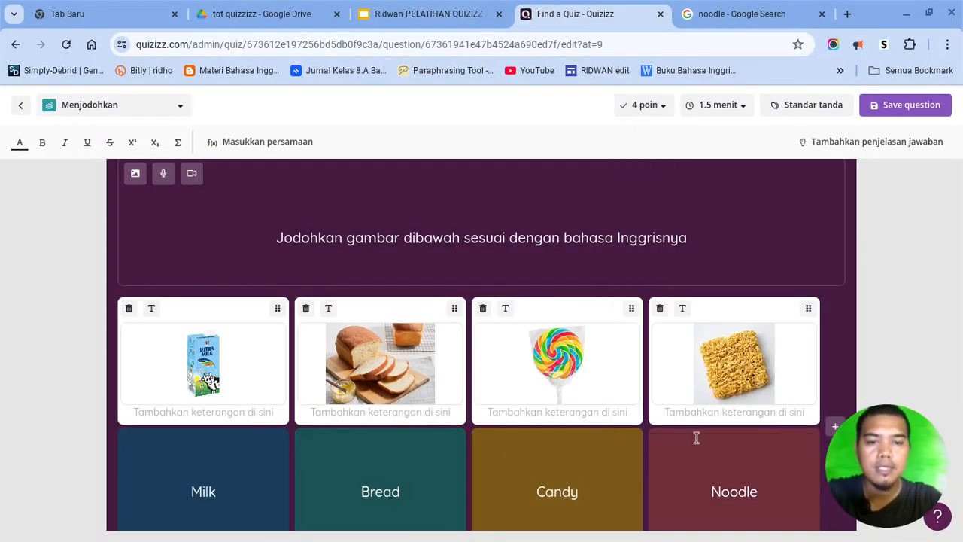
pyautogui.click(716, 106)
pyautogui.click(716, 106)
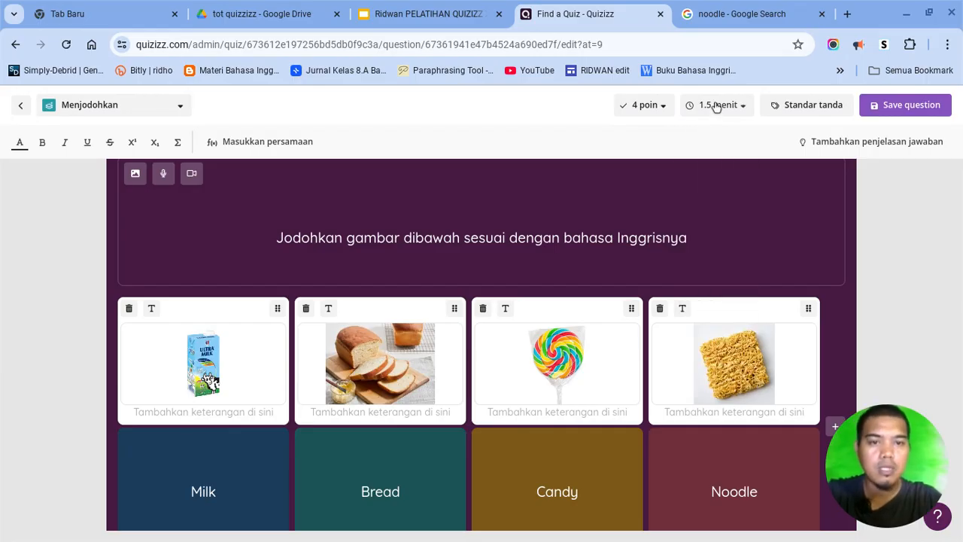
pyautogui.click(716, 106)
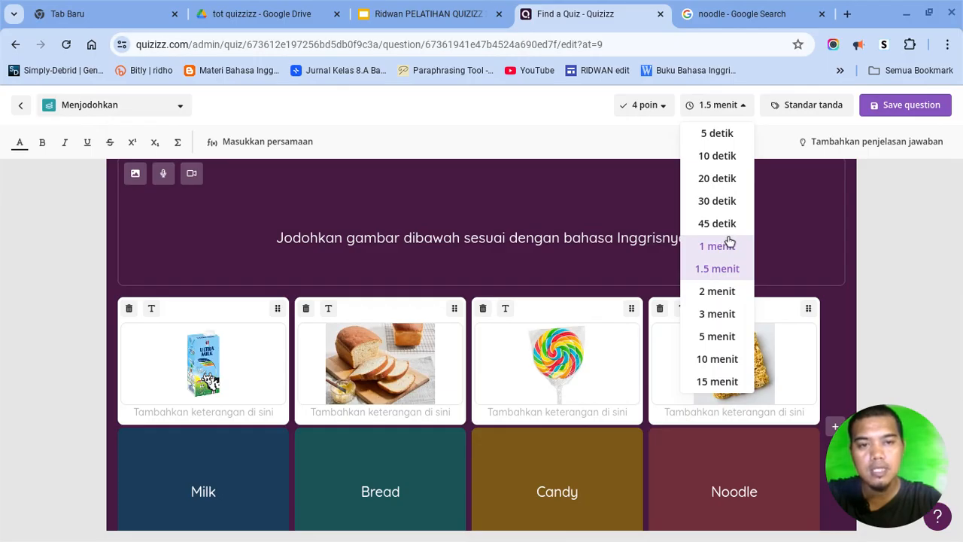
pyautogui.click(746, 108)
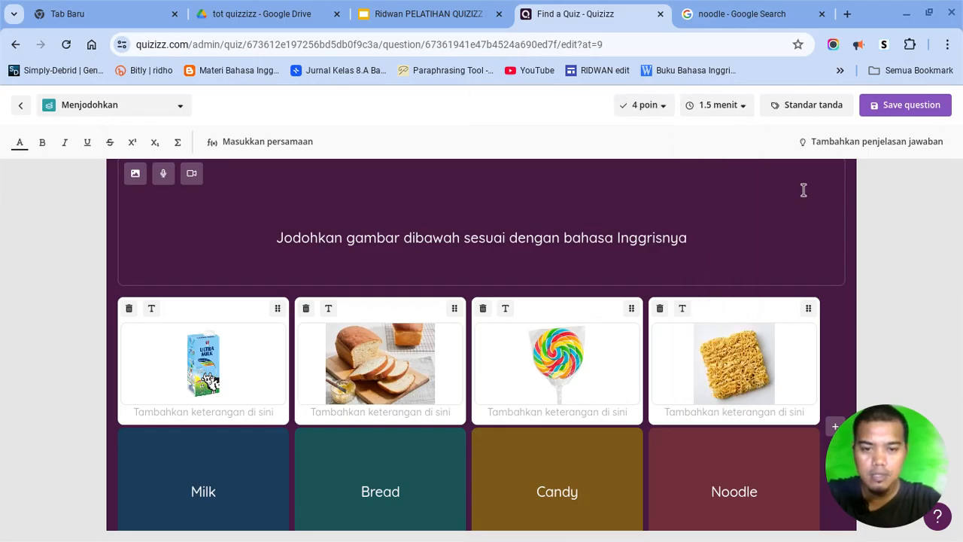
pyautogui.click(890, 104)
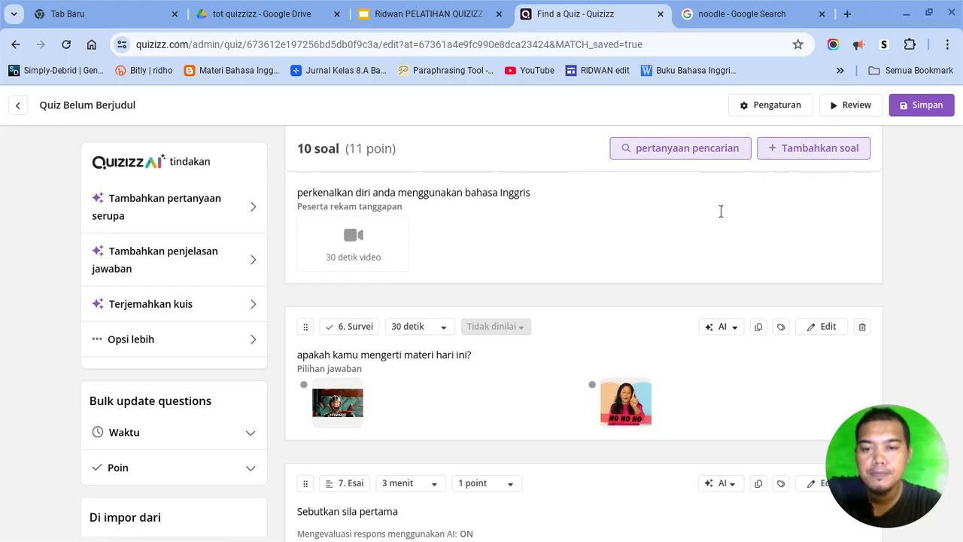
# Step: Add a new drag-and-drop (Seret dan Lepas) question after the matching question at the end of the quiz
pyautogui.scroll(-2, 600, 319)
pyautogui.scroll(-8, 599, 320)
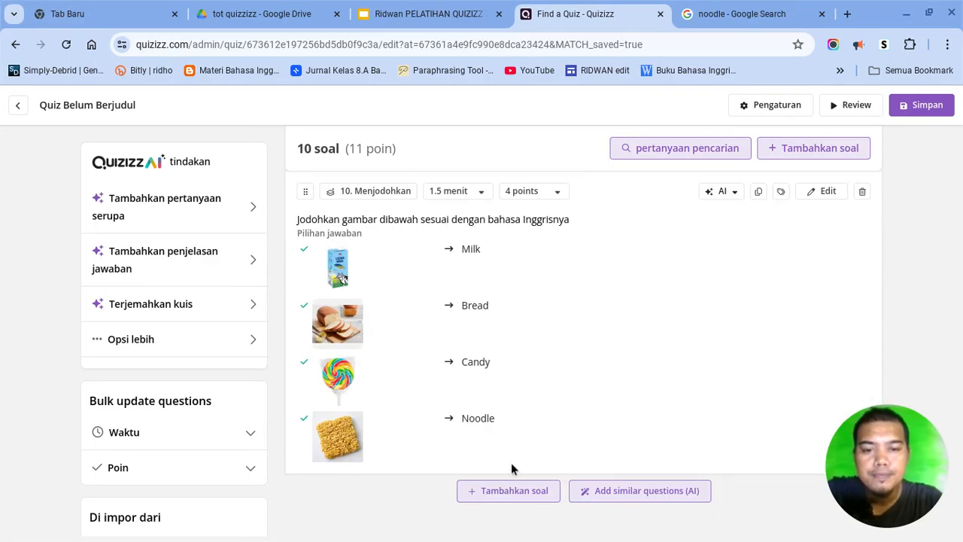
pyautogui.click(503, 491)
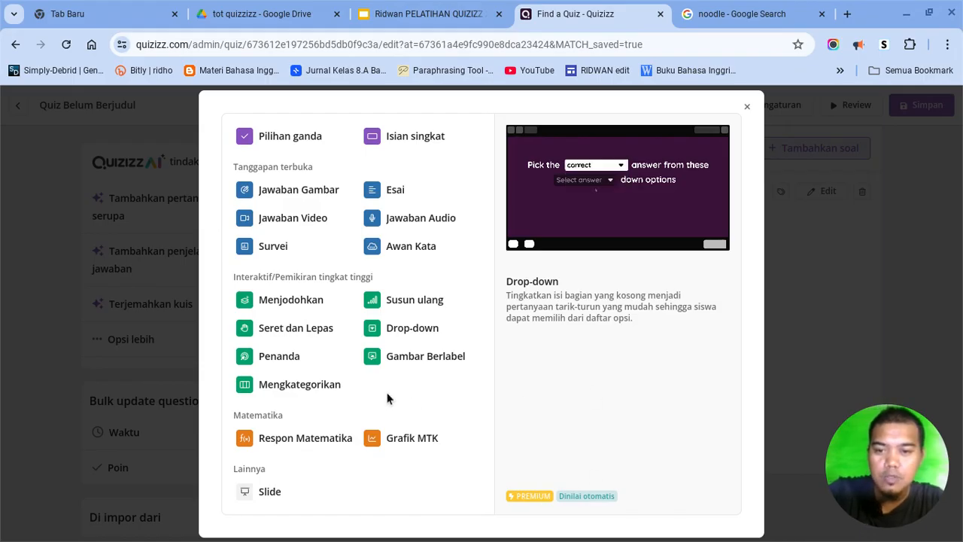
pyautogui.click(276, 329)
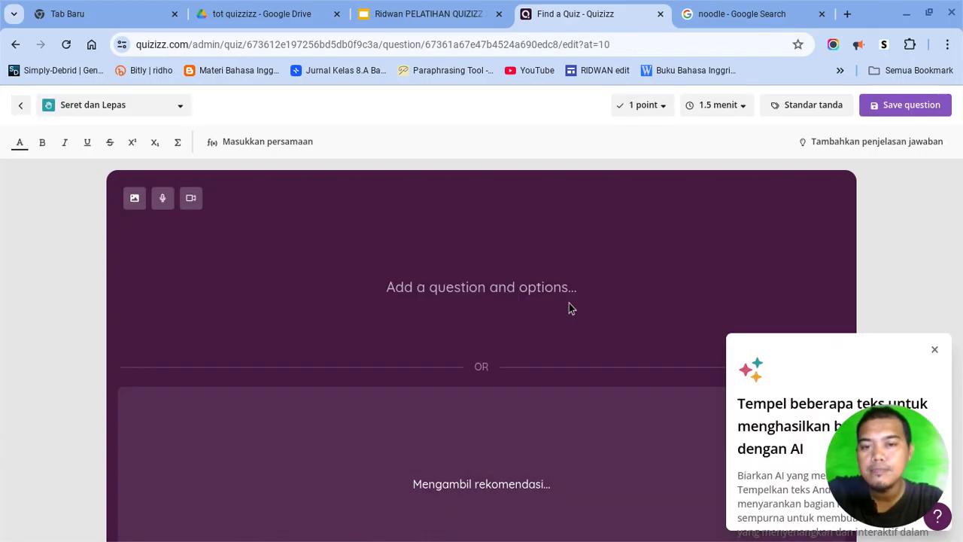
# Step: Dismiss the AI tip and enter "Ing Ngarsa Sung Tuladha, Ing Madya Mangun Karsa, Tut Wuri Handayani" as the question text
pyautogui.click(568, 302)
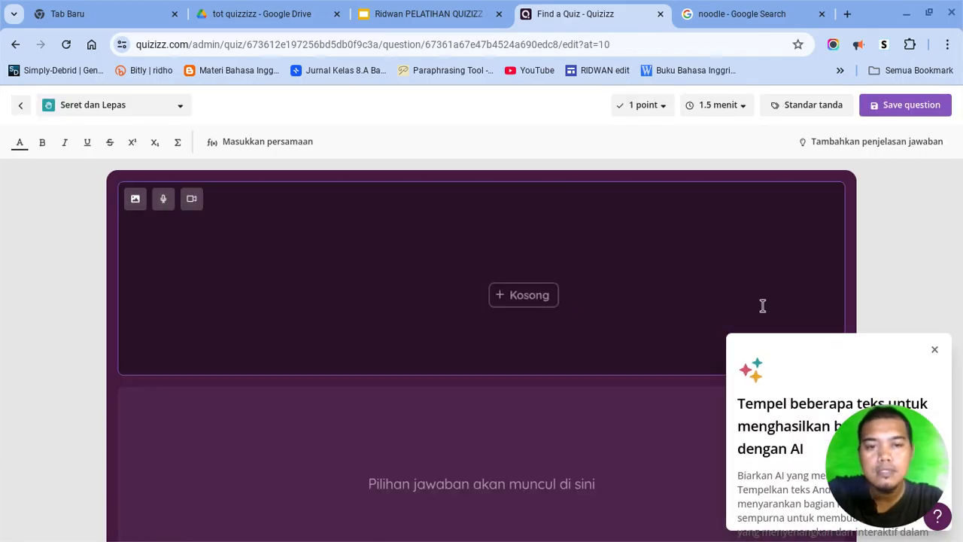
pyautogui.click(936, 350)
pyautogui.click(505, 280)
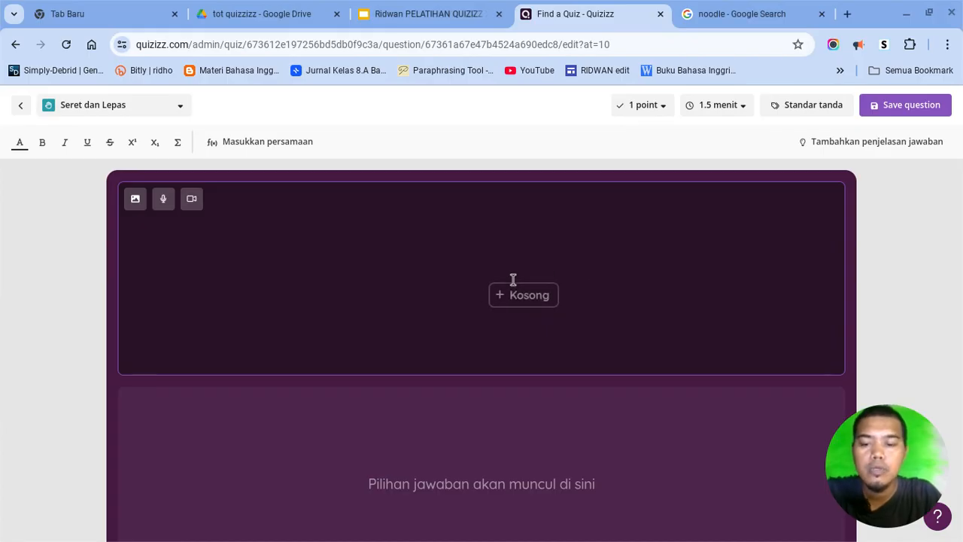
pyautogui.write('Ing Ngarsa Sung Tuladha, Ing Madya Mangun Karsa, Tut Wuri Handayani')
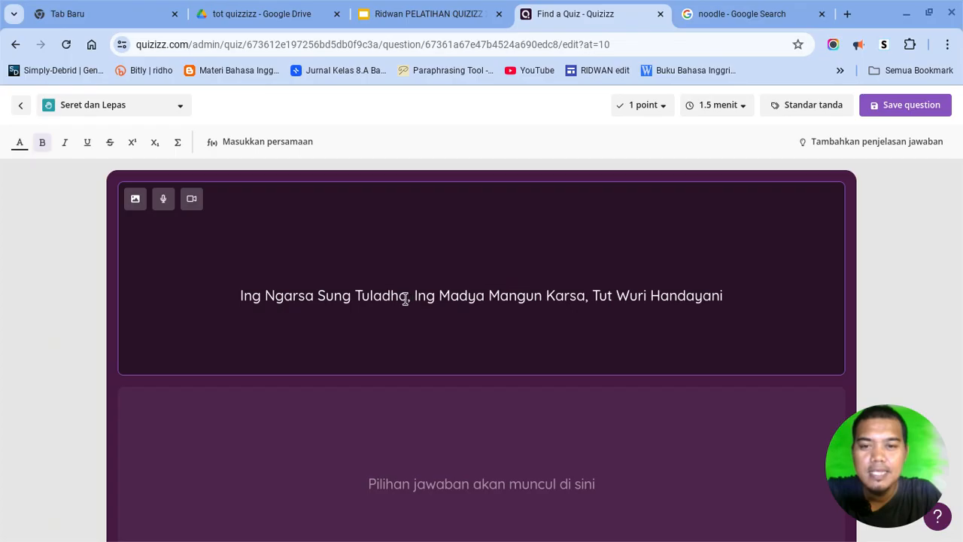
# Step: Replace the word "Tuladha" in the question text with a blank whose correct answer is "Tuladha"
pyautogui.click(357, 296)
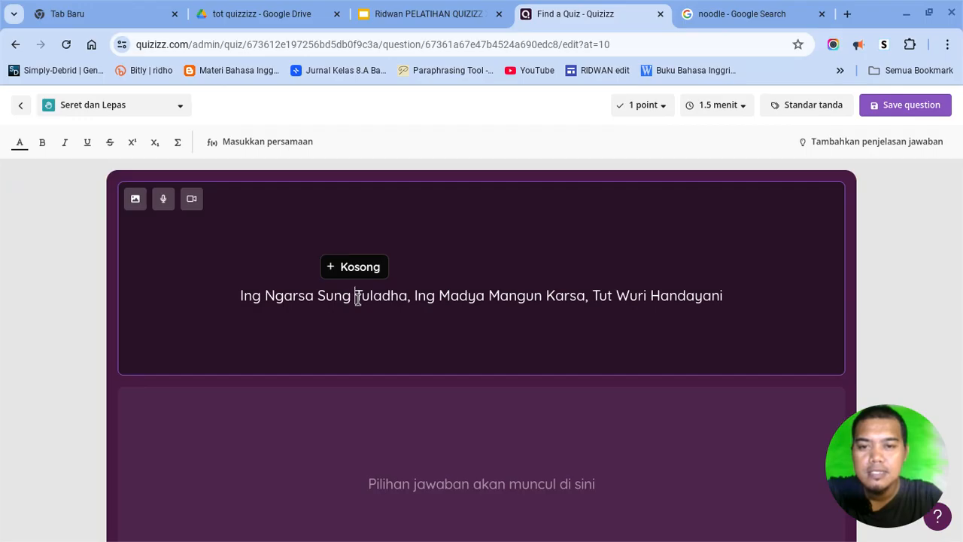
pyautogui.moveTo(358, 298); pyautogui.dragTo(406, 301)
pyautogui.hotkey('ctrl', 'c')
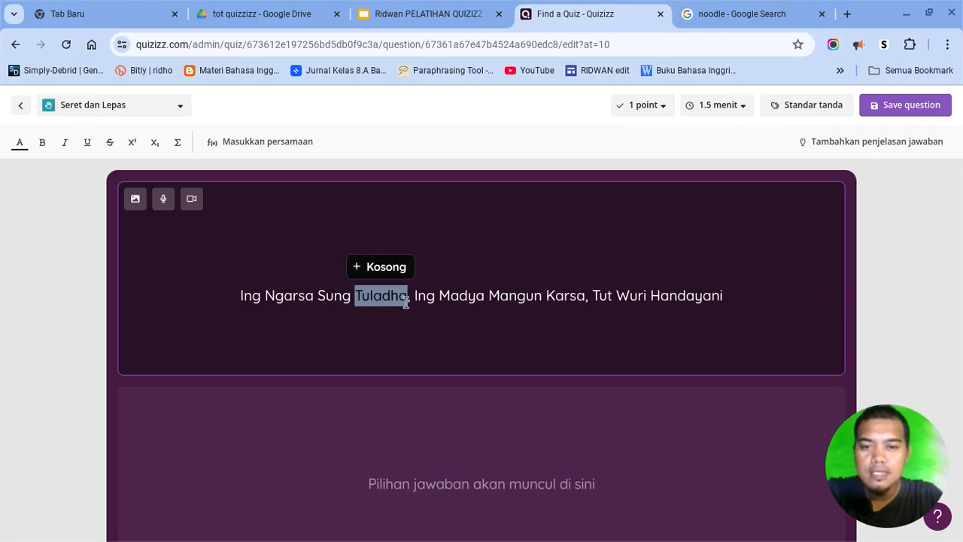
pyautogui.press('BackSpace')
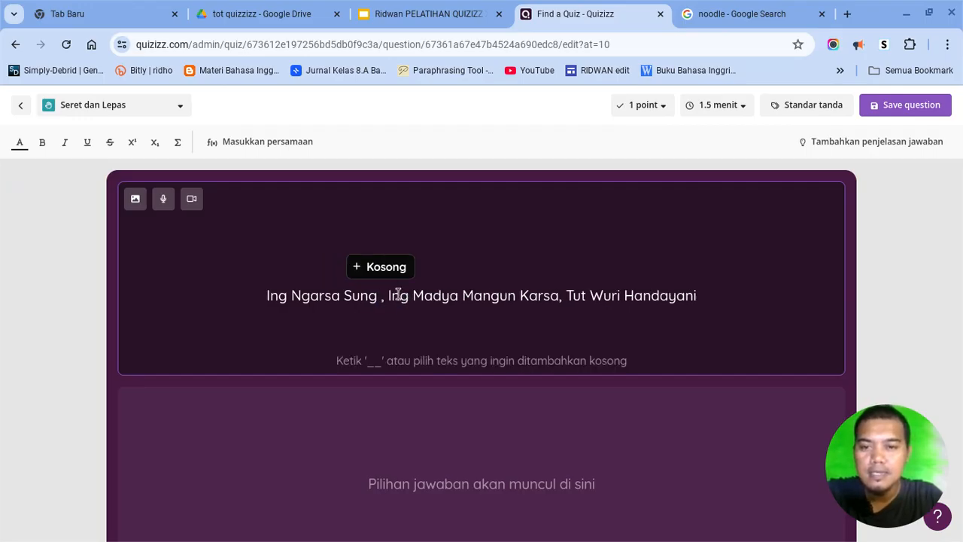
pyautogui.click(380, 269)
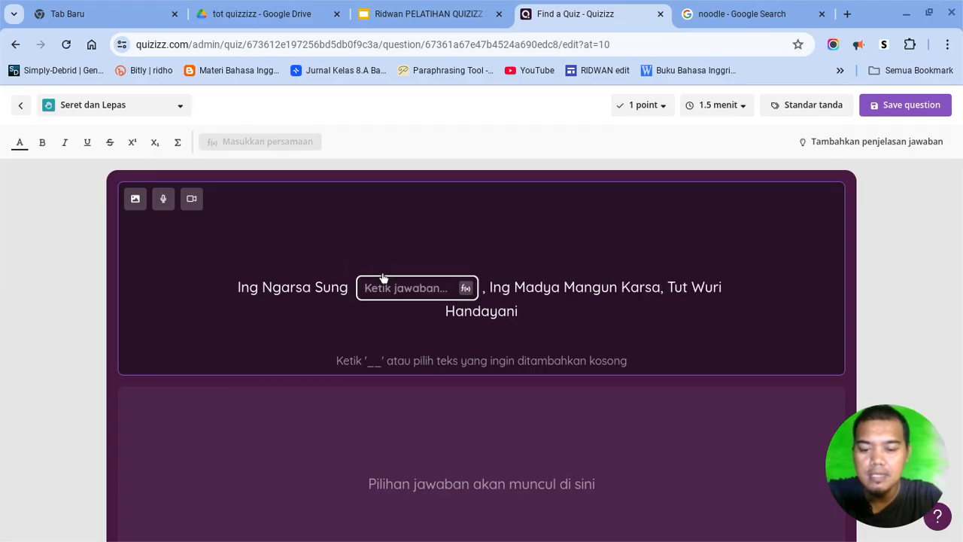
pyautogui.hotkey('ctrl', 'v')
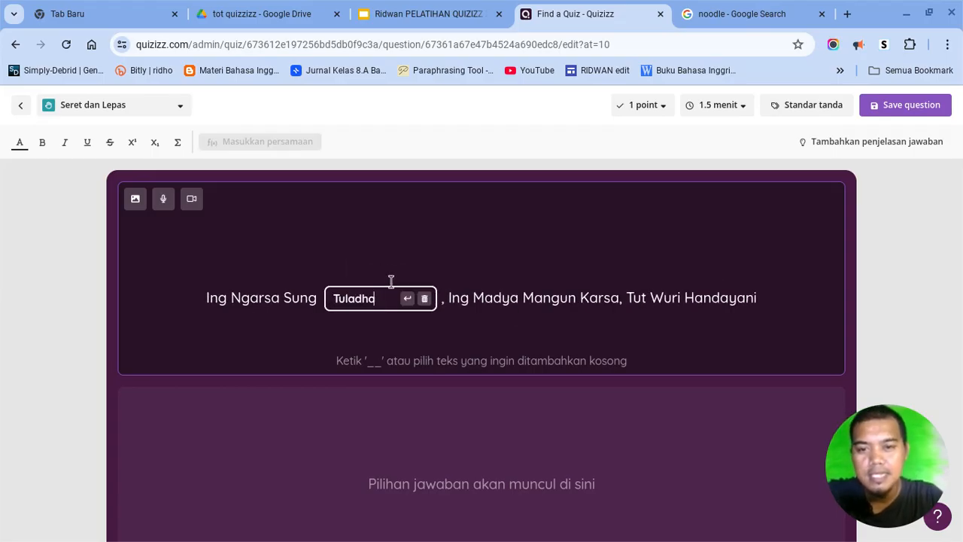
pyautogui.click(407, 298)
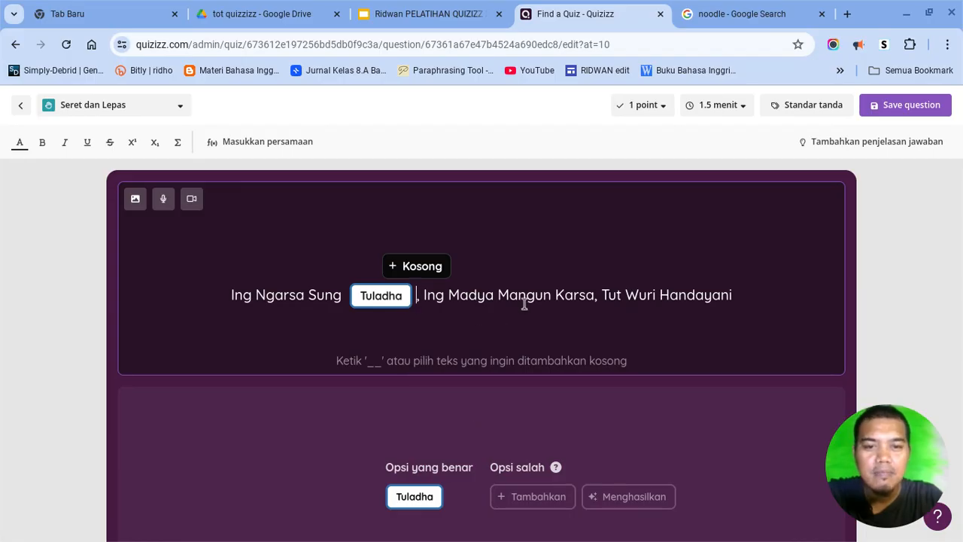
# Step: Replace the word "Karsa" in the question text with a blank whose correct answer is "Karsa"
pyautogui.moveTo(555, 298); pyautogui.dragTo(594, 299)
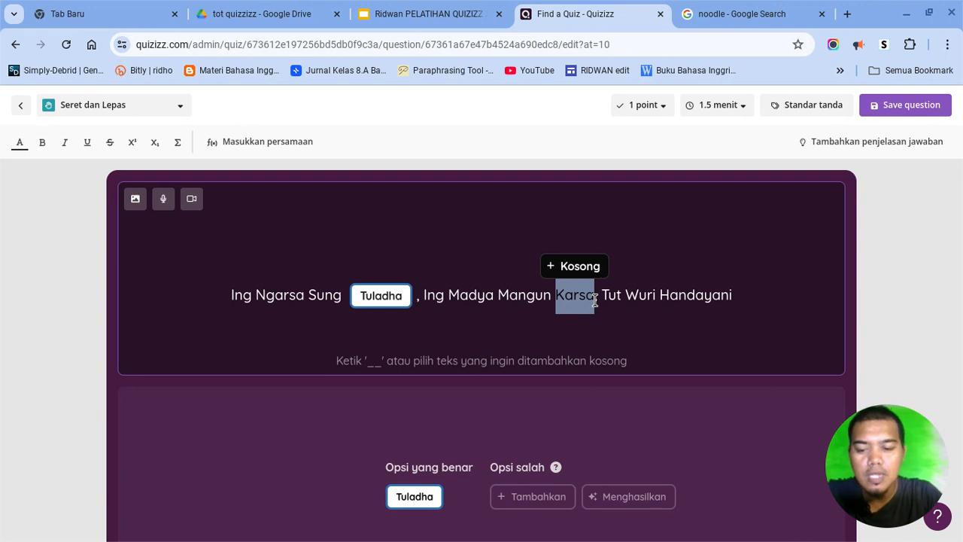
pyautogui.press('BackSpace')
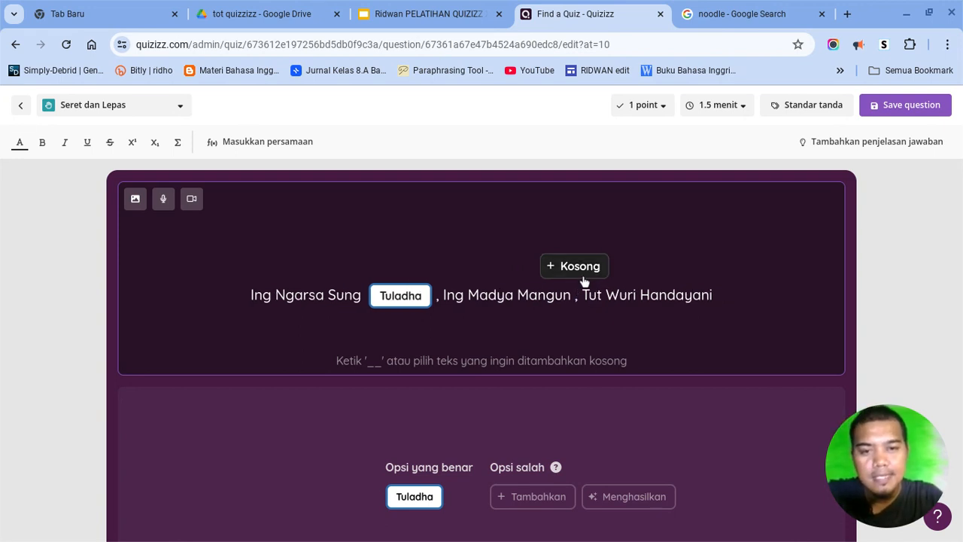
pyautogui.click(579, 267)
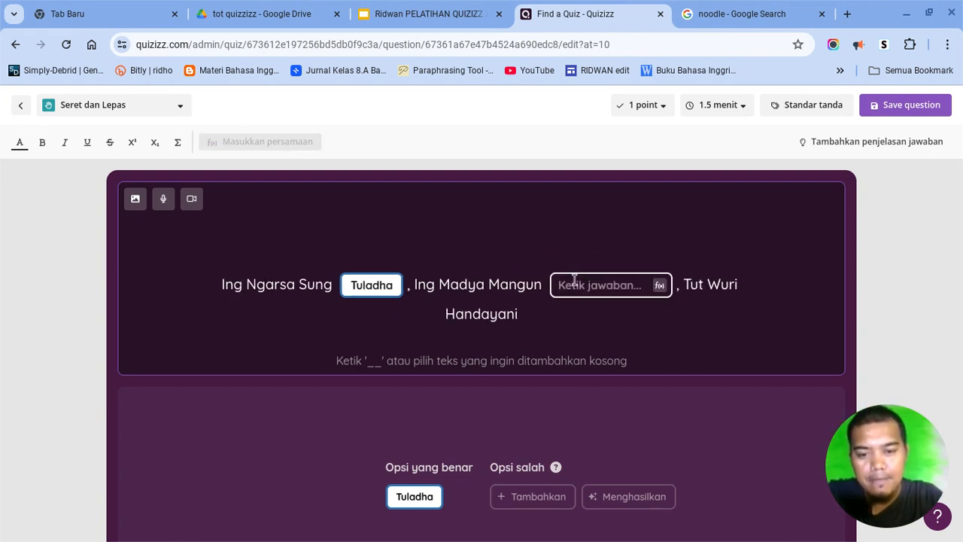
pyautogui.write('Karsa')
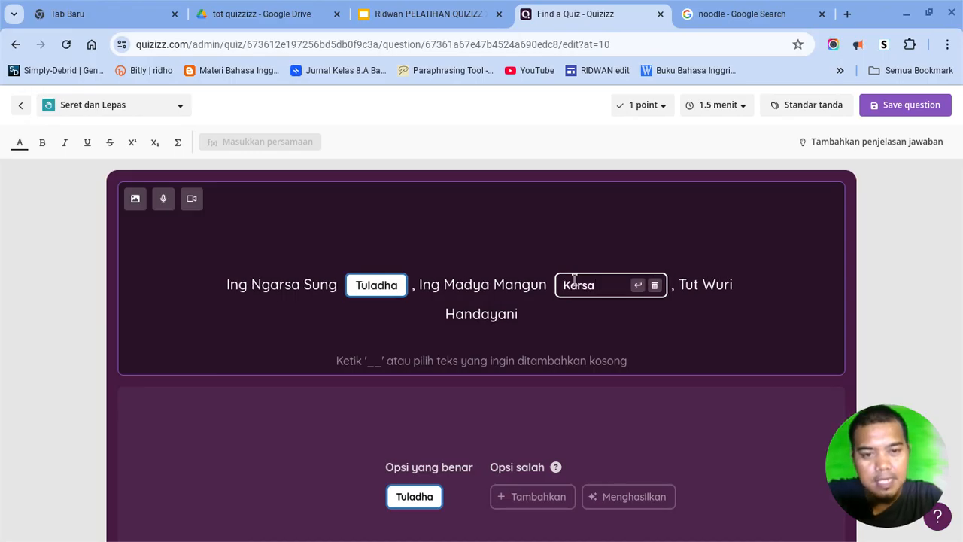
pyautogui.click(638, 289)
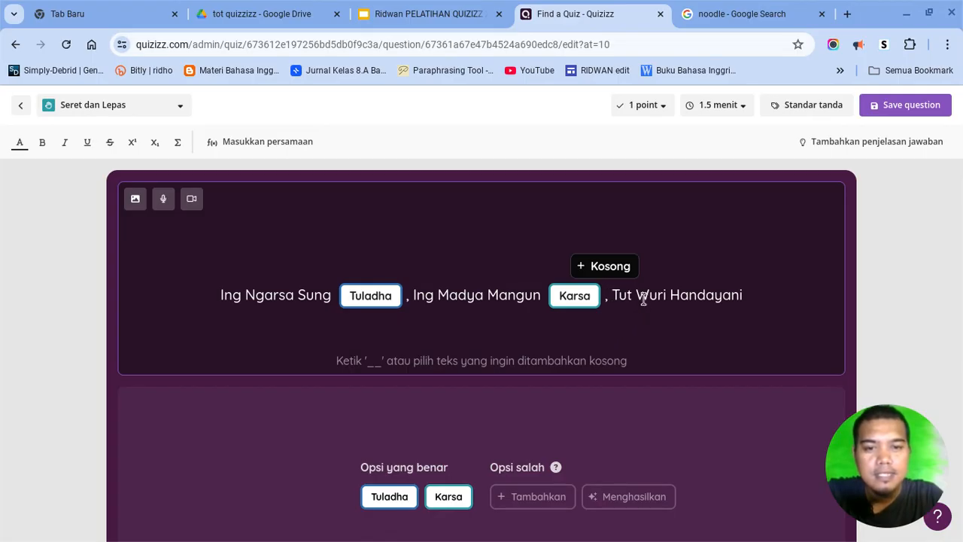
# Step: Replace the word "Handayani" at the end of the question text with a blank whose correct answer is "Handayani"
pyautogui.moveTo(669, 295); pyautogui.dragTo(747, 287)
pyautogui.hotkey('ctrl', 'c')
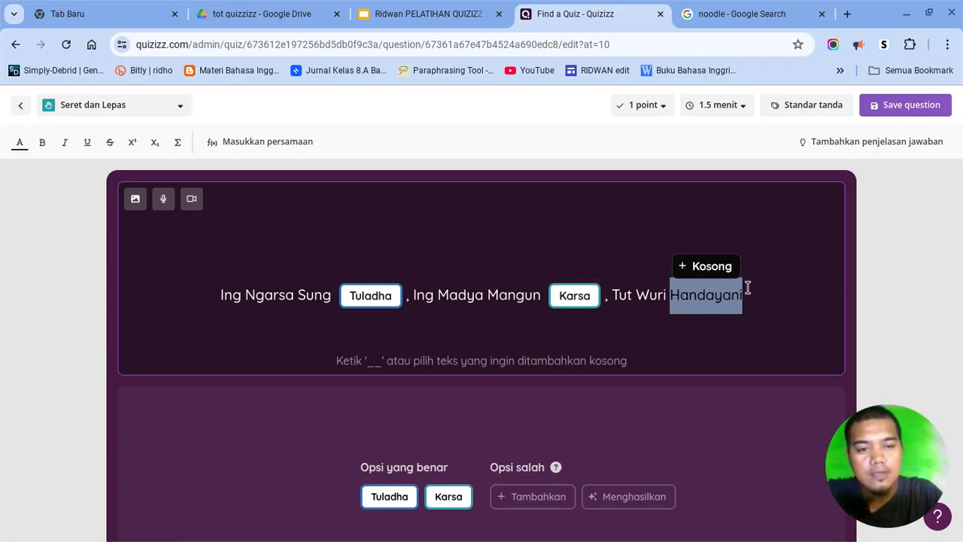
pyautogui.press('BackSpace')
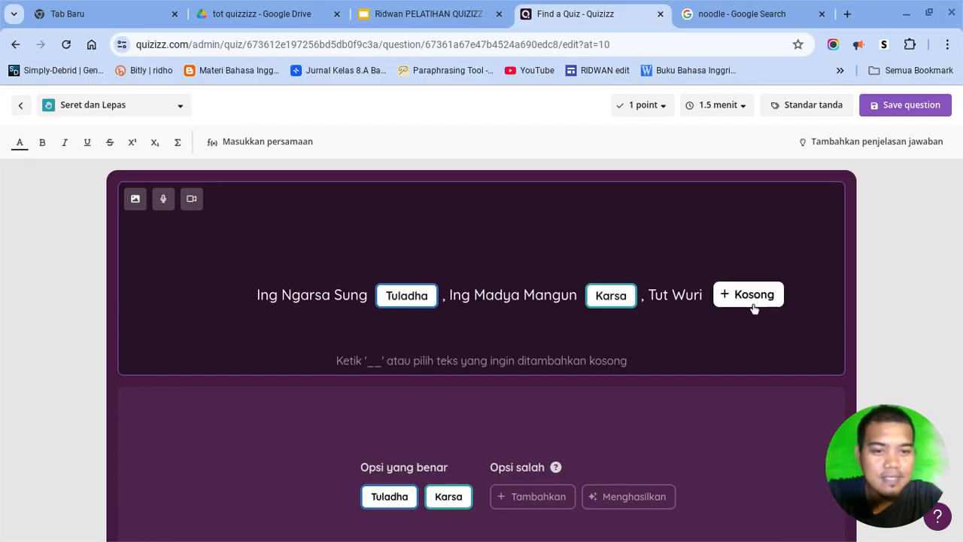
pyautogui.click(753, 307)
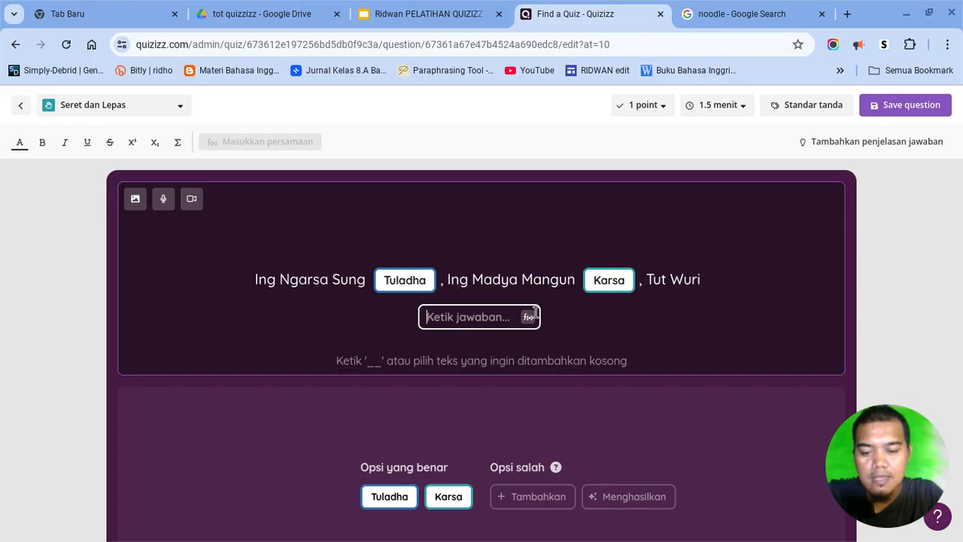
pyautogui.write('Handayani')
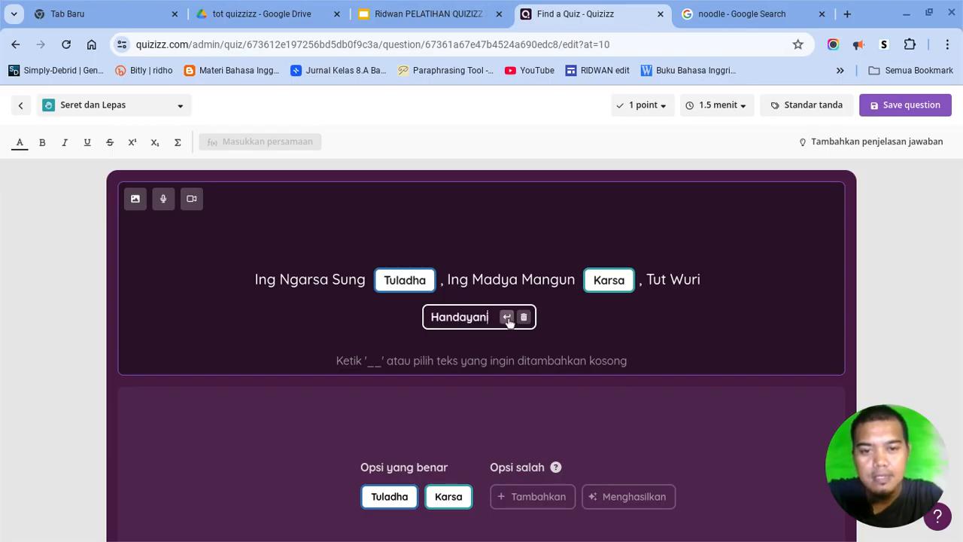
pyautogui.click(507, 316)
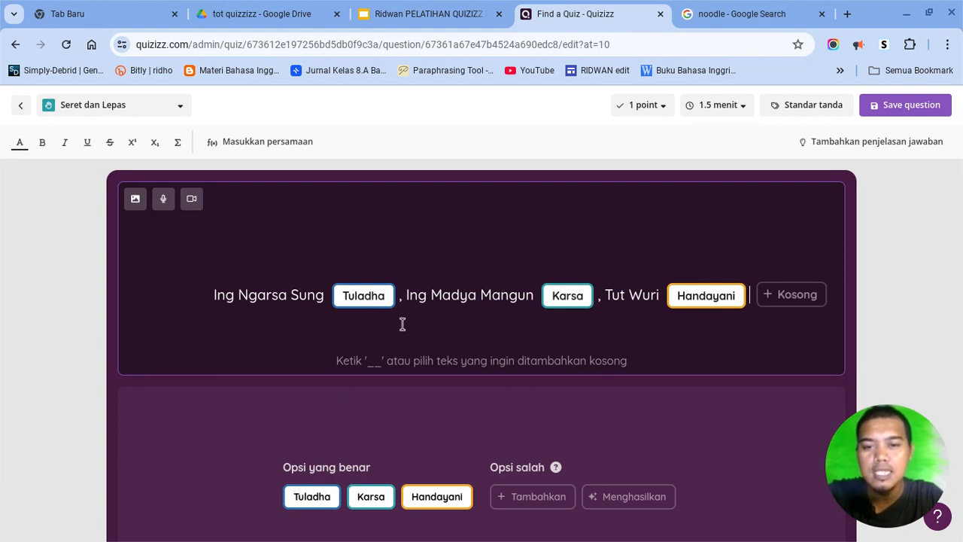
# Step: Add "Handayano" as an incorrect answer option for the drag-and-drop question
pyautogui.scroll(-1, 388, 354)
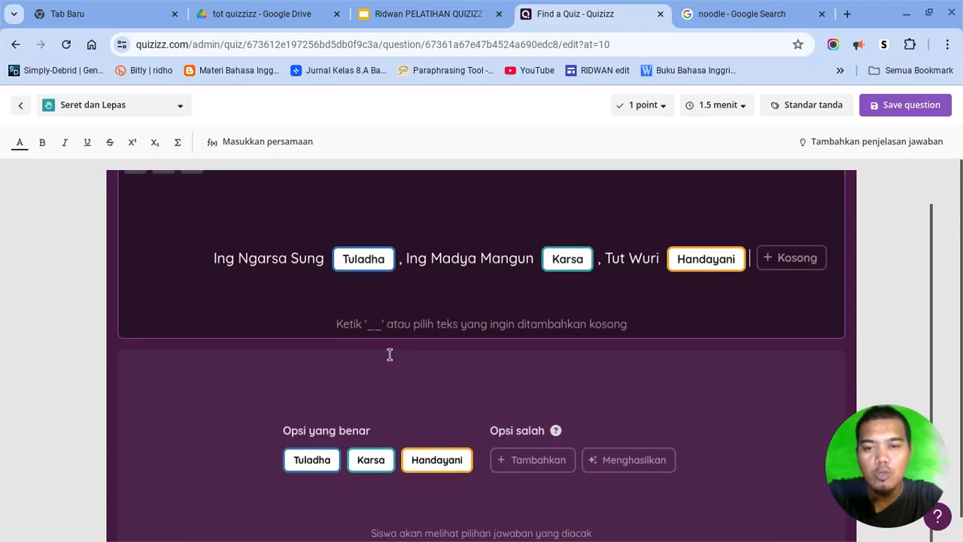
pyautogui.click(514, 463)
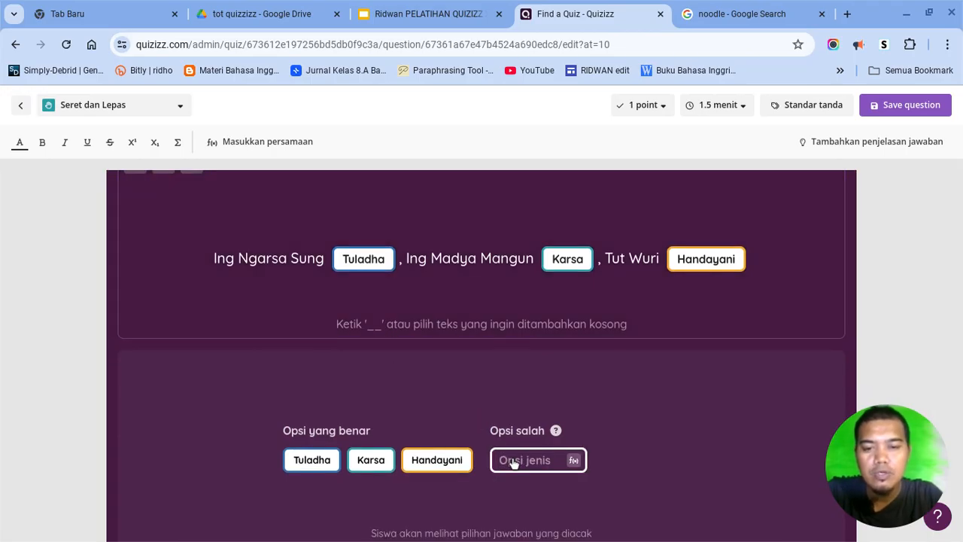
pyautogui.hotkey('ctrl', 'v')
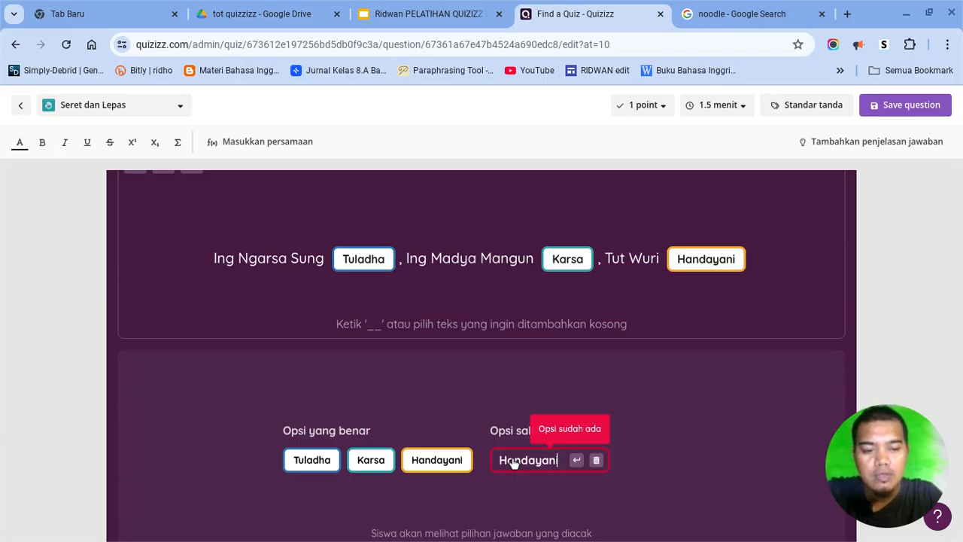
pyautogui.press('BackSpace')
pyautogui.write('o')
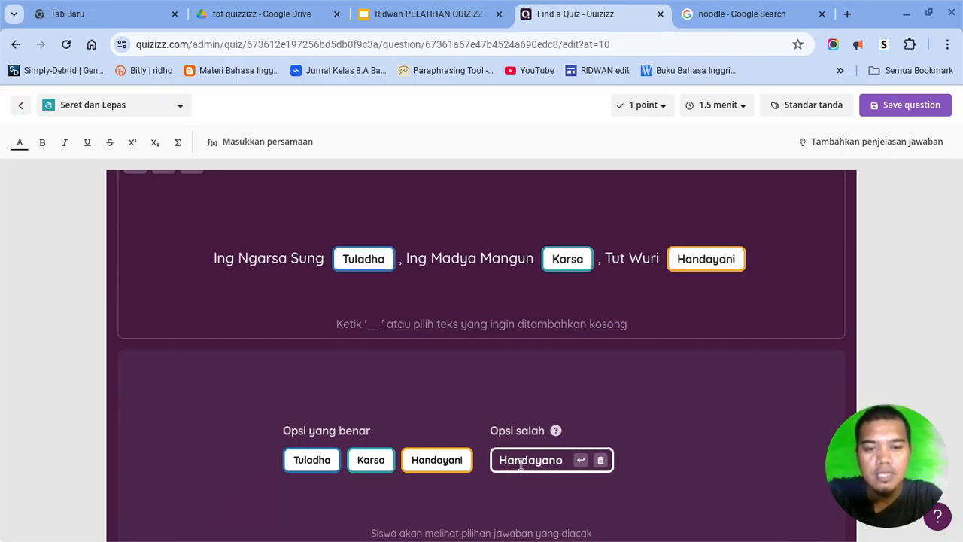
pyautogui.click(580, 462)
# Step: Add the incorrect options "karso" and "keladi", and save the drag-and-drop question
pyautogui.click(595, 462)
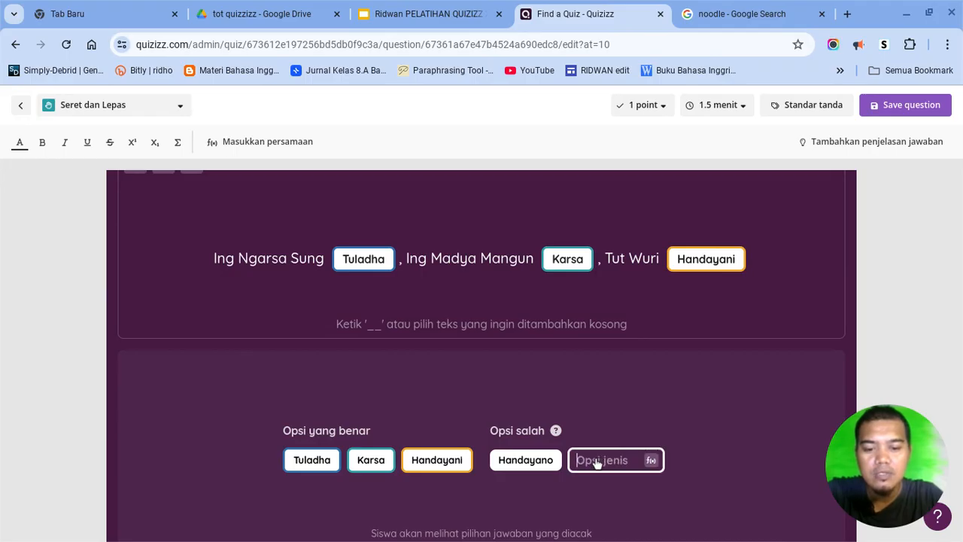
pyautogui.write('karso')
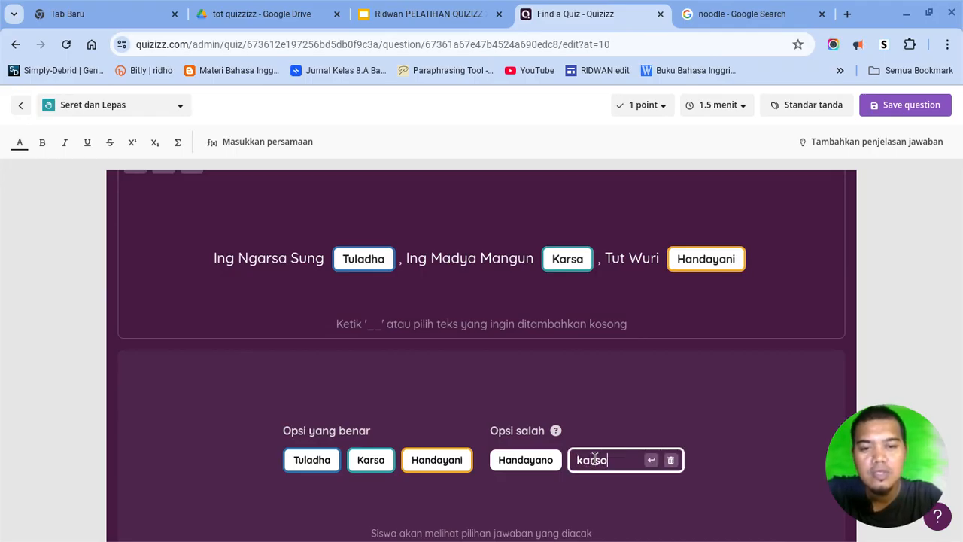
pyautogui.press('Return')
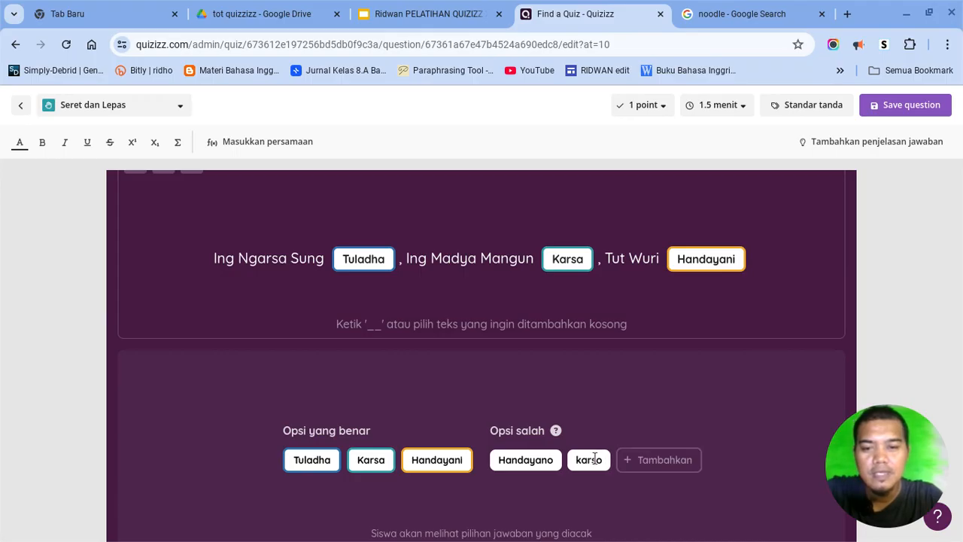
pyautogui.click(652, 468)
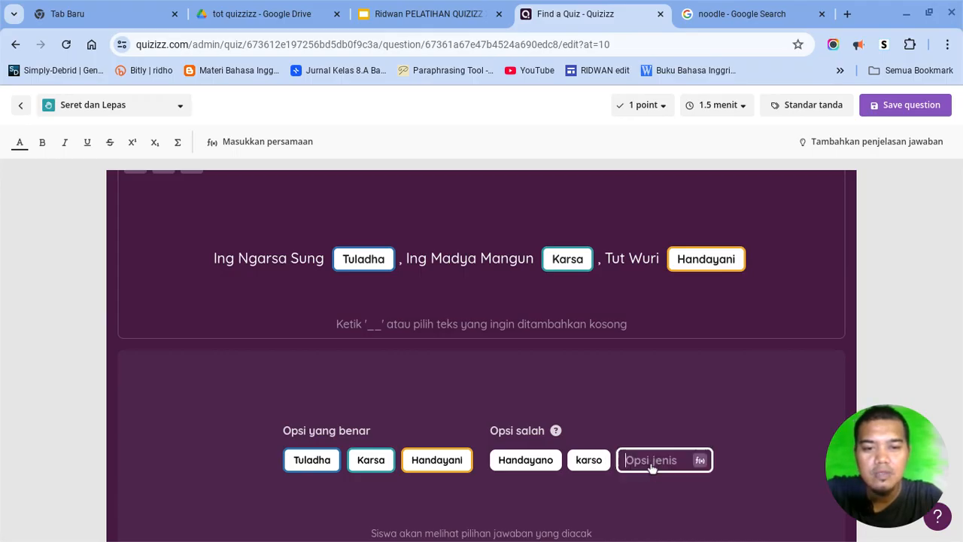
pyautogui.write('kelasi')
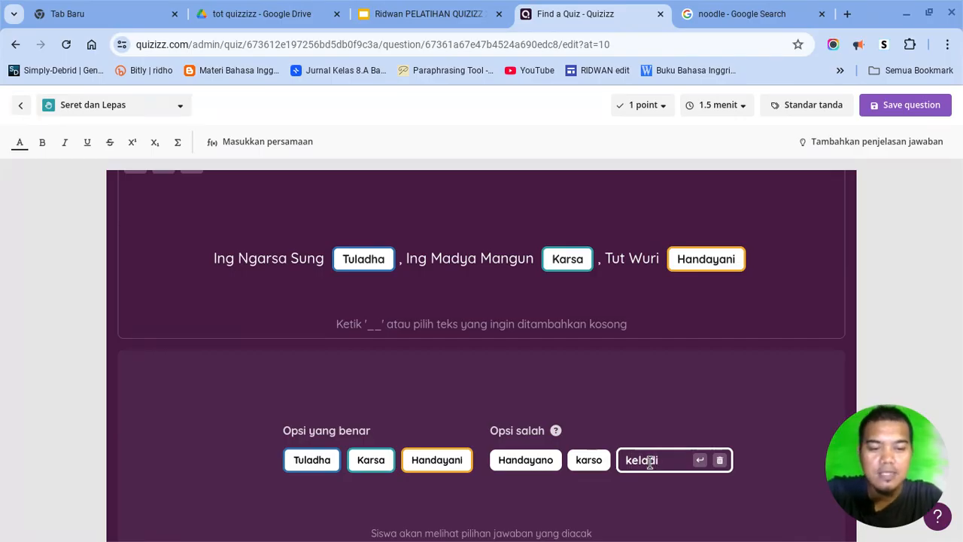
pyautogui.press('Return')
pyautogui.scroll(1, 701, 426)
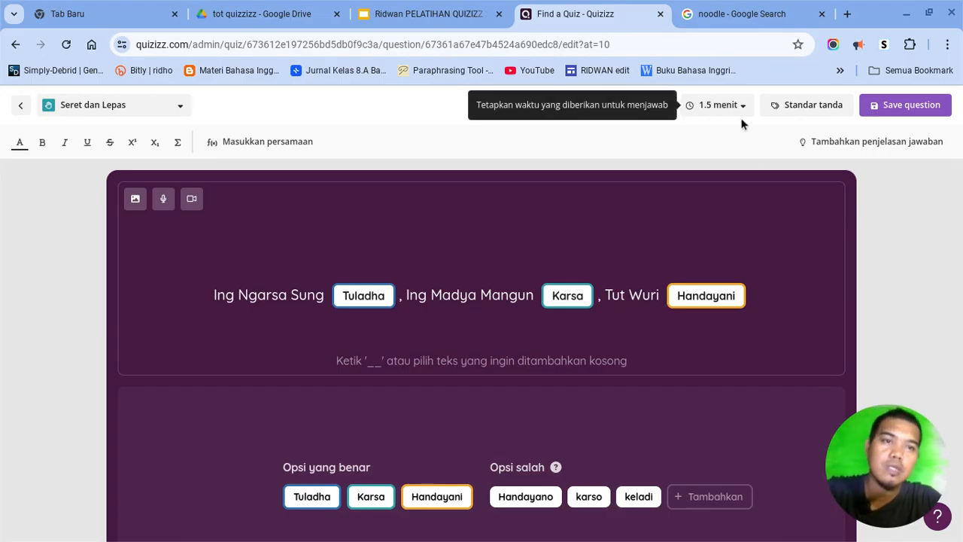
pyautogui.click(878, 107)
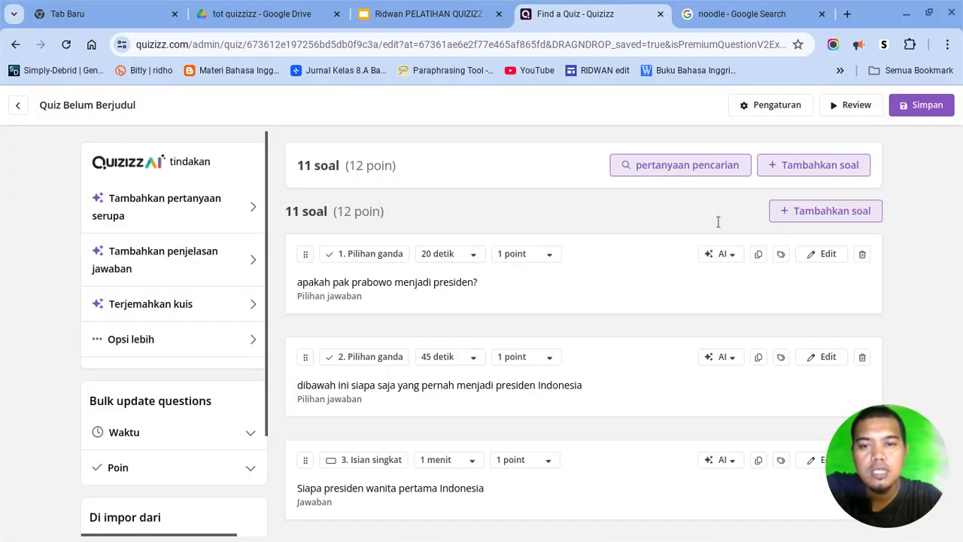
# Step: Add a new hotspot (Penanda) question after the drag-and-drop question at the end of the quiz
pyautogui.scroll(-3, 636, 429)
pyautogui.scroll(-5, 636, 430)
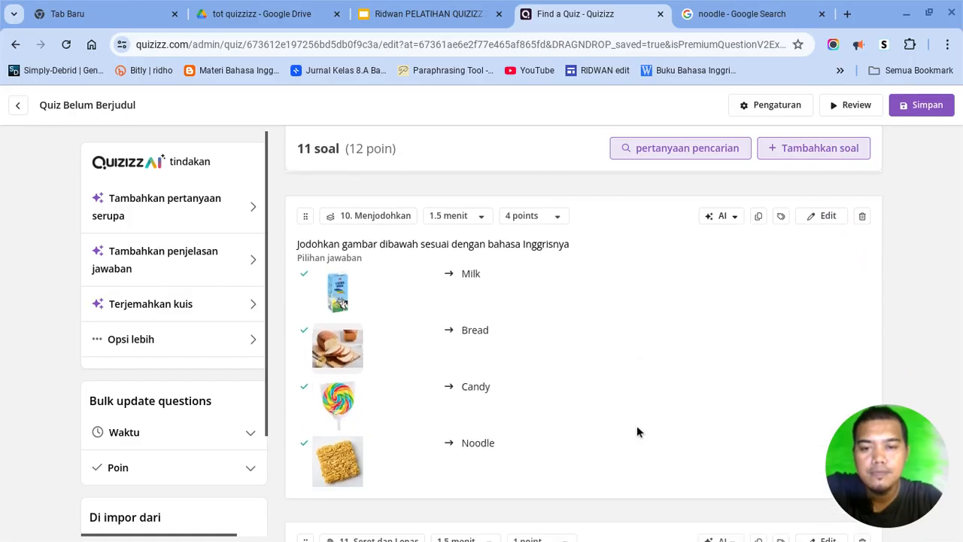
pyautogui.scroll(-2, 636, 431)
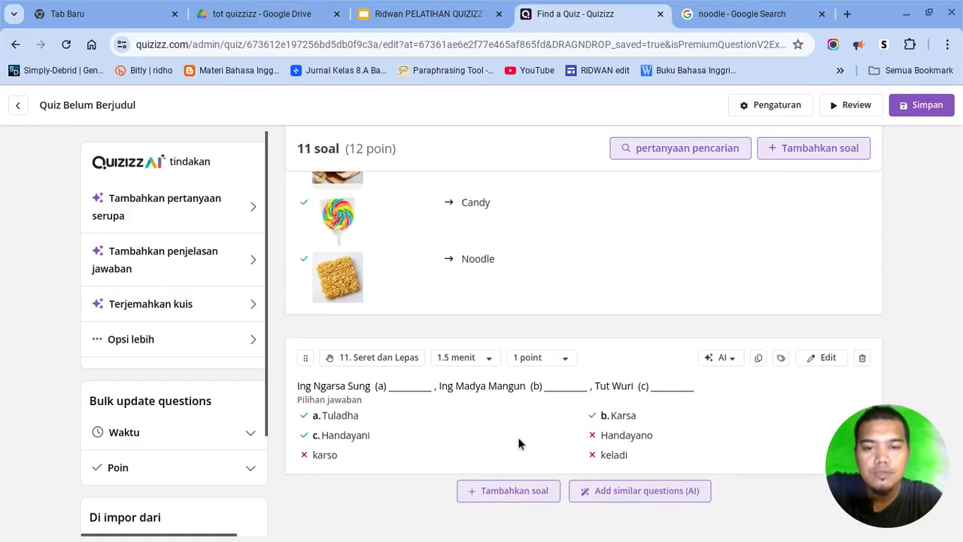
pyautogui.click(499, 490)
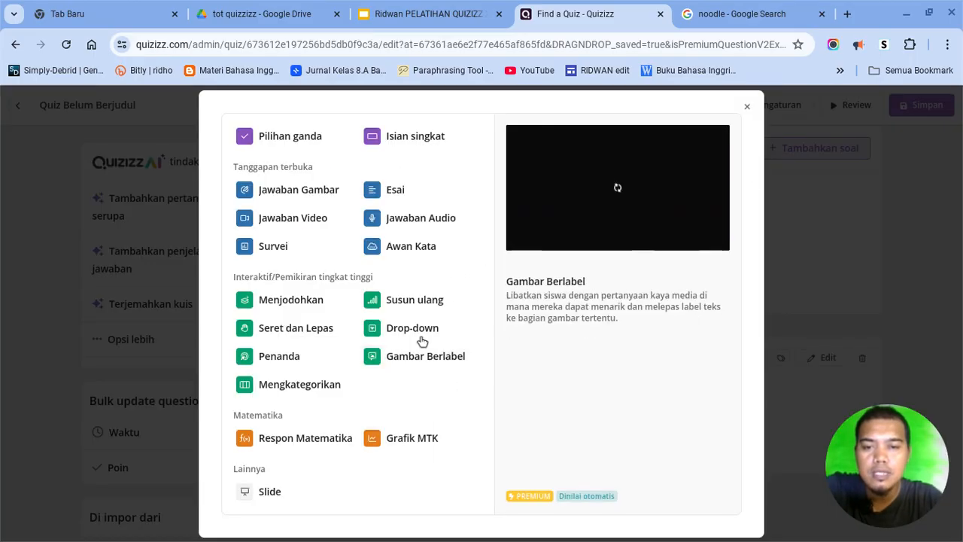
pyautogui.click(286, 356)
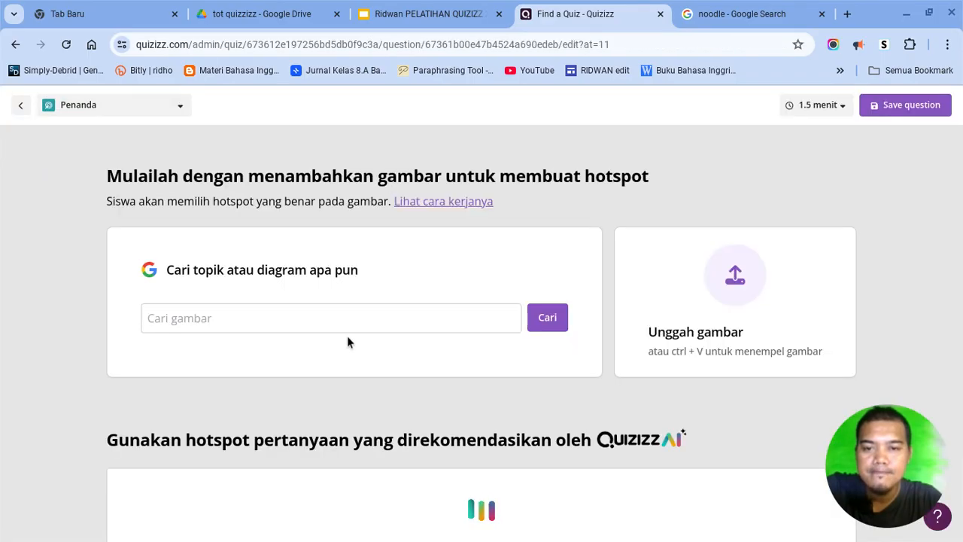
# Step: Search for "human body" images for the hotspot question and look through them for a suitable picture
pyautogui.click(387, 316)
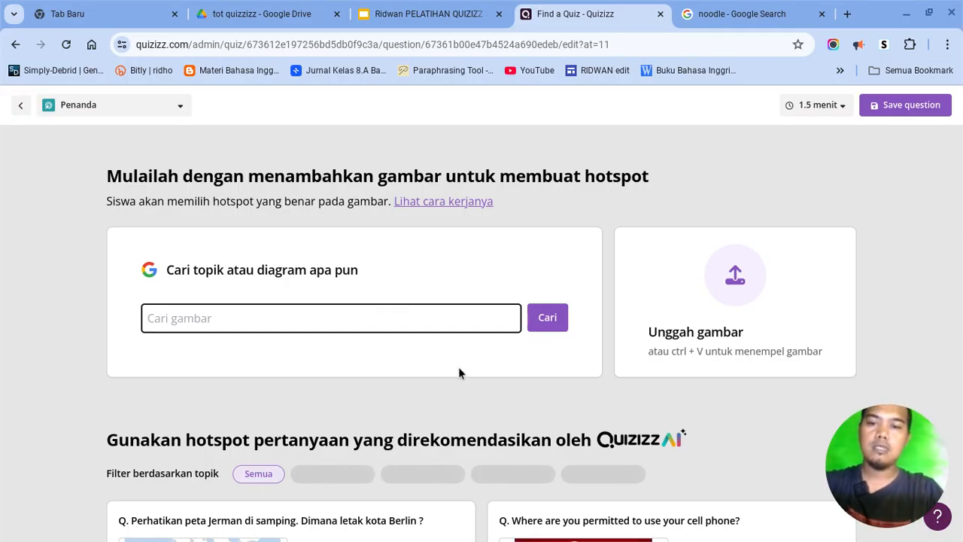
pyautogui.scroll(-1, 458, 366)
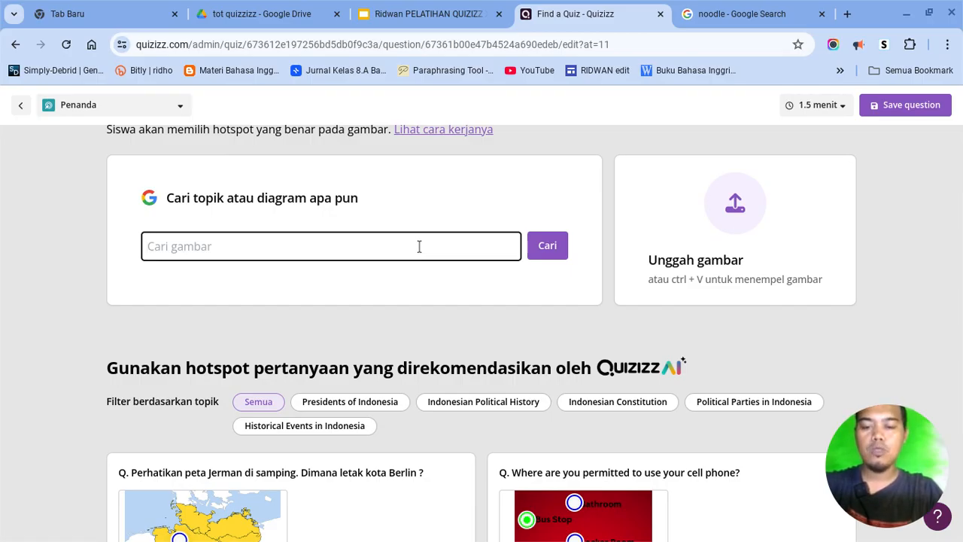
pyautogui.write('human body')
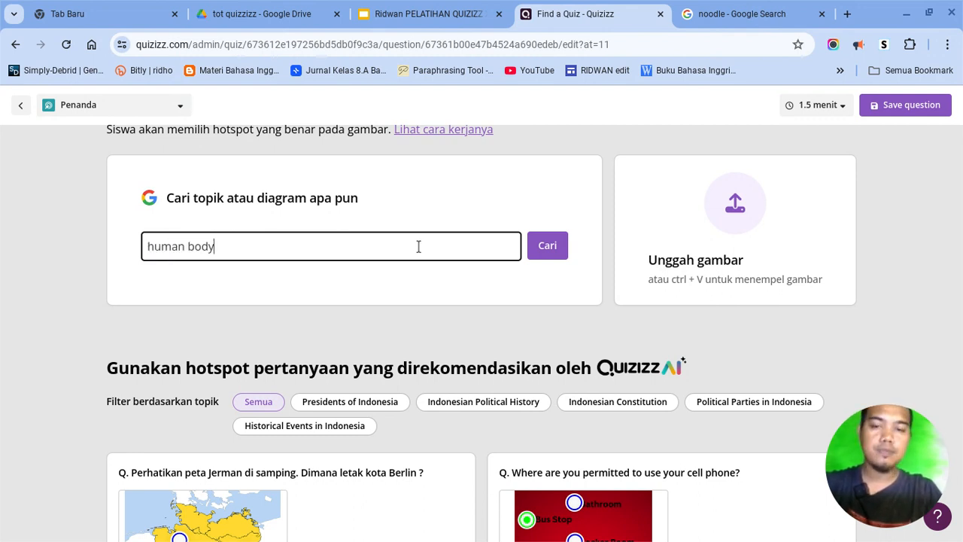
pyautogui.press('Return')
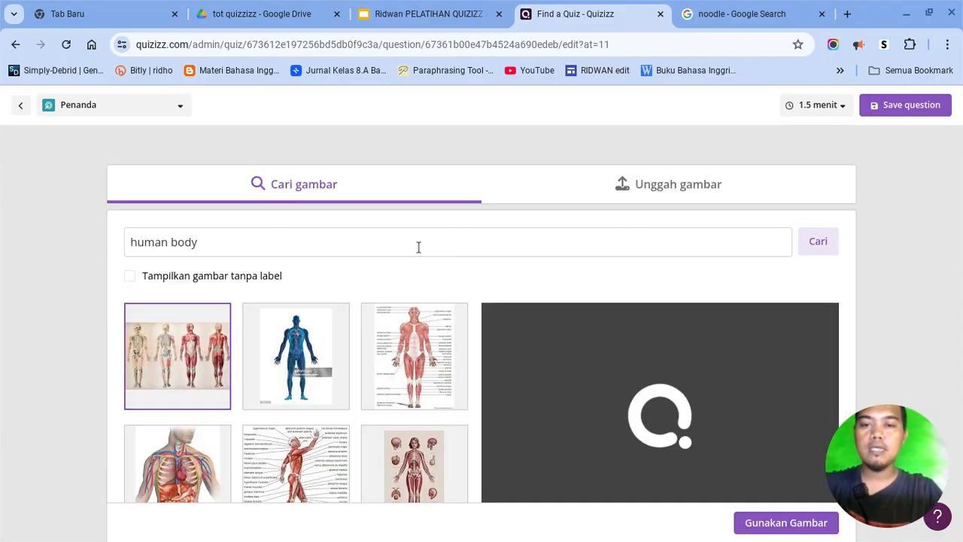
pyautogui.scroll(-5, 258, 356)
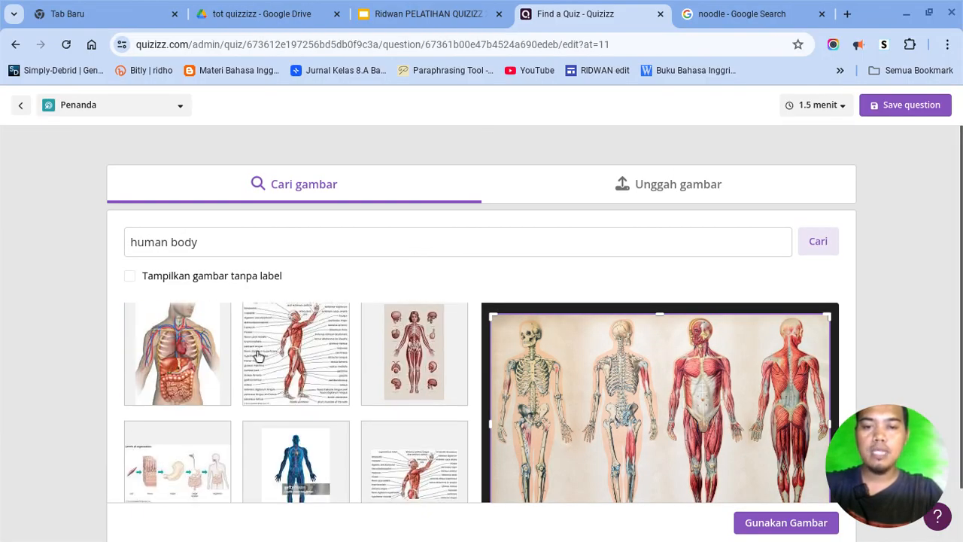
pyautogui.scroll(-3, 256, 357)
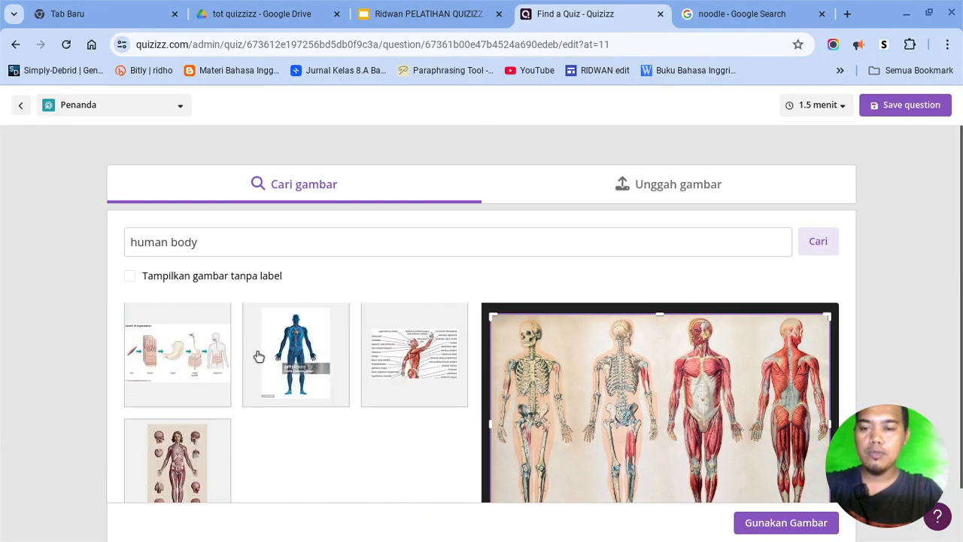
pyautogui.scroll(-5, 249, 443)
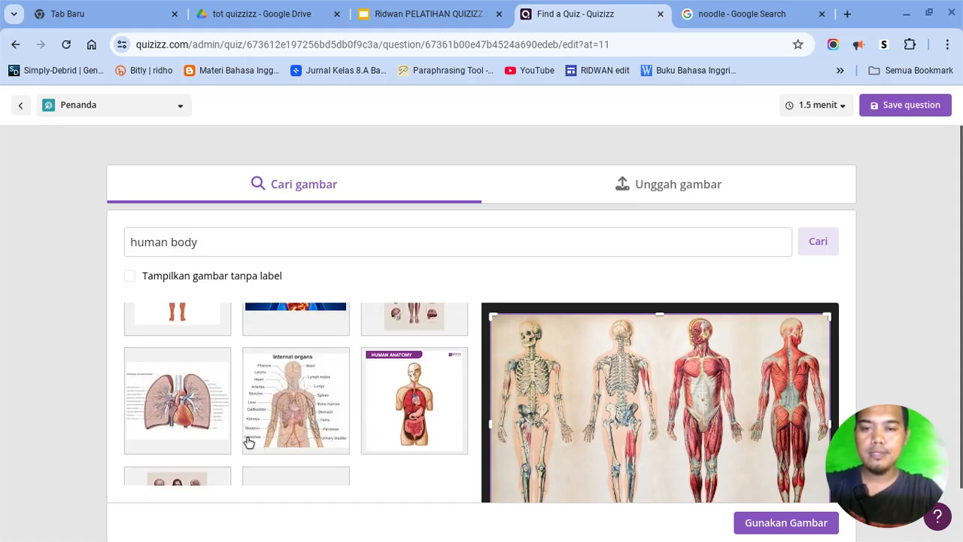
pyautogui.scroll(10, 249, 443)
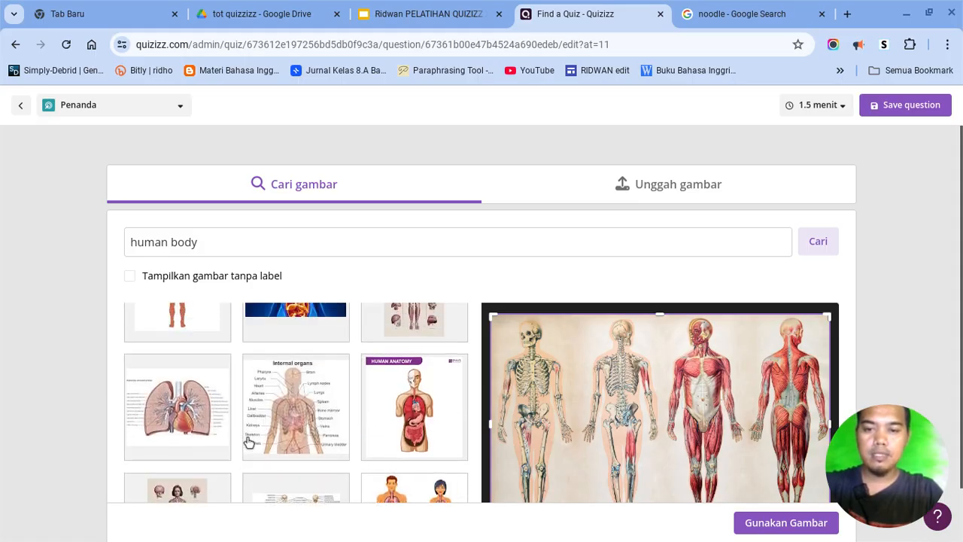
# Step: Search for "human body for kids" images for the hotspot question
pyautogui.click(267, 241)
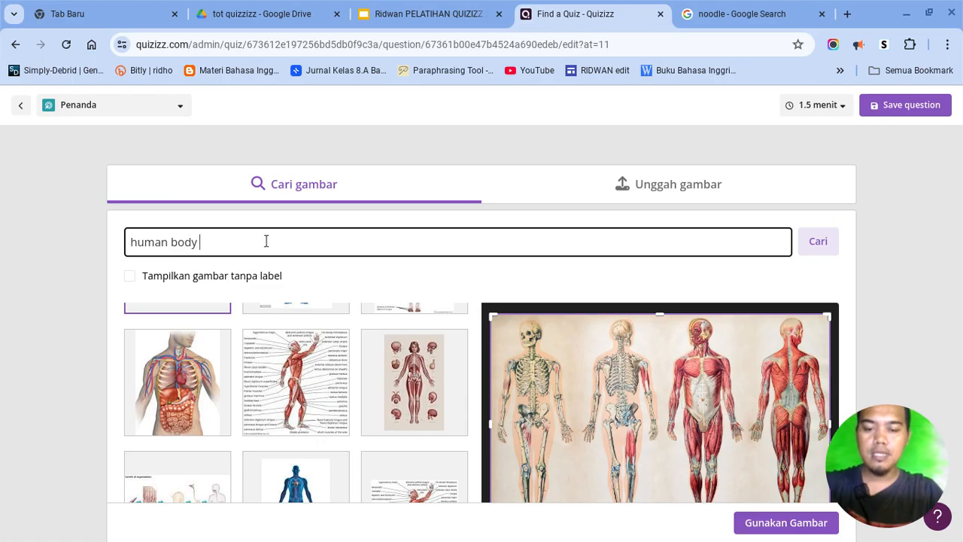
pyautogui.write('fo')
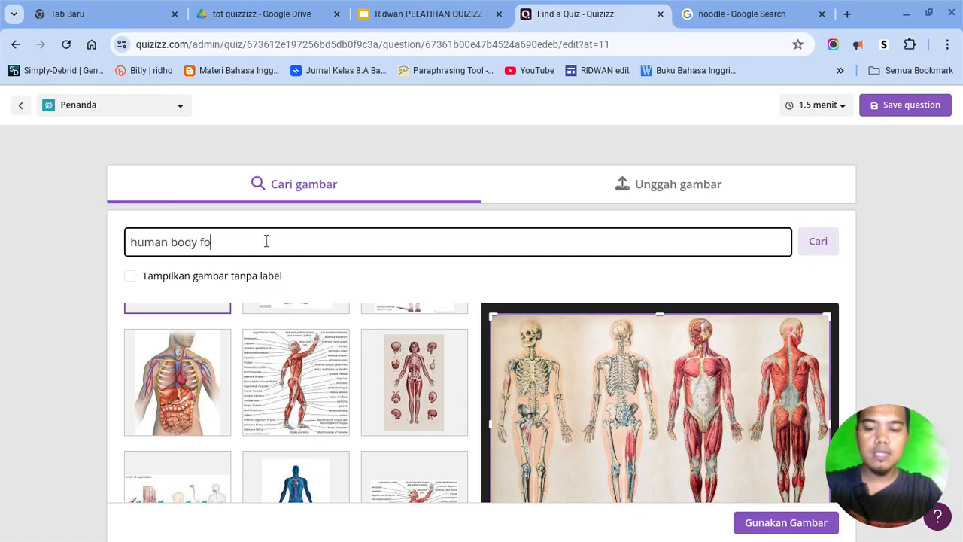
pyautogui.write('r ')
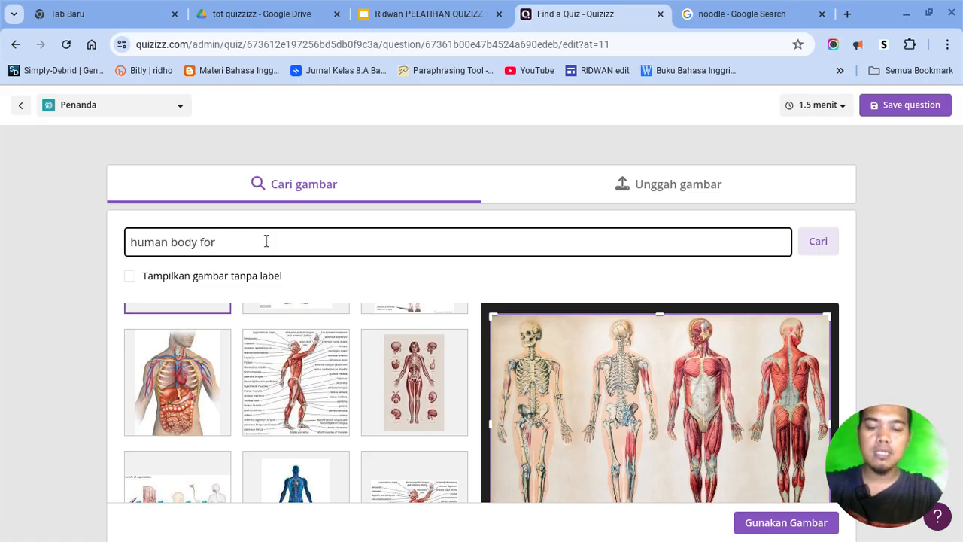
pyautogui.write('kids')
pyautogui.press('Return')
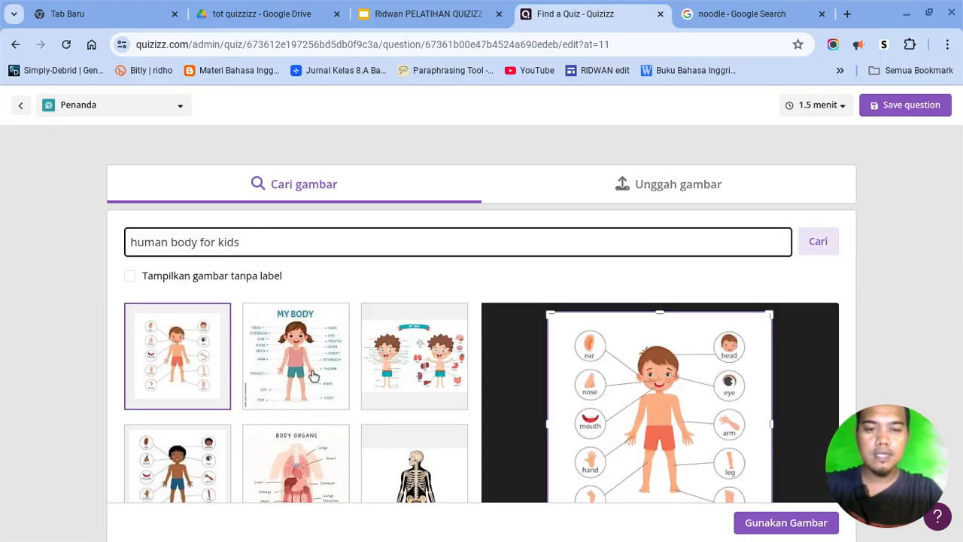
# Step: Choose the blue "Human Body Parts" picture from the results and use it as the hotspot question's image
pyautogui.scroll(-5, 313, 376)
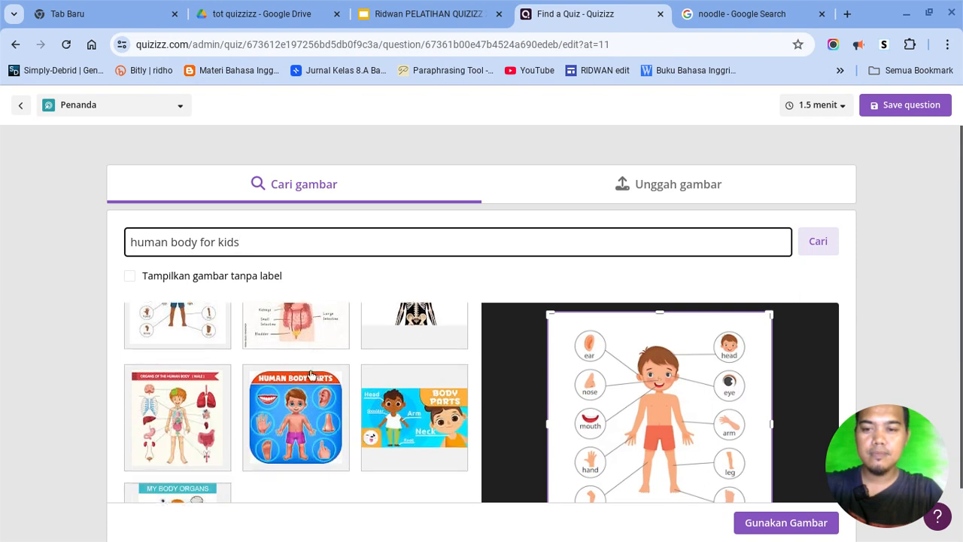
pyautogui.scroll(-1, 312, 374)
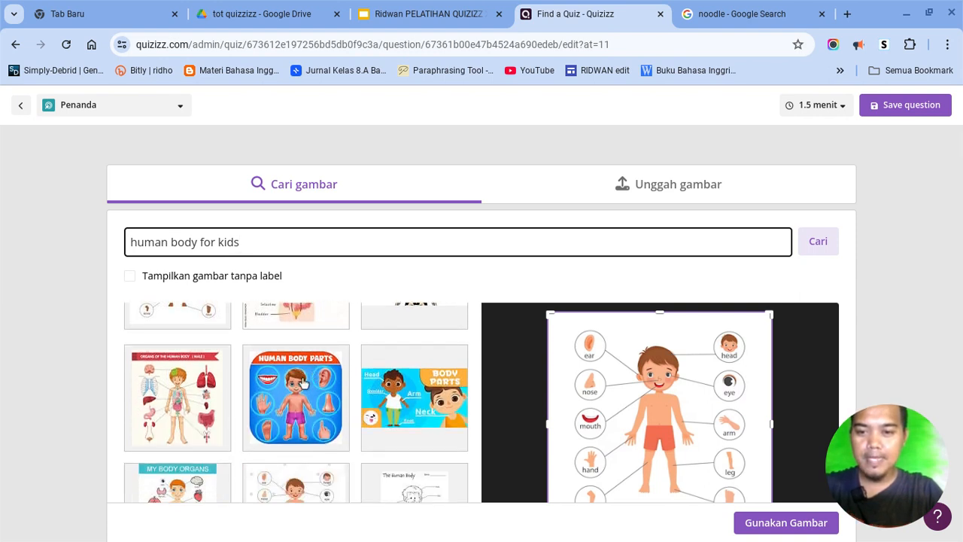
pyautogui.click(303, 383)
pyautogui.scroll(-1, 556, 350)
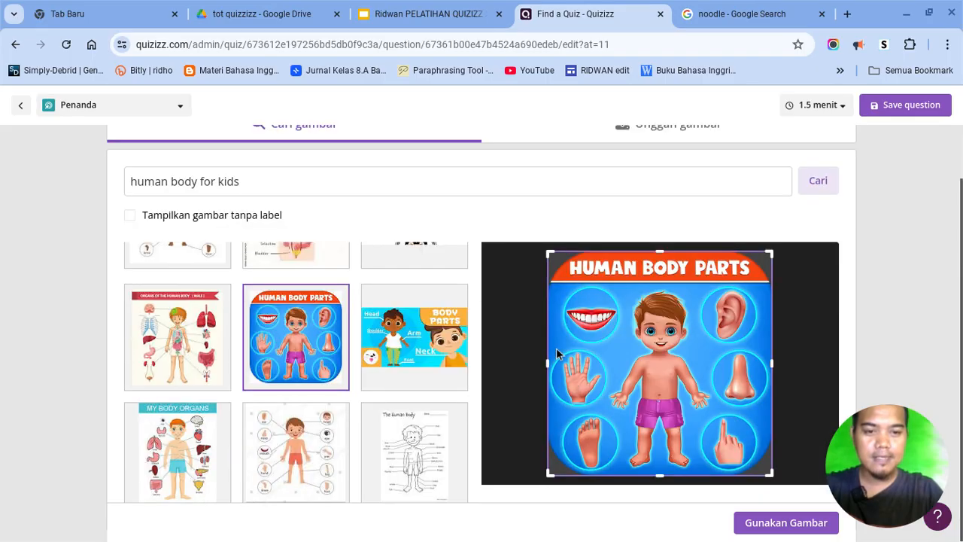
pyautogui.click(793, 522)
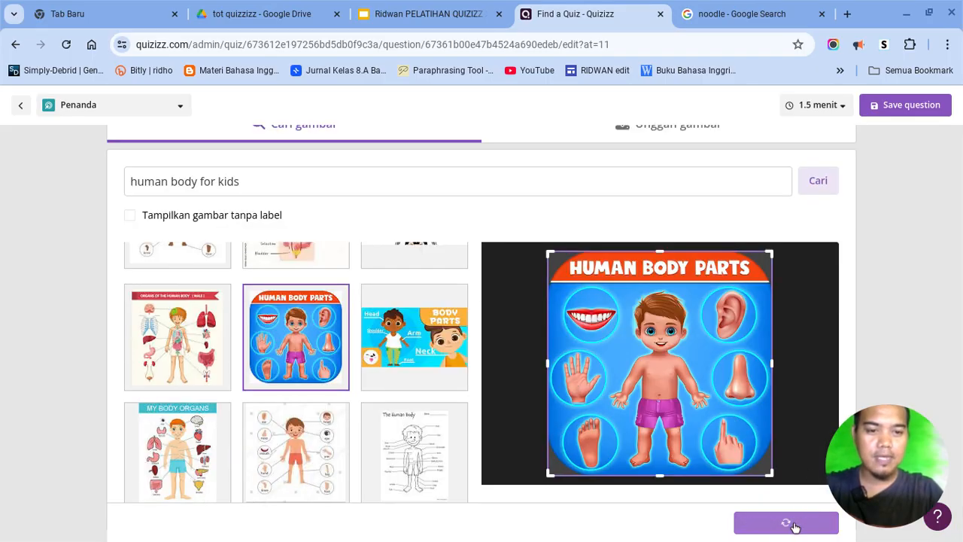
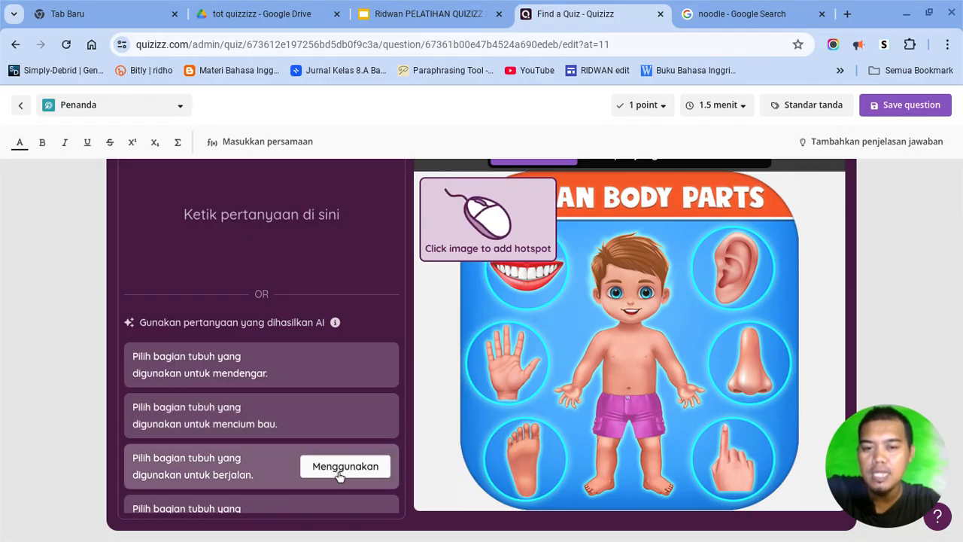
# Step: Review the AI-generated questions and use "Pilih bagian tubuh yang digunakan untuk mencium bau." as the question text
pyautogui.scroll(-1, 294, 470)
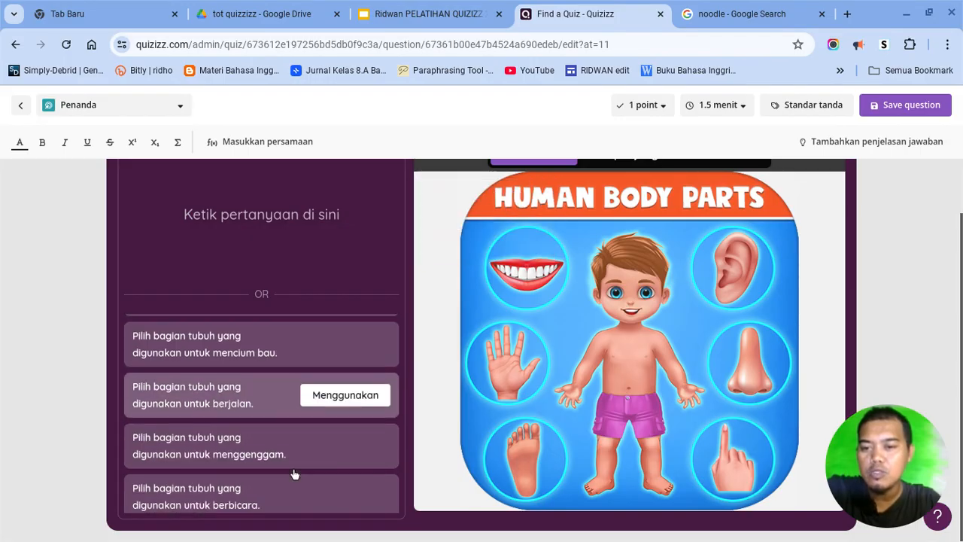
pyautogui.scroll(-1, 294, 473)
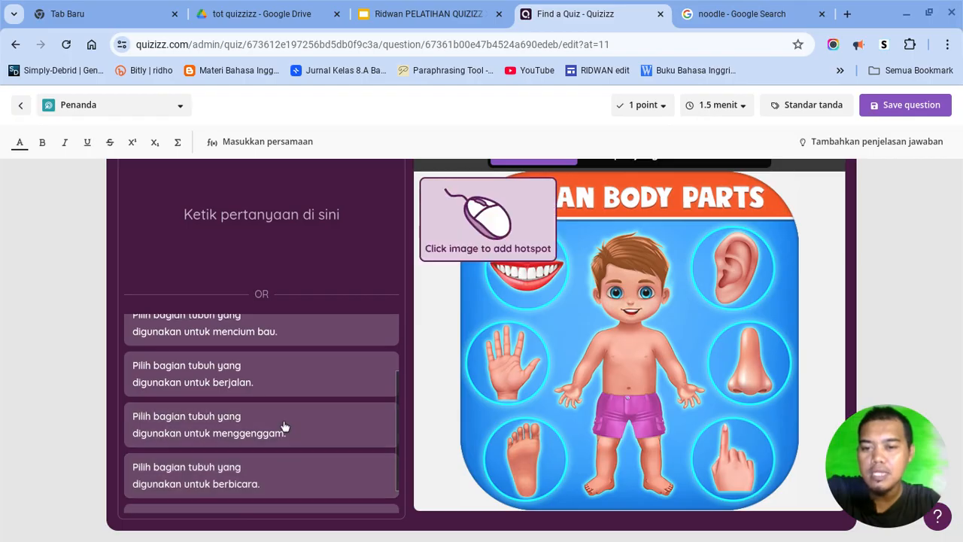
pyautogui.scroll(2, 283, 427)
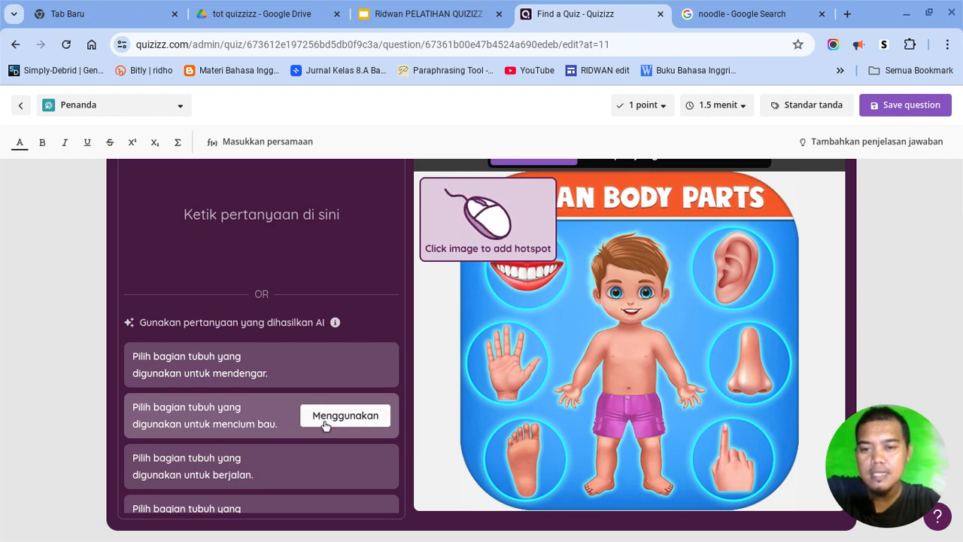
pyautogui.click(325, 424)
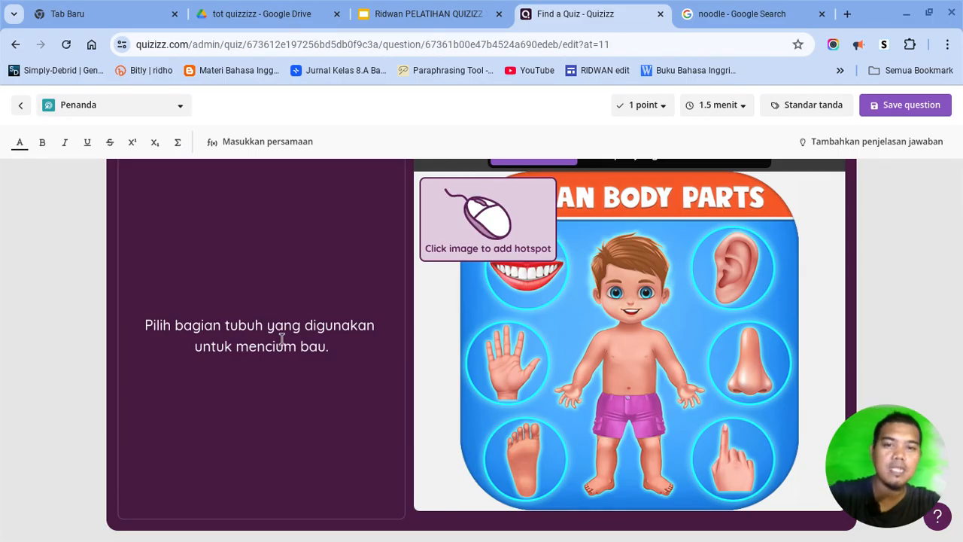
# Step: Place a point hotspot on the boy's nose marked as correct, and unmarked point hotspots on his hand, leg and ear
pyautogui.click(629, 302)
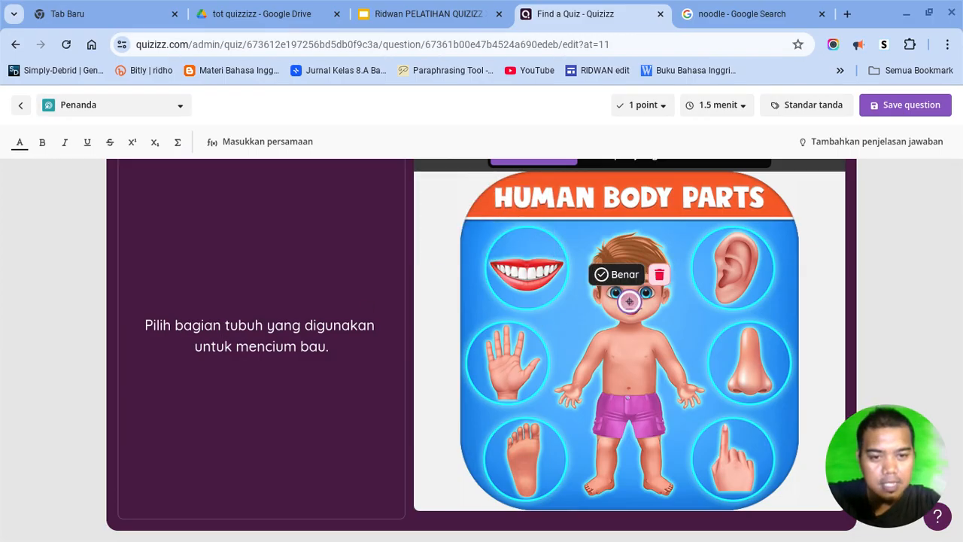
pyautogui.click(602, 276)
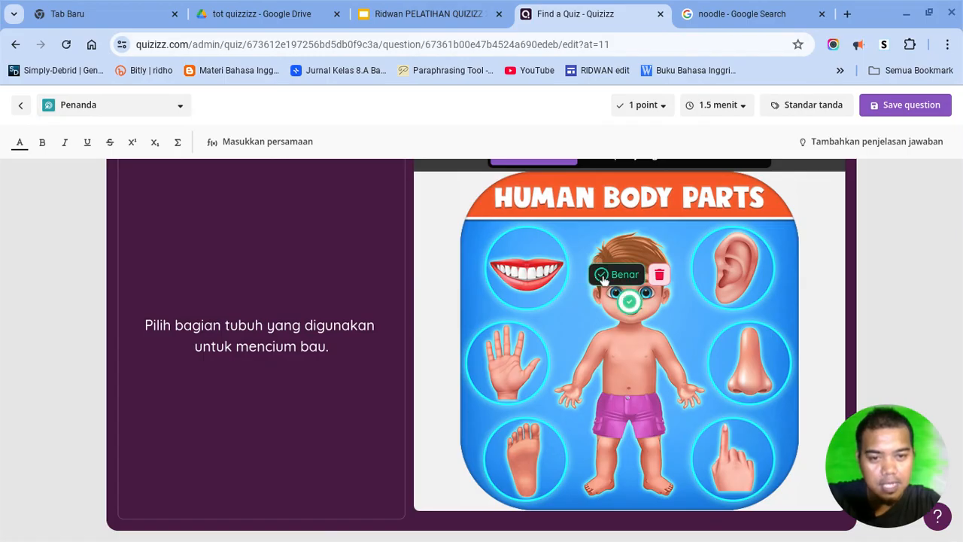
pyautogui.click(575, 382)
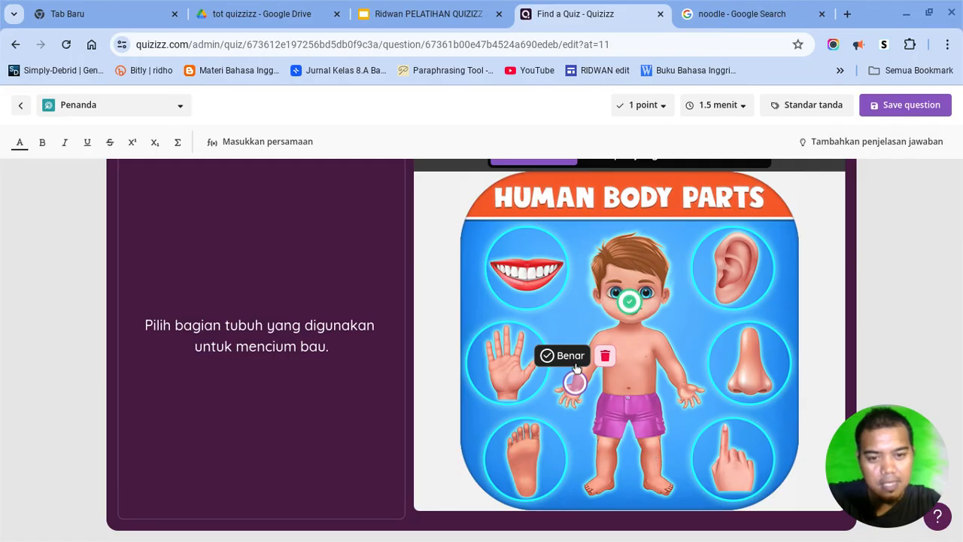
pyautogui.click(655, 449)
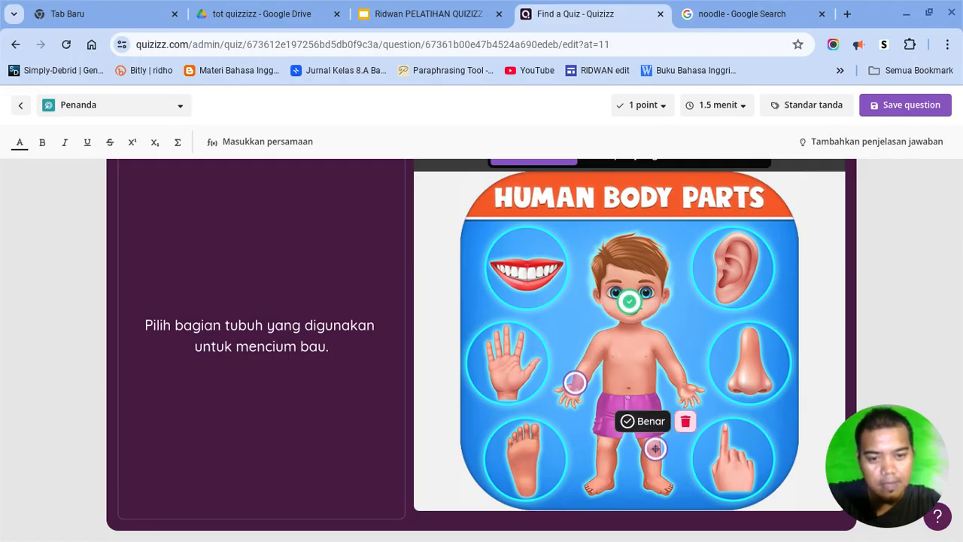
pyautogui.click(666, 291)
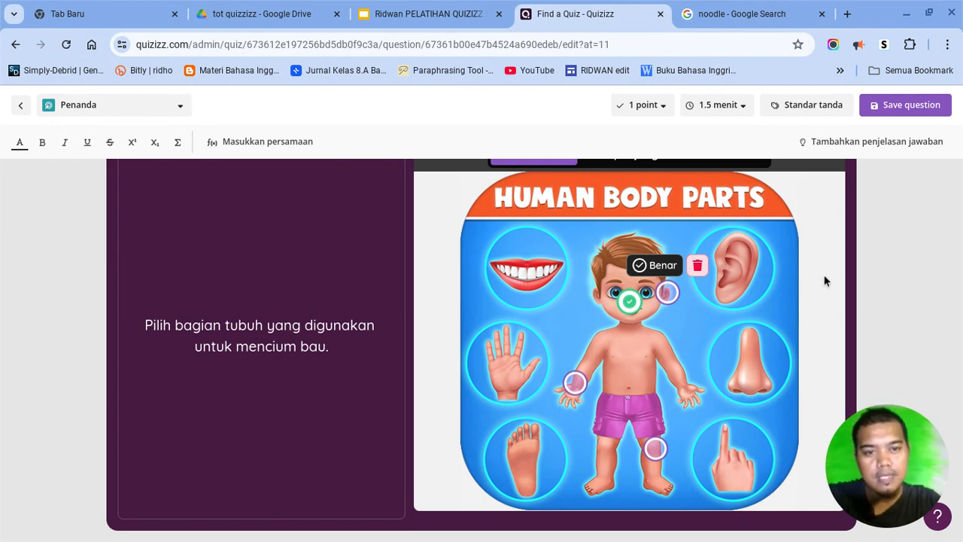
# Step: Change the hotspot type to Persegi panjang, accepting the removal of the existing point hotspots
pyautogui.scroll(1, 823, 281)
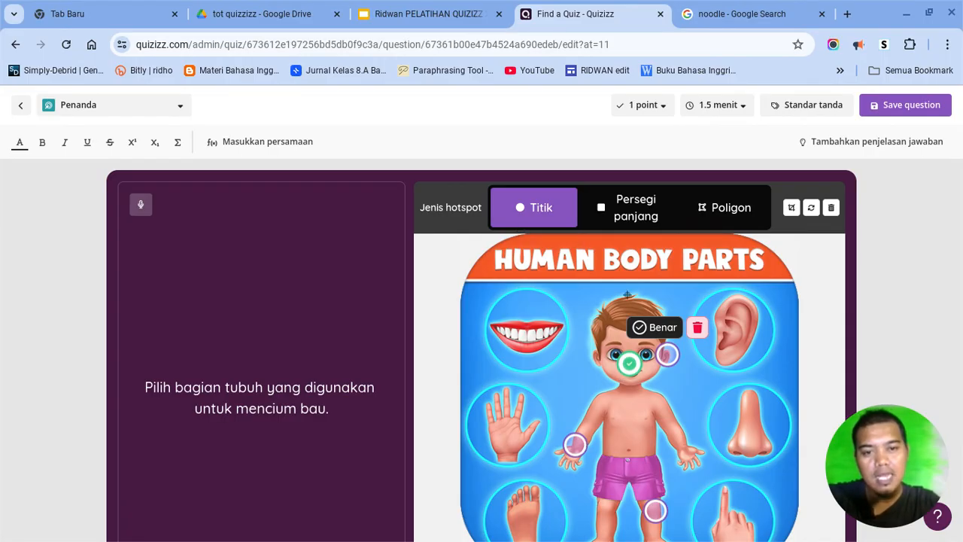
pyautogui.click(604, 213)
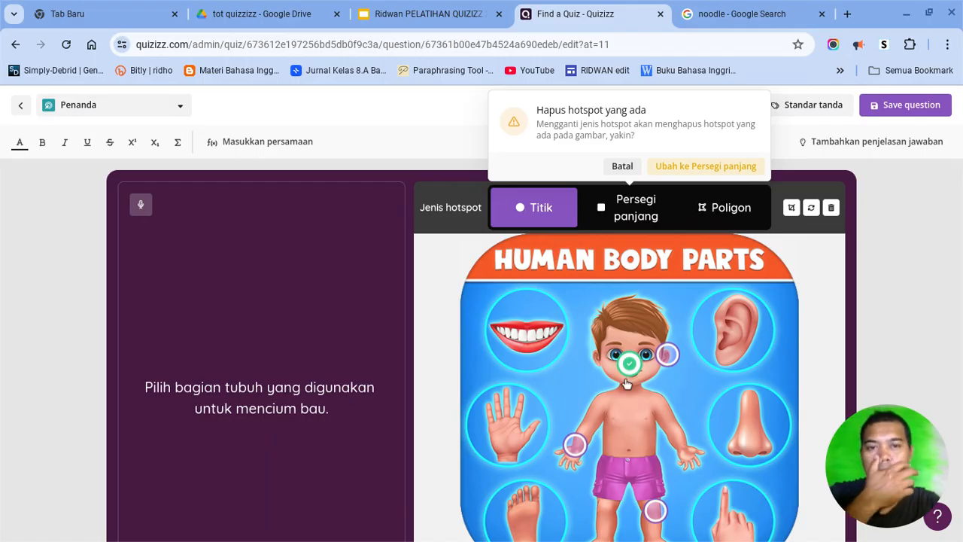
pyautogui.click(673, 166)
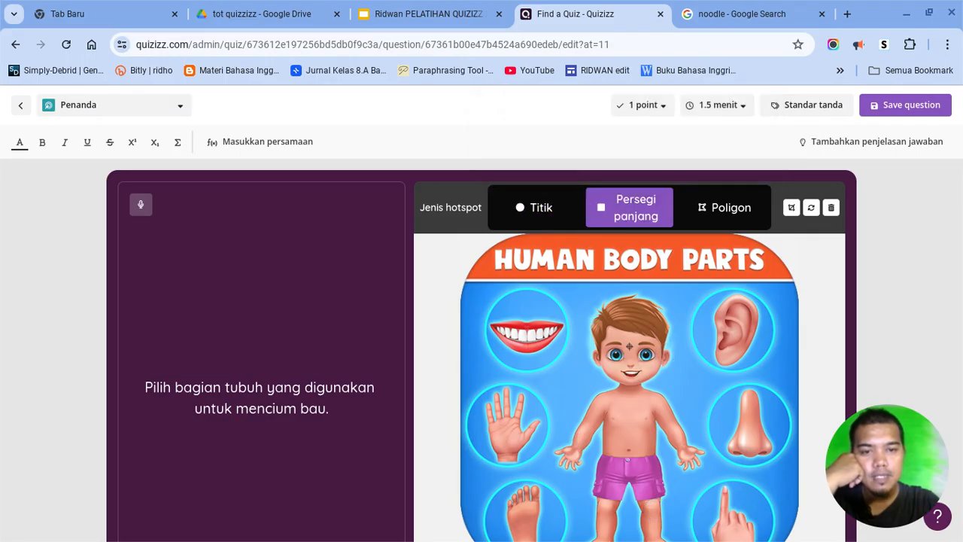
# Step: Draw rectangle hotspots around the boy's face and upper chest, and mark the one over his mouth and neck as correct
pyautogui.moveTo(624, 361); pyautogui.dragTo(677, 417)
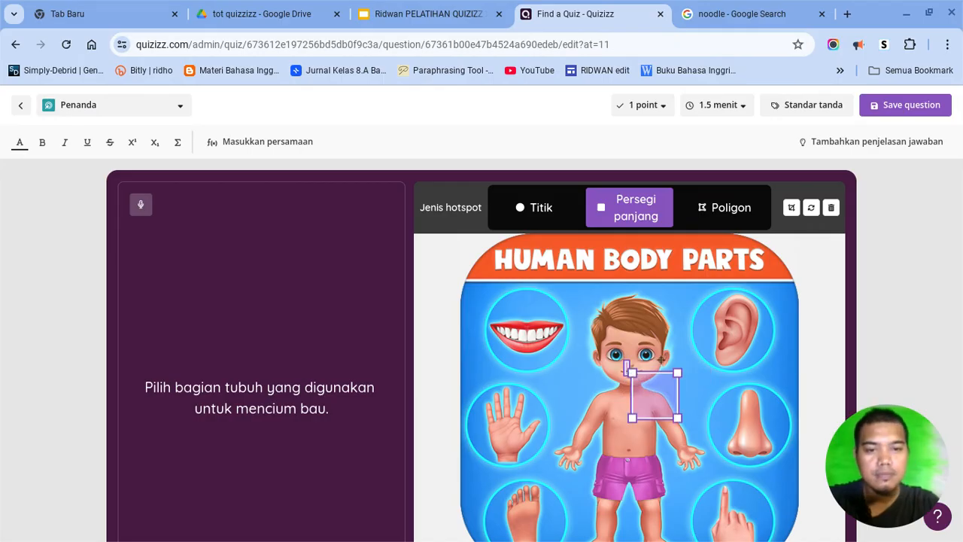
pyautogui.click(661, 359)
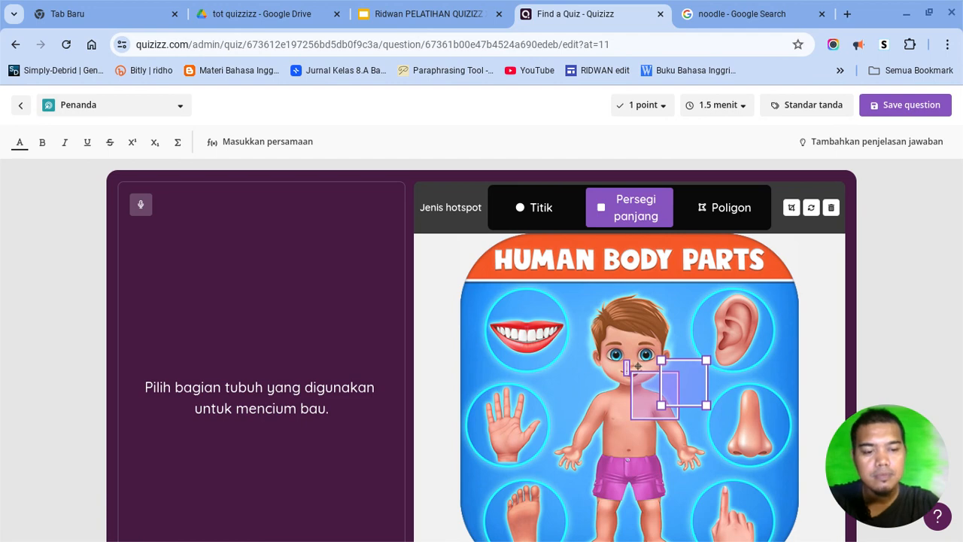
pyautogui.click(638, 366)
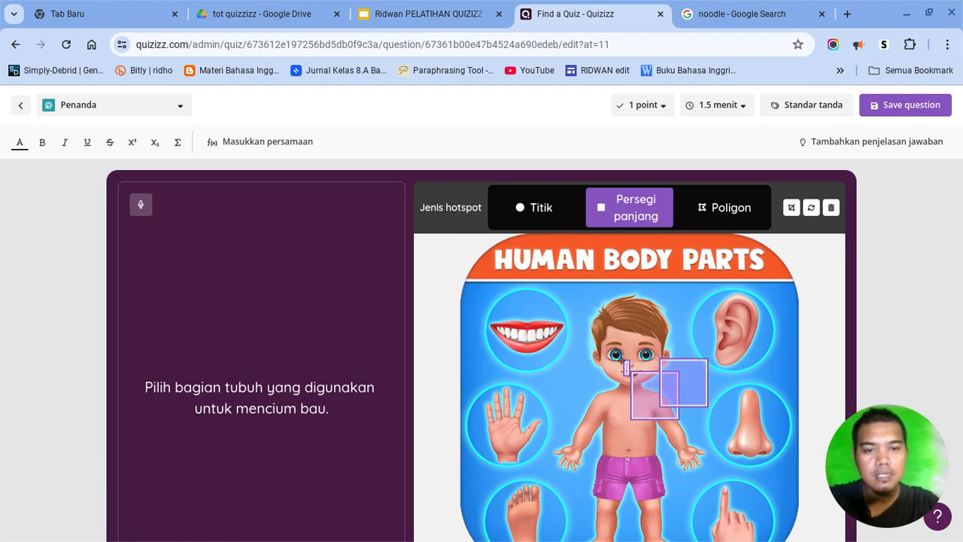
pyautogui.click(621, 360)
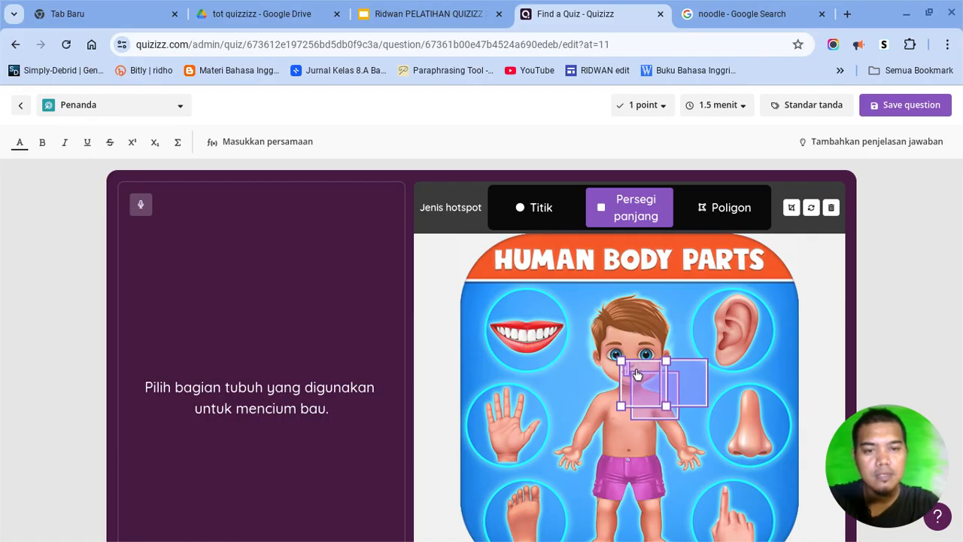
pyautogui.click(630, 345)
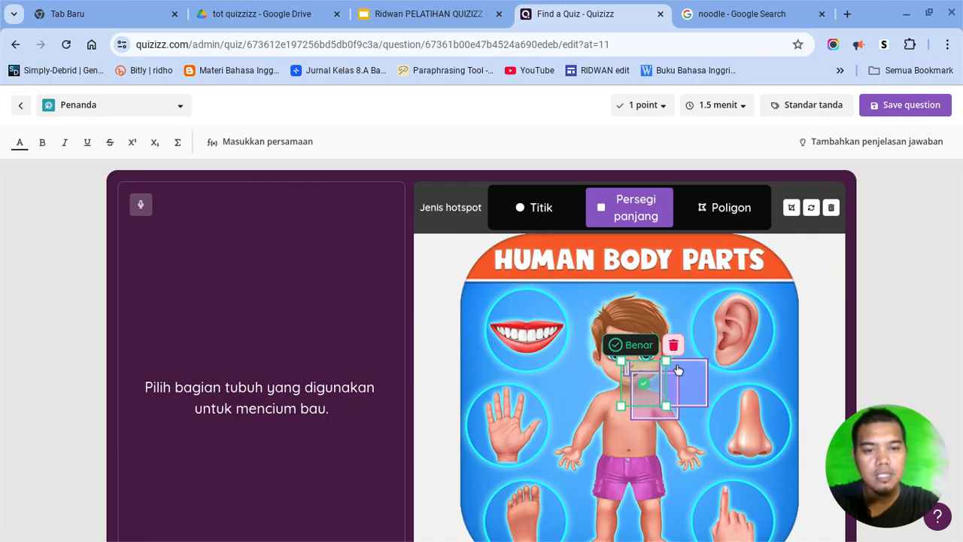
# Step: Delete the two large unmarked rectangle hotspots and move the correct rectangle from the boy's mouth onto his upper arm
pyautogui.click(684, 368)
pyautogui.click(714, 345)
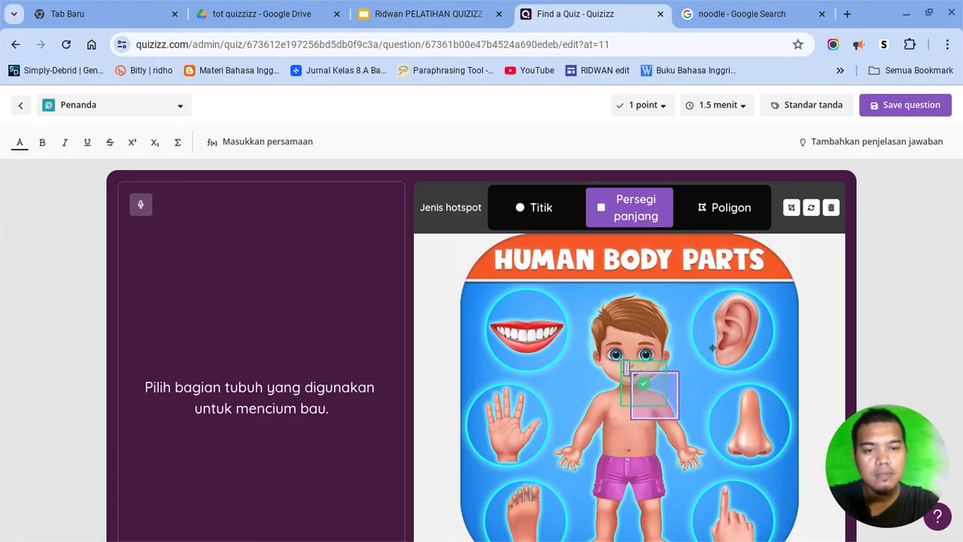
pyautogui.click(677, 404)
pyautogui.click(684, 355)
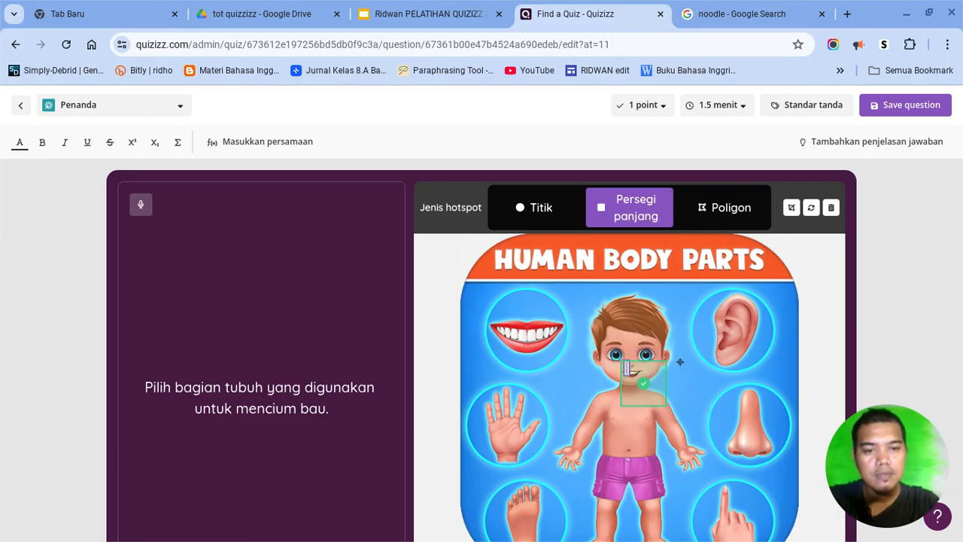
pyautogui.click(652, 378)
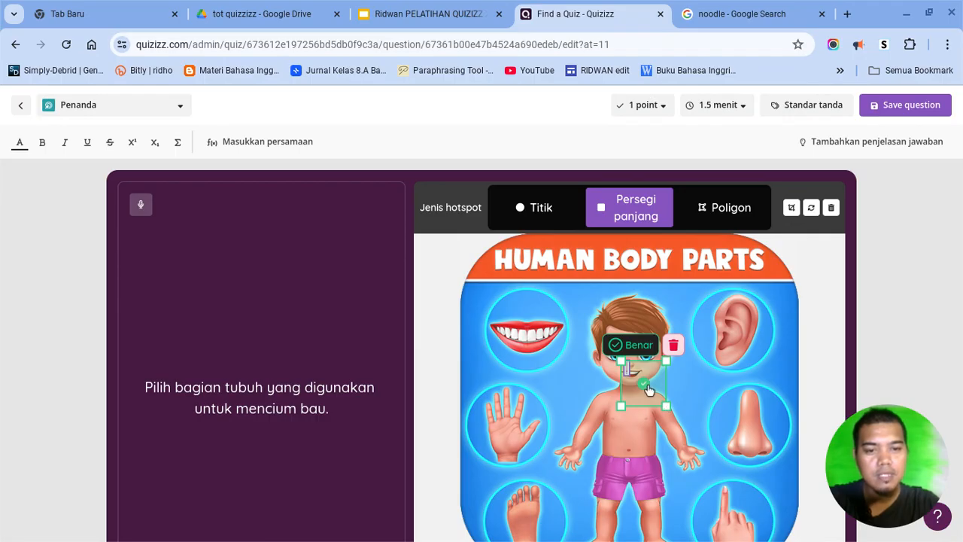
pyautogui.moveTo(649, 389); pyautogui.dragTo(598, 428)
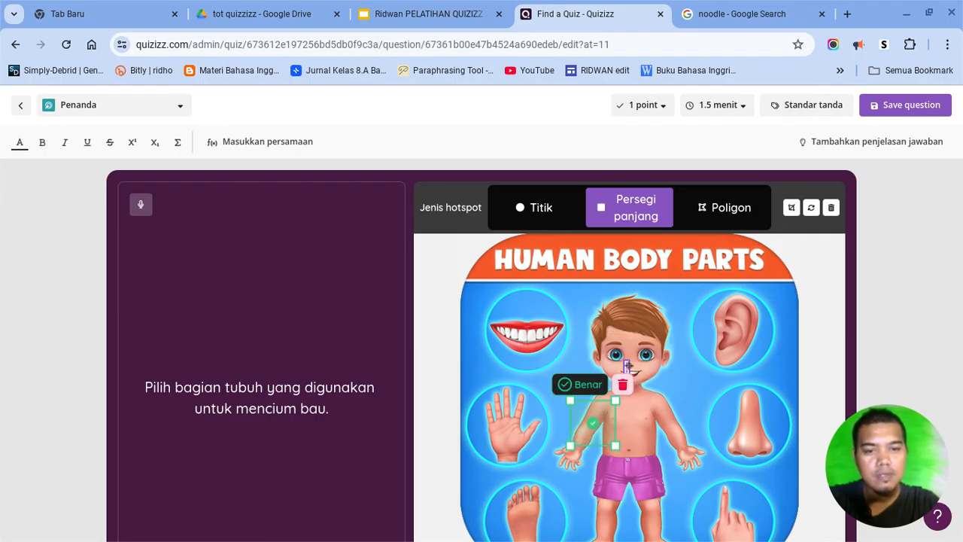
pyautogui.moveTo(627, 366); pyautogui.dragTo(673, 411)
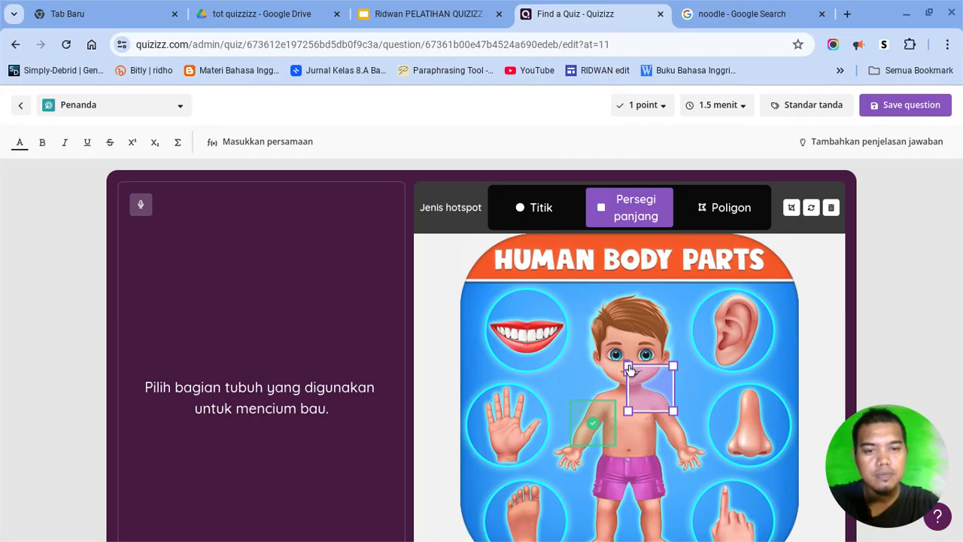
pyautogui.click(679, 352)
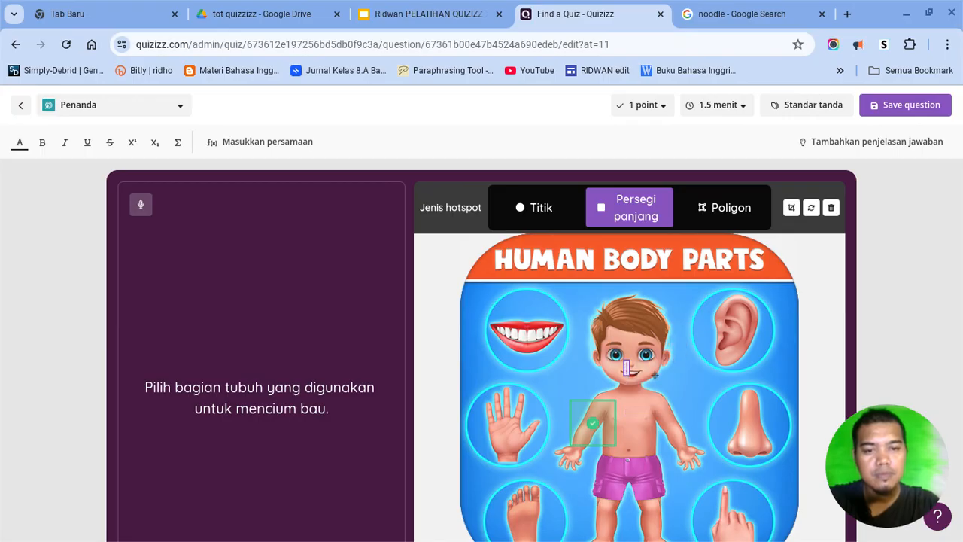
pyautogui.moveTo(625, 370); pyautogui.dragTo(672, 418)
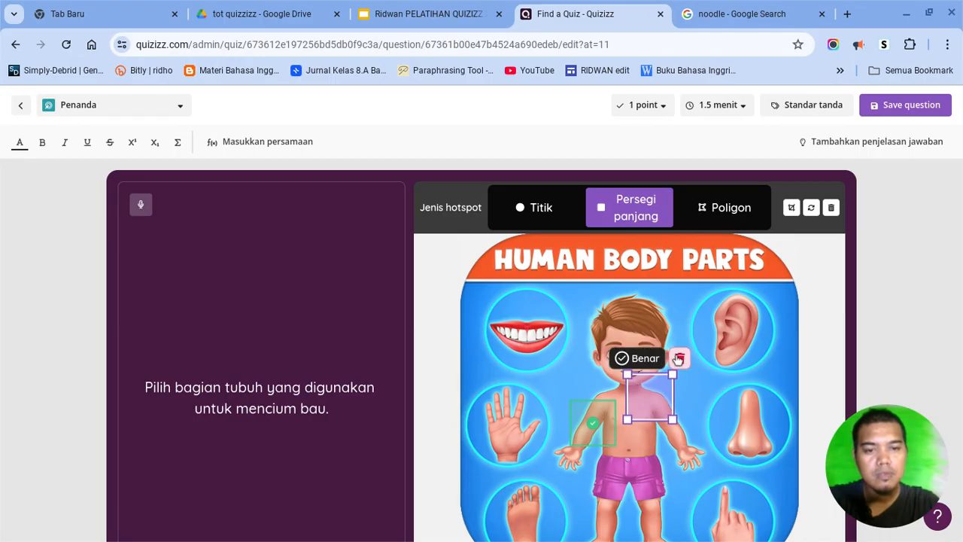
pyautogui.click(679, 355)
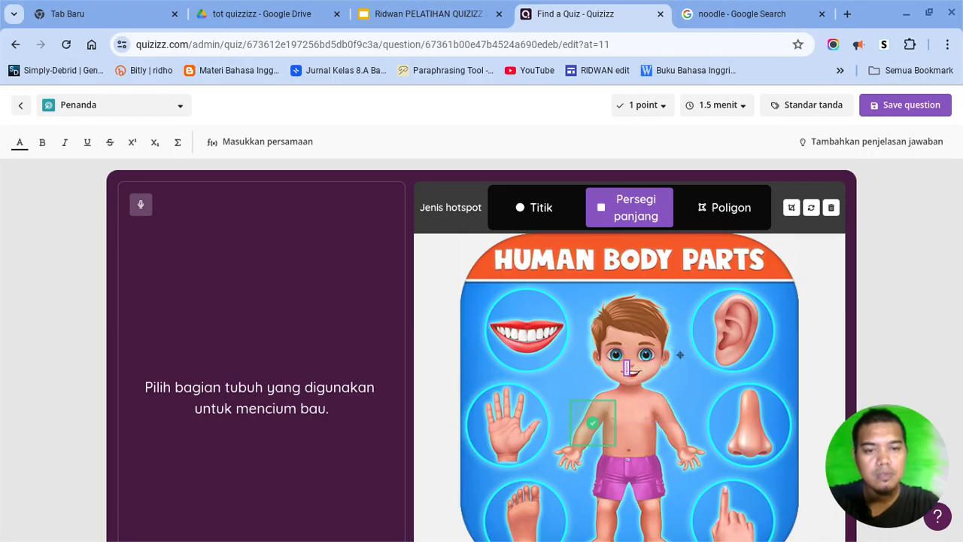
# Step: Replace the small unmarked rectangle on the boy's nose with the correct rectangle from his arm, and delete that one too
pyautogui.click(626, 366)
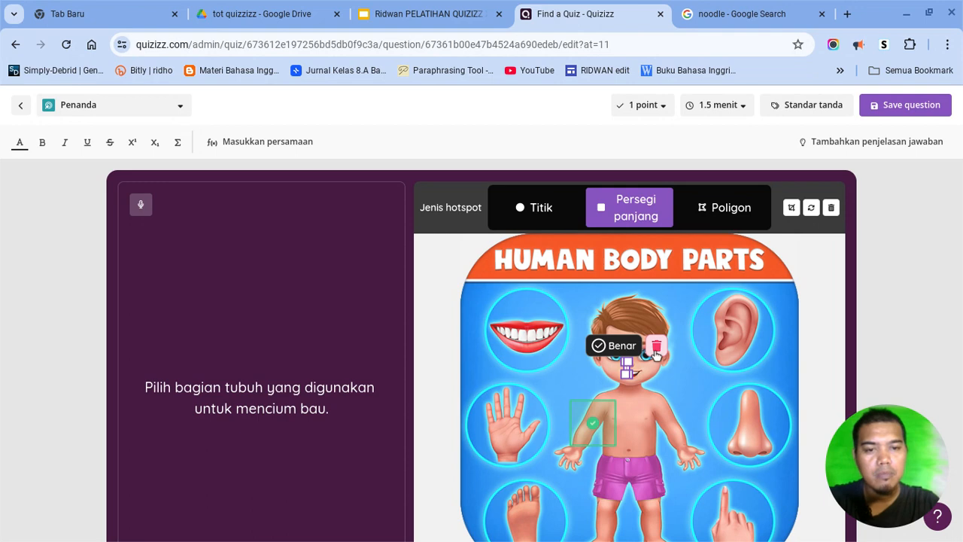
pyautogui.click(652, 348)
pyautogui.moveTo(602, 424); pyautogui.dragTo(633, 373)
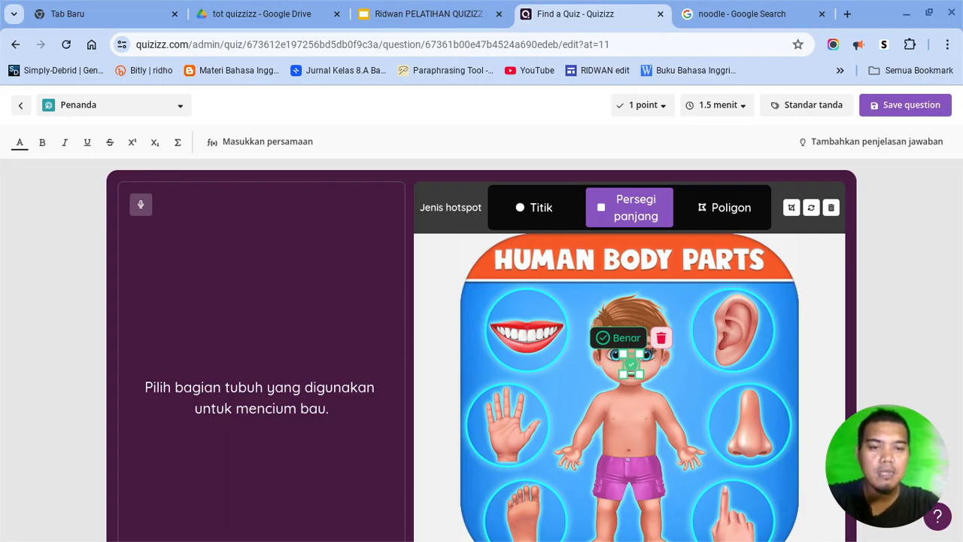
pyautogui.click(661, 338)
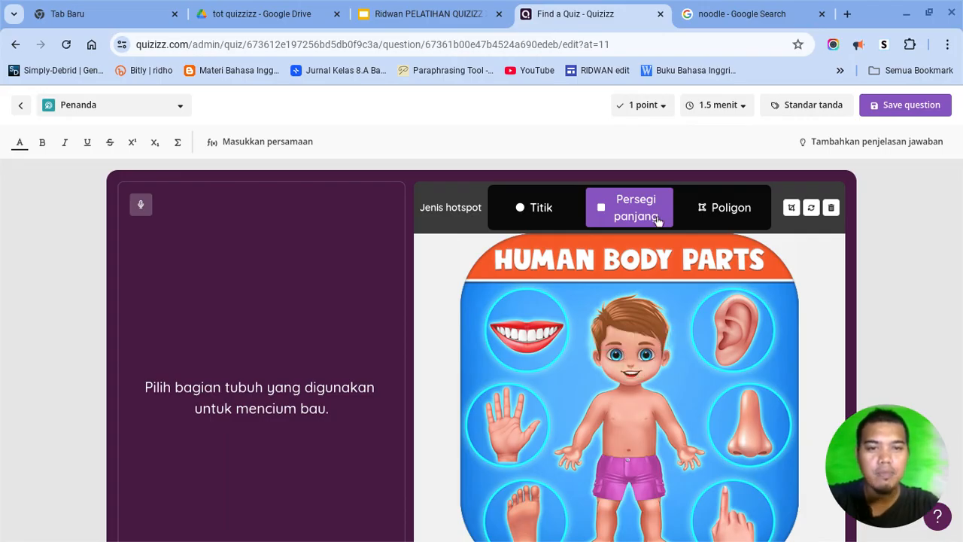
# Step: Switch the hotspot type to Poligon, outline the boy's head as the correct area, and start a second polygon at his hand
pyautogui.click(717, 217)
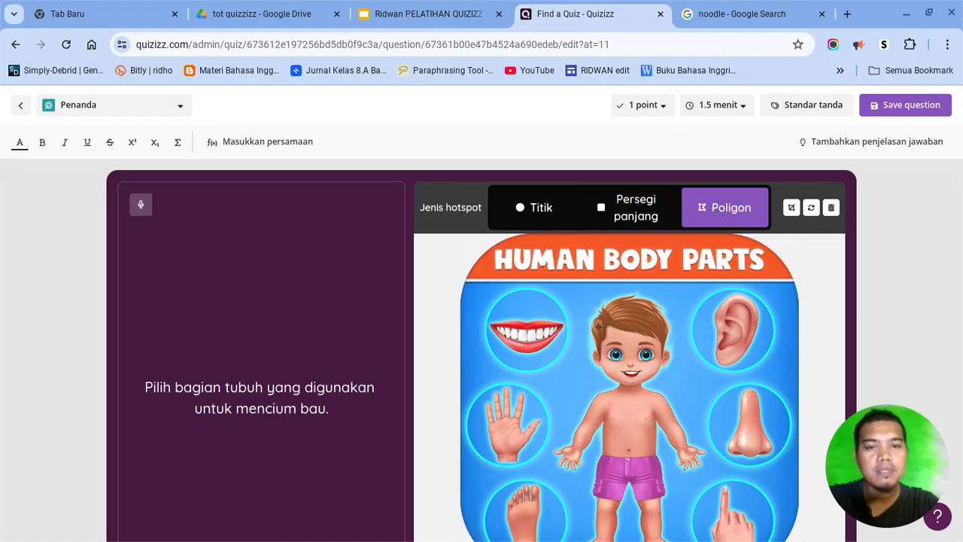
pyautogui.click(592, 331)
pyautogui.click(595, 352)
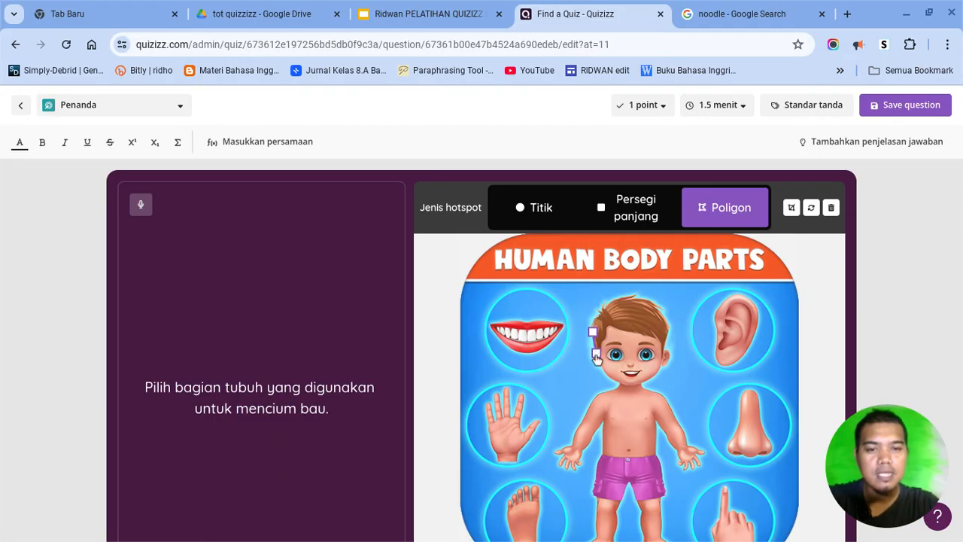
pyautogui.click(594, 363)
pyautogui.click(600, 368)
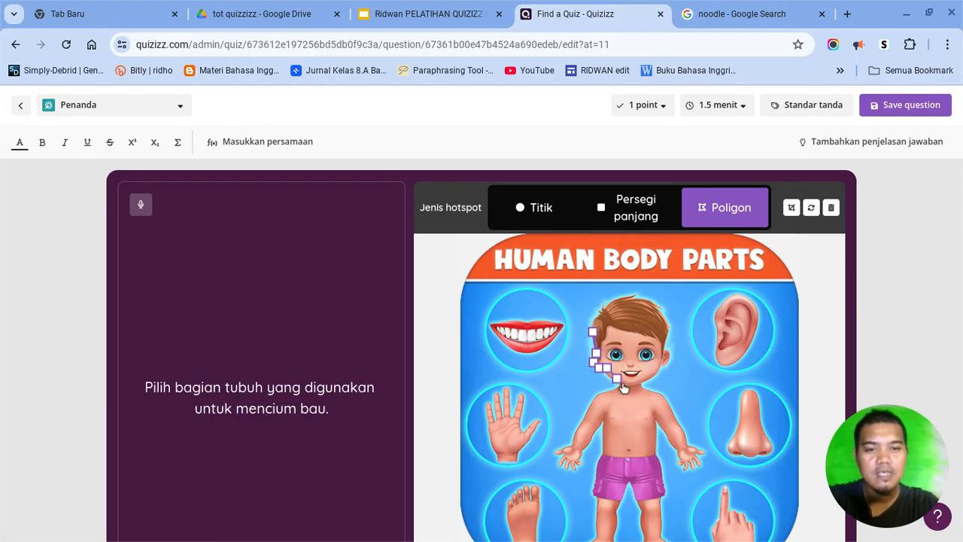
pyautogui.click(623, 385)
pyautogui.click(640, 385)
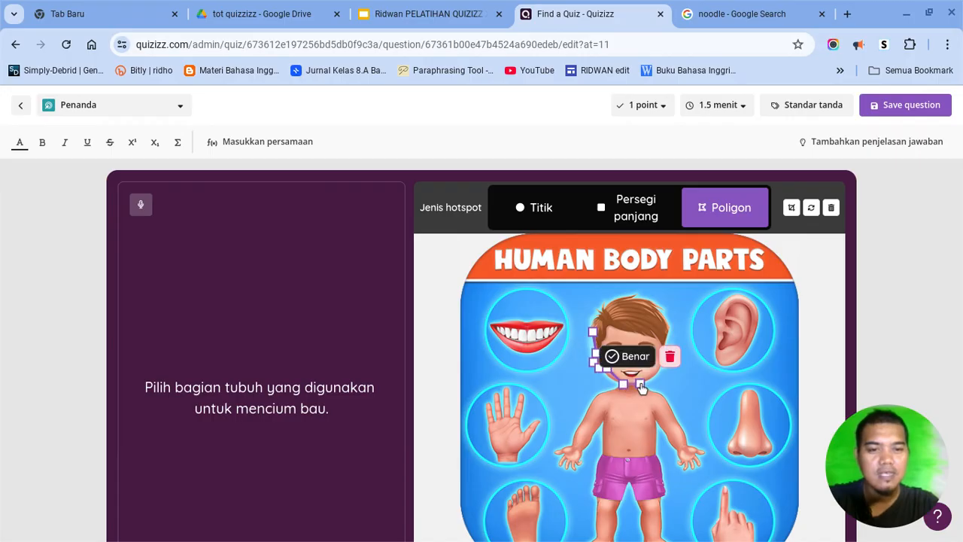
pyautogui.click(658, 373)
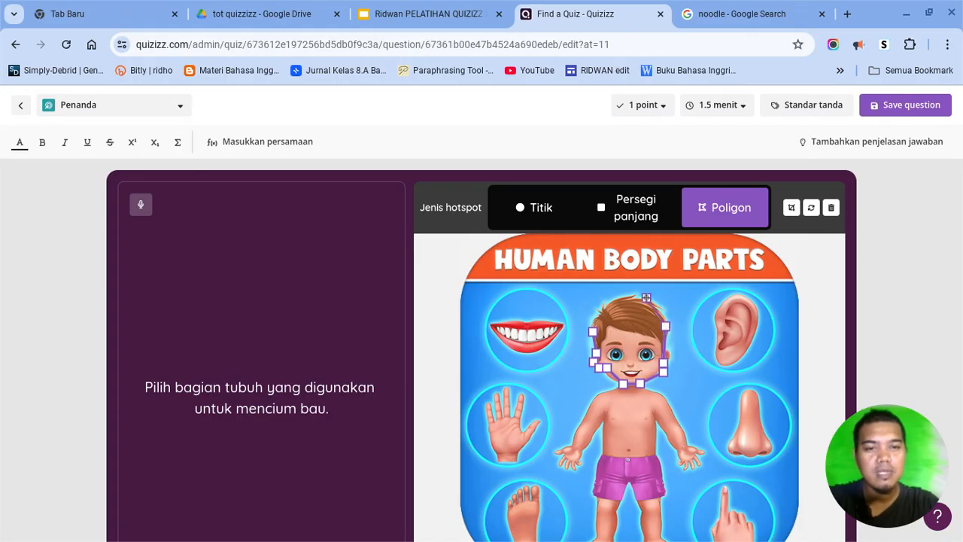
pyautogui.click(597, 307)
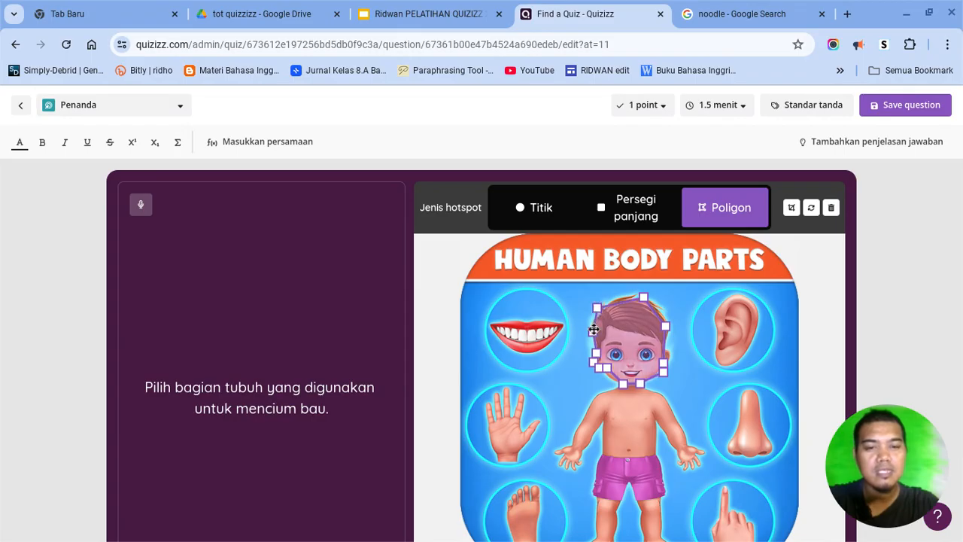
pyautogui.click(600, 313)
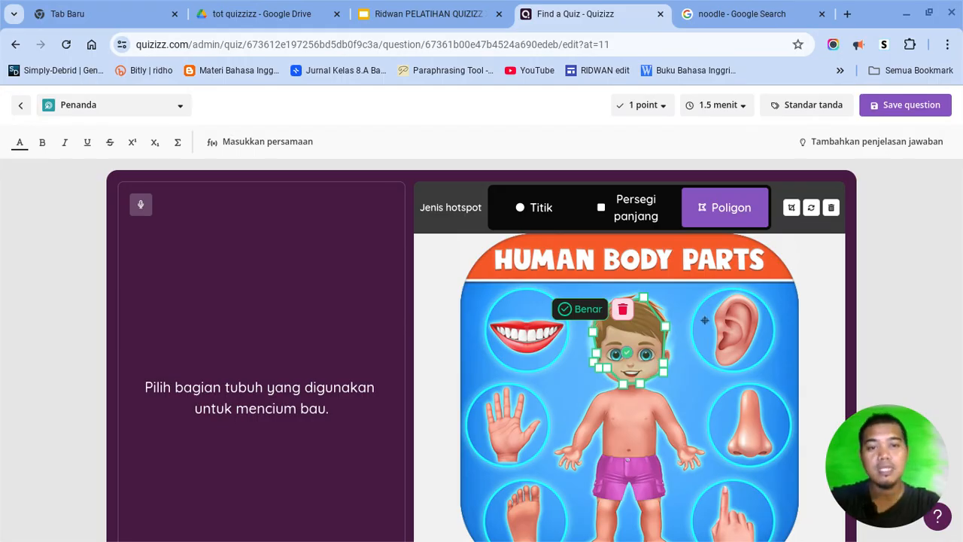
pyautogui.click(680, 437)
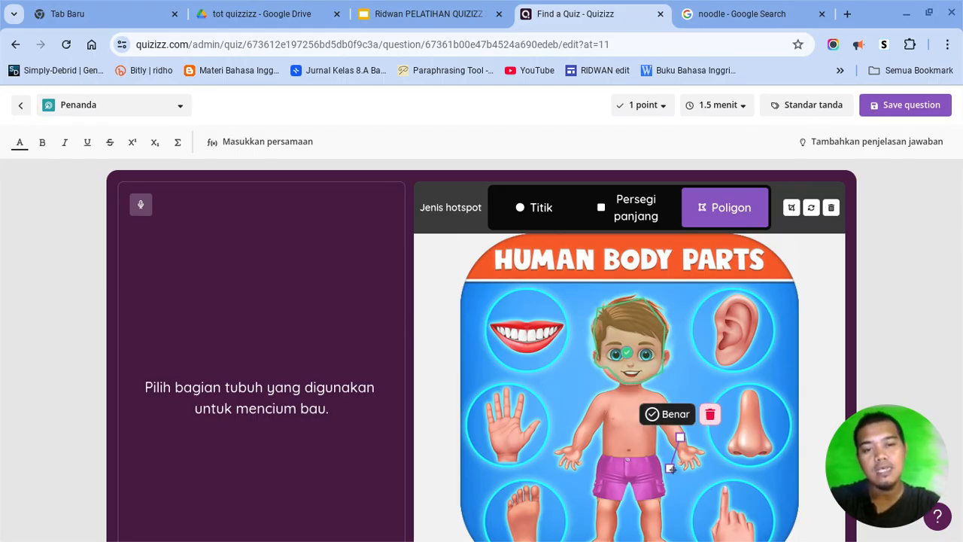
pyautogui.click(672, 470)
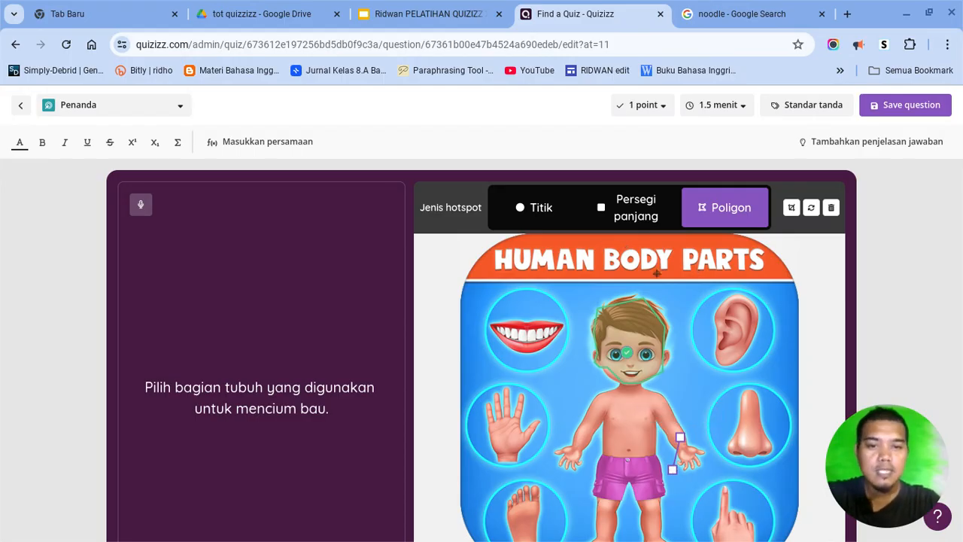
# Step: Change the hotspot type back to Titik, accepting the removal of the existing polygon hotspots
pyautogui.scroll(-1, 656, 273)
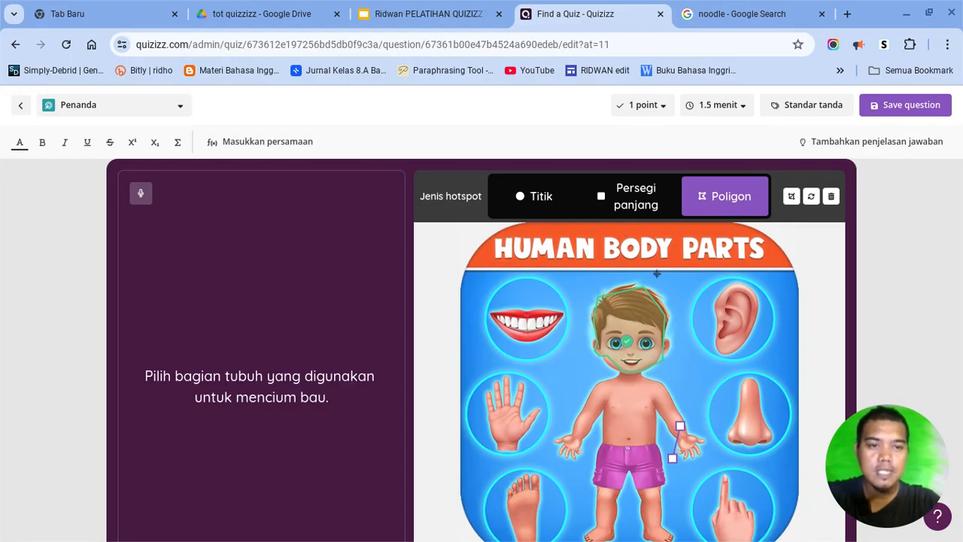
pyautogui.click(536, 210)
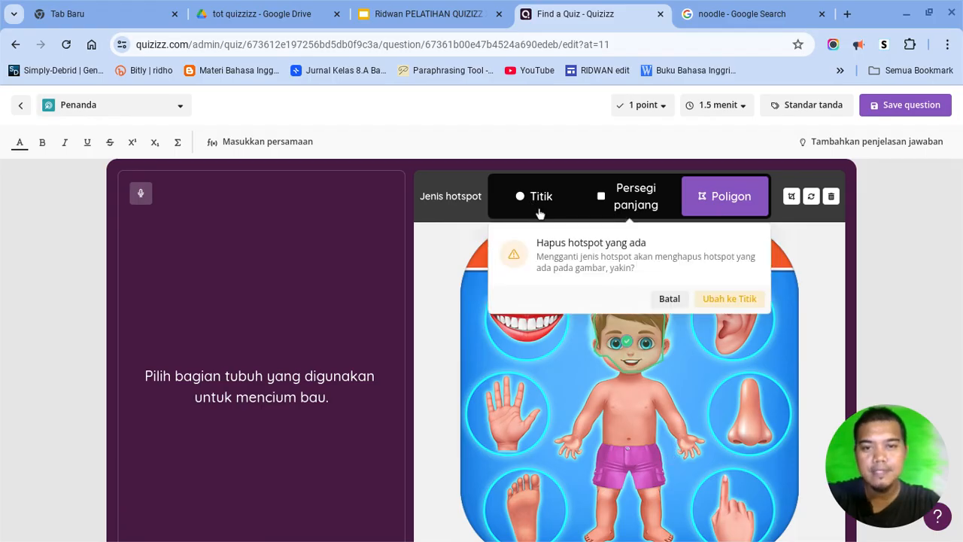
pyautogui.click(704, 298)
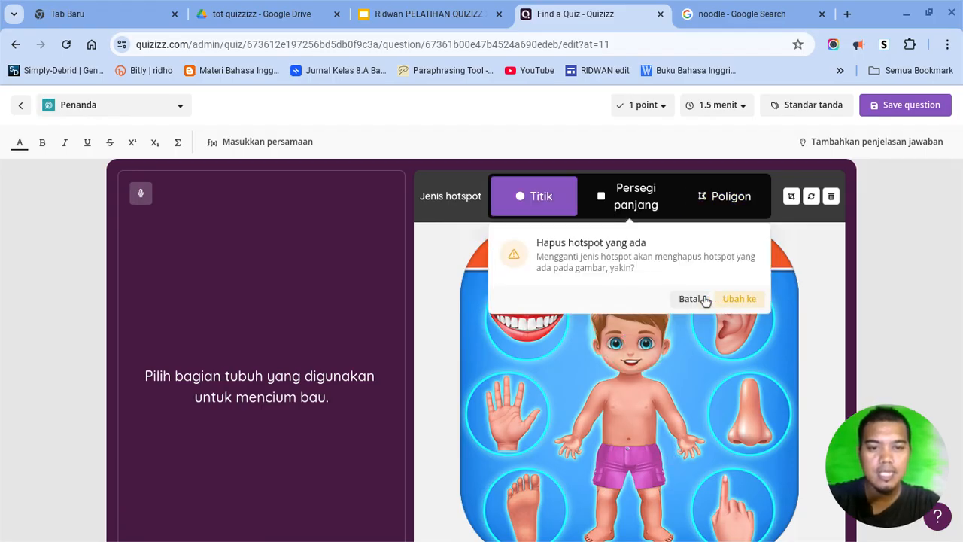
# Step: Place a correct point hotspot on the boy's nose, and unmarked point hotspots on his hand, belly, lower leg and ear
pyautogui.click(629, 352)
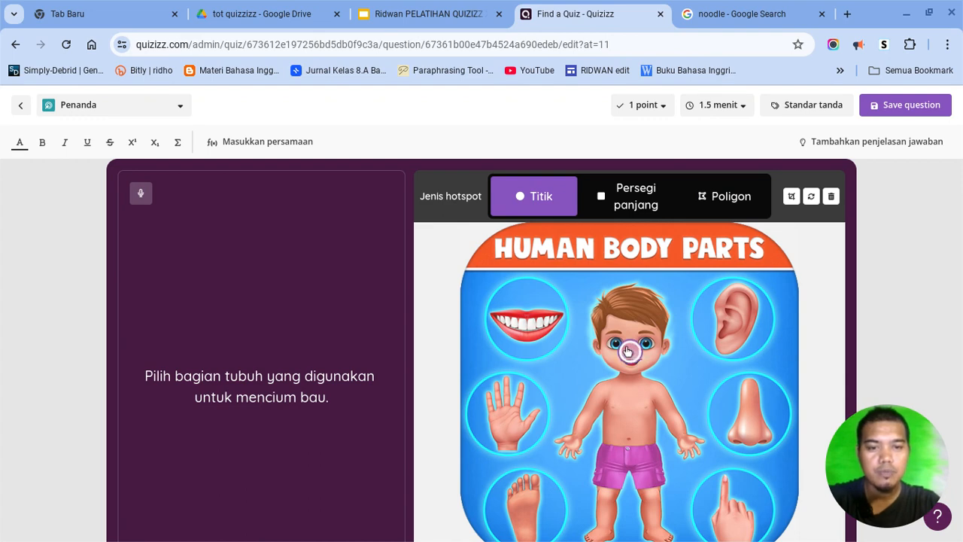
pyautogui.click(624, 324)
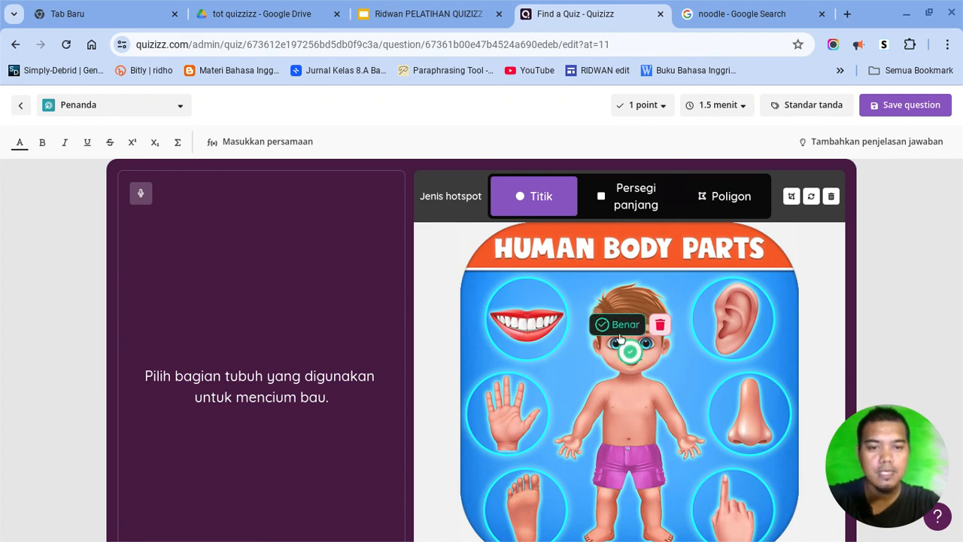
pyautogui.click(571, 441)
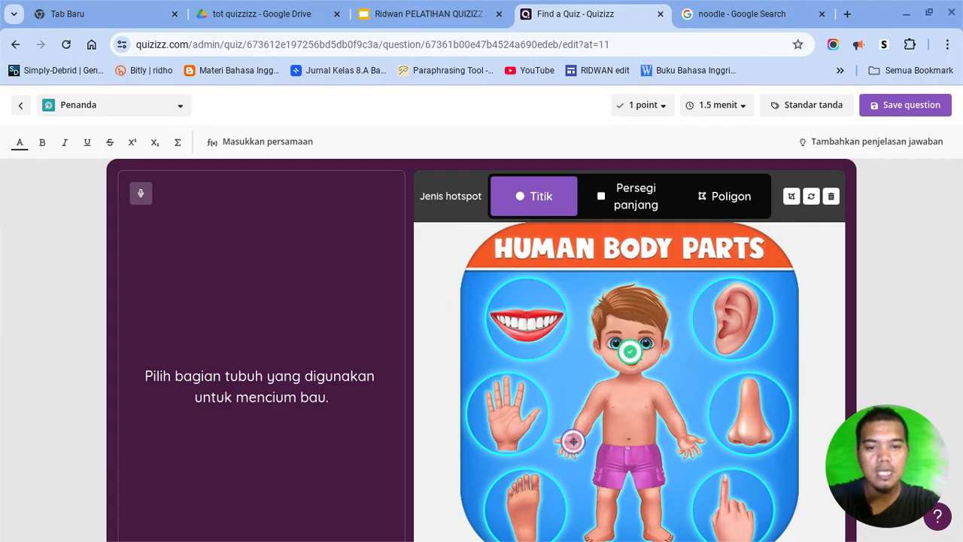
pyautogui.click(635, 437)
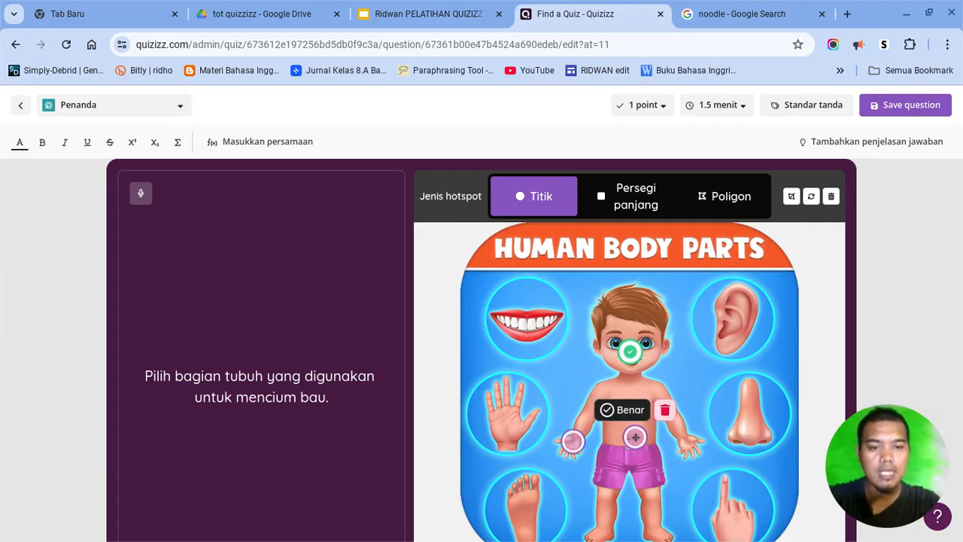
pyautogui.click(654, 511)
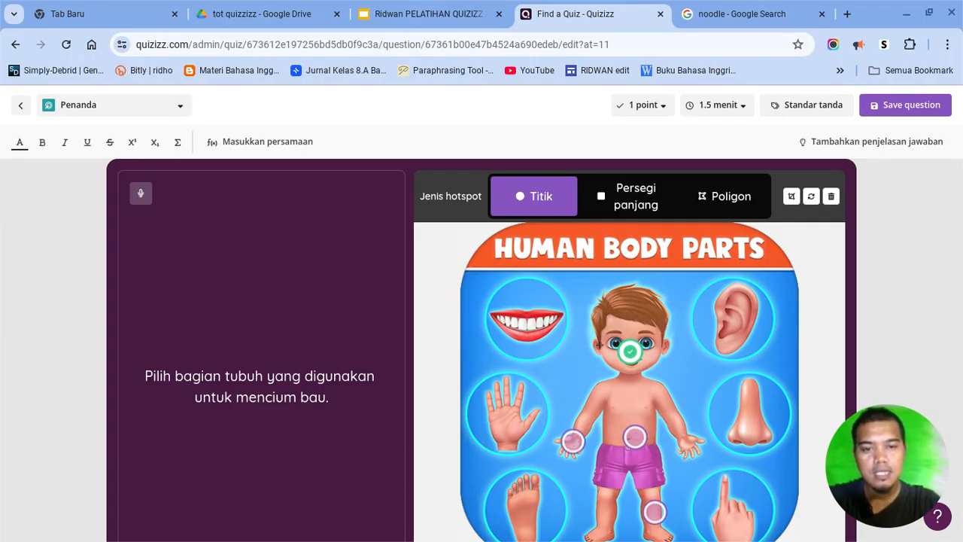
pyautogui.click(595, 344)
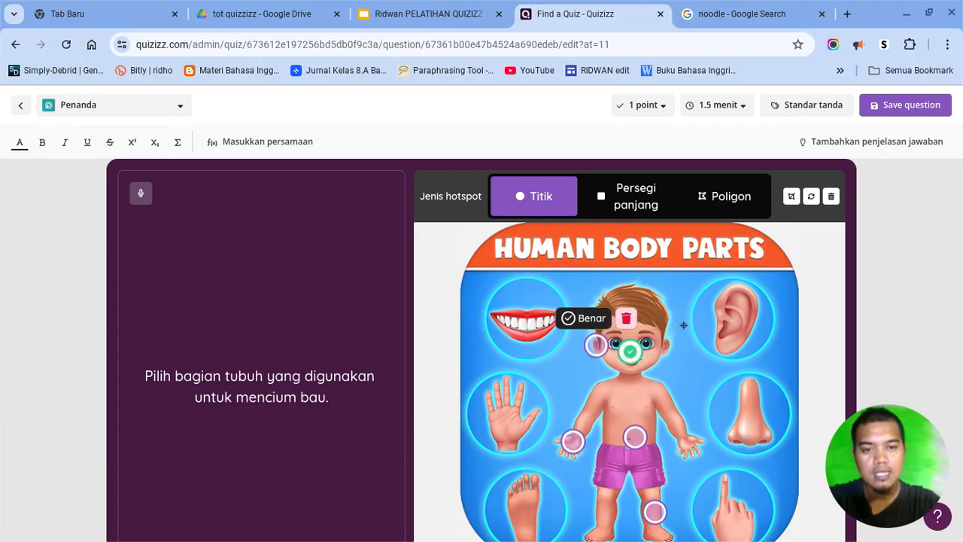
# Step: Check the hotspots across the whole image and save the Penanda question
pyautogui.scroll(-1, 683, 323)
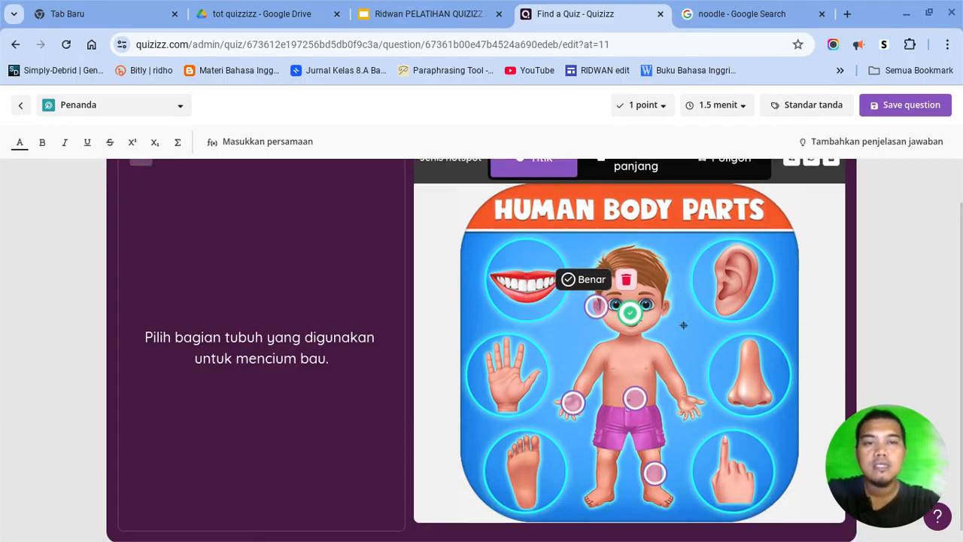
pyautogui.scroll(1, 682, 324)
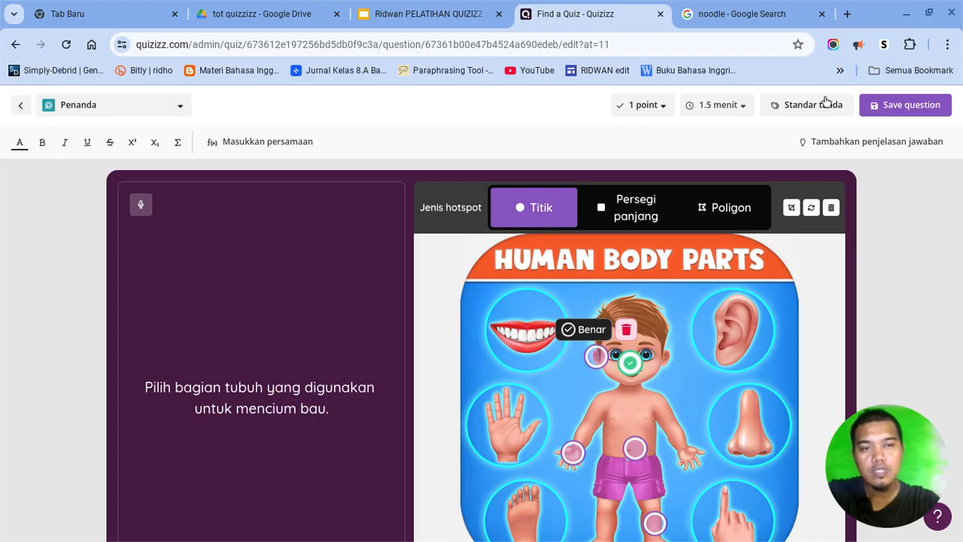
pyautogui.click(888, 107)
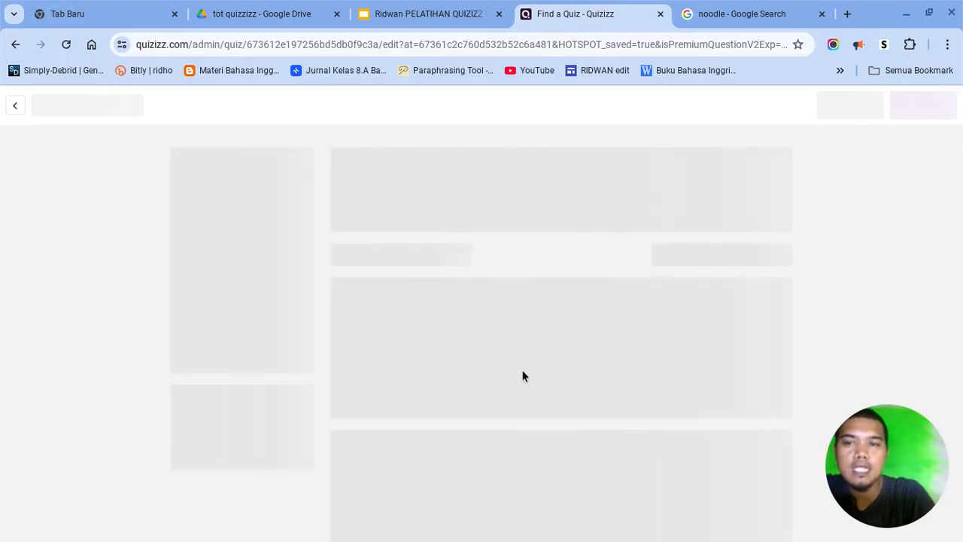
# Step: Add a new question of type Mengkategorikan after the Penanda question at the end of the quiz
pyautogui.scroll(-17, 525, 376)
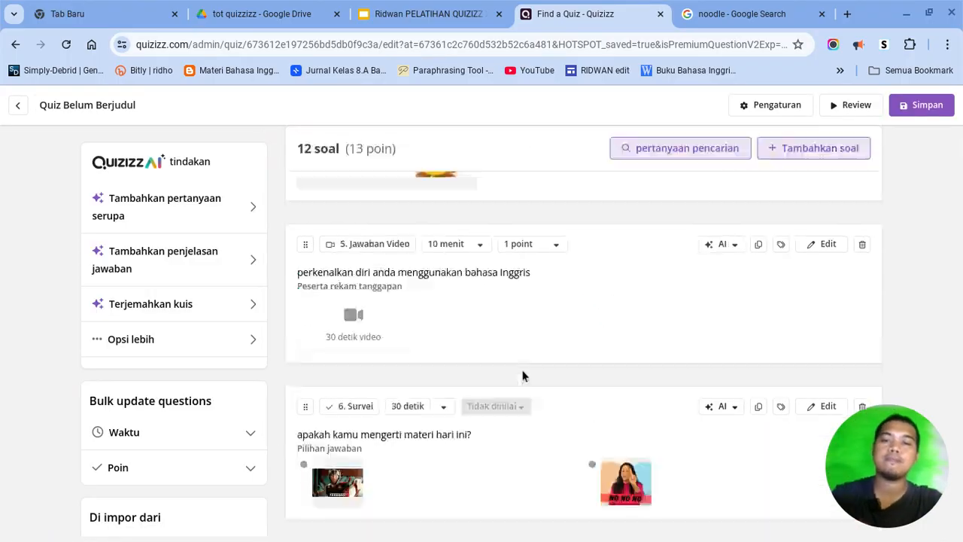
pyautogui.scroll(-7, 524, 376)
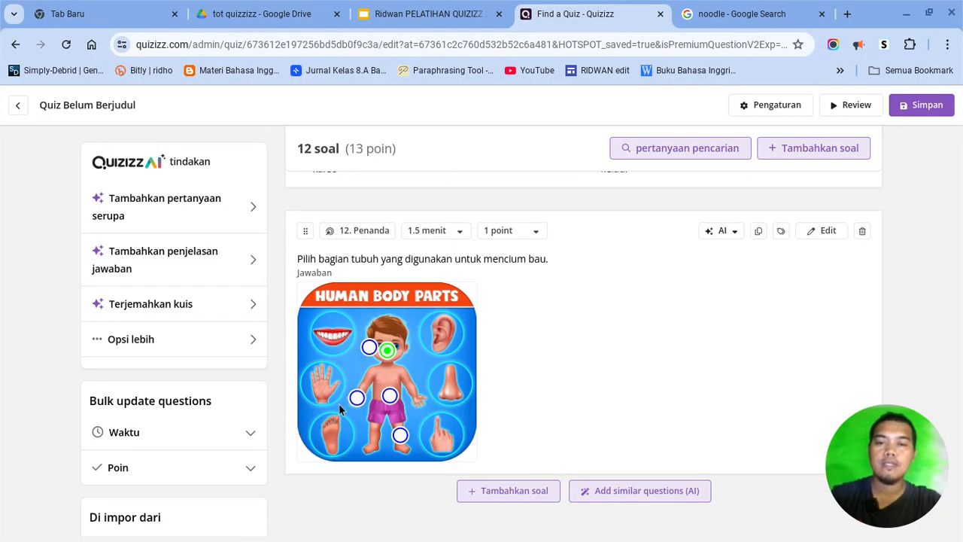
pyautogui.click(498, 490)
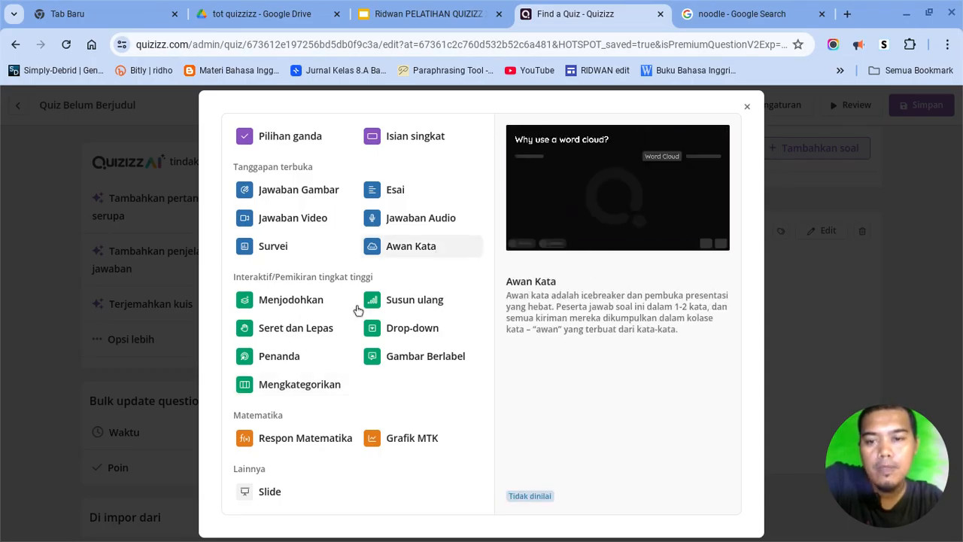
pyautogui.click(312, 386)
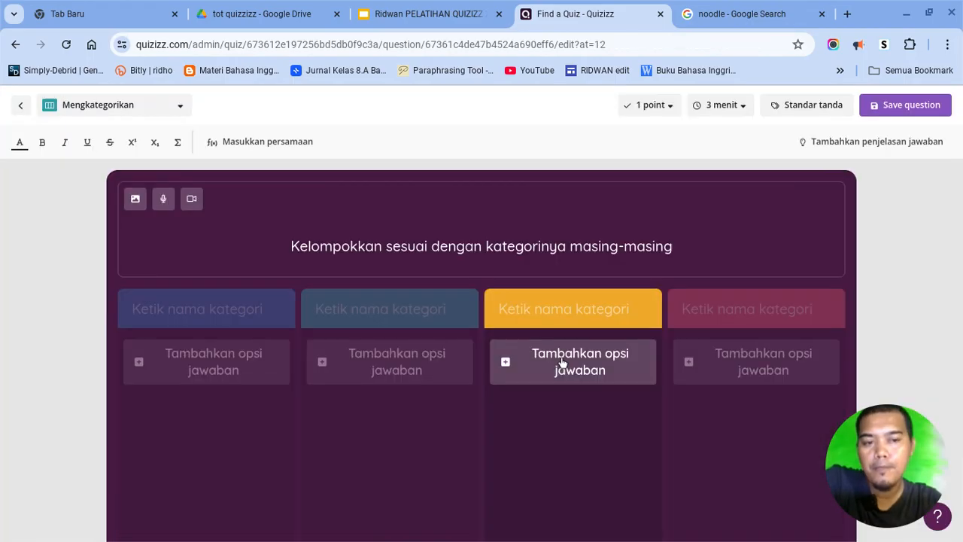
# Step: Name the first category "sayur" and the second category "buah", keeping the question text as it is
pyautogui.click(248, 262)
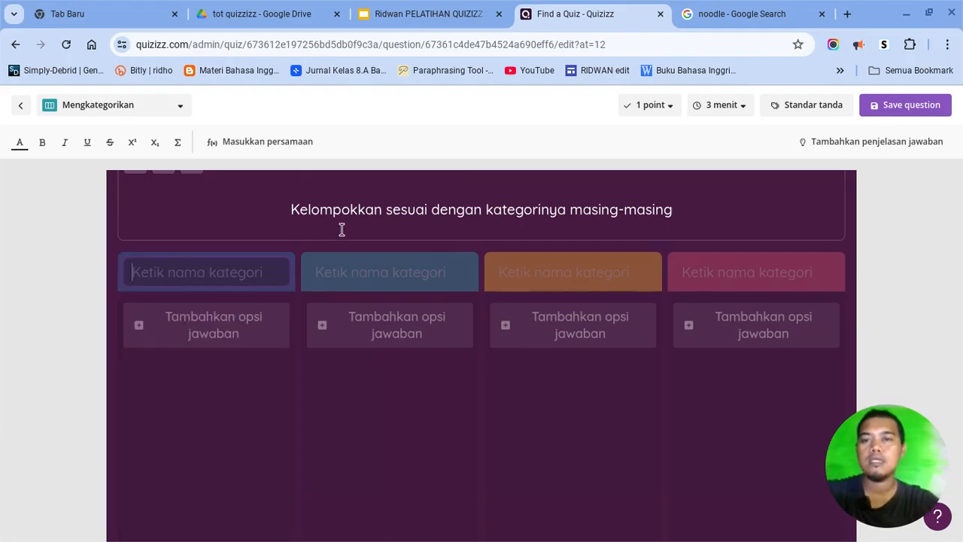
pyautogui.click(370, 219)
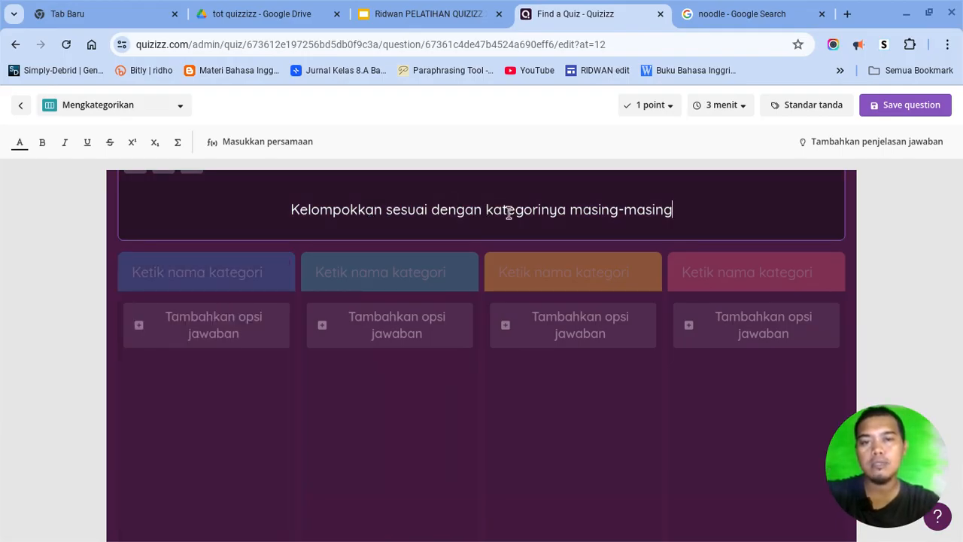
pyautogui.click(215, 284)
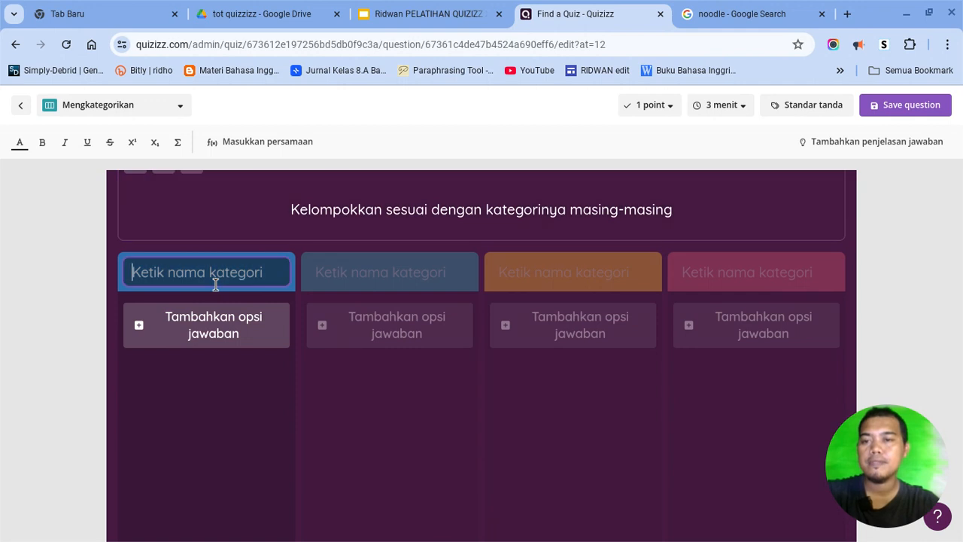
pyautogui.write('sayur')
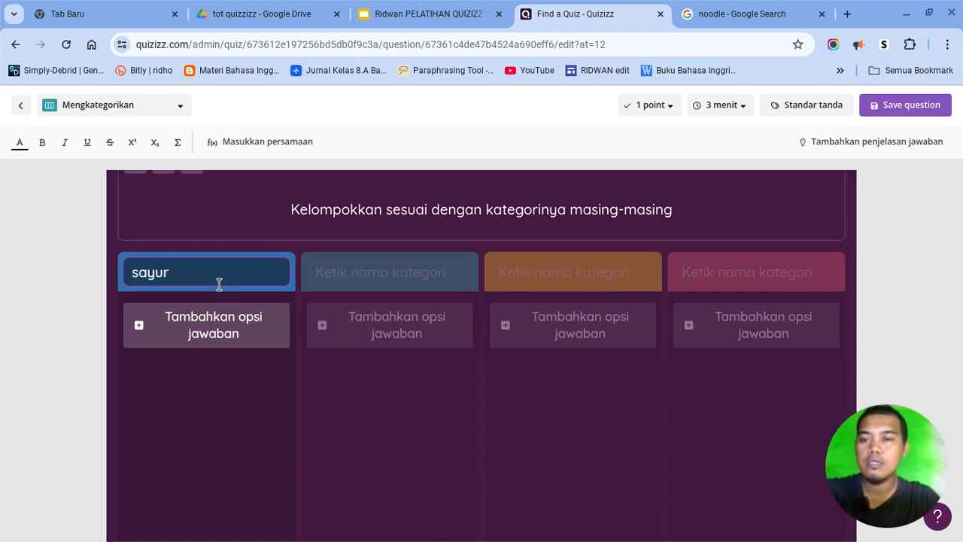
pyautogui.click(347, 279)
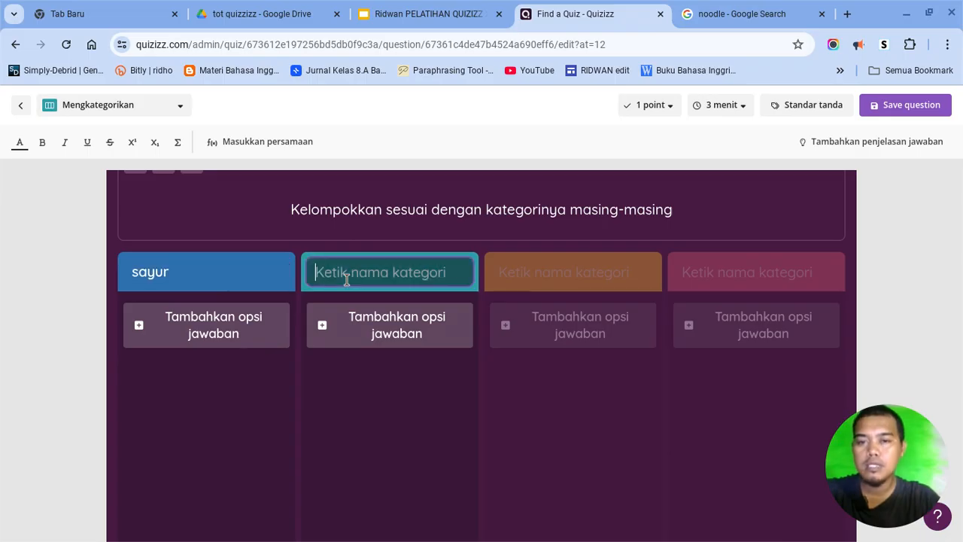
pyautogui.write('buah')
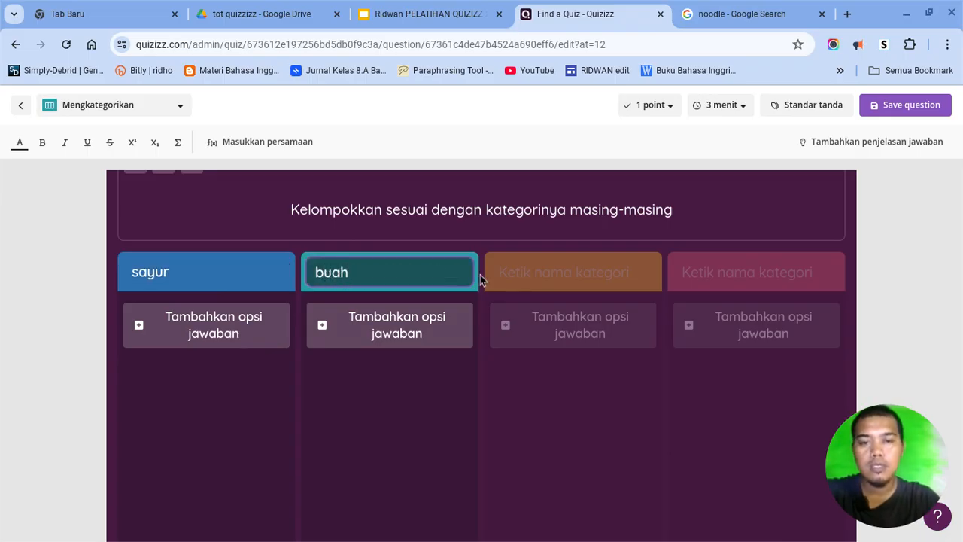
pyautogui.click(575, 278)
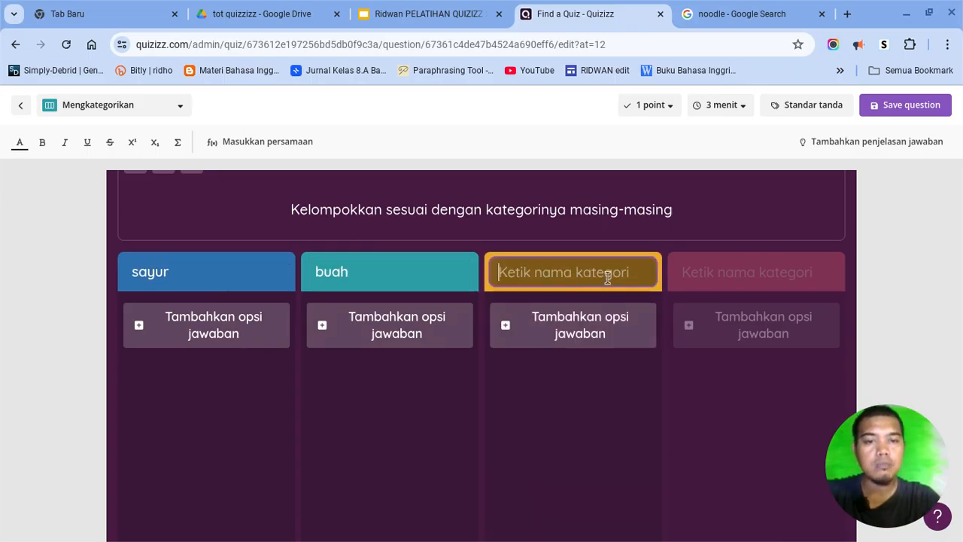
pyautogui.click(635, 377)
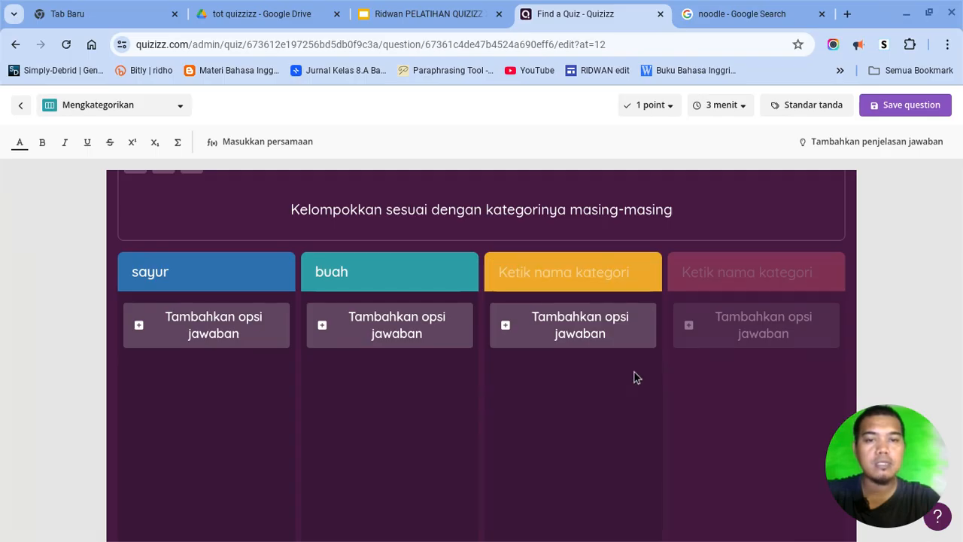
pyautogui.click(642, 326)
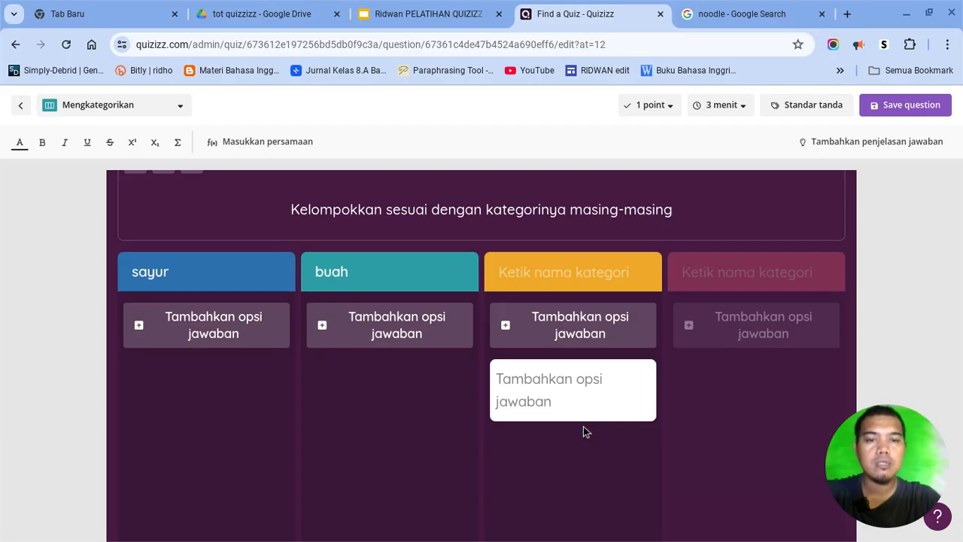
pyautogui.click(589, 277)
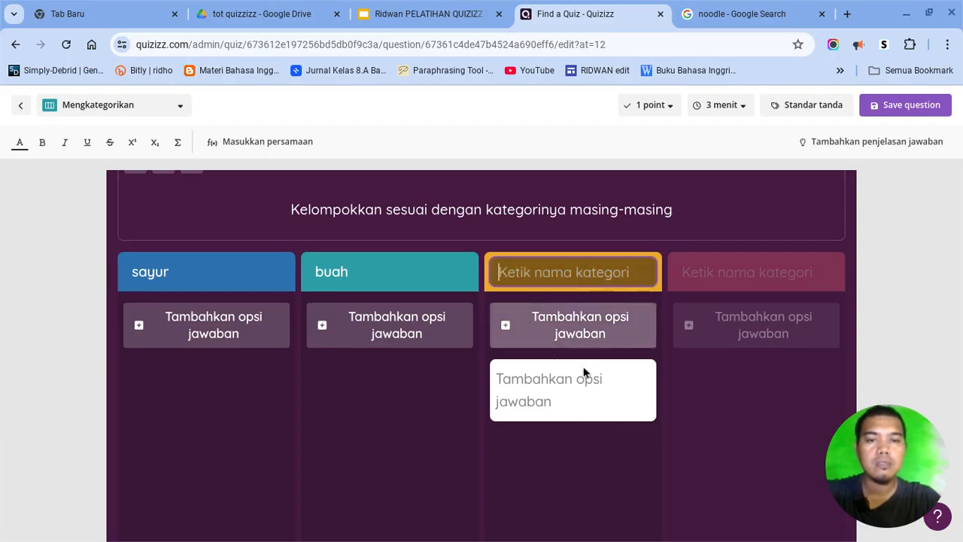
pyautogui.moveTo(586, 369)
pyautogui.click(610, 379)
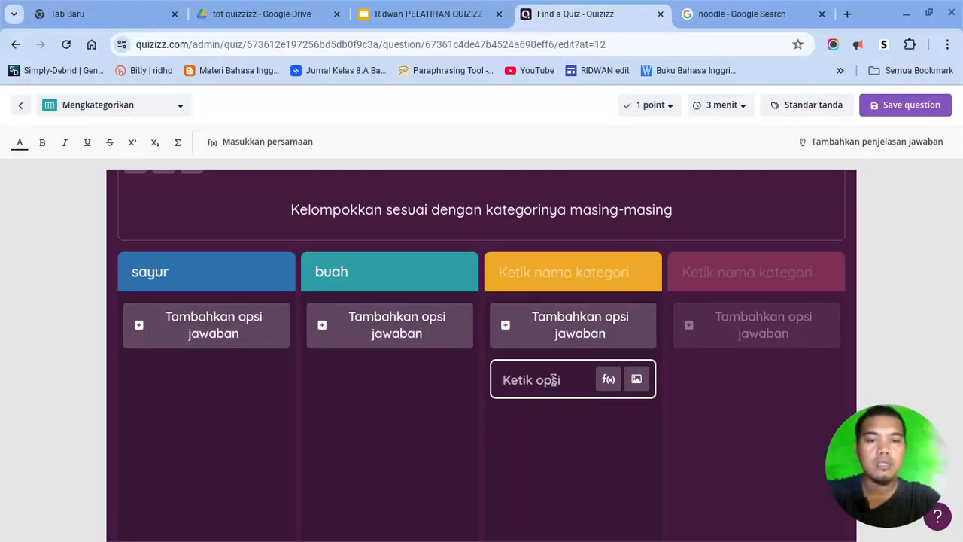
pyautogui.click(591, 451)
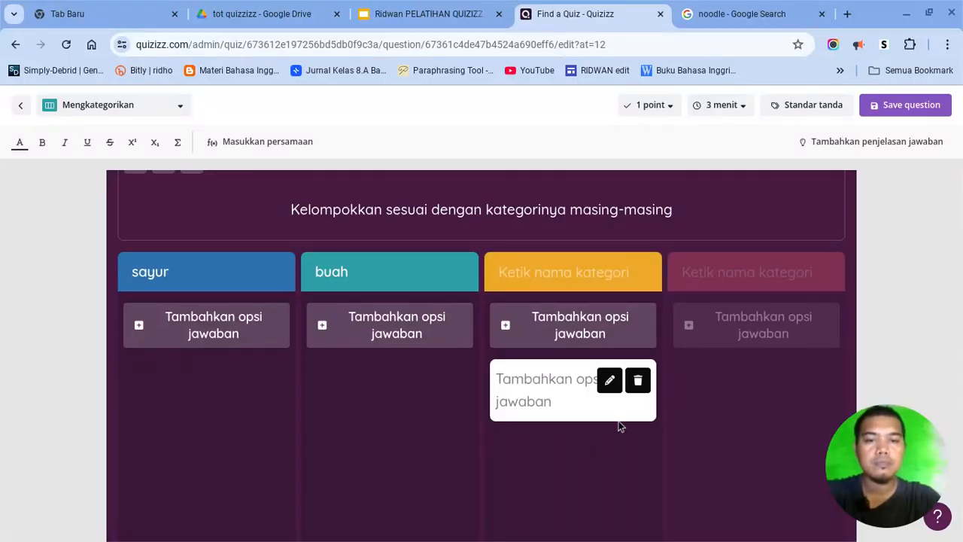
pyautogui.click(639, 381)
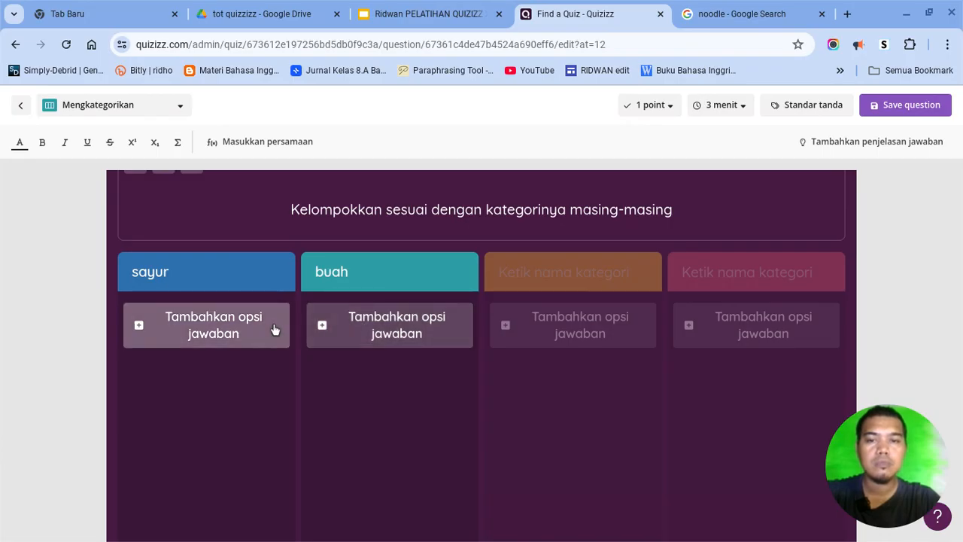
# Step: Add an answer option under the sayur category and choose to insert its image from a pasted link
pyautogui.click(200, 333)
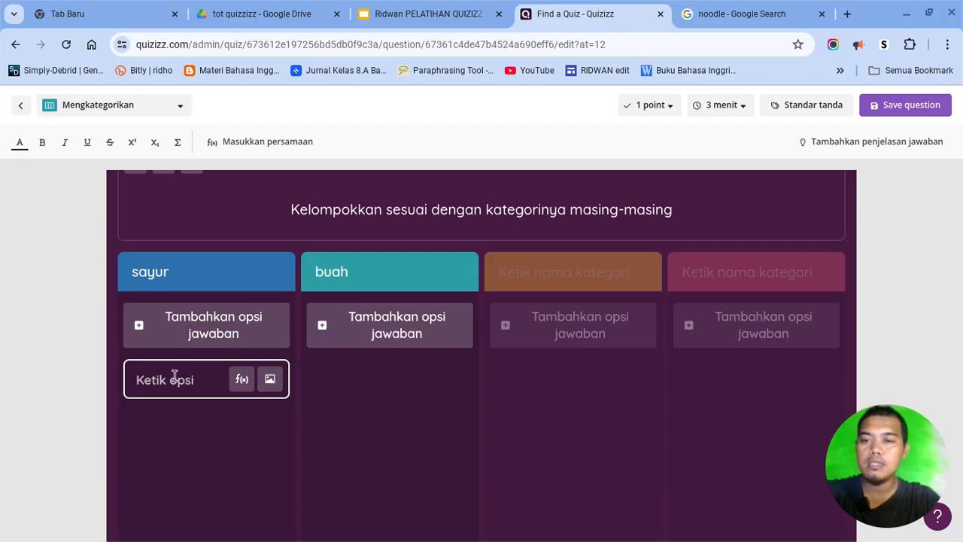
pyautogui.click(269, 379)
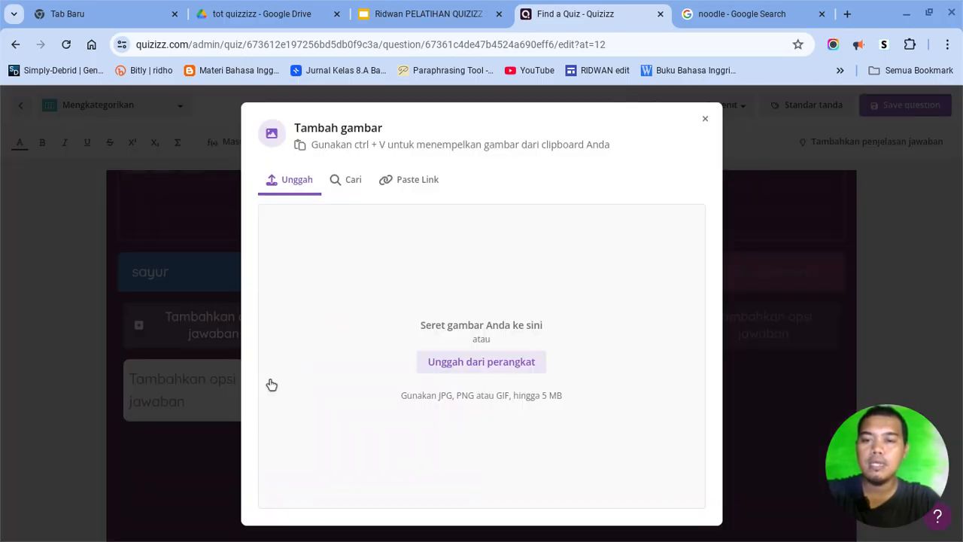
pyautogui.click(406, 185)
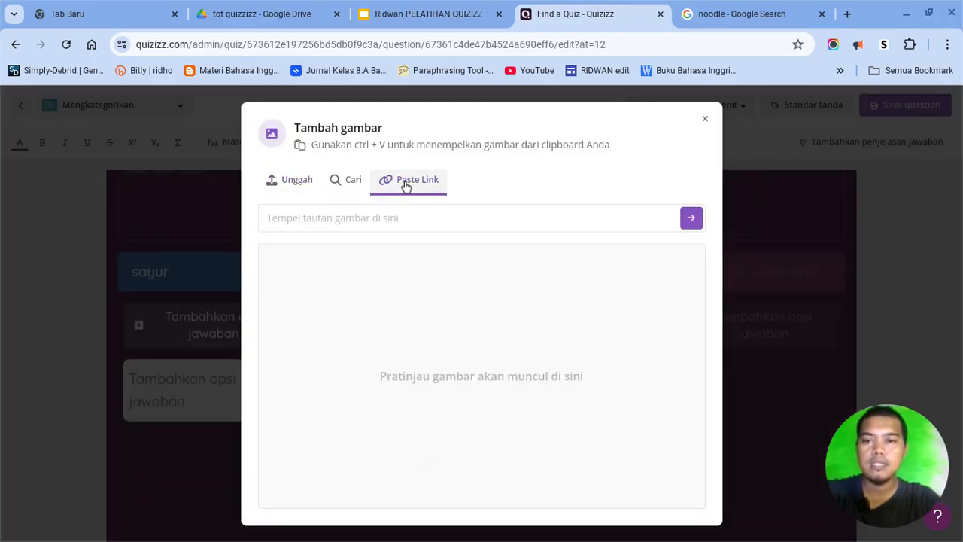
# Step: Switch to the Google image search, search for "bayam" and copy the link of the first spinach image
pyautogui.click(749, 21)
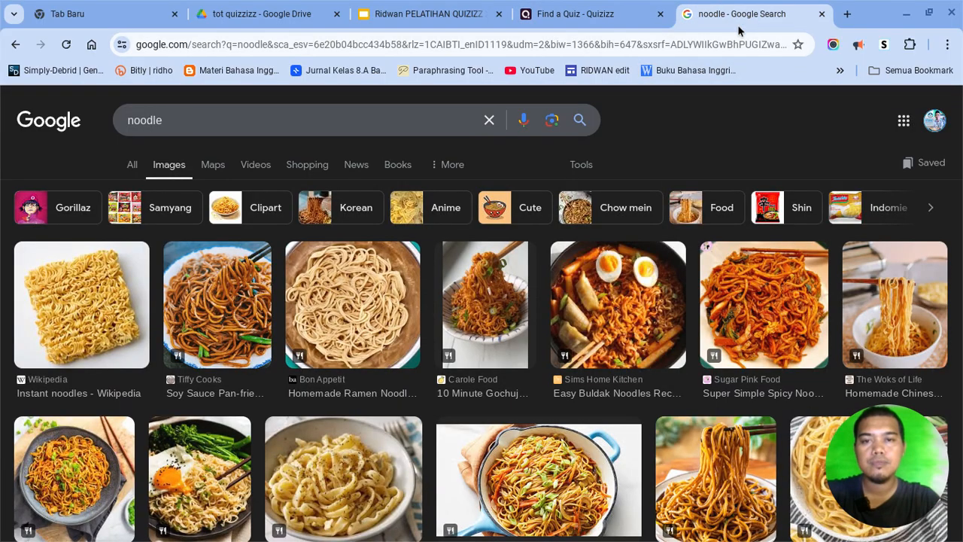
pyautogui.click(489, 120)
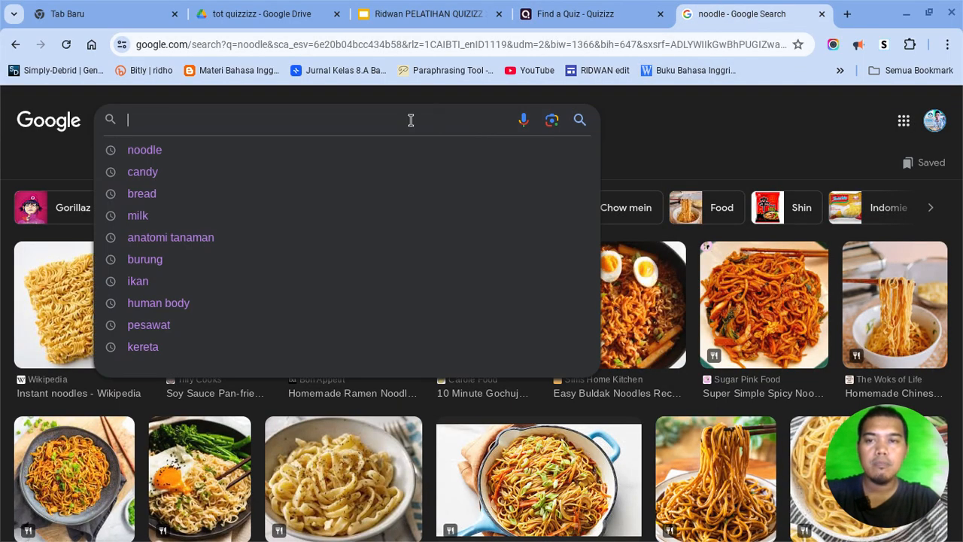
pyautogui.write('bayam')
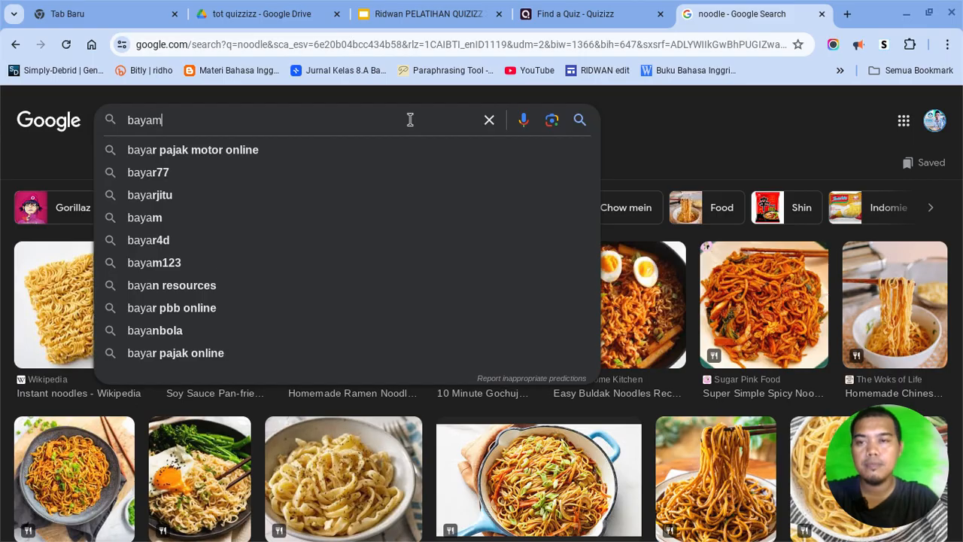
pyautogui.press('Return')
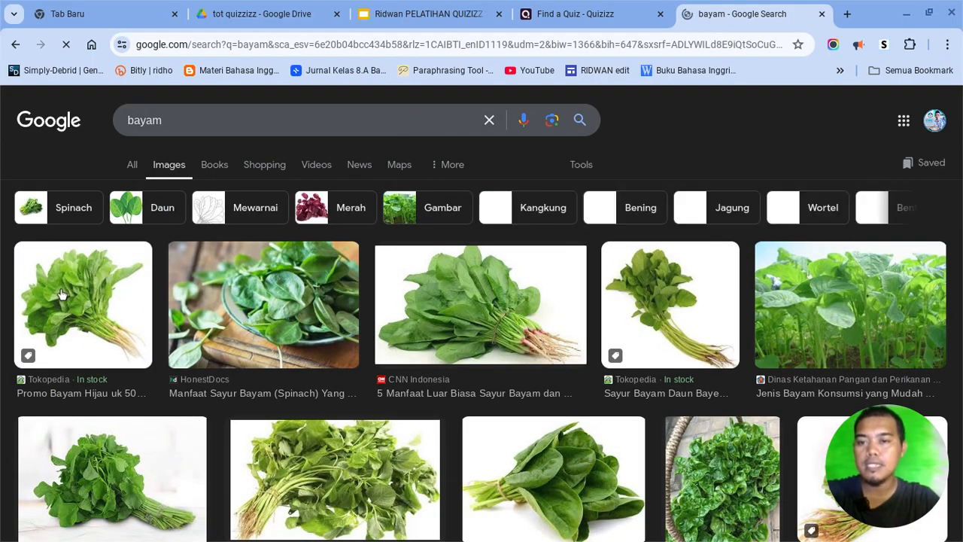
# Step: Return to Quizizz and insert the bayam image into the sayur option from the copied link
pyautogui.click(571, 14)
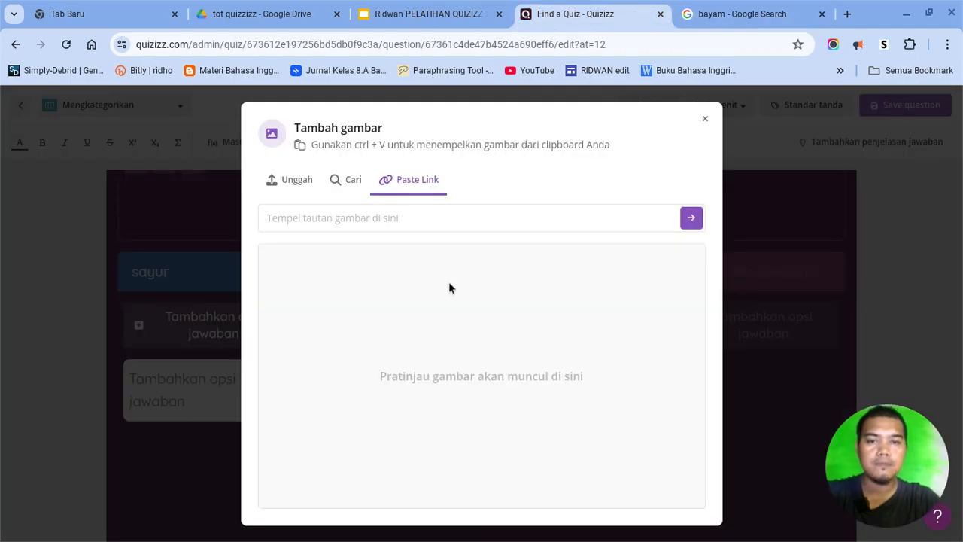
pyautogui.click(508, 220)
pyautogui.hotkey('ctrl', 'v')
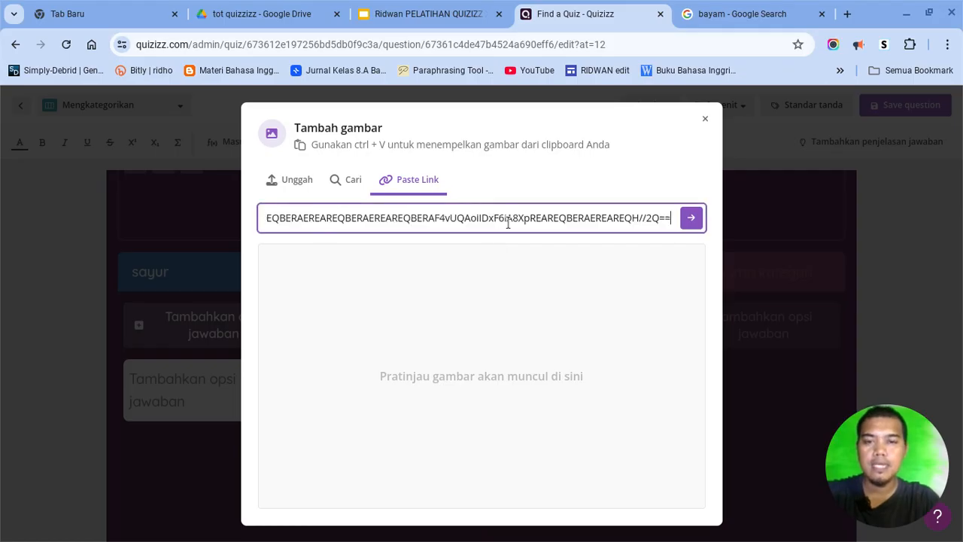
pyautogui.click(689, 217)
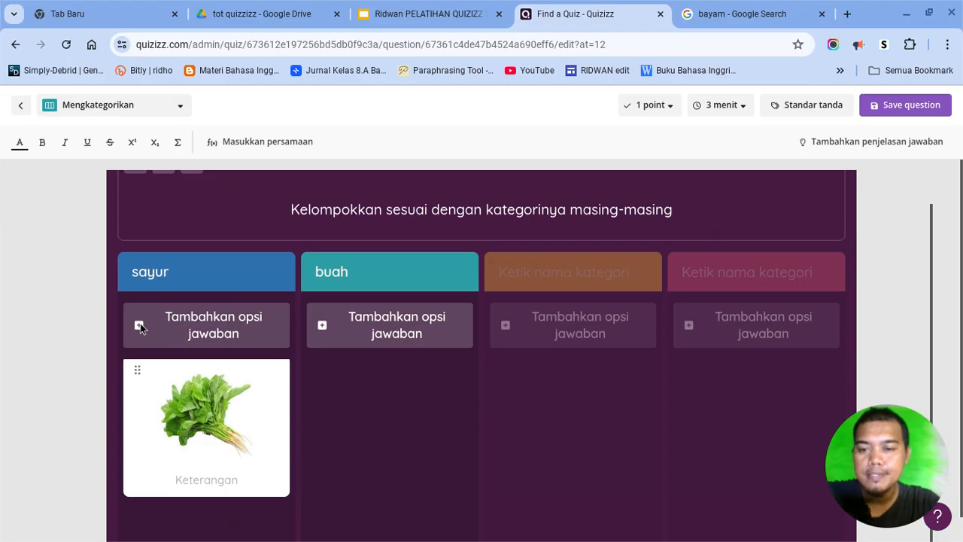
# Step: Add a second image option under sayur and search the built-in Google image search for "kacang panjang"
pyautogui.click(140, 326)
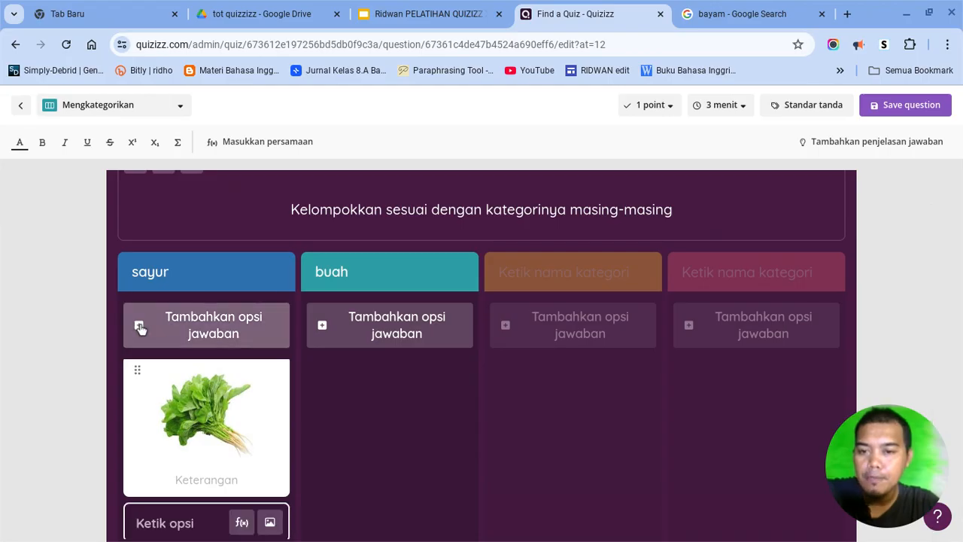
pyautogui.click(271, 522)
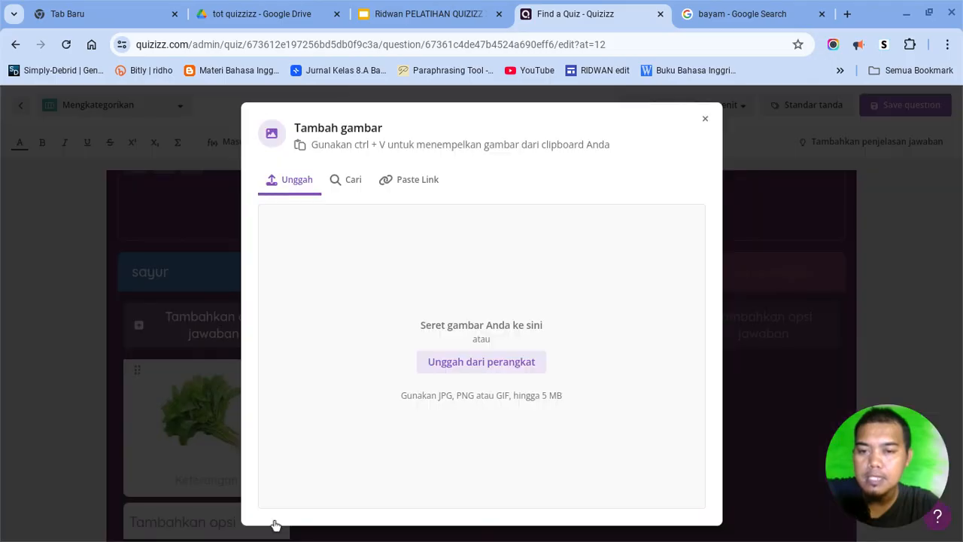
pyautogui.click(420, 188)
pyautogui.click(293, 188)
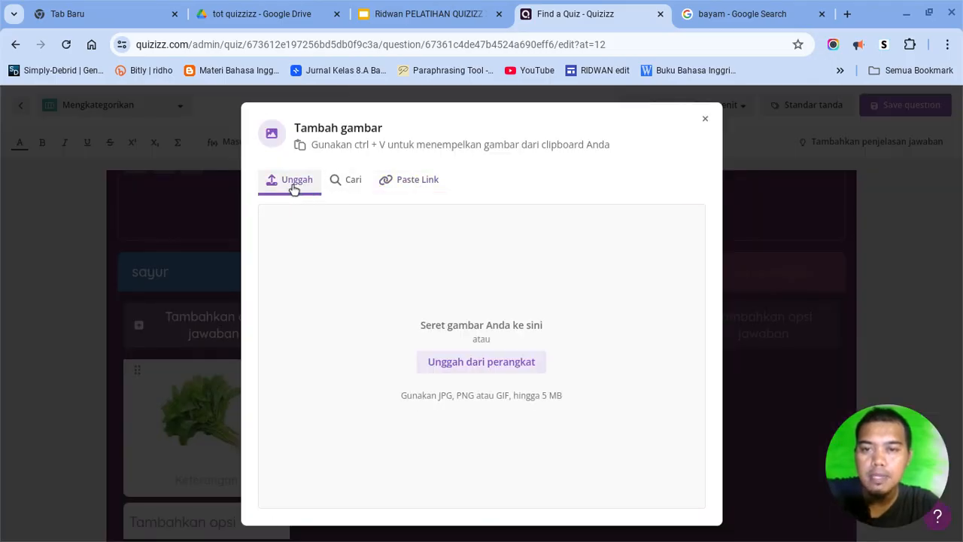
pyautogui.click(350, 178)
pyautogui.click(360, 201)
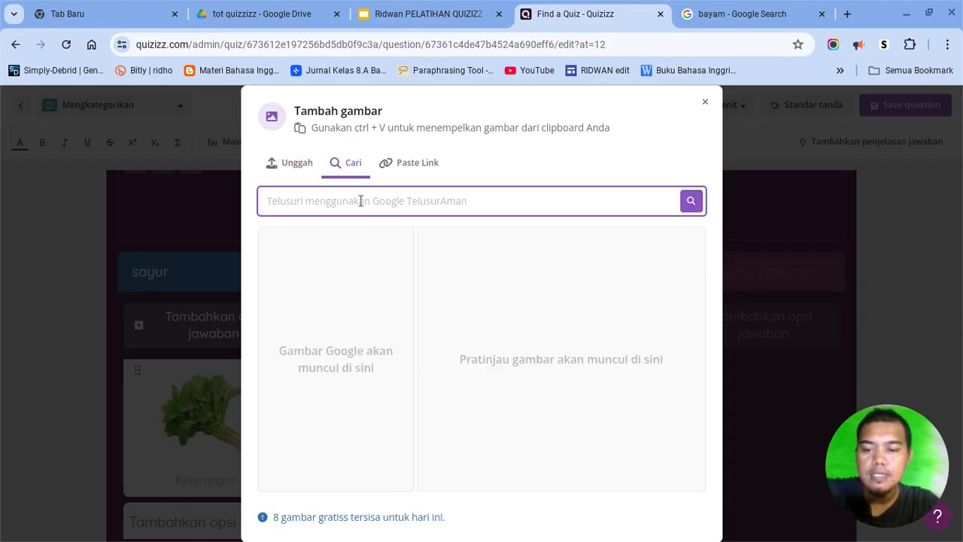
pyautogui.write('kacang panjang')
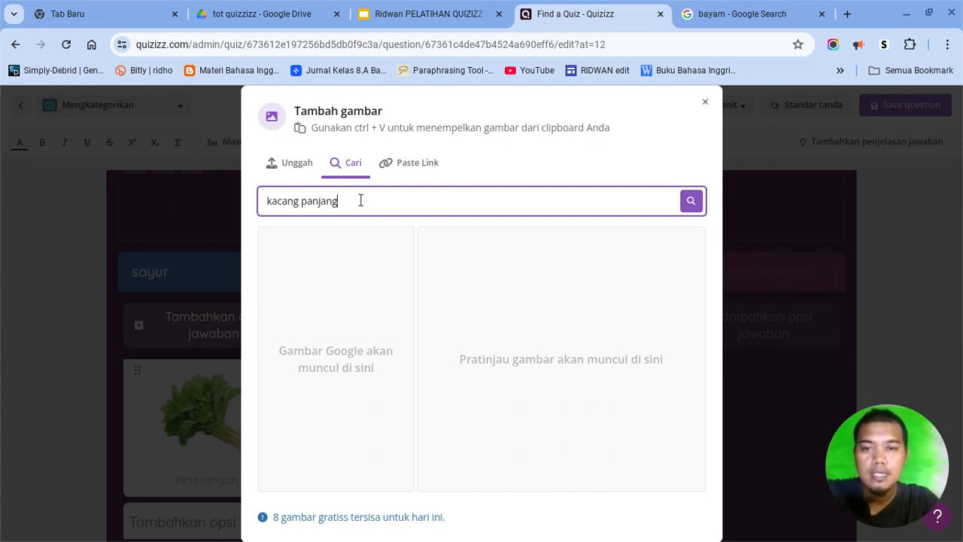
pyautogui.press('Return')
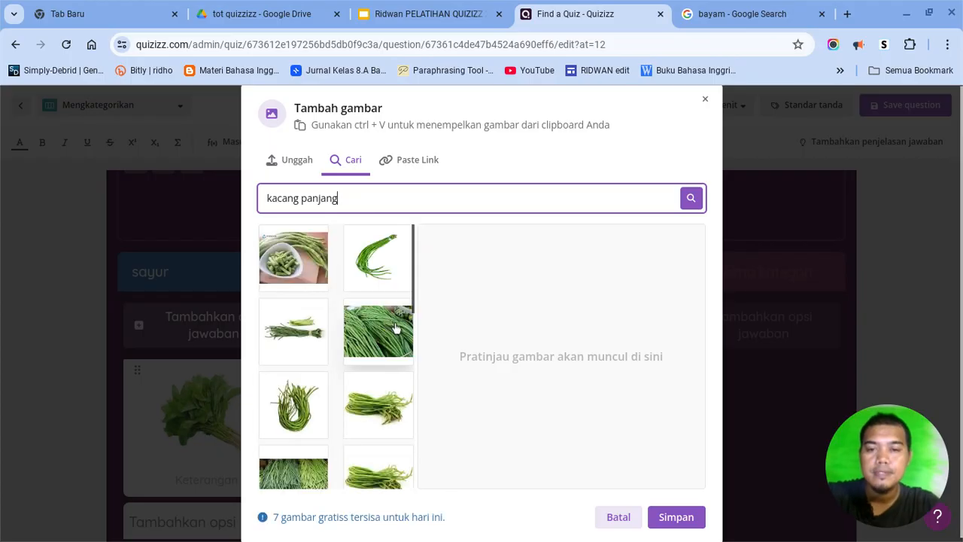
# Step: Choose the first kacang panjang image, crop it to the bowl of cut beans without the logo, and save it
pyautogui.click(314, 267)
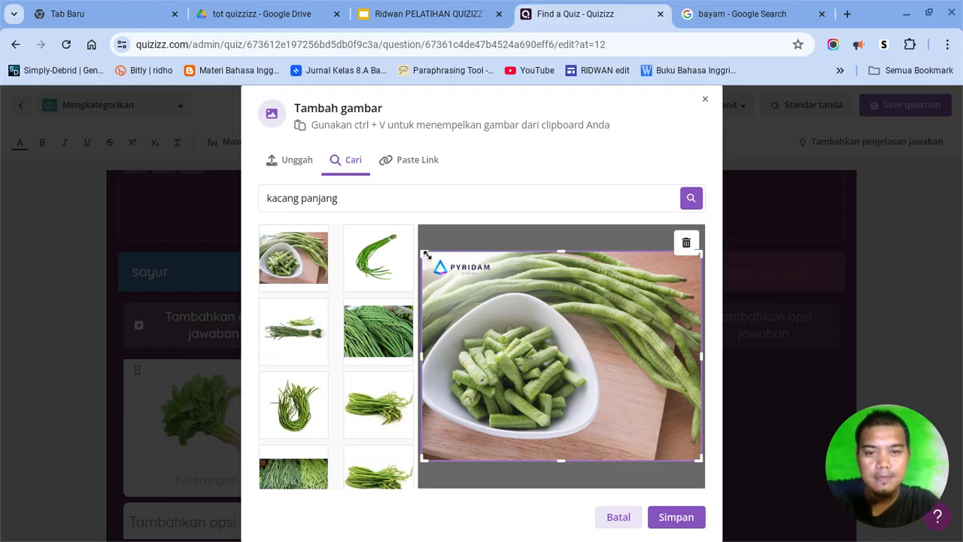
pyautogui.moveTo(424, 260); pyautogui.dragTo(427, 284)
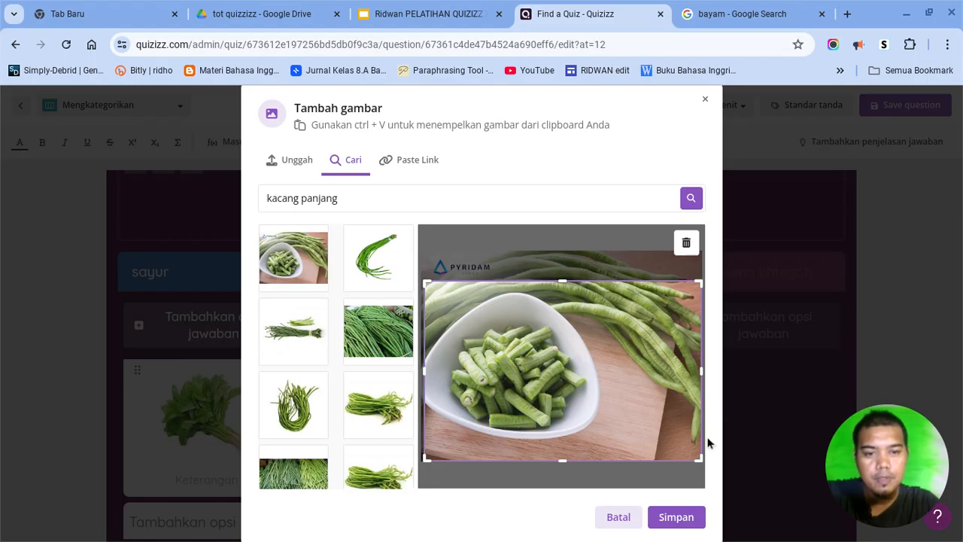
pyautogui.moveTo(699, 458); pyautogui.dragTo(623, 444)
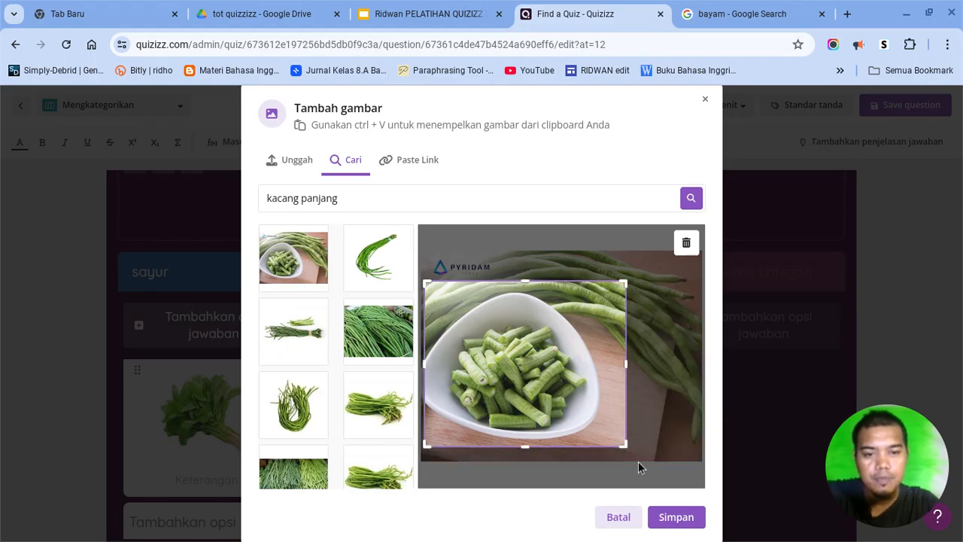
pyautogui.click(670, 517)
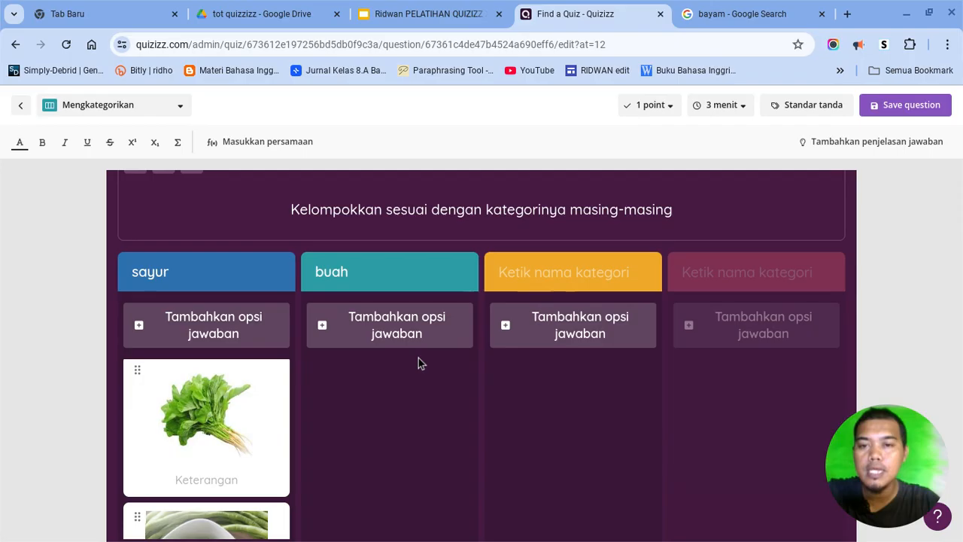
# Step: Add an answer option under the buah category and choose to insert its image from a pasted link
pyautogui.scroll(-1, 374, 360)
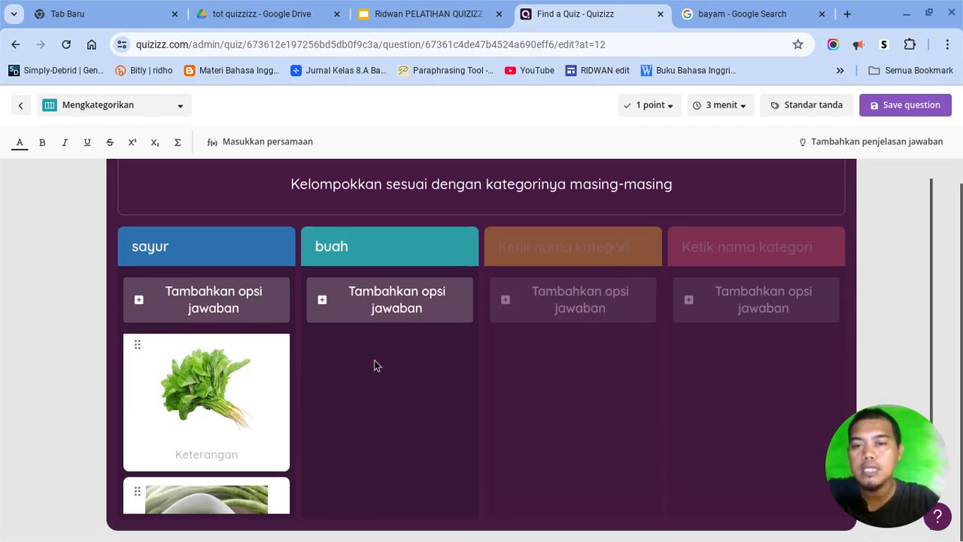
pyautogui.click(379, 307)
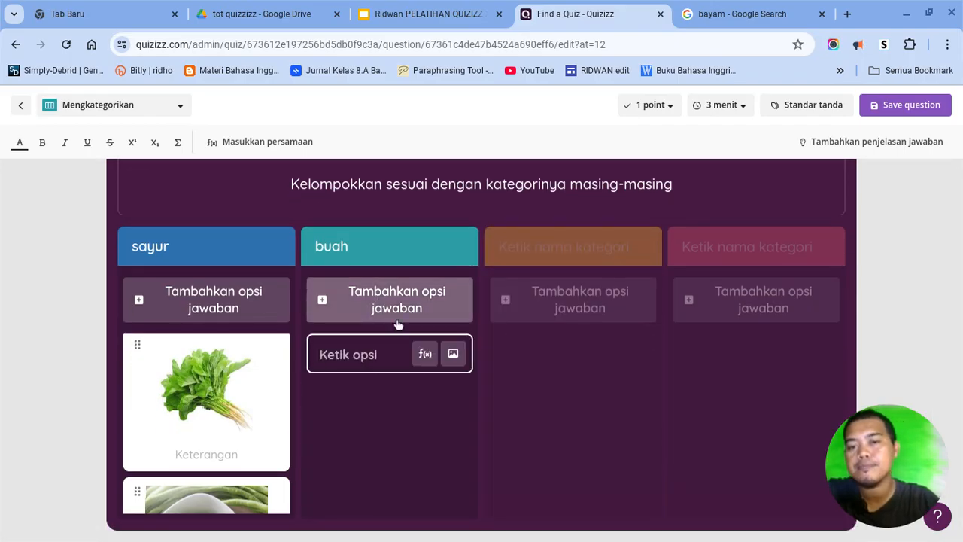
pyautogui.click(453, 354)
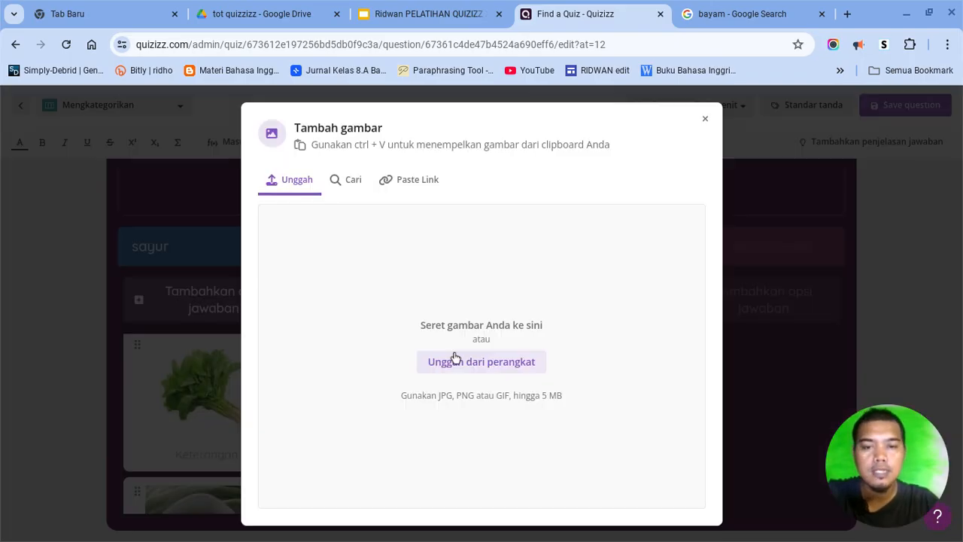
pyautogui.click(398, 180)
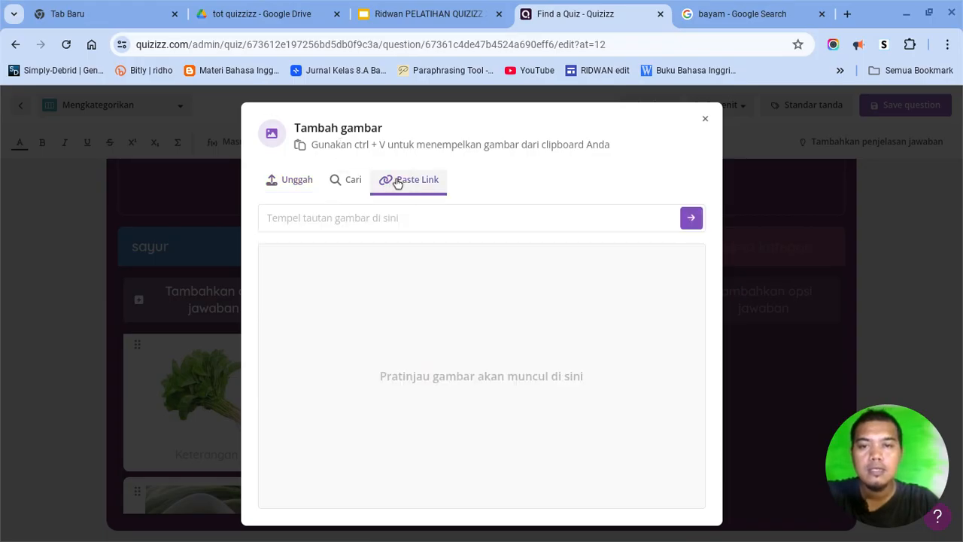
# Step: Switch to the Google image search, search for "apel" and copy the link of the green apples image
pyautogui.click(734, 25)
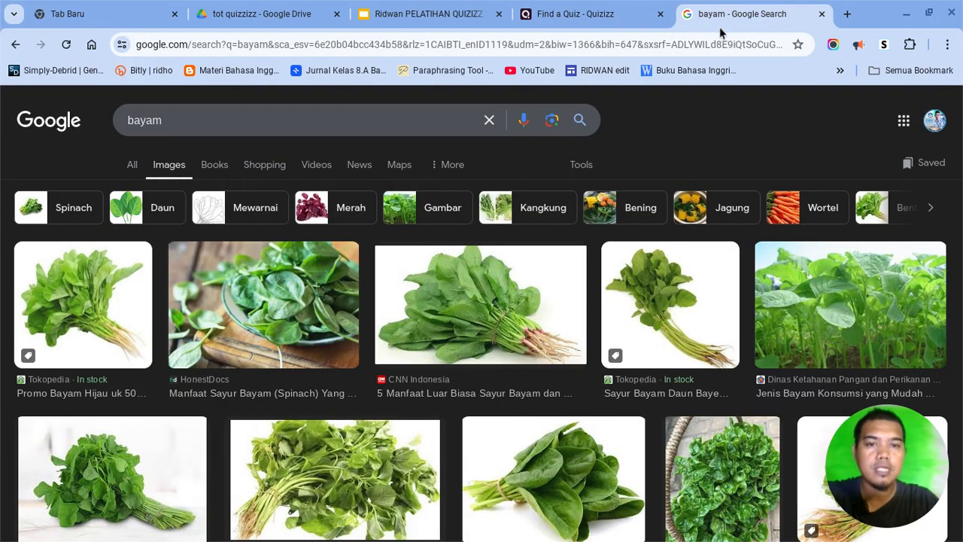
pyautogui.click(489, 120)
pyautogui.write('apel')
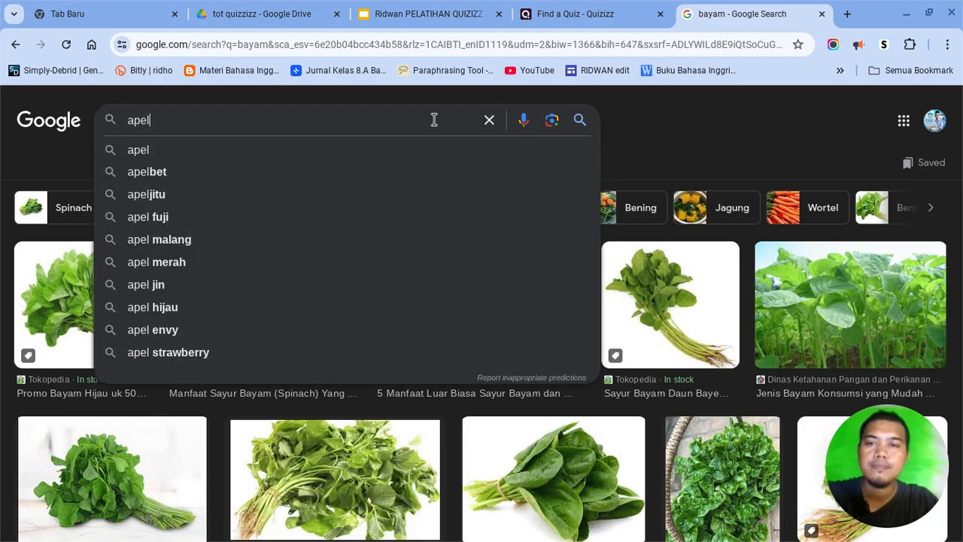
pyautogui.click(391, 149)
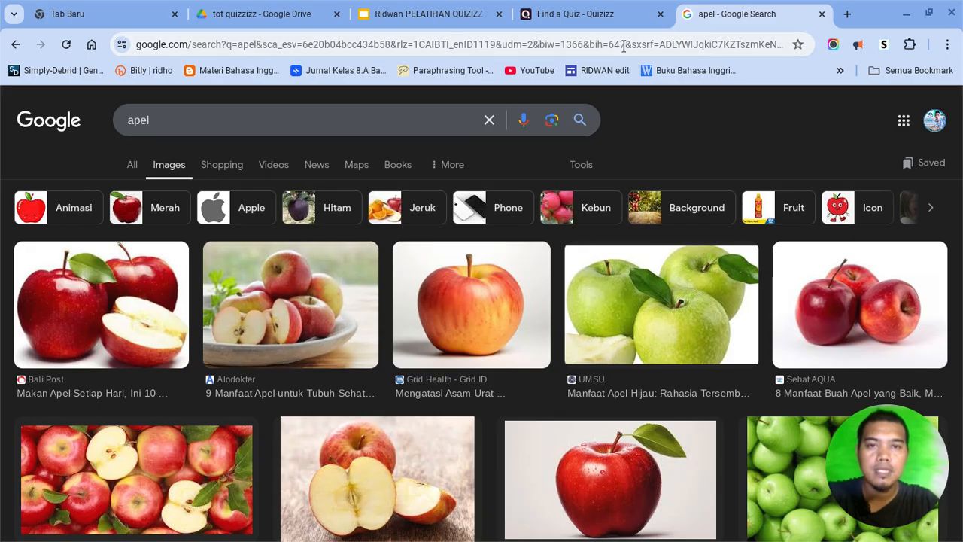
# Step: Return to Quizizz, load the green apples image from the copied link and save it to the buah option
pyautogui.click(579, 13)
pyautogui.click(525, 209)
pyautogui.hotkey('ctrl', 'v')
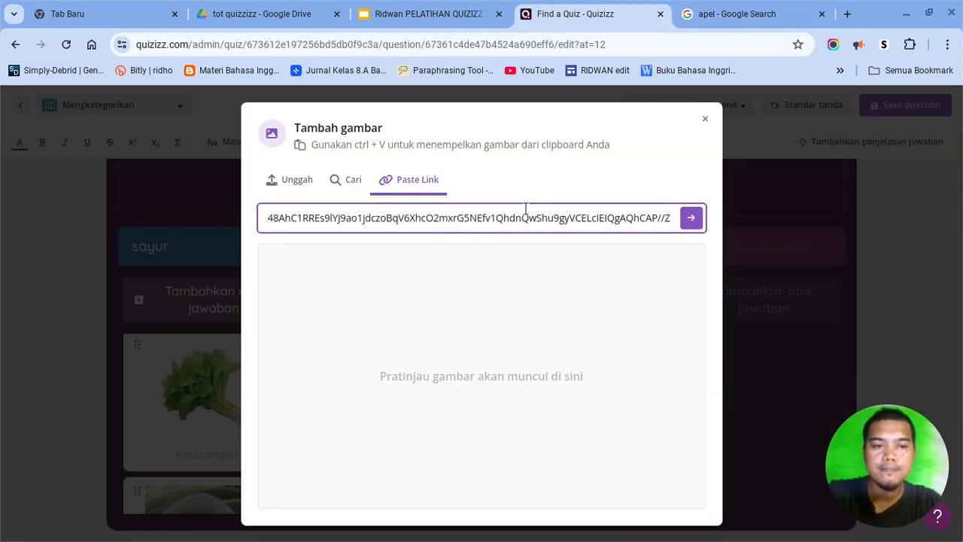
pyautogui.click(690, 218)
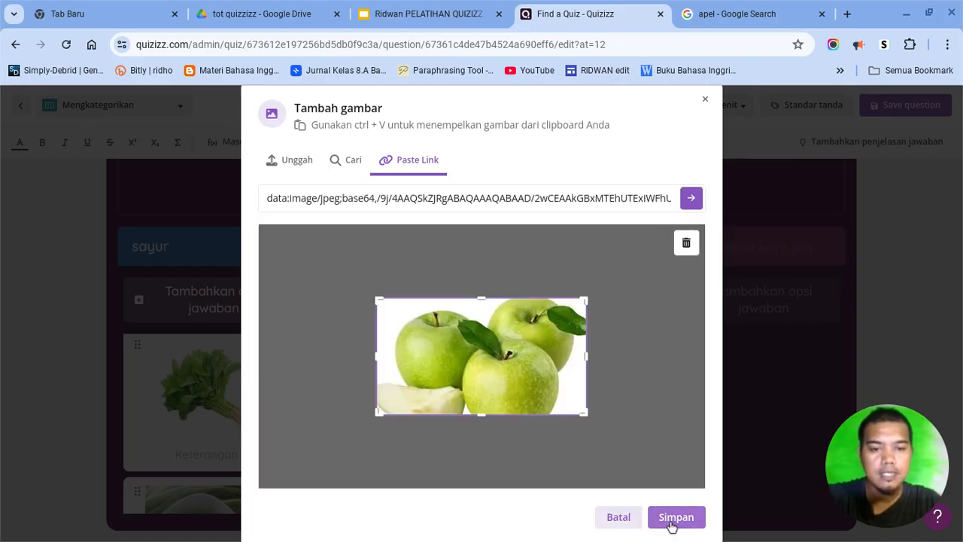
pyautogui.click(673, 523)
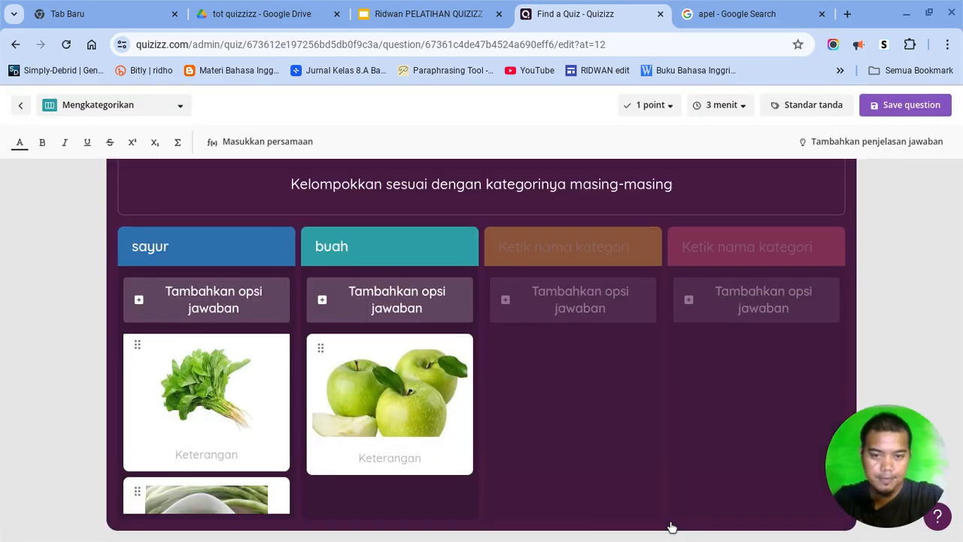
# Step: Add a second image option under buah, and copy the link of the first Google image result for "kelapa"
pyautogui.click(340, 303)
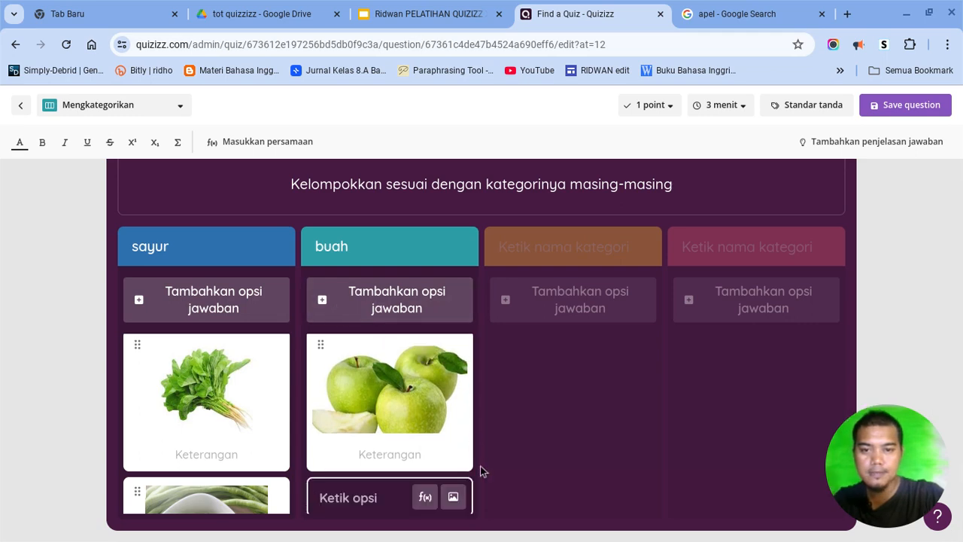
pyautogui.click(453, 497)
pyautogui.click(740, 15)
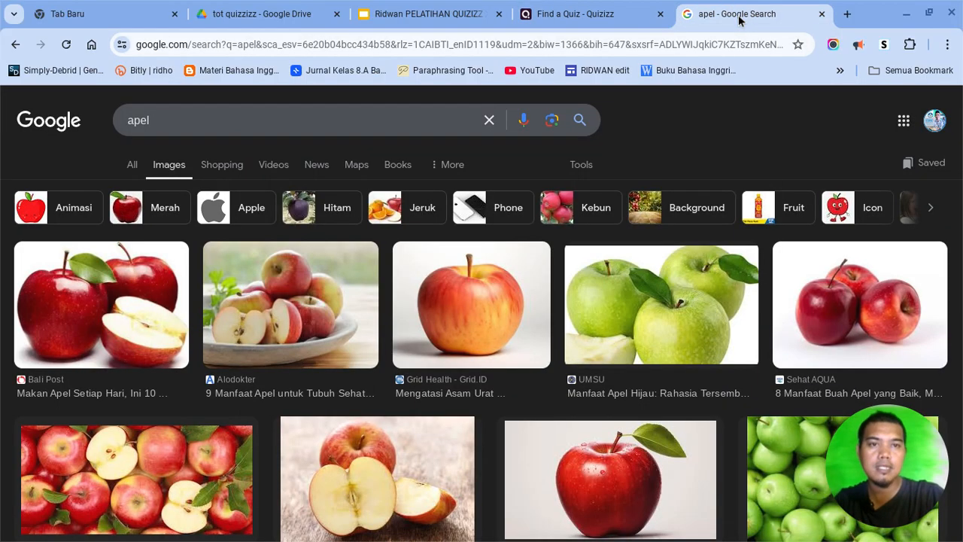
pyautogui.click(489, 121)
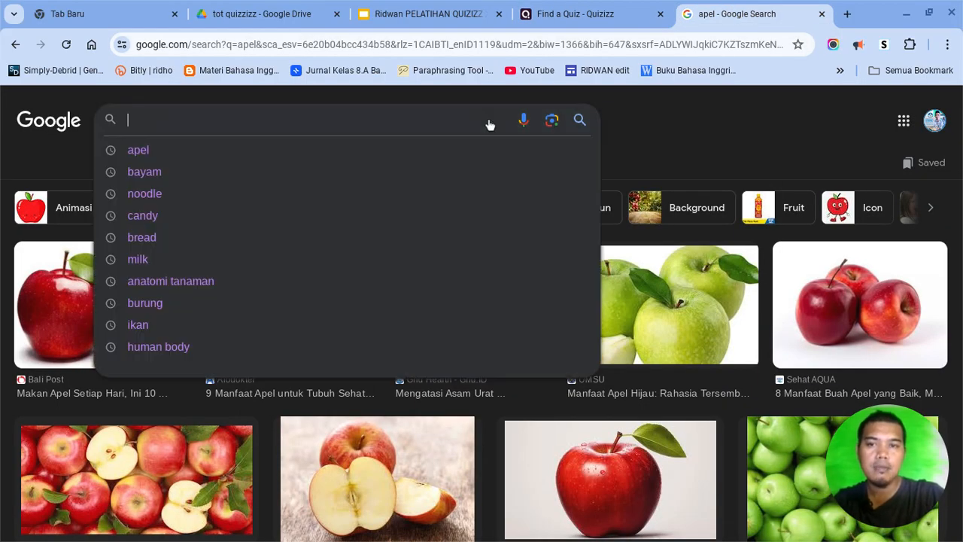
pyautogui.write('kelapa')
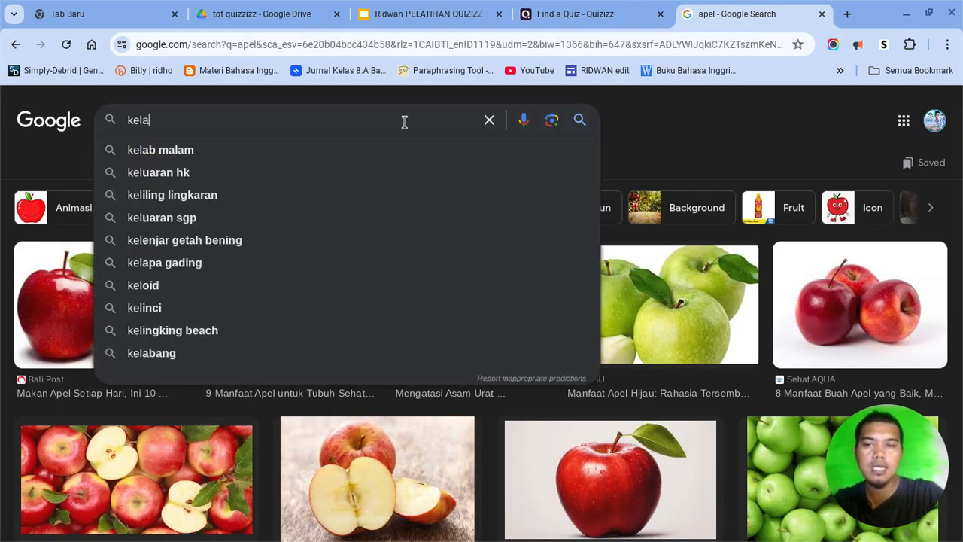
pyautogui.press('Return')
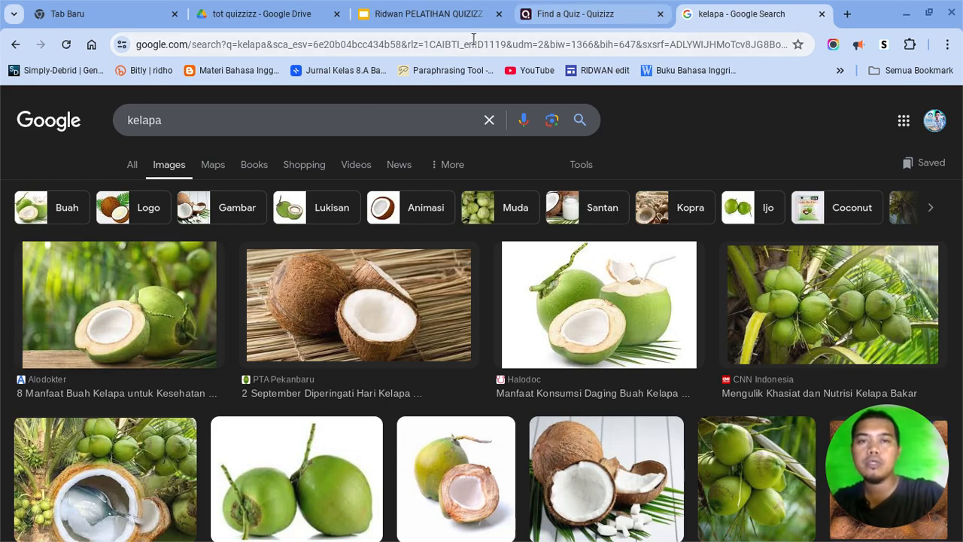
# Step: Return to Quizizz, load the kelapa image from the copied link and save it to the second buah option
pyautogui.hotkey('ctrl', 'shift', 'Tab')
pyautogui.click(419, 179)
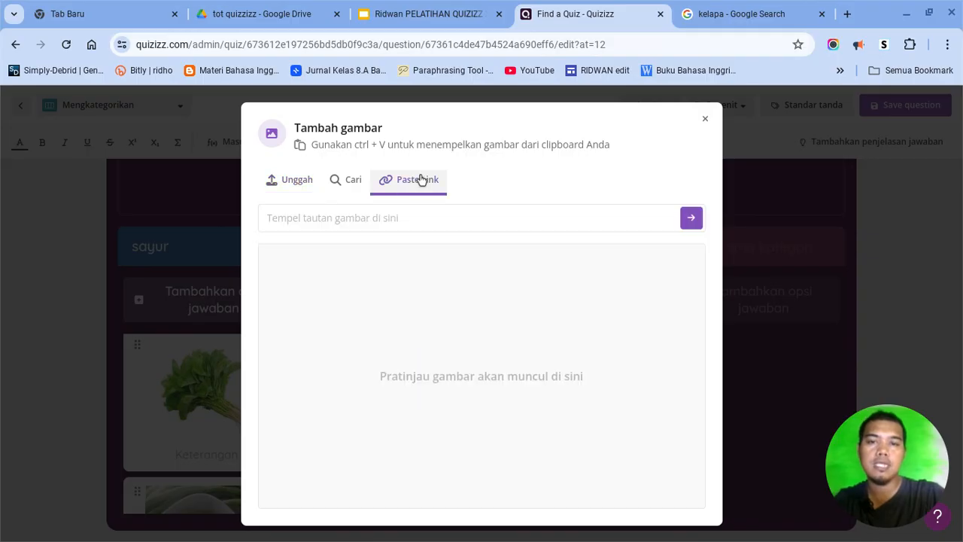
pyautogui.click(423, 213)
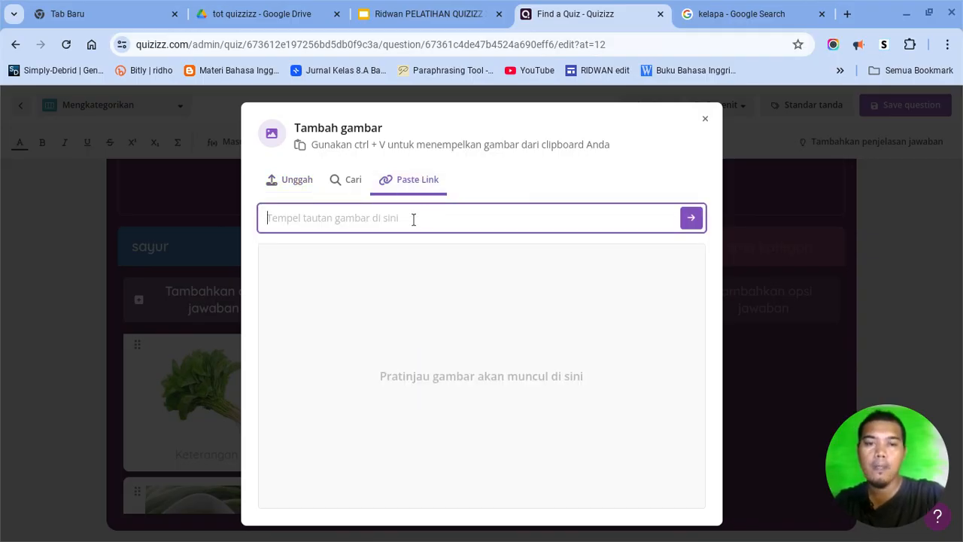
pyautogui.hotkey('ctrl', 'v')
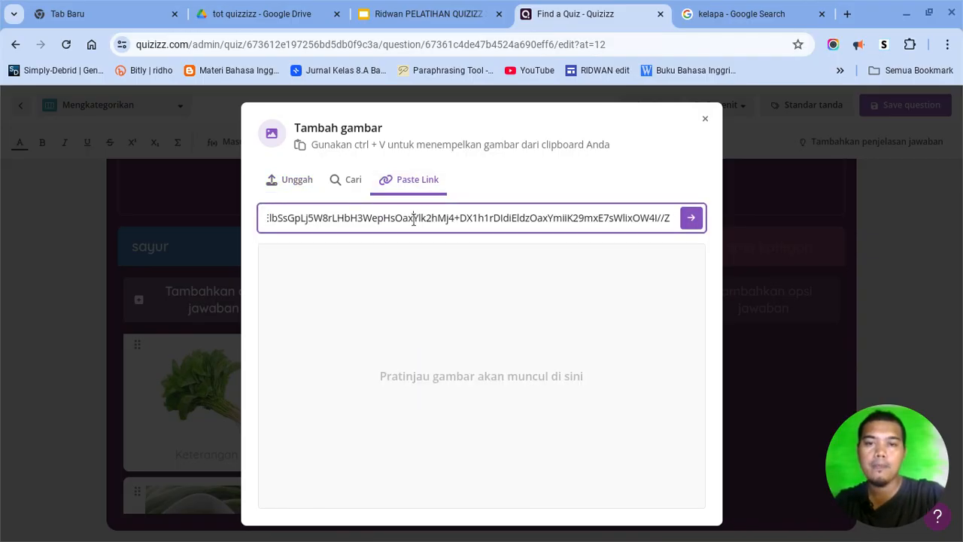
pyautogui.click(685, 226)
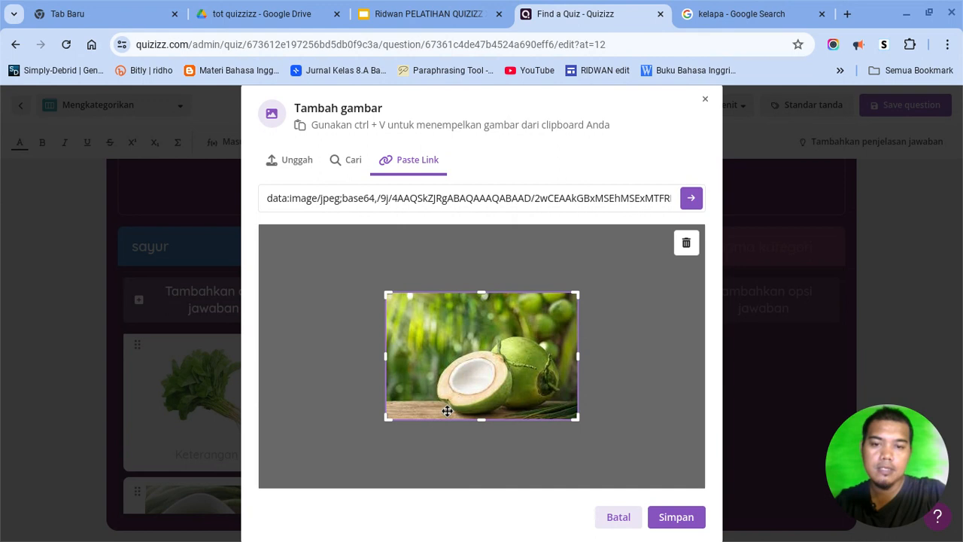
pyautogui.click(671, 517)
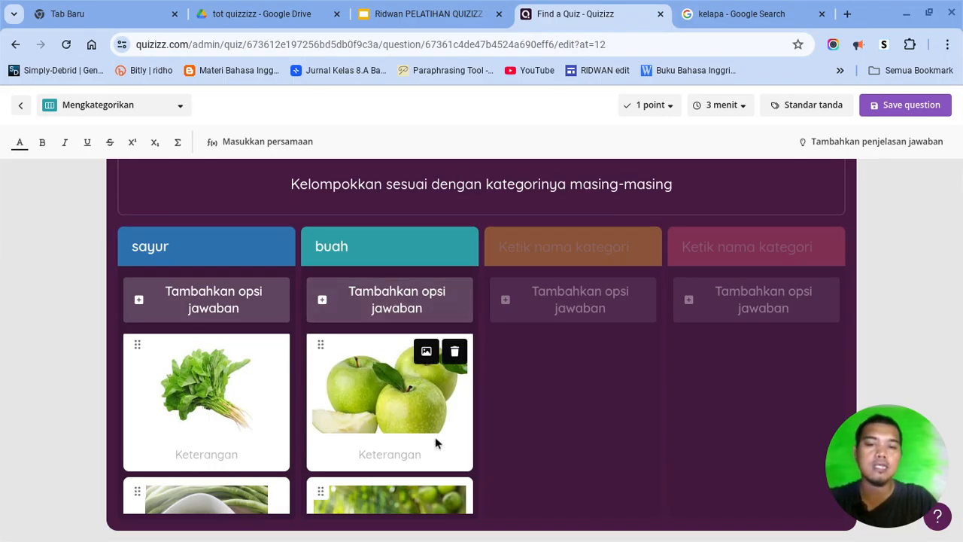
pyautogui.scroll(-2, 435, 438)
pyautogui.scroll(2, 435, 438)
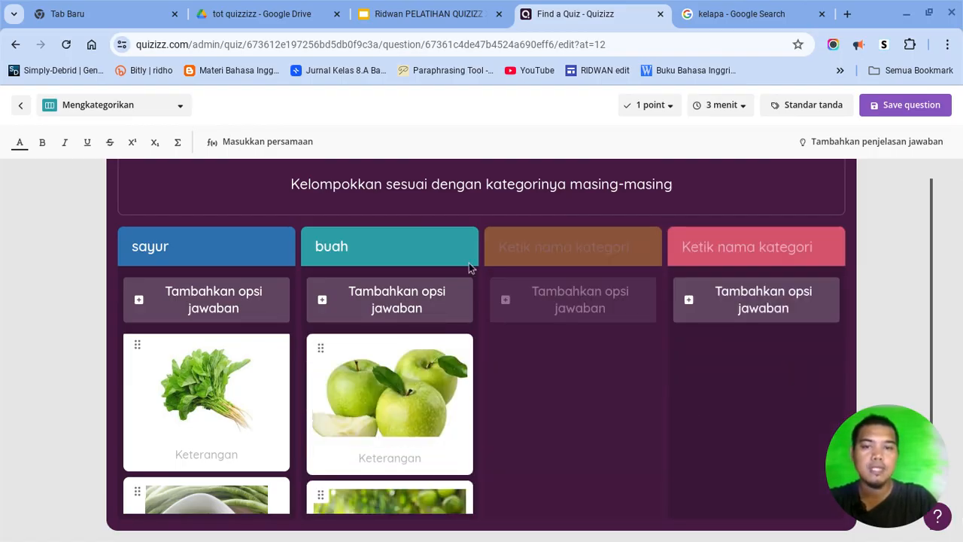
# Step: Set the Mengkategorikan question to 2 points with a 1-minute time limit and save it
pyautogui.click(668, 111)
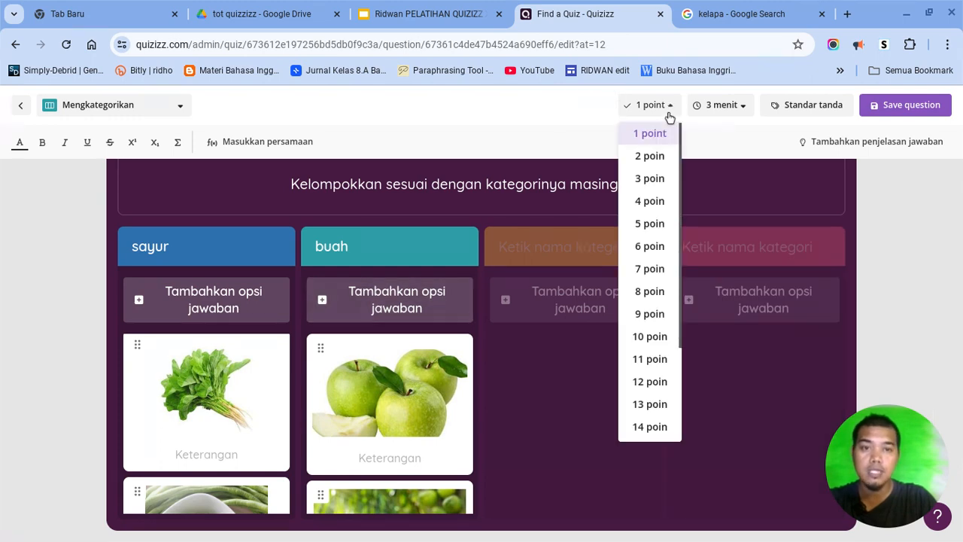
pyautogui.click(658, 156)
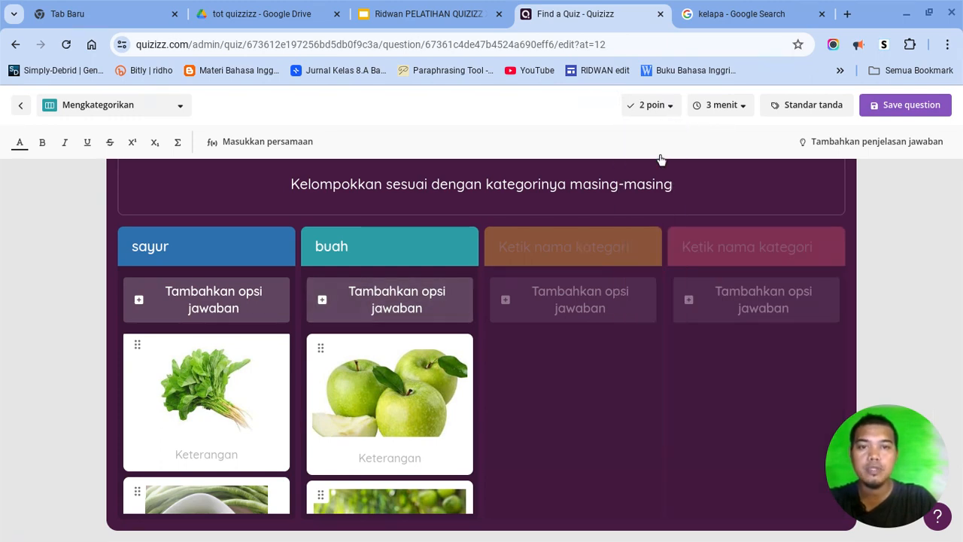
pyautogui.click(732, 112)
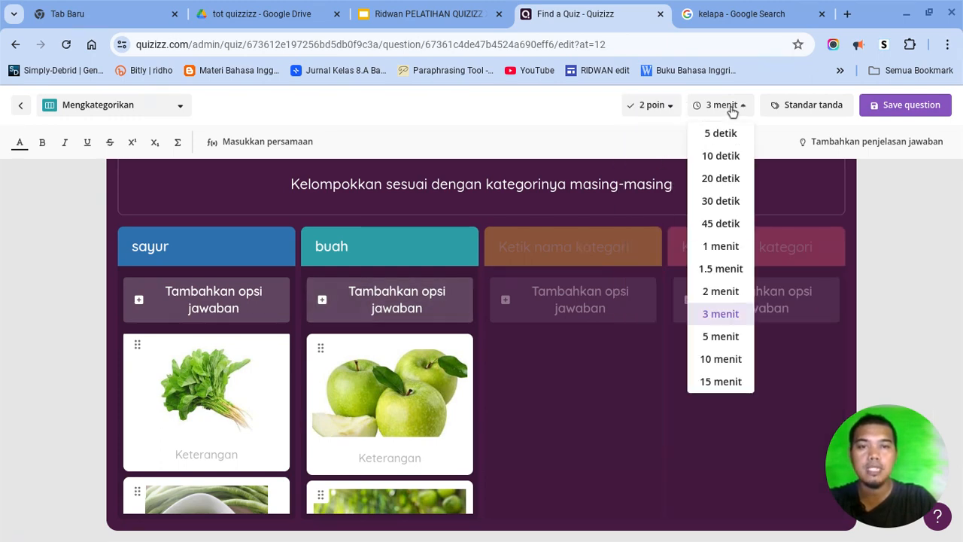
pyautogui.click(722, 249)
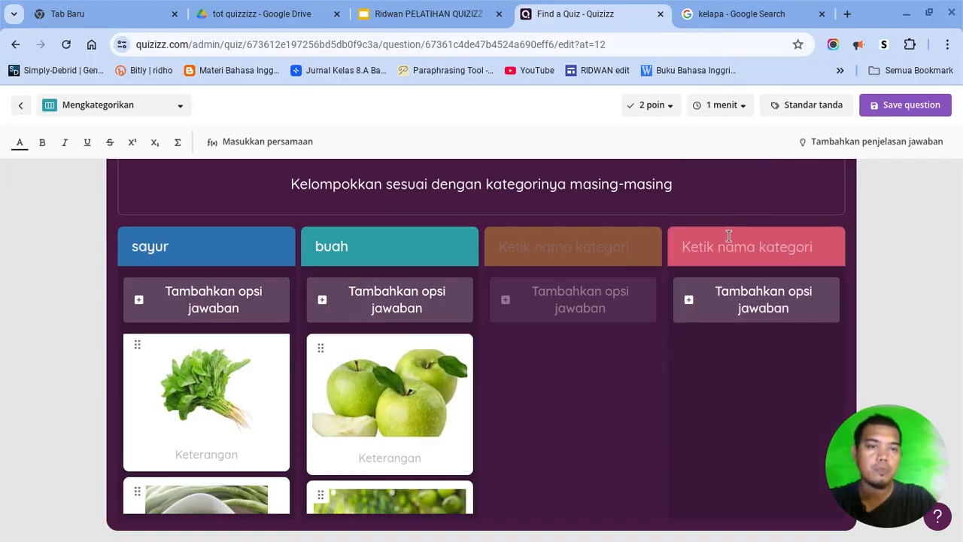
pyautogui.click(888, 111)
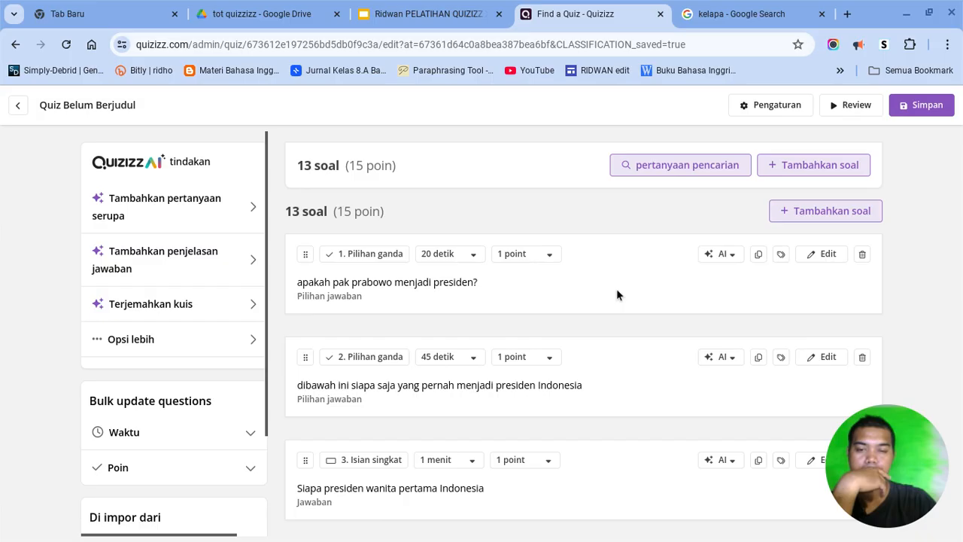
# Step: Add a new question of type Susun ulang after the last question in the quiz
pyautogui.scroll(-15, 615, 290)
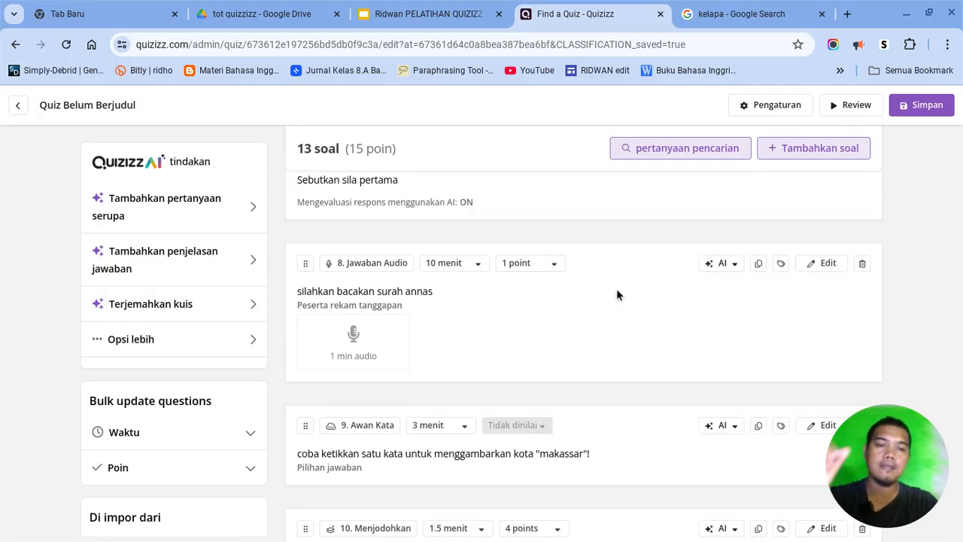
pyautogui.scroll(-6, 535, 369)
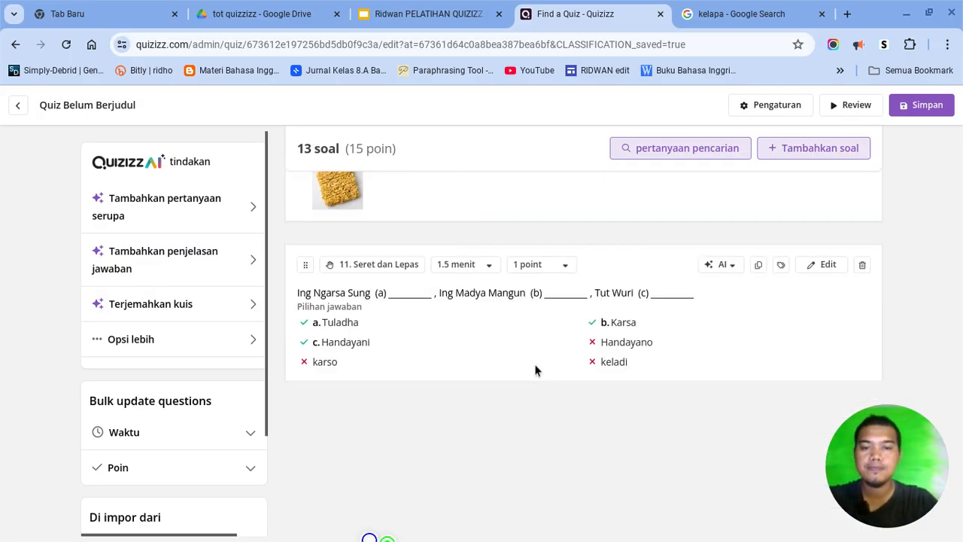
pyautogui.scroll(-6, 535, 369)
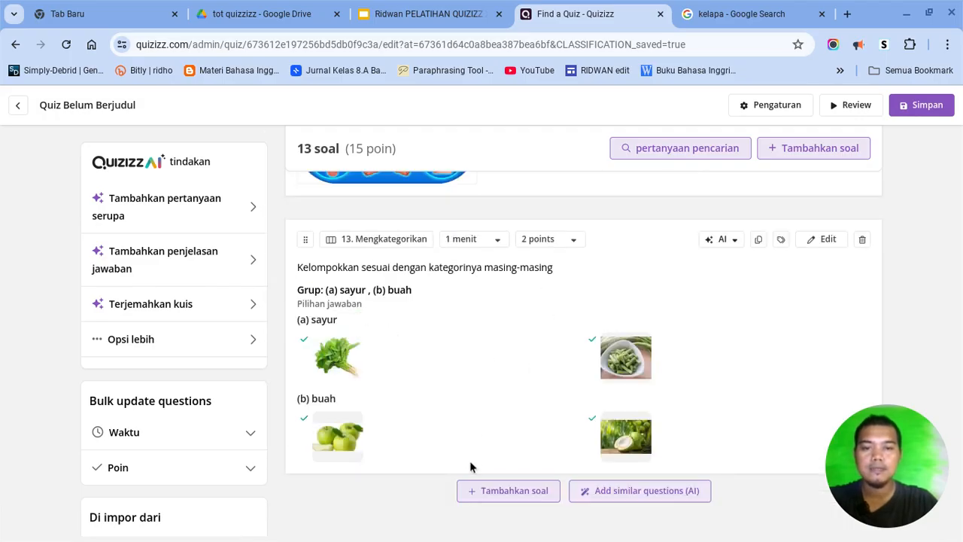
pyautogui.click(488, 493)
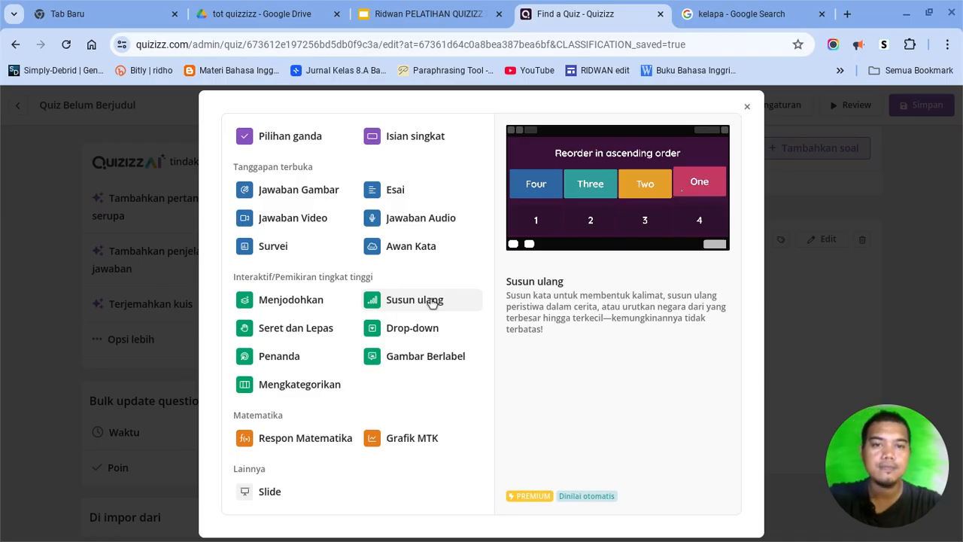
pyautogui.click(431, 301)
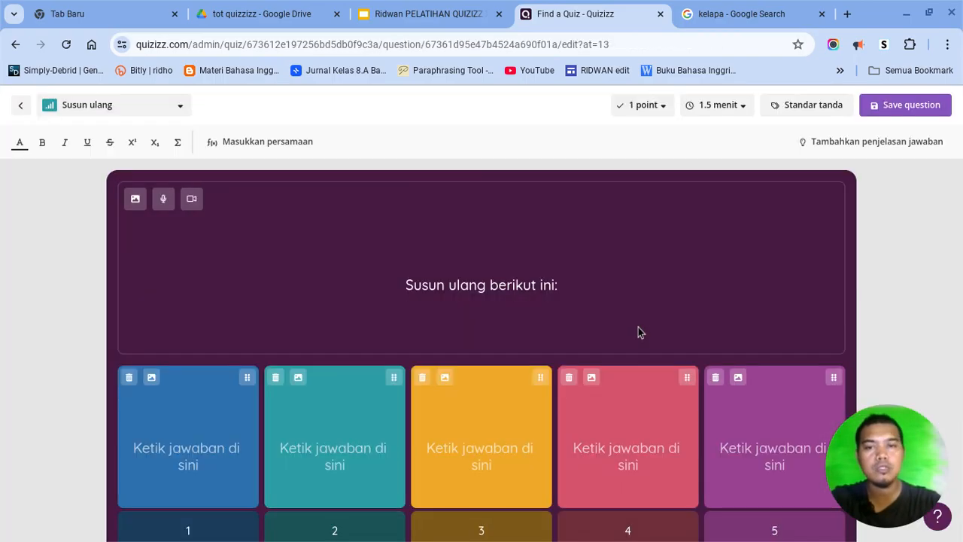
# Step: Replace the default question text with "Susunlah kata kata dibawah ini menjadi kalimat bahasa Inggris yang benar"
pyautogui.scroll(-1, 637, 326)
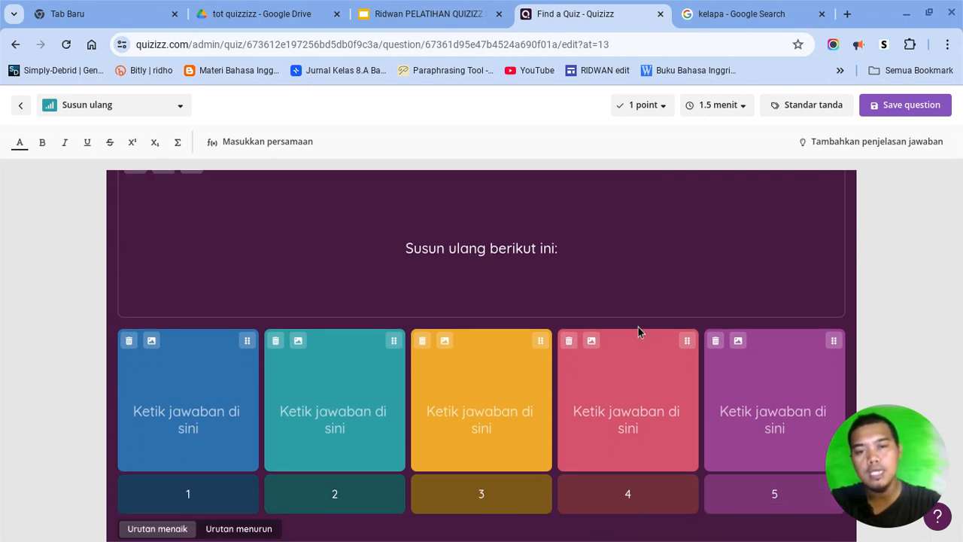
pyautogui.click(556, 252)
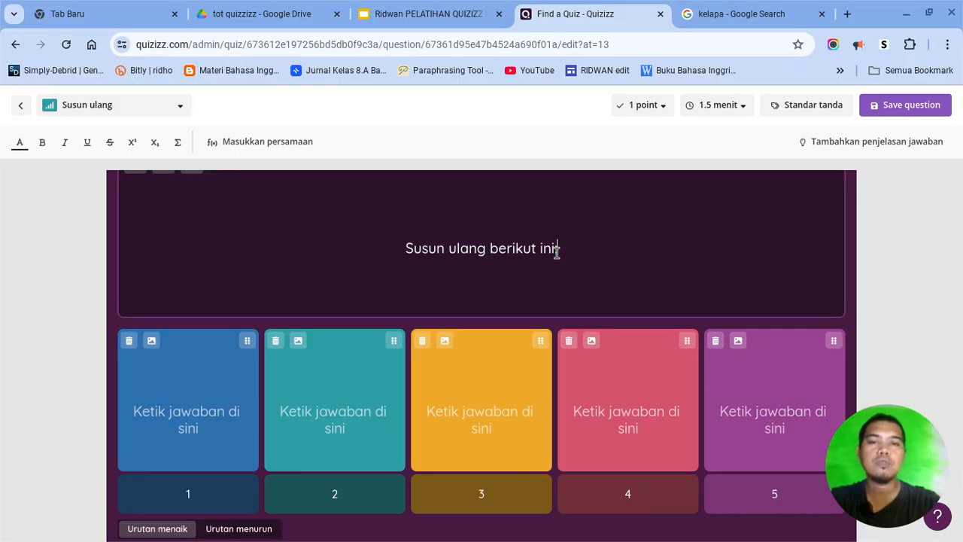
pyautogui.press('BackSpace')
pyautogui.press('BackSpace')
pyautogui.press('BackSpace')
pyautogui.press('BackSpace')
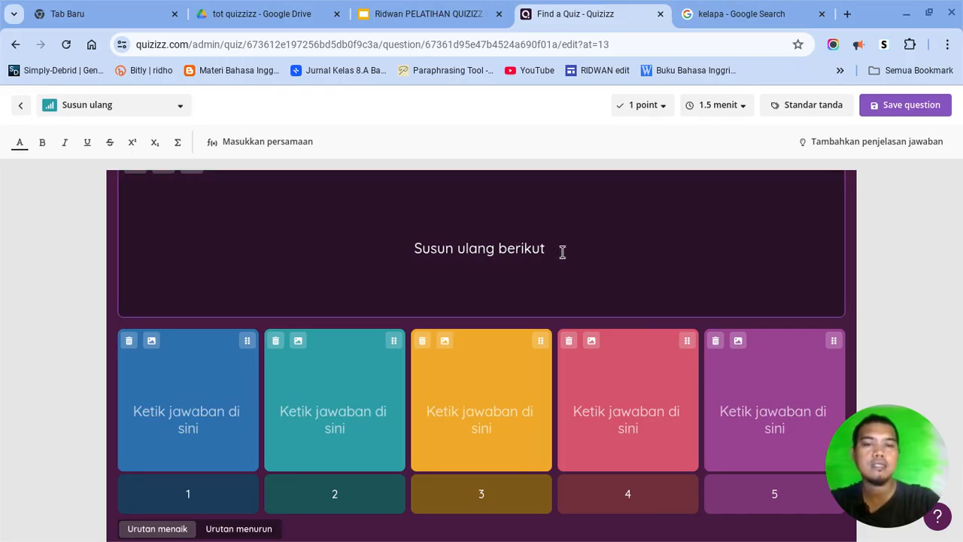
pyautogui.press('BackSpace')
pyautogui.press('BackSpace')
pyautogui.press('BackSpace')
pyautogui.press('BackSpace')
pyautogui.press('BackSpace')
pyautogui.press('BackSpace')
pyautogui.press('BackSpace')
pyautogui.press('BackSpace')
pyautogui.press('BackSpace')
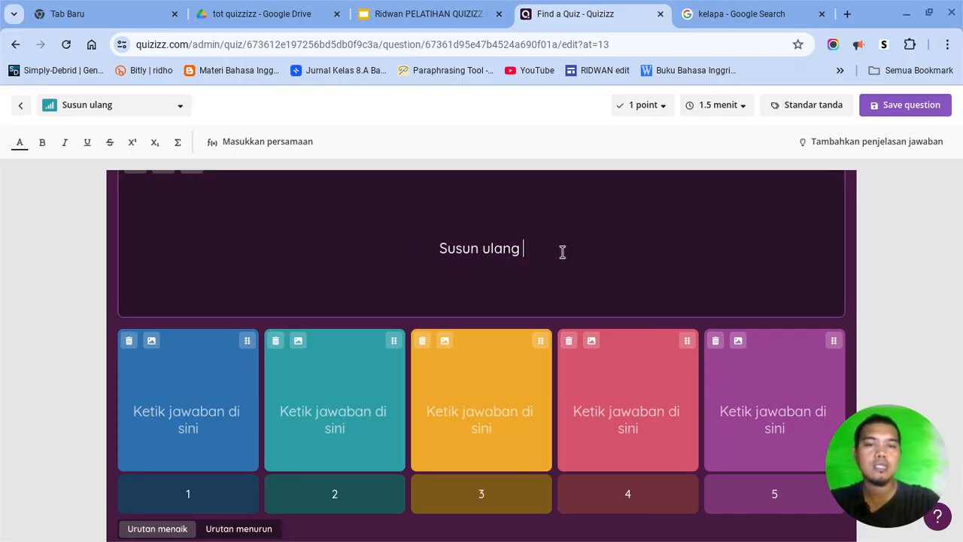
pyautogui.press('BackSpace')
pyautogui.press('BackSpace')
pyautogui.press('BackSpace')
pyautogui.press('BackSpace')
pyautogui.press('BackSpace')
pyautogui.press('BackSpace')
pyautogui.press('BackSpace')
pyautogui.write('lah')
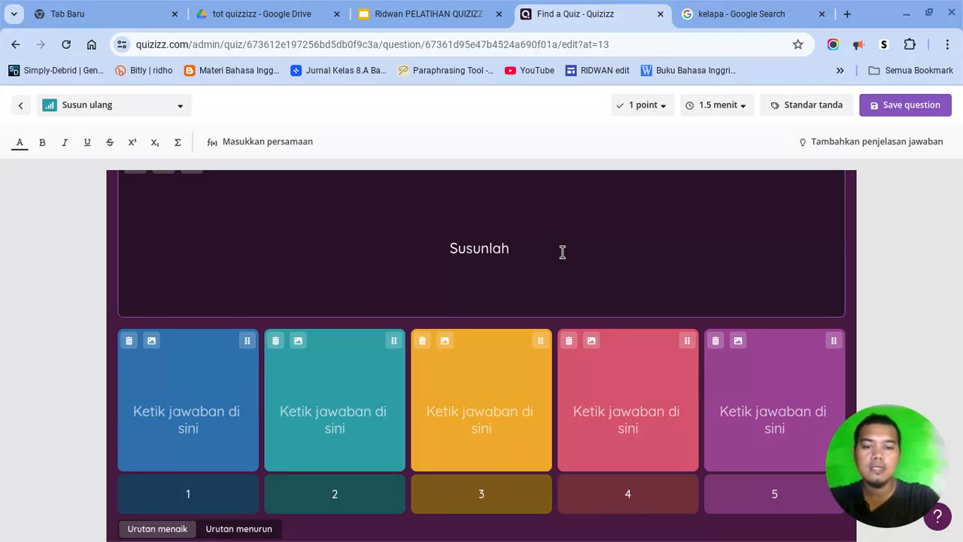
pyautogui.write(' k')
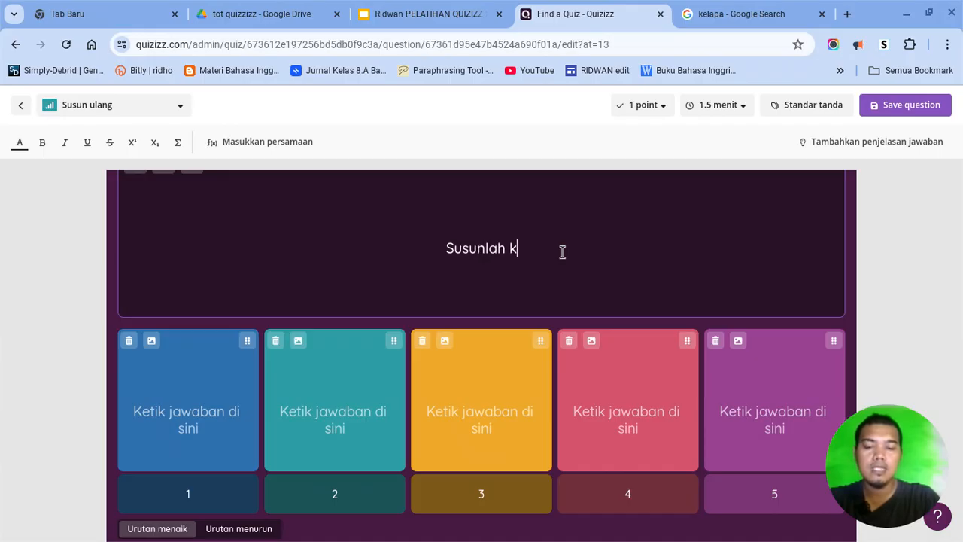
pyautogui.write('ata')
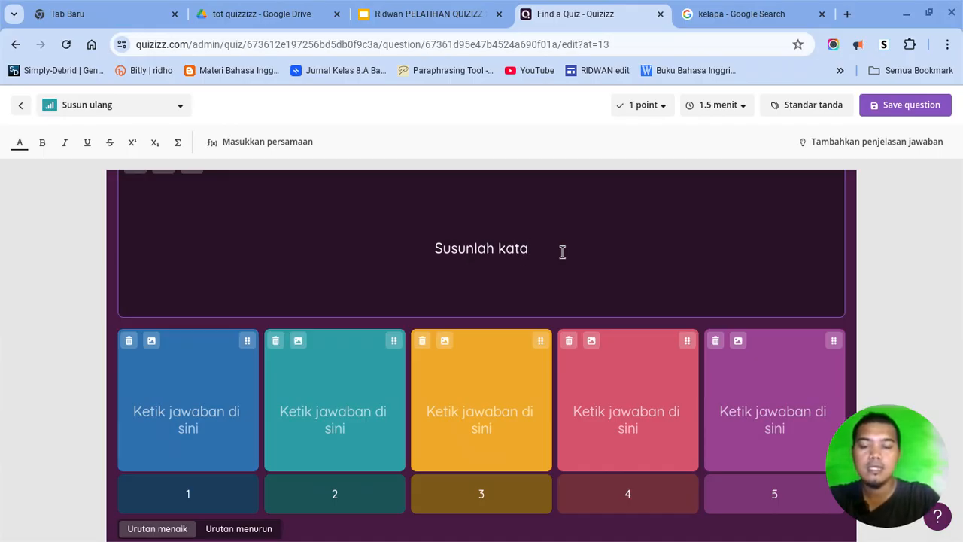
pyautogui.write(' kata ')
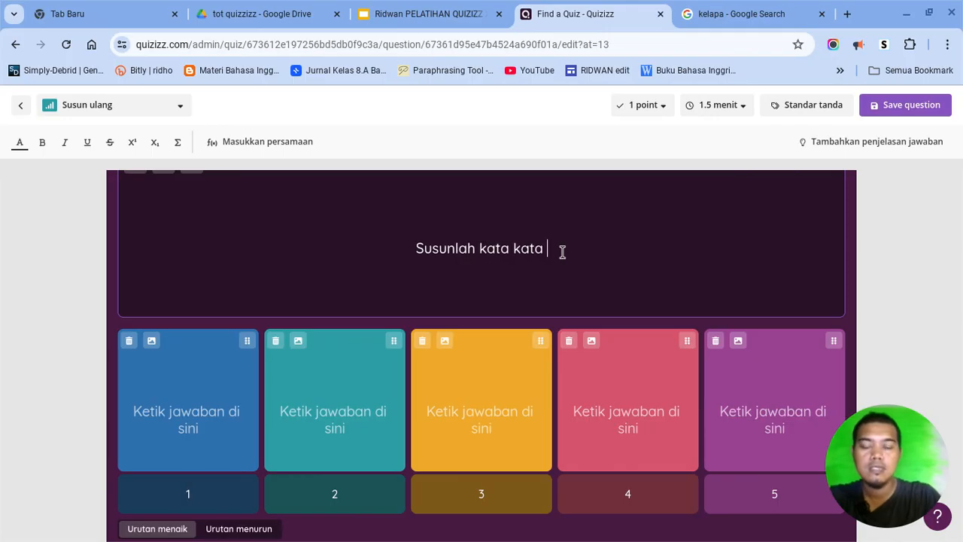
pyautogui.write('din')
pyautogui.press('BackSpace')
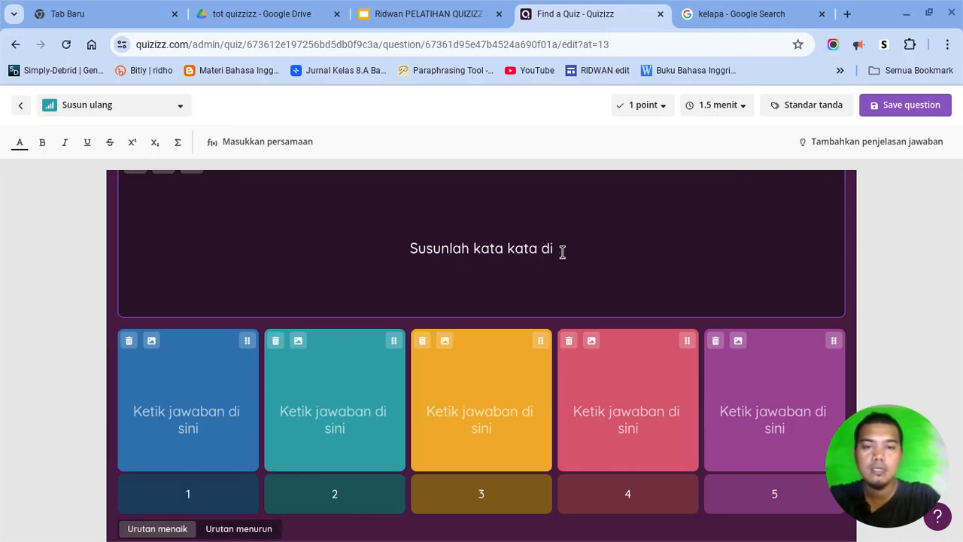
pyautogui.write('bawah i')
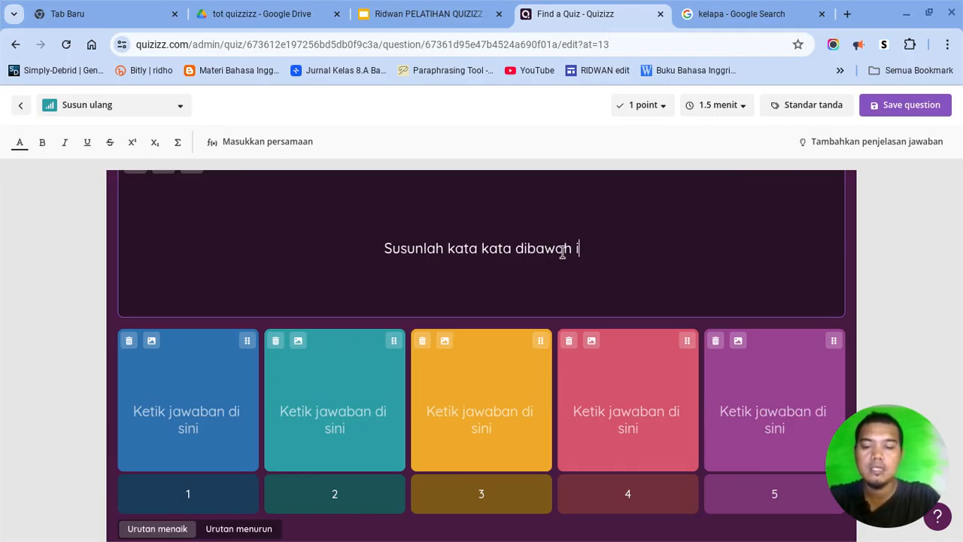
pyautogui.write('ni menjadi')
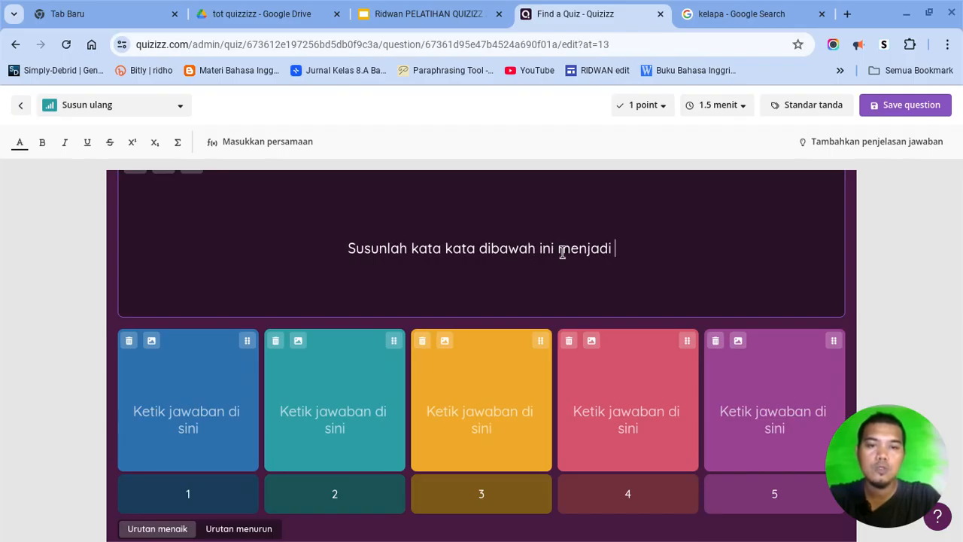
pyautogui.write(' kalima')
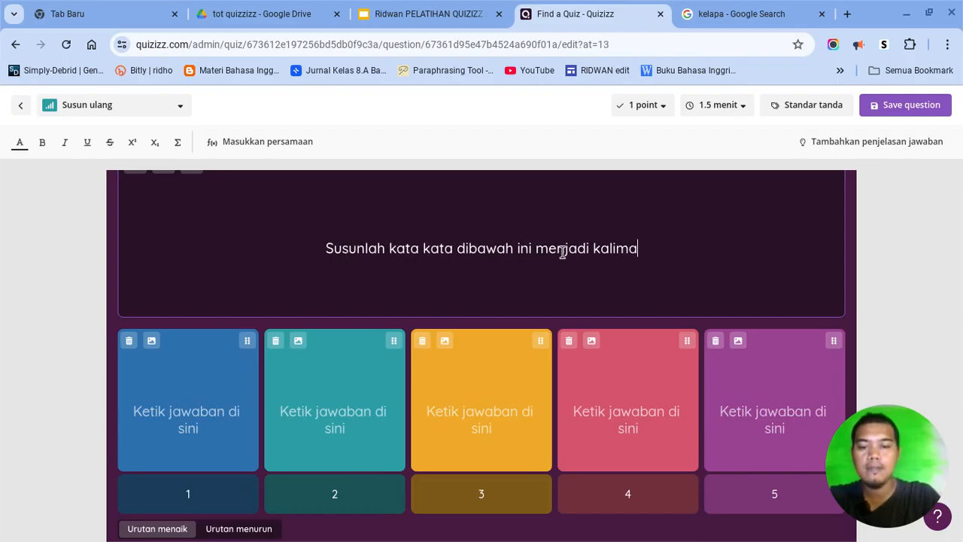
pyautogui.write('t bahasa ')
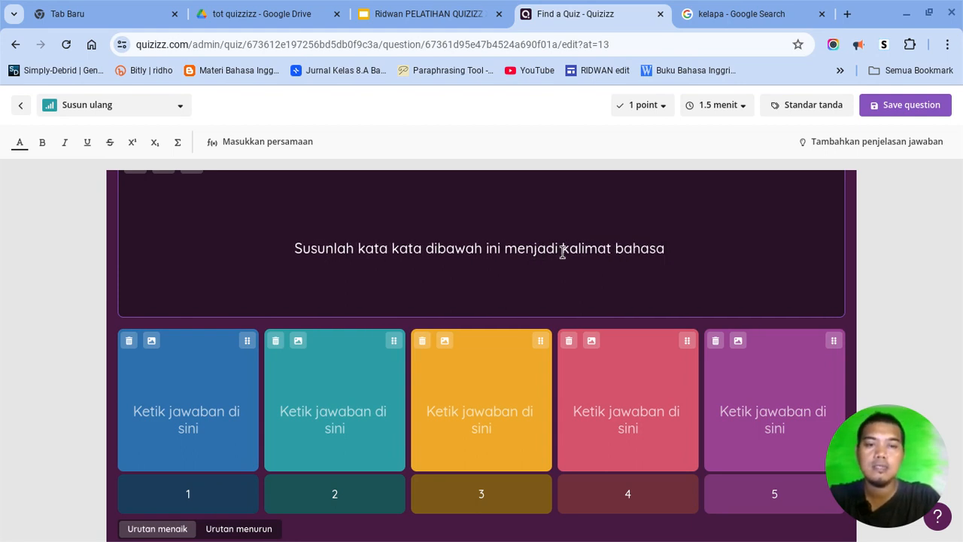
pyautogui.write('Inggris')
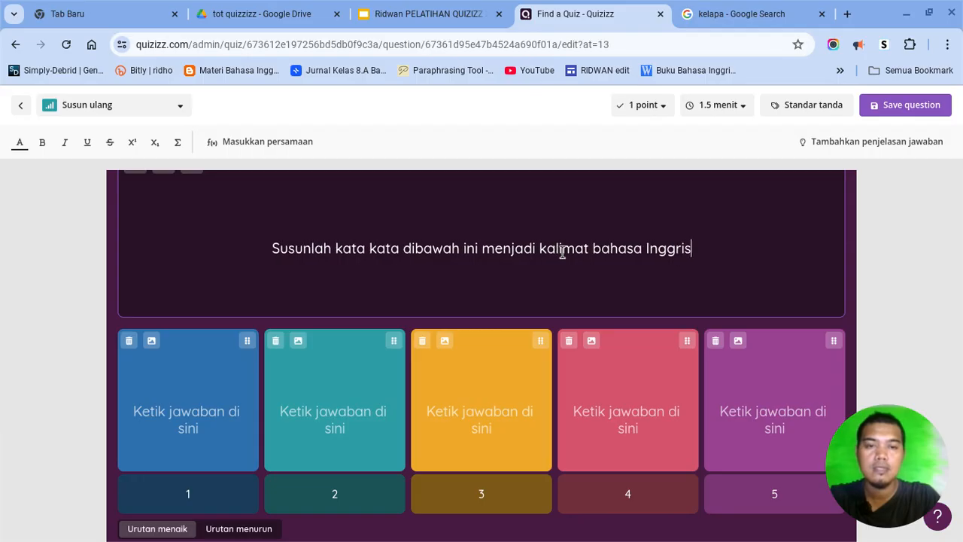
pyautogui.write(' yang ')
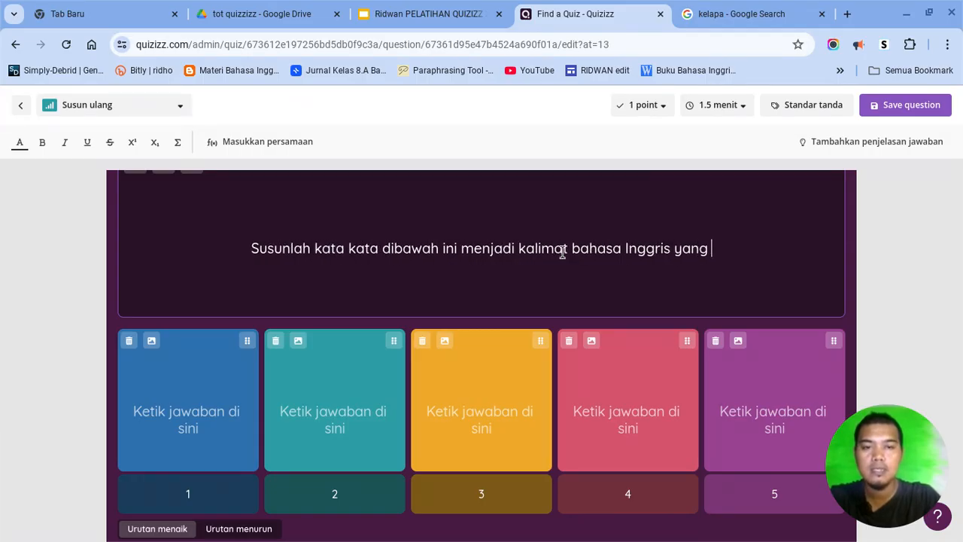
pyautogui.write('benar')
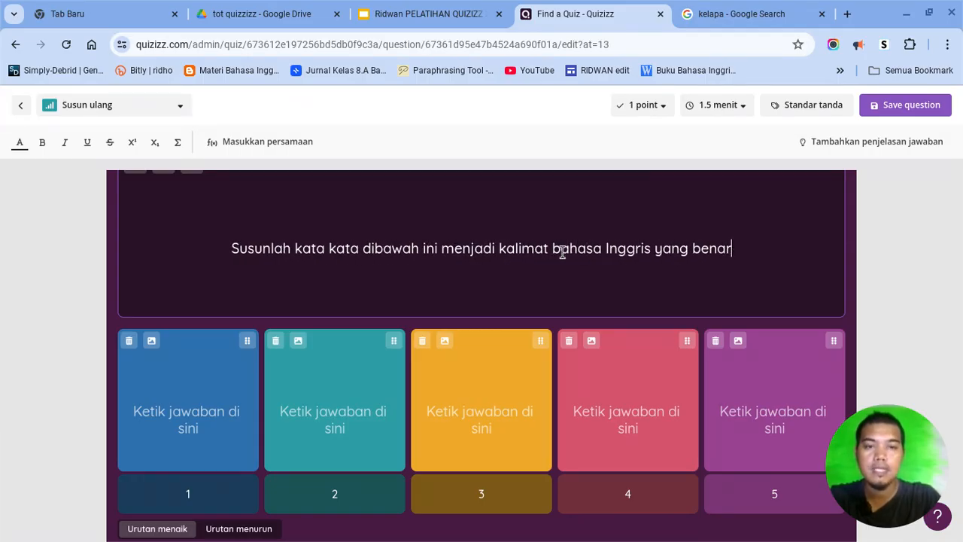
# Step: Fill the five answer boxes in order with the words "I", "love", "you", "so" and "much"
pyautogui.click(189, 423)
pyautogui.write('I')
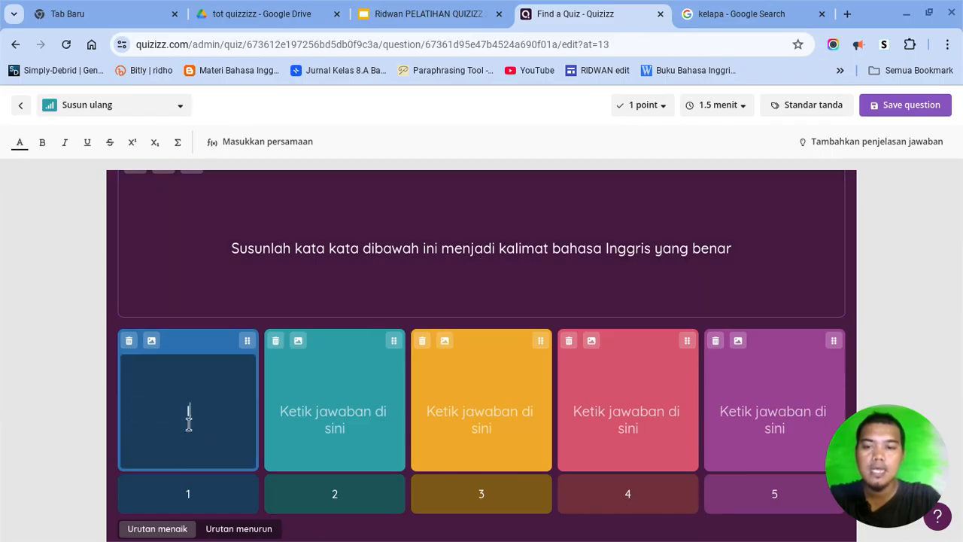
pyautogui.click(333, 418)
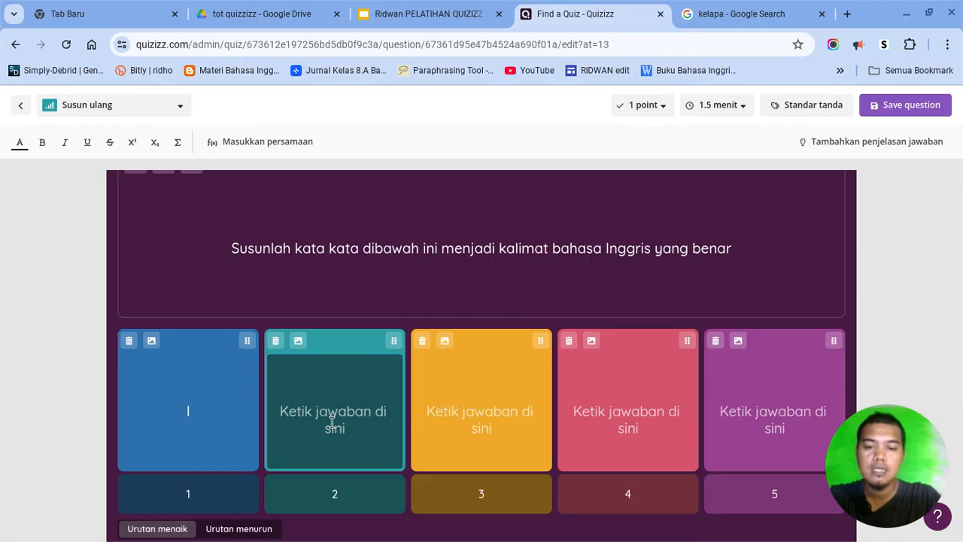
pyautogui.write('love')
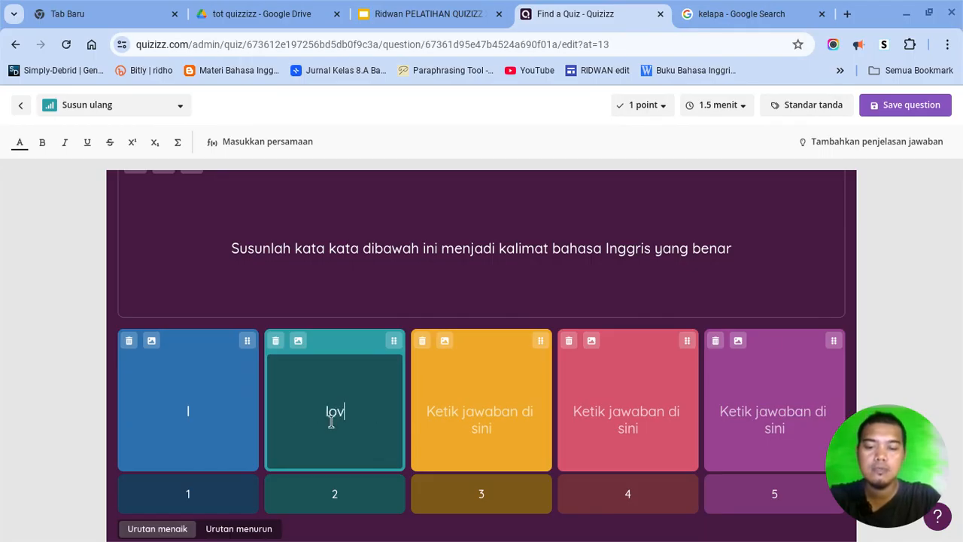
pyautogui.click(490, 419)
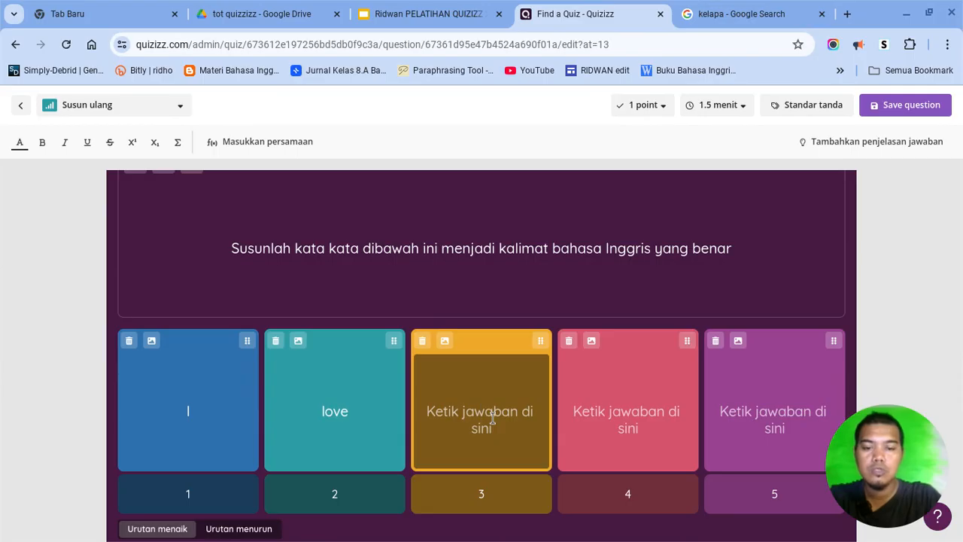
pyautogui.write('you')
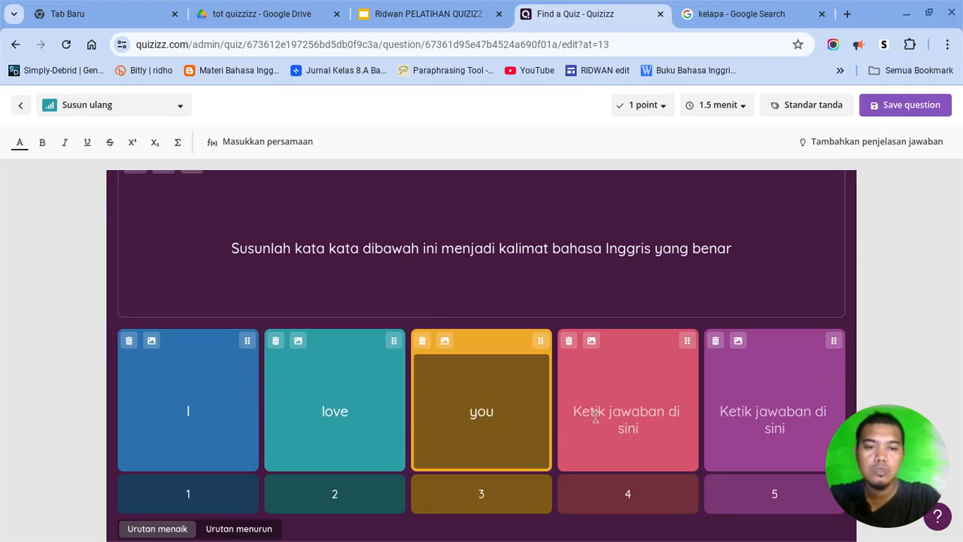
pyautogui.click(594, 417)
pyautogui.write('so')
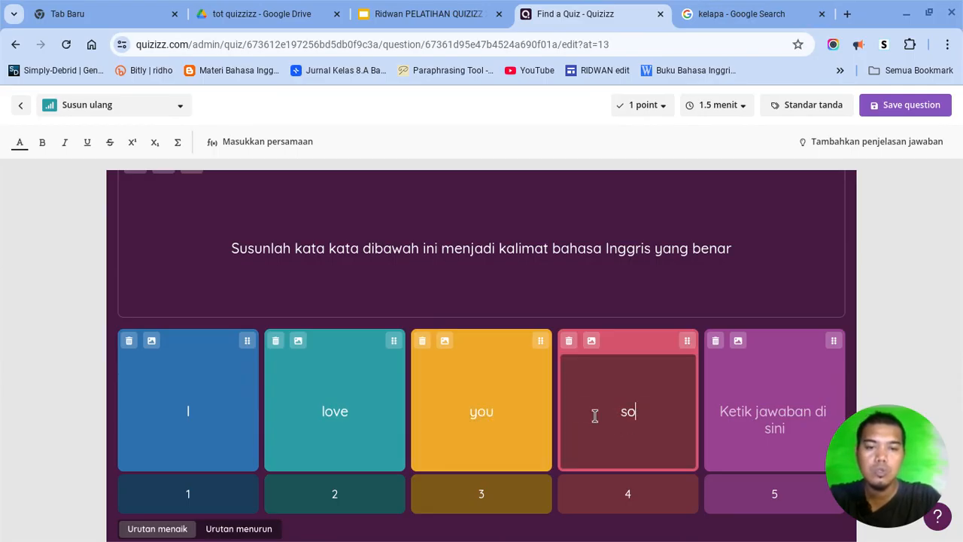
pyautogui.click(756, 419)
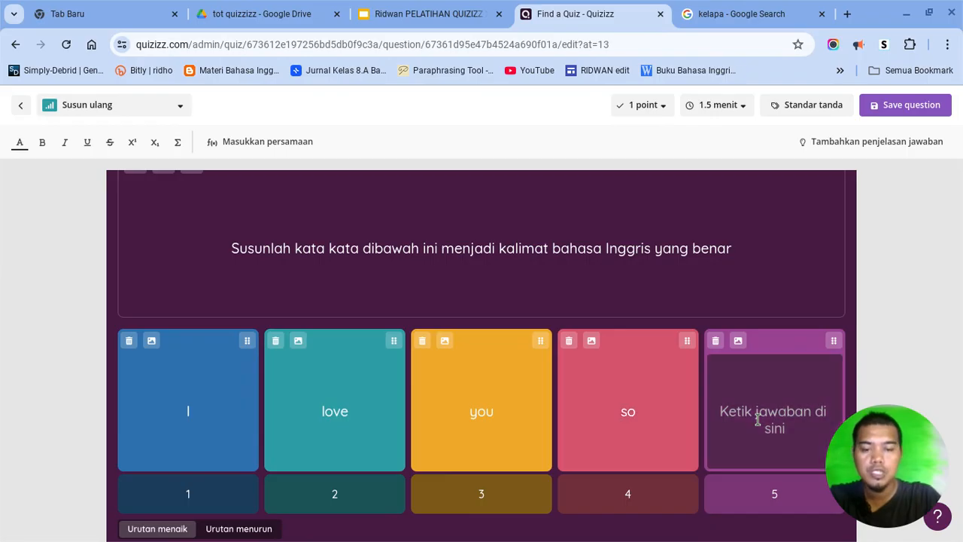
pyautogui.write('much')
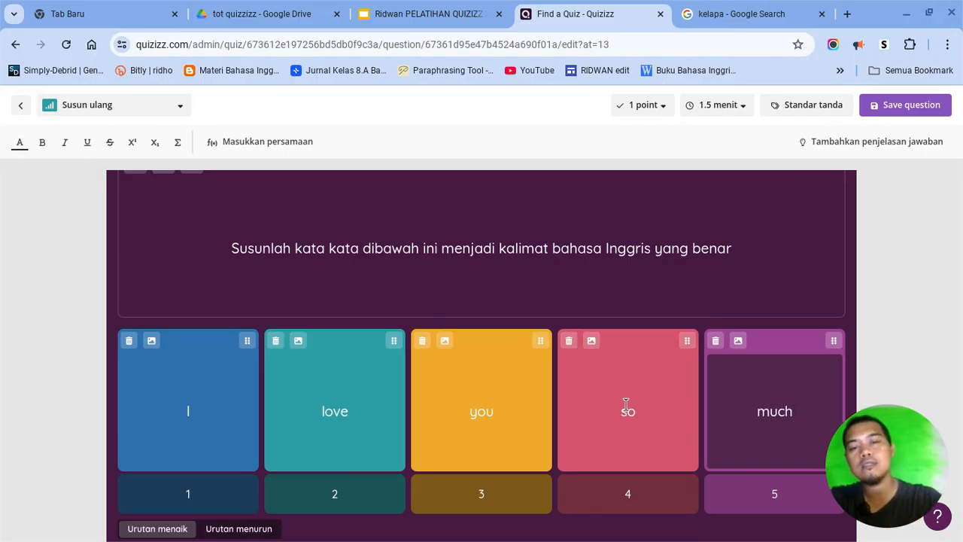
# Step: Review the points and time-limit choices without changing them, and save the Susun ulang question
pyautogui.scroll(-1, 625, 404)
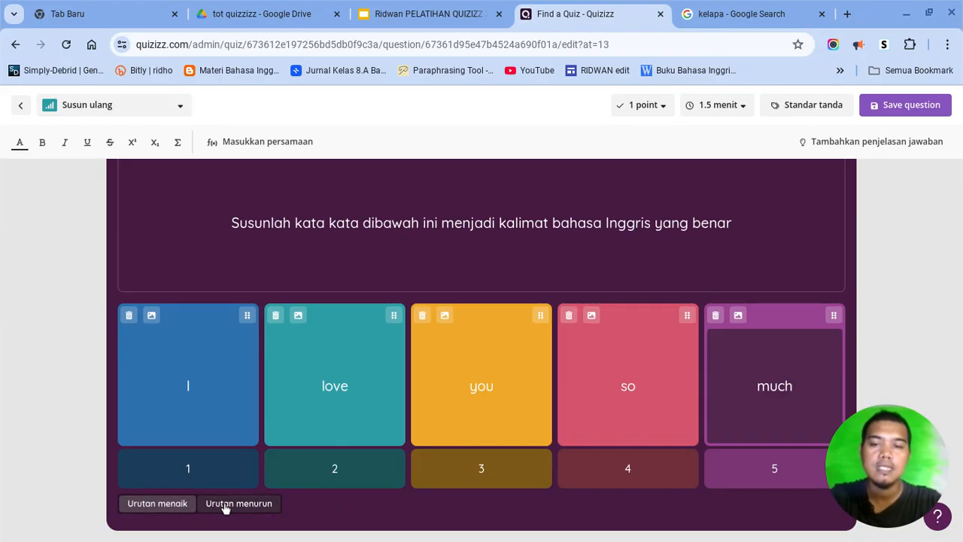
pyautogui.scroll(1, 417, 416)
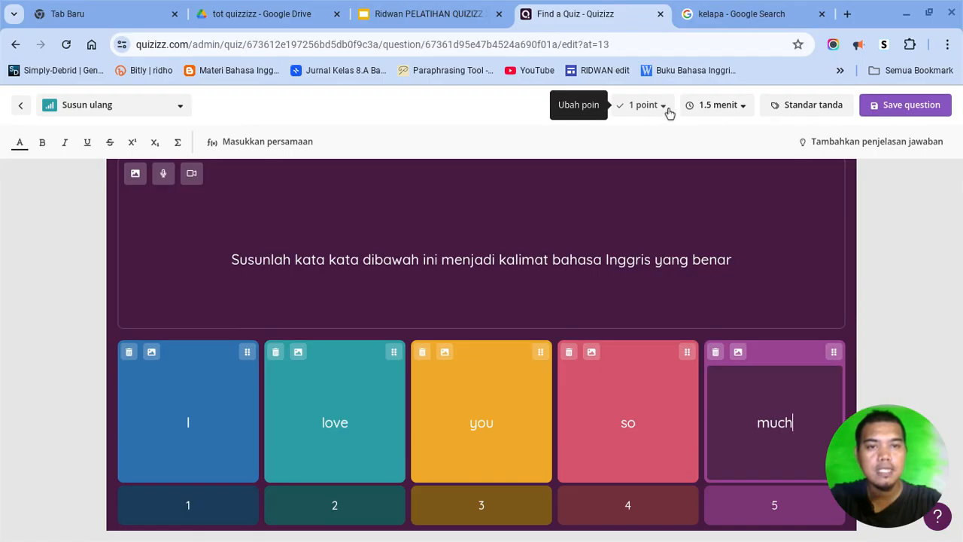
pyautogui.click(667, 110)
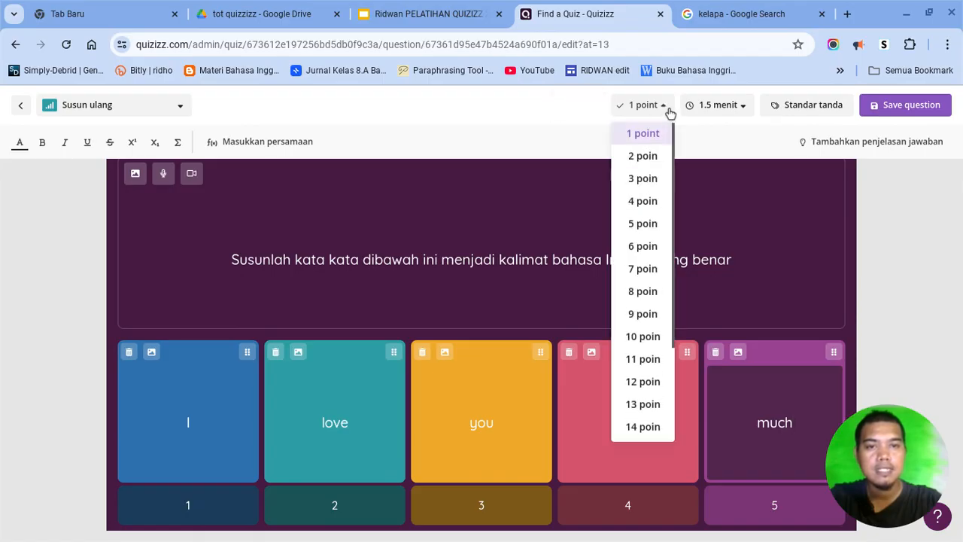
pyautogui.click(713, 107)
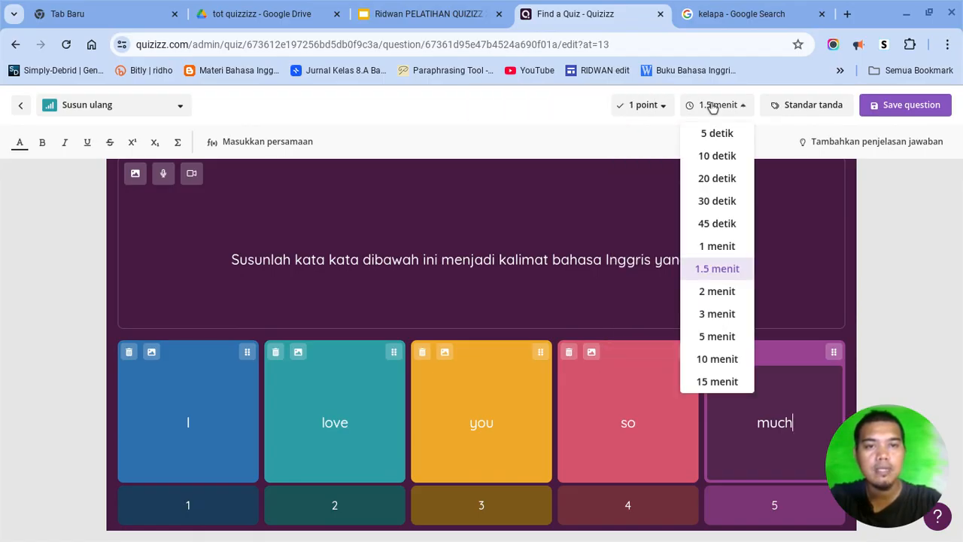
pyautogui.click(666, 109)
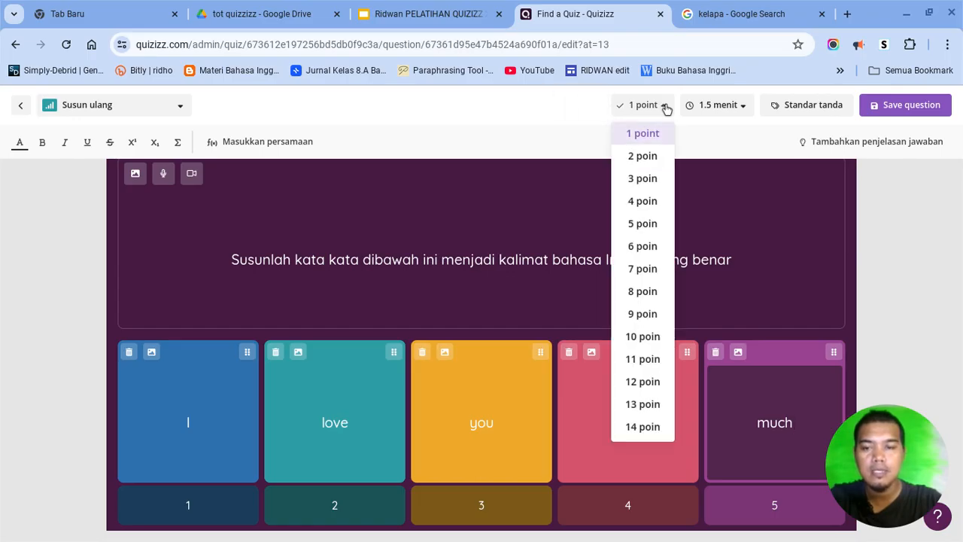
pyautogui.click(666, 109)
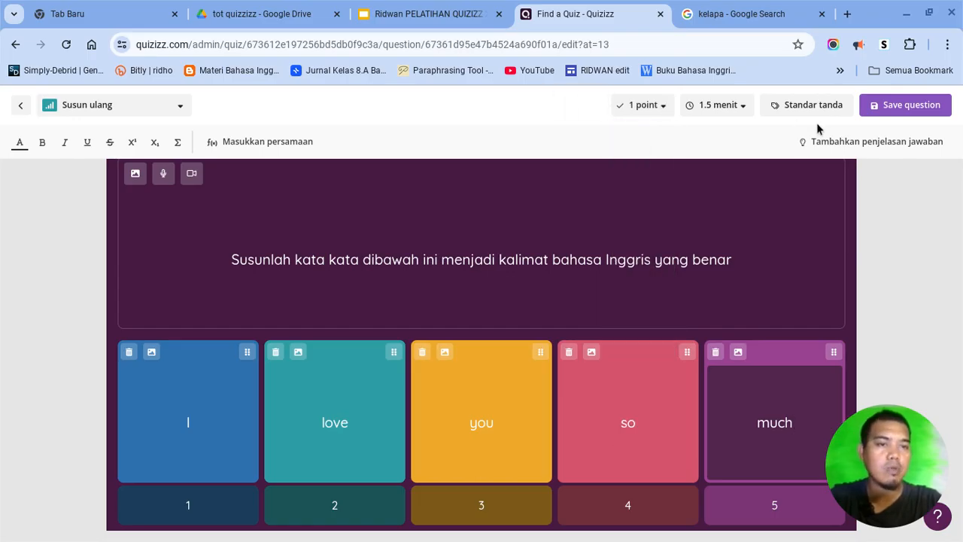
pyautogui.click(896, 110)
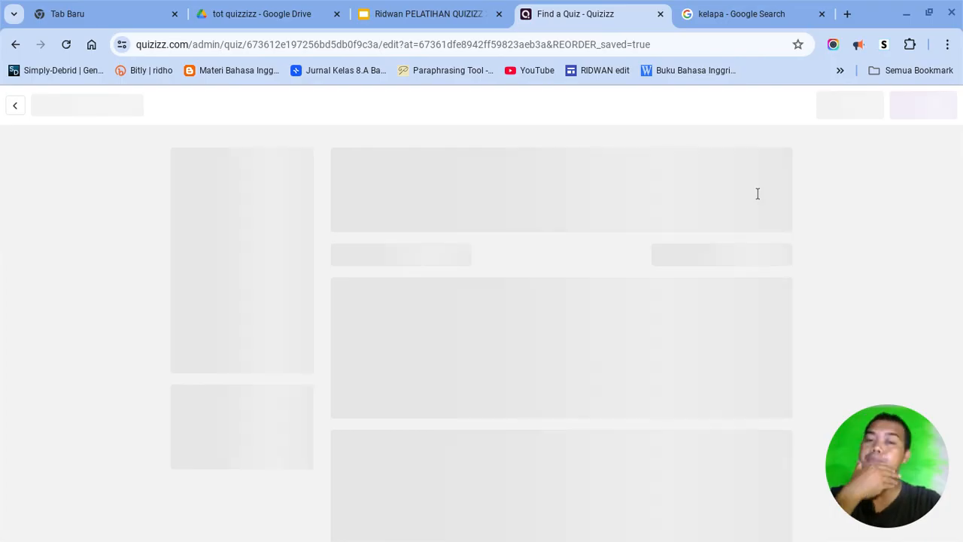
# Step: Open the question-type choices for a new question after the Susun ulang question at the end of the quiz
pyautogui.scroll(-10, 756, 191)
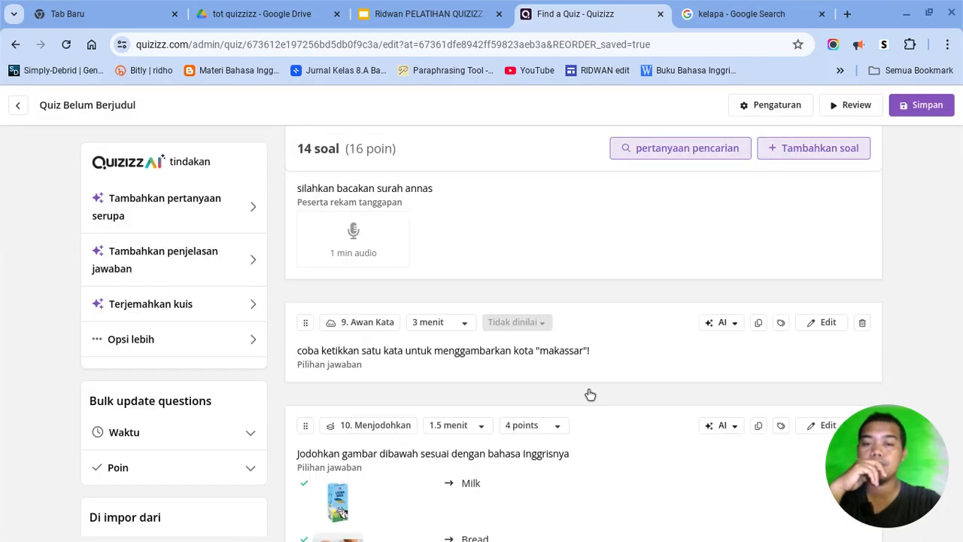
pyautogui.scroll(-5, 590, 394)
pyautogui.scroll(-2, 617, 376)
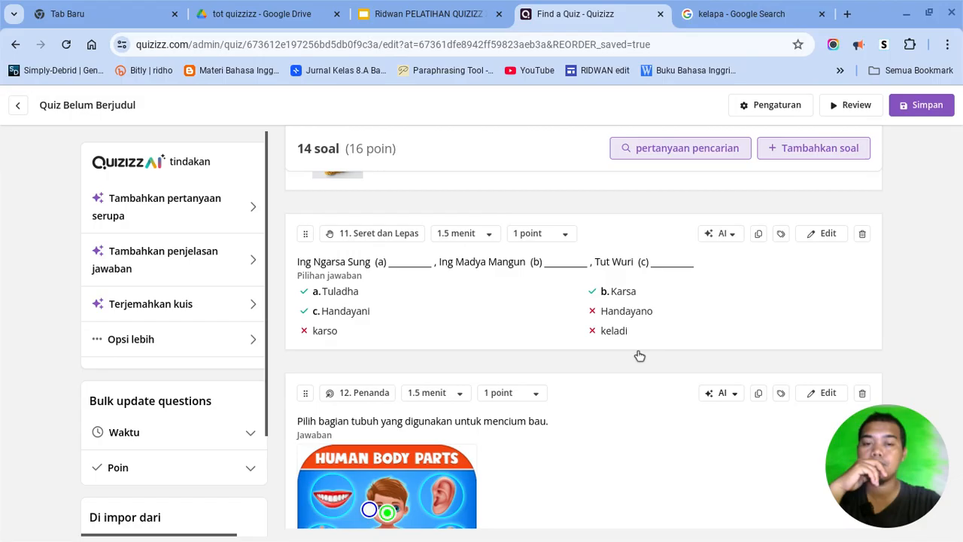
pyautogui.scroll(-5, 639, 355)
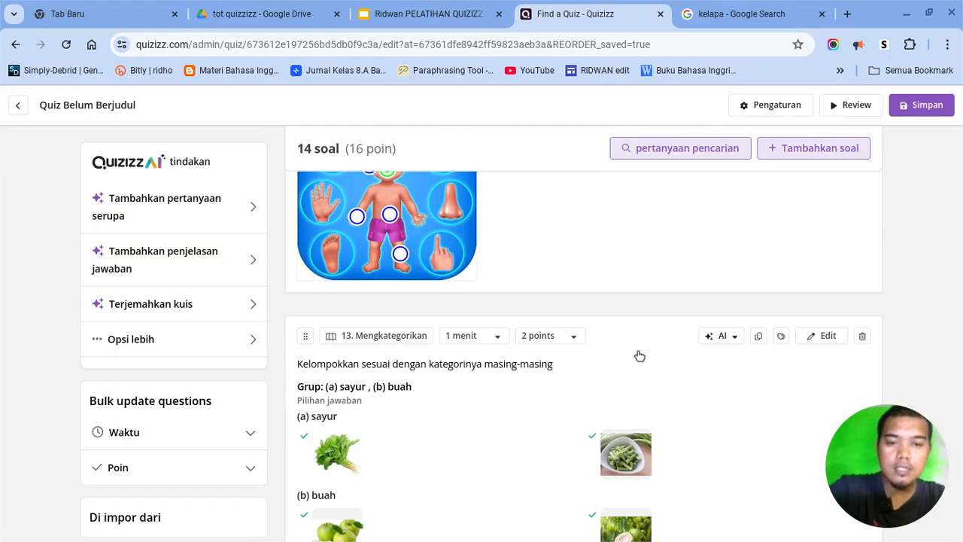
pyautogui.scroll(-4, 639, 355)
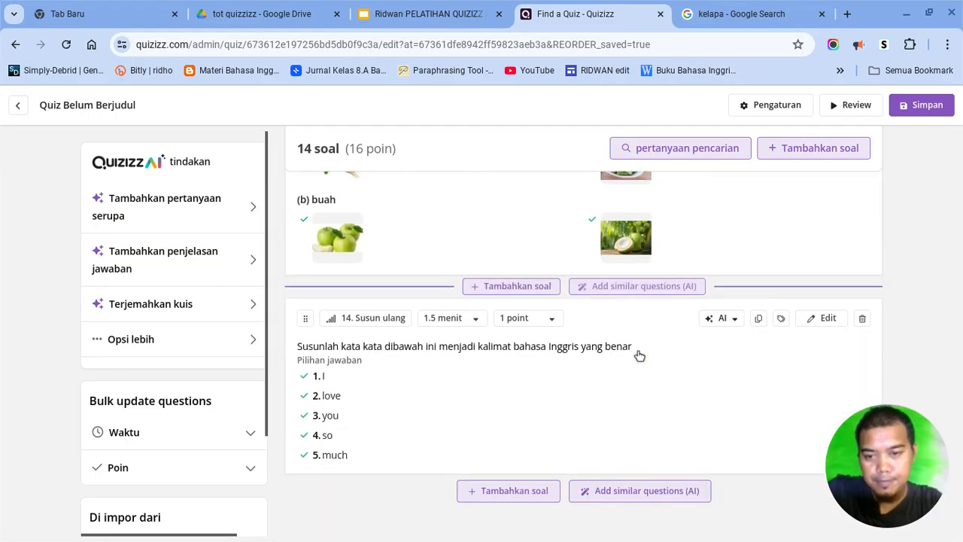
pyautogui.click(514, 493)
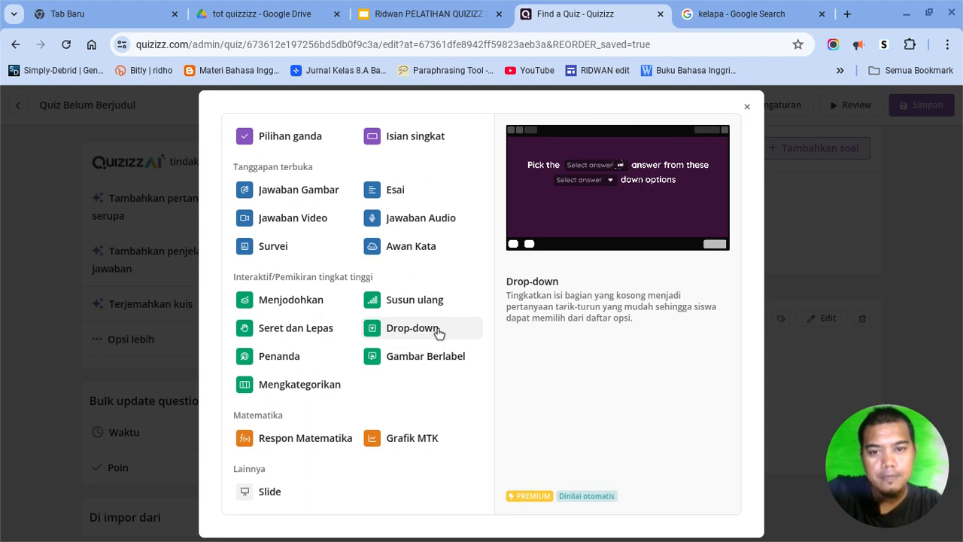
# Step: Create a Drop-down question from the paragraph beginning "Ibukota provinsi Jawa Tengah adalah Semarang", ending in "Gunung Bromo", and accept the suggested blanks
pyautogui.click(412, 331)
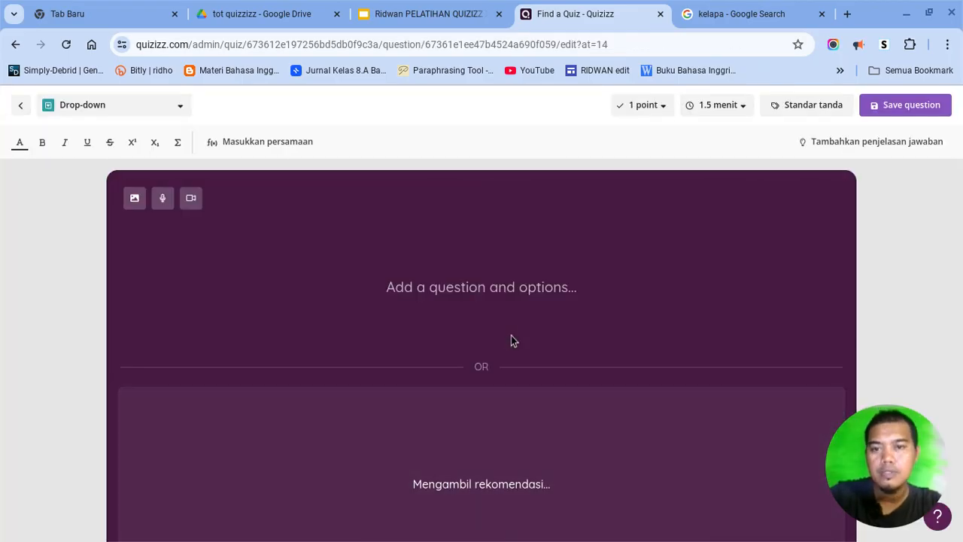
pyautogui.click(539, 309)
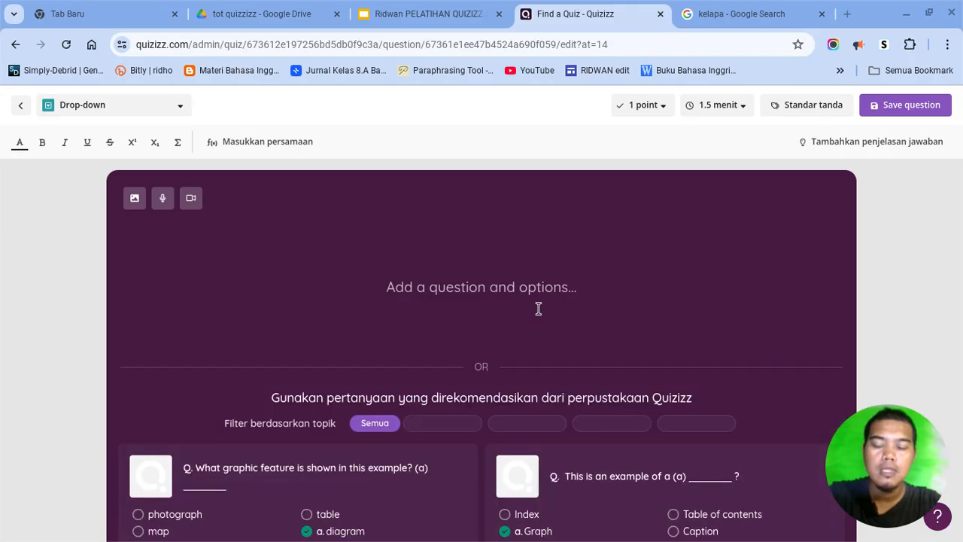
pyautogui.click(538, 308)
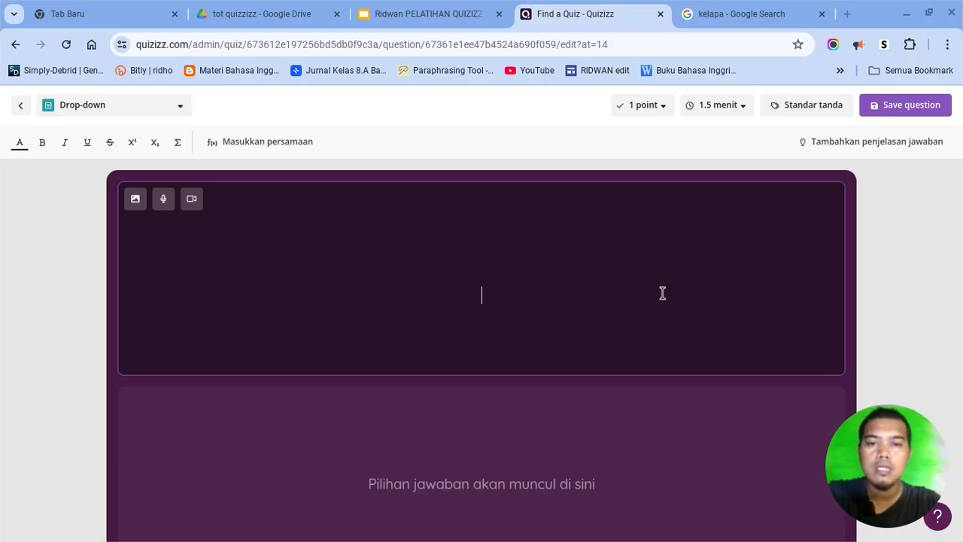
pyautogui.click(513, 318)
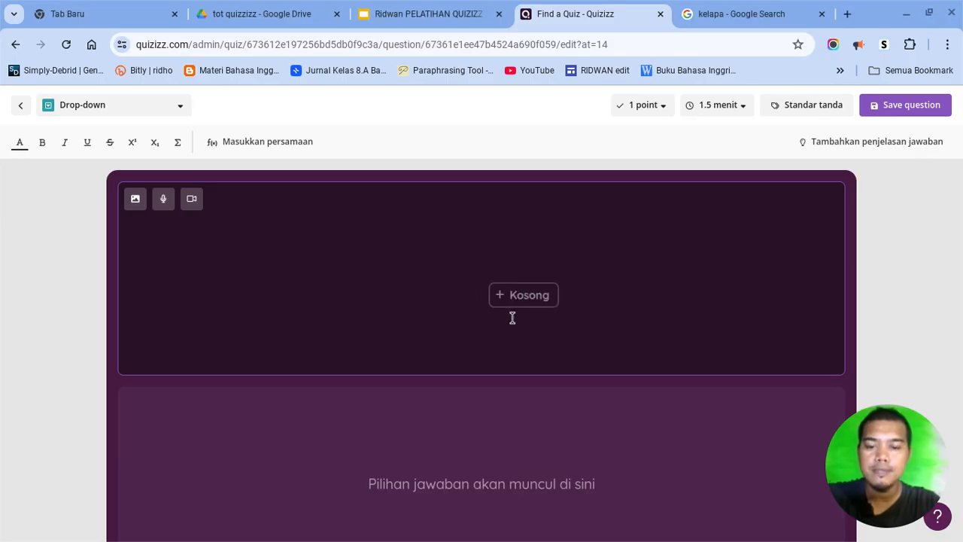
pyautogui.write('Ibukota provinsi Jawa Tengah adalah Semarang Salah satu objek wisata yang ada di Jawa Tengah adalah Candi Borobudur Sedangkan objek wisata yang ada di Yogyakarta adalah Candi Prambanan Jawa Timur merupakan provinsi yang berada di bagian timur pulau Jawa. Ibukotanya adalah Surabaya dan salah satu objek wisata yang terkenal disana adalah Gunung Bromo')
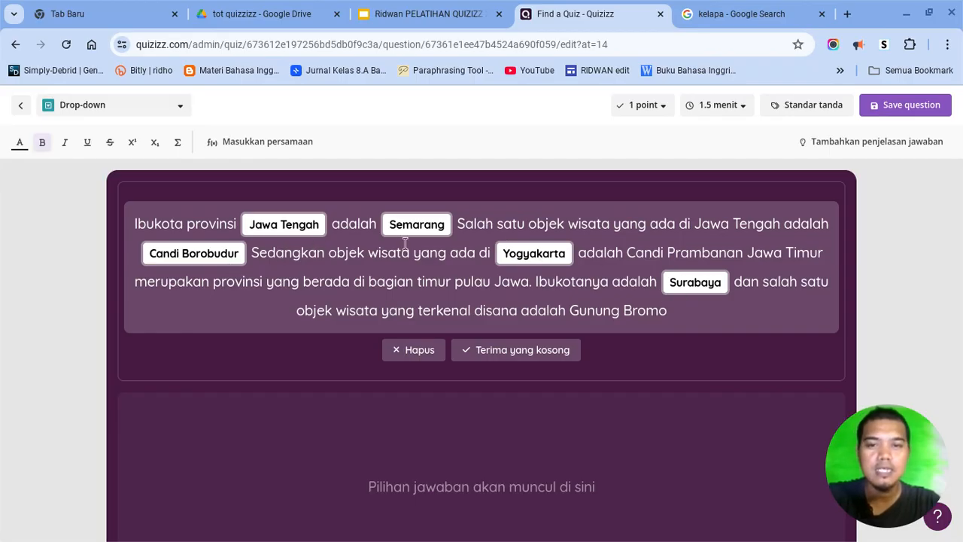
pyautogui.click(484, 351)
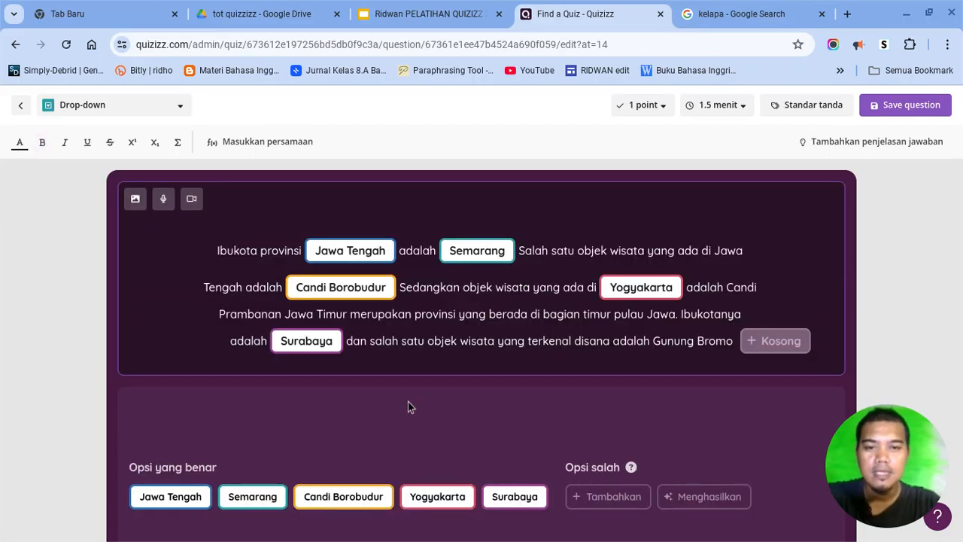
# Step: Add "bandung" as a wrong answer option for the Drop-down question
pyautogui.click(592, 499)
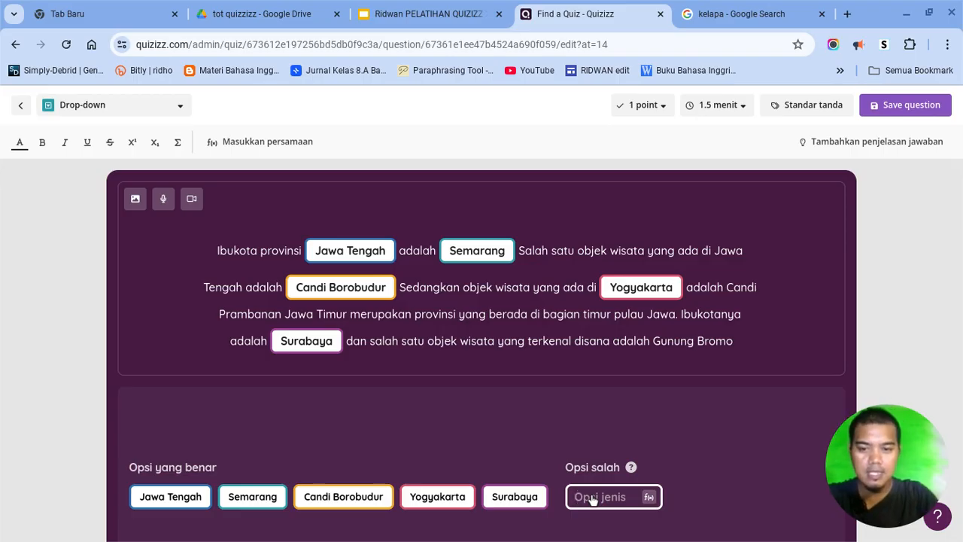
pyautogui.write('b')
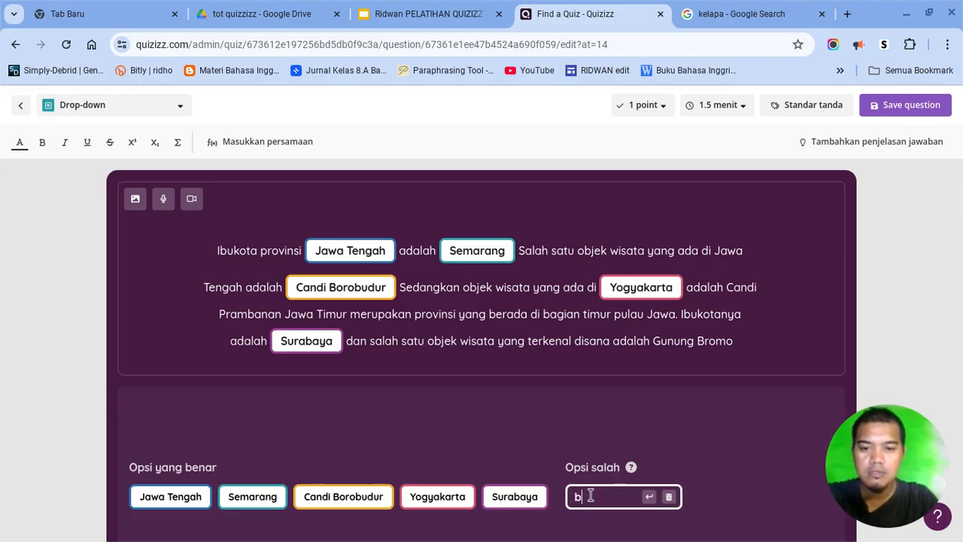
pyautogui.write('andung')
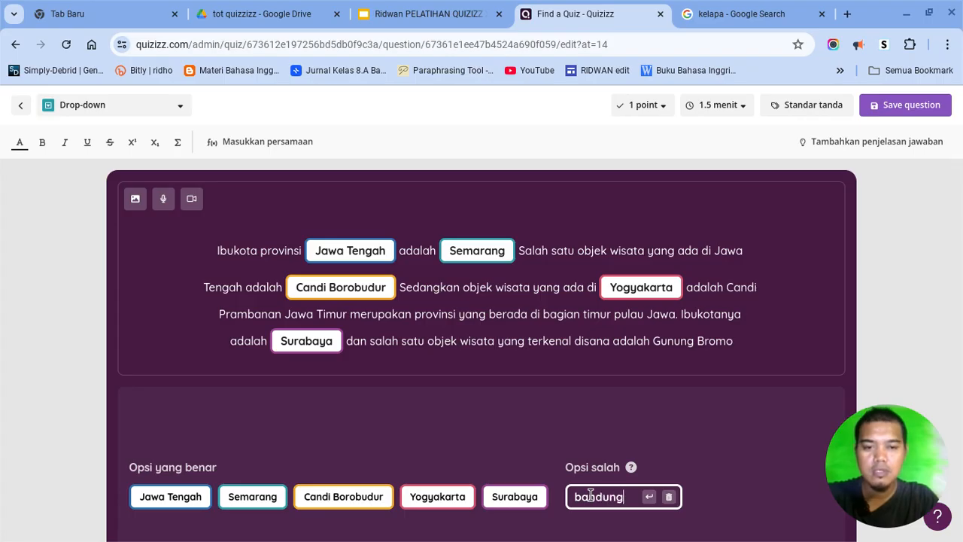
pyautogui.press('Return')
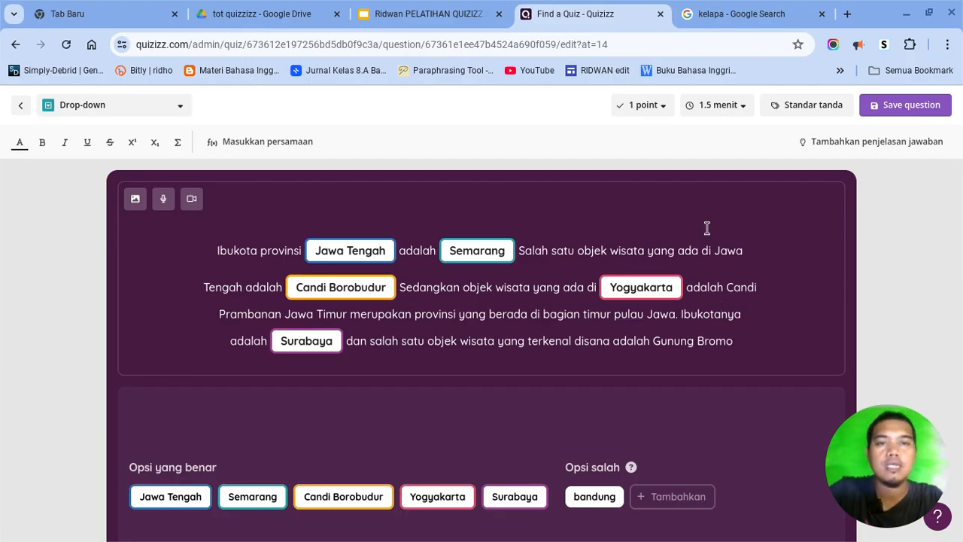
# Step: Set the Drop-down question to 5 points with a 3-minute time limit and save it
pyautogui.click(652, 113)
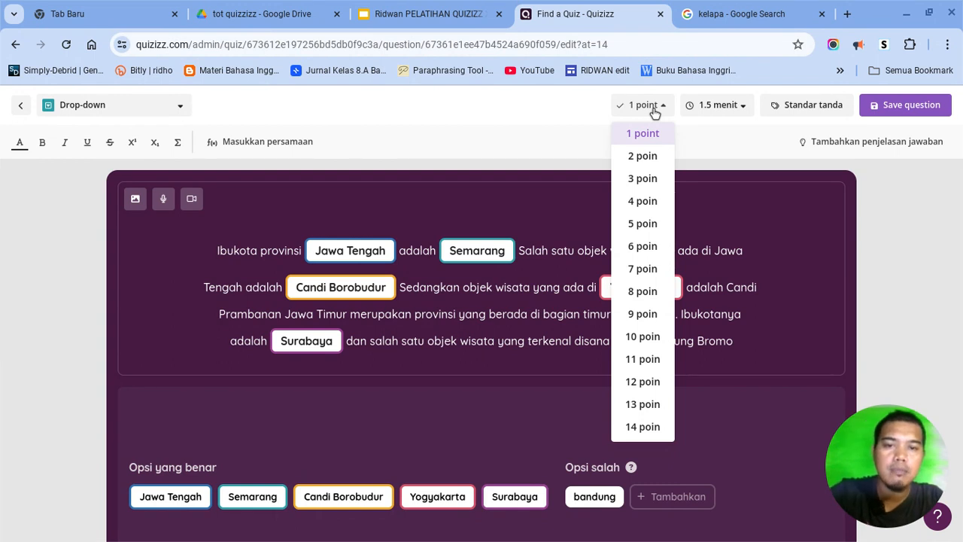
pyautogui.click(658, 223)
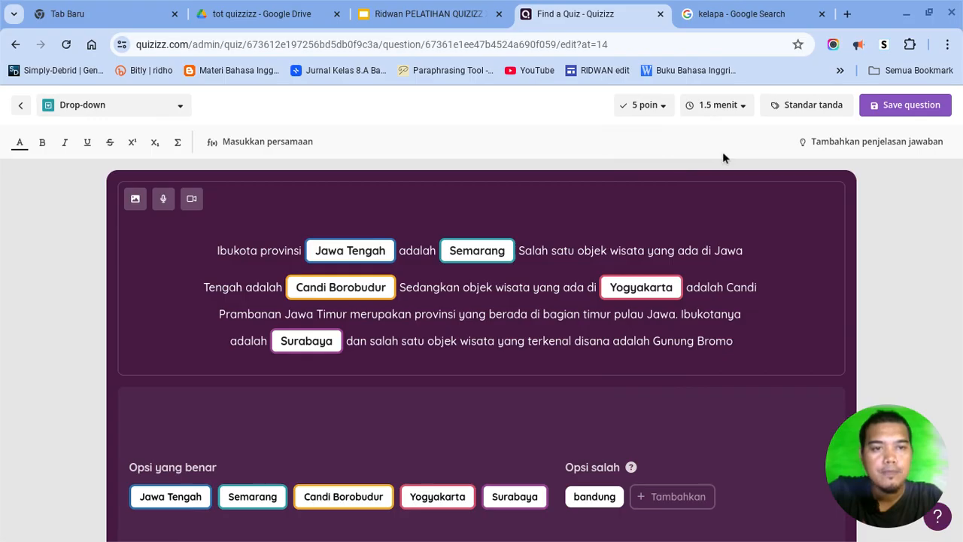
pyautogui.click(748, 107)
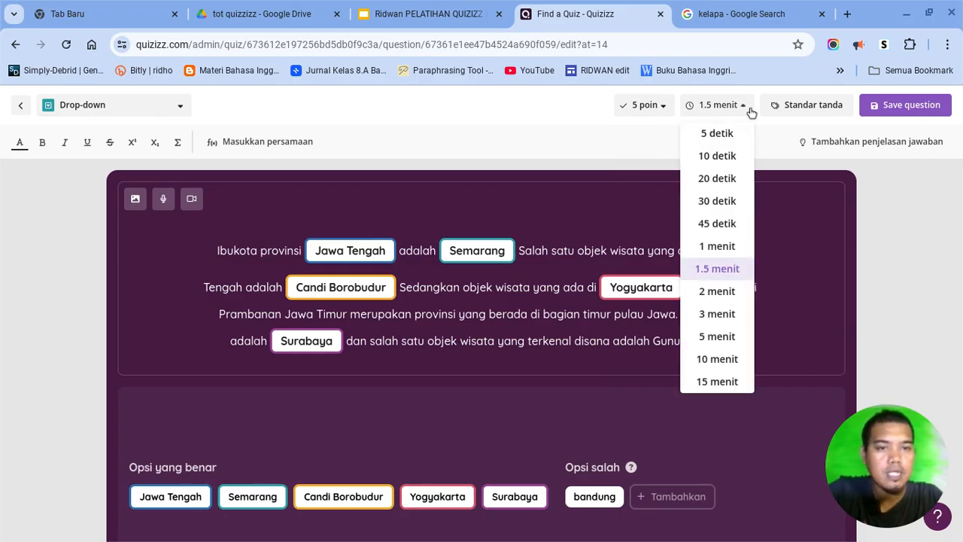
pyautogui.click(722, 310)
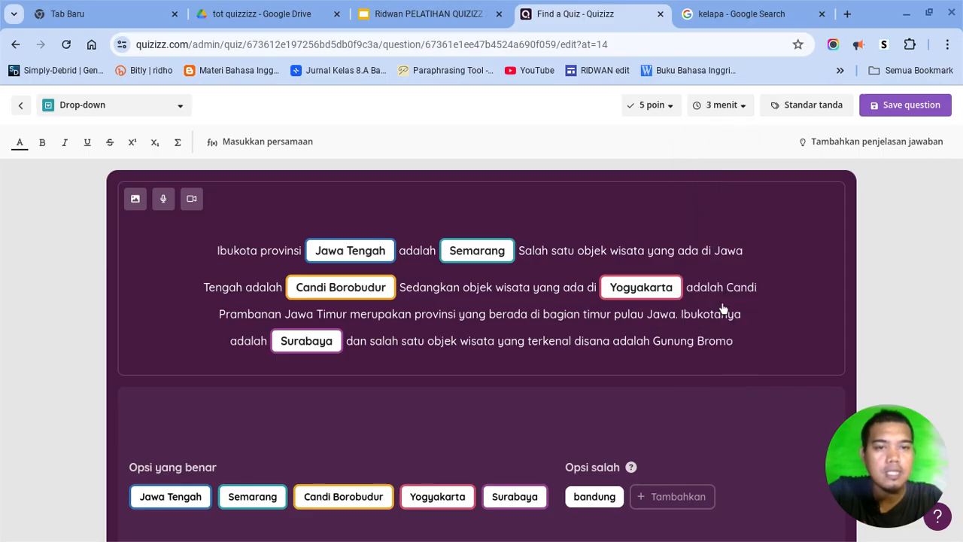
pyautogui.click(917, 107)
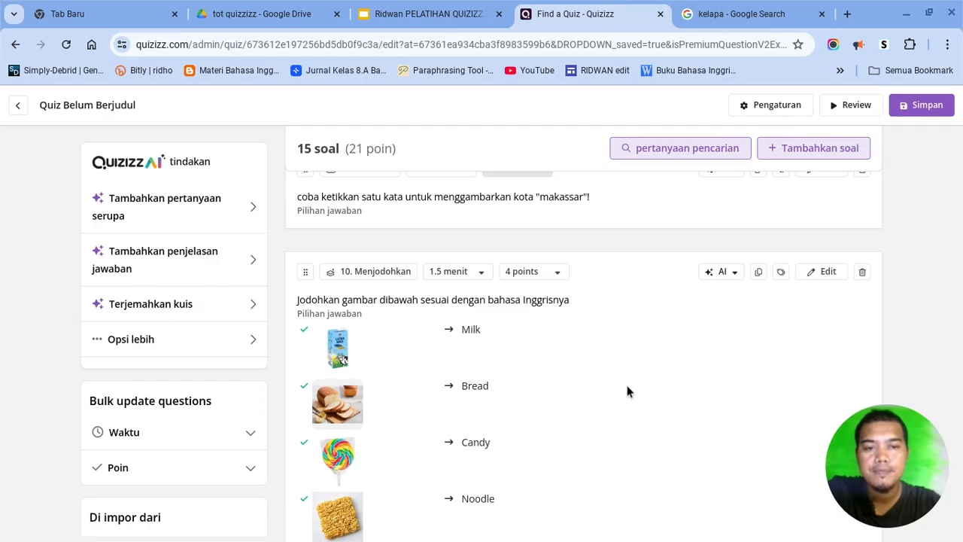
# Step: Add a new question of type Gambar Berlabel after the last question of the quiz
pyautogui.scroll(-5, 626, 385)
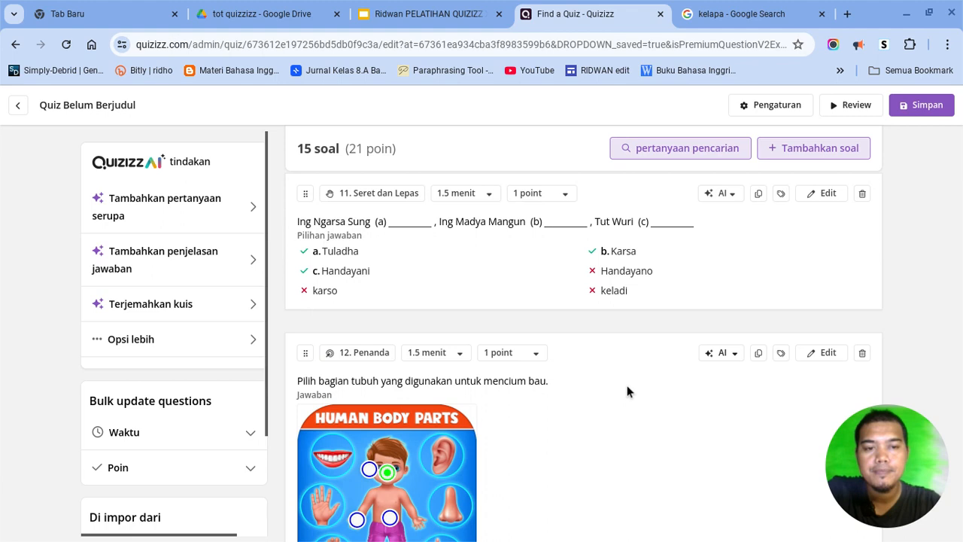
pyautogui.scroll(-10, 626, 385)
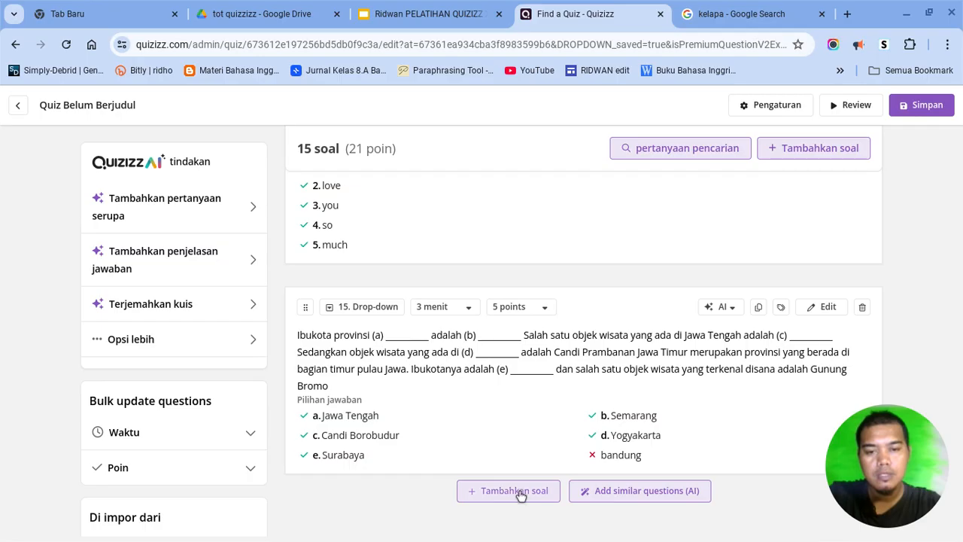
pyautogui.click(520, 493)
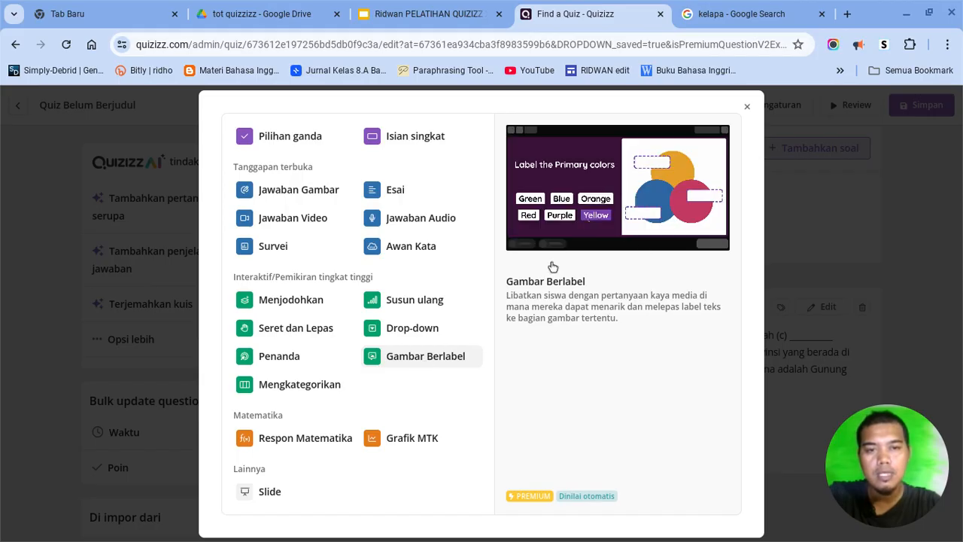
pyautogui.click(456, 361)
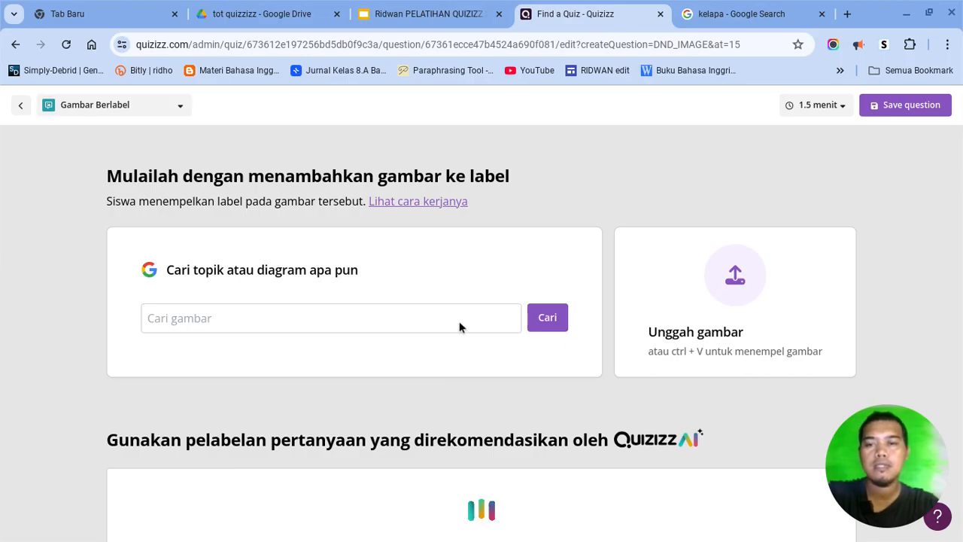
# Step: Search the image library for "tanaman" and refine the search to "tanaman anatomi"
pyautogui.click(459, 320)
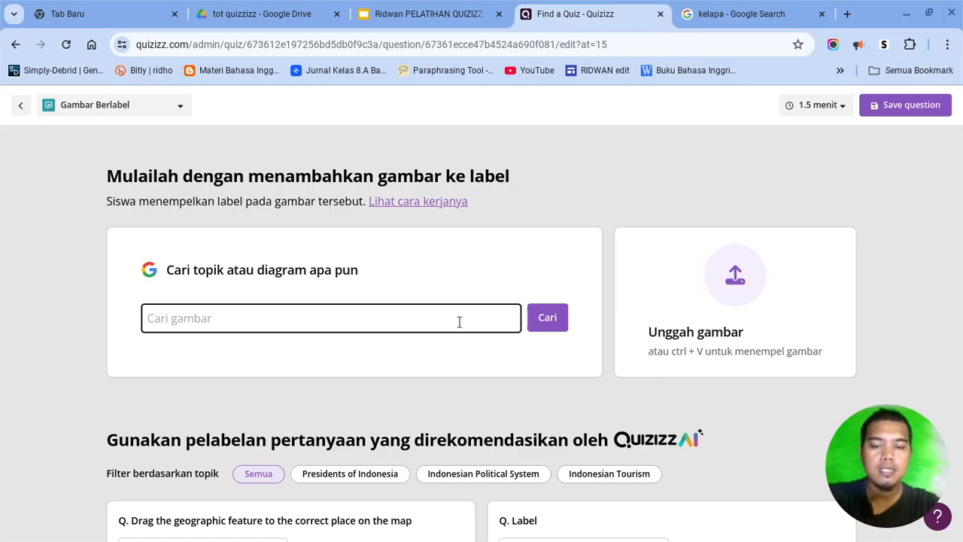
pyautogui.write('tanaman')
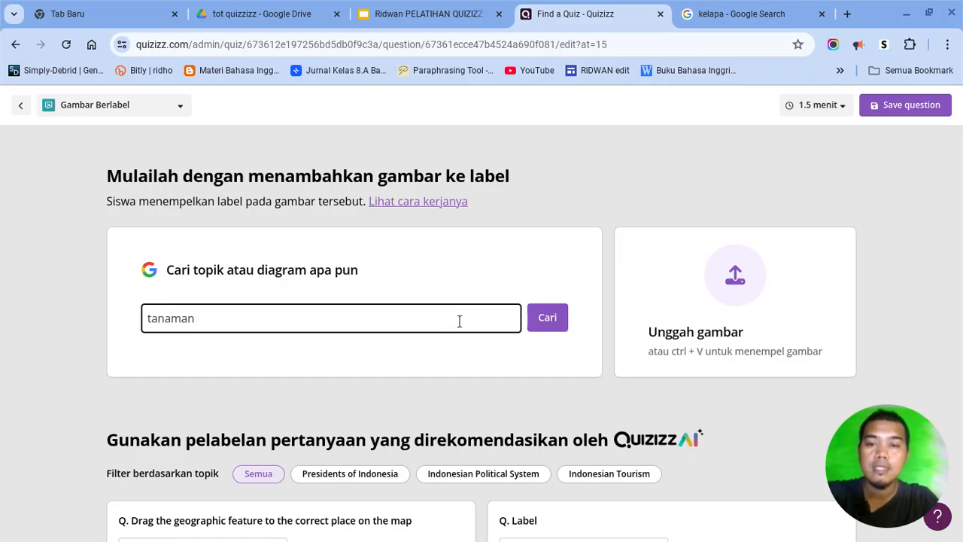
pyautogui.press('Return')
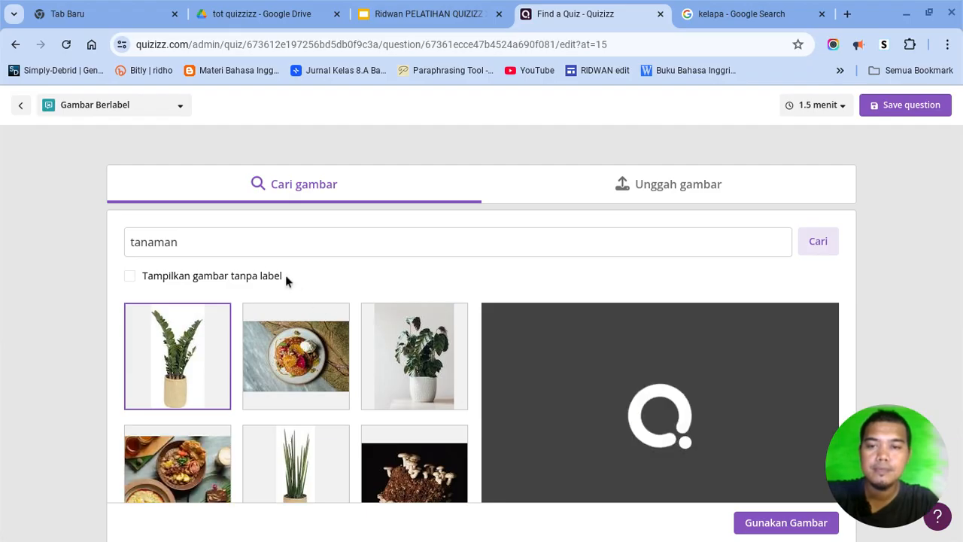
pyautogui.click(253, 251)
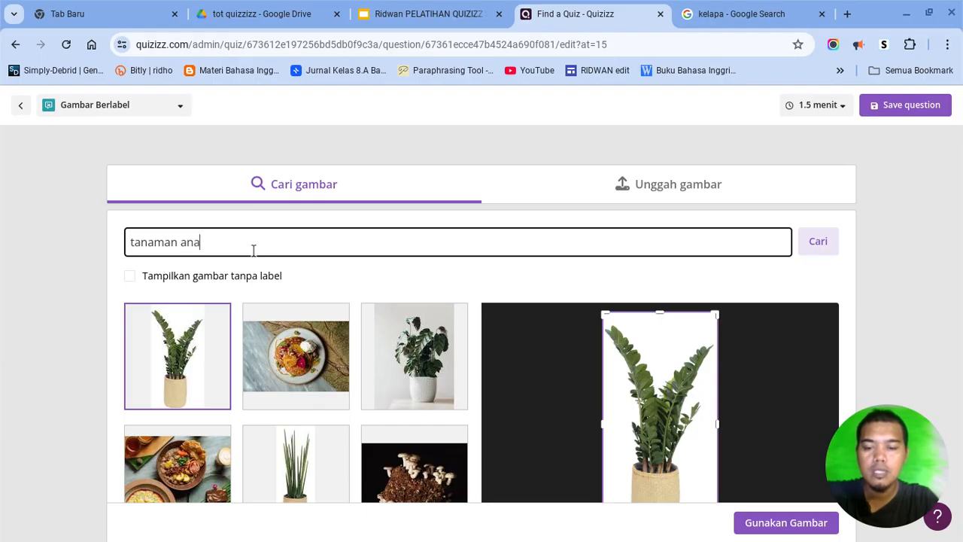
pyautogui.write('anatomi')
pyautogui.press('Return')
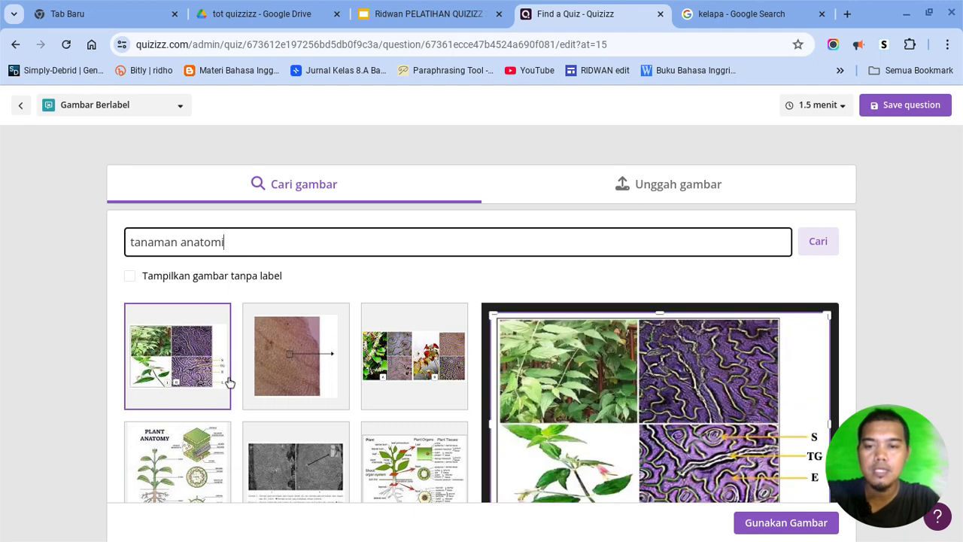
# Step: Browse the plant anatomy image results for a picture suitable for labelling
pyautogui.scroll(-3, 229, 382)
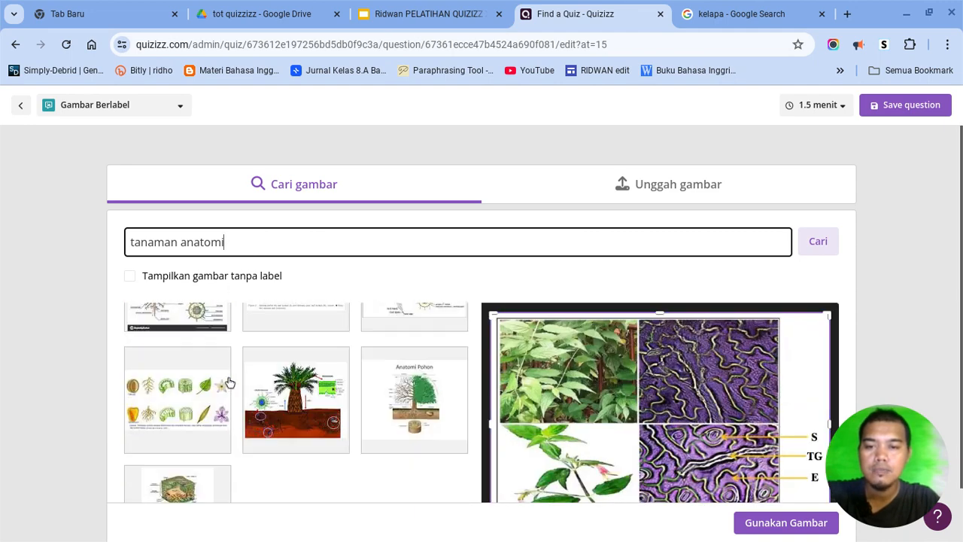
pyautogui.scroll(-3, 229, 383)
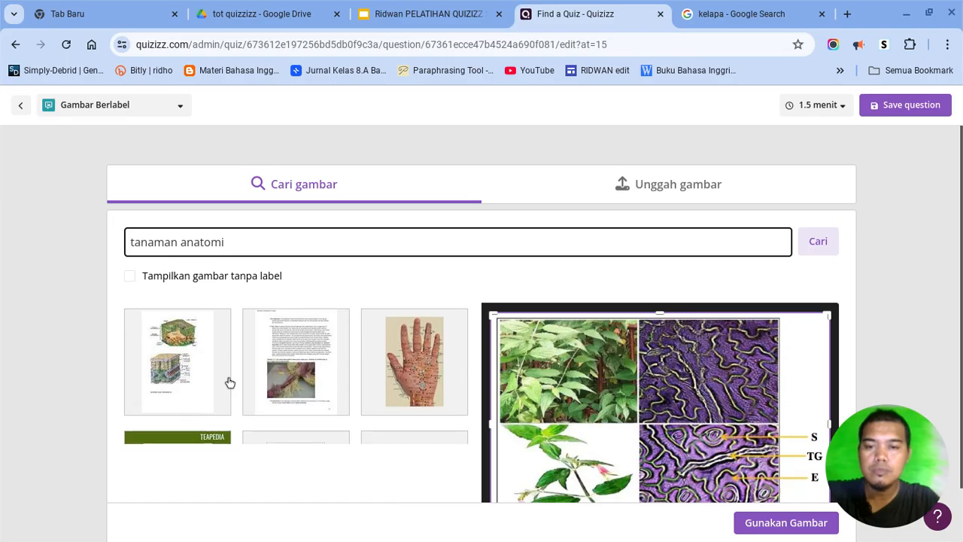
pyautogui.scroll(-3, 226, 376)
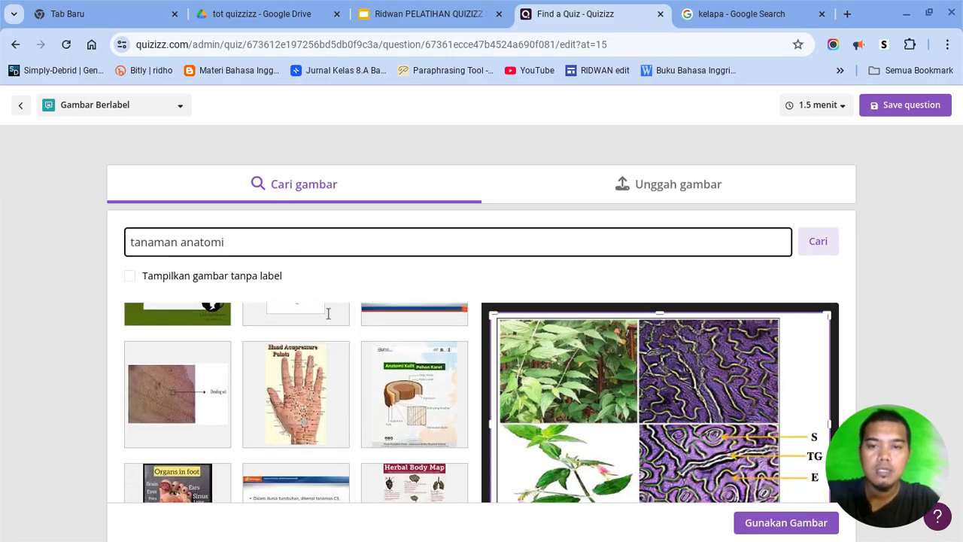
pyautogui.scroll(-5, 244, 449)
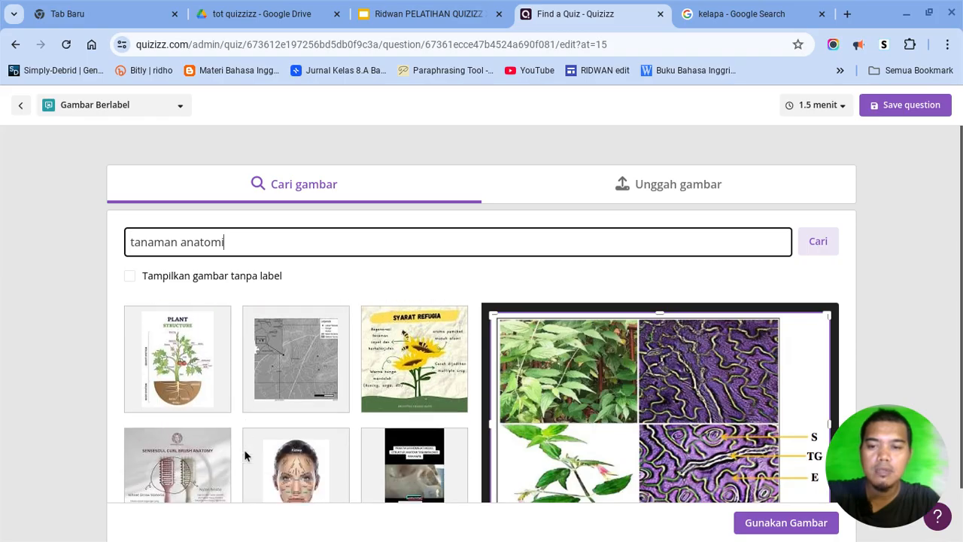
pyautogui.scroll(-1, 244, 449)
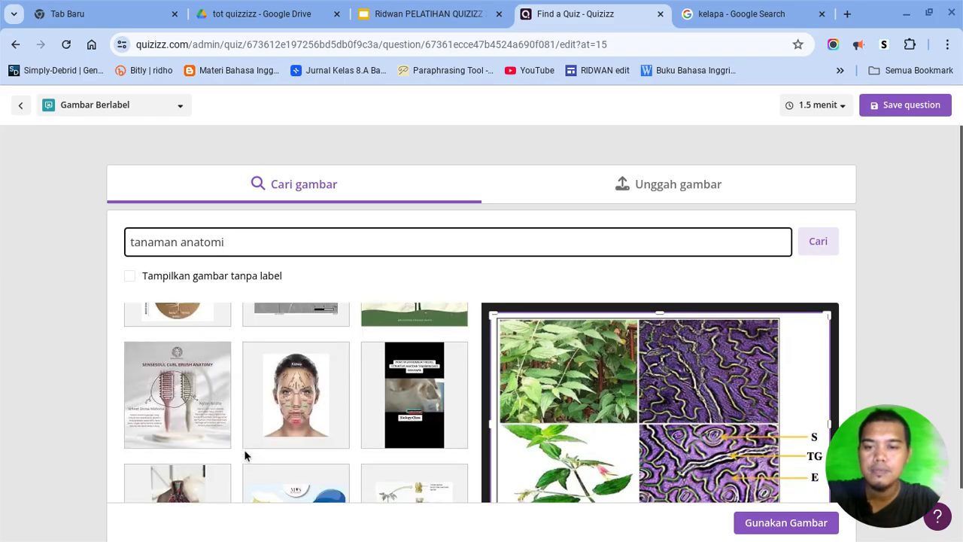
pyautogui.scroll(-1, 244, 449)
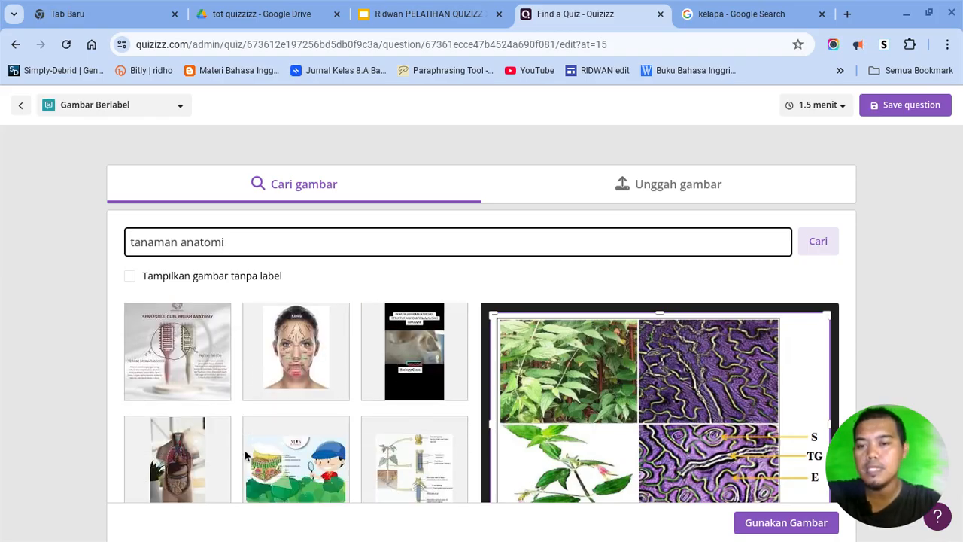
pyautogui.scroll(-1, 244, 449)
pyautogui.scroll(-5, 244, 449)
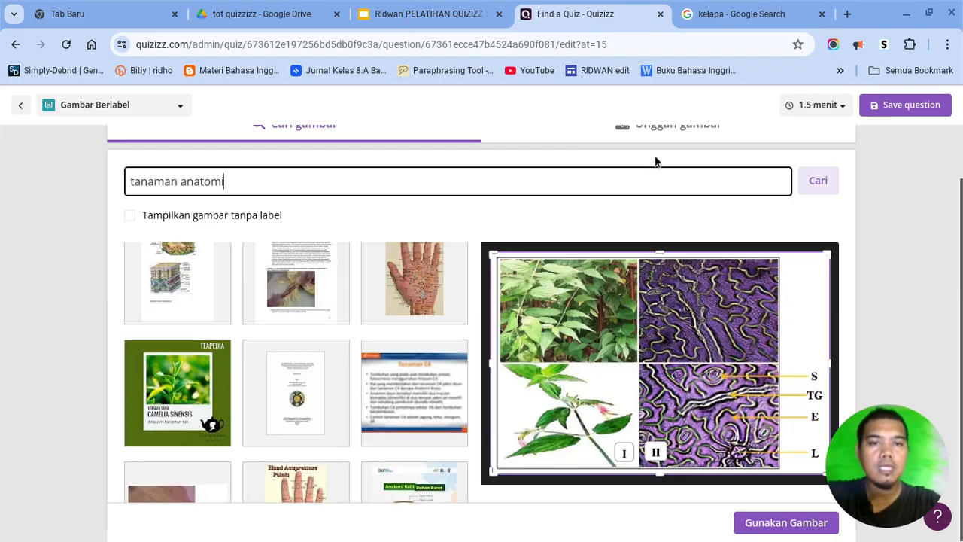
pyautogui.scroll(1, 655, 161)
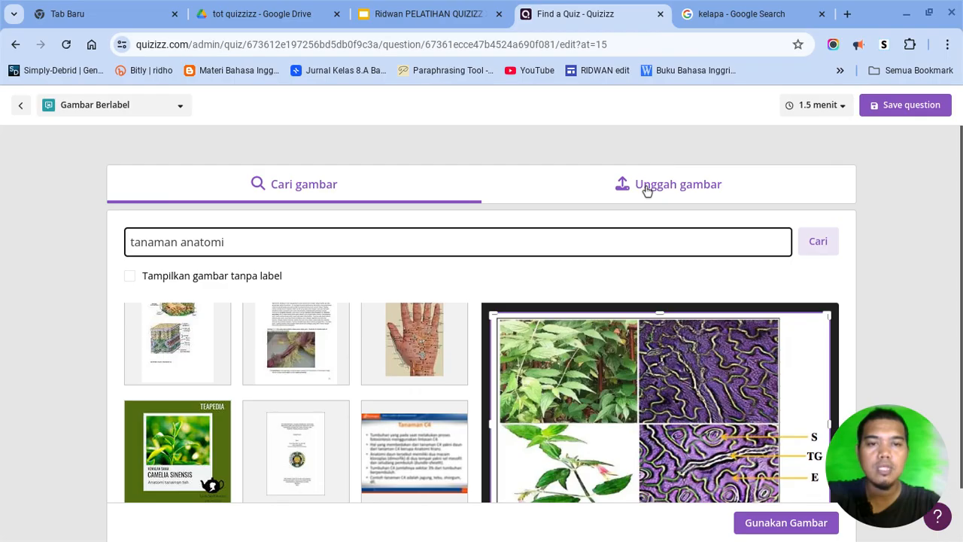
# Step: Upload the "Bagian-Bagian Tumbuhan" worksheet image, crop it to the plant drawing with its arrows, and use it for the question
pyautogui.click(646, 188)
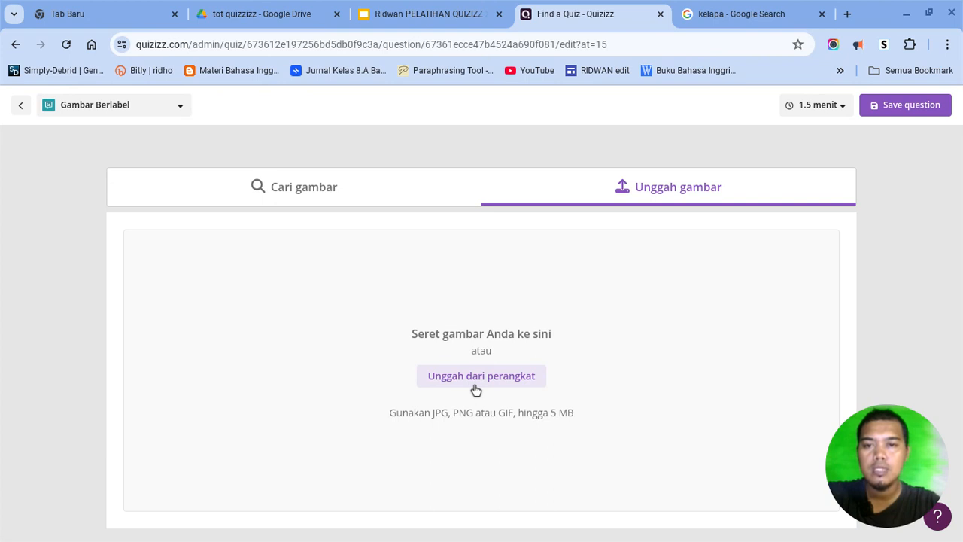
pyautogui.click(475, 388)
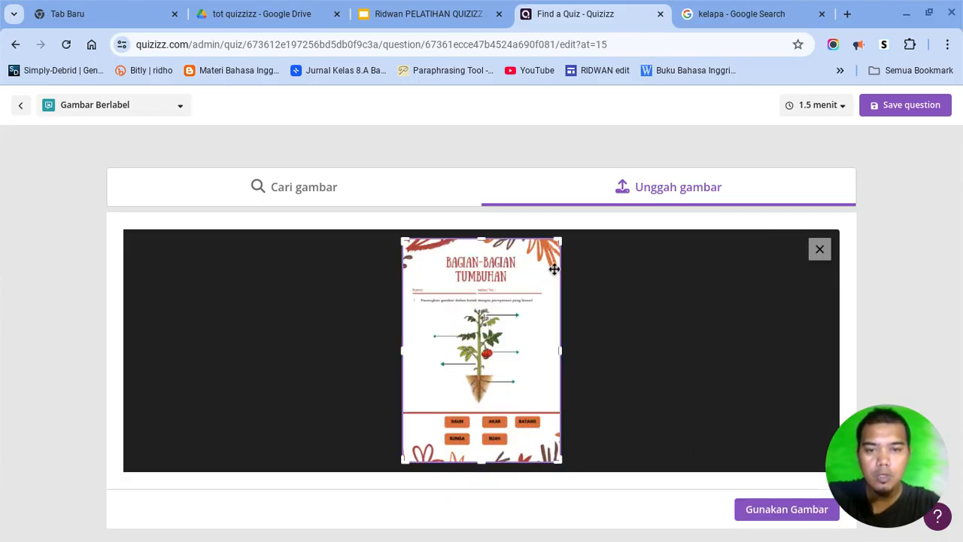
pyautogui.moveTo(556, 240); pyautogui.dragTo(557, 316)
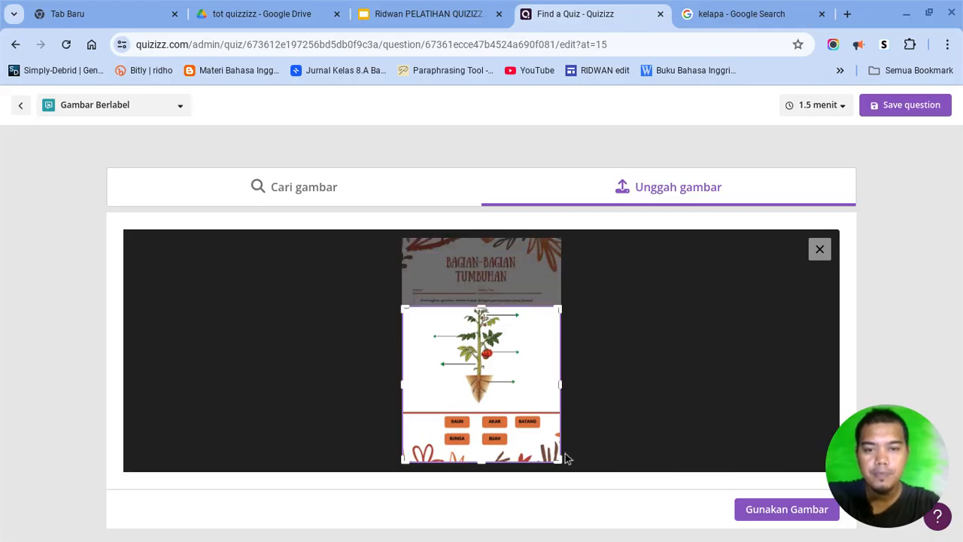
pyautogui.moveTo(561, 459); pyautogui.dragTo(528, 402)
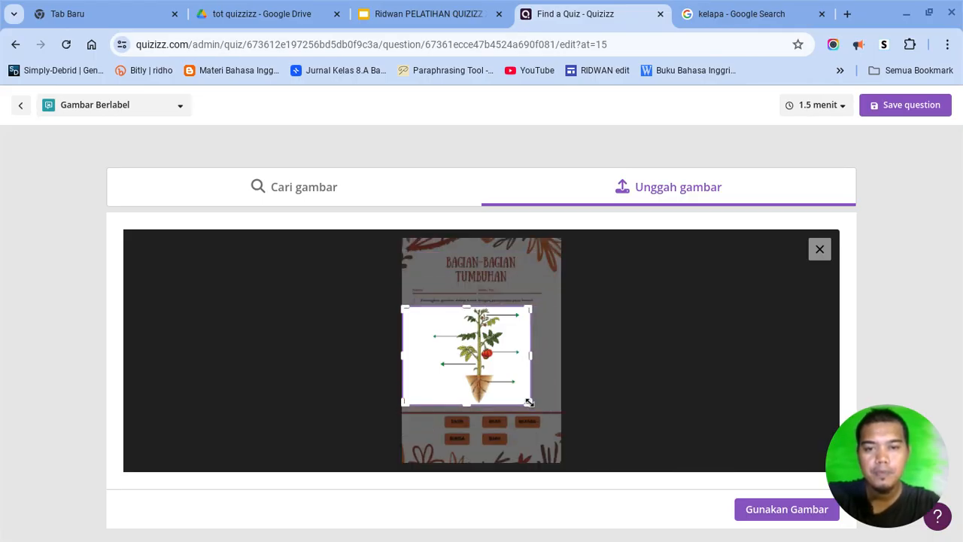
pyautogui.moveTo(402, 356); pyautogui.dragTo(425, 356)
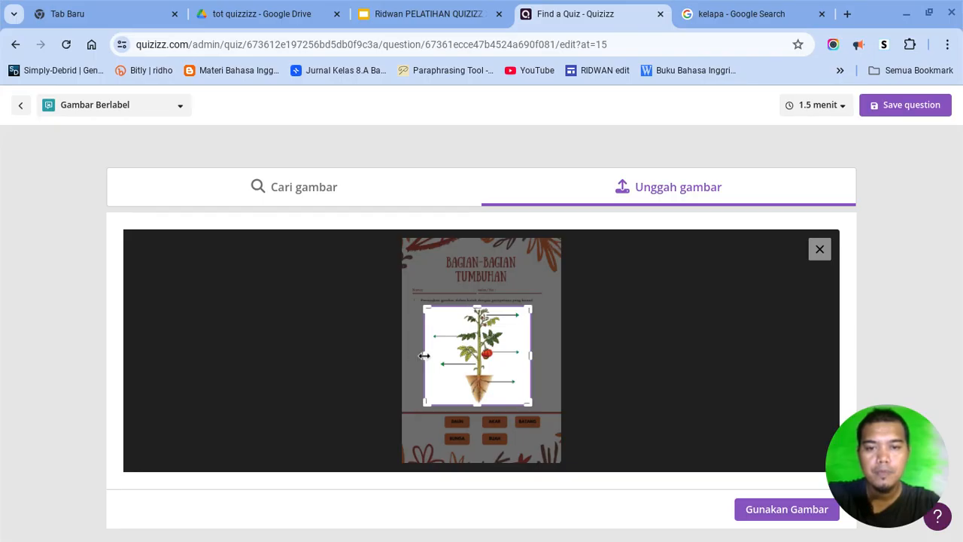
pyautogui.click(780, 514)
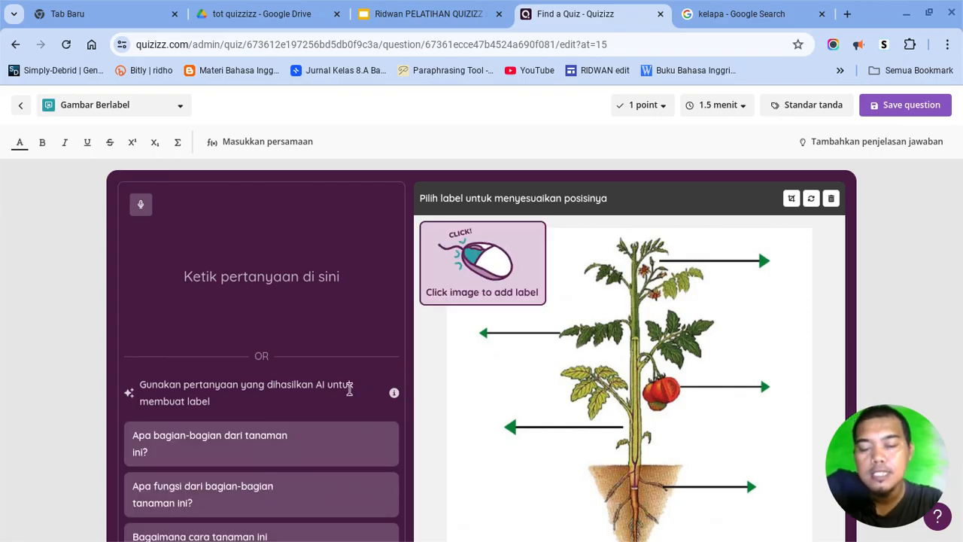
# Step: Preview the AI-suggested questions and apply "Bagaimana cara tanaman ini berkembang biak?" with its generated labels
pyautogui.scroll(-1, 349, 389)
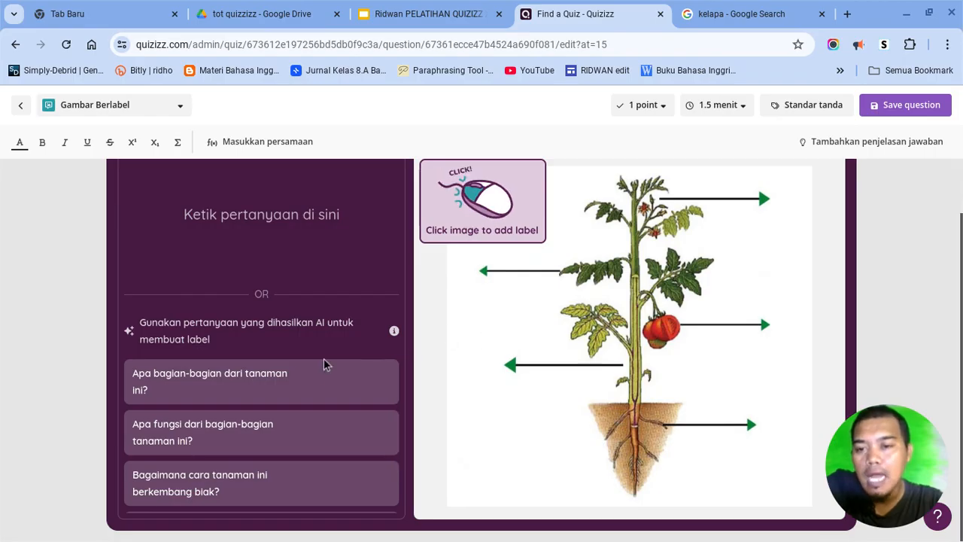
pyautogui.moveTo(248, 387)
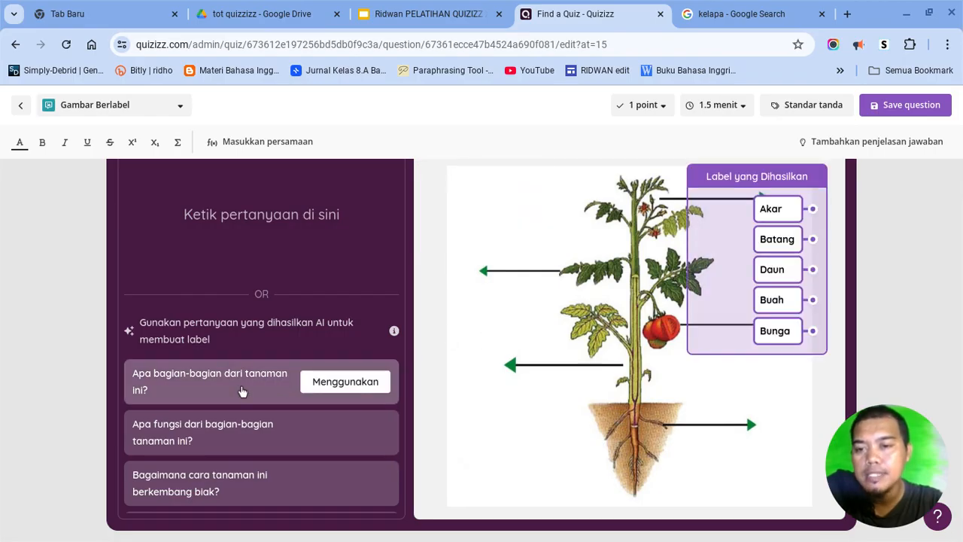
pyautogui.moveTo(218, 432)
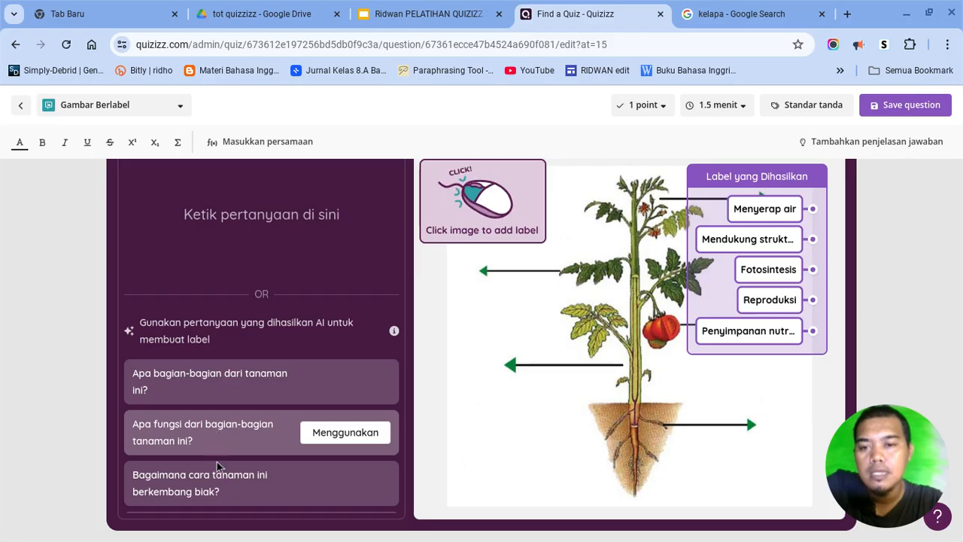
pyautogui.moveTo(353, 485)
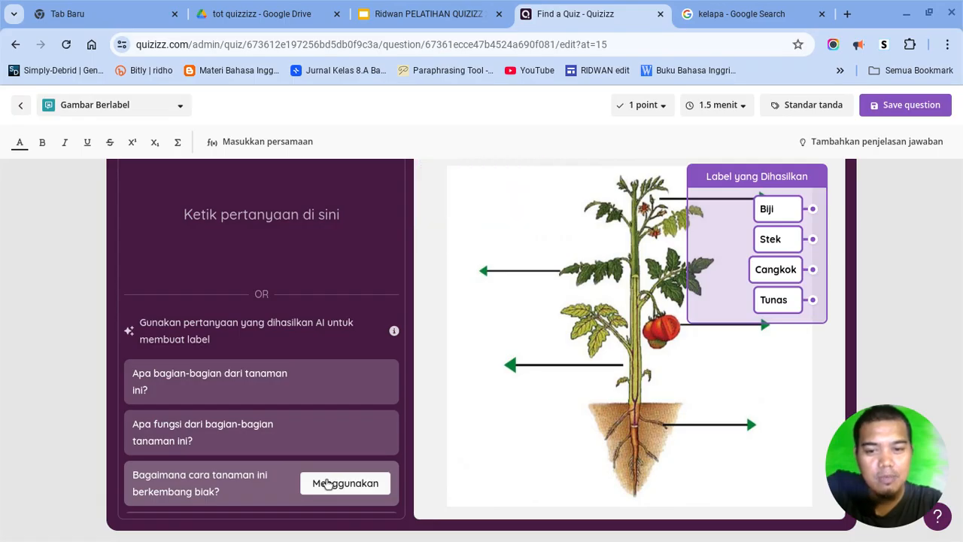
pyautogui.click(328, 482)
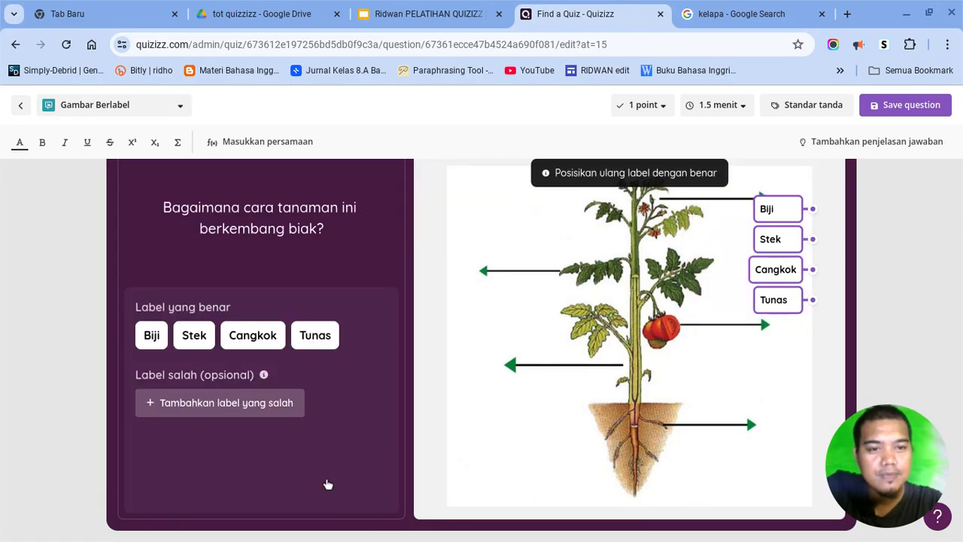
# Step: Move the Tunas label to the stem's arrowhead and the Cangkok label to the leaf's arrowhead
pyautogui.click(771, 302)
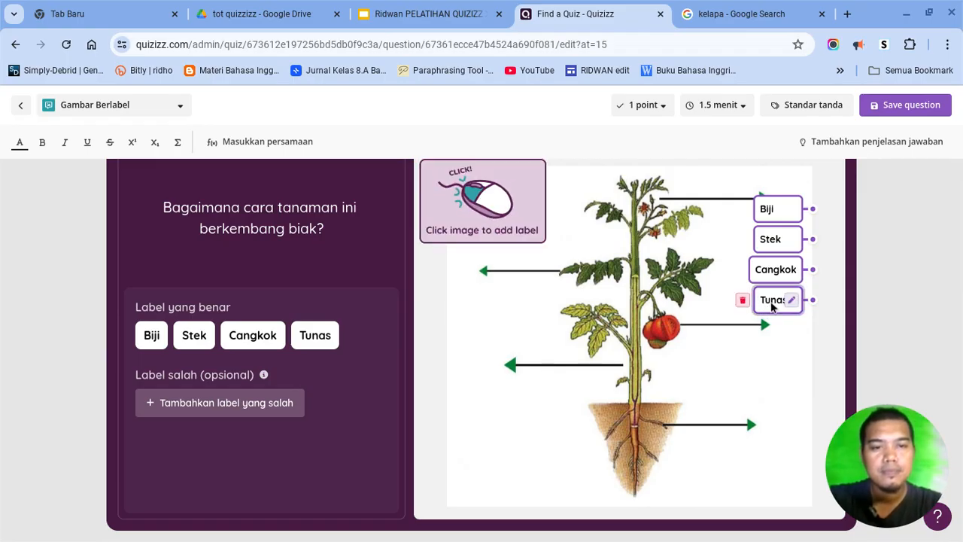
pyautogui.moveTo(771, 306); pyautogui.dragTo(485, 370)
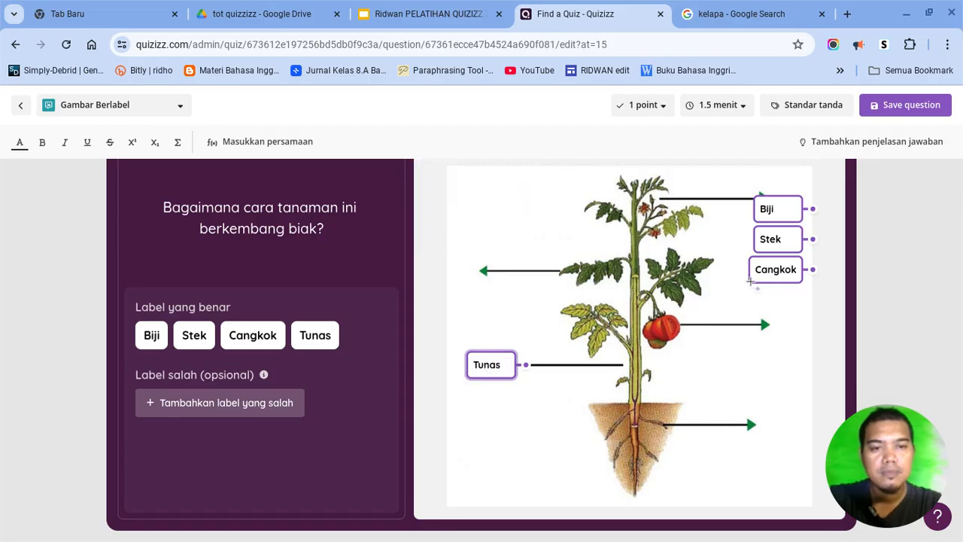
pyautogui.moveTo(766, 284); pyautogui.dragTo(482, 285)
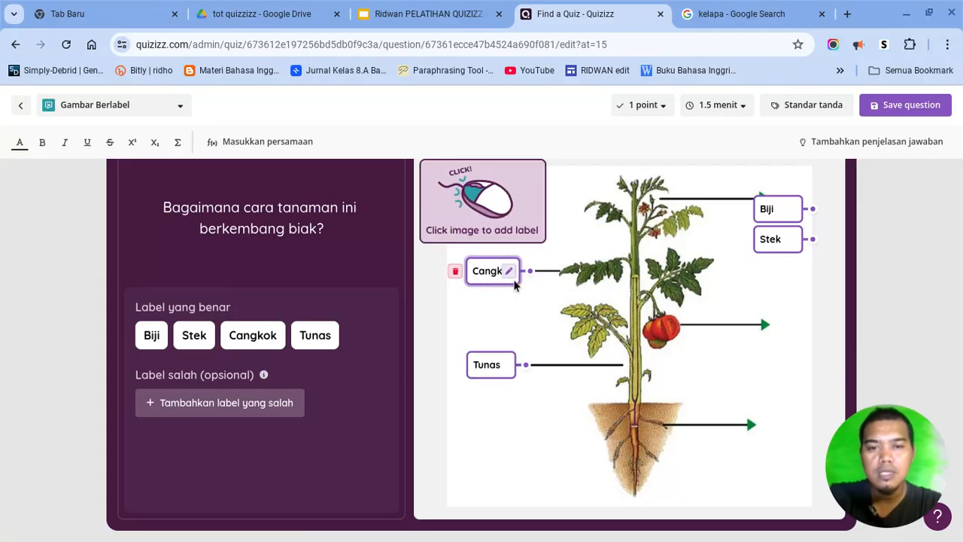
# Step: Delete the generated labels Cangkok, Tunas, Biji and Stek from the plant image
pyautogui.click(455, 270)
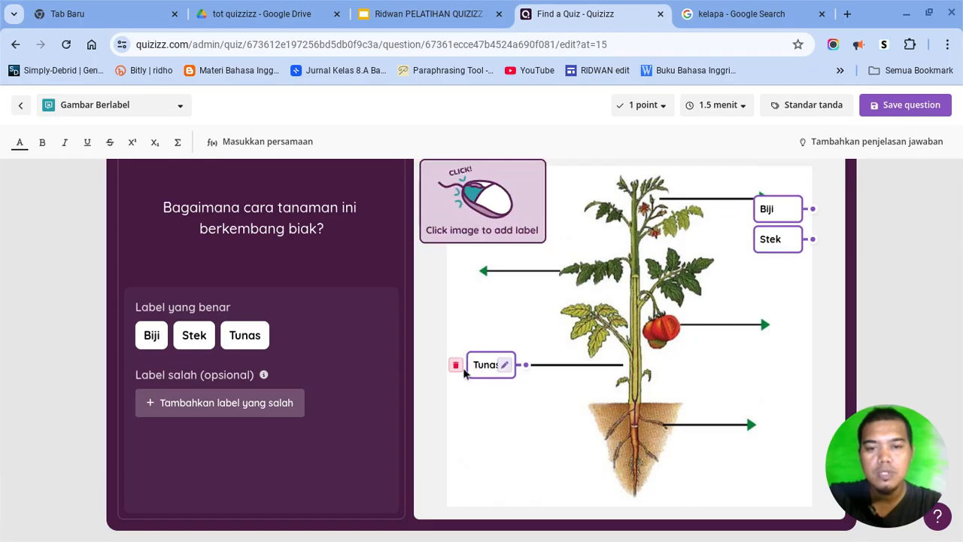
pyautogui.click(455, 365)
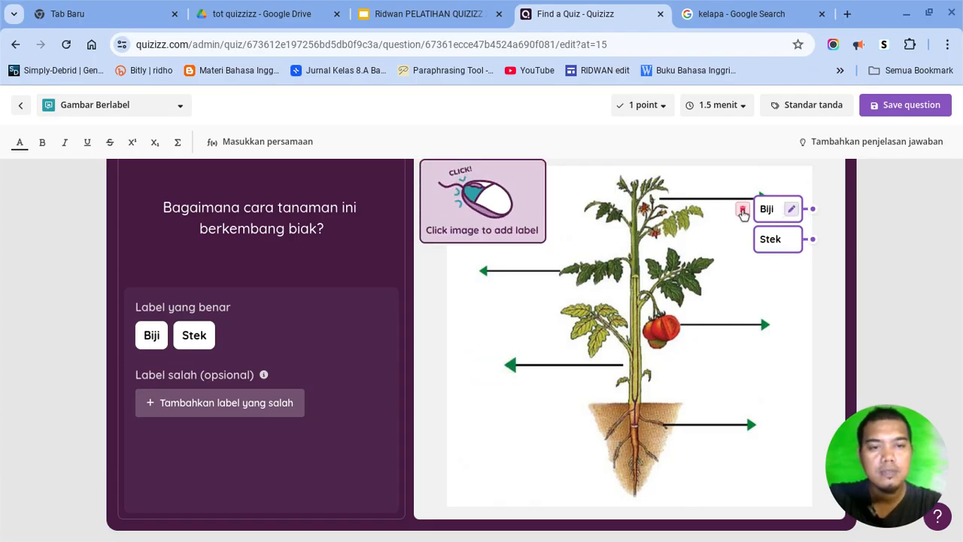
pyautogui.click(742, 211)
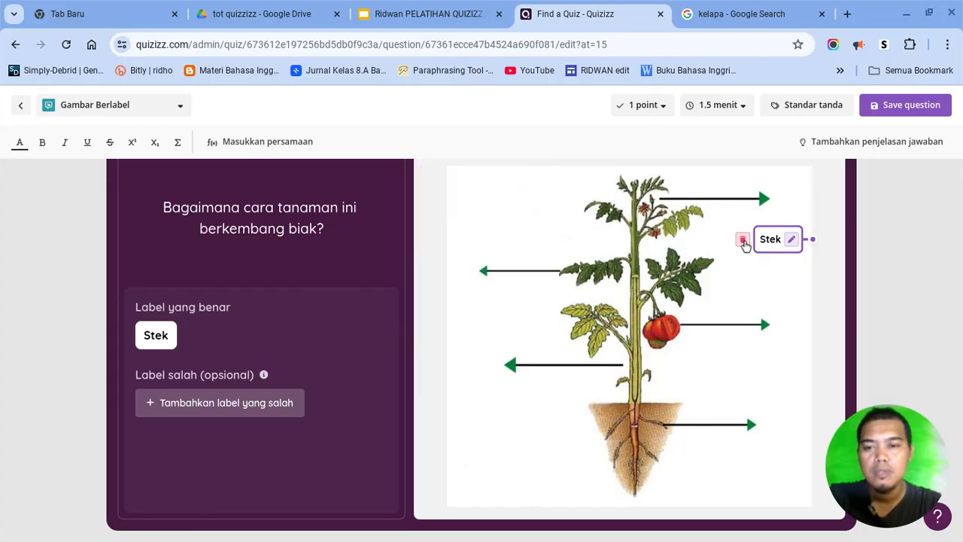
pyautogui.click(743, 240)
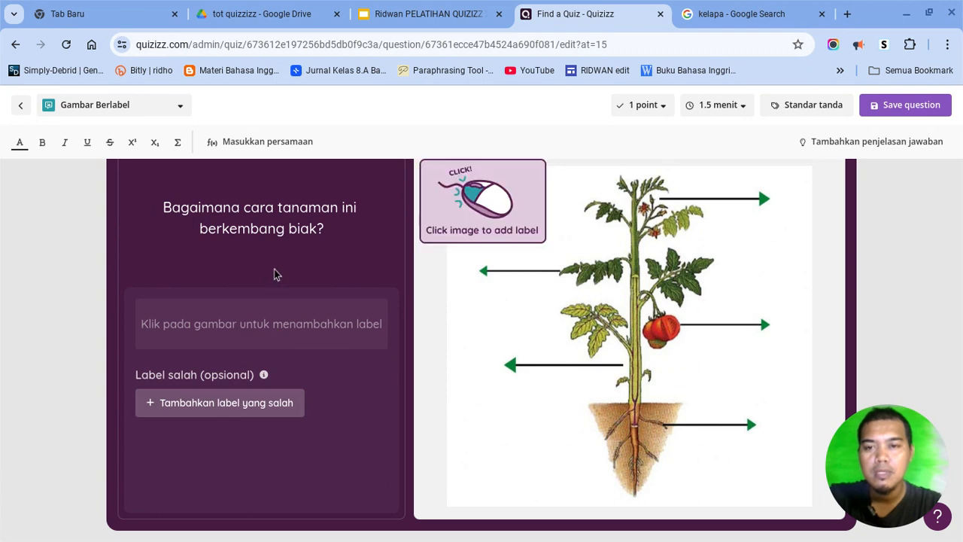
pyautogui.click(335, 237)
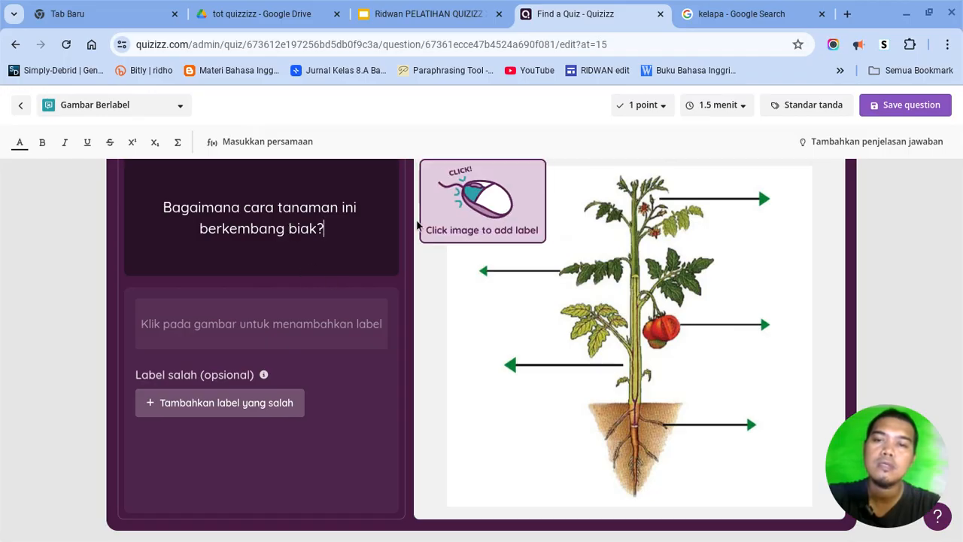
# Step: Add a label reading "Daun" on the arrow that points away from the plant's leaf
pyautogui.click(715, 211)
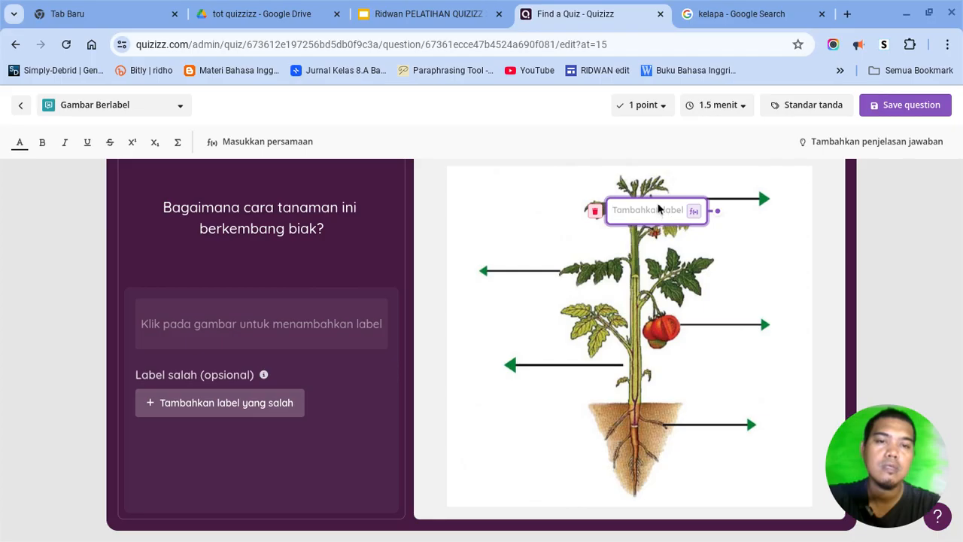
pyautogui.moveTo(659, 209); pyautogui.dragTo(491, 274)
pyautogui.click(490, 278)
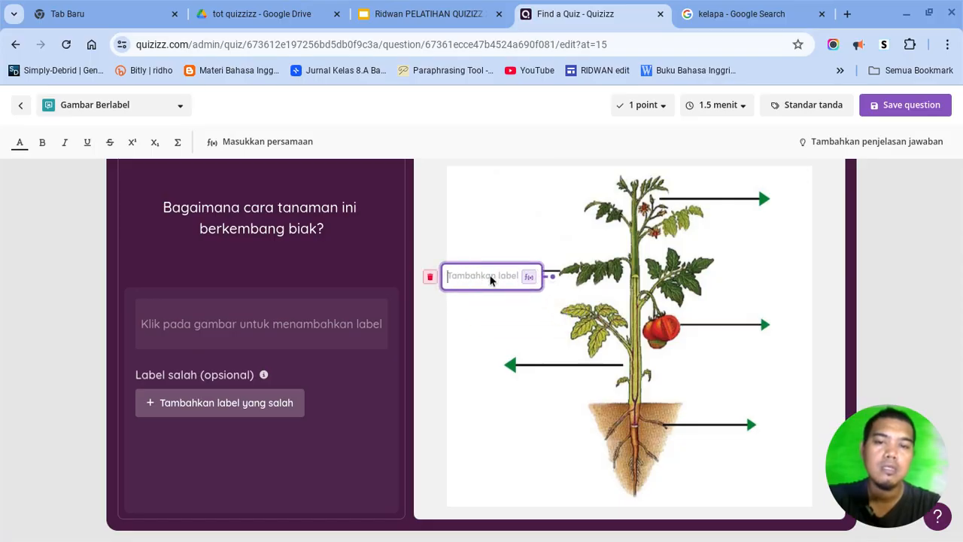
pyautogui.moveTo(489, 272); pyautogui.dragTo(504, 267)
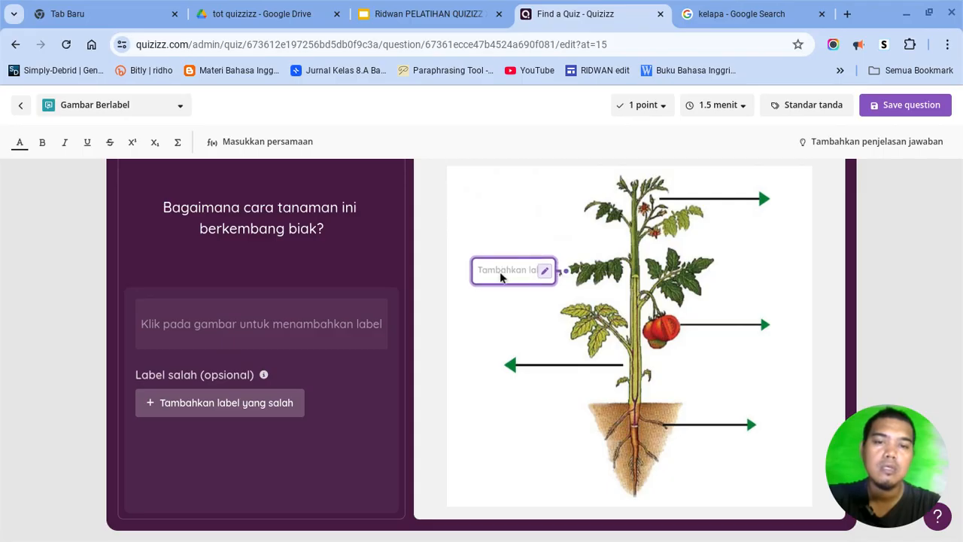
pyautogui.click(500, 277)
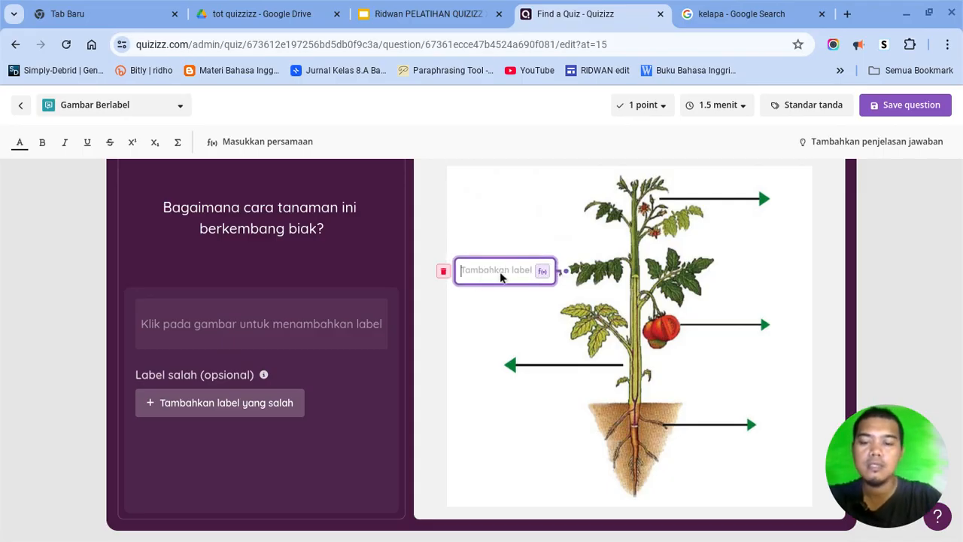
pyautogui.write('Daun')
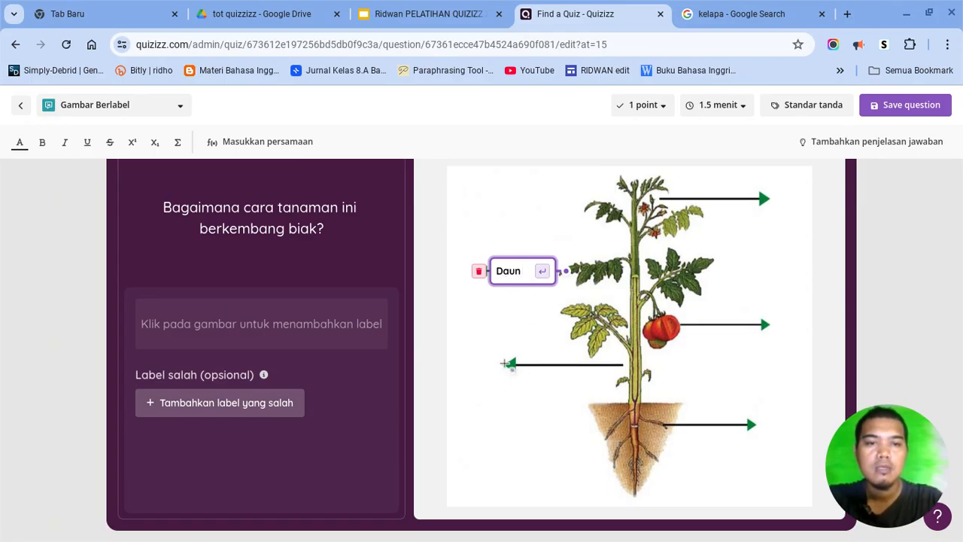
# Step: Add a label reading "Batang" at the head of the arrow coming from the plant's stem
pyautogui.click(505, 363)
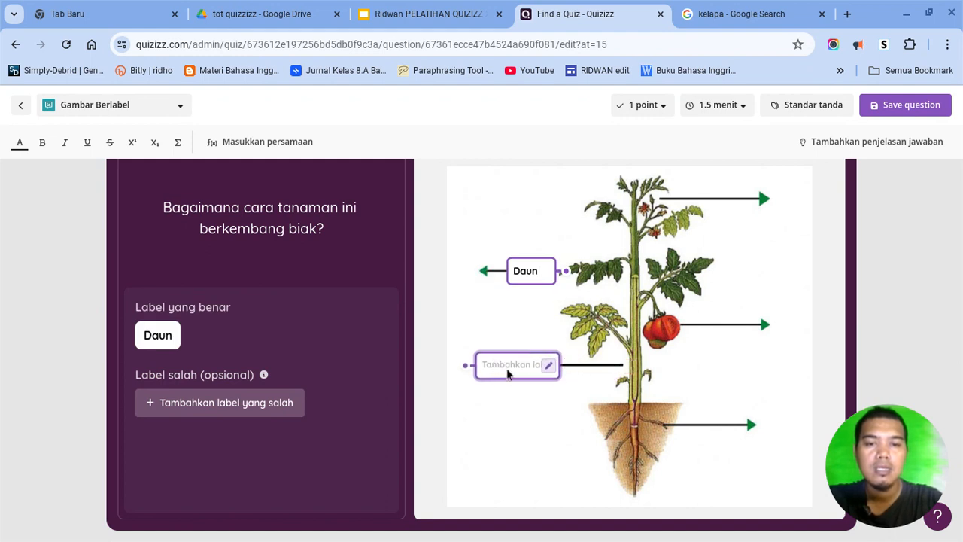
pyautogui.click(507, 374)
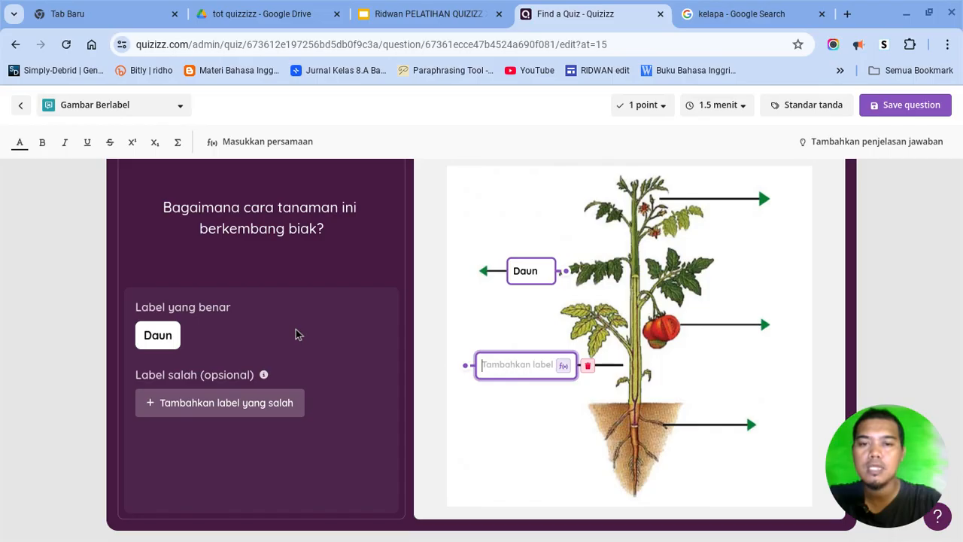
pyautogui.write('Batang')
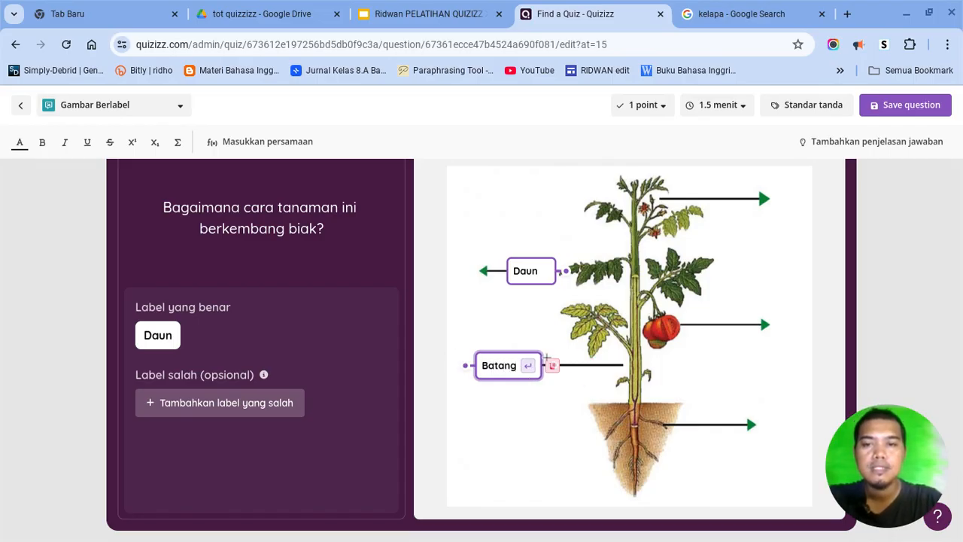
# Step: Replace the question text with "Tulislah nama bagian tumbuhan yang terdapat ana"
pyautogui.click(343, 236)
pyautogui.moveTo(343, 236); pyautogui.dragTo(161, 210)
pyautogui.write('Tulis')
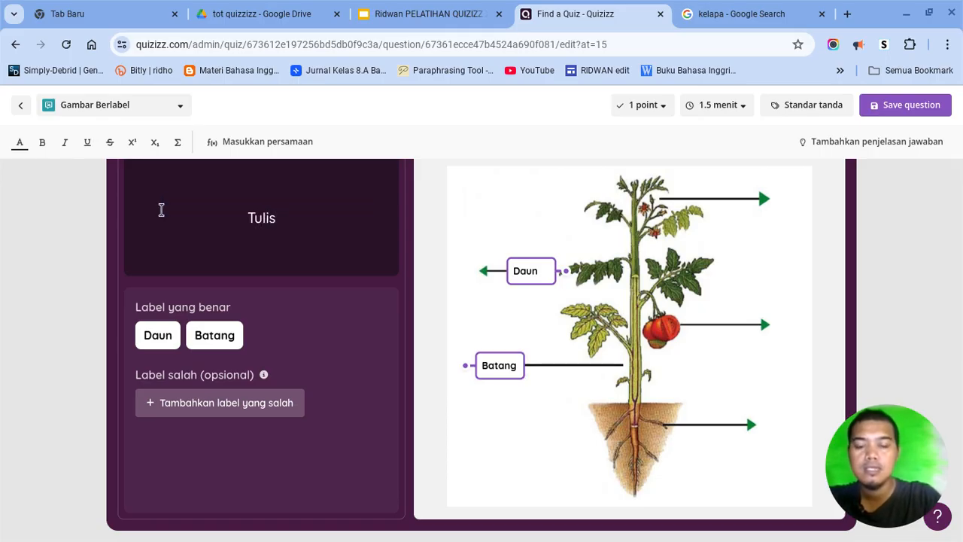
pyautogui.write('lah ')
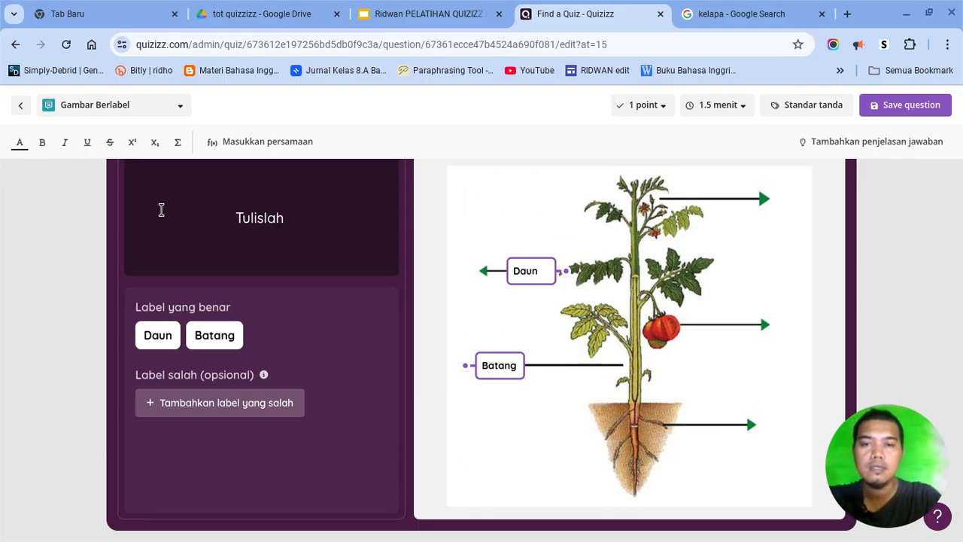
pyautogui.write('na')
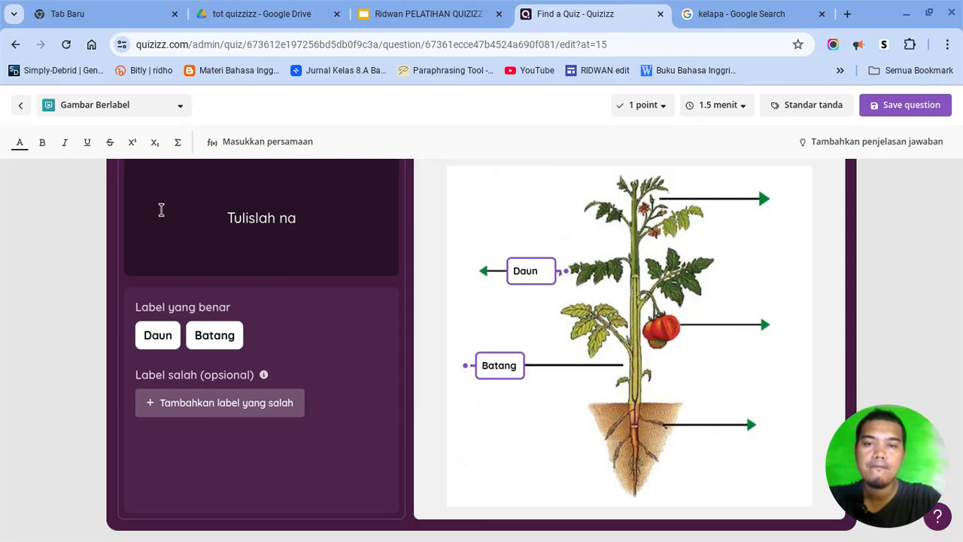
pyautogui.write('ma')
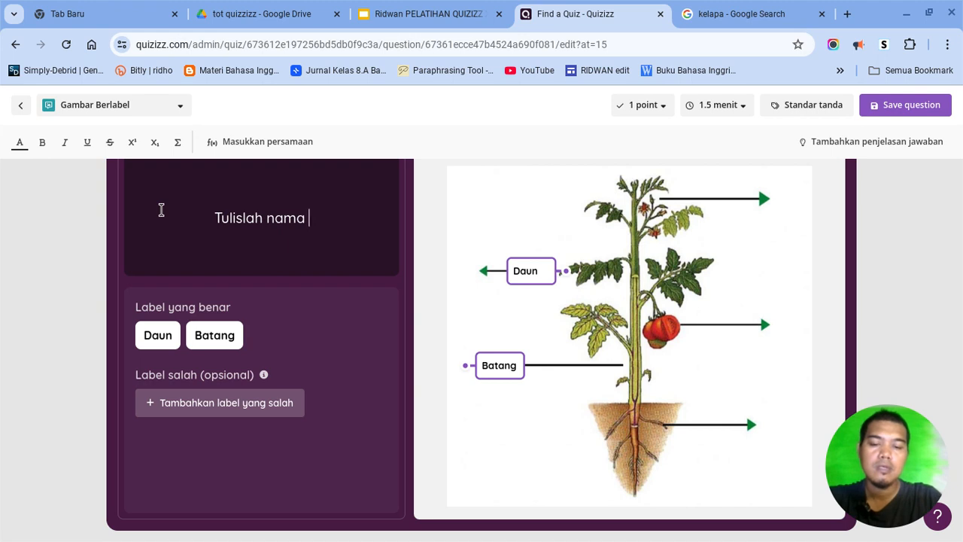
pyautogui.write('bagian ')
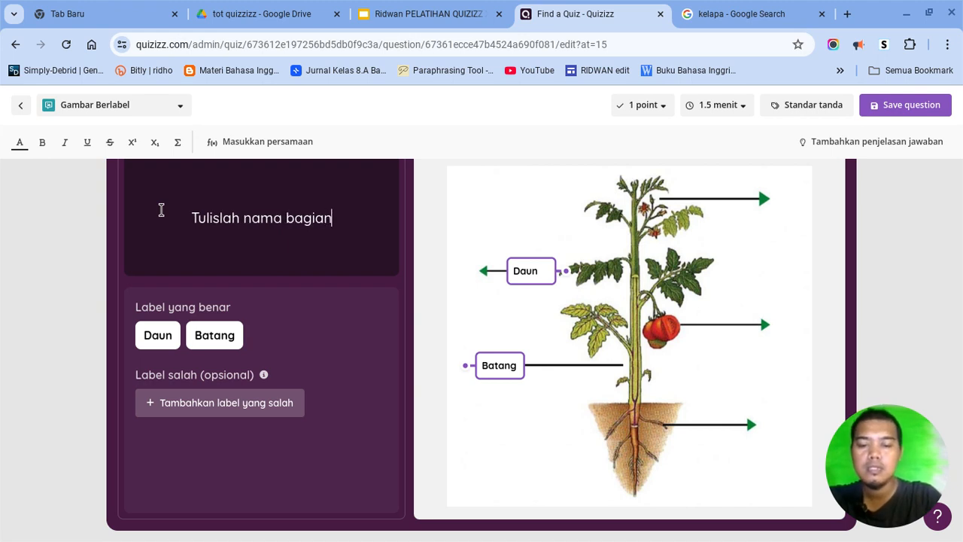
pyautogui.write('tumbuhan')
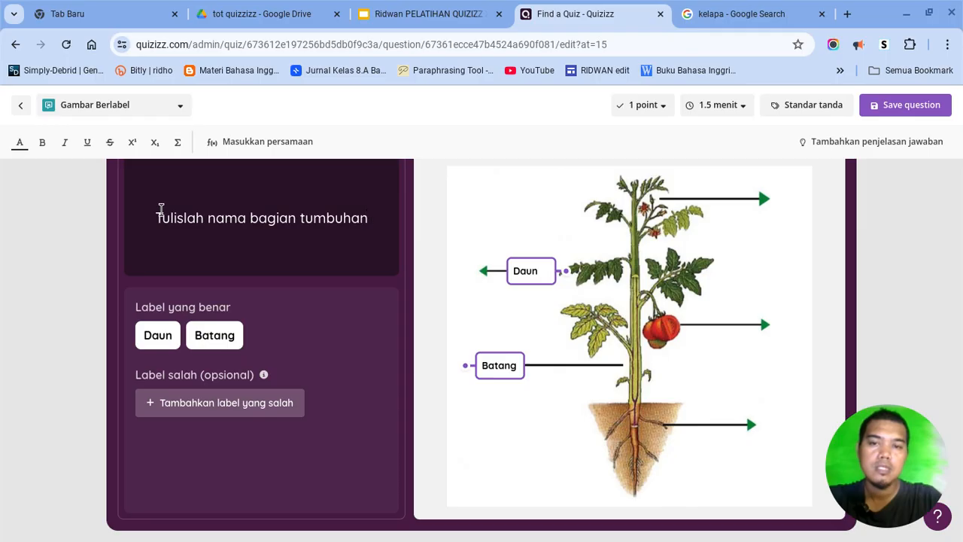
pyautogui.write('yan')
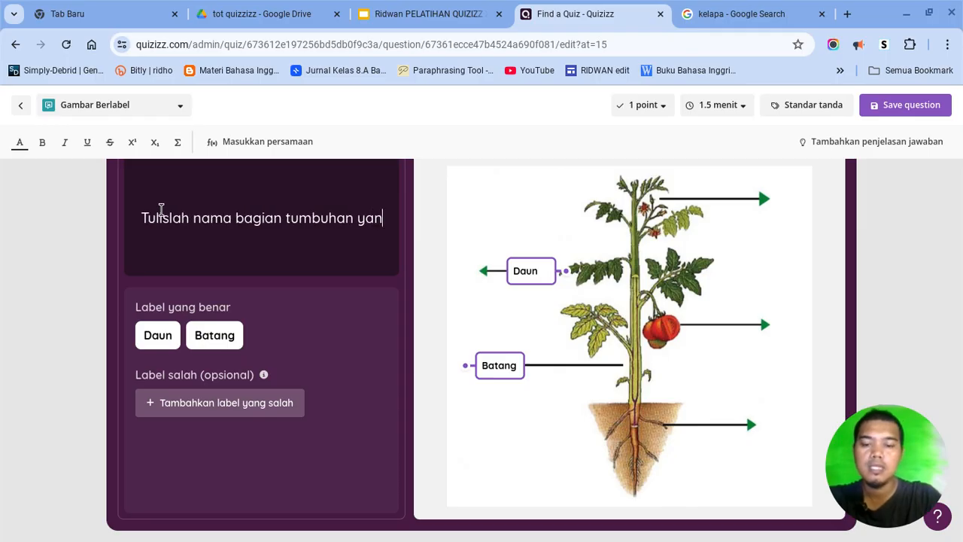
pyautogui.write('g terdap')
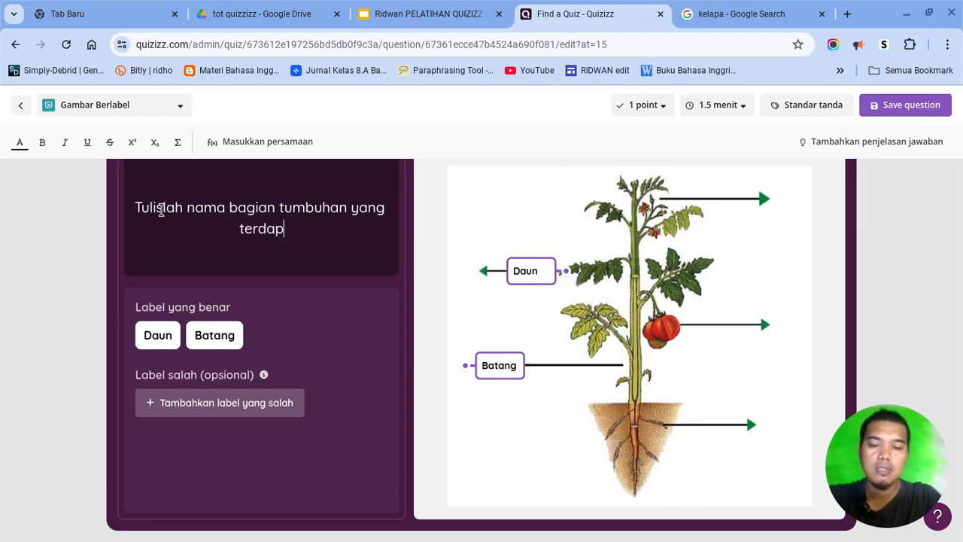
pyautogui.write('at anak')
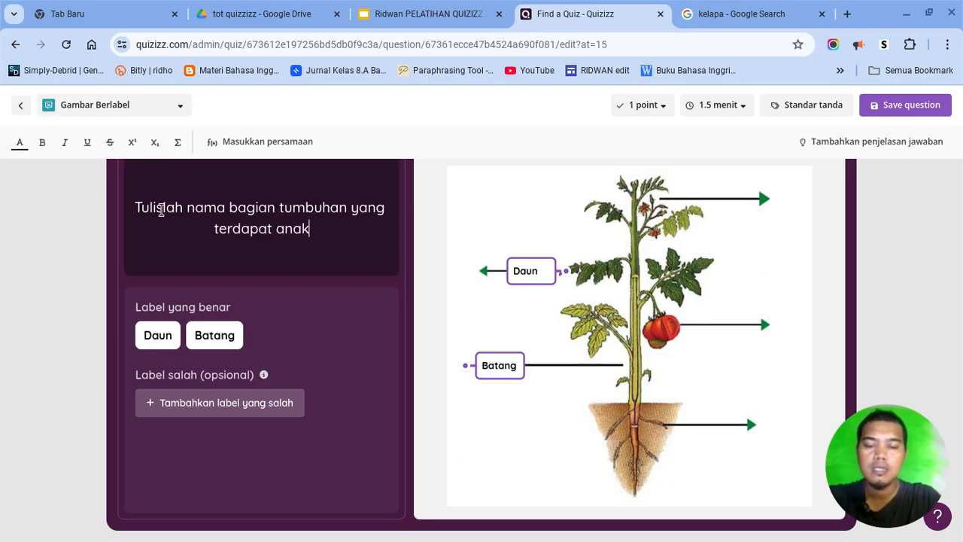
pyautogui.press('BackSpace')
pyautogui.press('BackSpace')
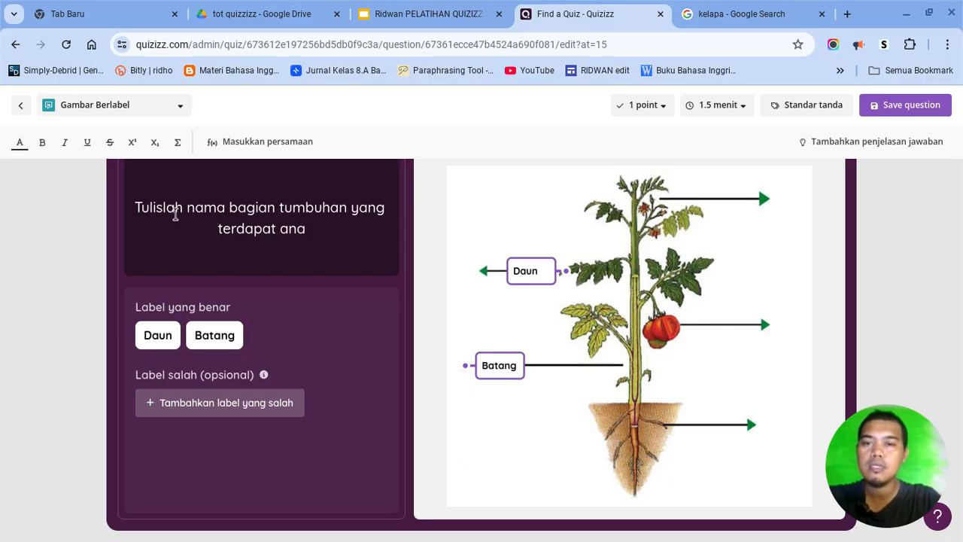
# Step: Change "terdapat" to "ditunjukkan" in the question and complete its ending as "anak panah"
pyautogui.click(275, 229)
pyautogui.moveTo(274, 229); pyautogui.dragTo(213, 231)
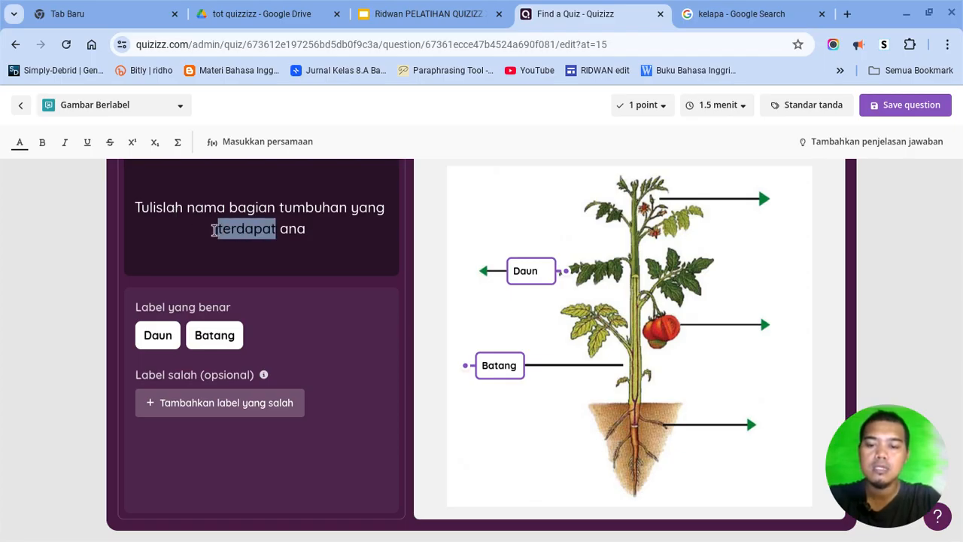
pyautogui.write('ditunjukkan')
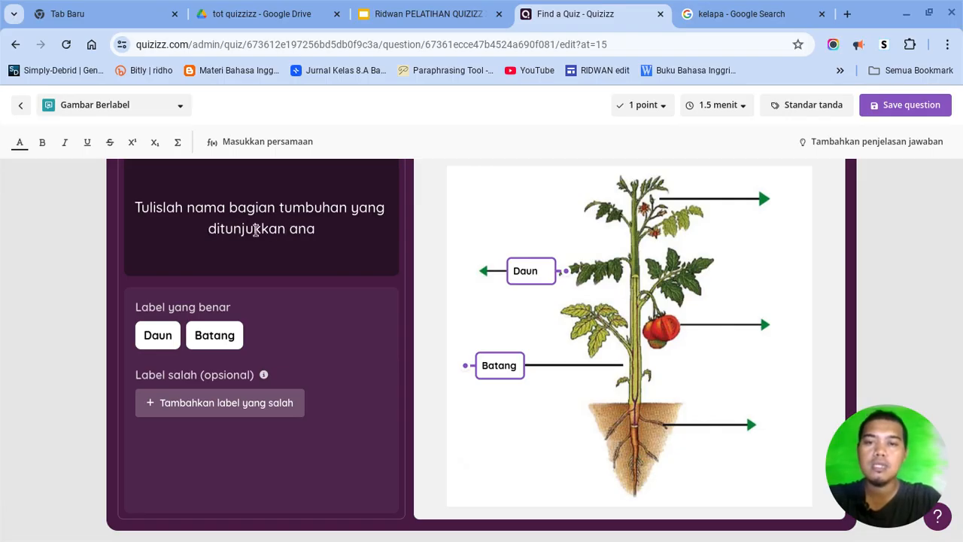
pyautogui.click(317, 229)
pyautogui.write('k panah')
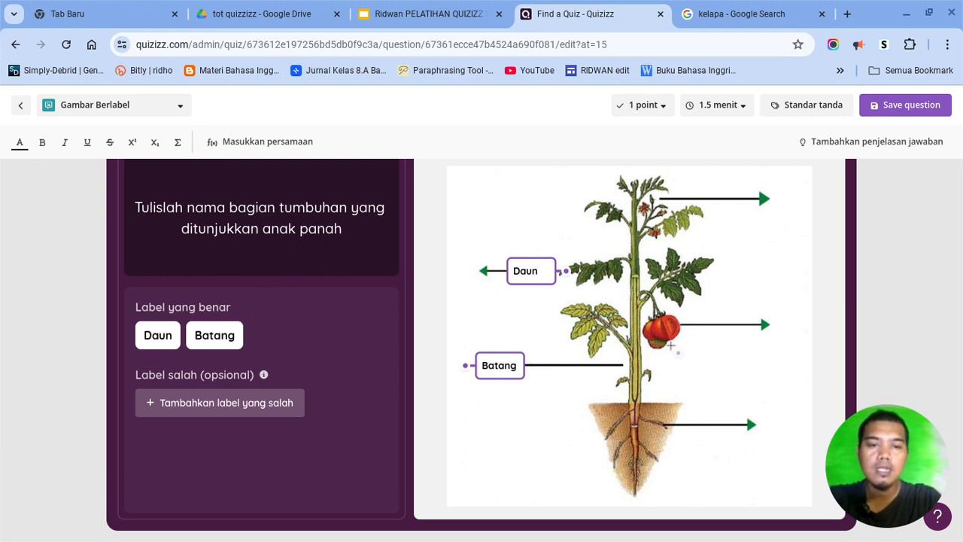
# Step: Add a label reading "buah" at the fruit's arrow and one reading "bunga" at the flower's arrow
pyautogui.click(765, 324)
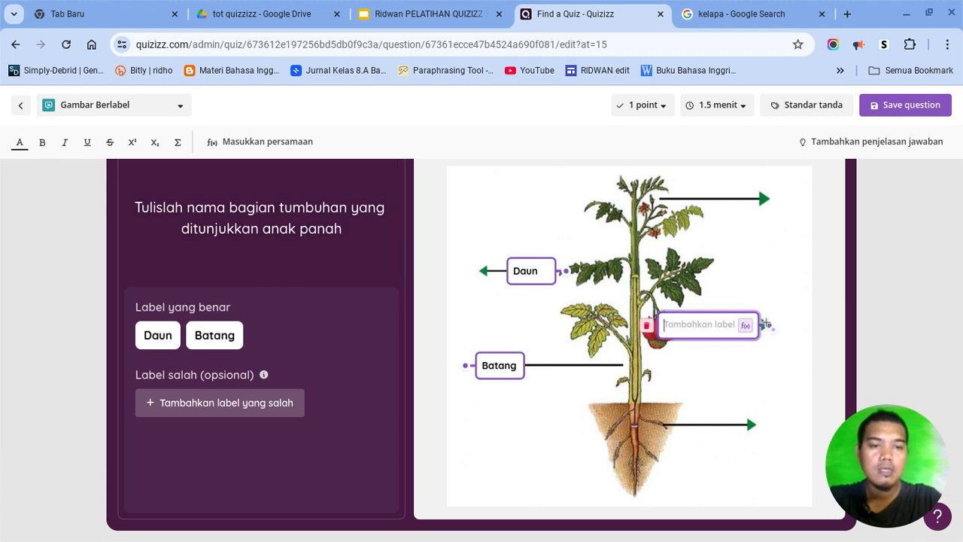
pyautogui.write('buah')
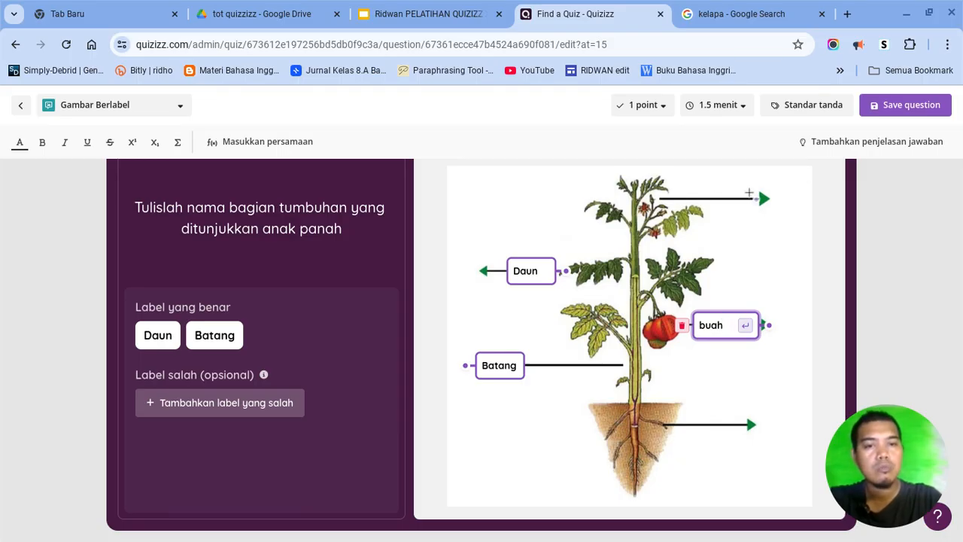
pyautogui.click(748, 193)
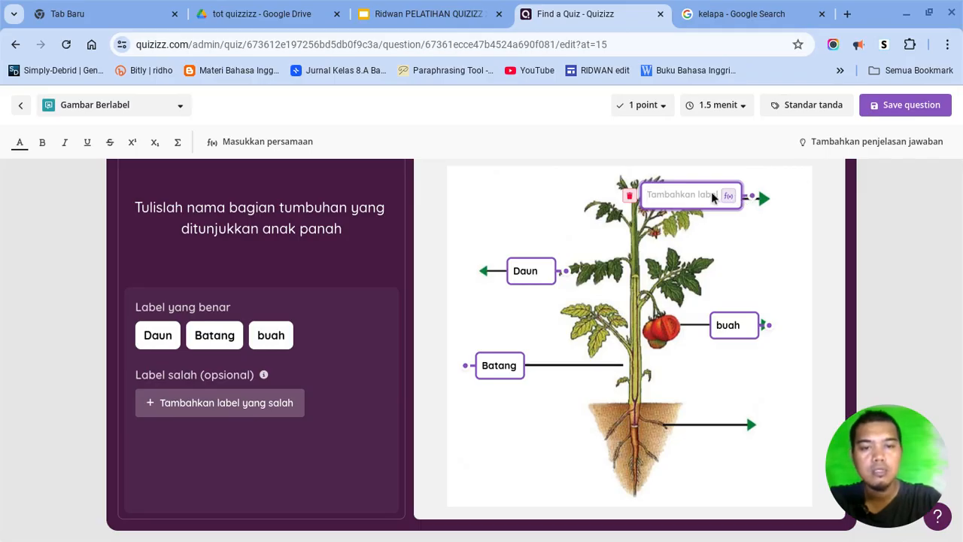
pyautogui.write('bunga')
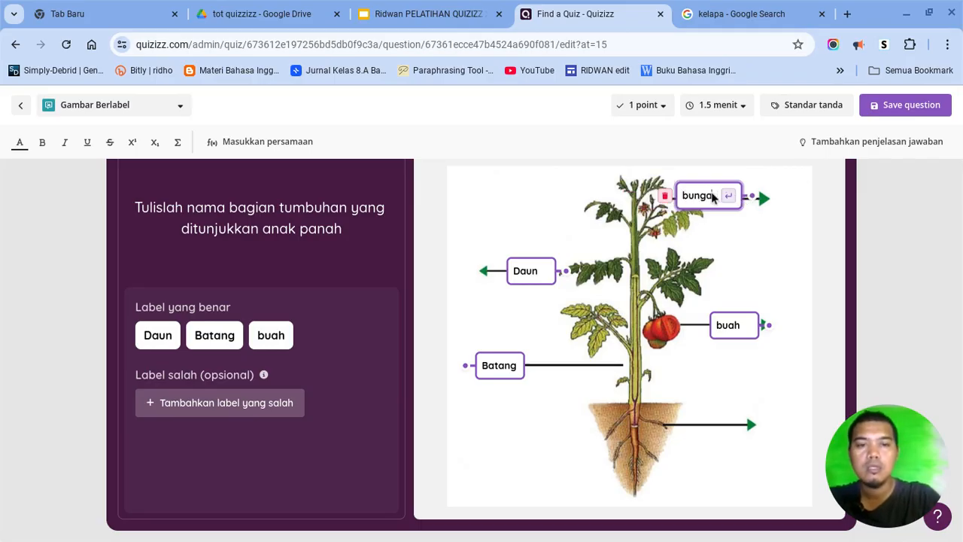
# Step: Add a label reading "akar" on the root's arrow and set the question's score to 4 points
pyautogui.click(731, 422)
pyautogui.write('akar')
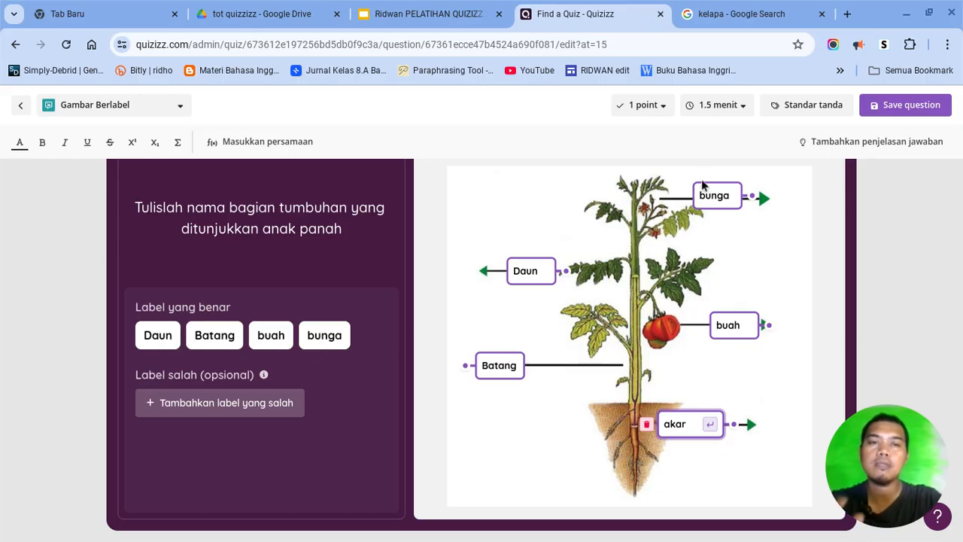
pyautogui.click(661, 115)
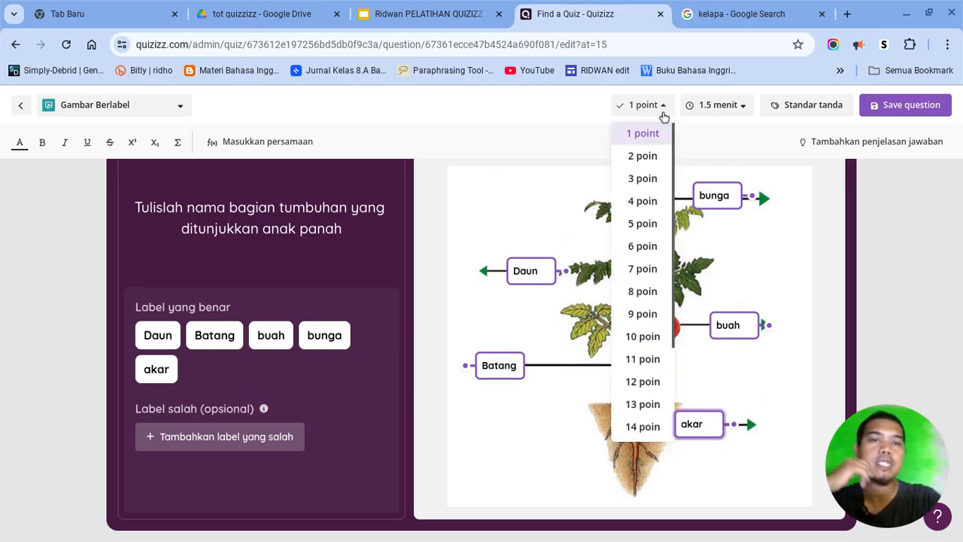
pyautogui.click(641, 201)
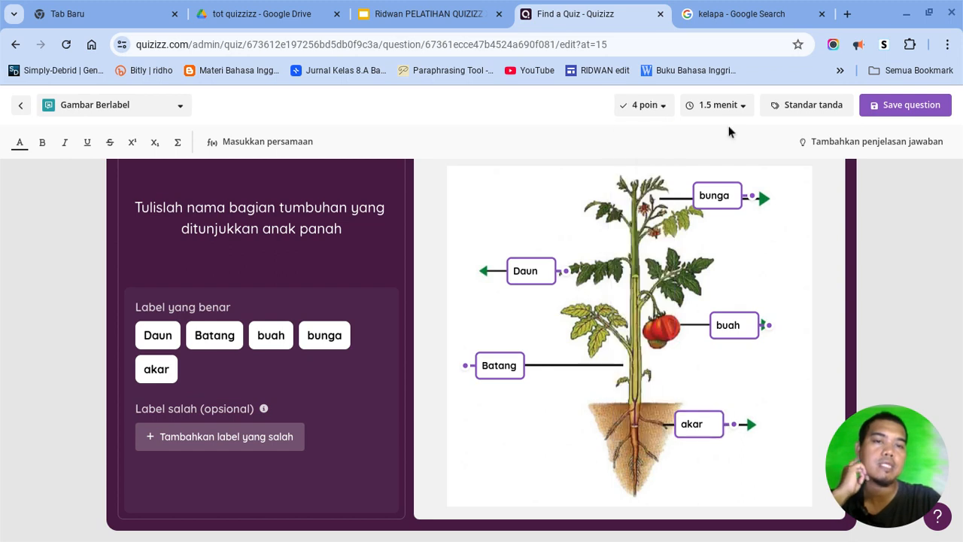
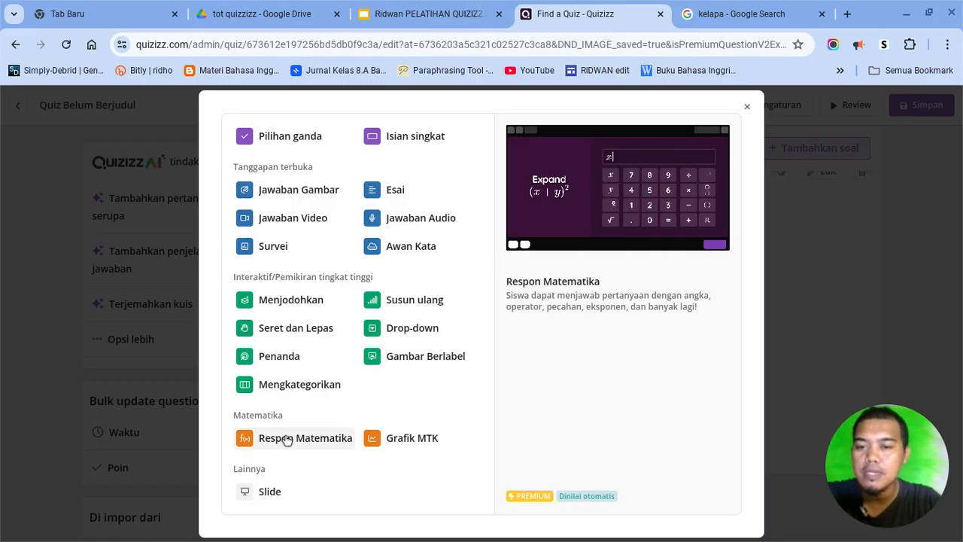
# Step: Add a new question of the type Respon Matematika to the quiz
pyautogui.click(319, 438)
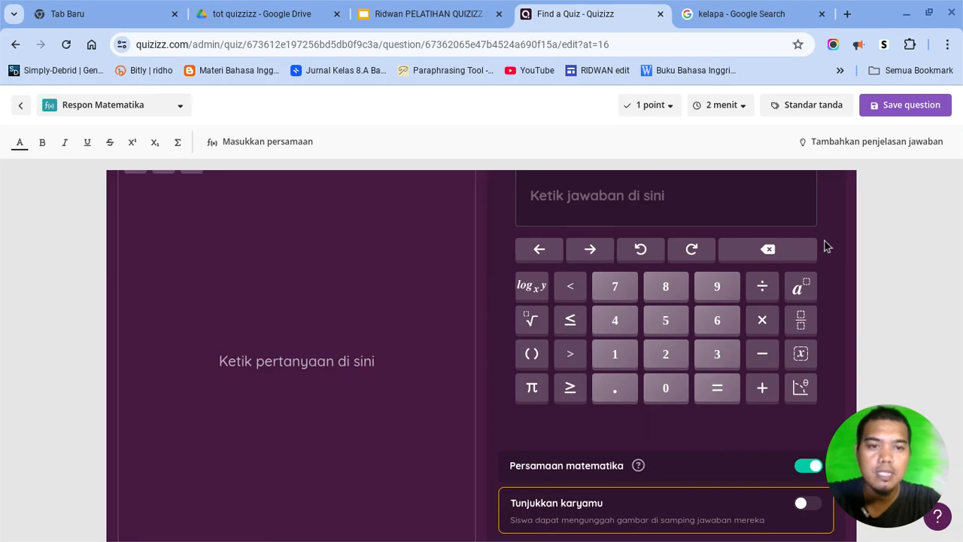
pyautogui.scroll(1, 898, 261)
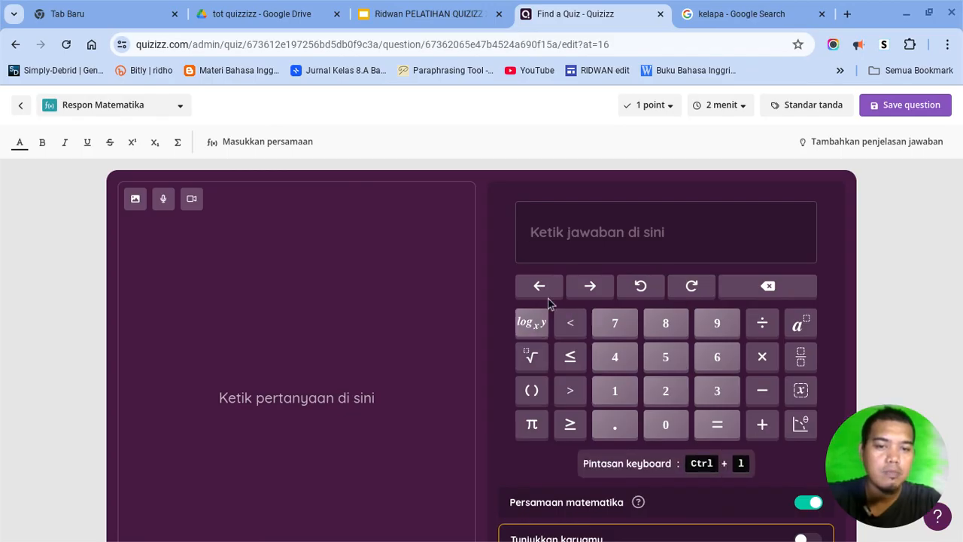
pyautogui.click(720, 226)
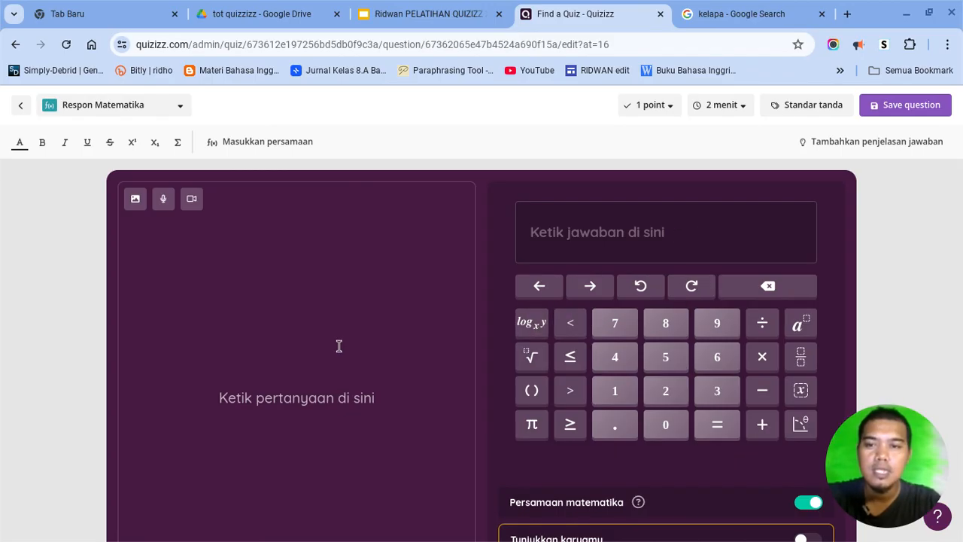
# Step: Try to insert the equation 1/4 + 1/4 = into the question with the equation editor, using stacked fractions
pyautogui.click(259, 143)
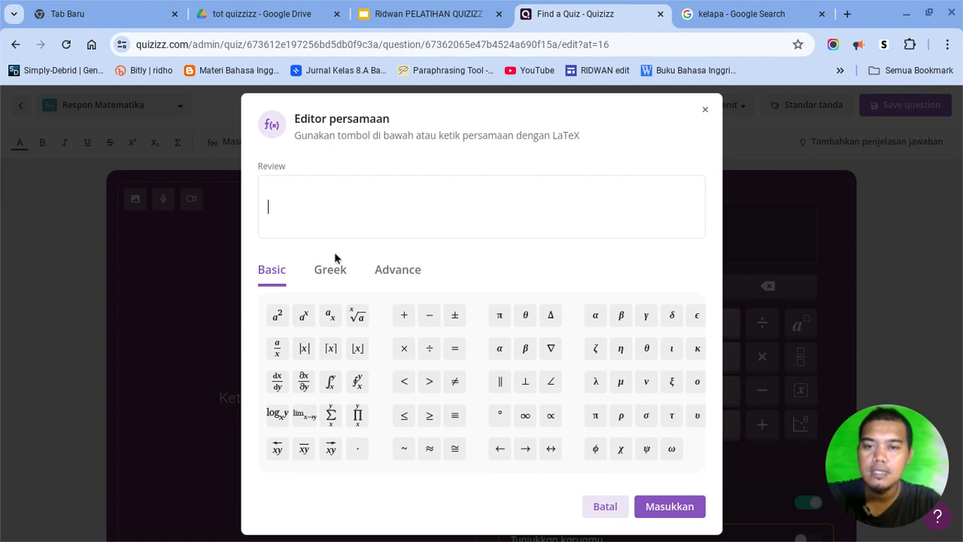
pyautogui.click(277, 350)
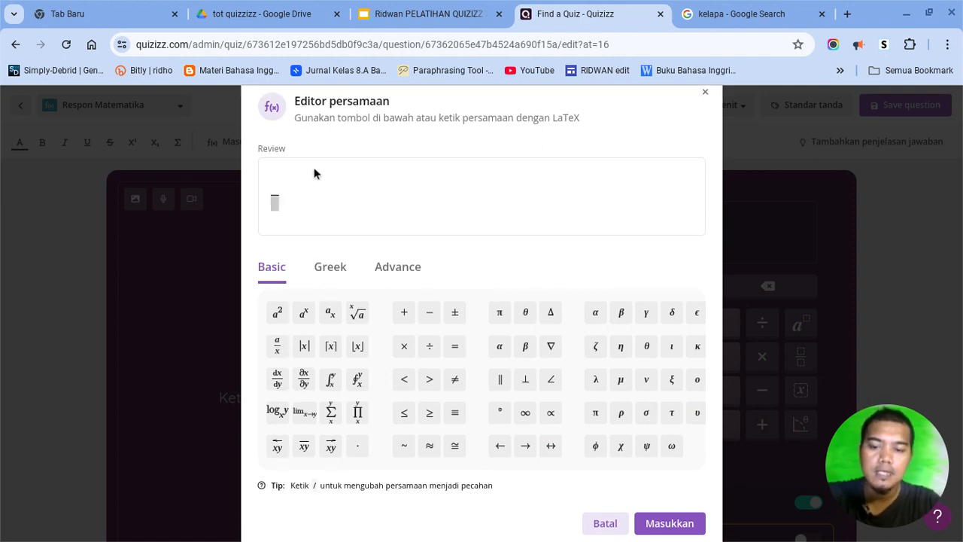
pyautogui.write('1')
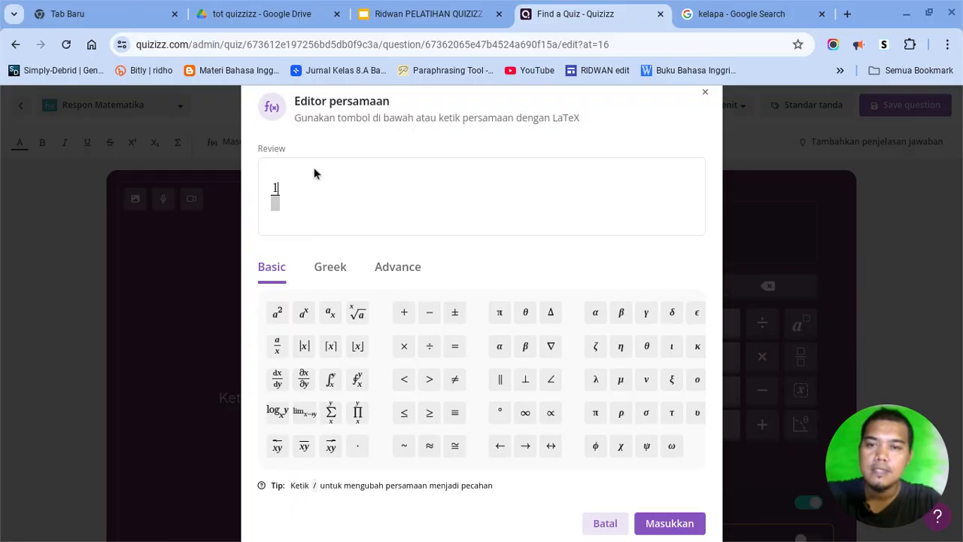
pyautogui.click(272, 203)
pyautogui.write('4')
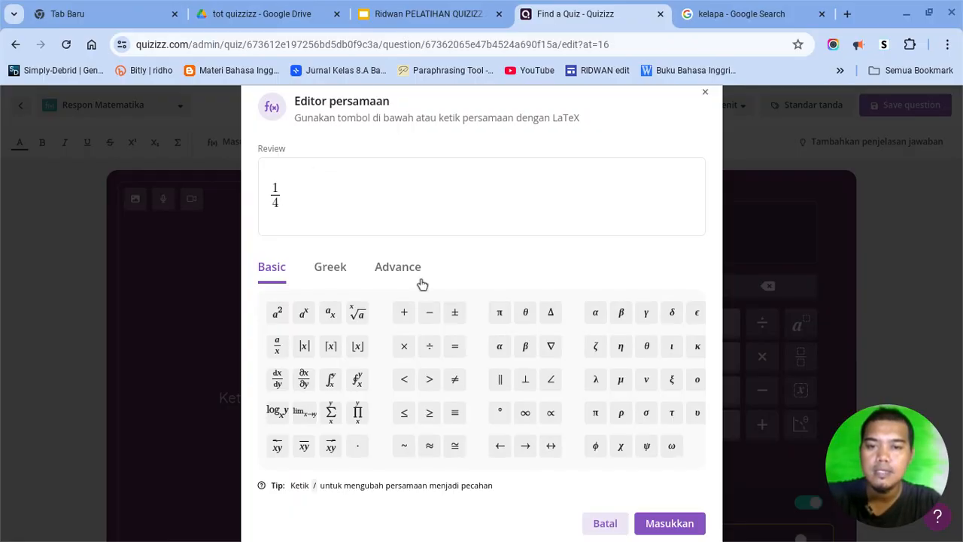
pyautogui.click(404, 317)
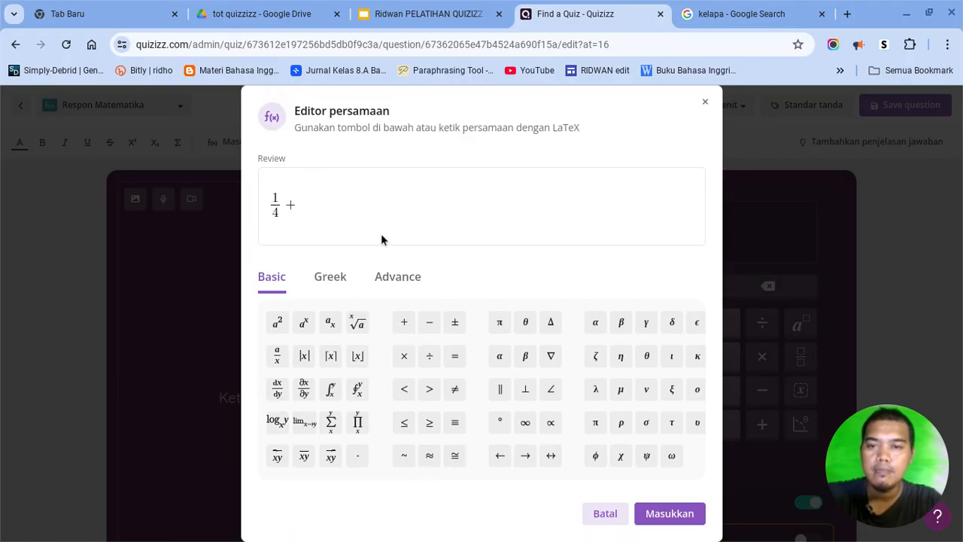
pyautogui.click(276, 357)
pyautogui.write('1/')
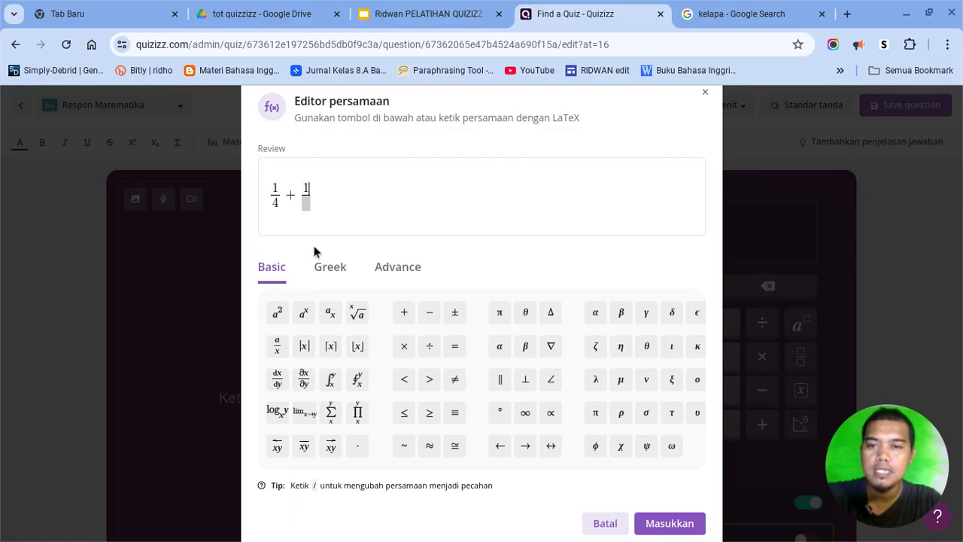
pyautogui.click(306, 204)
pyautogui.write('4')
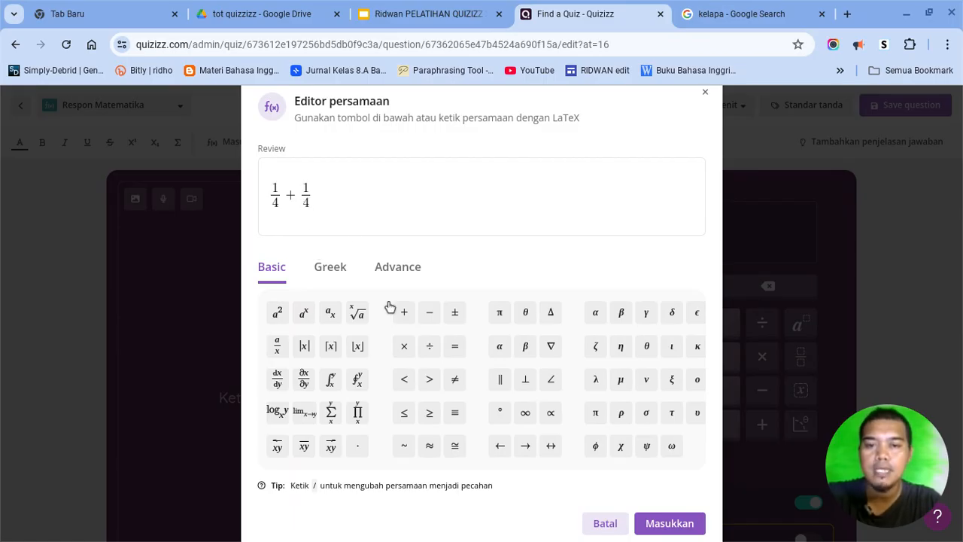
pyautogui.click(453, 345)
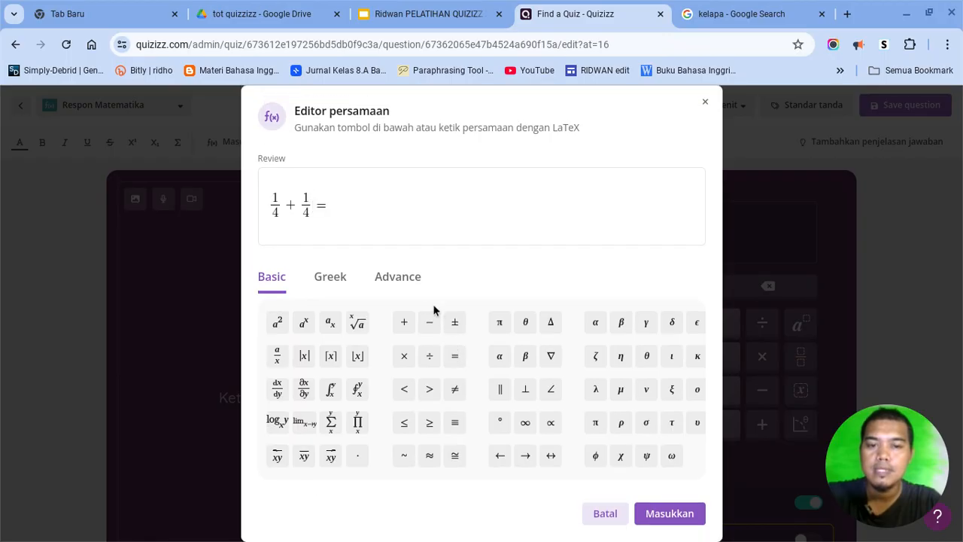
pyautogui.click(669, 513)
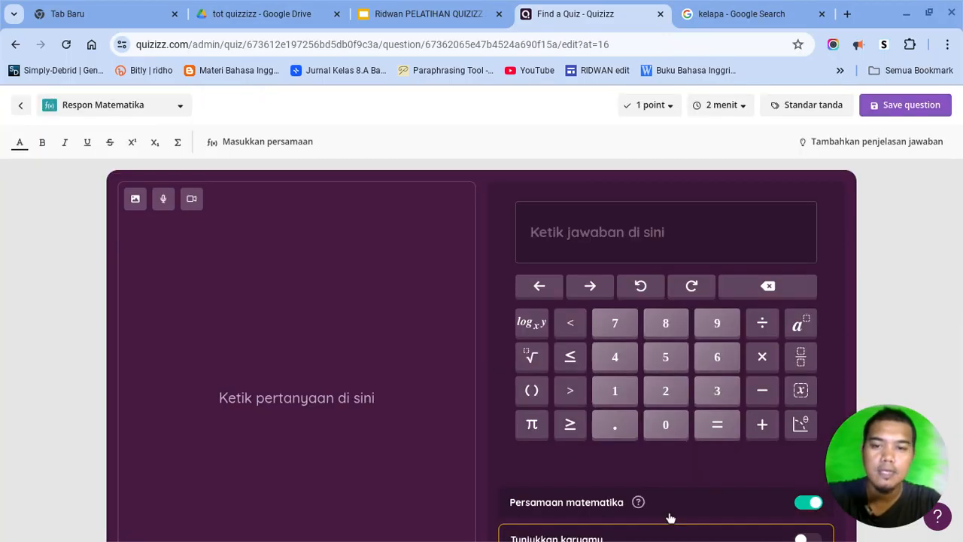
# Step: Start an equation for the math-response question's text and enter the stacked fraction 1/4
pyautogui.click(337, 396)
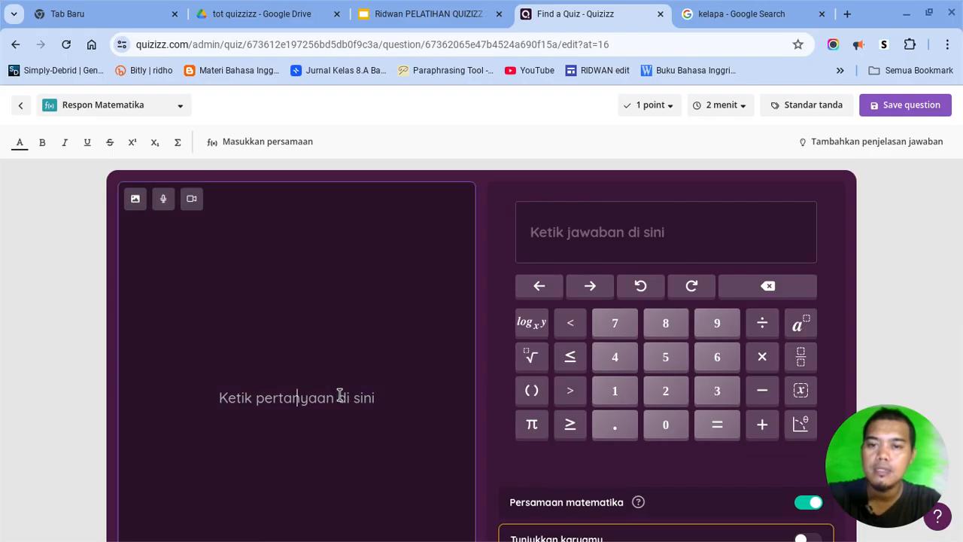
pyautogui.scroll(-1, 374, 381)
pyautogui.scroll(1, 373, 381)
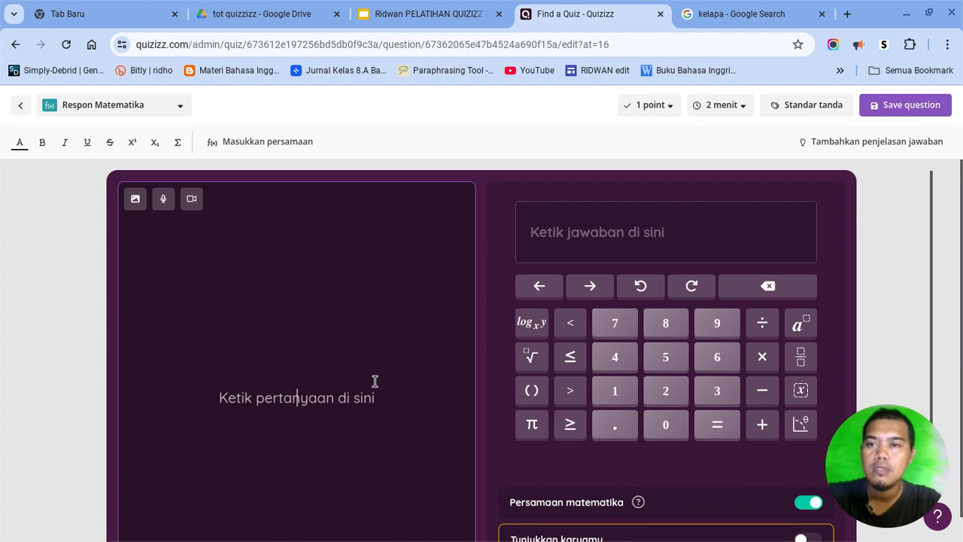
pyautogui.click(293, 145)
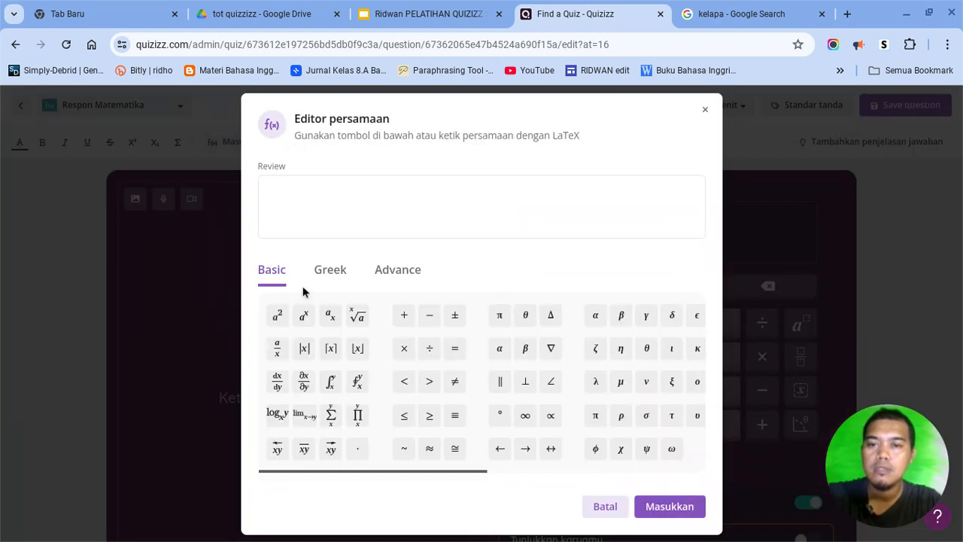
pyautogui.click(277, 345)
pyautogui.write('1/')
pyautogui.click(275, 209)
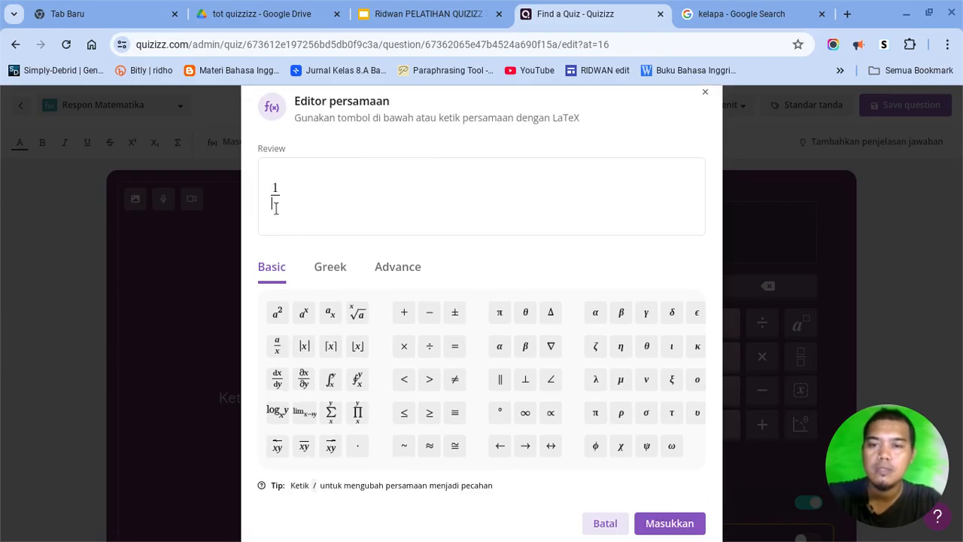
pyautogui.write('4')
pyautogui.click(290, 190)
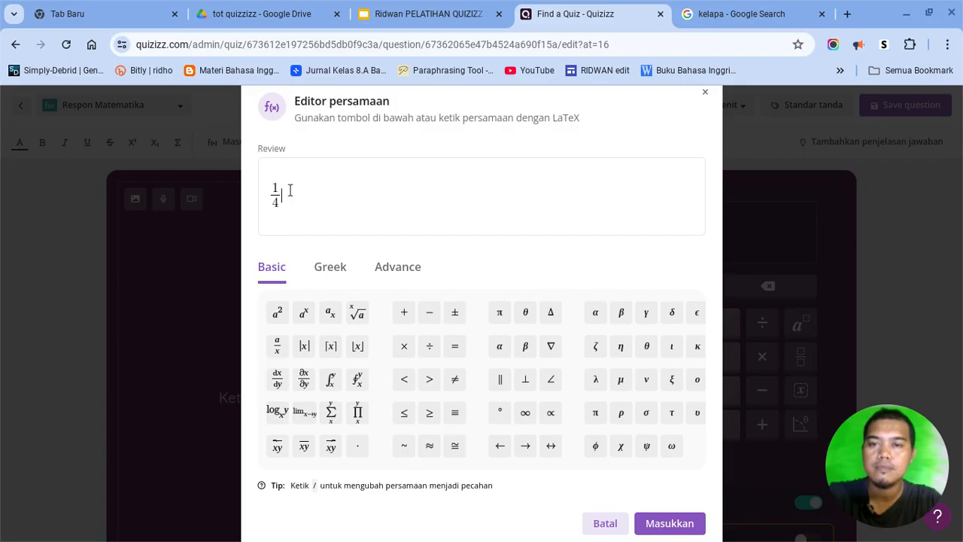
# Step: Complete the equation as 1/4 + 1/4 = by reusing a copy of the first fraction, and insert it into the question
pyautogui.click(400, 313)
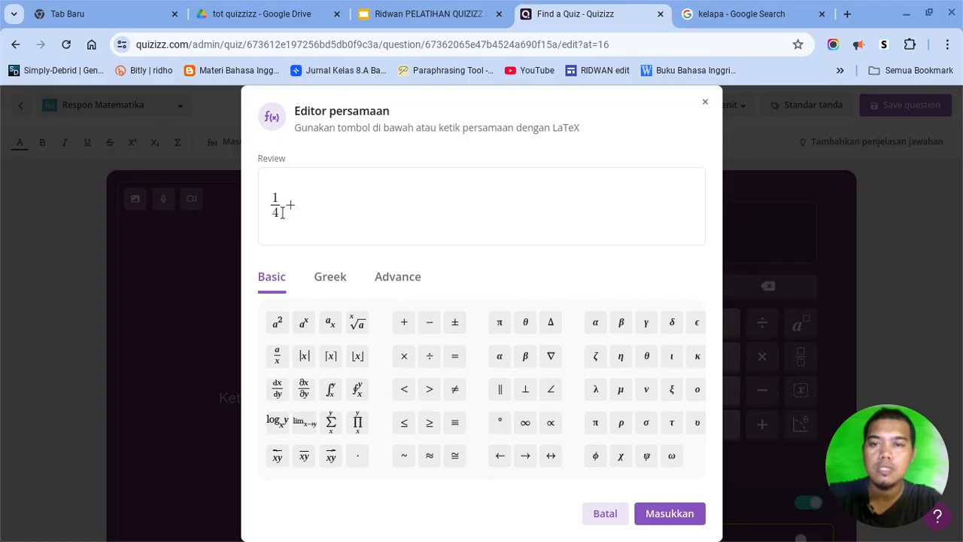
pyautogui.moveTo(282, 212); pyautogui.dragTo(265, 200)
pyautogui.hotkey('ctrl', 'c')
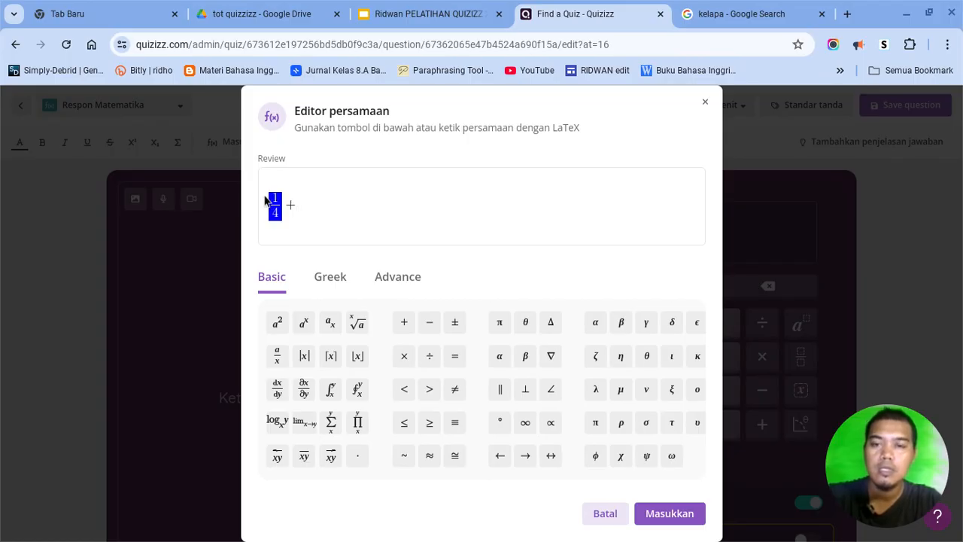
pyautogui.click(316, 198)
pyautogui.hotkey('ctrl', 'v')
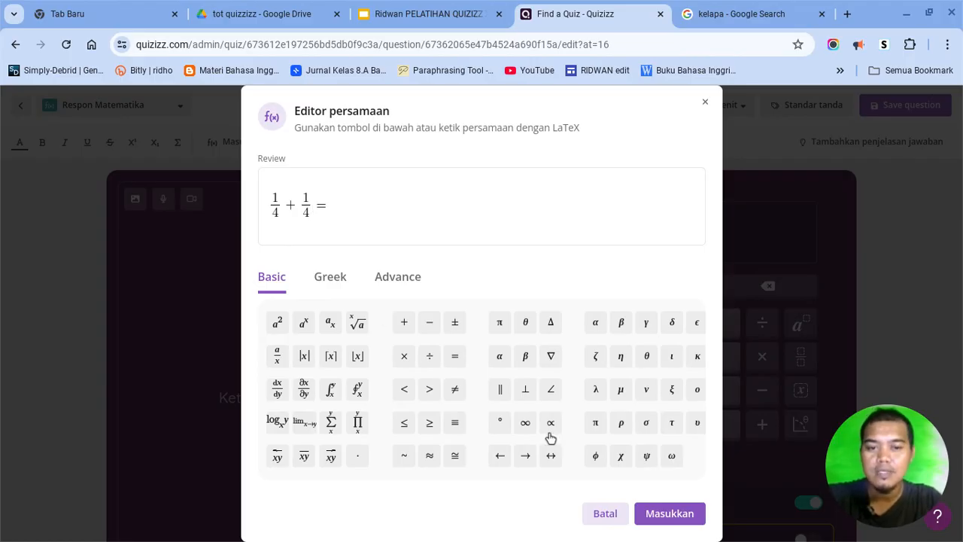
pyautogui.click(646, 513)
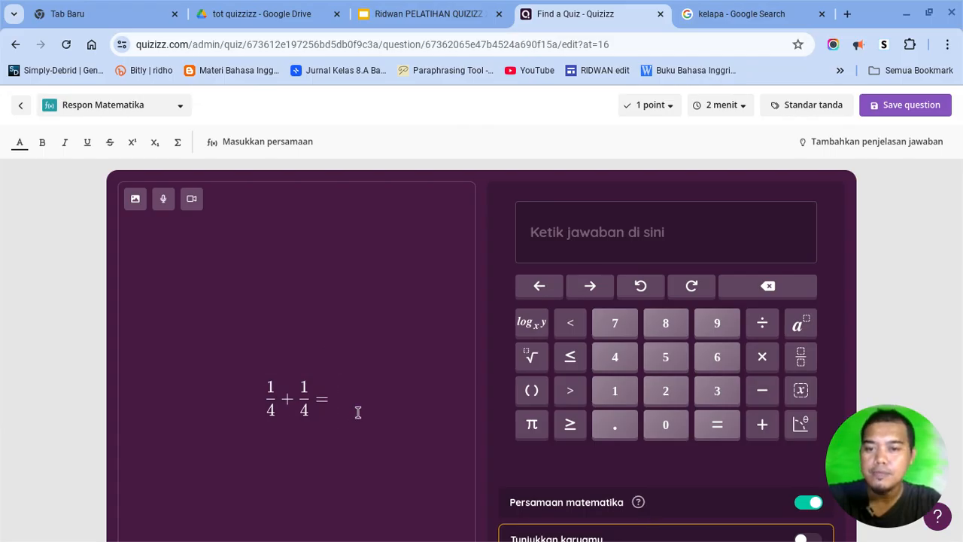
# Step: Enter the stacked fraction 1/2 as the correct answer and save the question
pyautogui.scroll(-1, 371, 421)
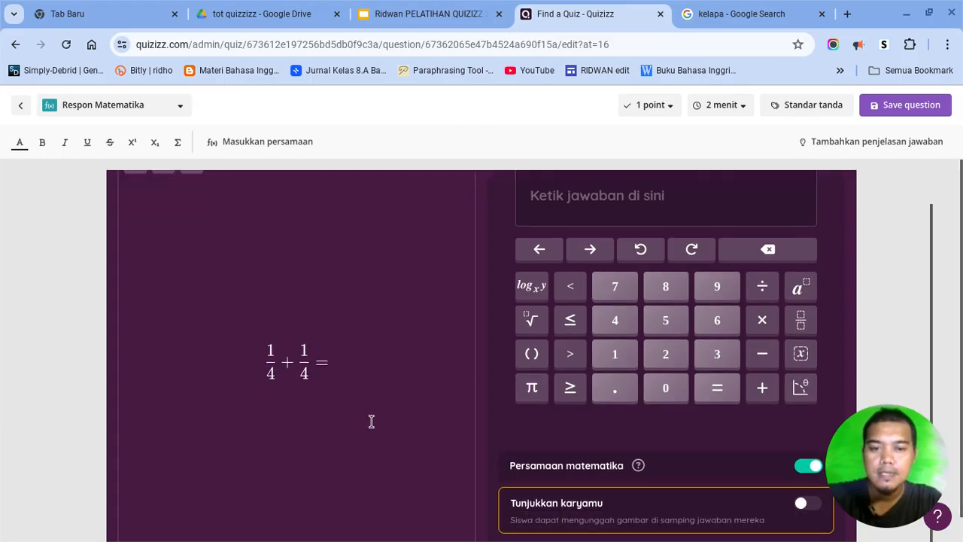
pyautogui.scroll(1, 371, 422)
pyautogui.click(612, 235)
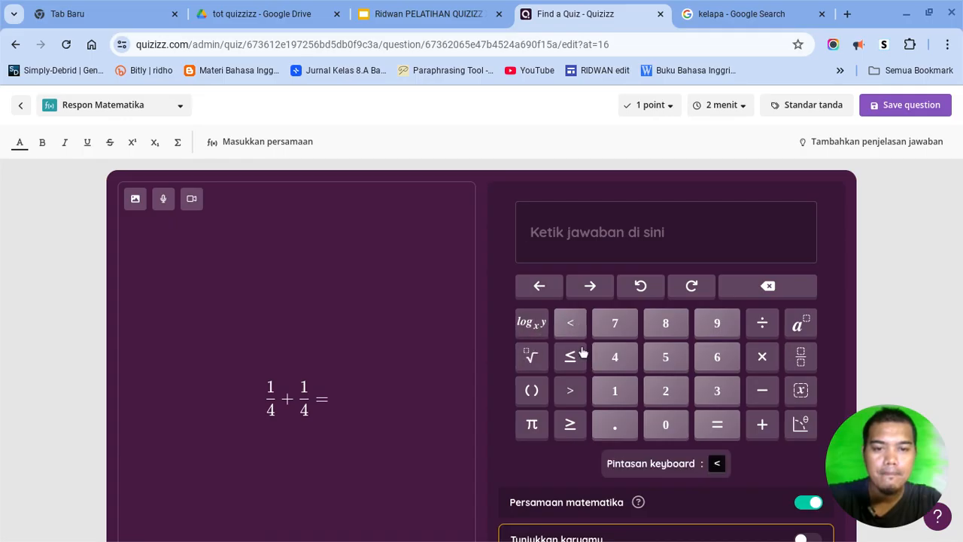
pyautogui.click(801, 358)
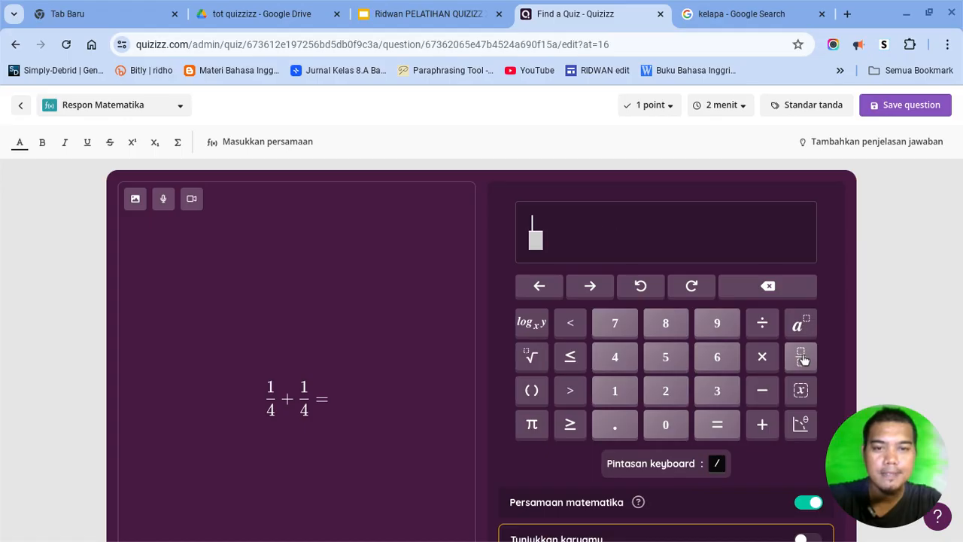
pyautogui.click(616, 398)
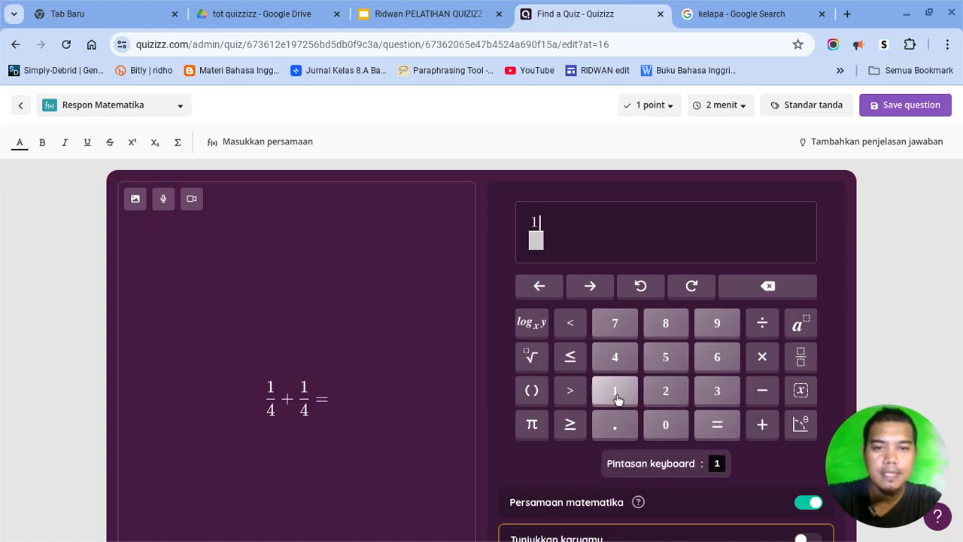
pyautogui.click(535, 239)
pyautogui.click(665, 390)
pyautogui.scroll(-1, 486, 345)
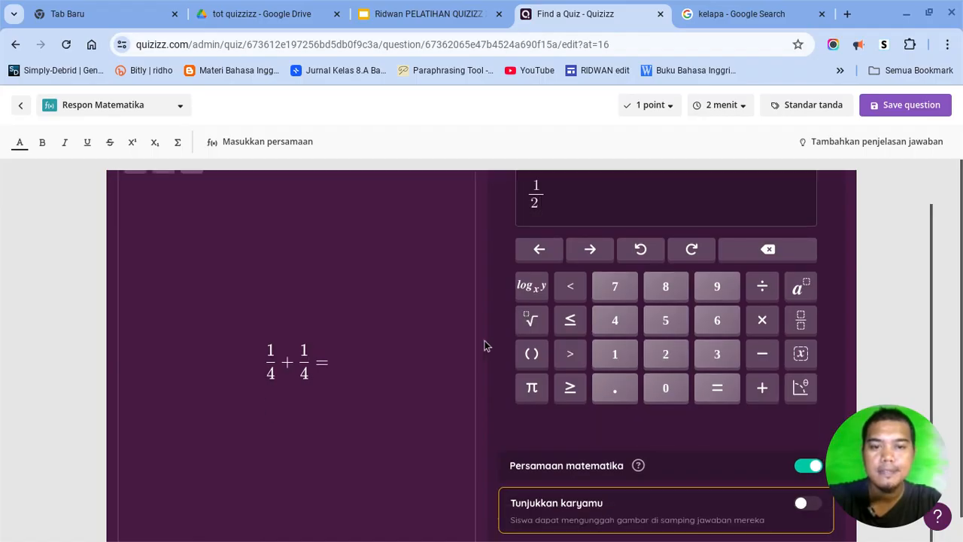
pyautogui.scroll(1, 485, 346)
pyautogui.scroll(-1, 485, 345)
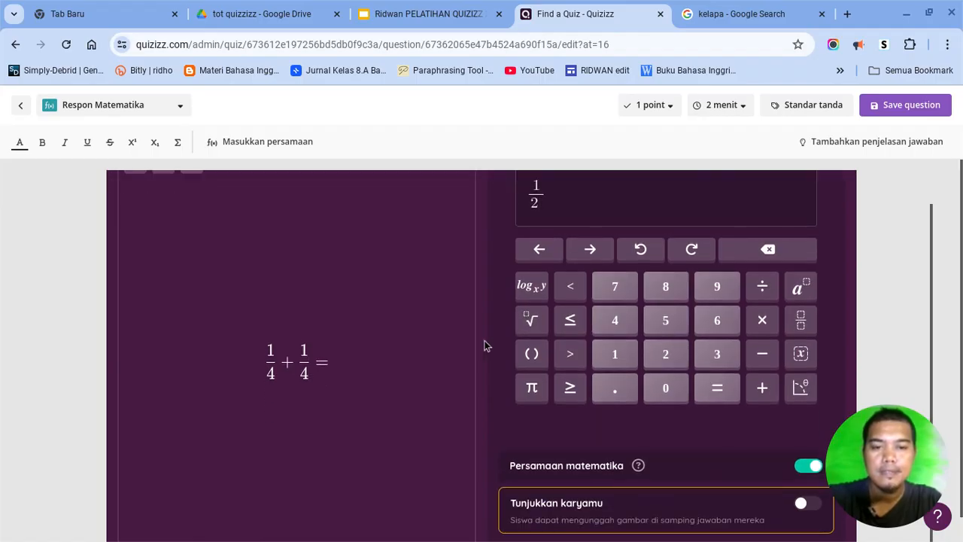
pyautogui.scroll(1, 485, 339)
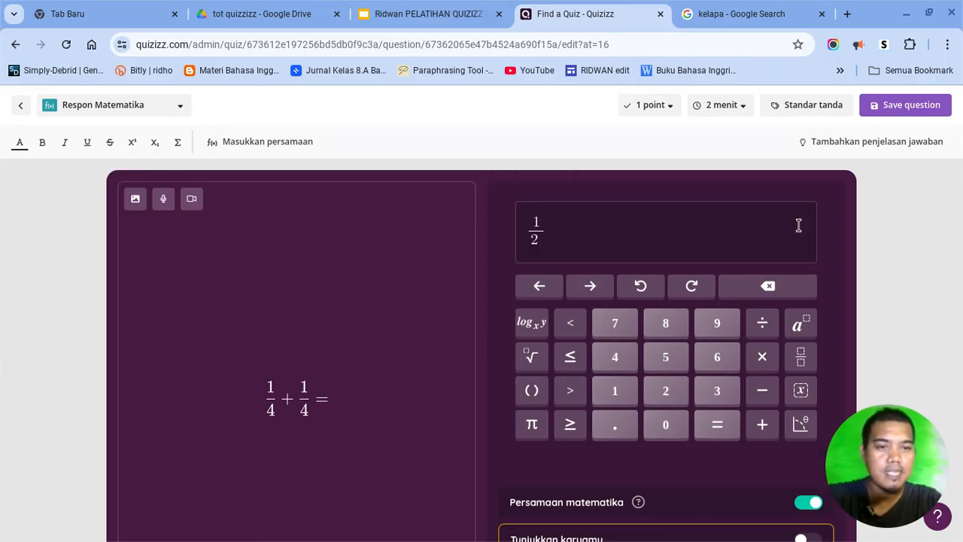
pyautogui.scroll(-1, 866, 271)
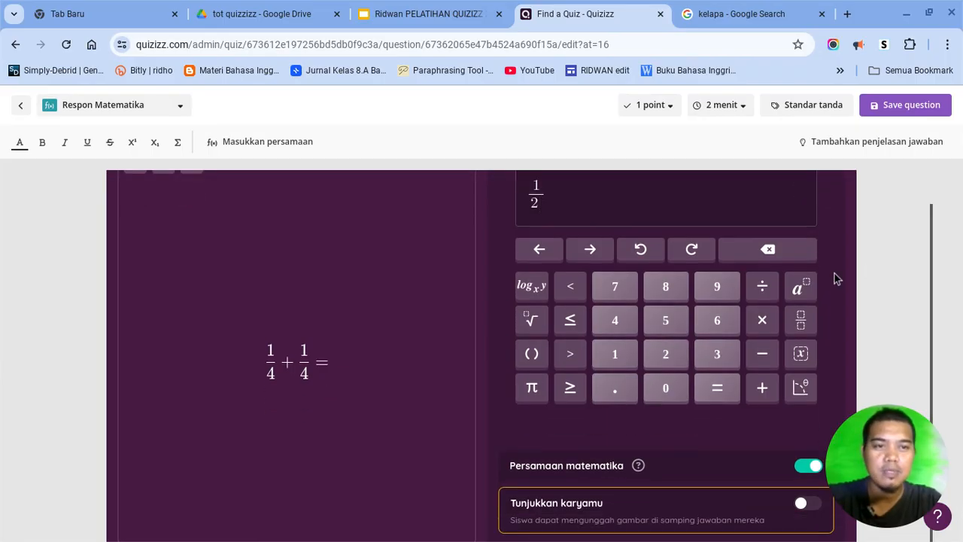
pyautogui.click(906, 108)
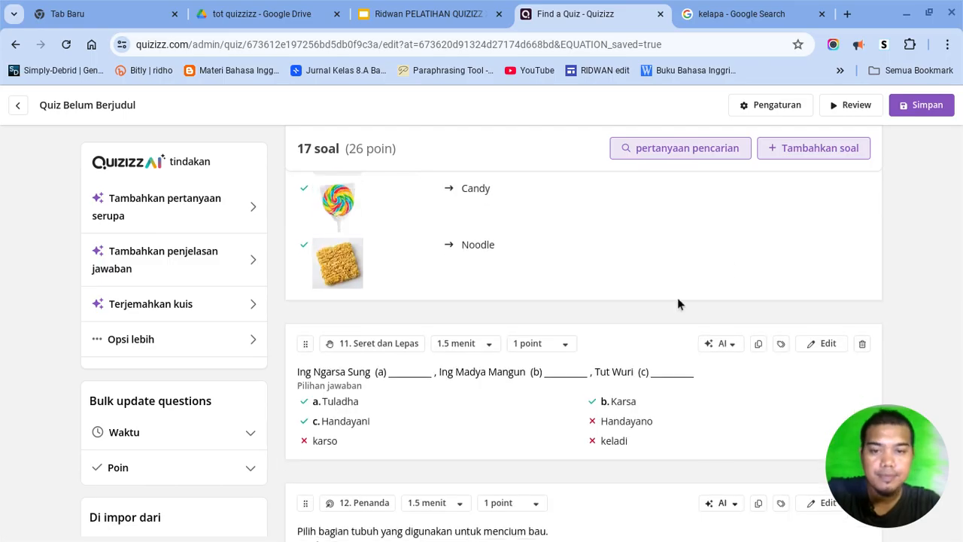
# Step: Add a new question of the type Grafik MTK at the end of the quiz's question list
pyautogui.moveTo(672, 309)
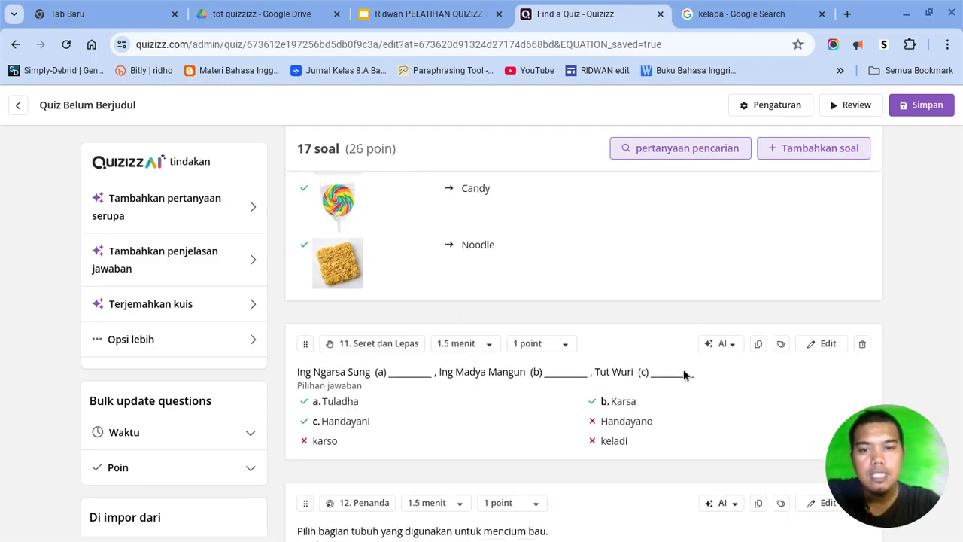
pyautogui.scroll(-1, 685, 374)
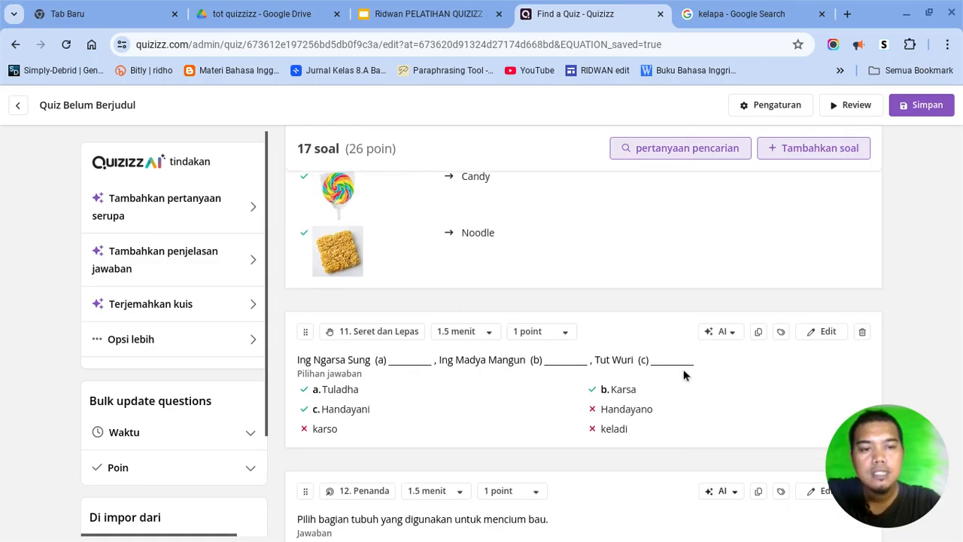
pyautogui.scroll(-2, 683, 374)
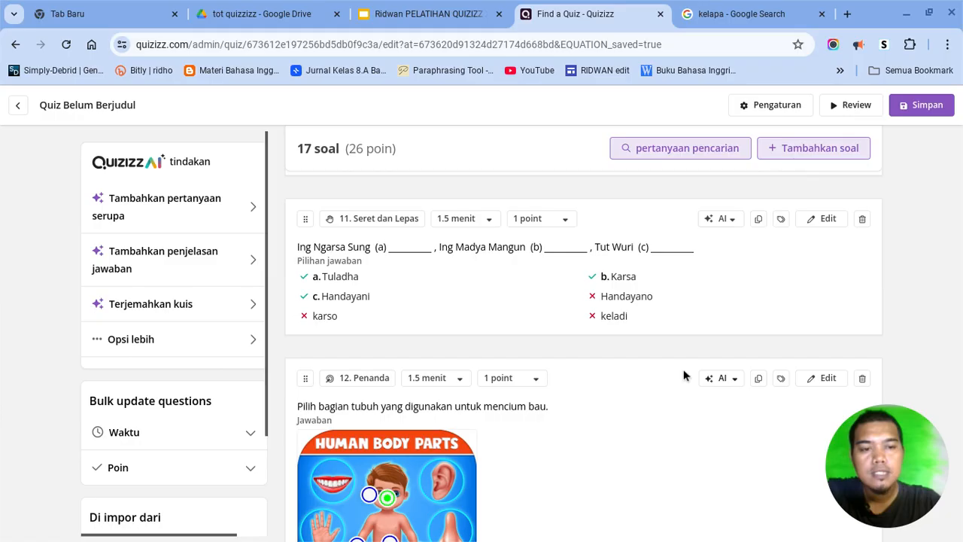
pyautogui.scroll(-5, 683, 374)
pyautogui.scroll(-5, 683, 375)
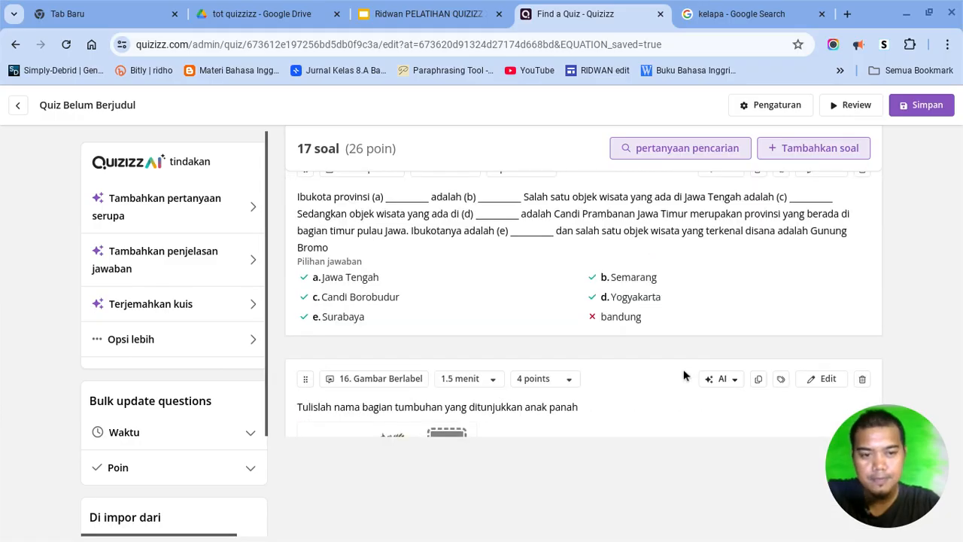
pyautogui.scroll(-5, 683, 375)
pyautogui.scroll(4, 683, 374)
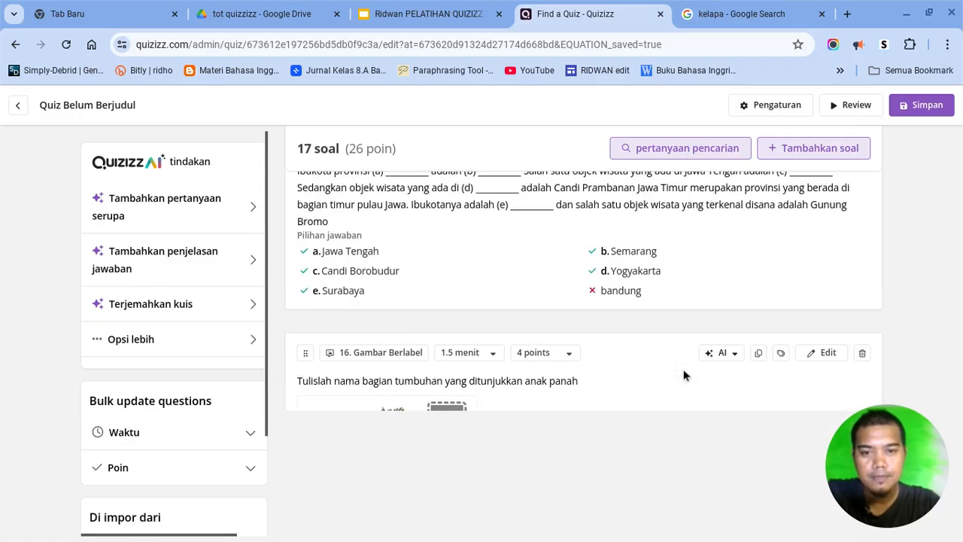
pyautogui.scroll(-3, 683, 373)
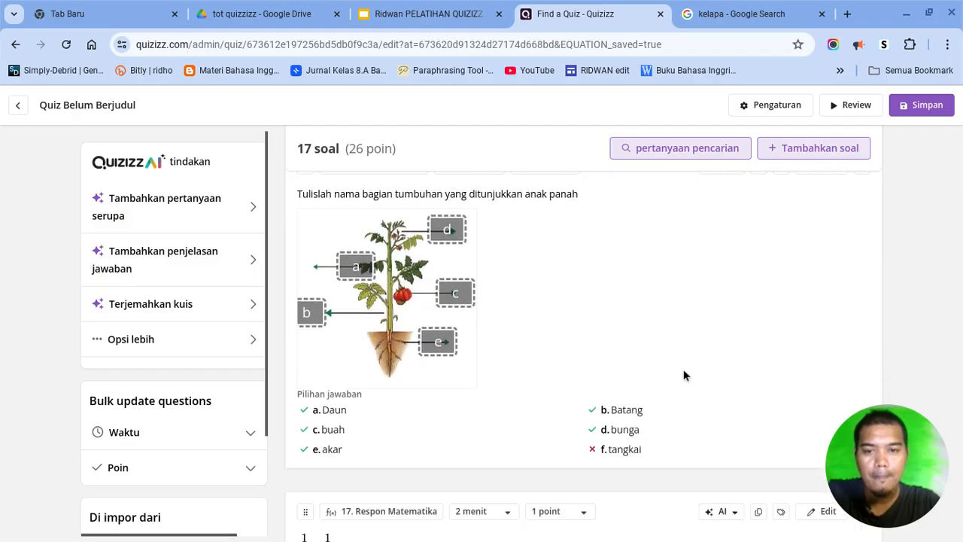
pyautogui.scroll(-1, 683, 375)
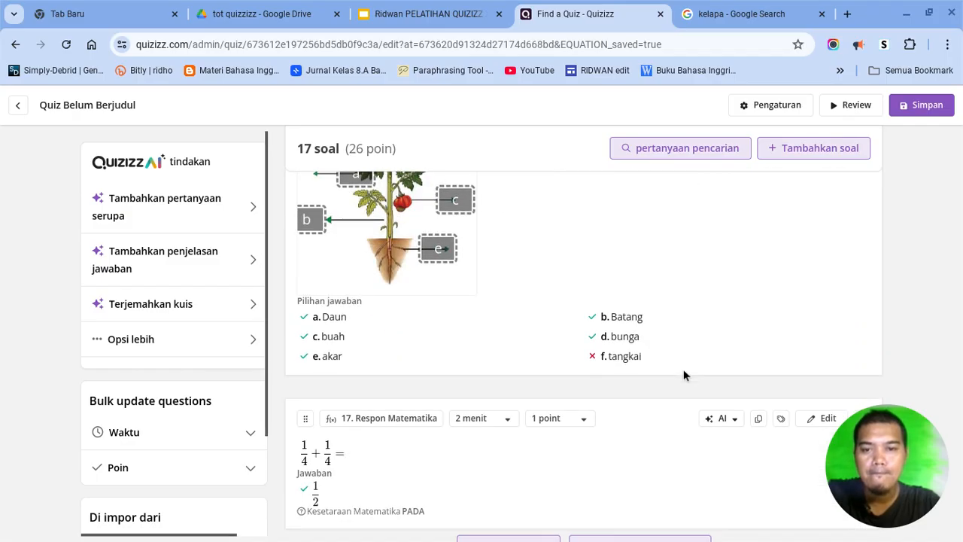
pyautogui.scroll(-1, 683, 375)
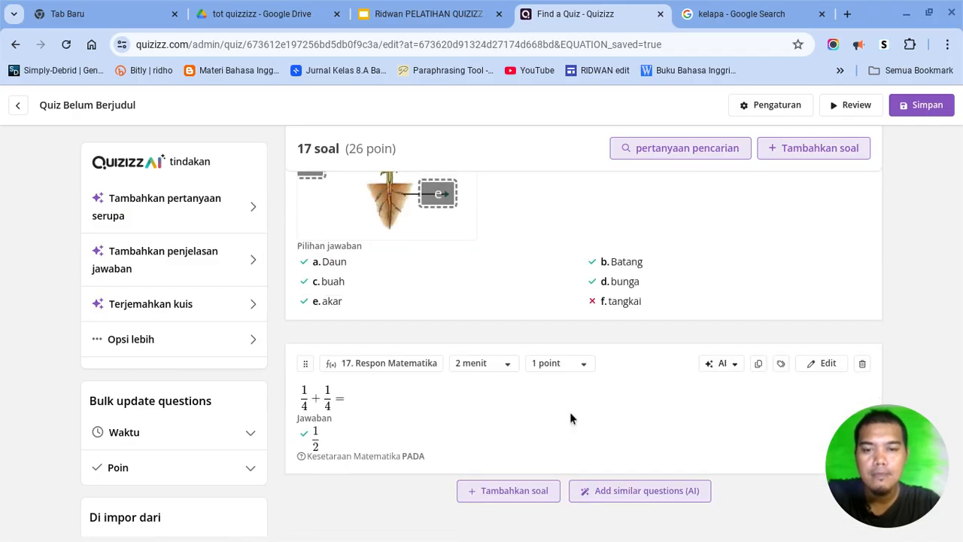
pyautogui.click(523, 492)
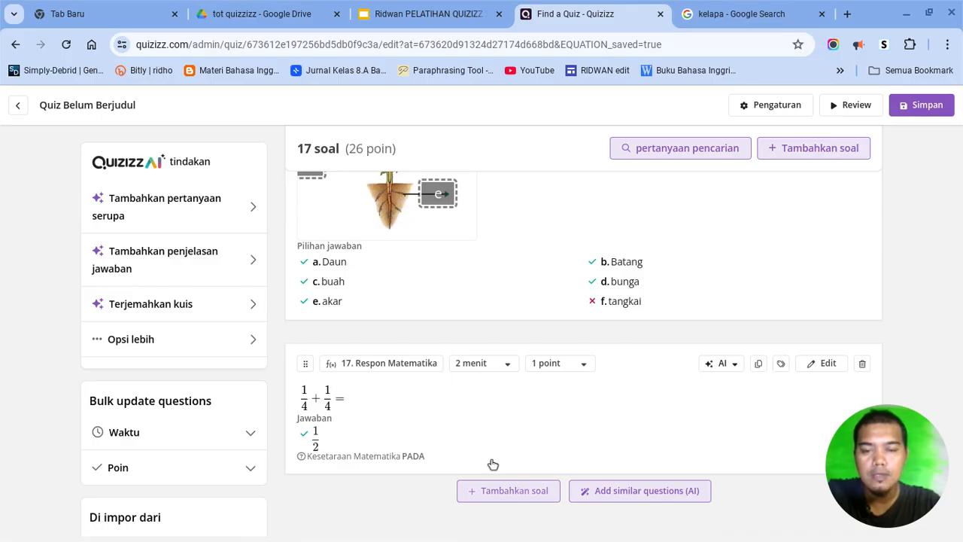
pyautogui.moveTo(391, 447)
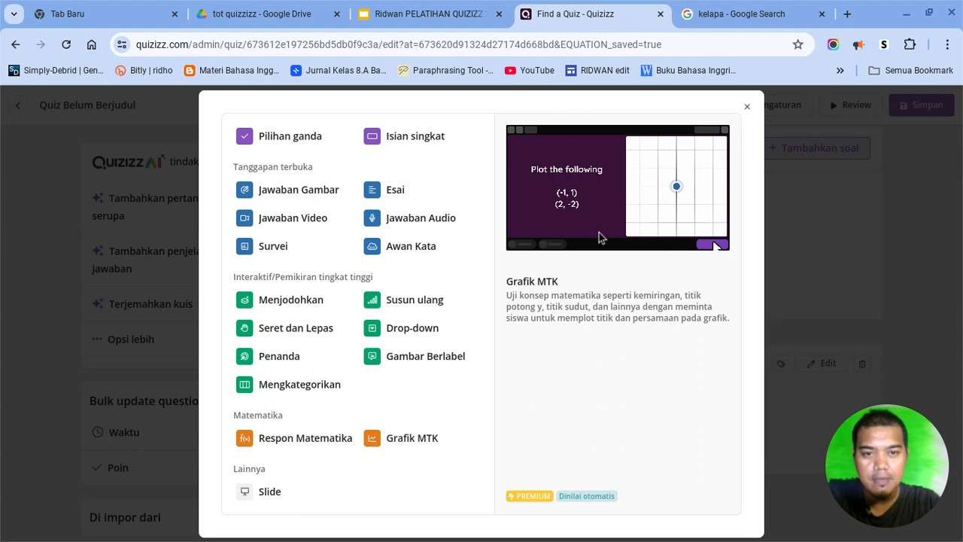
pyautogui.click(392, 442)
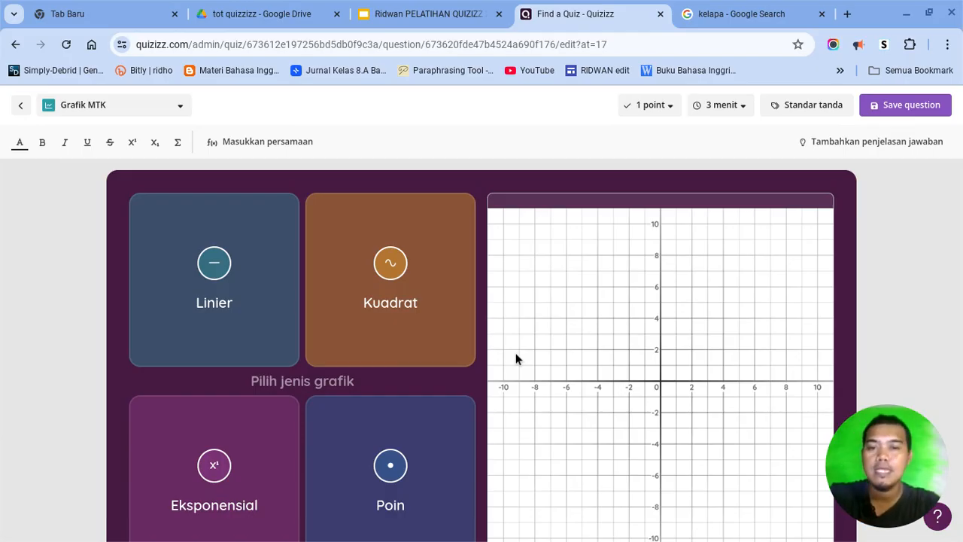
# Step: Choose Poin as the graph type for the Grafik MTK question
pyautogui.click(458, 340)
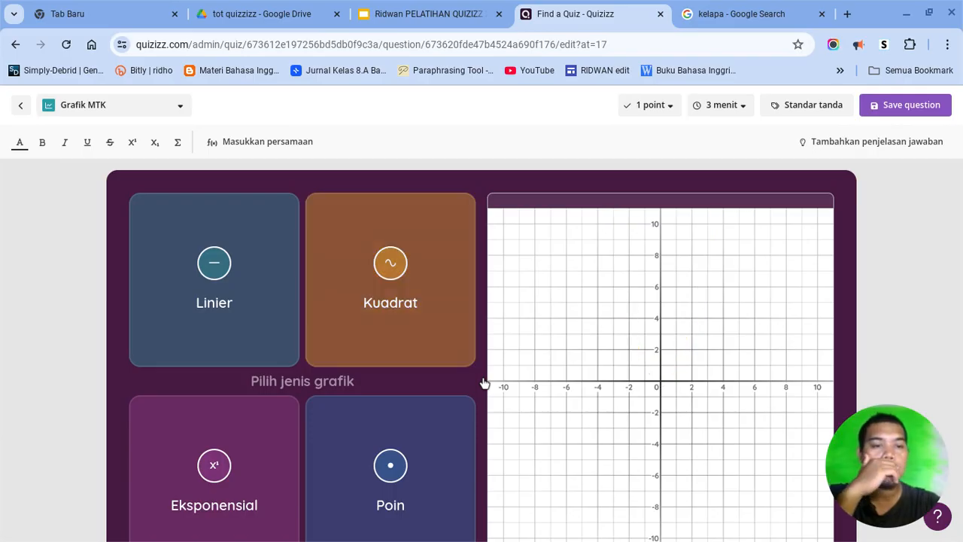
pyautogui.click(454, 365)
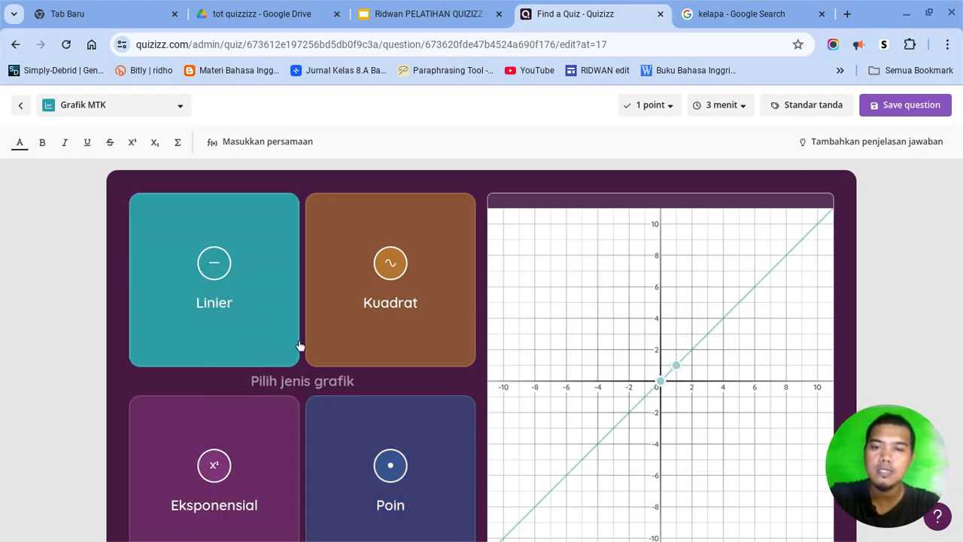
pyautogui.click(390, 464)
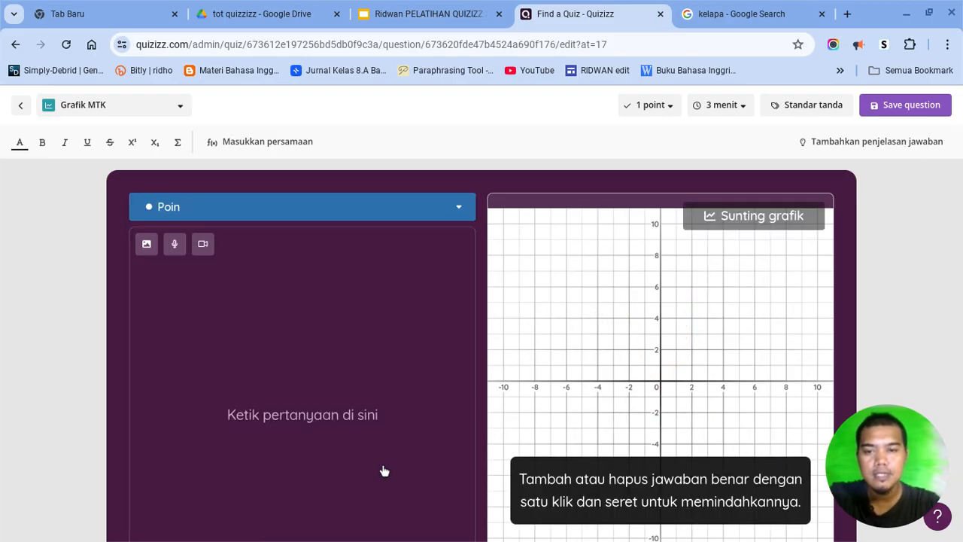
pyautogui.click(337, 412)
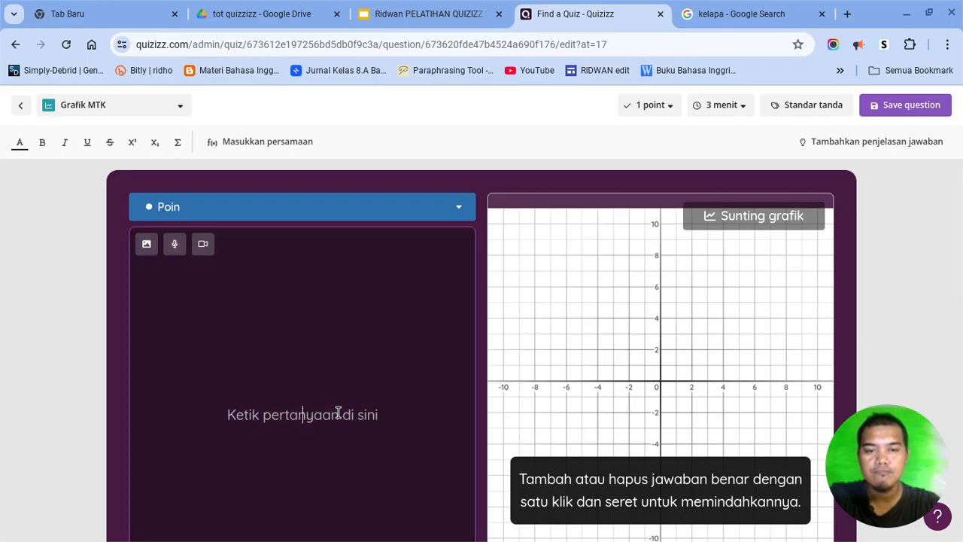
pyautogui.write('ga')
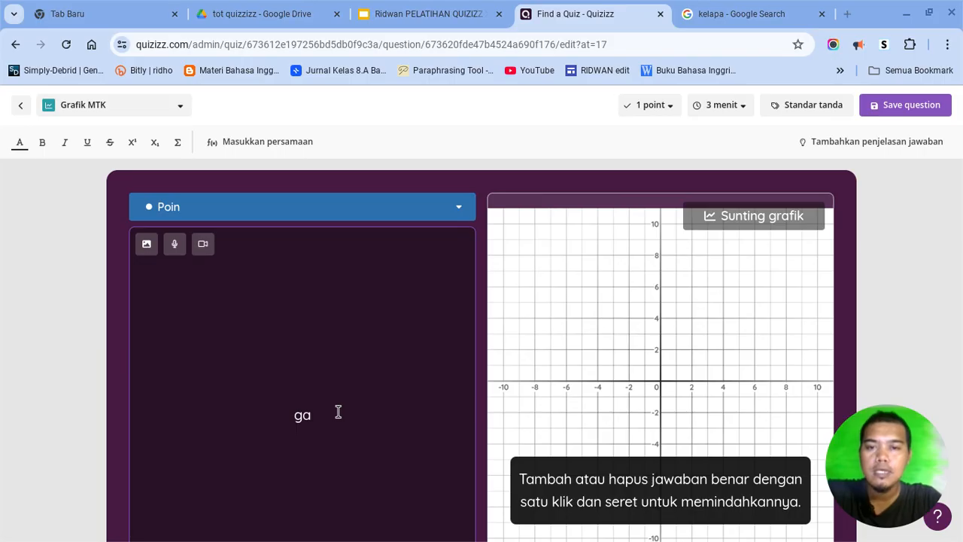
pyautogui.click(338, 411)
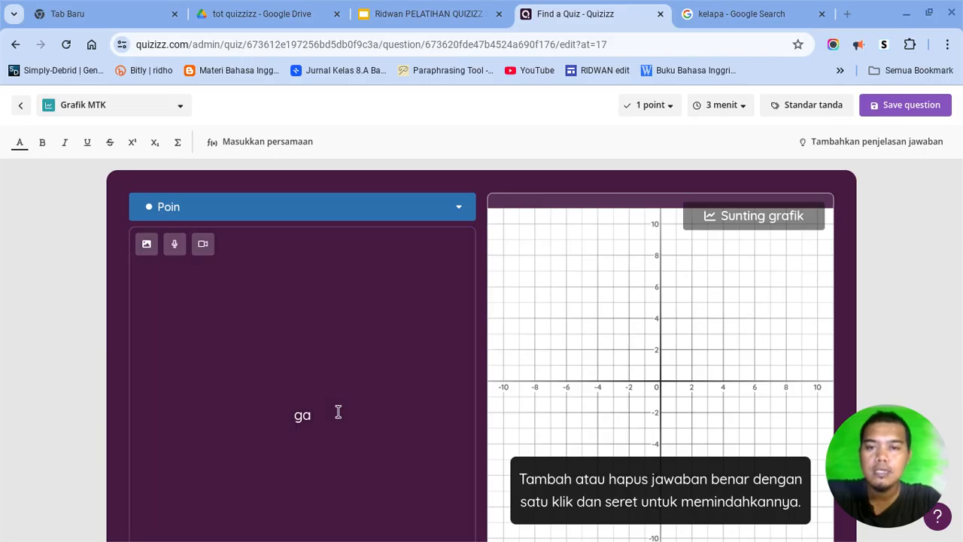
pyautogui.click(325, 419)
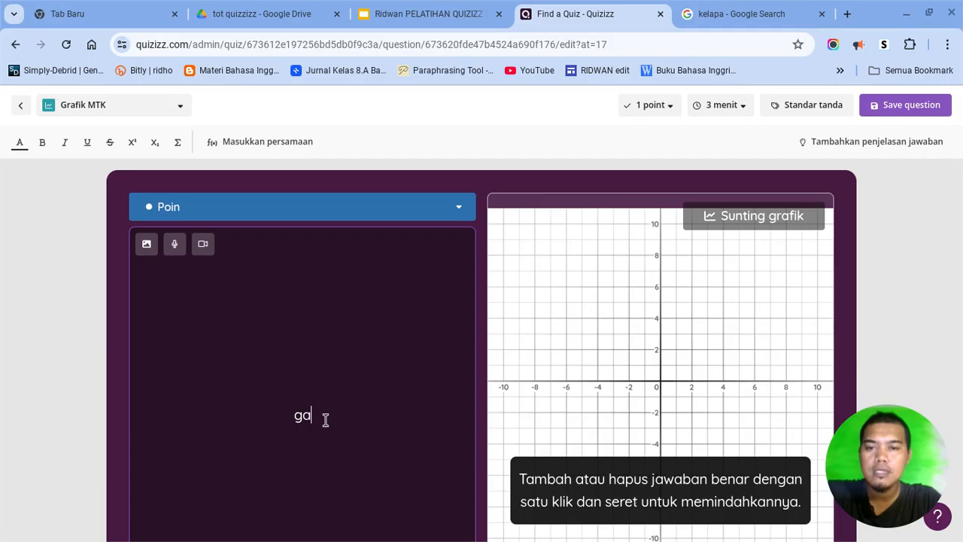
pyautogui.press('BackSpace')
pyautogui.press('BackSpace')
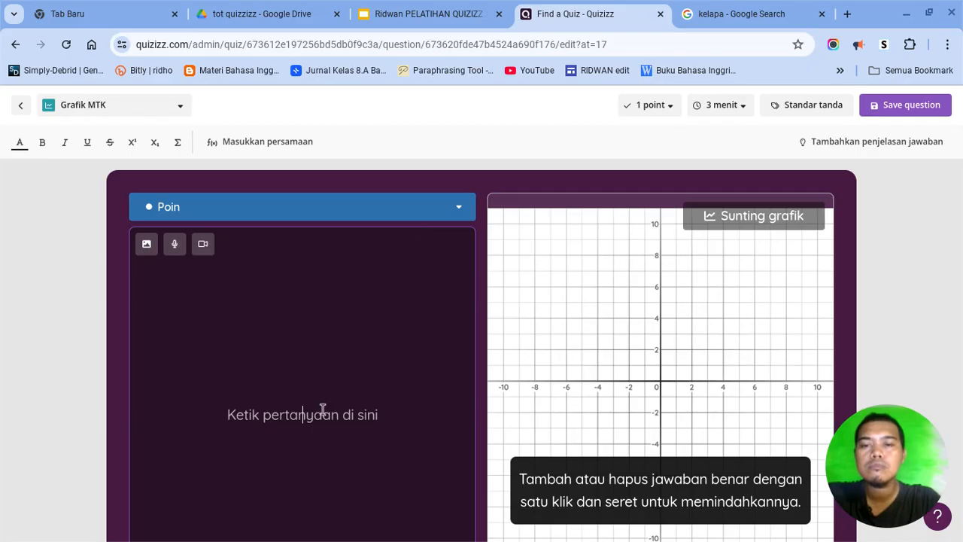
# Step: Write the question text "tentukan letak" with the coordinate (2,-1) on a second line
pyautogui.write('ten')
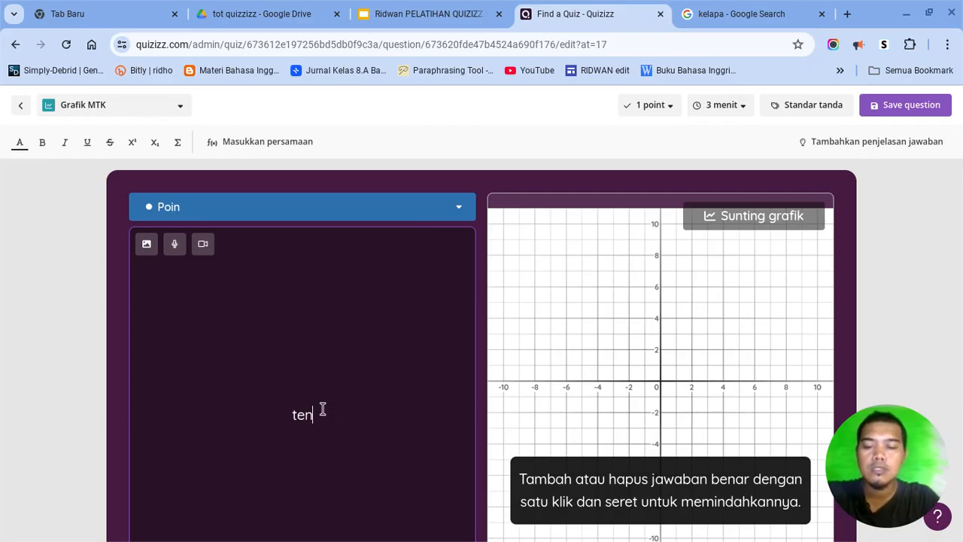
pyautogui.write('tukan ')
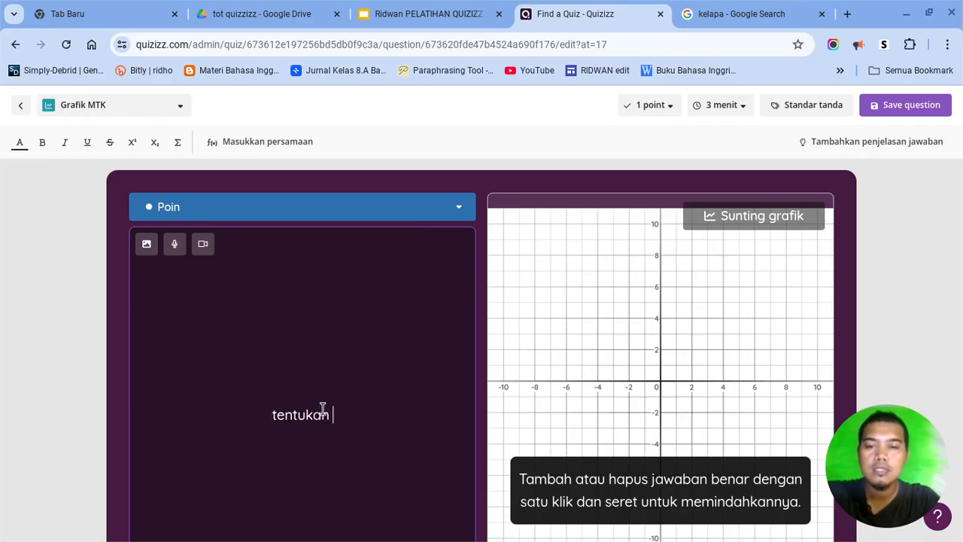
pyautogui.write('letak')
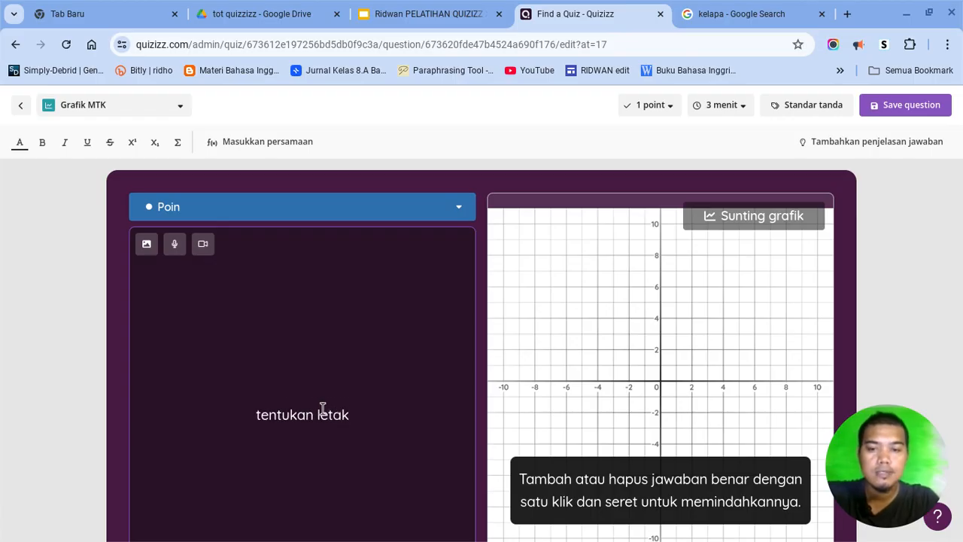
pyautogui.press('Return')
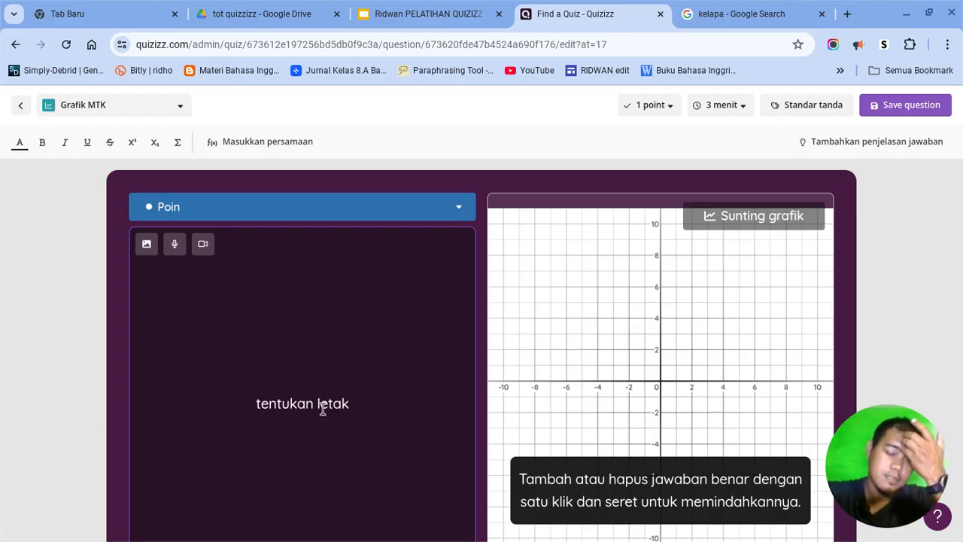
pyautogui.write('(2,')
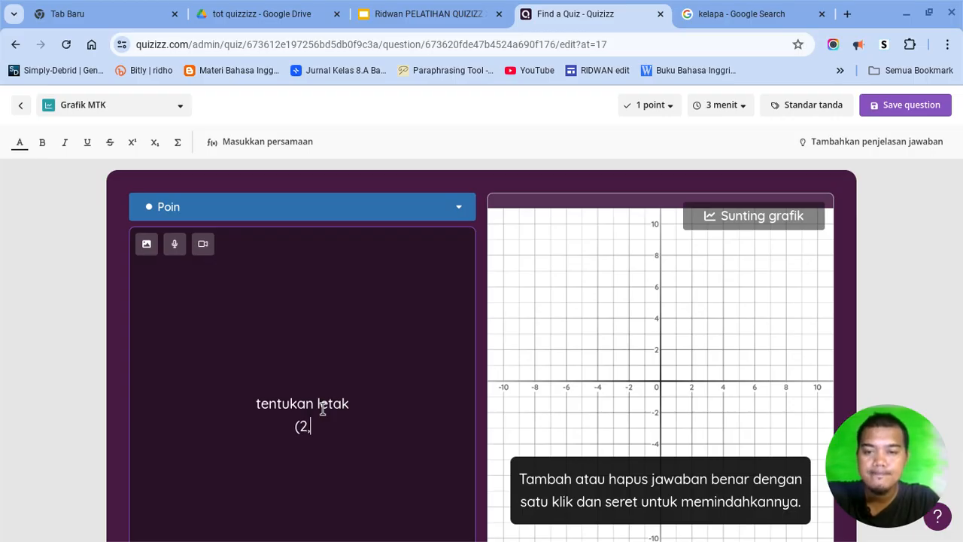
pyautogui.hotkey('alt', 'Tab')
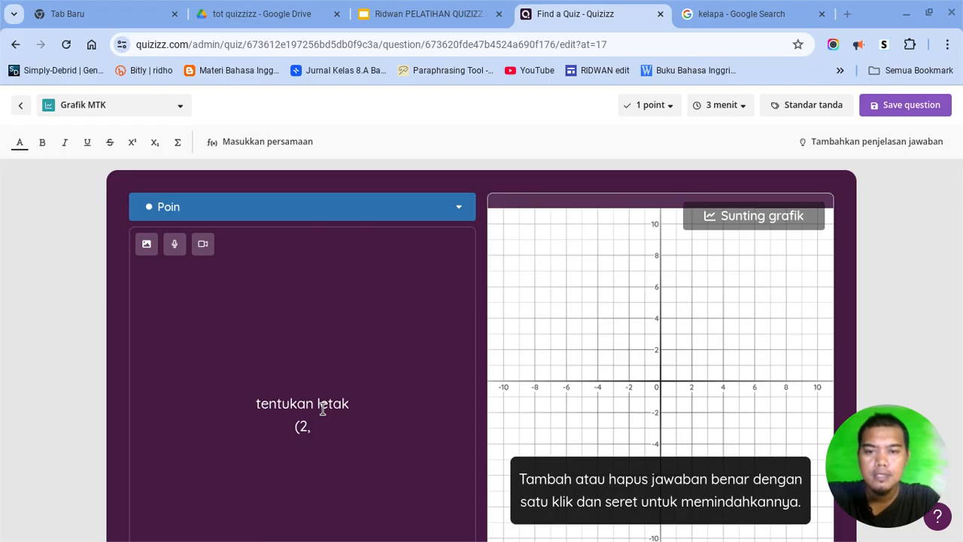
pyautogui.hotkey('alt', 'Tab')
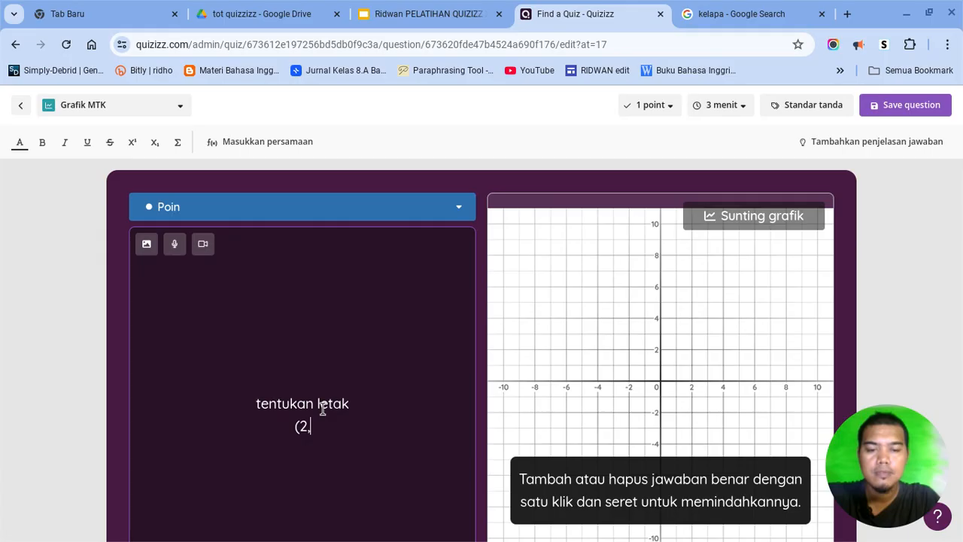
pyautogui.write('-1')
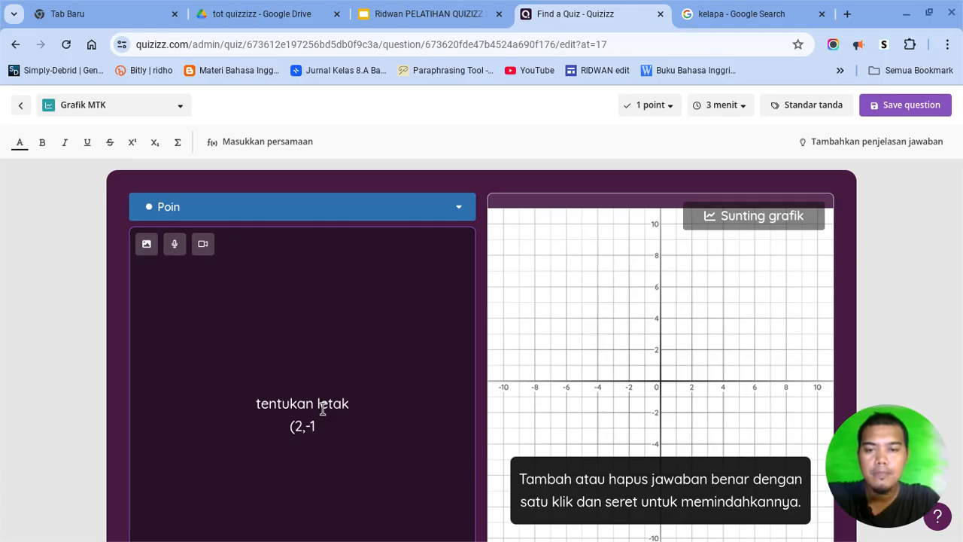
pyautogui.write(')')
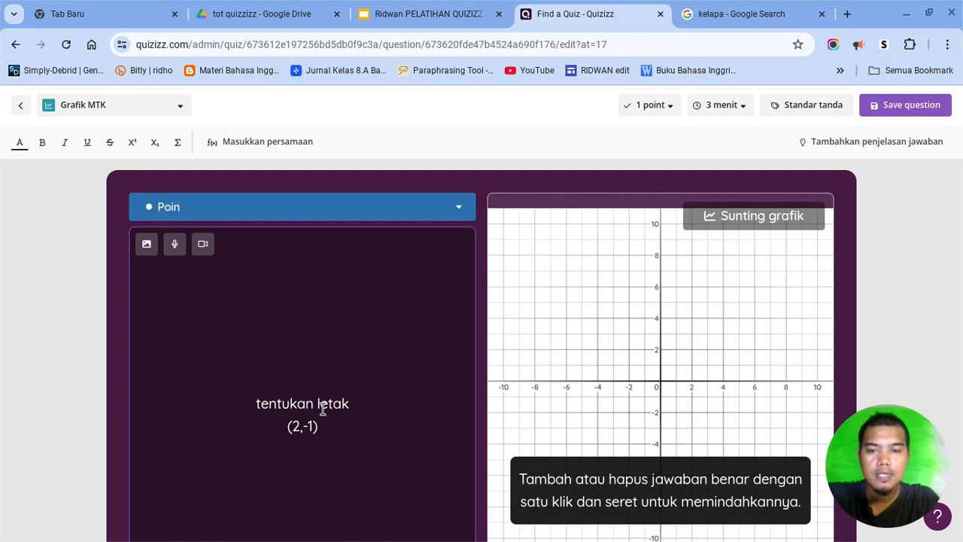
# Step: Add the coordinate (2, 1) on a third line of the question text
pyautogui.press('Return')
pyautogui.write('(2')
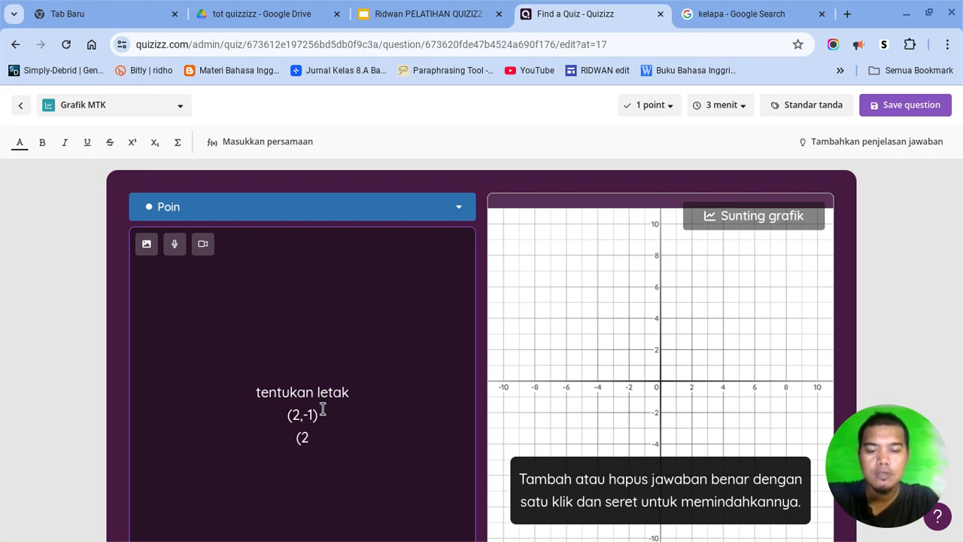
pyautogui.write(',')
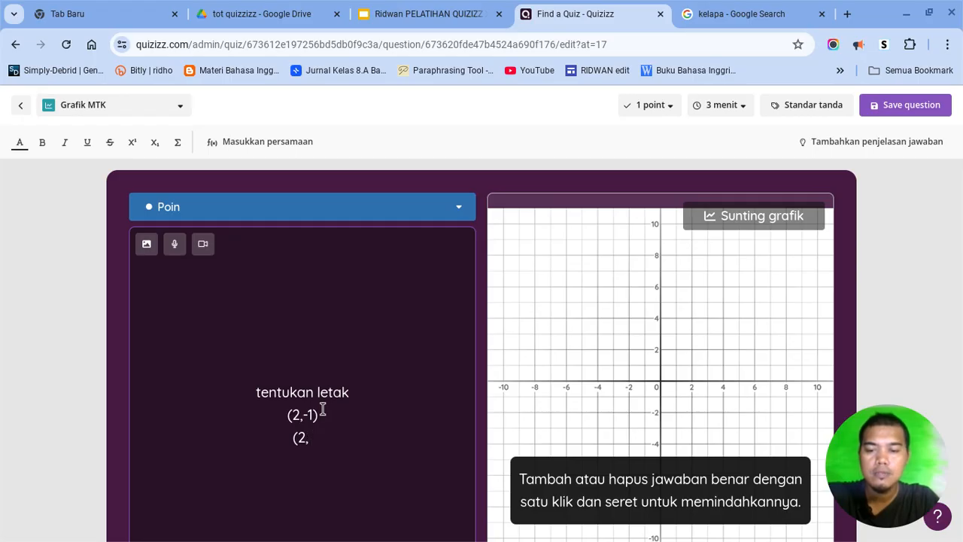
pyautogui.write(' 1')
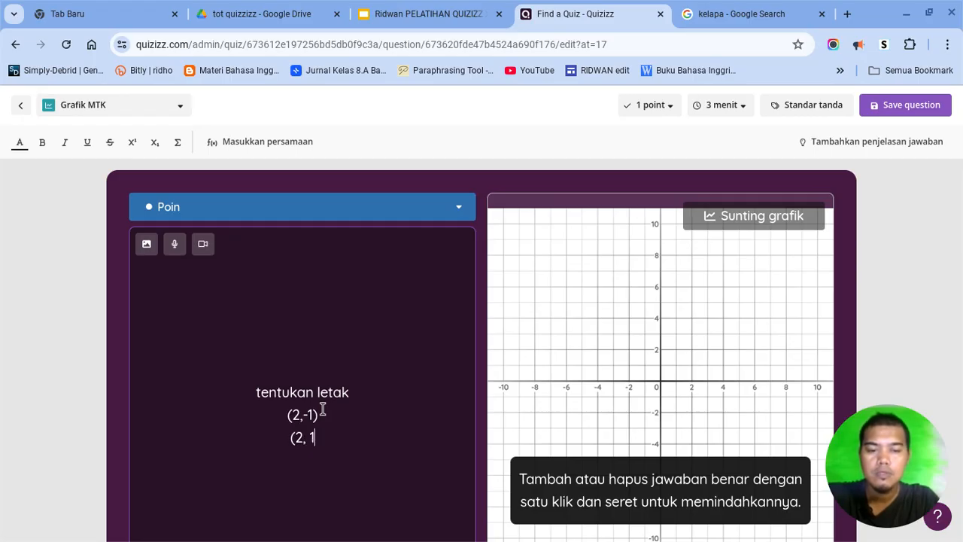
pyautogui.write(')')
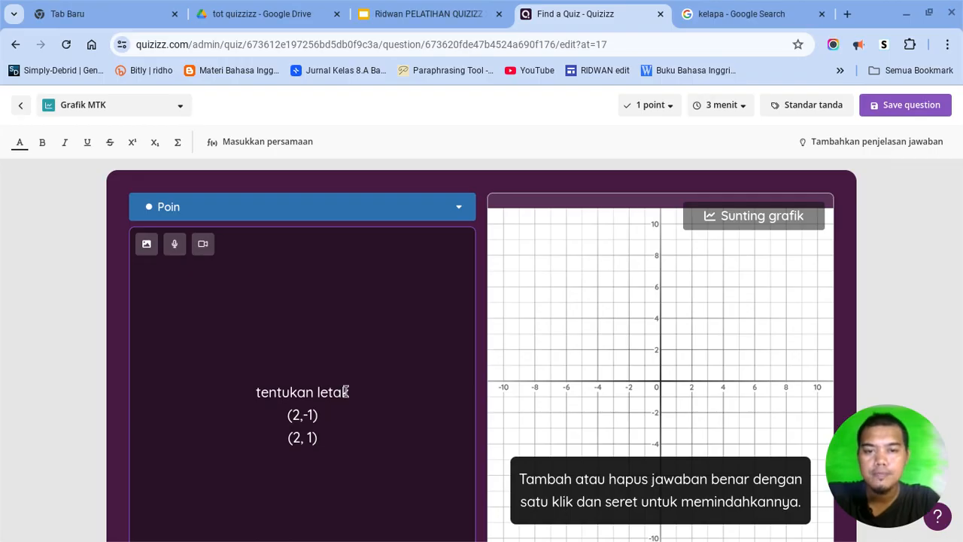
# Step: Plot the correct answer points at (2, -1) and (2, 1) on the graph
pyautogui.scroll(-1, 369, 379)
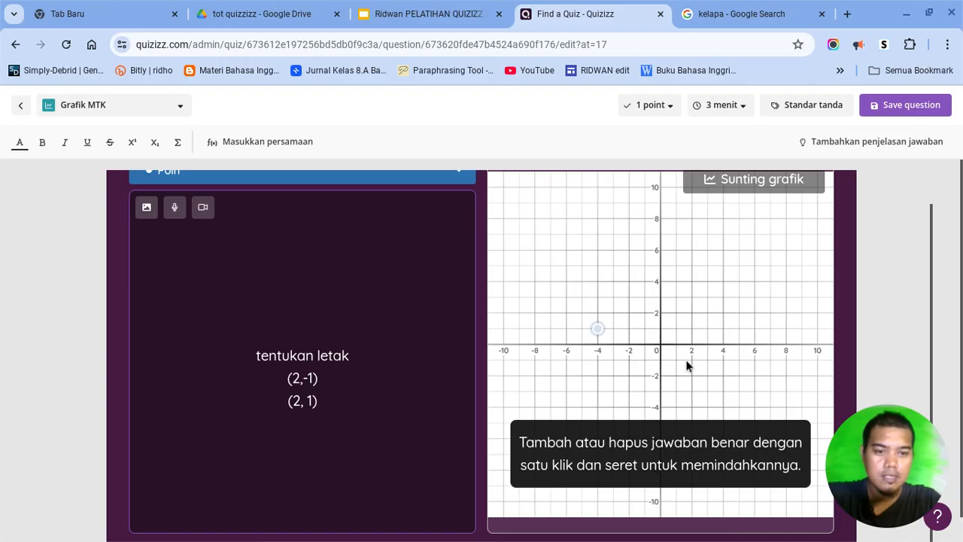
pyautogui.scroll(1, 687, 365)
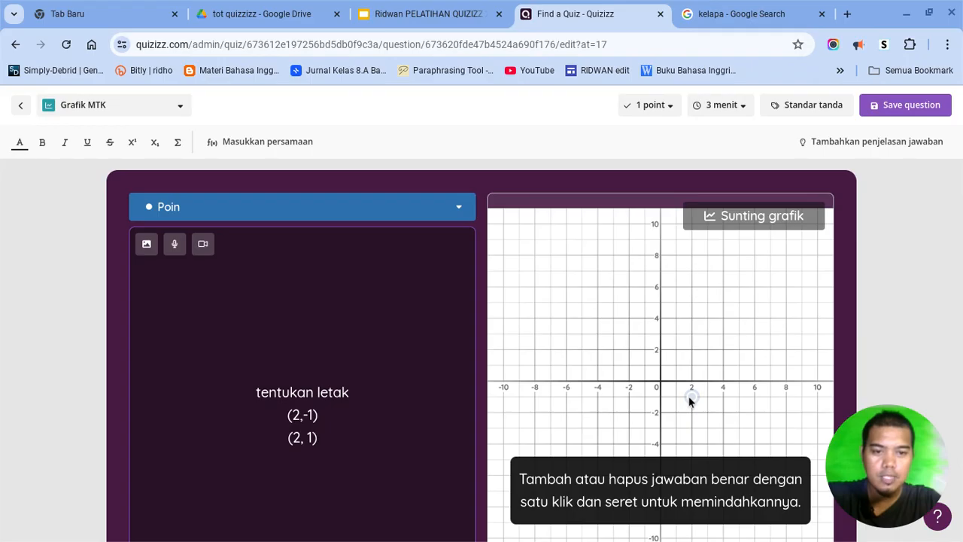
pyautogui.click(691, 396)
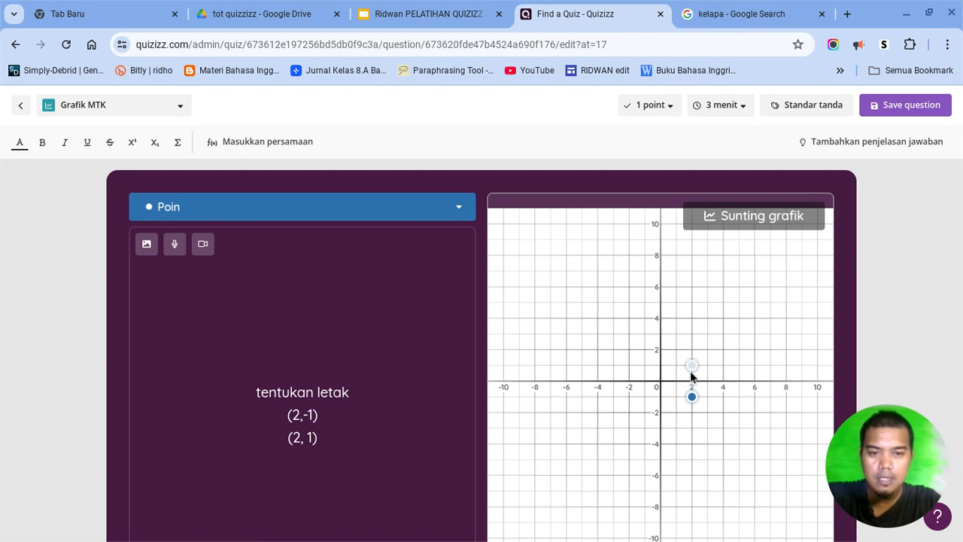
pyautogui.click(692, 366)
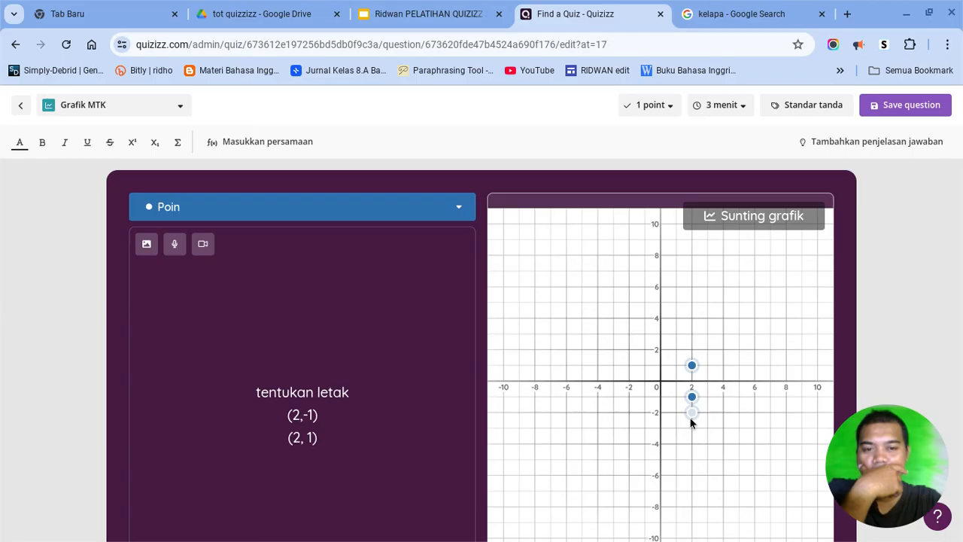
# Step: Try extra answer points at (2, -2) and (-2, 1) on the graph
pyautogui.click(630, 370)
pyautogui.click(629, 370)
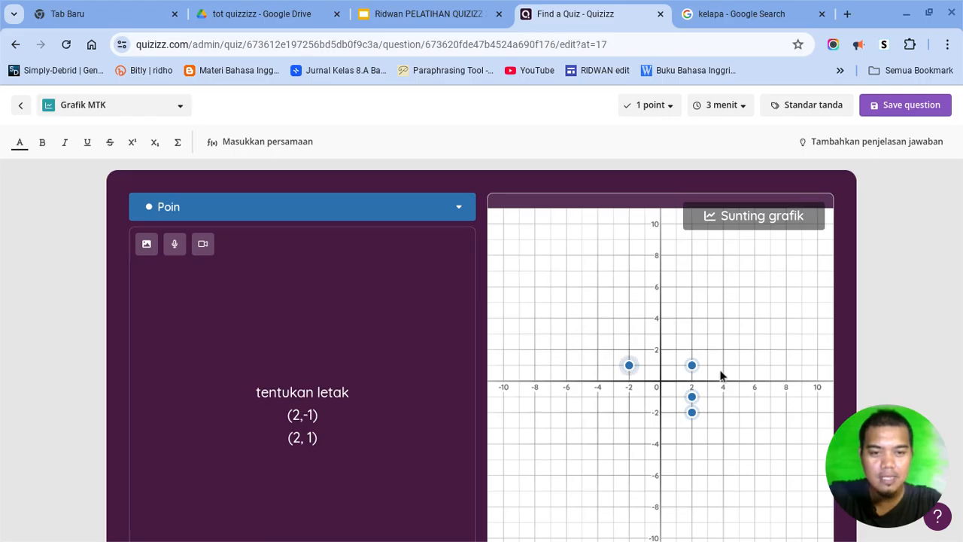
pyautogui.scroll(-1, 721, 375)
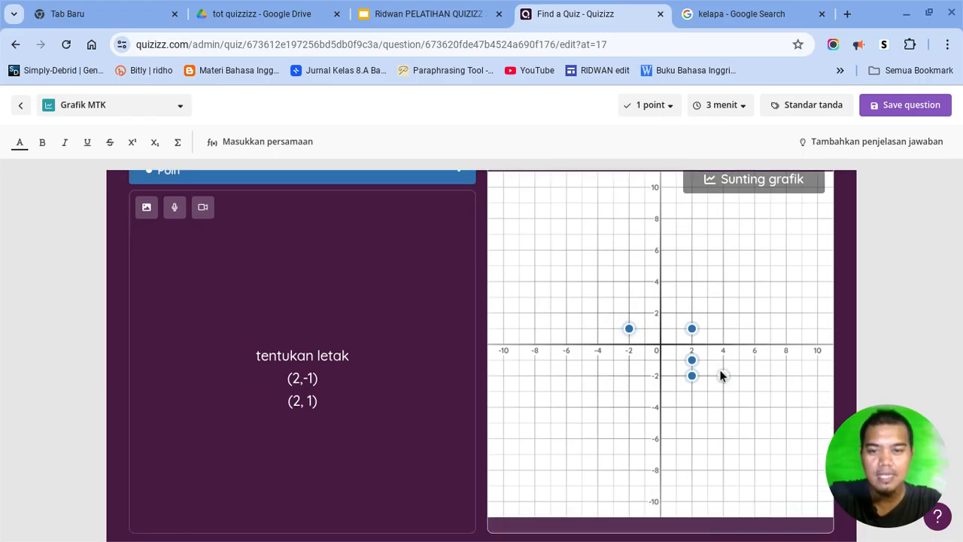
pyautogui.scroll(1, 716, 354)
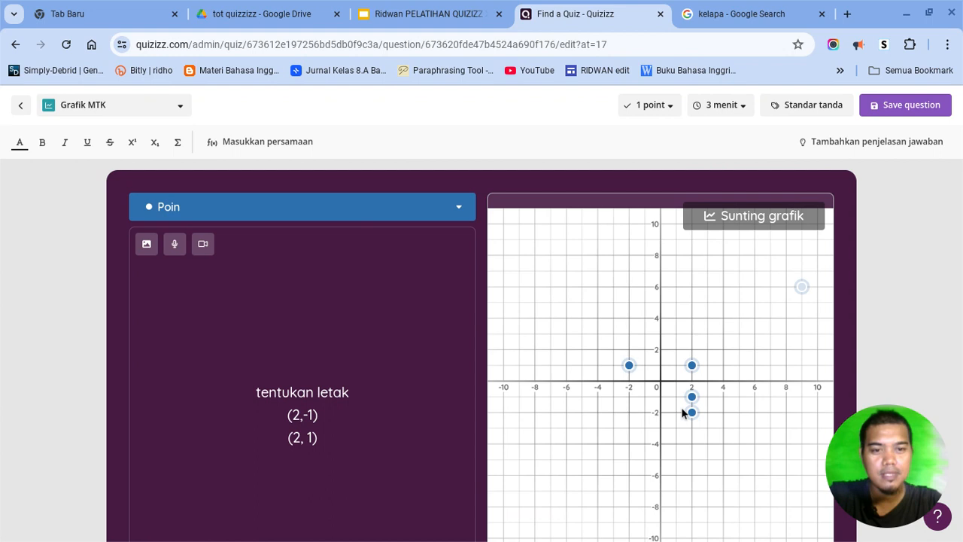
pyautogui.scroll(-1, 699, 348)
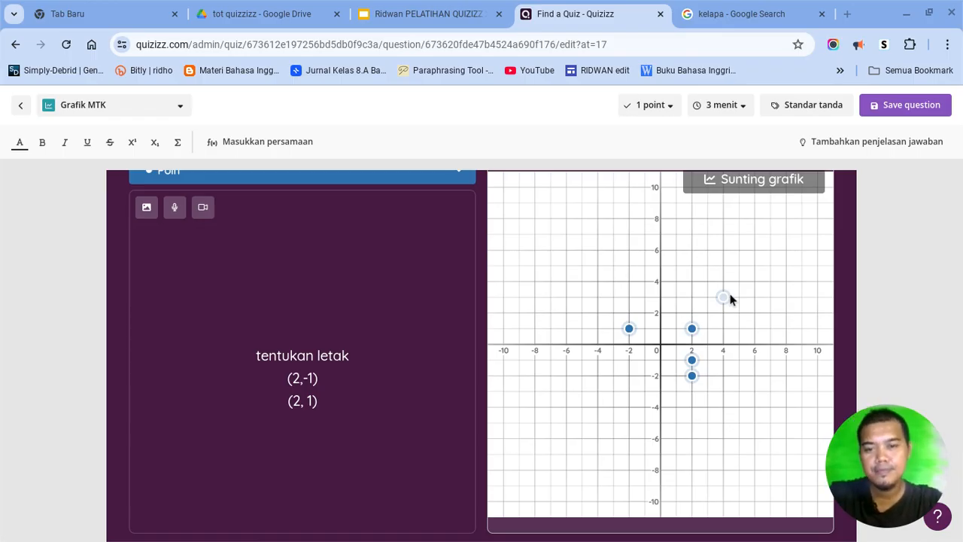
# Step: Remove the extra points at (-2, 1) and (2, -2), leaving only (2, 1) and (2, -1) plotted as correct answers
pyautogui.click(691, 329)
pyautogui.click(628, 329)
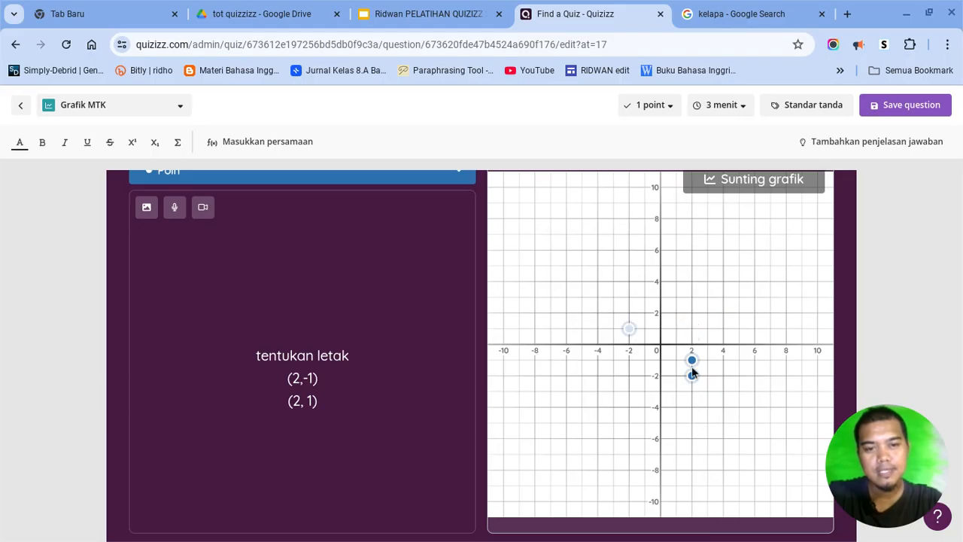
pyautogui.click(691, 376)
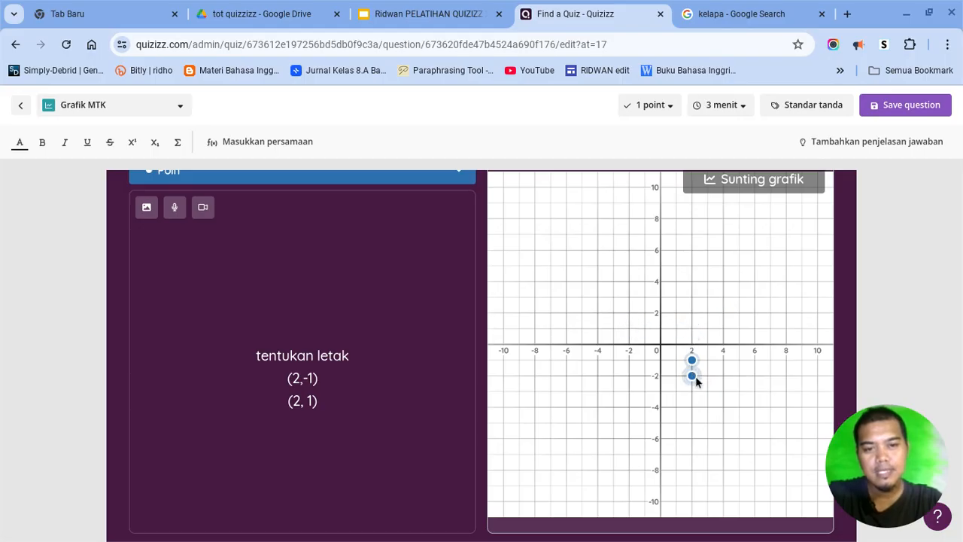
pyautogui.click(691, 329)
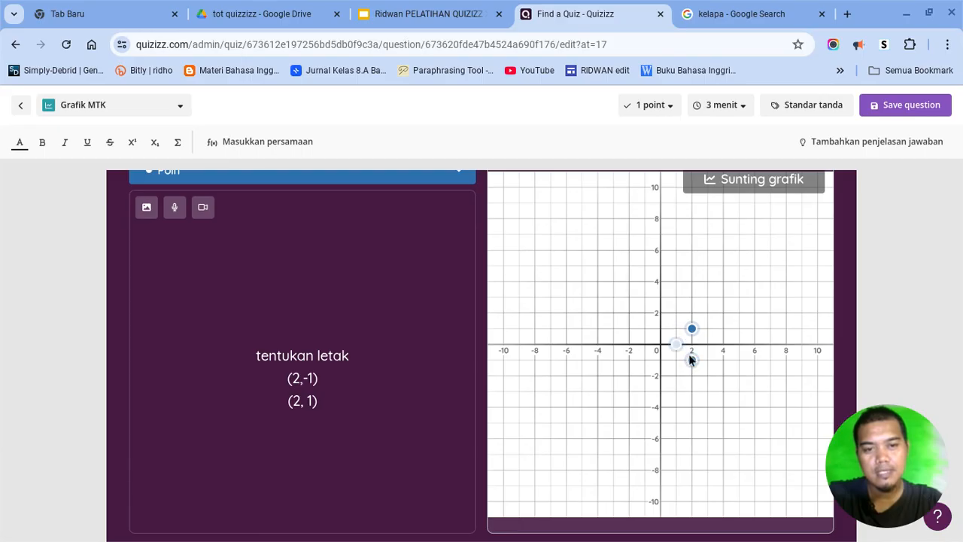
pyautogui.click(692, 360)
pyautogui.click(692, 360)
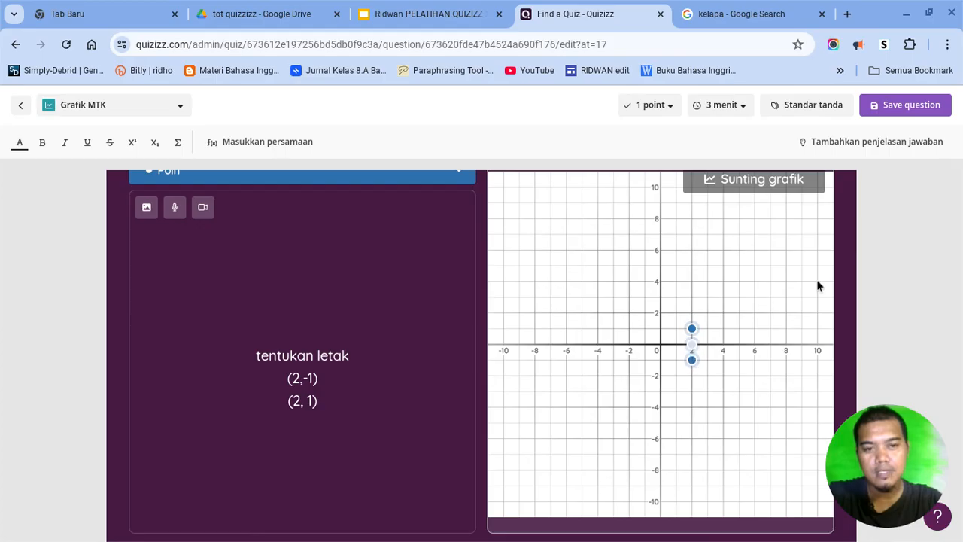
# Step: Save the point-plotting question and return to the quiz's question list
pyautogui.click(888, 110)
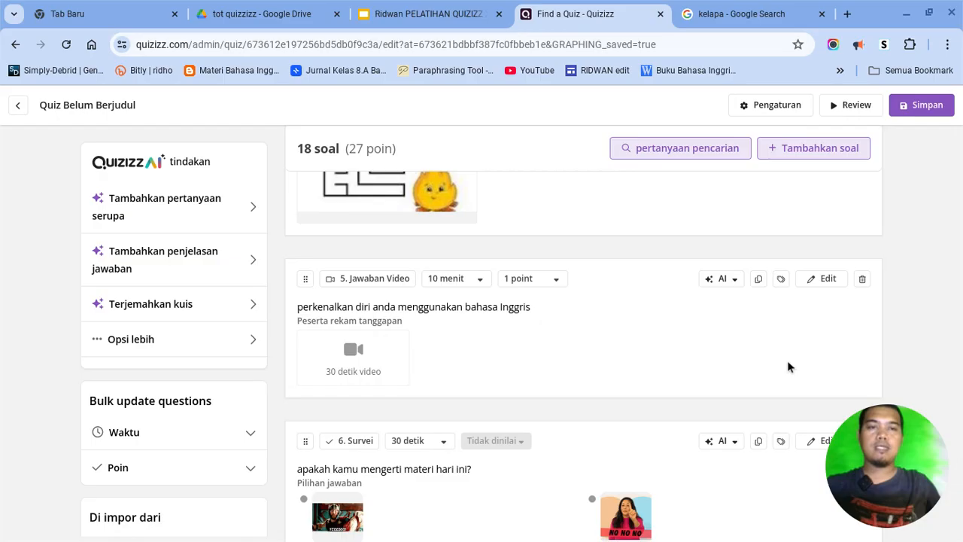
pyautogui.scroll(-4, 788, 366)
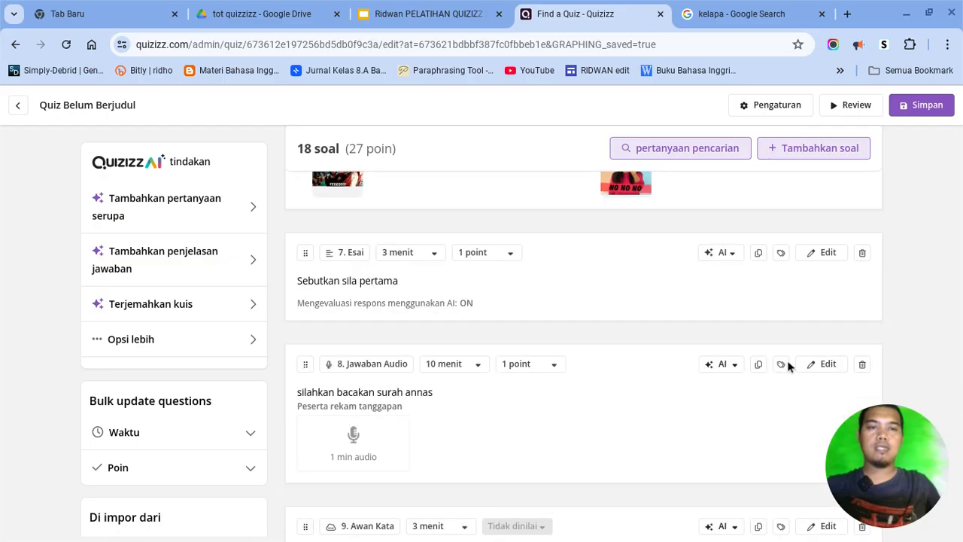
# Step: Start saving the quiz and name it "latihan quizizz3" in the quiz settings
pyautogui.scroll(-8, 788, 366)
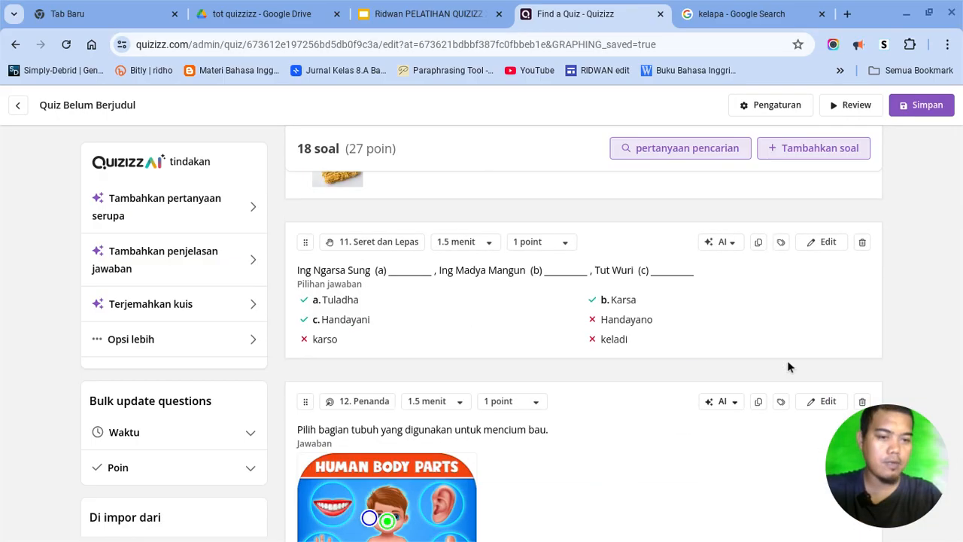
pyautogui.click(923, 109)
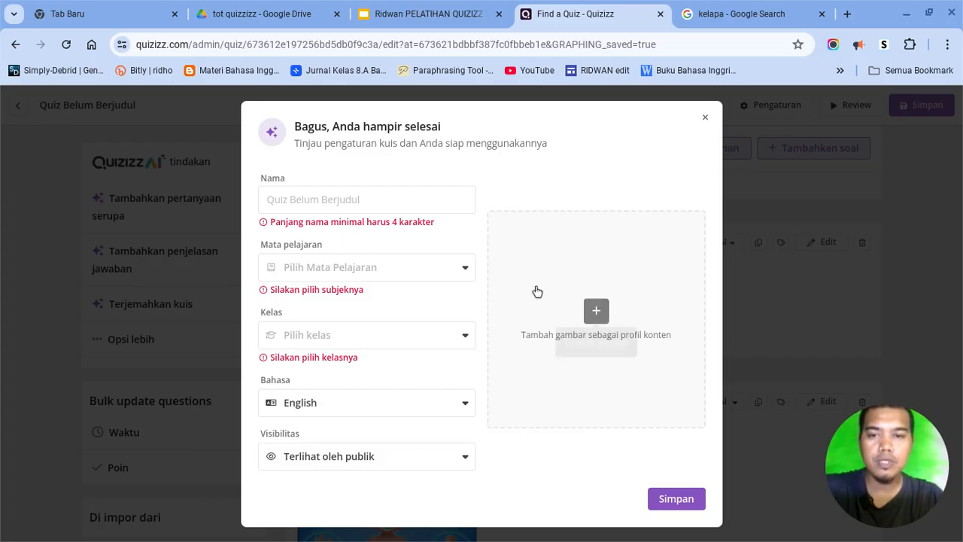
pyautogui.click(384, 206)
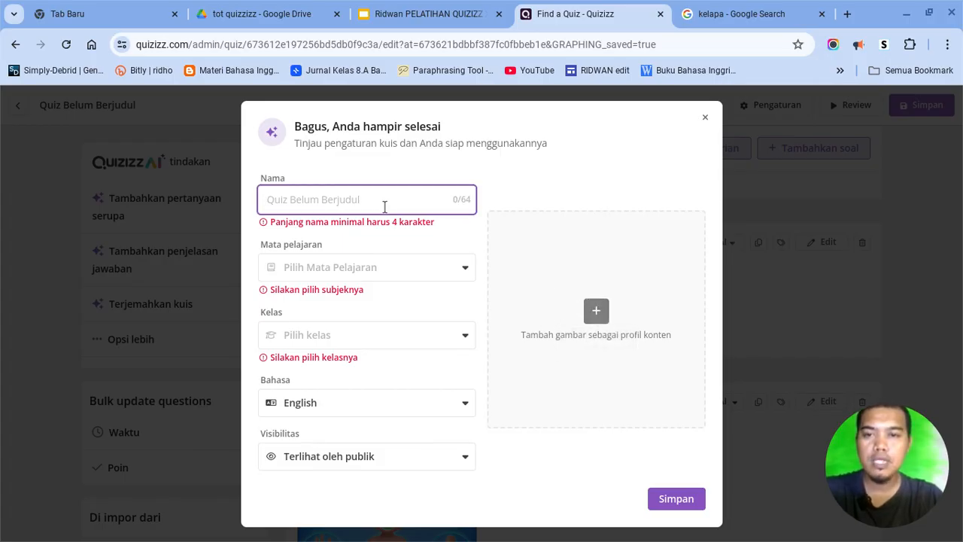
pyautogui.write('lat')
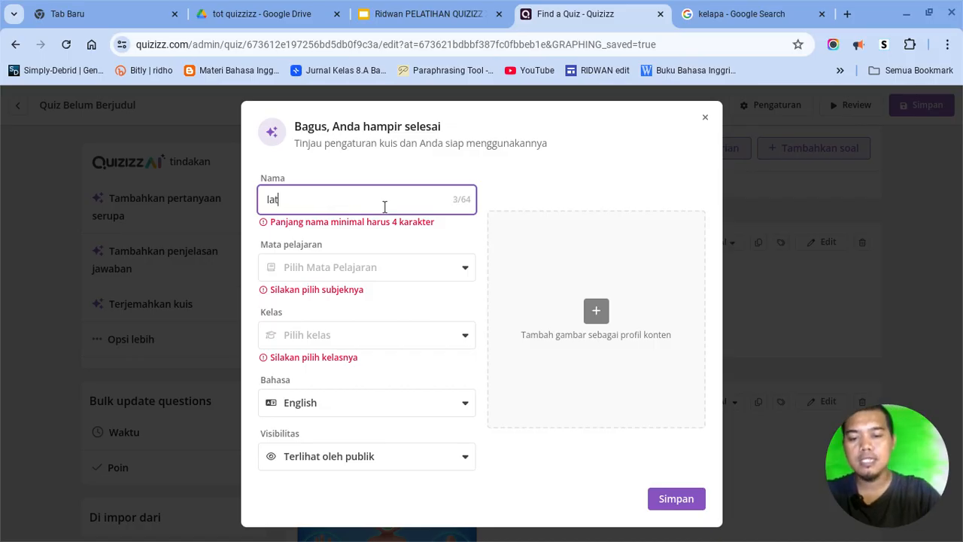
pyautogui.write('uhan')
pyautogui.press('BackSpace')
pyautogui.press('BackSpace')
pyautogui.press('BackSpace')
pyautogui.press('BackSpace')
pyautogui.press('BackSpace')
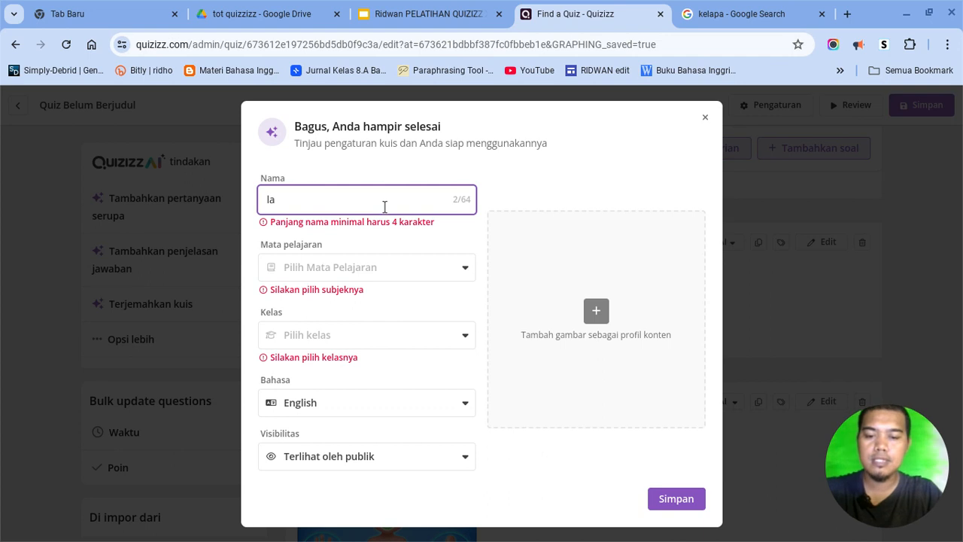
pyautogui.write('tihan q')
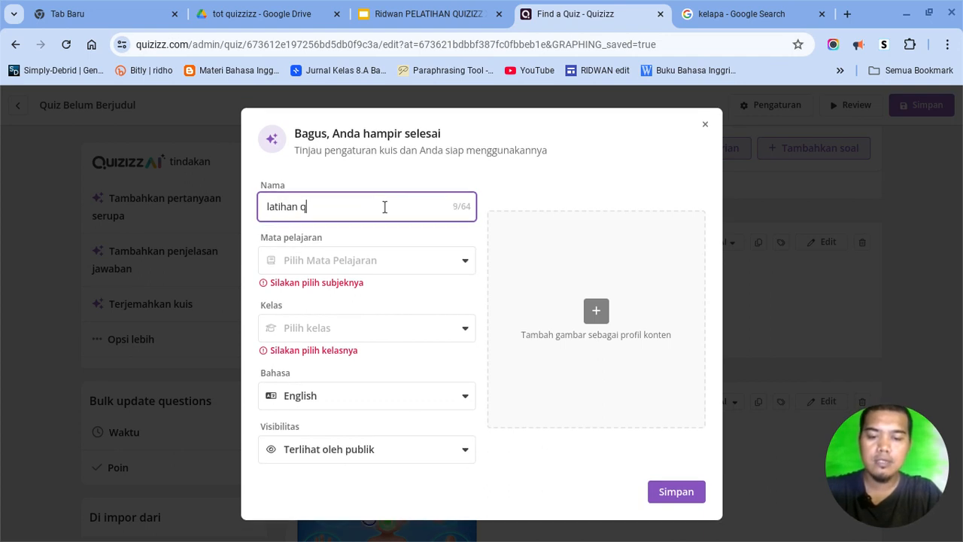
pyautogui.write('uiz')
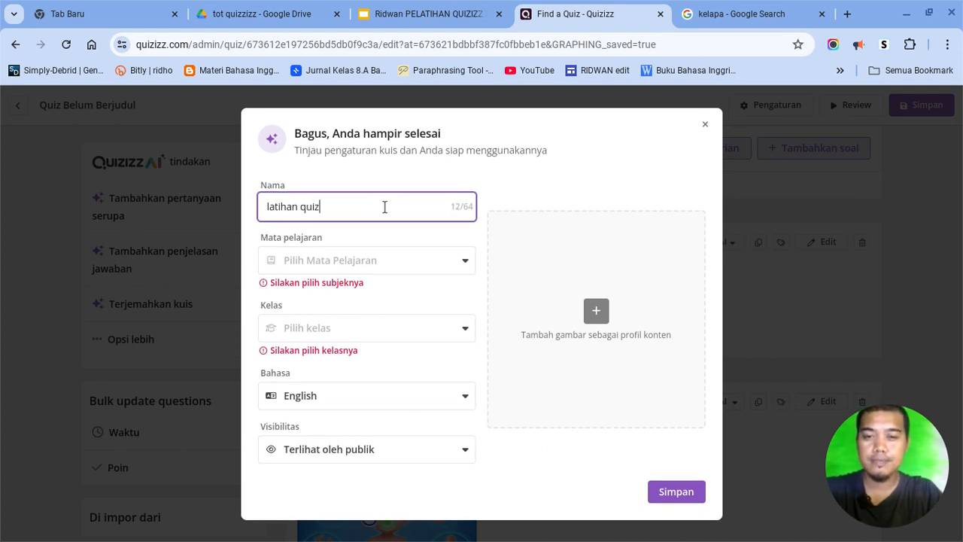
pyautogui.write('izz')
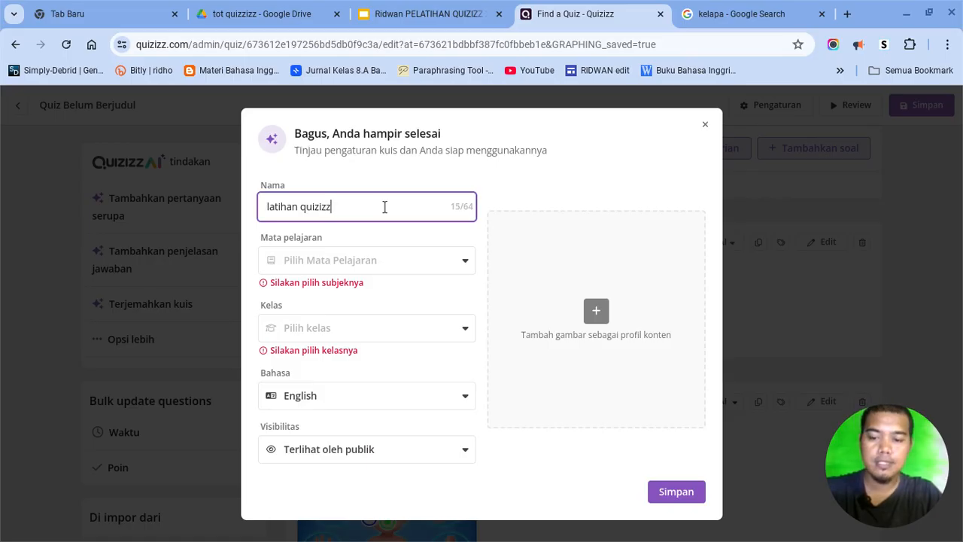
pyautogui.write('3')
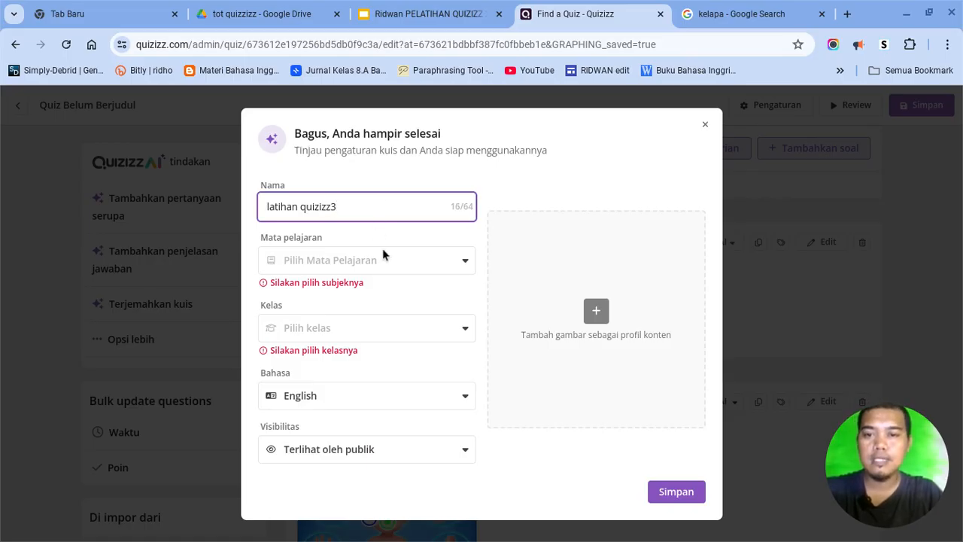
# Step: Set the quiz's subject (Mata pelajaran) to Pengembangan profesional
pyautogui.click(399, 268)
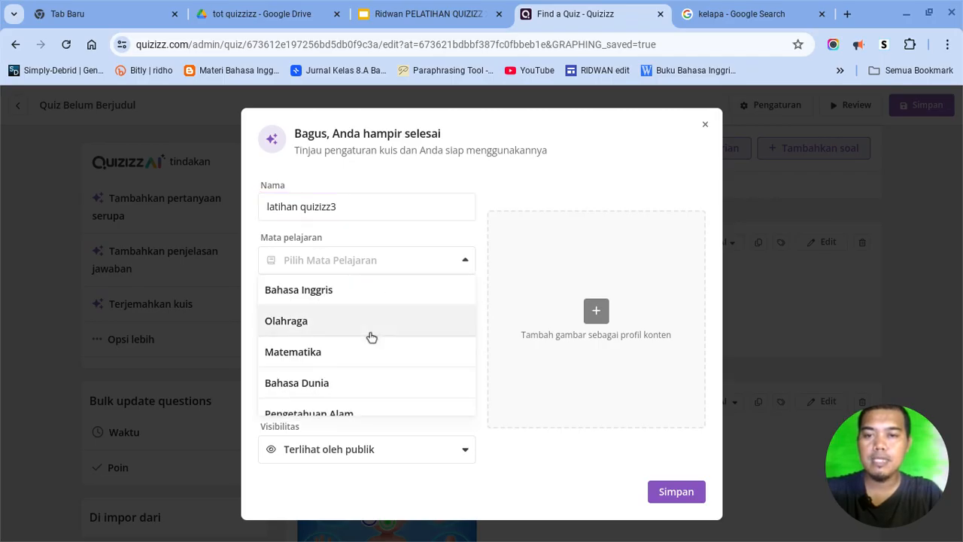
pyautogui.scroll(-2, 371, 336)
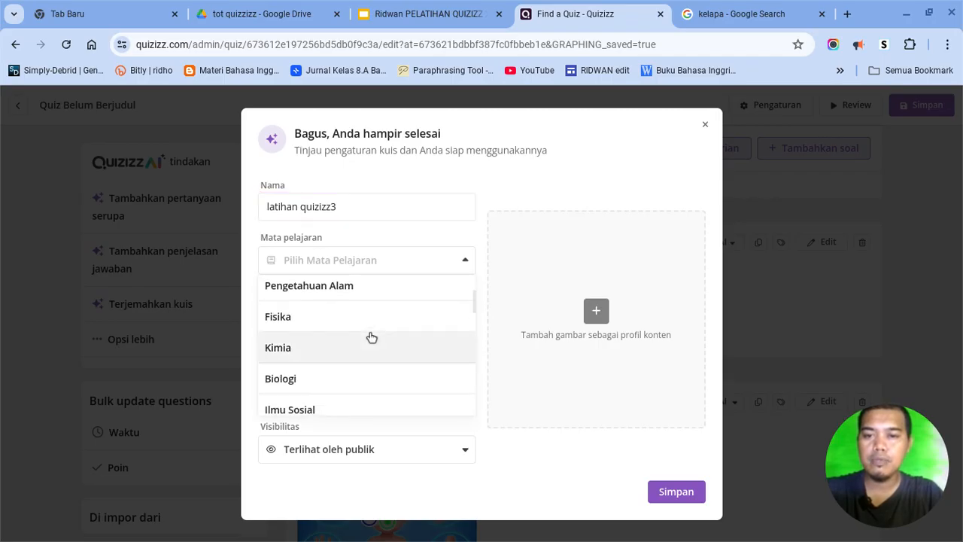
pyautogui.scroll(-2, 371, 336)
pyautogui.scroll(-2, 371, 337)
pyautogui.scroll(-1, 371, 336)
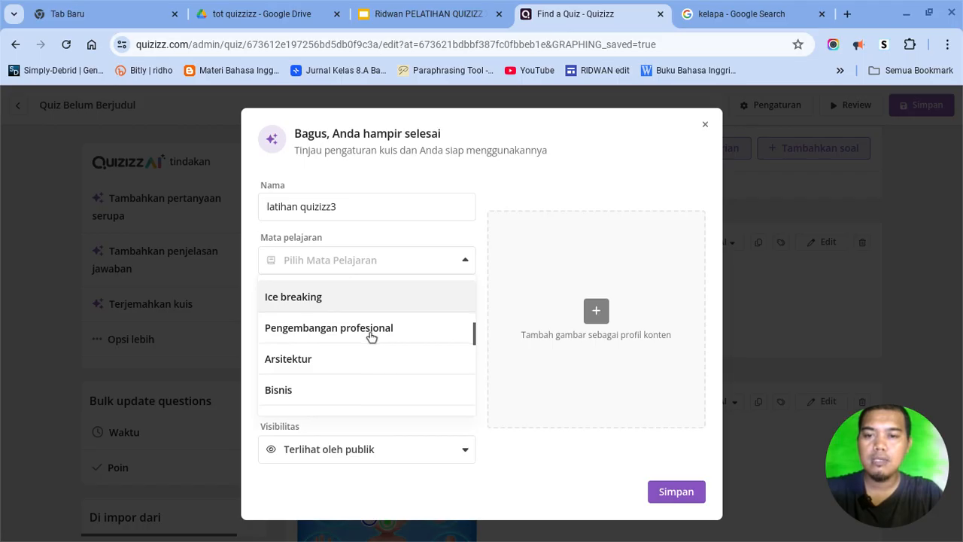
pyautogui.click(386, 333)
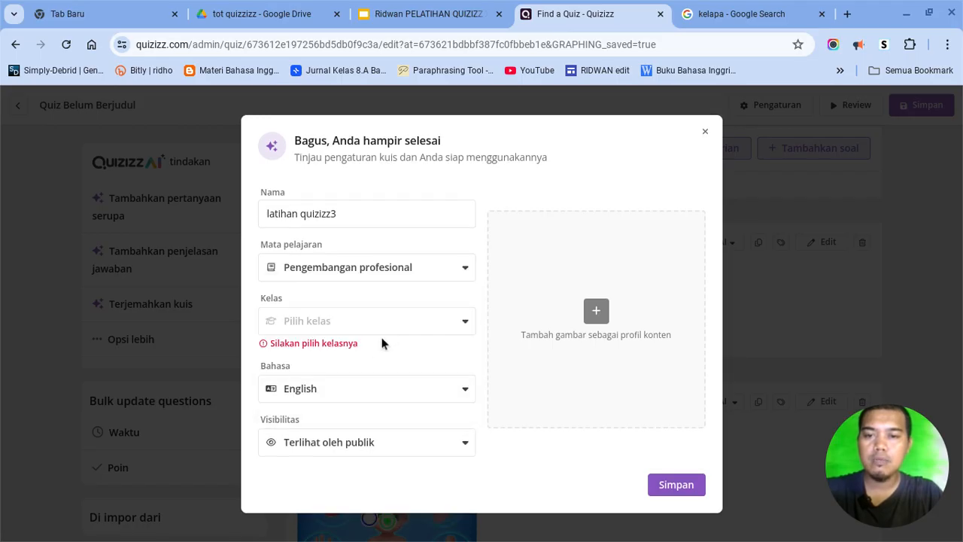
# Step: Set the quiz's grade level (Kelas) to Pengembangan profesional
pyautogui.click(413, 331)
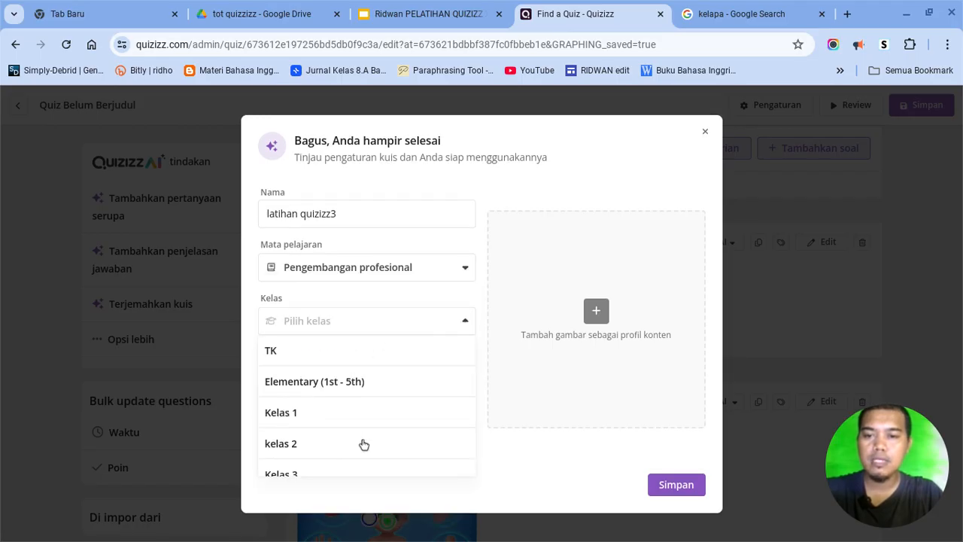
pyautogui.scroll(-2, 363, 443)
pyautogui.scroll(-1, 363, 443)
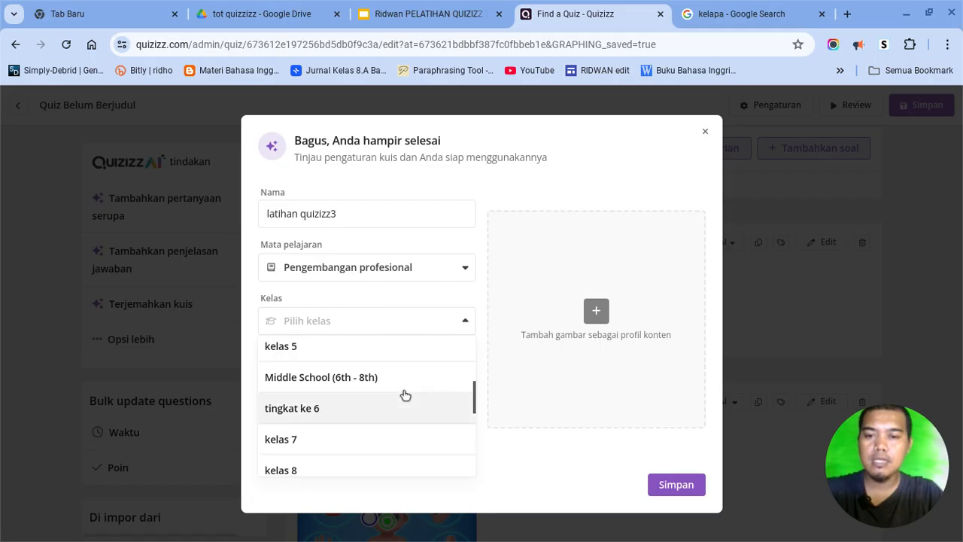
pyautogui.scroll(-4, 404, 395)
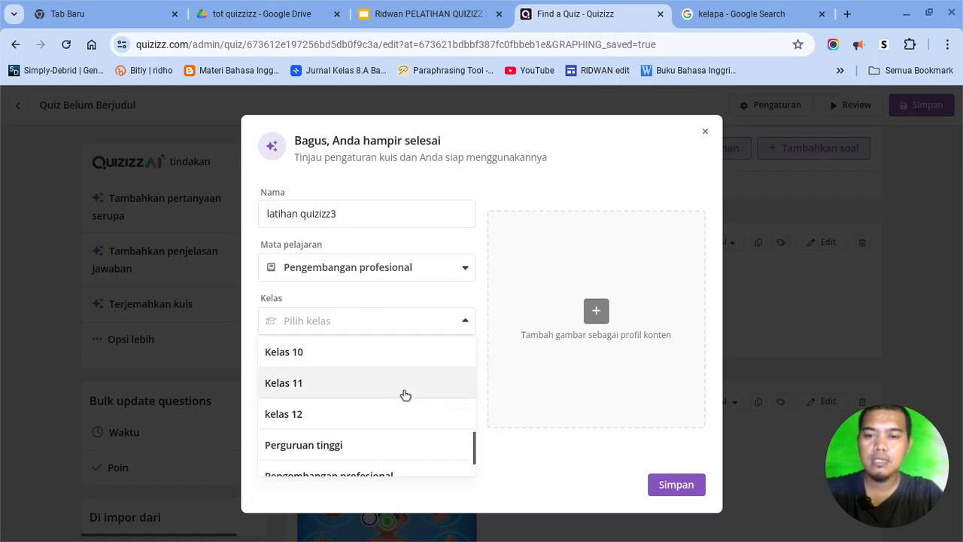
pyautogui.click(397, 430)
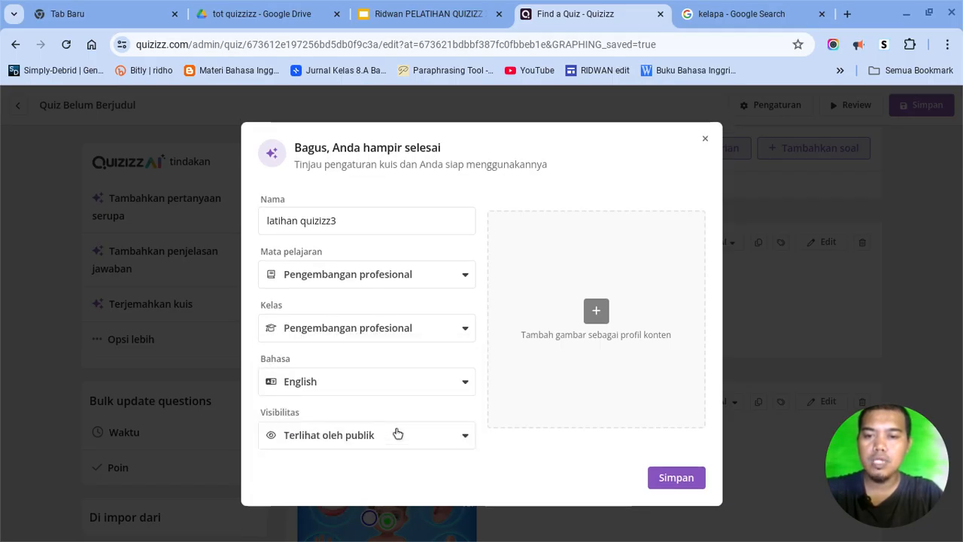
# Step: Set the quiz language to Indonesian and save the quiz with its details
pyautogui.click(464, 378)
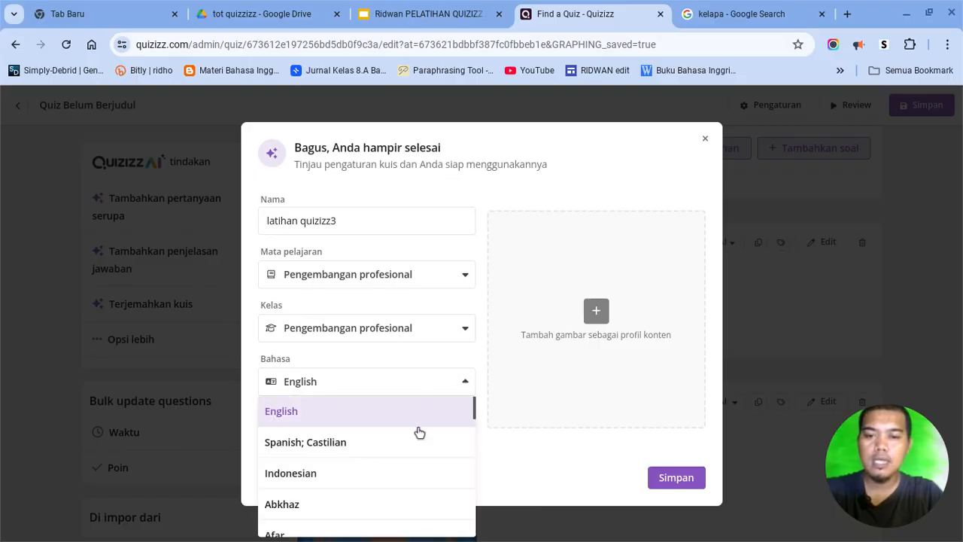
pyautogui.click(386, 475)
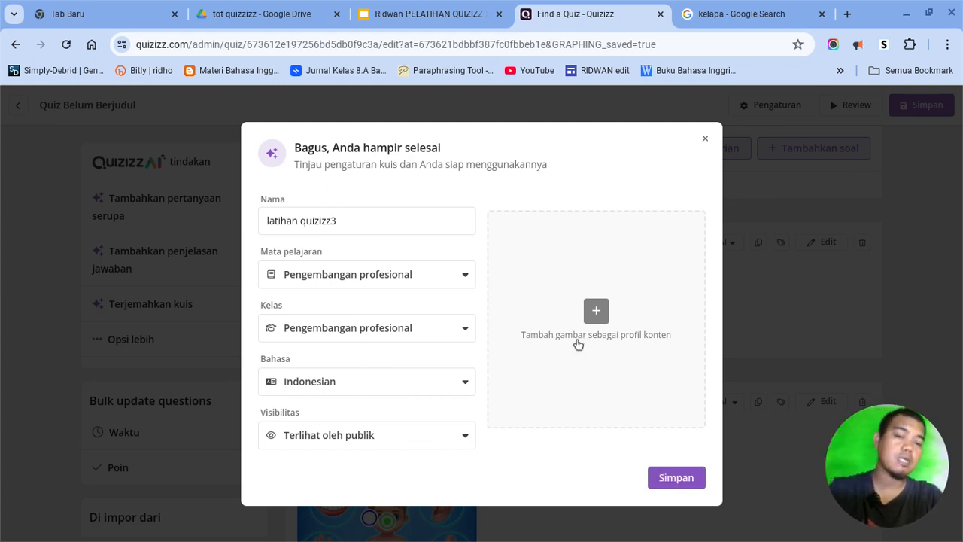
pyautogui.click(660, 475)
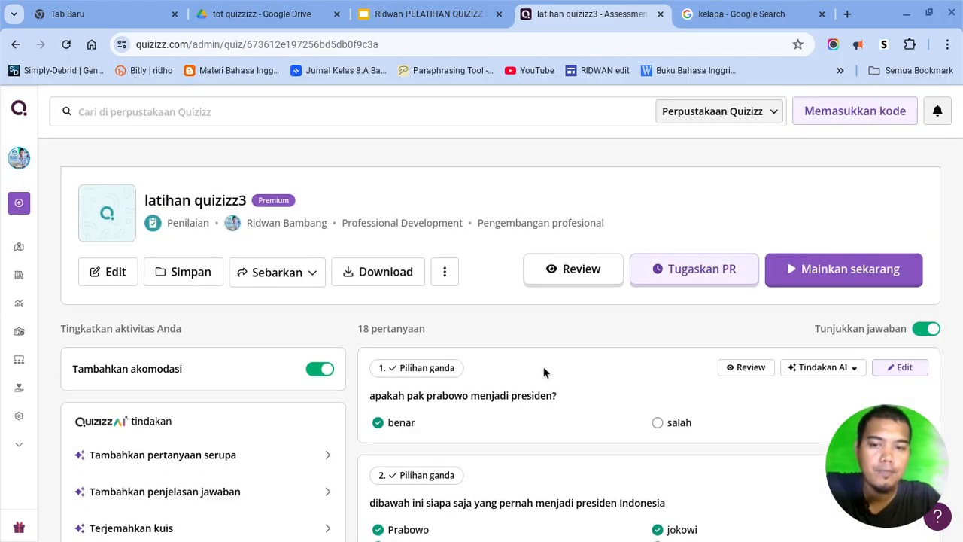
# Step: Preview the saved quiz as a student and answer the first question with "benar"
pyautogui.scroll(-3, 544, 371)
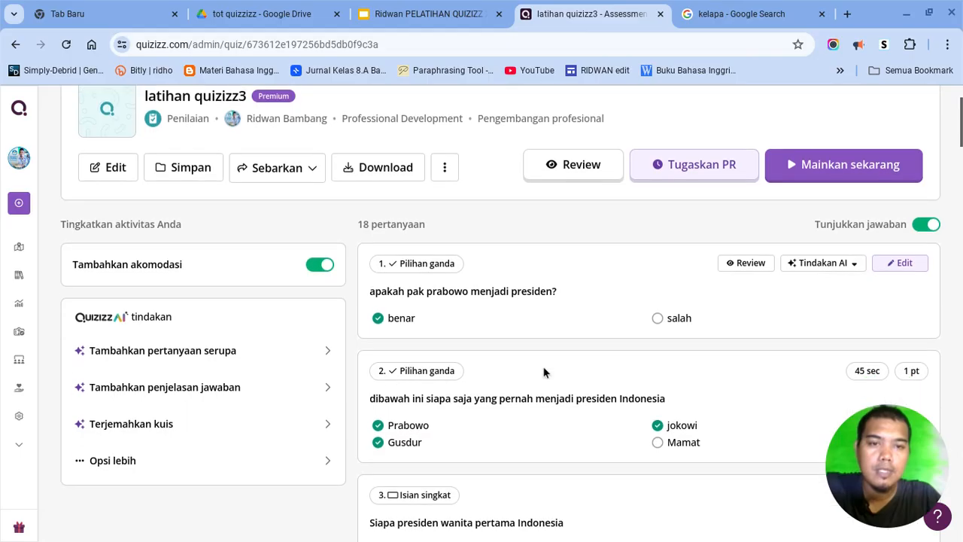
pyautogui.scroll(3, 544, 372)
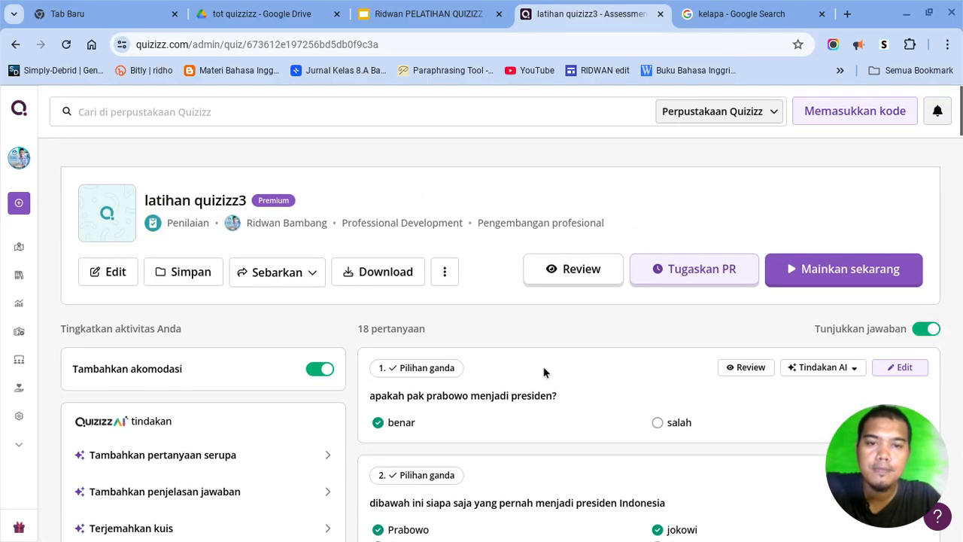
pyautogui.click(569, 279)
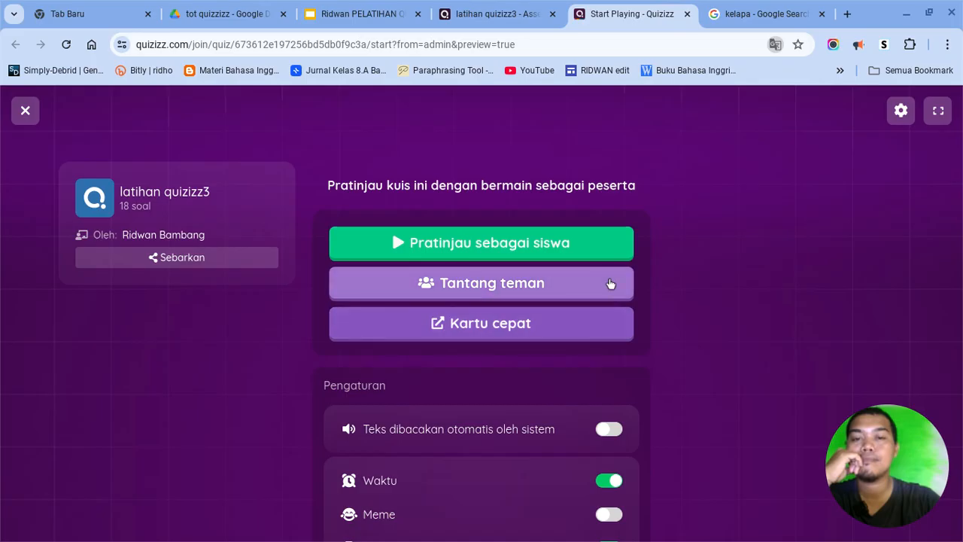
pyautogui.click(582, 244)
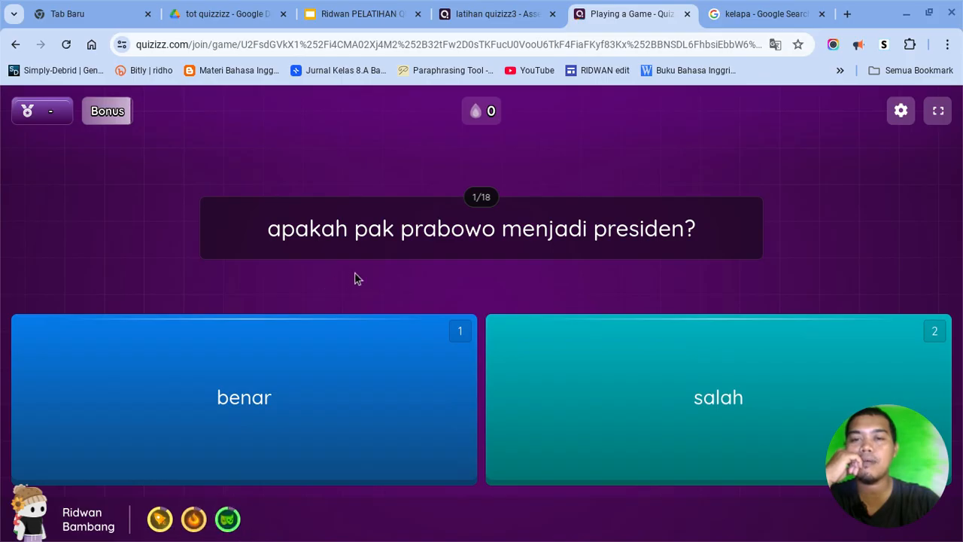
pyautogui.click(393, 357)
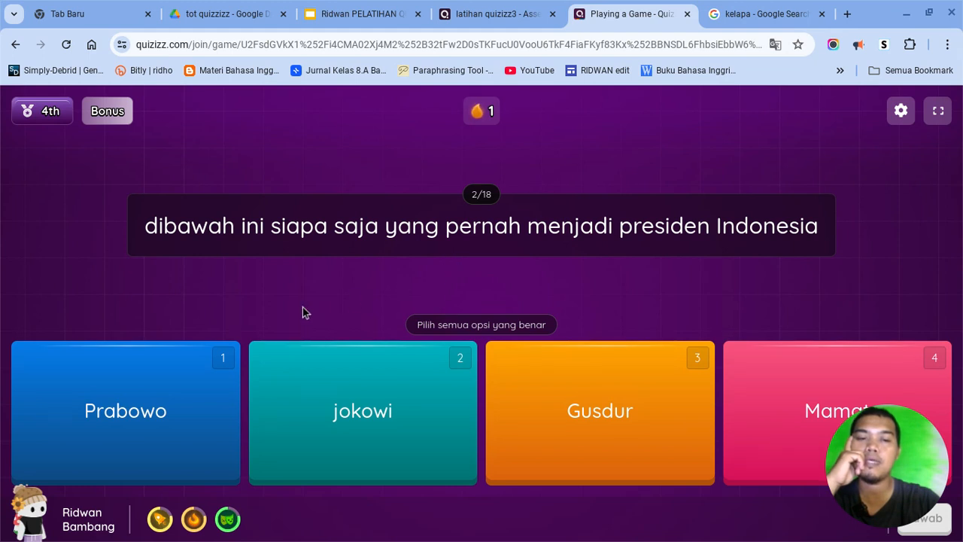
# Step: Answer the question about Indonesian presidents with Prabowo, jokowi and Gusdur, and submit it
pyautogui.click(226, 357)
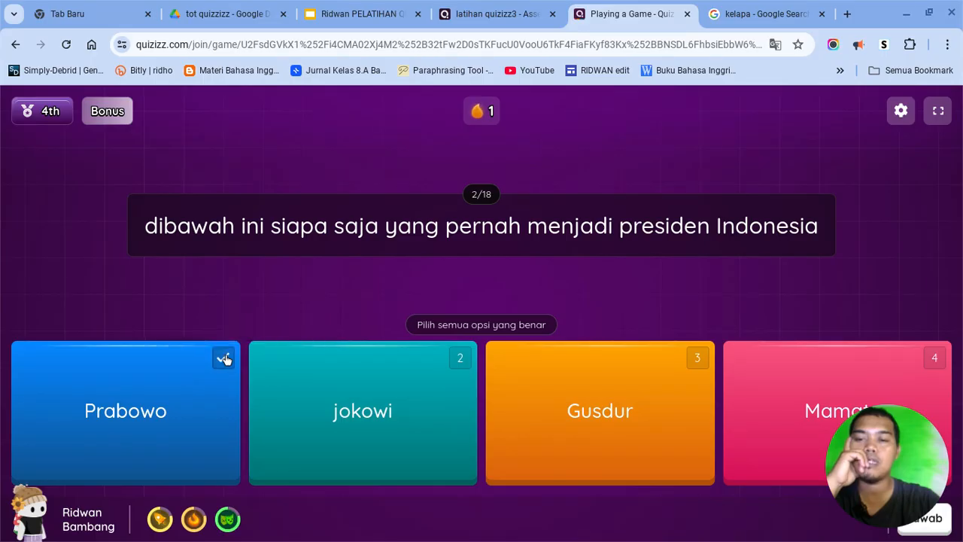
pyautogui.click(456, 358)
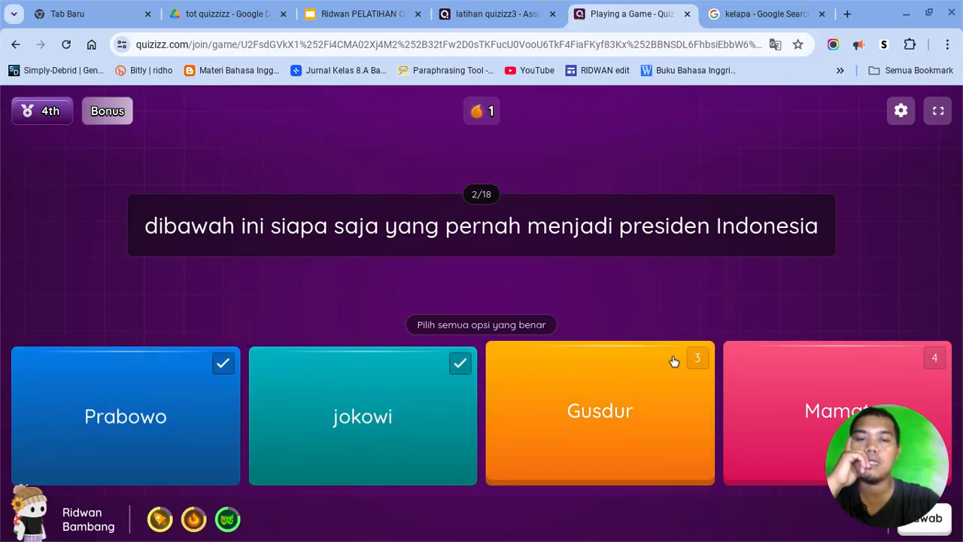
pyautogui.click(694, 358)
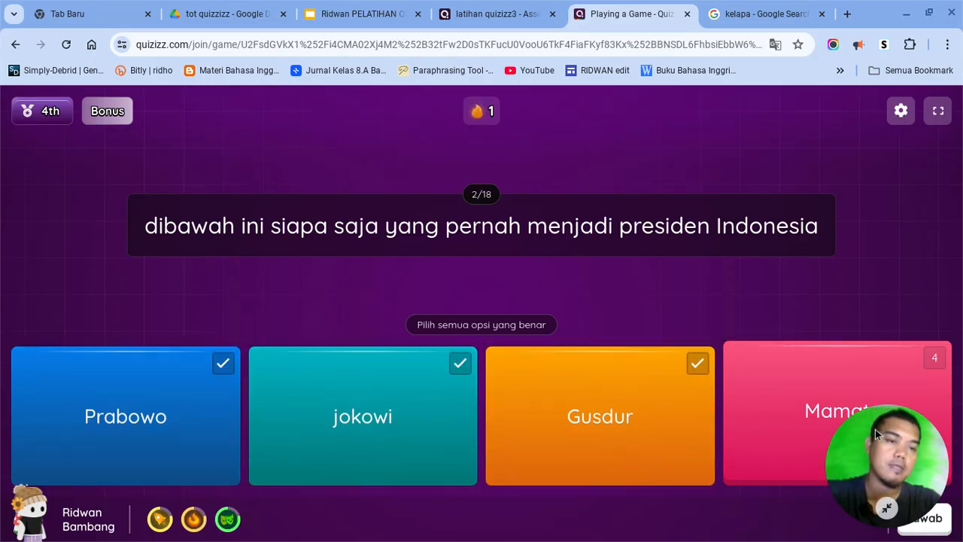
pyautogui.moveTo(874, 428); pyautogui.dragTo(888, 68)
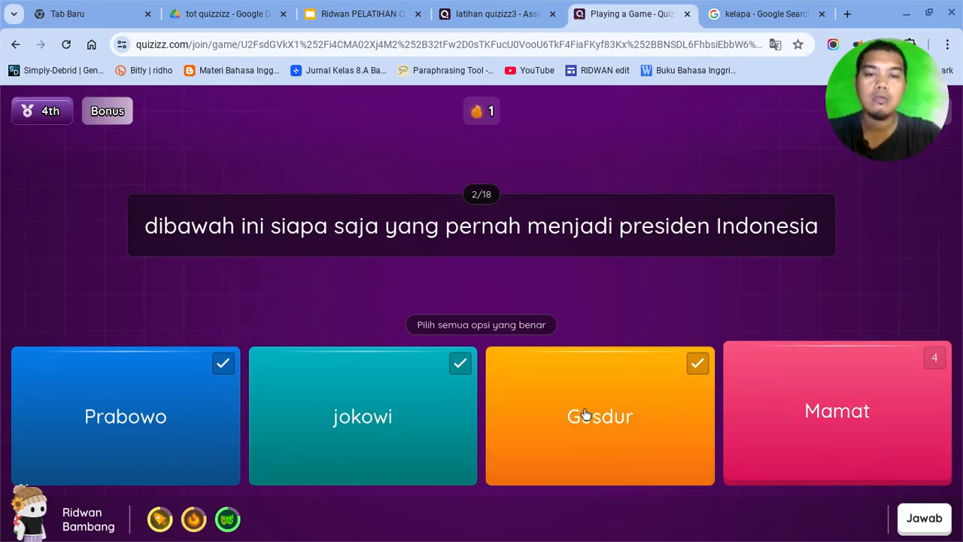
pyautogui.click(912, 516)
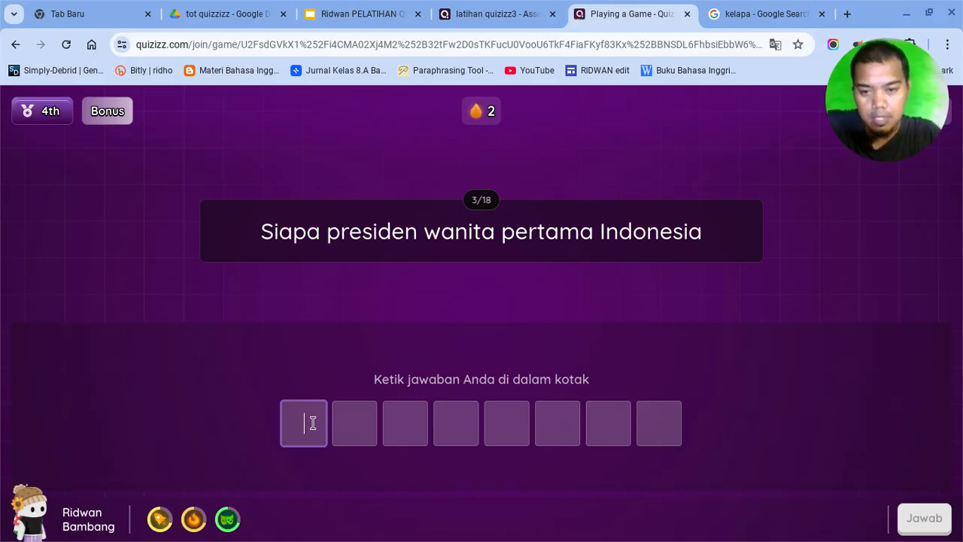
# Step: Answer the question about Indonesia's first female president with "megawati" and submit it
pyautogui.write('megawa')
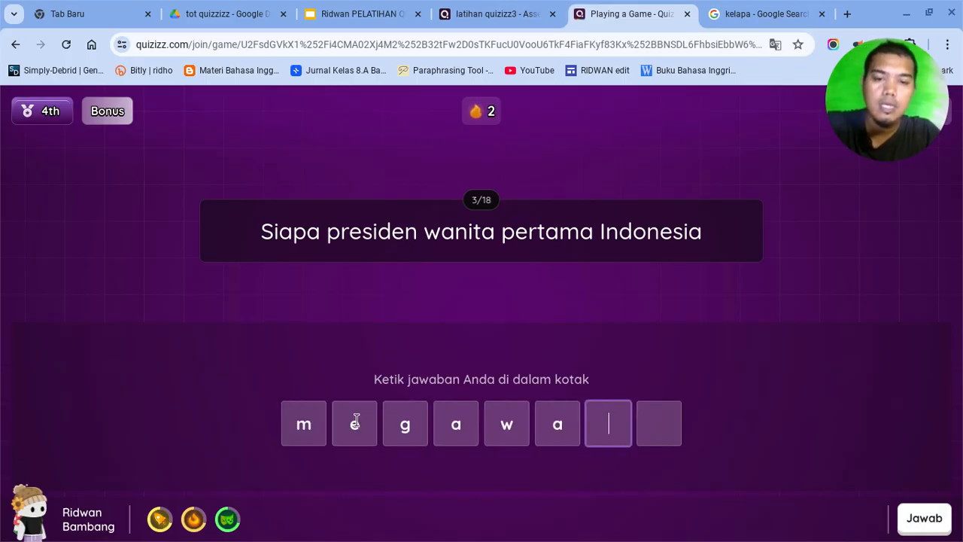
pyautogui.write('ti')
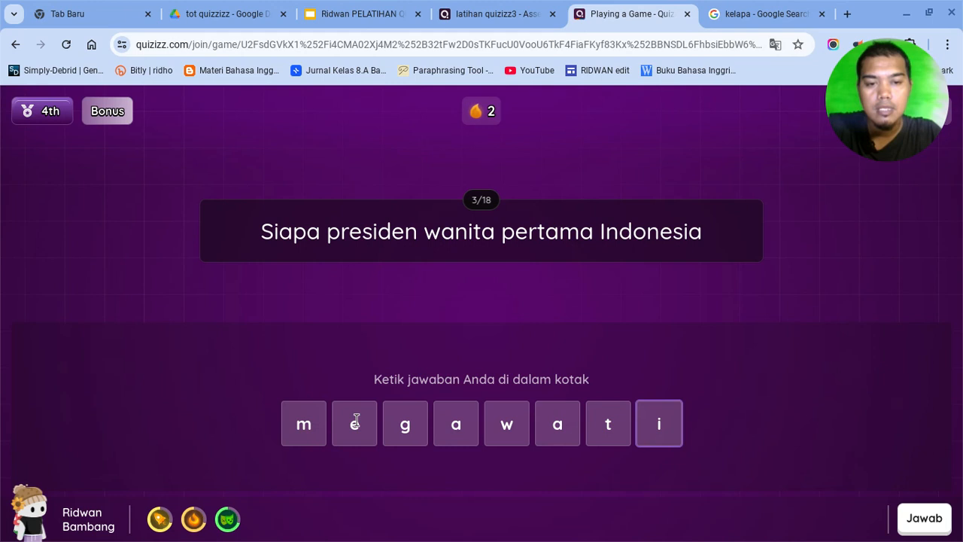
pyautogui.click(922, 518)
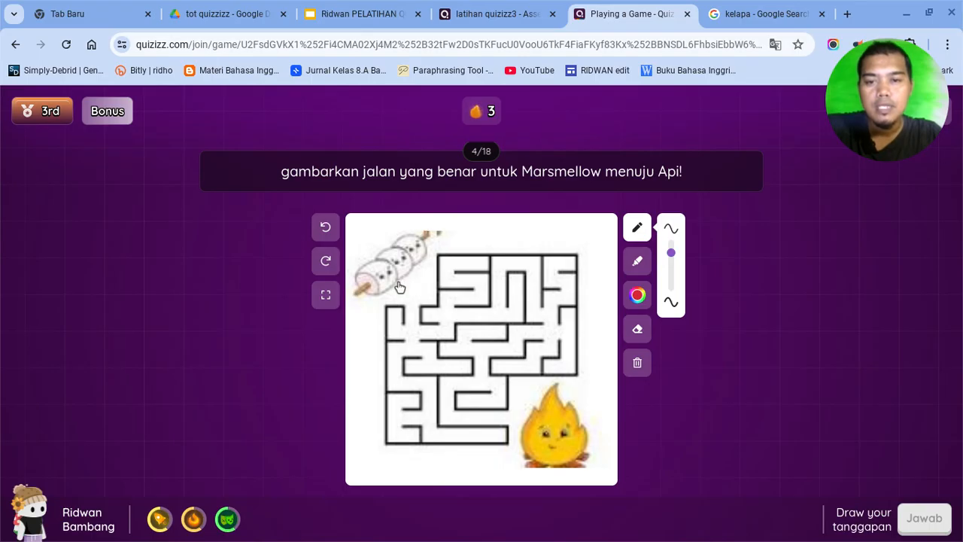
# Step: Draw a path through the maze from the marshmallows to the fire and submit the drawing
pyautogui.moveTo(399, 283)
pyautogui.mouseDown()
pyautogui.moveTo(421, 308)
pyautogui.moveTo(422, 335)
pyautogui.mouseUp()
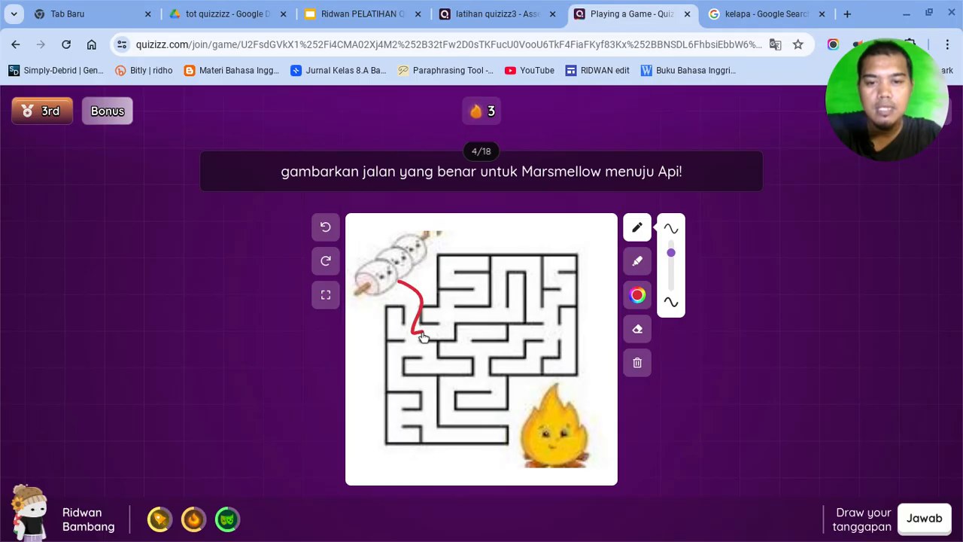
pyautogui.moveTo(422, 335)
pyautogui.mouseDown()
pyautogui.moveTo(456, 333)
pyautogui.moveTo(487, 311)
pyautogui.moveTo(509, 266)
pyautogui.moveTo(531, 272)
pyautogui.moveTo(533, 306)
pyautogui.moveTo(547, 322)
pyautogui.moveTo(542, 338)
pyautogui.moveTo(491, 361)
pyautogui.moveTo(459, 391)
pyautogui.moveTo(456, 416)
pyautogui.moveTo(533, 425)
pyautogui.mouseUp()
pyautogui.click(920, 513)
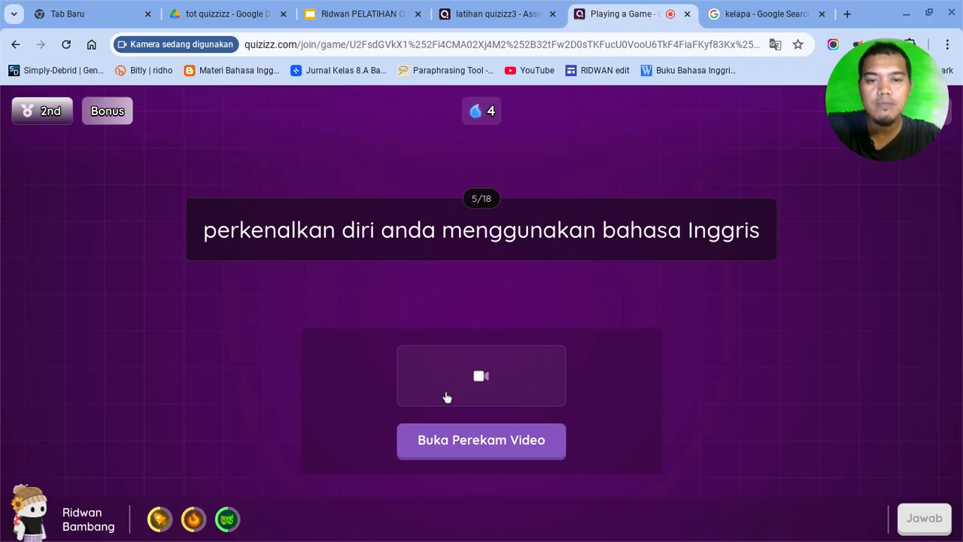
# Step: Record a video of about 29 seconds introducing yourself in English, play it back and submit it as the answer
pyautogui.click(449, 445)
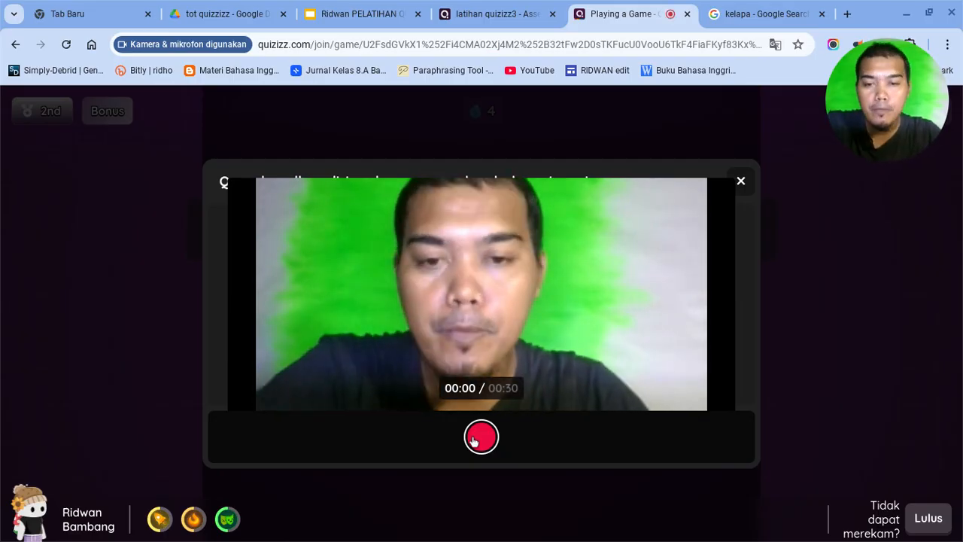
pyautogui.click(473, 440)
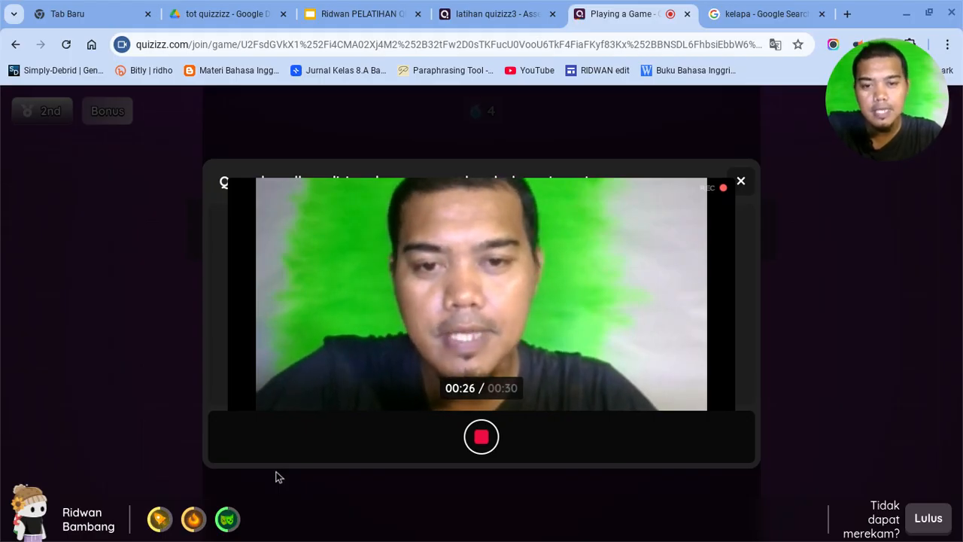
pyautogui.click(479, 440)
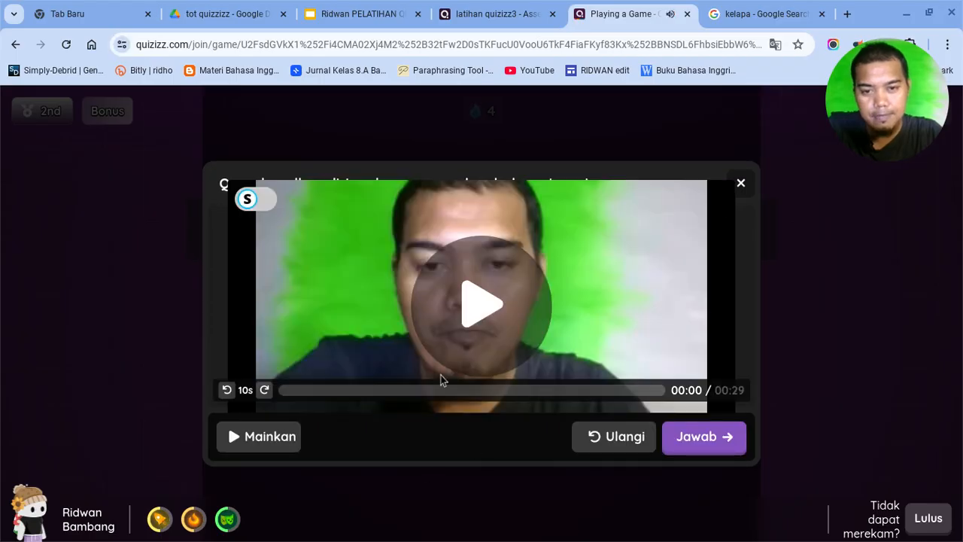
pyautogui.click(456, 340)
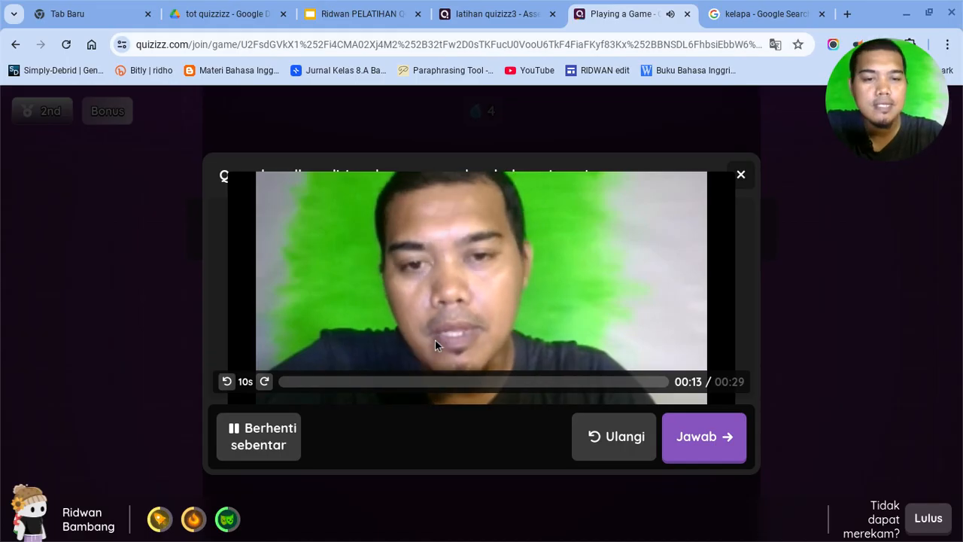
pyautogui.click(686, 450)
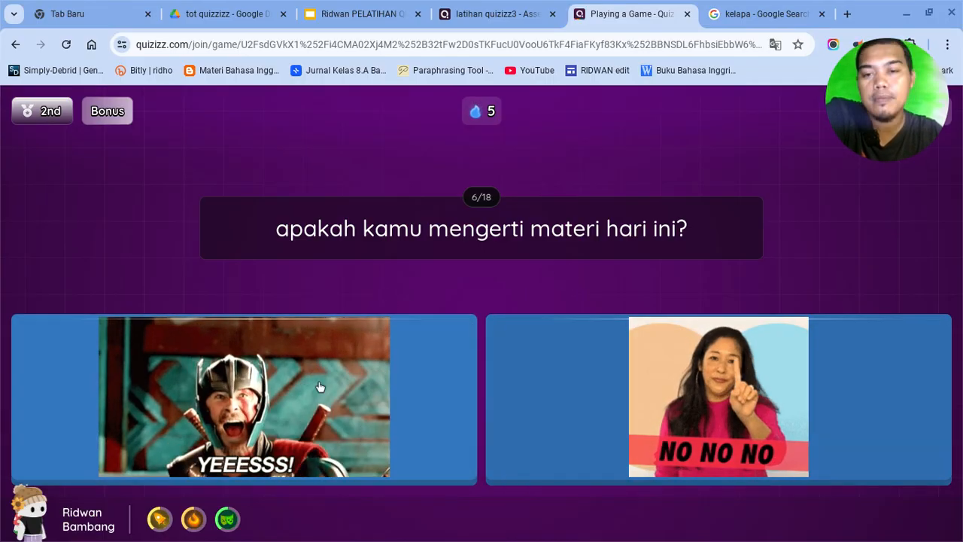
# Step: Answer the lesson-understanding poll with the "YEEESSS!" image, and submit "kemanusian yang adil" for the question about the first sila
pyautogui.click(305, 396)
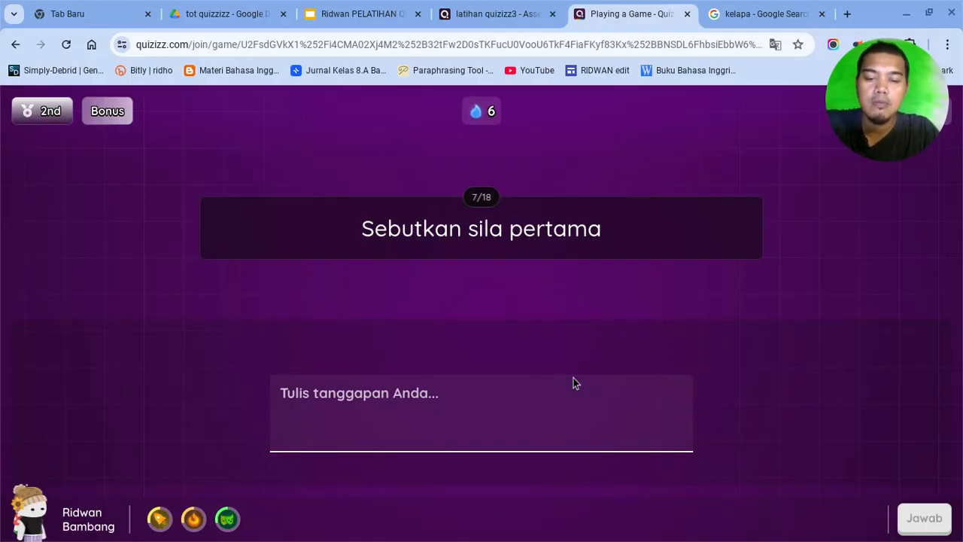
pyautogui.click(573, 378)
pyautogui.write('kemanusian yang adil')
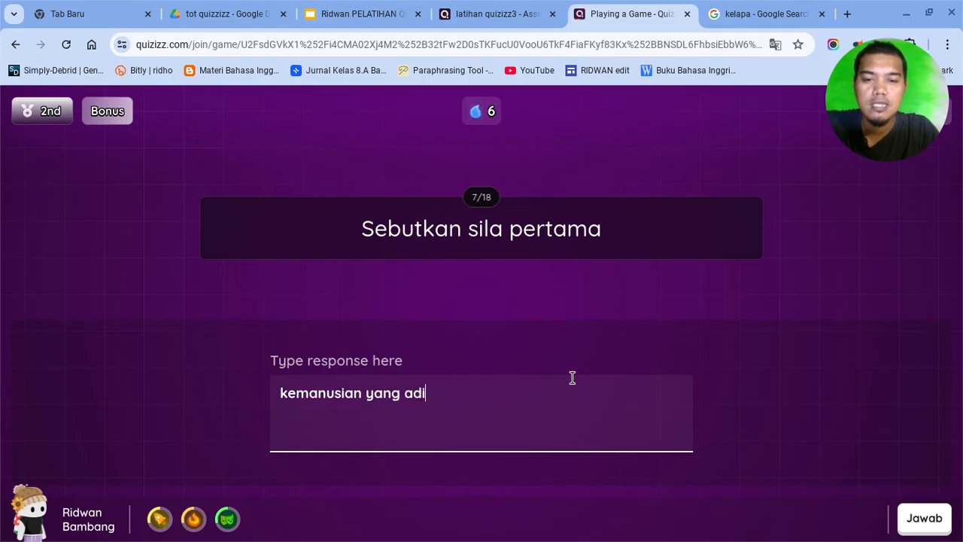
pyautogui.click(919, 517)
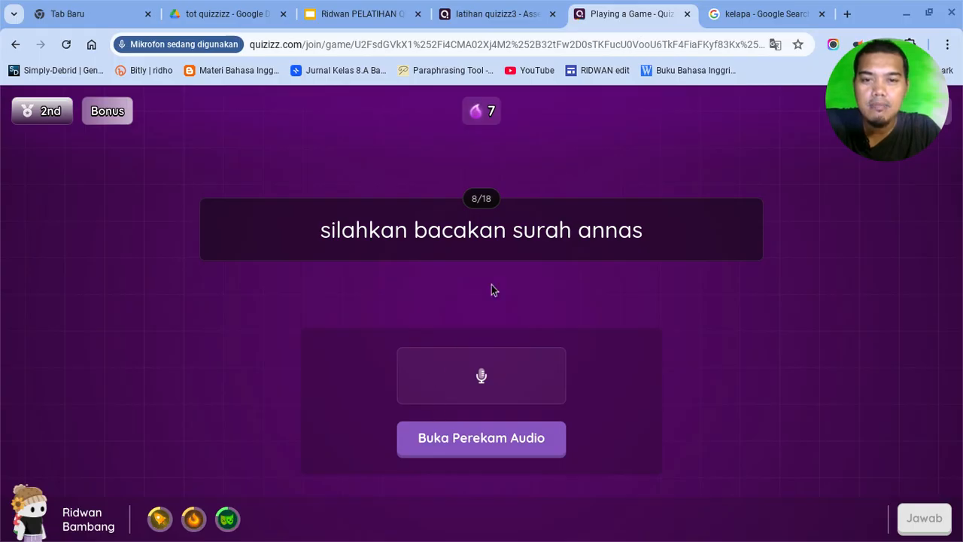
# Step: Record an audio answer of about 10 seconds reciting surah annas, play part of it back and submit it
pyautogui.click(464, 436)
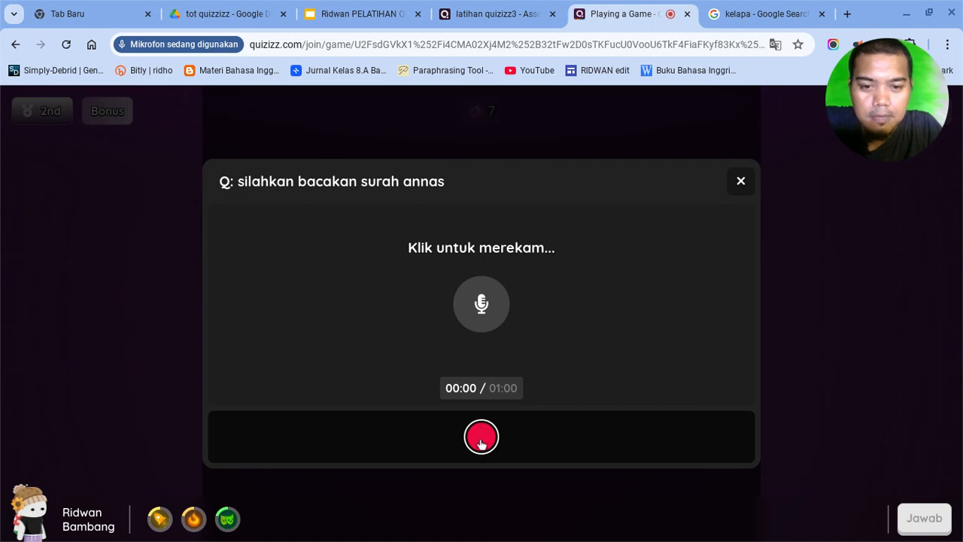
pyautogui.click(481, 440)
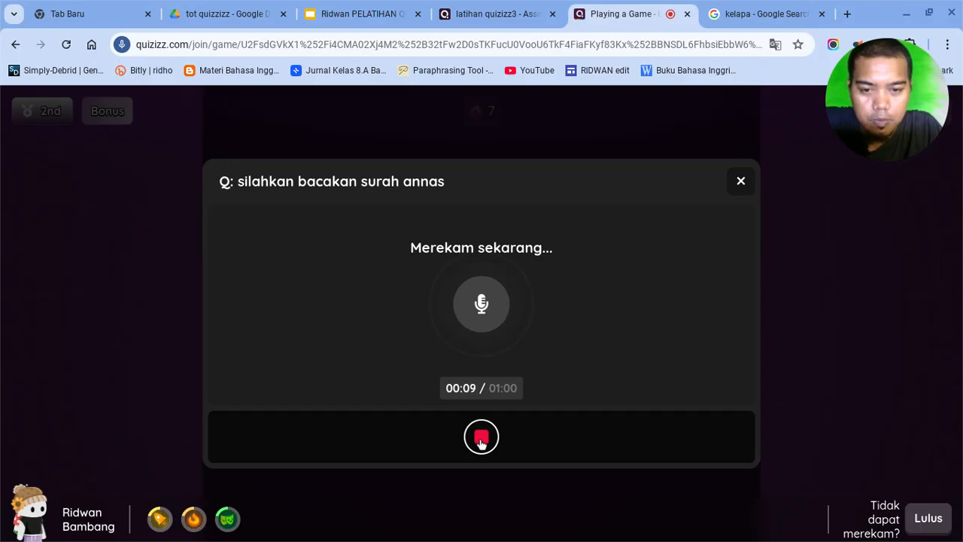
pyautogui.click(482, 443)
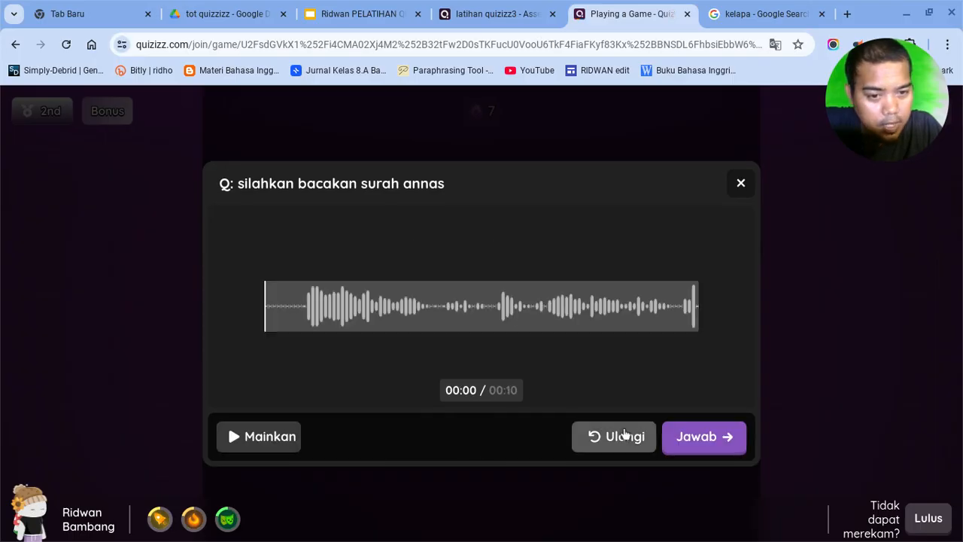
pyautogui.click(270, 437)
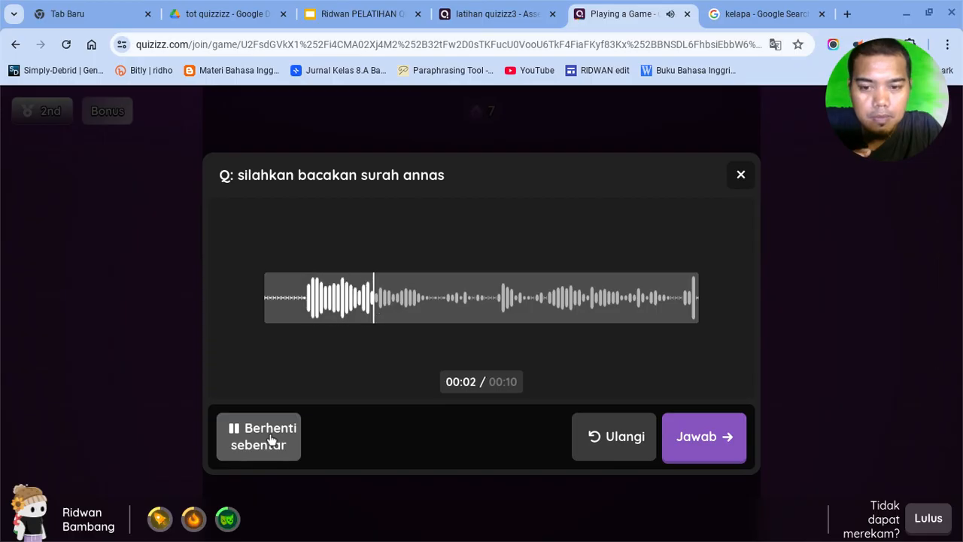
pyautogui.click(270, 439)
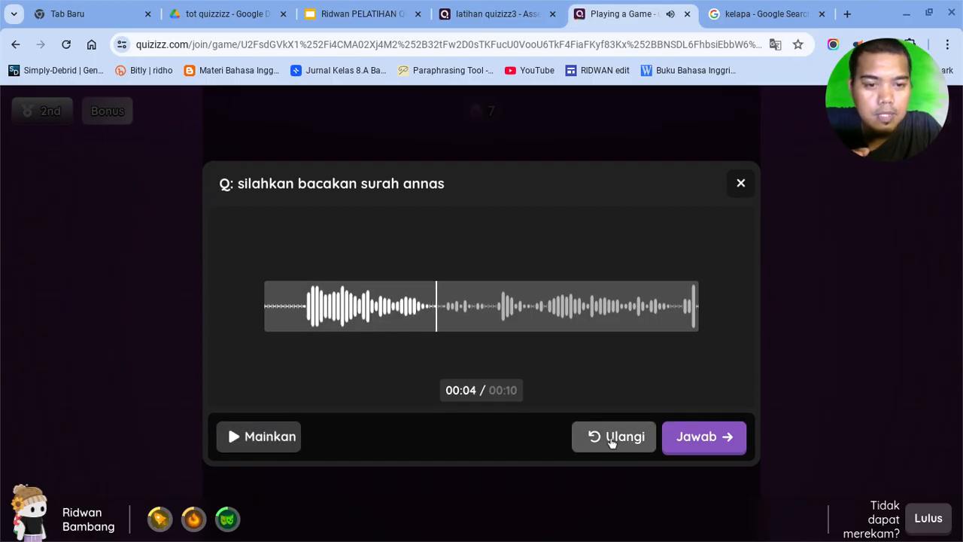
pyautogui.click(693, 440)
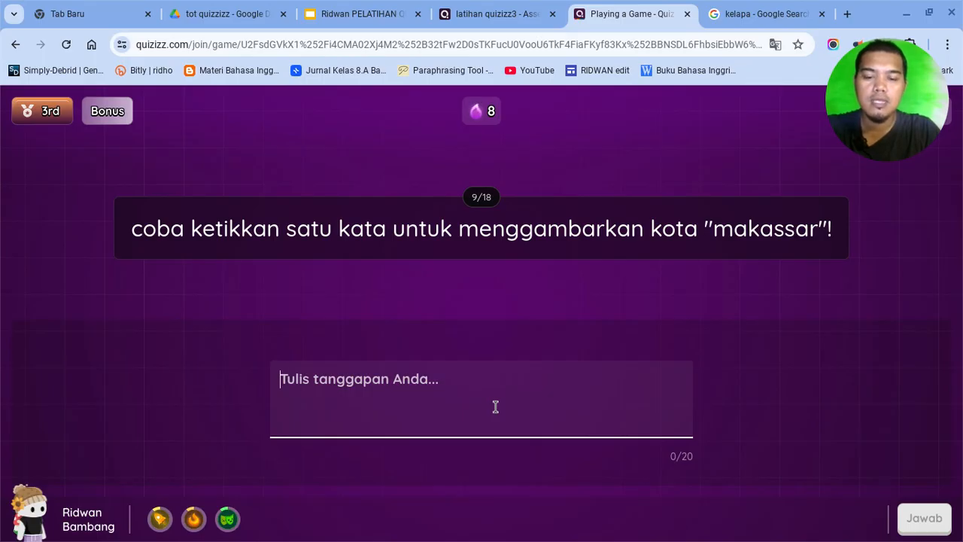
# Step: Answer the one-word question describing the city of Makassar with "ramai" and submit it
pyautogui.write('indah')
pyautogui.press('BackSpace')
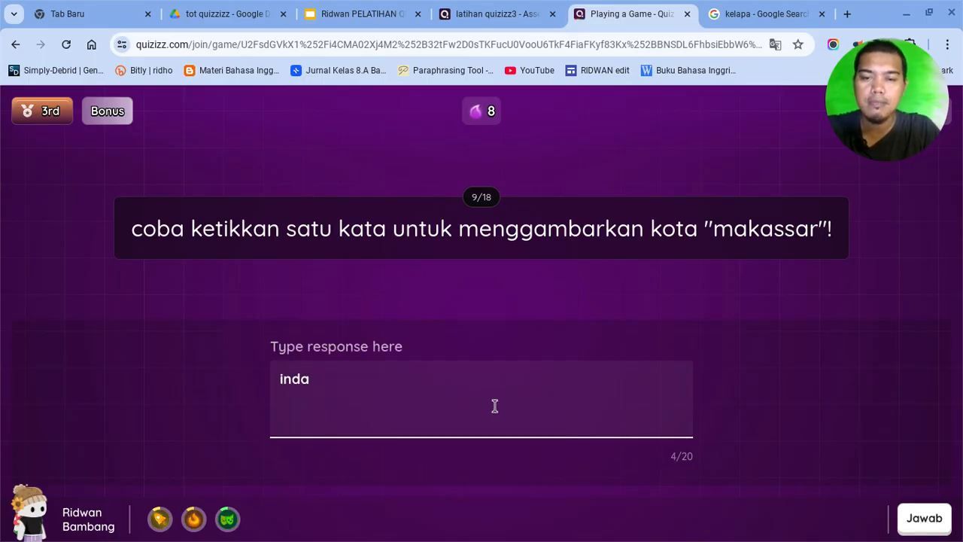
pyautogui.press('BackSpace')
pyautogui.press('BackSpace')
pyautogui.write('ramai')
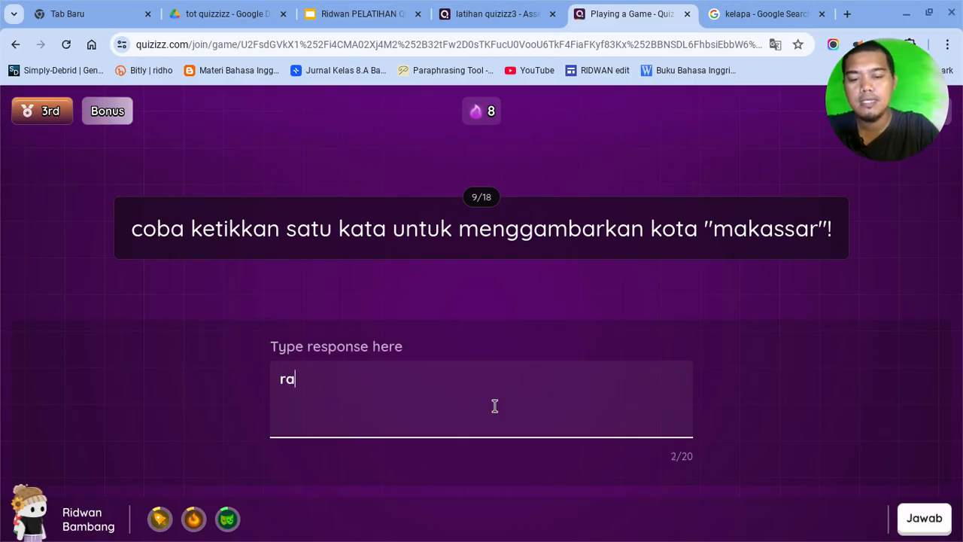
pyautogui.click(906, 519)
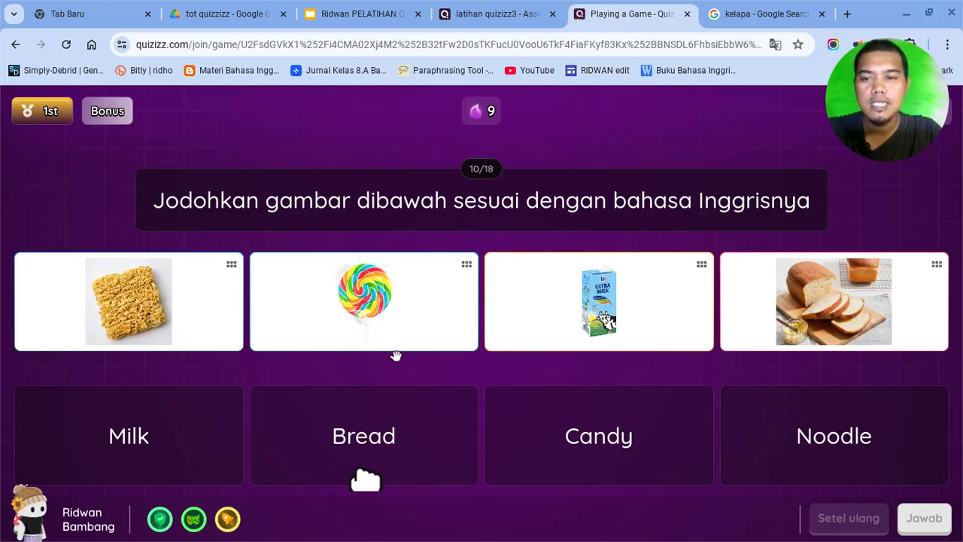
# Step: Match the noodle, bread, lollipop and milk pictures to Noodle, Bread, Candy and Milk, and submit the answer
pyautogui.click(124, 325)
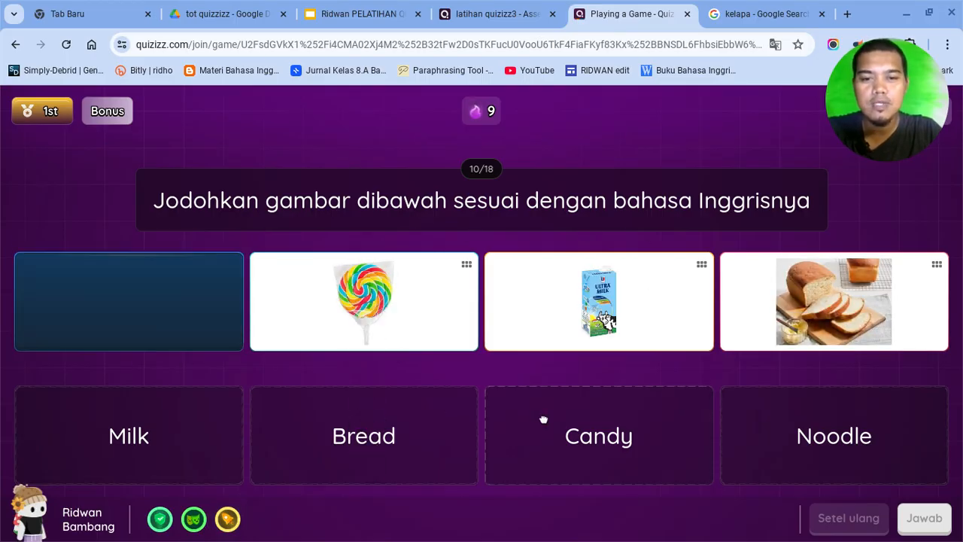
pyautogui.click(824, 458)
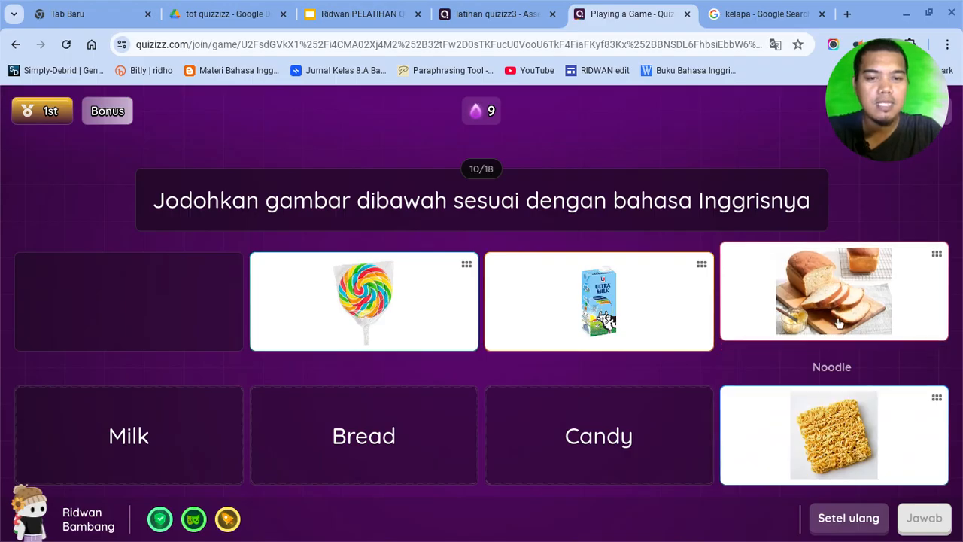
pyautogui.click(393, 442)
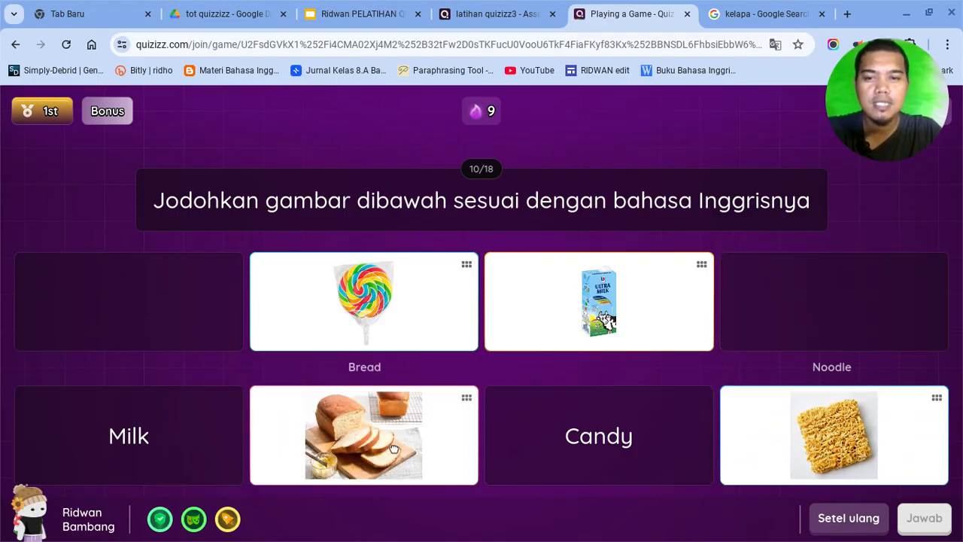
pyautogui.click(381, 307)
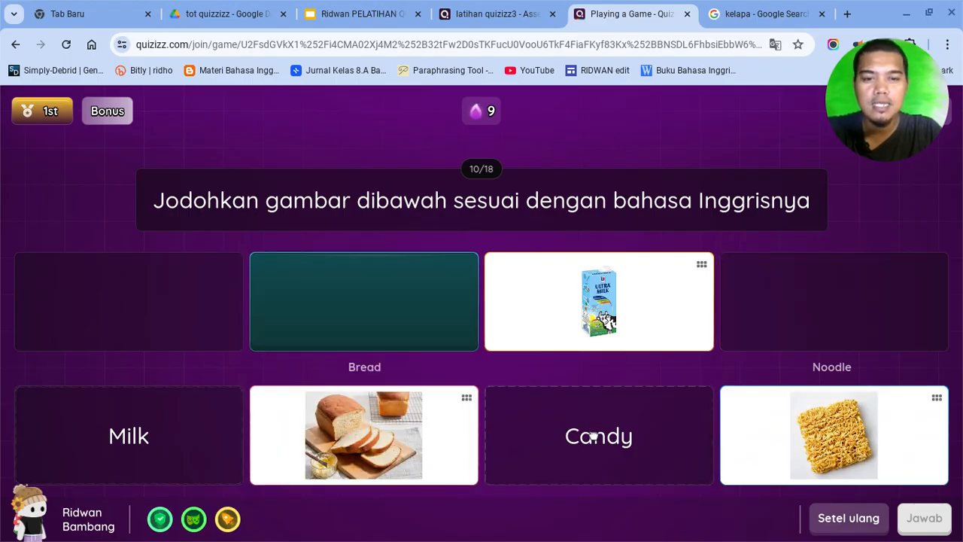
pyautogui.click(593, 436)
pyautogui.click(598, 301)
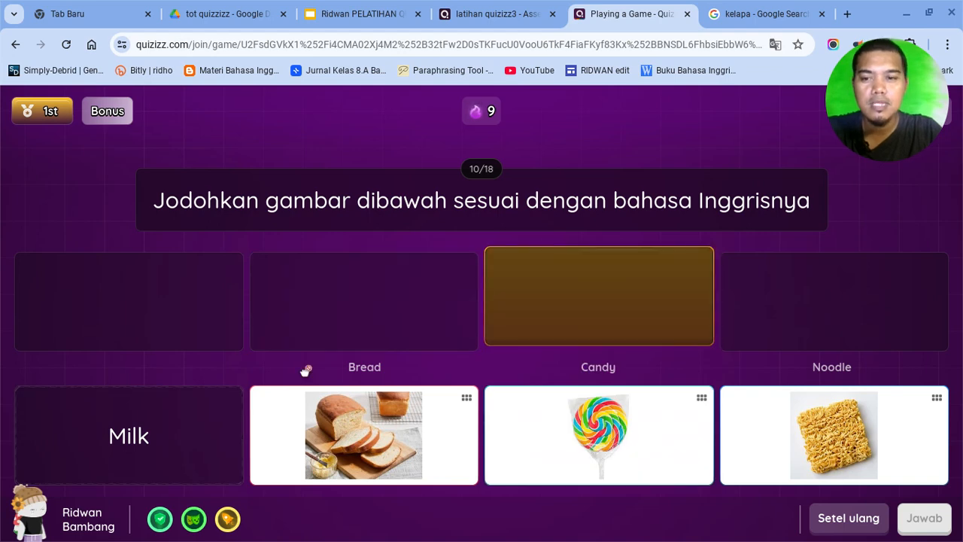
pyautogui.click(142, 423)
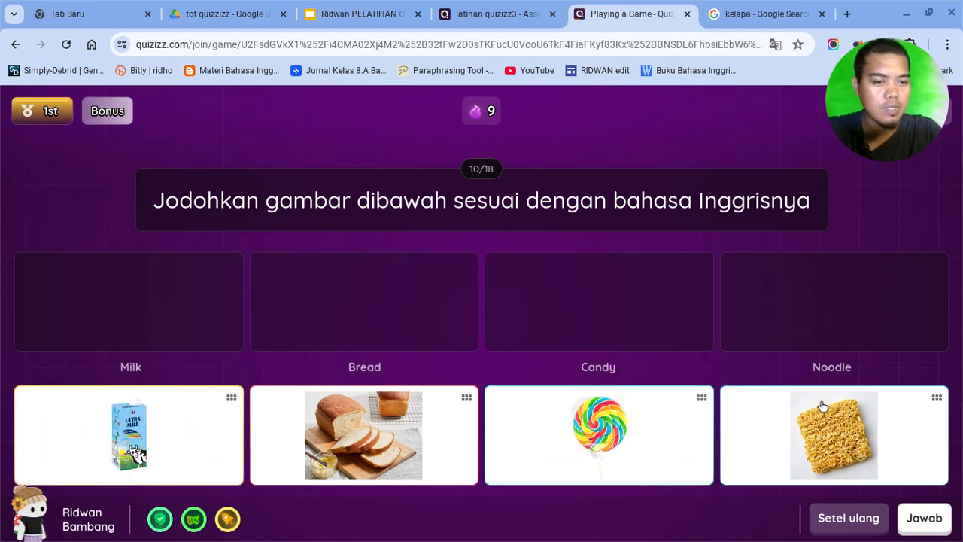
pyautogui.click(913, 524)
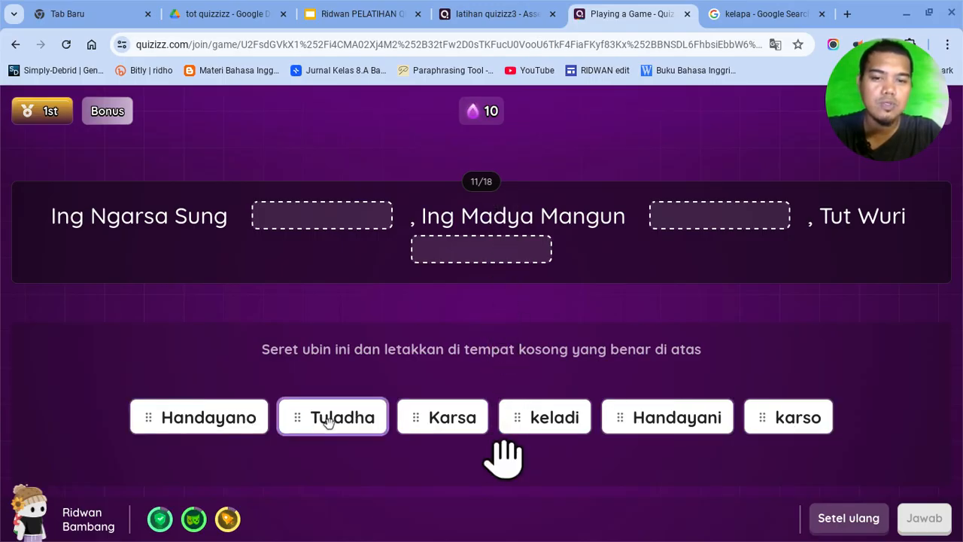
# Step: Fill the three blanks of the "Ing Ngarsa Sung" sentence with Tuladha, Karsa and Handayani in order, and submit it
pyautogui.moveTo(322, 419); pyautogui.dragTo(322, 228)
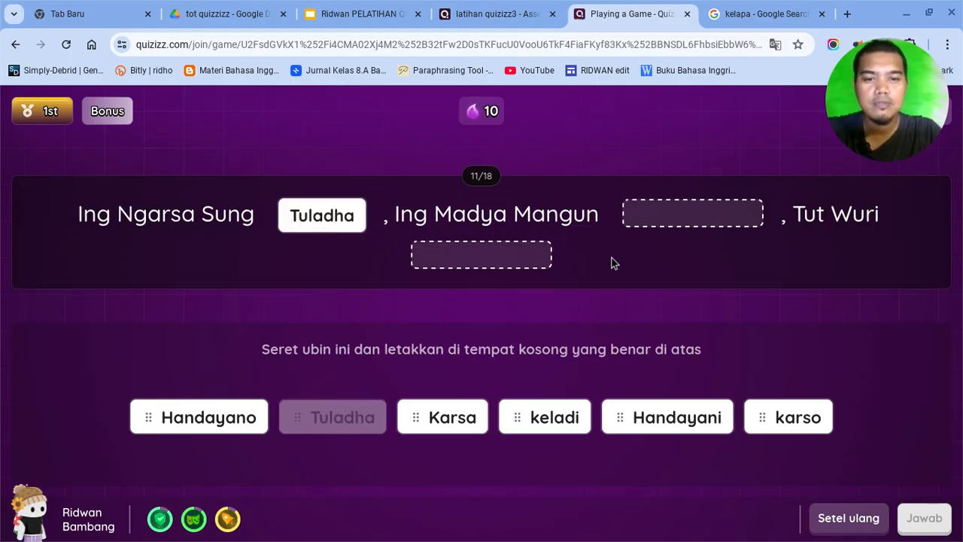
pyautogui.moveTo(461, 422); pyautogui.dragTo(698, 223)
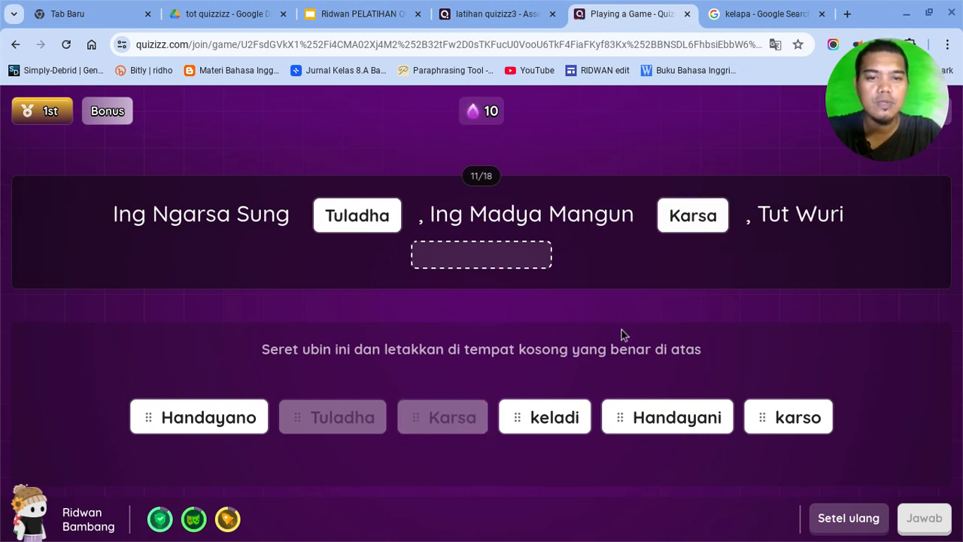
pyautogui.moveTo(655, 419); pyautogui.dragTo(476, 252)
pyautogui.click(923, 517)
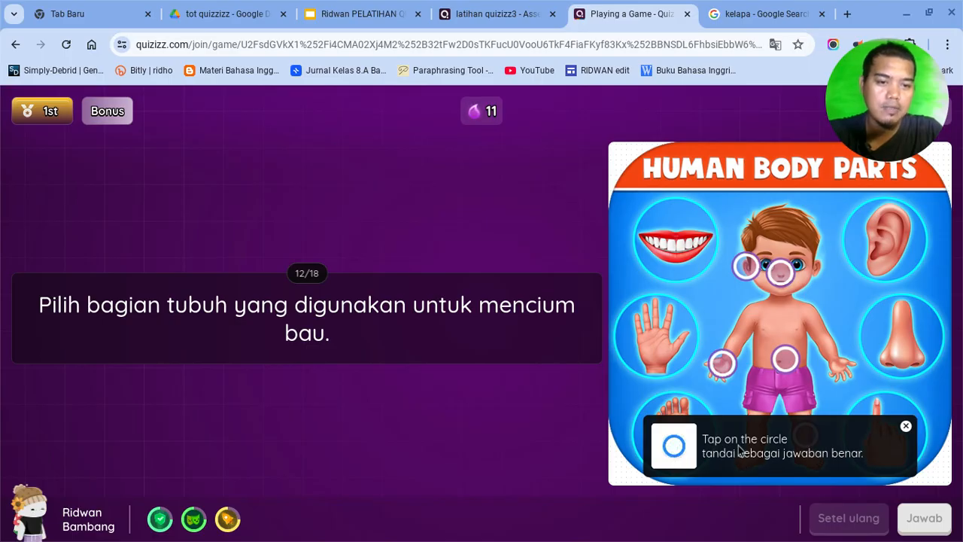
# Step: Dismiss the hint on the body-parts picture, mark the circle on the boy's belly as the answer and submit it
pyautogui.click(907, 427)
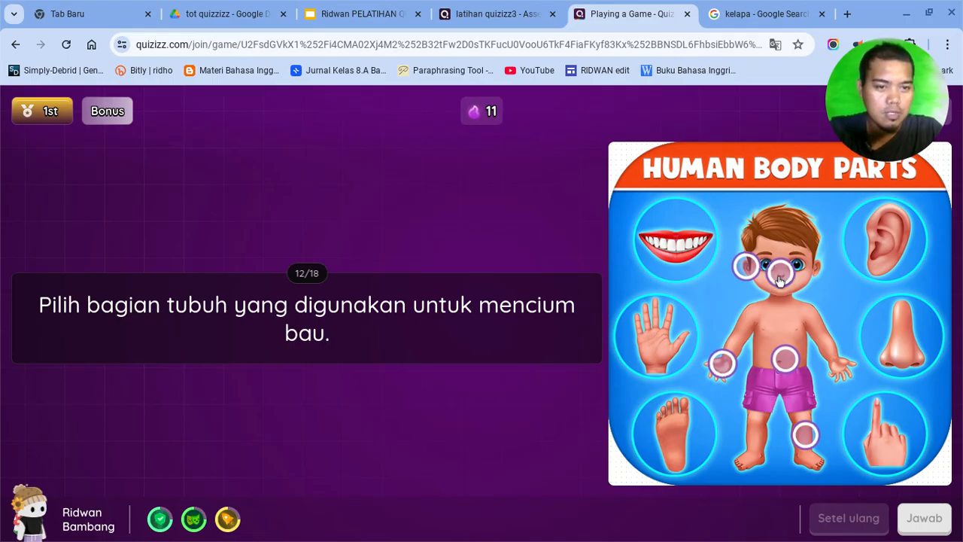
pyautogui.click(785, 359)
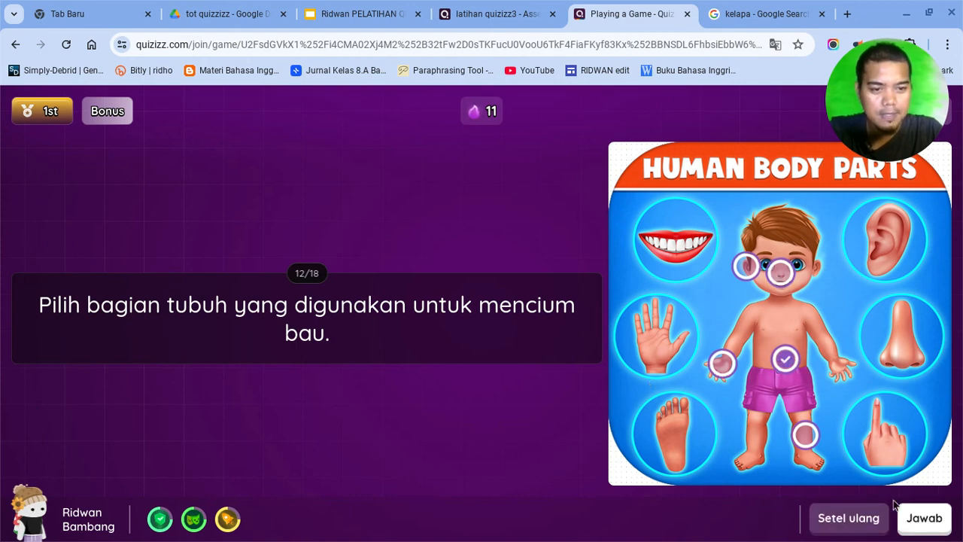
pyautogui.click(919, 516)
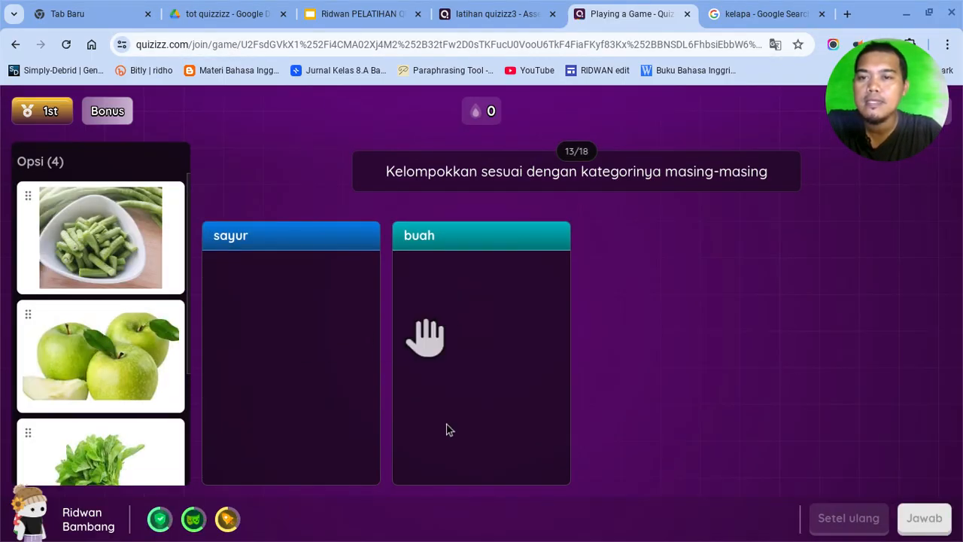
# Step: Group the spinach and coconut pictures under sayur and the green beans and apples under buah, and submit the answer
pyautogui.moveTo(148, 264); pyautogui.dragTo(488, 333)
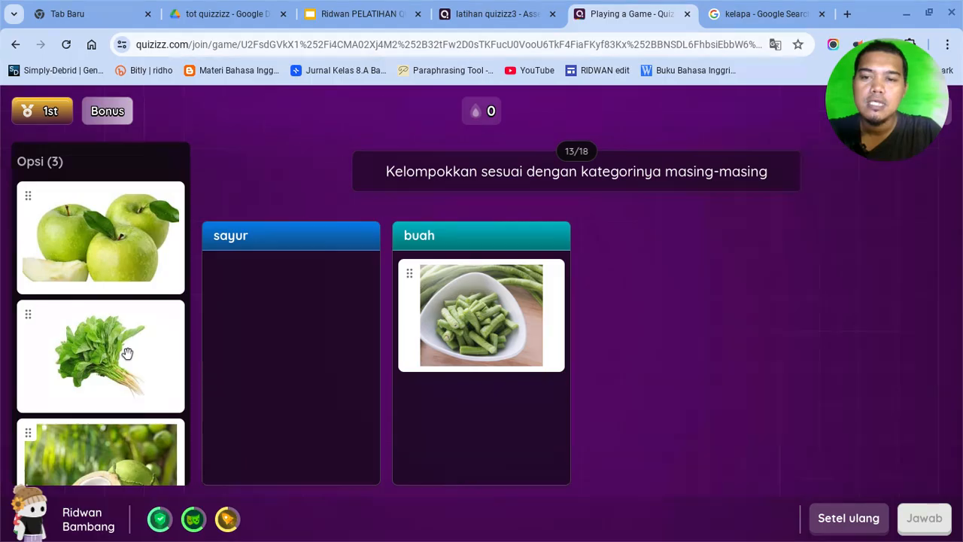
pyautogui.moveTo(131, 350); pyautogui.dragTo(270, 310)
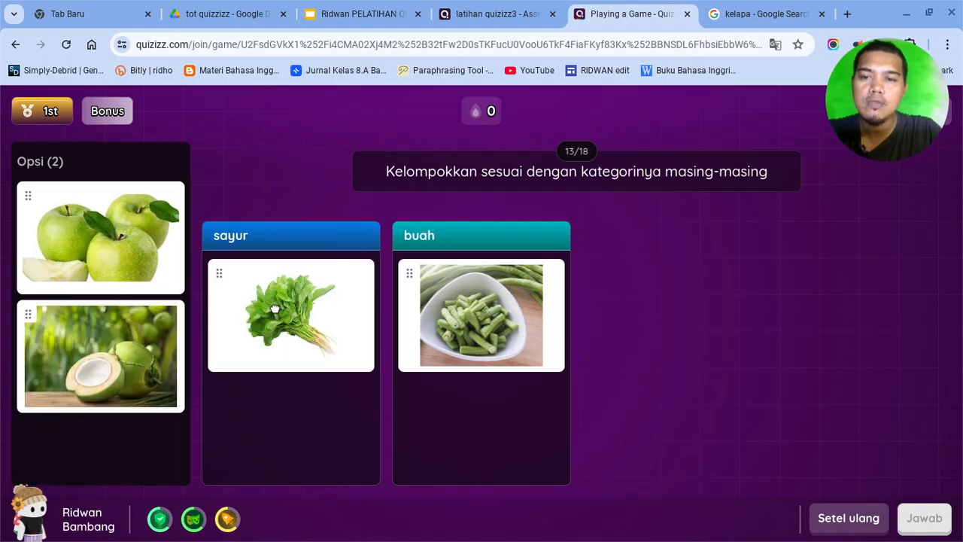
pyautogui.moveTo(136, 363); pyautogui.dragTo(283, 404)
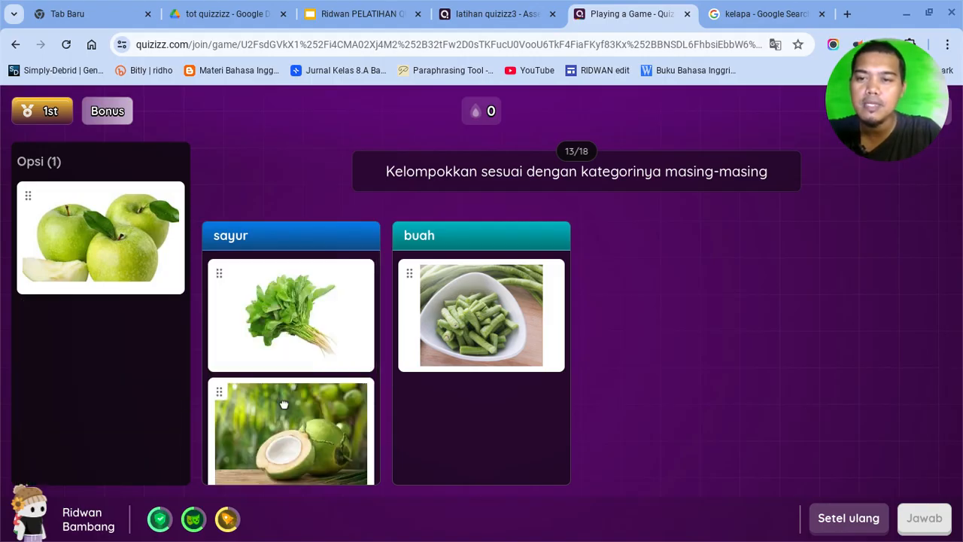
pyautogui.moveTo(83, 260); pyautogui.dragTo(454, 418)
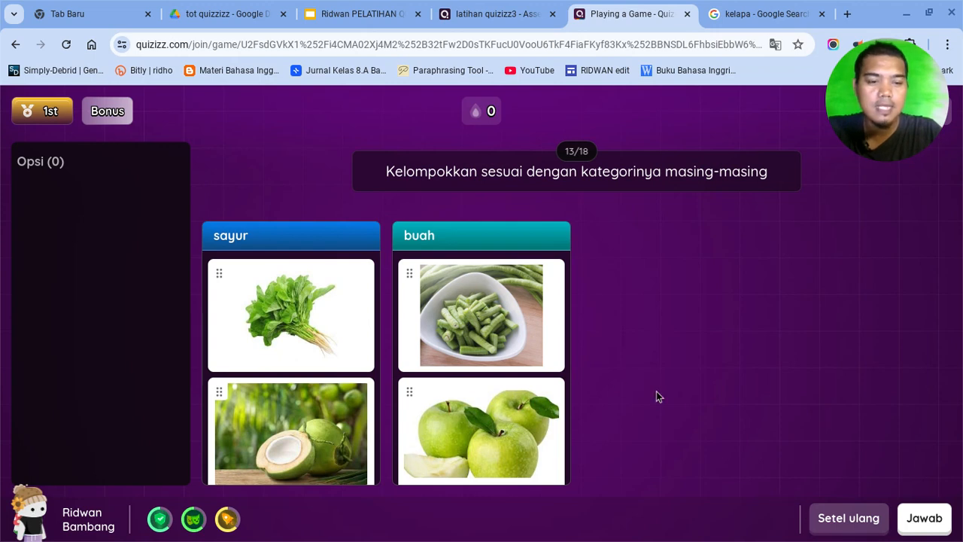
pyautogui.click(919, 517)
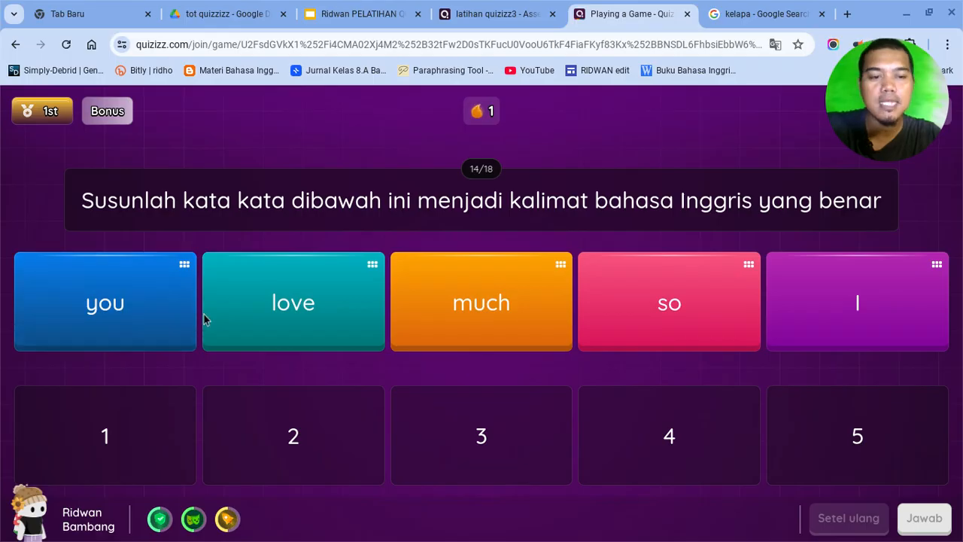
# Step: Arrange the word tiles in the order you, love, I, so, much, and submit the answer
pyautogui.moveTo(136, 312); pyautogui.dragTo(127, 439)
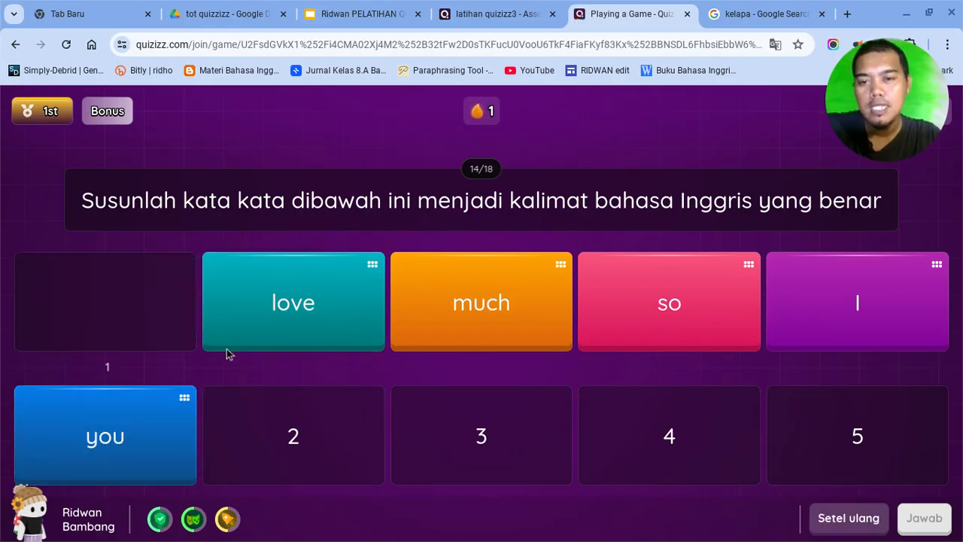
pyautogui.moveTo(275, 342); pyautogui.dragTo(290, 446)
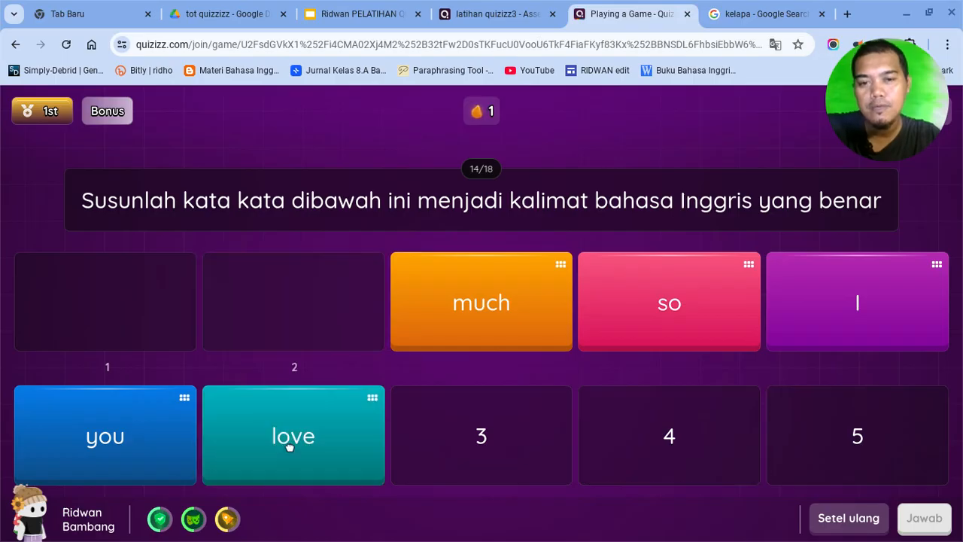
pyautogui.moveTo(820, 323); pyautogui.dragTo(486, 450)
pyautogui.moveTo(514, 329); pyautogui.dragTo(724, 395)
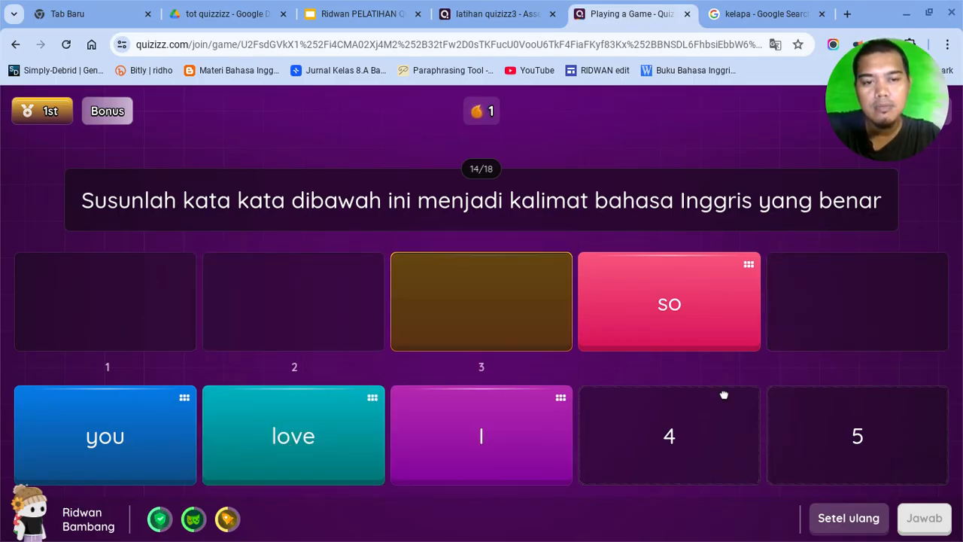
pyautogui.moveTo(877, 444); pyautogui.dragTo(877, 444)
pyautogui.moveTo(716, 312); pyautogui.dragTo(715, 456)
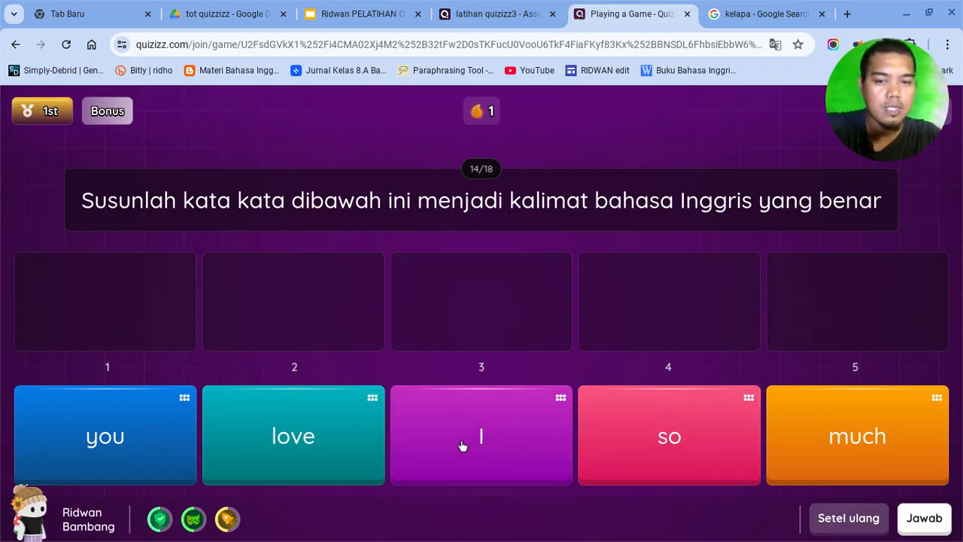
pyautogui.click(919, 519)
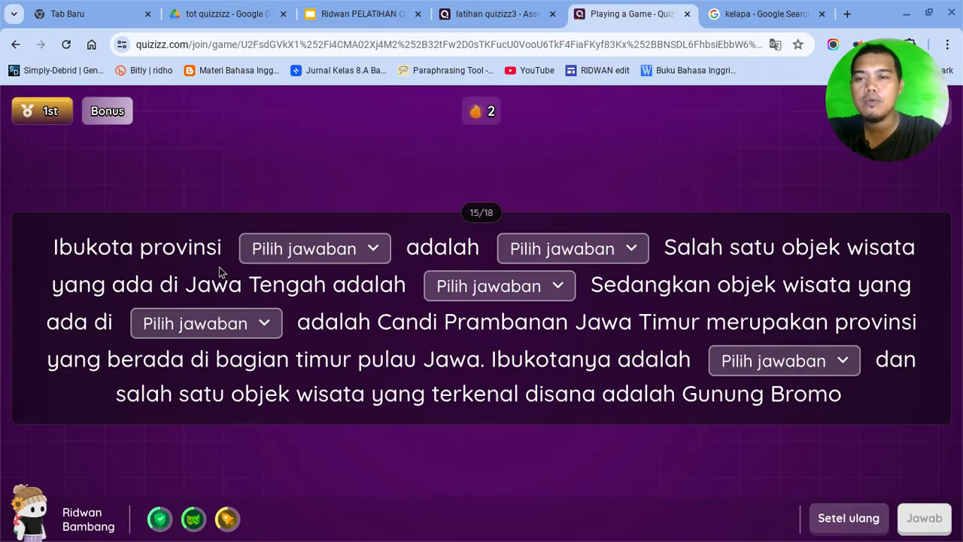
# Step: Try Yogyakarta and then Surabaya as the answer in the first blank of the provincial capitals passage
pyautogui.click(370, 252)
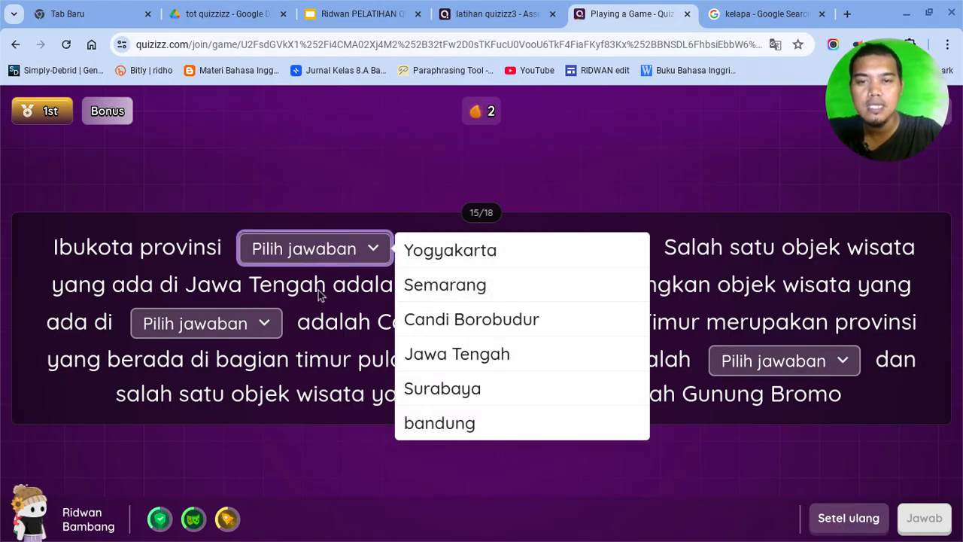
pyautogui.click(320, 295)
pyautogui.click(357, 253)
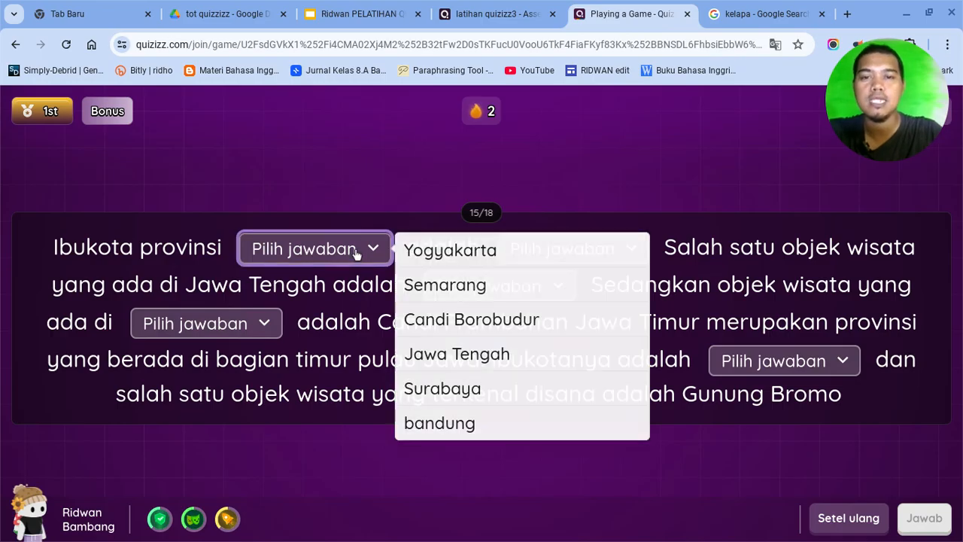
pyautogui.click(472, 256)
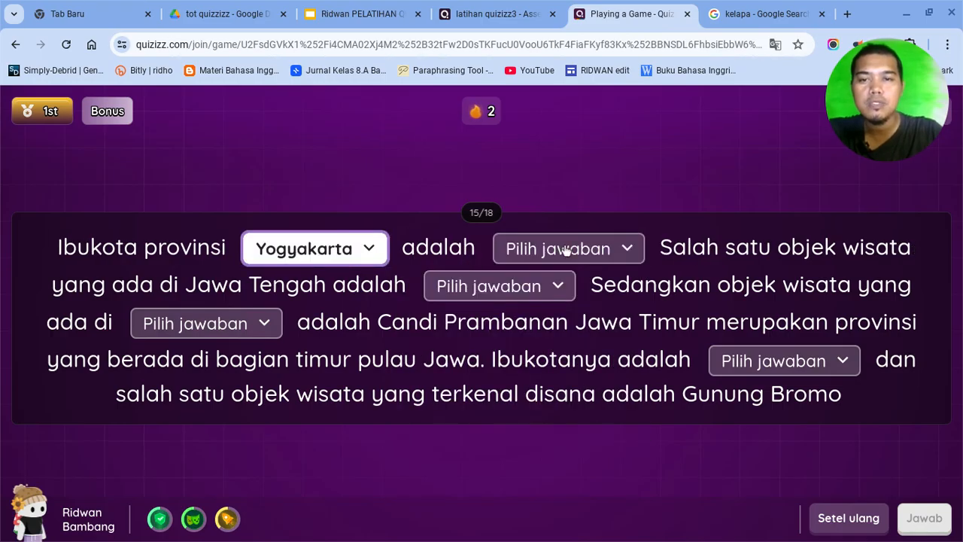
pyautogui.click(565, 251)
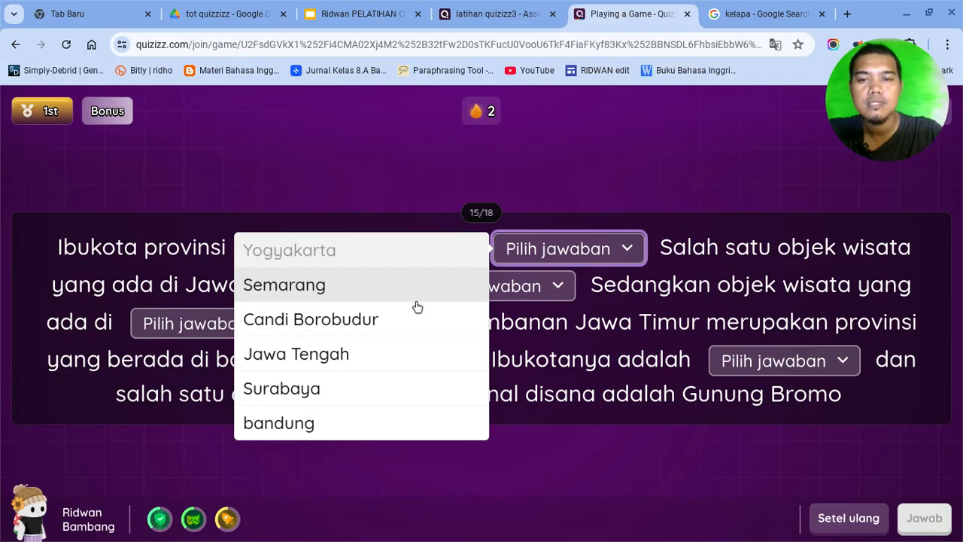
pyautogui.click(526, 363)
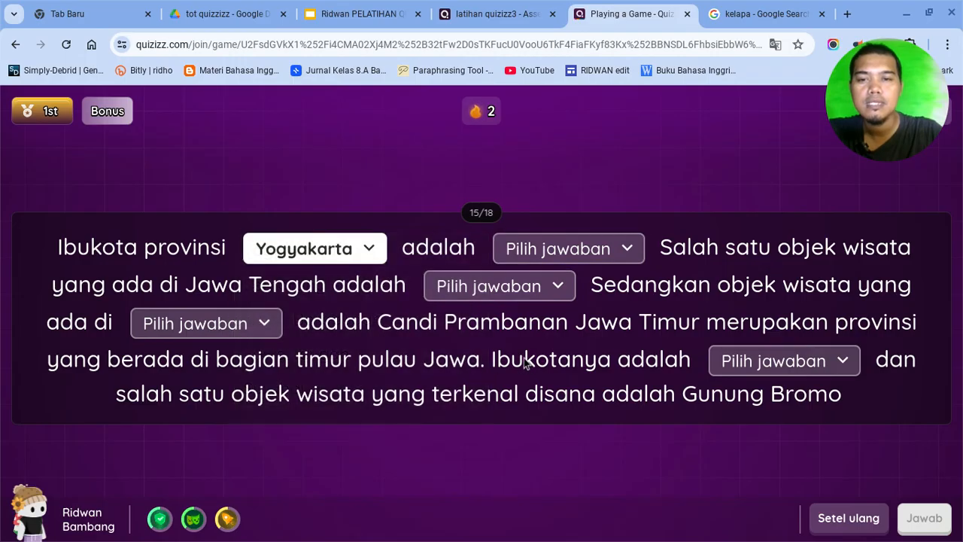
pyautogui.click(376, 260)
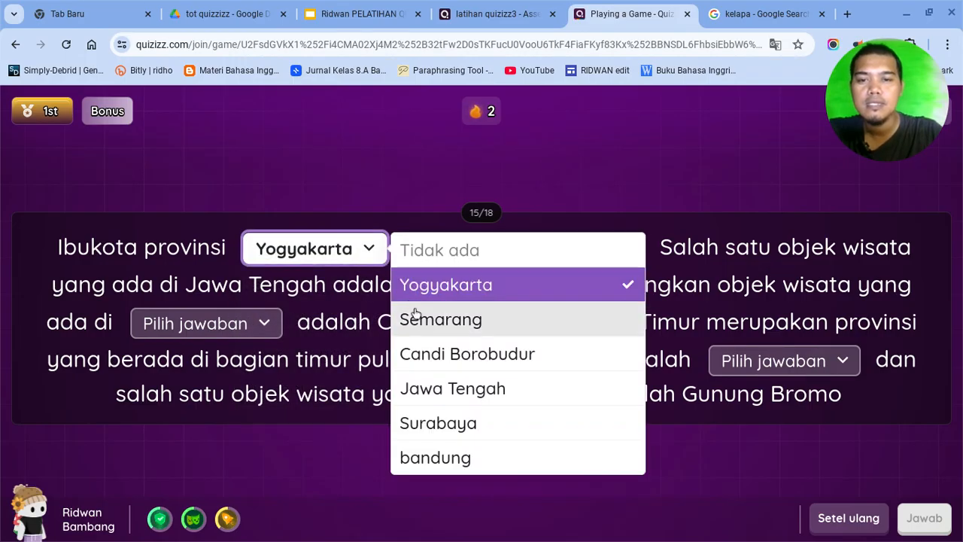
pyautogui.click(451, 424)
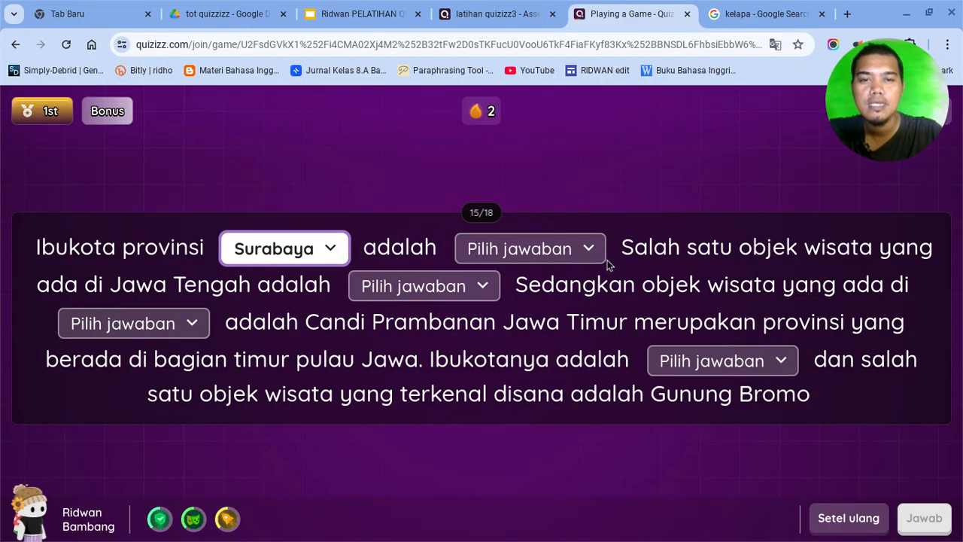
# Step: Try Jawa Tengah as the answer in the passage's second blank
pyautogui.click(591, 254)
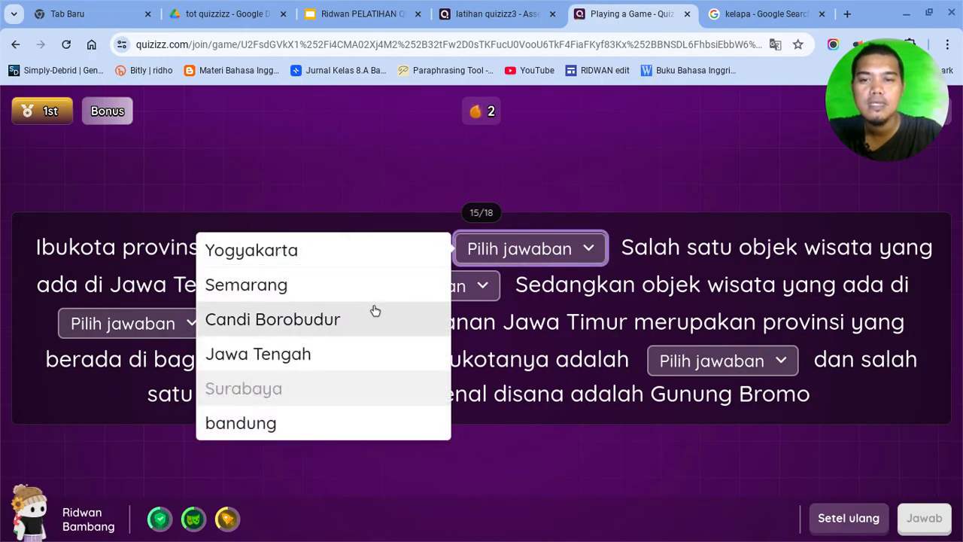
pyautogui.click(356, 354)
pyautogui.click(353, 249)
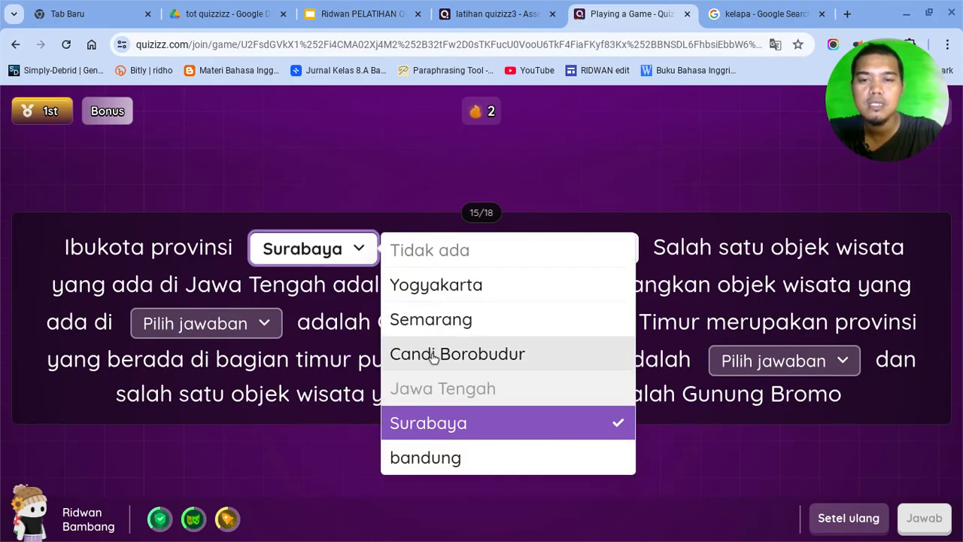
pyautogui.click(487, 385)
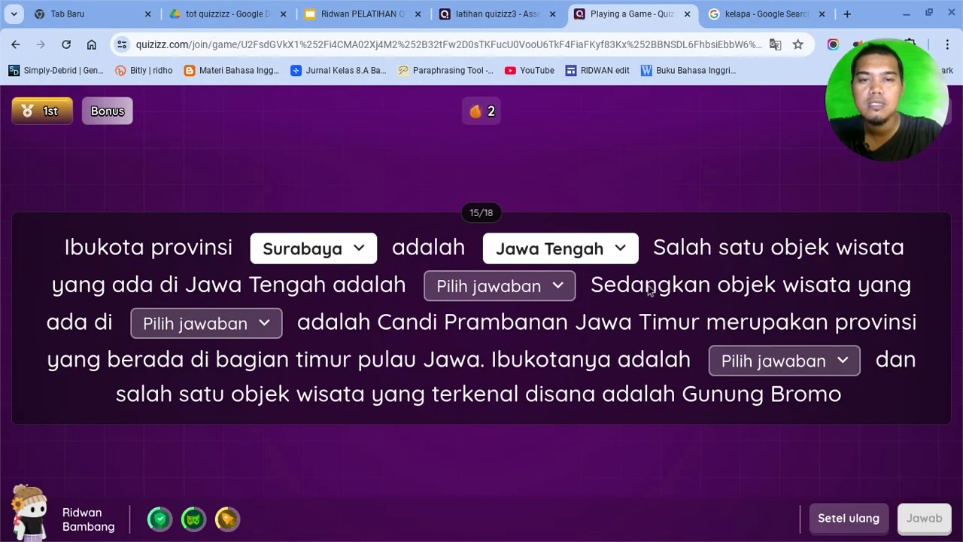
# Step: Set the passage's second blank to Yogyakarta and its first blank to Jawa Tengah
pyautogui.click(622, 260)
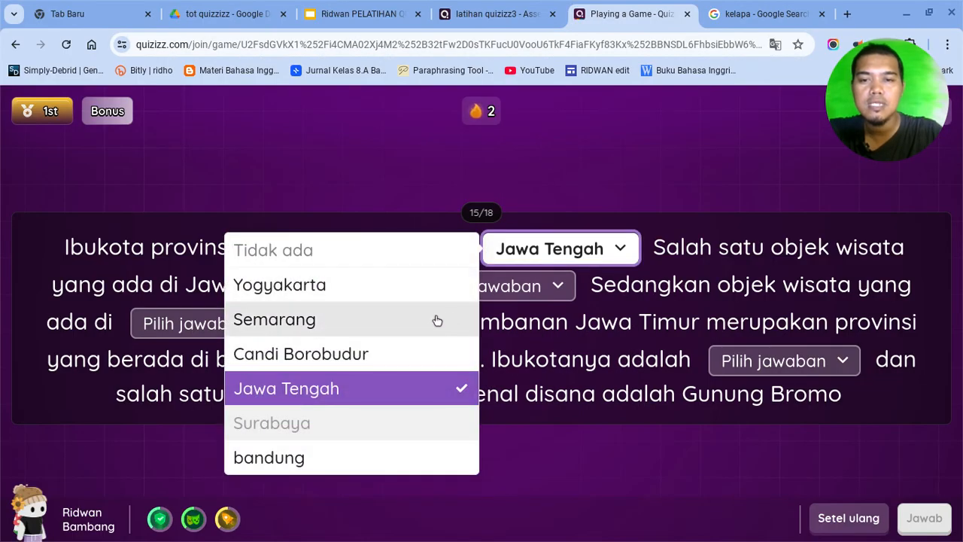
pyautogui.click(384, 294)
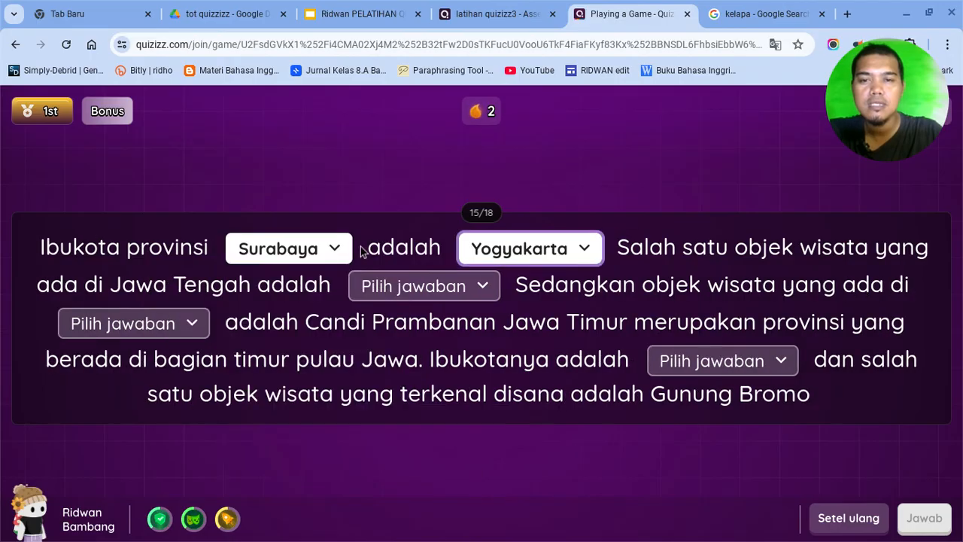
pyautogui.click(335, 247)
pyautogui.click(414, 398)
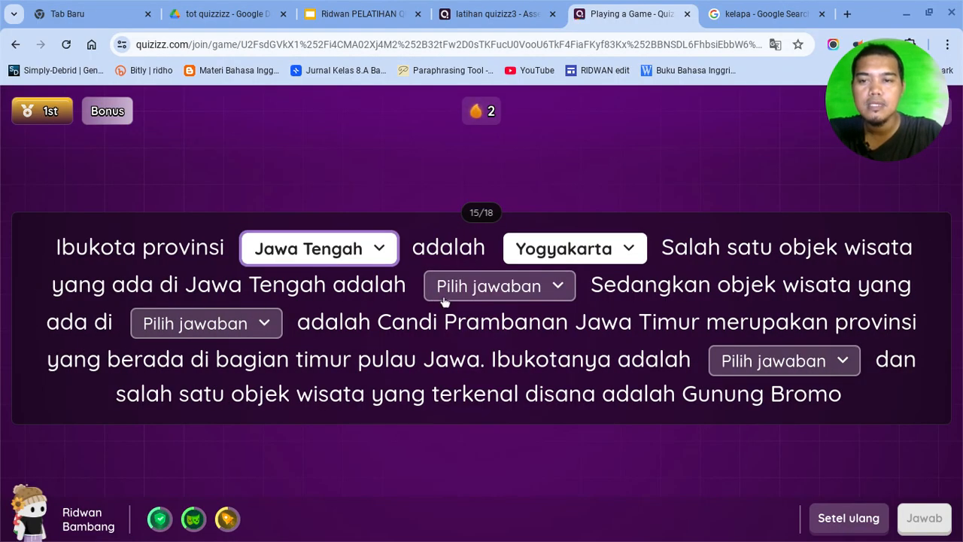
# Step: Fill the third, fourth and fifth blanks with Candi Borobudur, Surabaya and bandung, and submit the answer
pyautogui.click(444, 301)
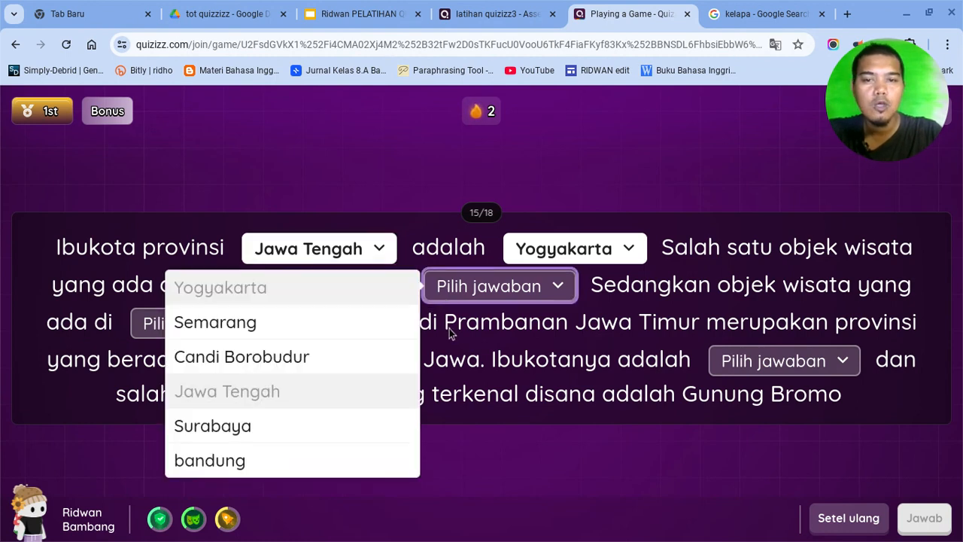
pyautogui.click(354, 360)
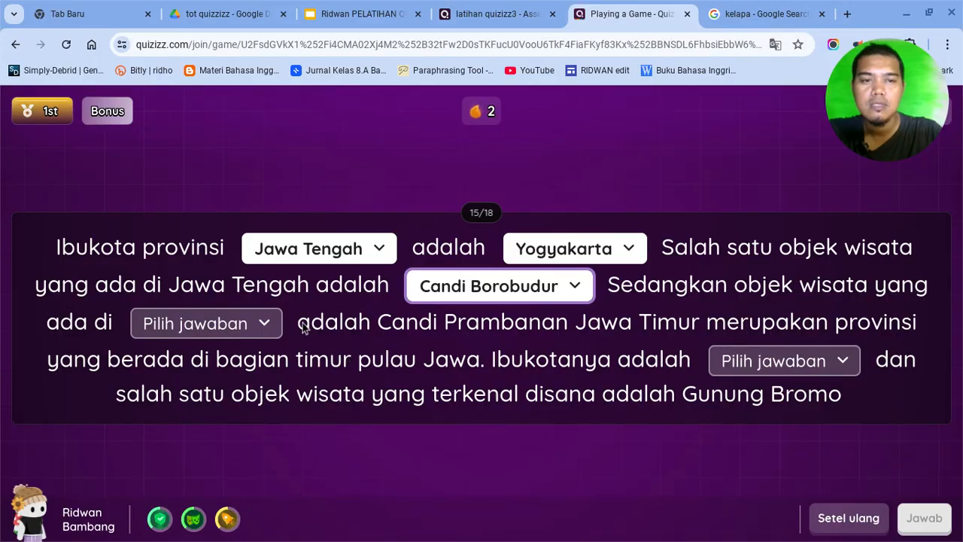
pyautogui.click(262, 323)
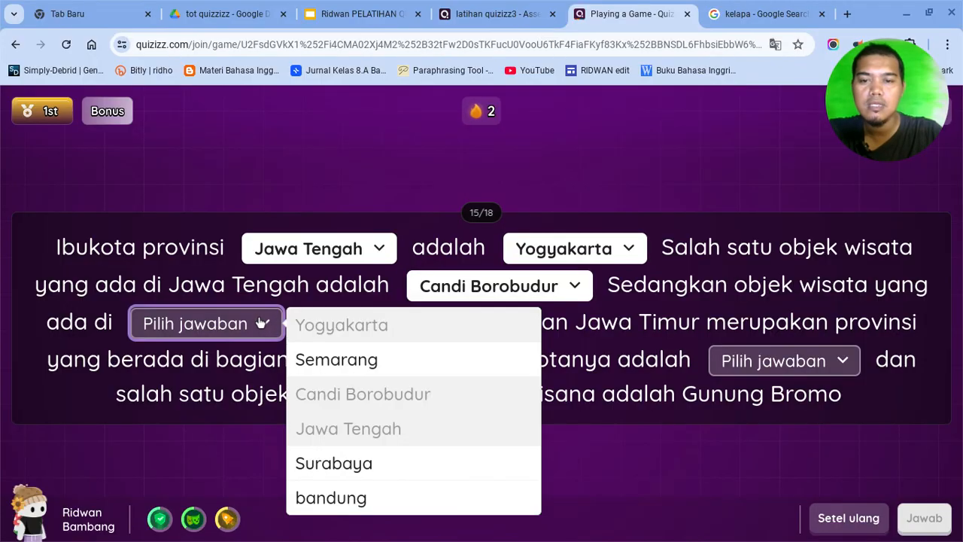
pyautogui.click(323, 472)
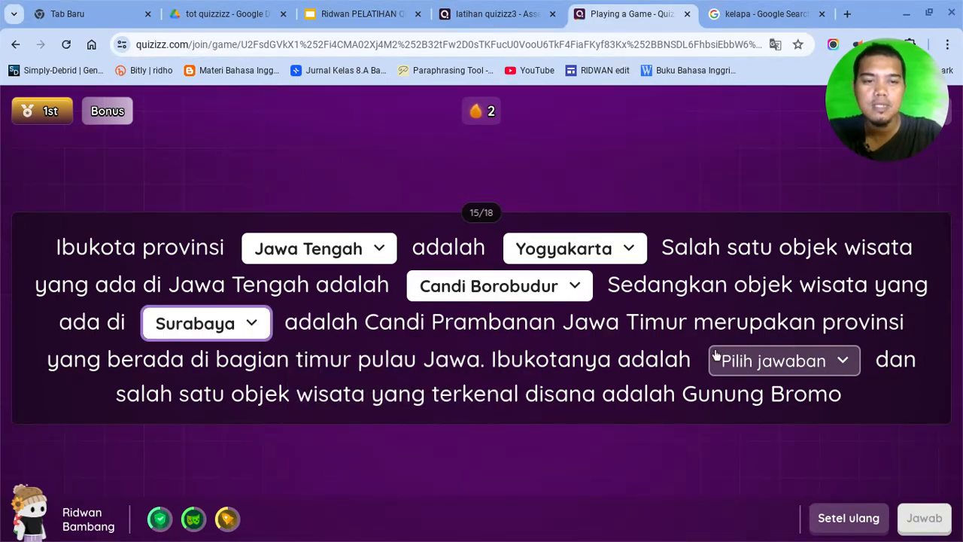
pyautogui.click(749, 364)
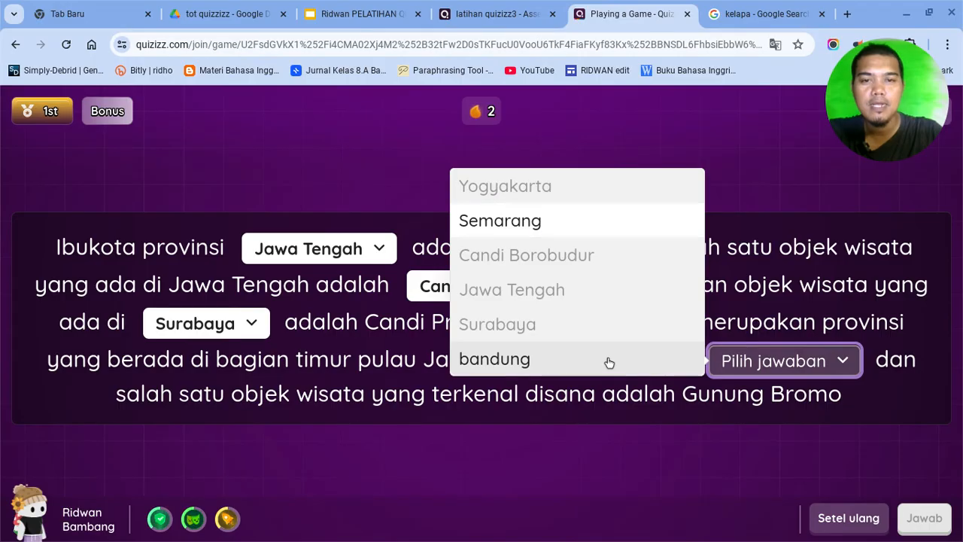
pyautogui.click(570, 362)
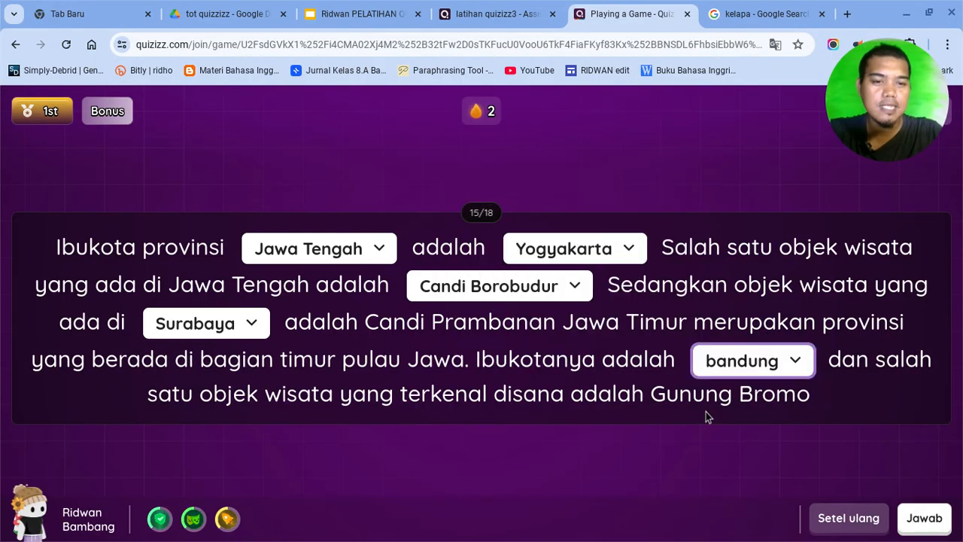
pyautogui.click(922, 517)
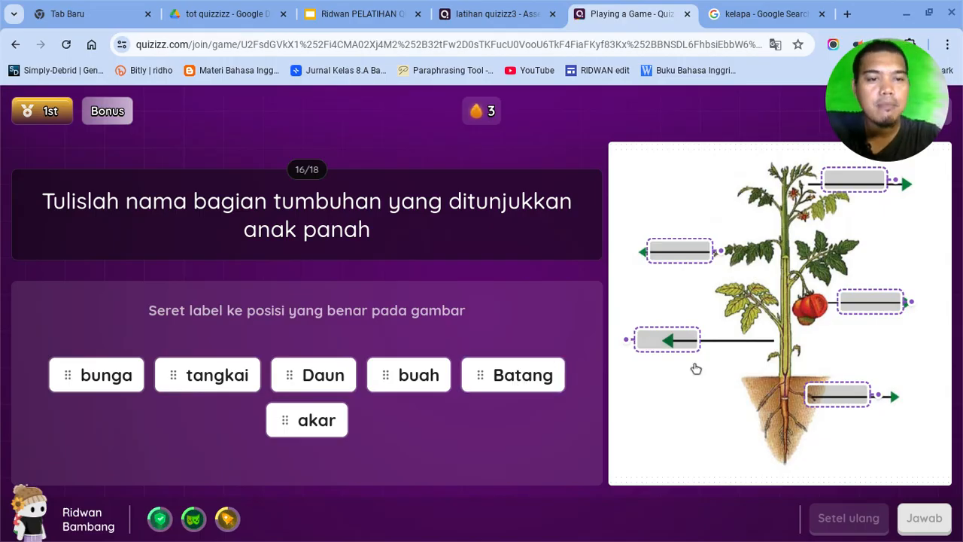
# Step: Label the plant picture's stem Batang, fruit buah, roots akar, leaf Daun and topmost arrow tangkai, and submit the answer
pyautogui.moveTo(550, 376); pyautogui.dragTo(519, 394)
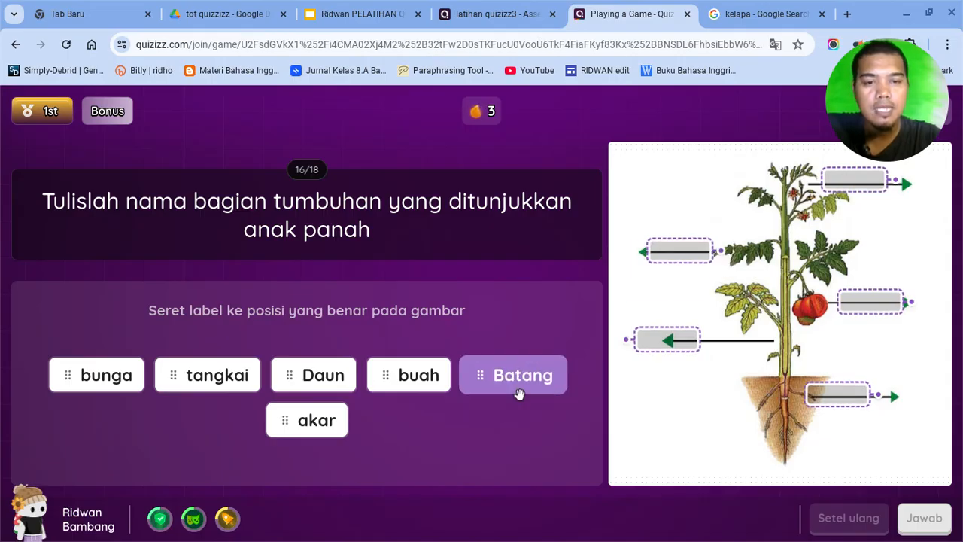
pyautogui.click(680, 344)
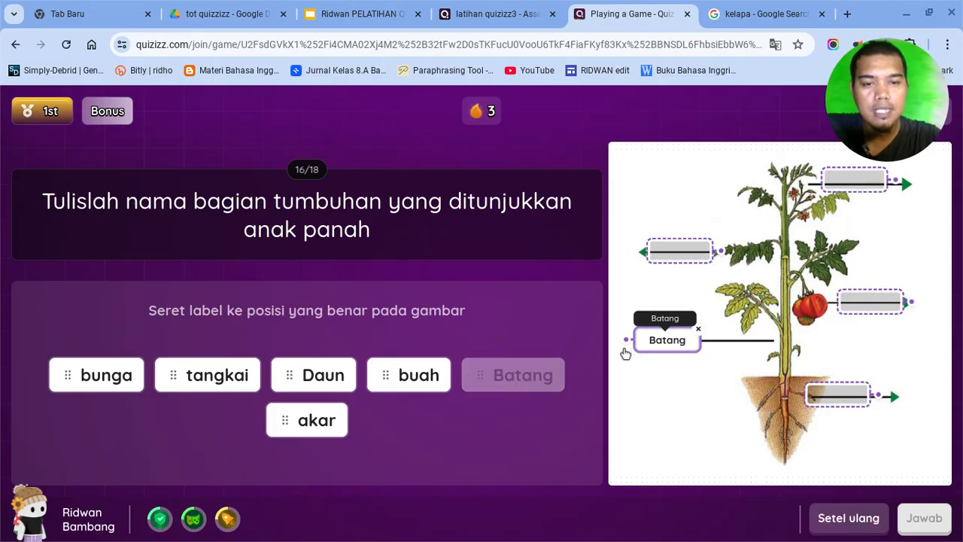
pyautogui.click(421, 380)
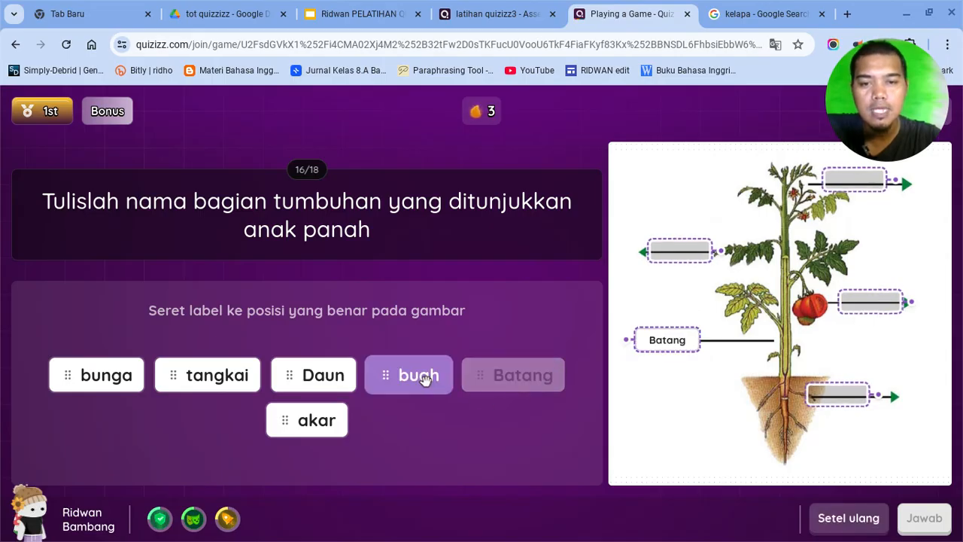
pyautogui.click(870, 304)
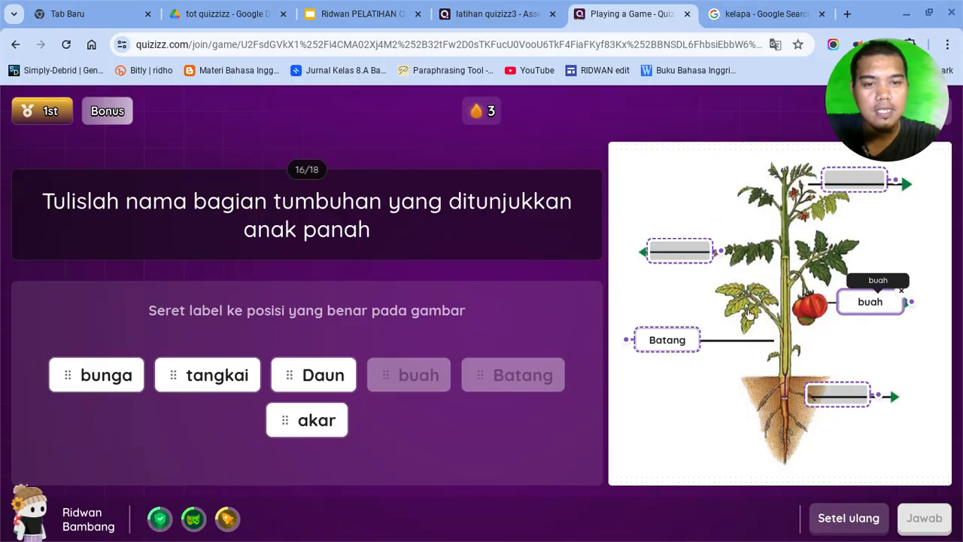
pyautogui.click(317, 422)
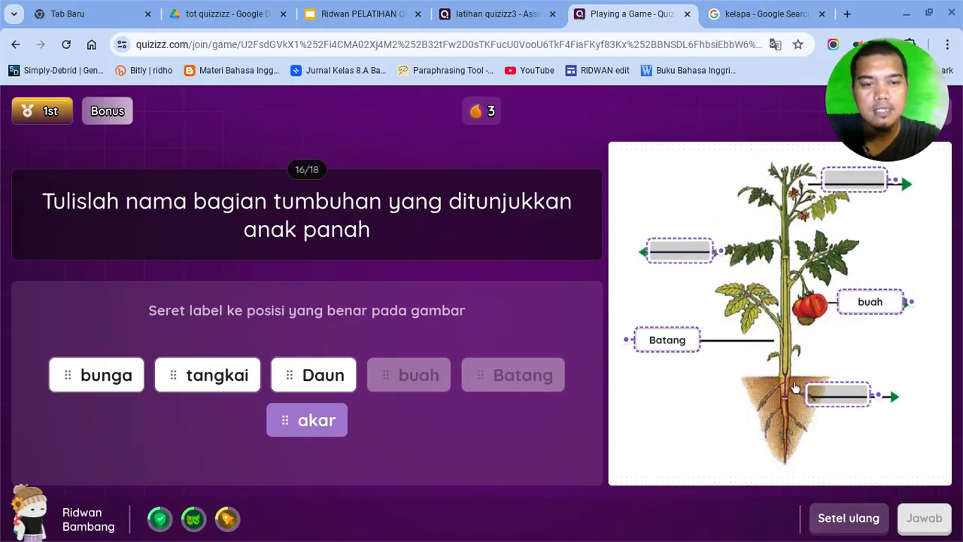
pyautogui.click(835, 395)
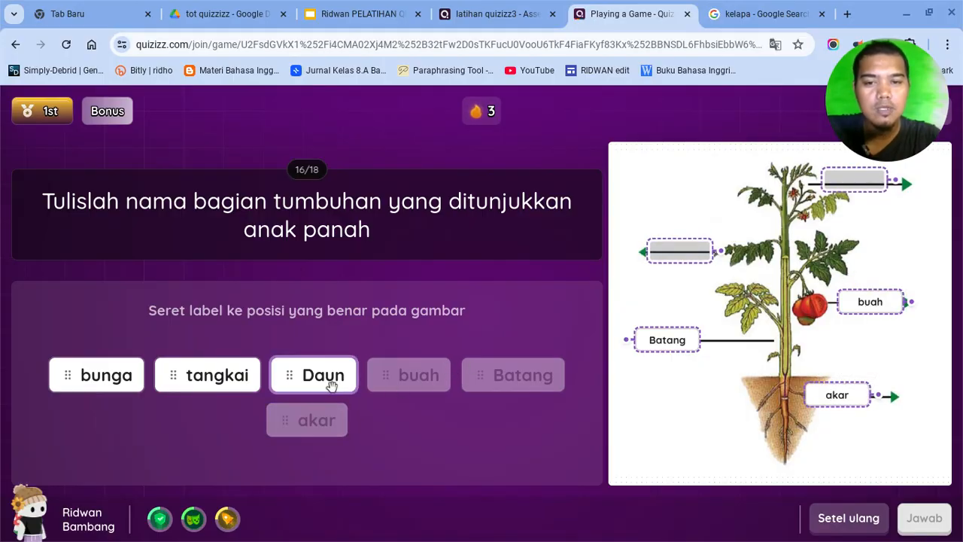
pyautogui.moveTo(331, 385); pyautogui.dragTo(681, 253)
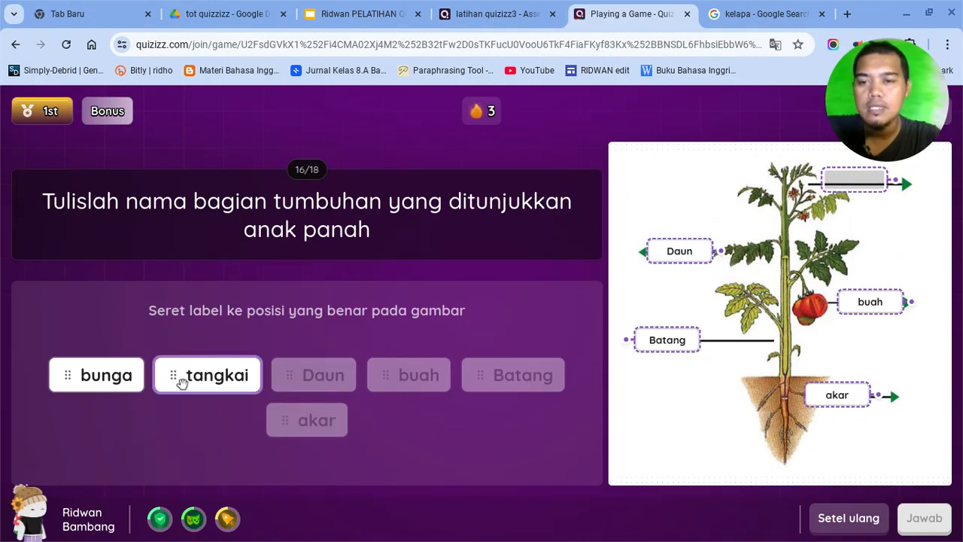
pyautogui.moveTo(196, 380); pyautogui.dragTo(852, 180)
pyautogui.click(919, 517)
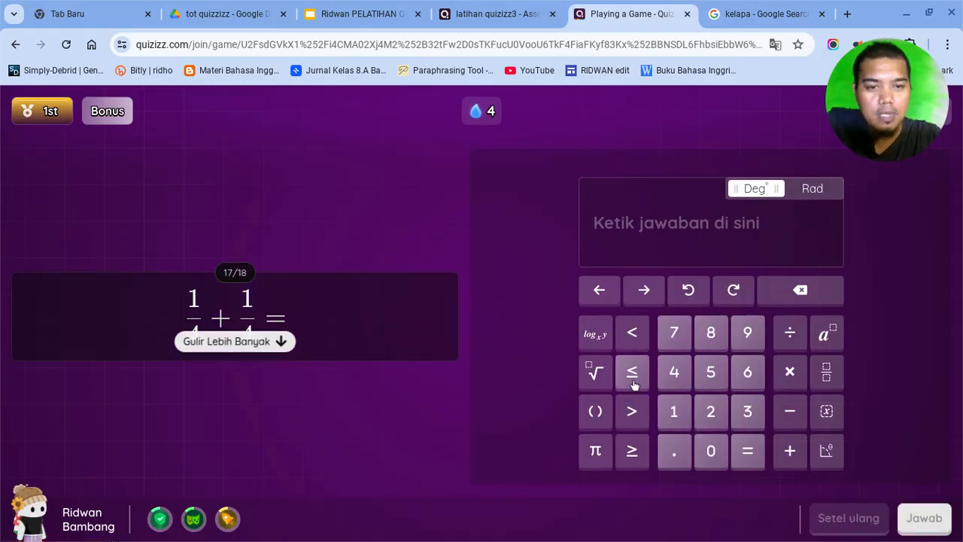
# Step: Answer the fraction addition question with the fraction 1/2 and submit it
pyautogui.click(662, 416)
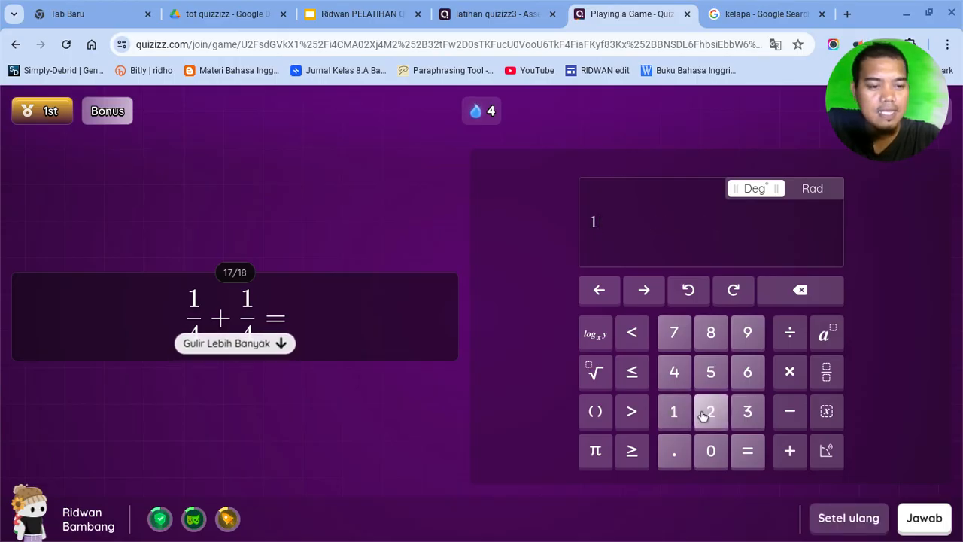
pyautogui.press('BackSpace')
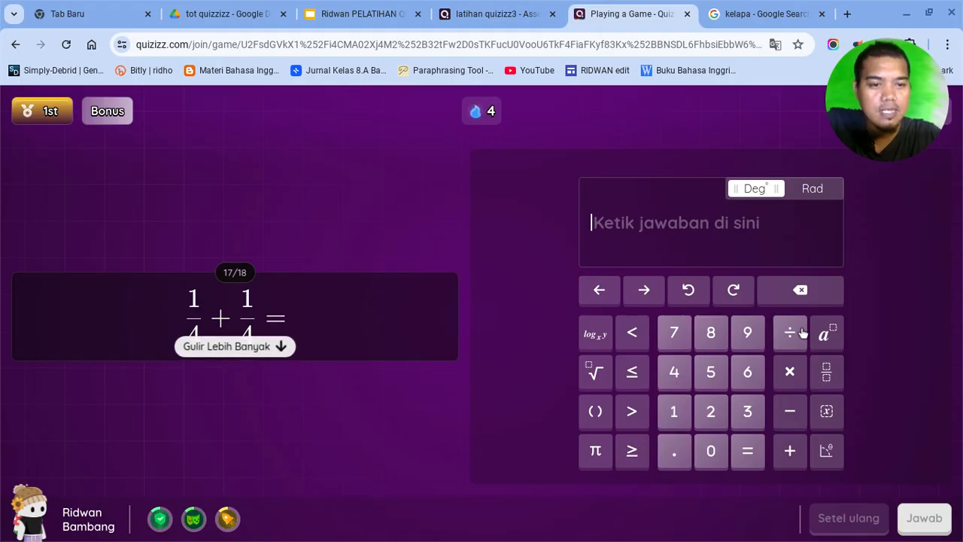
pyautogui.click(823, 376)
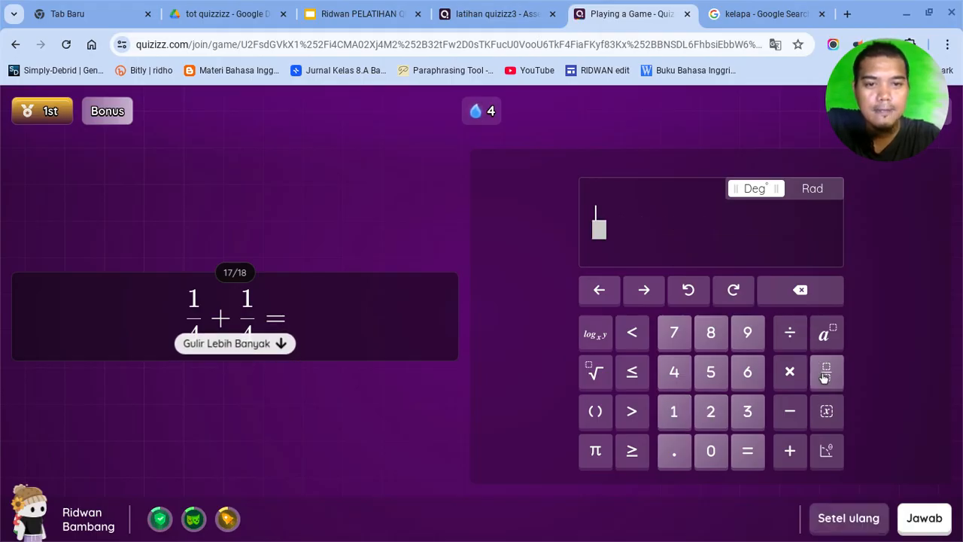
pyautogui.click(675, 409)
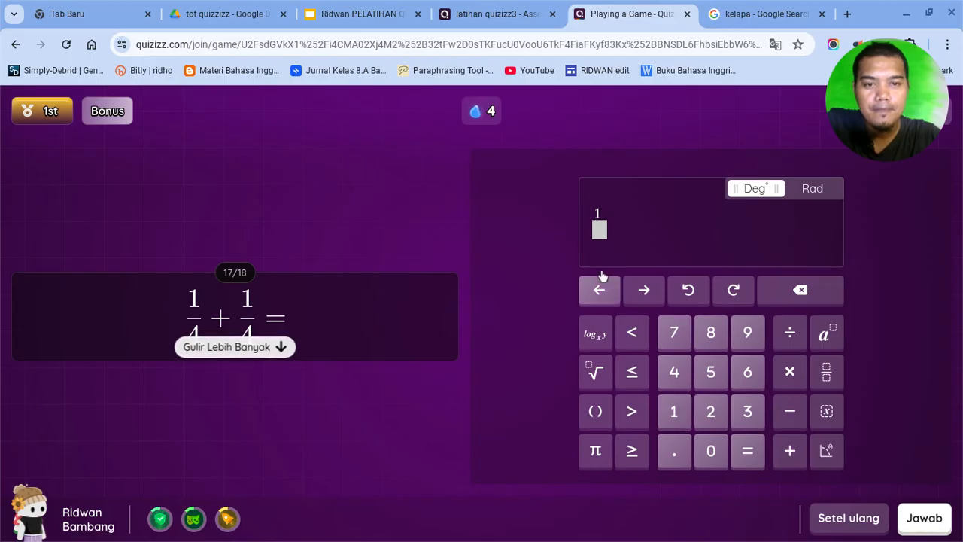
pyautogui.click(599, 231)
pyautogui.click(705, 415)
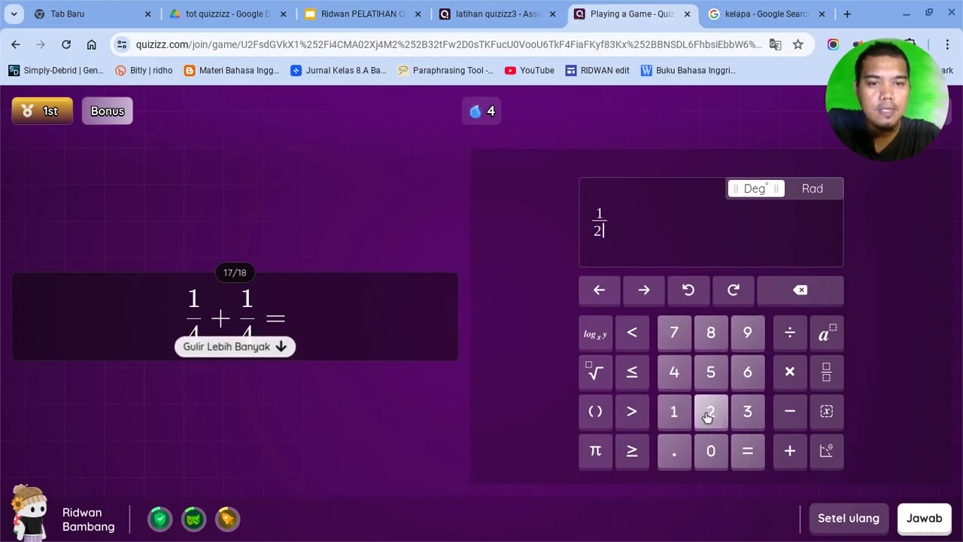
pyautogui.click(930, 527)
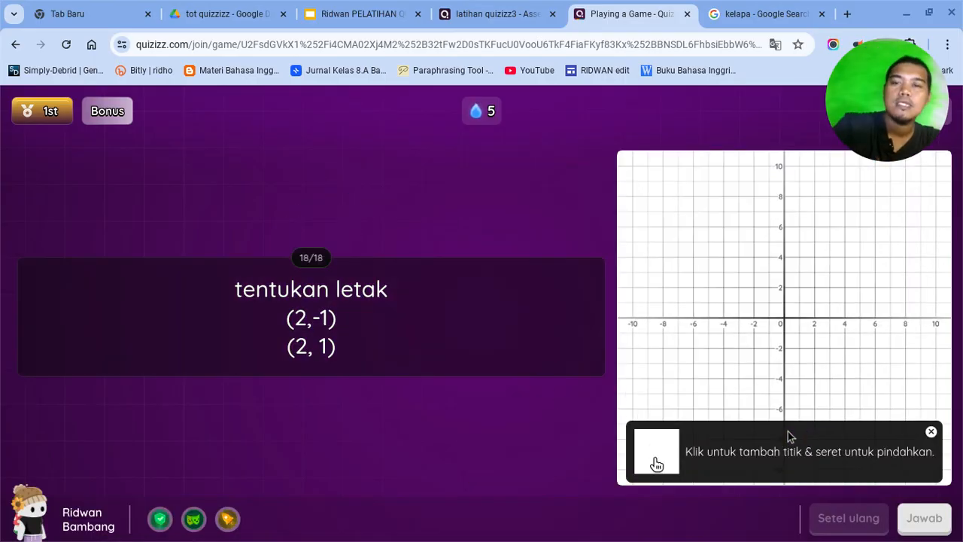
# Step: Plot points at (-2, -2) and (-2, 2) on the coordinate graph and submit the answer
pyautogui.click(753, 349)
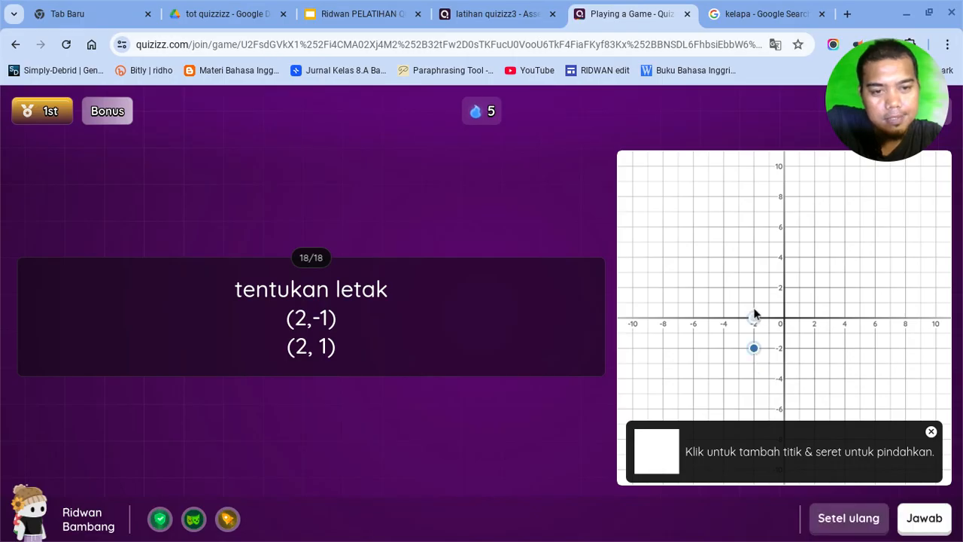
pyautogui.click(754, 287)
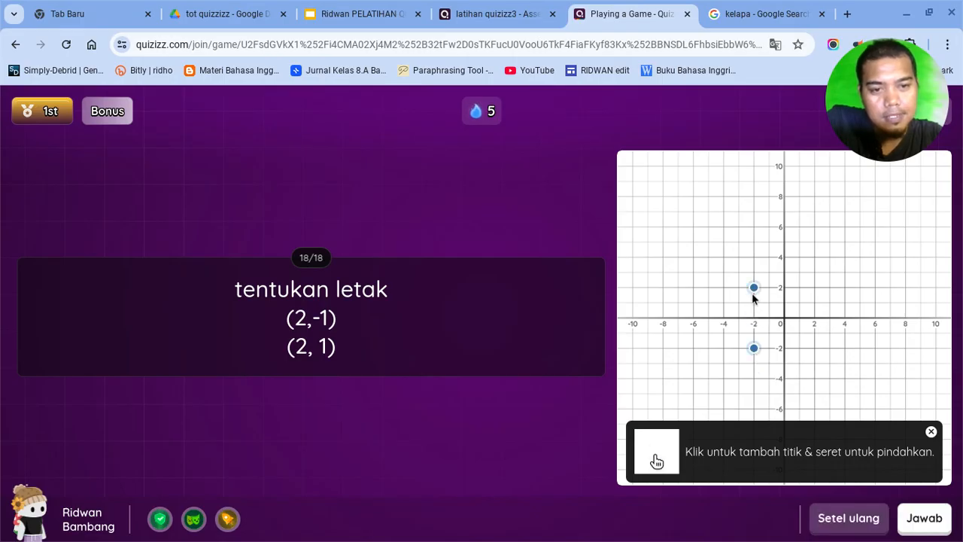
pyautogui.click(917, 516)
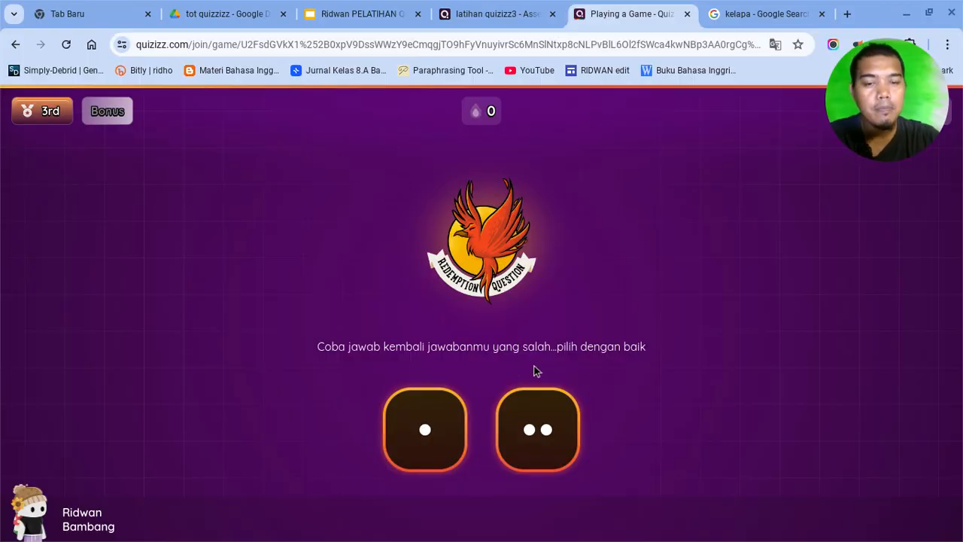
# Step: Choose the two-dot redemption question, plot points at (2, -2) and (2, 2) on its graph, and submit the answer
pyautogui.click(531, 423)
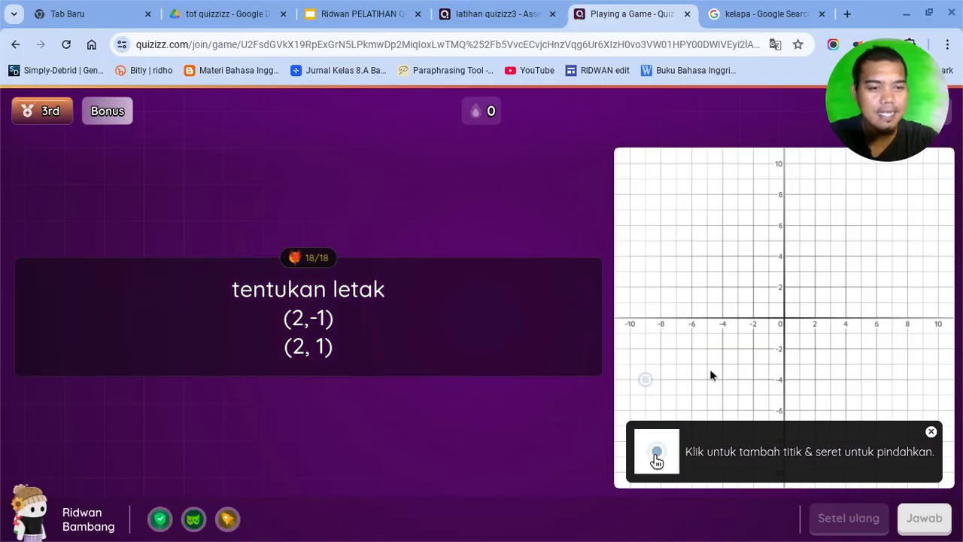
pyautogui.click(817, 348)
pyautogui.click(812, 293)
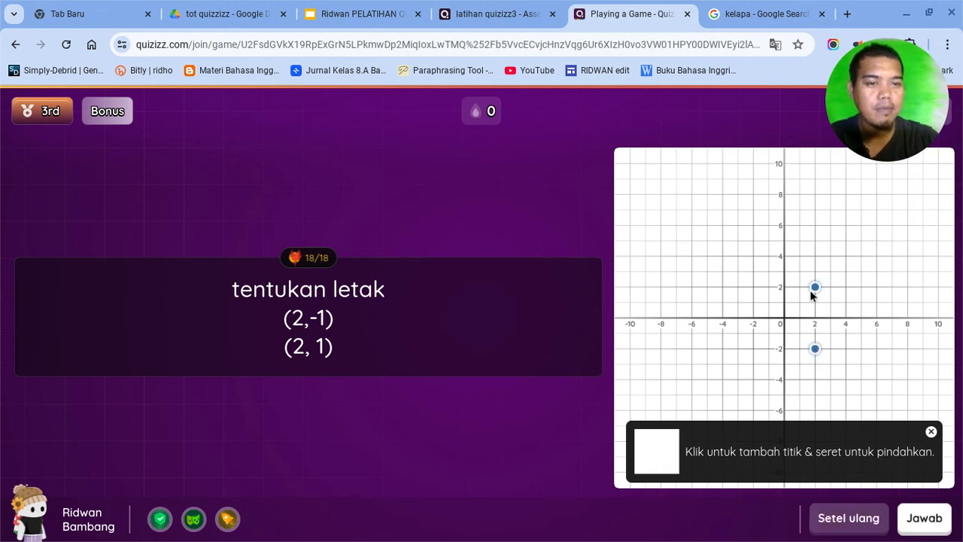
pyautogui.click(924, 519)
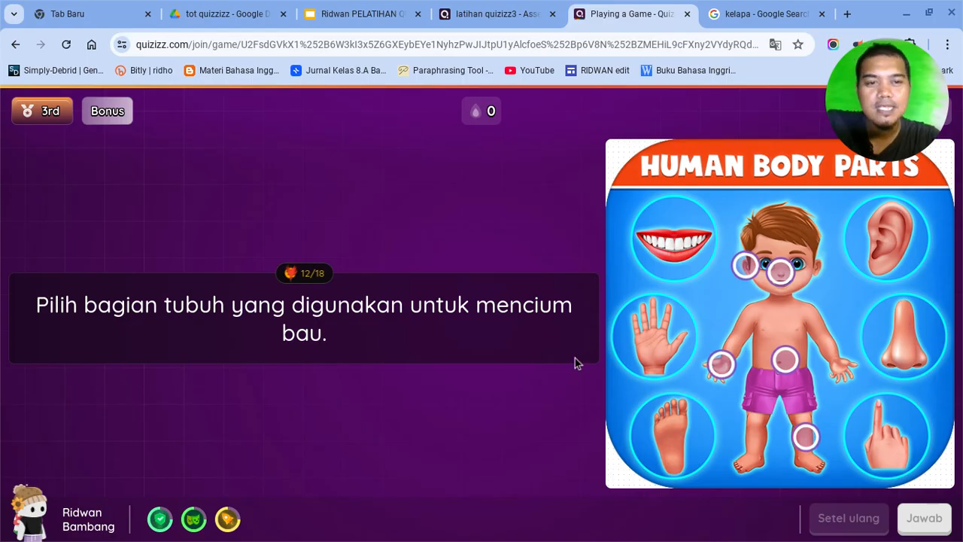
# Step: Mark the boy's nose as the body part used for smelling and submit the answer
pyautogui.click(780, 272)
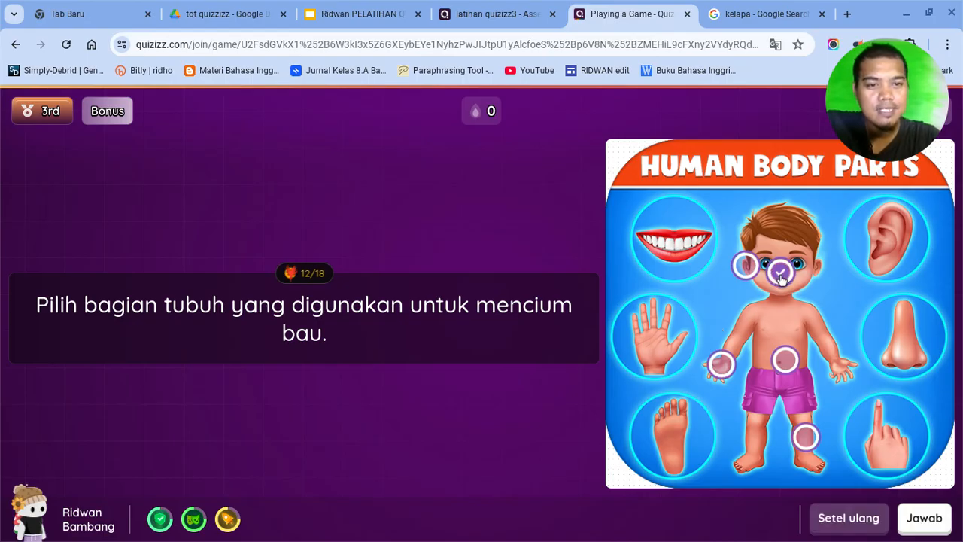
pyautogui.click(923, 517)
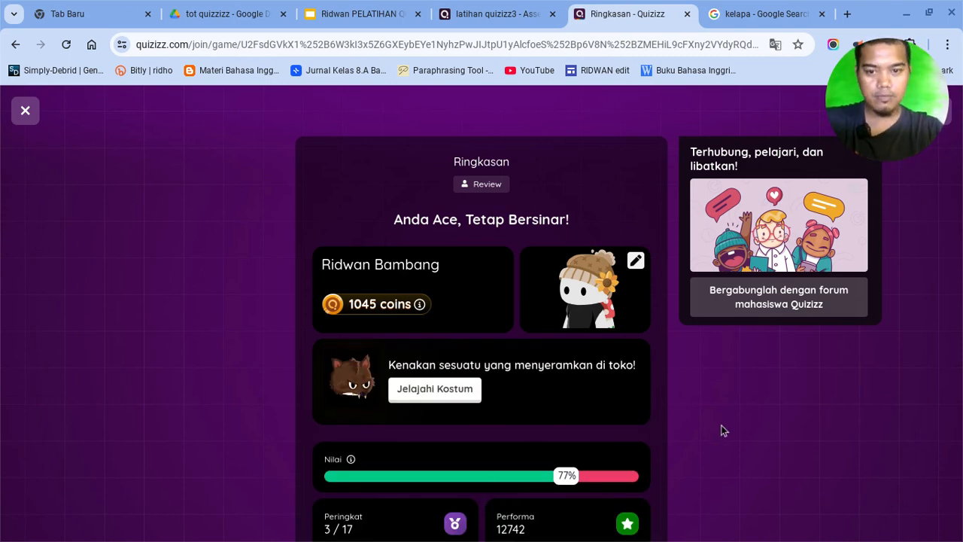
# Step: Look over the game's results summary, then close the student game and its browser tab
pyautogui.scroll(-3, 720, 430)
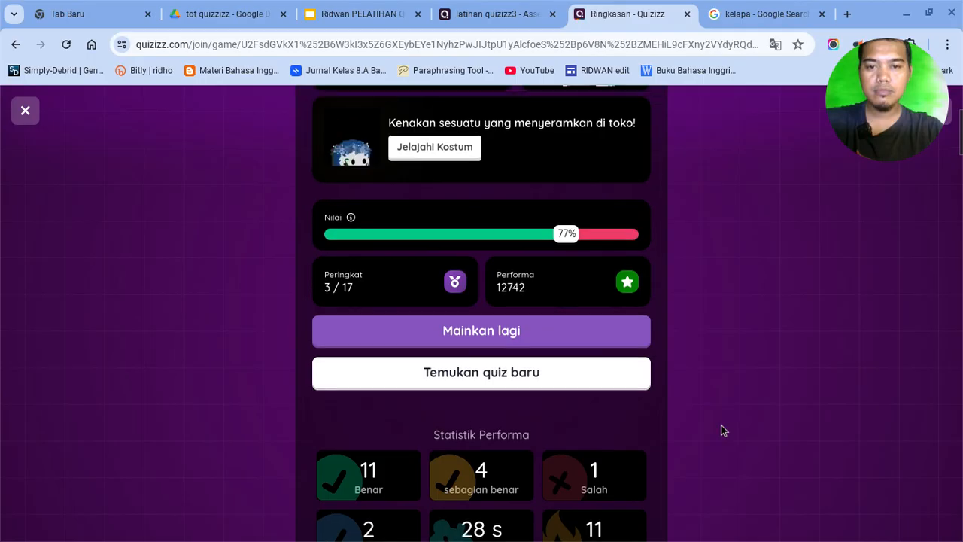
pyautogui.scroll(3, 721, 431)
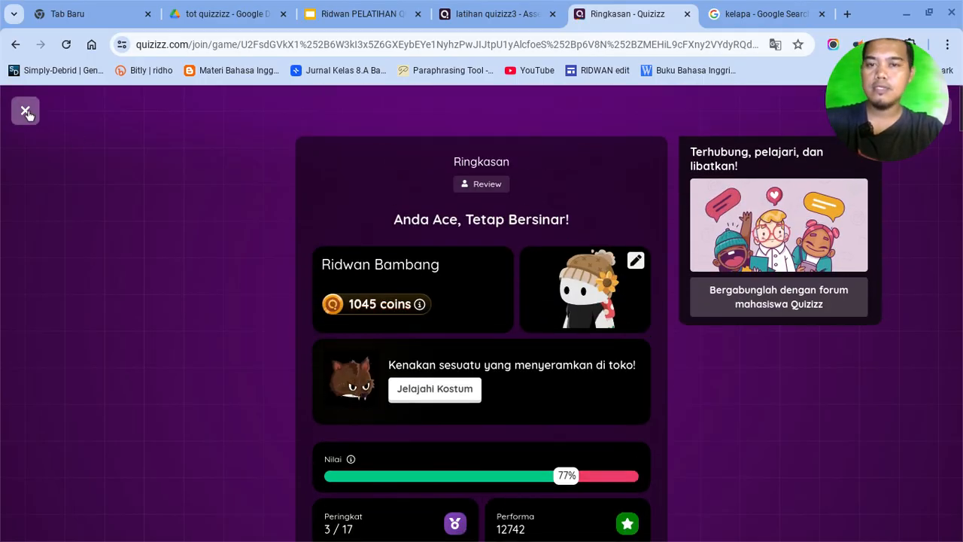
pyautogui.click(26, 111)
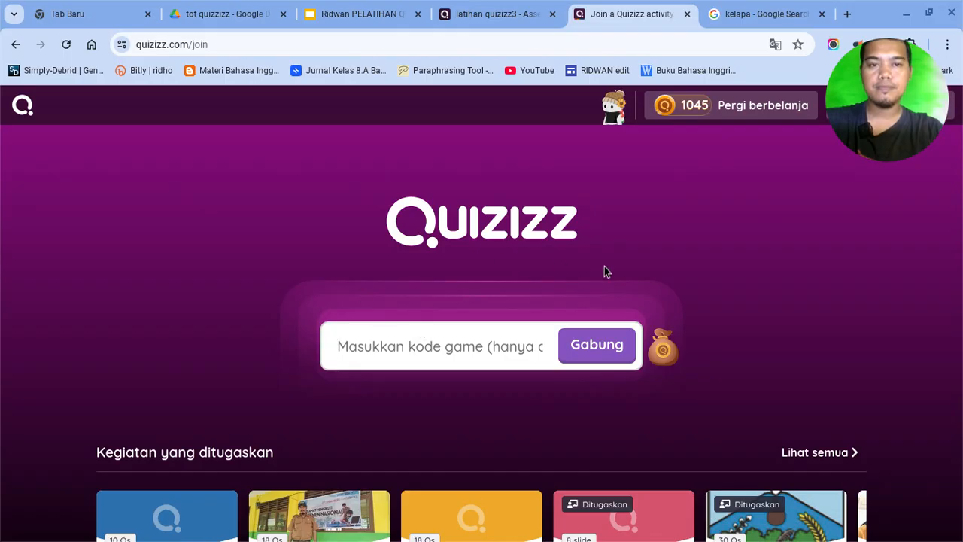
pyautogui.scroll(-3, 606, 271)
pyautogui.scroll(3, 606, 271)
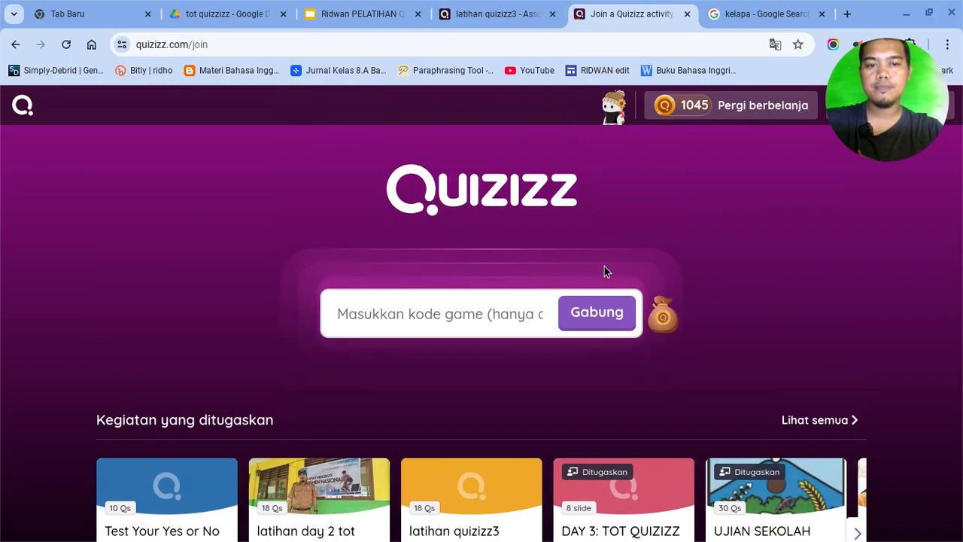
pyautogui.scroll(-3, 606, 271)
pyautogui.scroll(3, 606, 271)
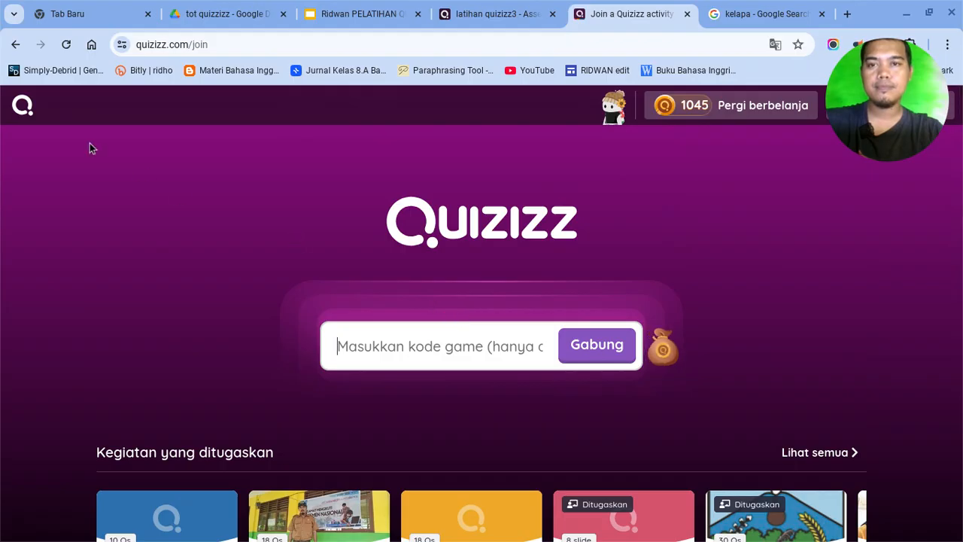
pyautogui.click(685, 14)
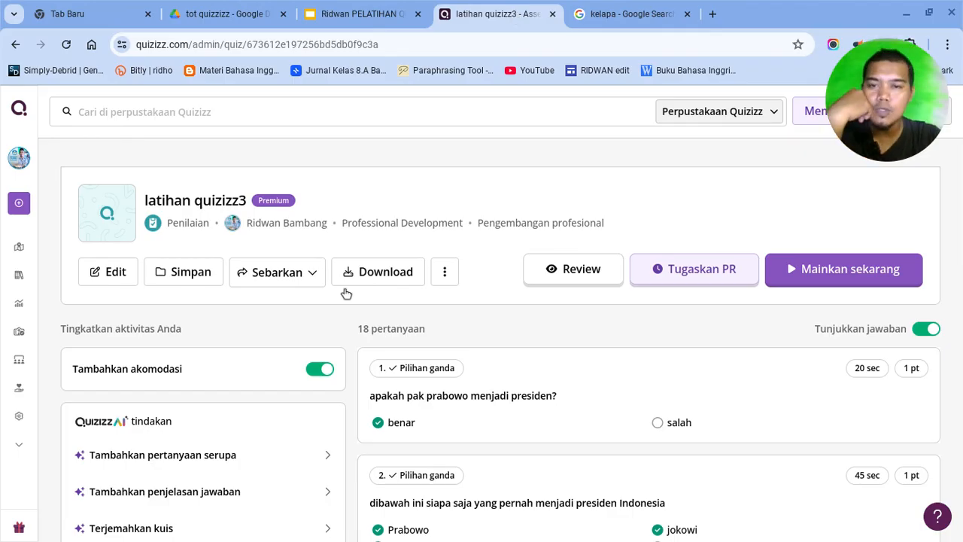
# Step: Create a new Analisis activity and choose Hasilkan dengan AI as the source of its passage
pyautogui.scroll(-2, 550, 303)
pyautogui.scroll(2, 550, 303)
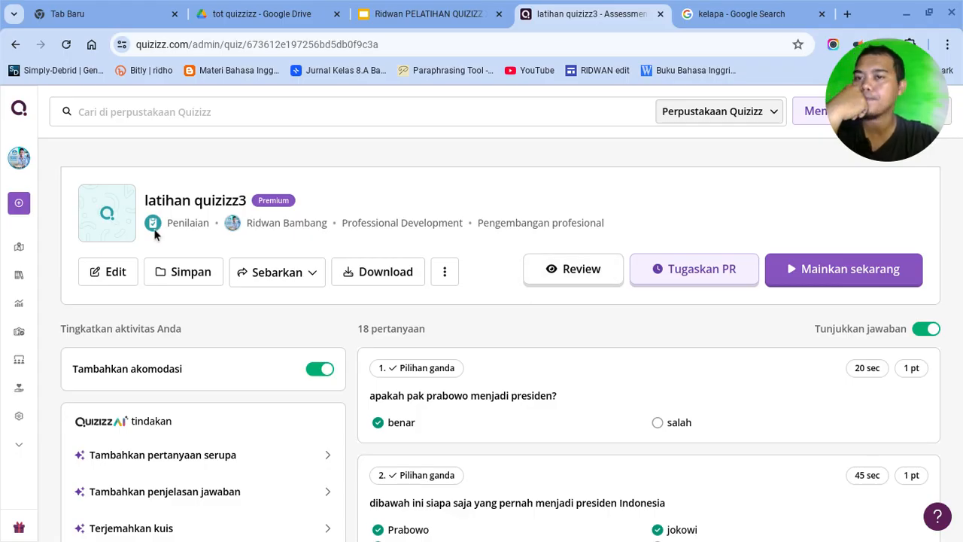
pyautogui.click(19, 203)
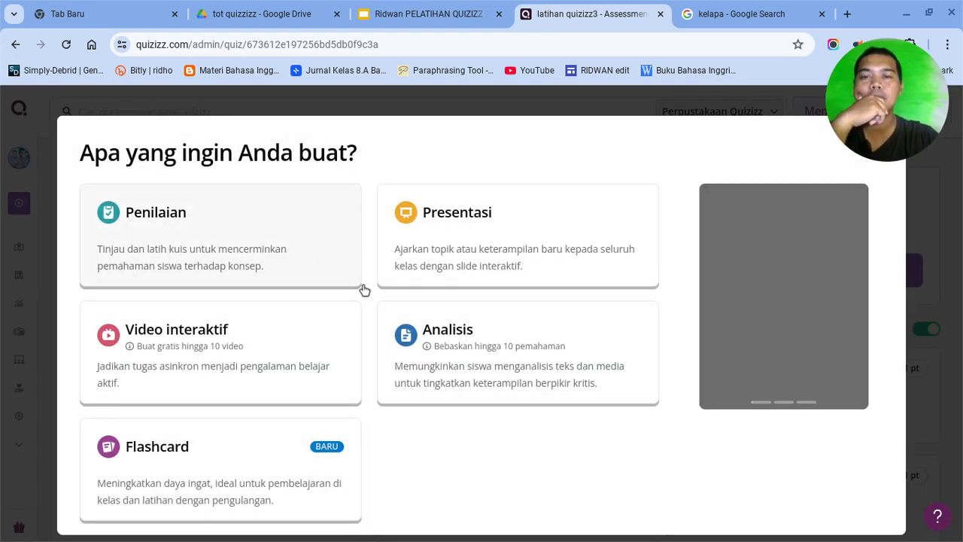
pyautogui.click(622, 390)
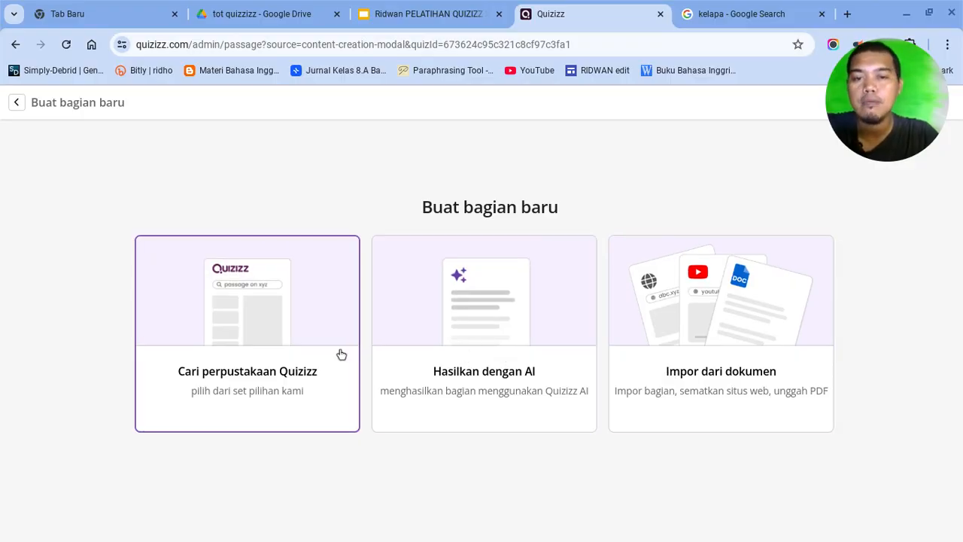
pyautogui.click(493, 347)
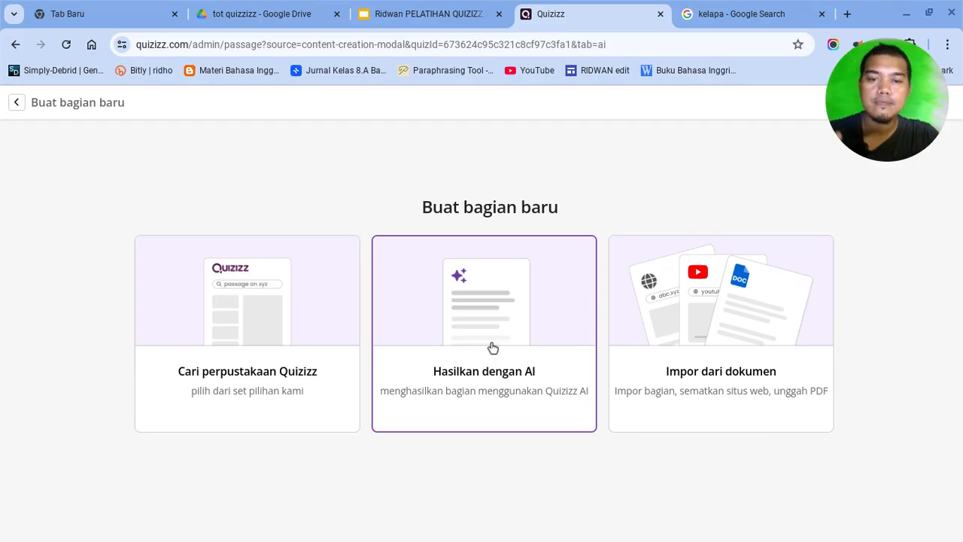
# Step: Enter "kemerdekaan indonesia" as the topic of the AI-generated passage
pyautogui.click(414, 282)
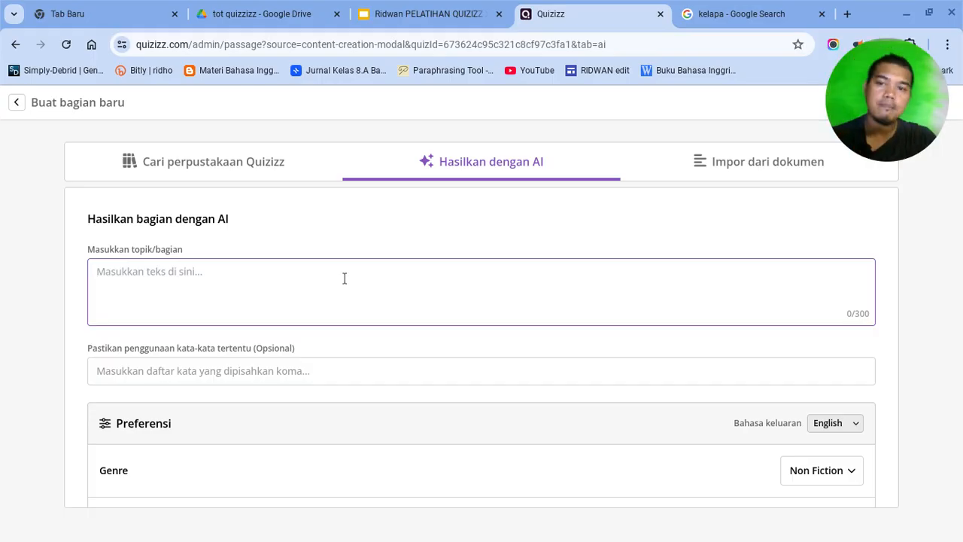
pyautogui.write('se')
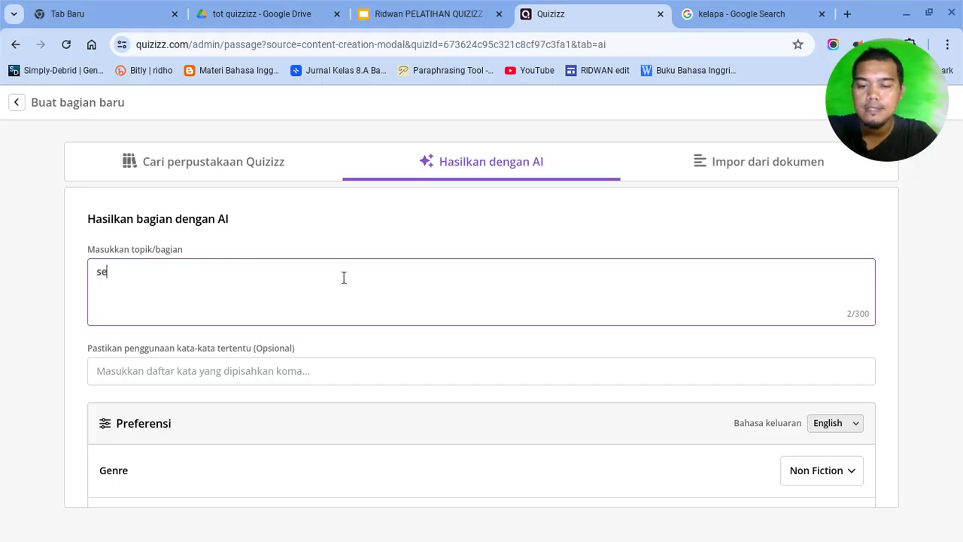
pyautogui.press('BackSpace')
pyautogui.press('BackSpace')
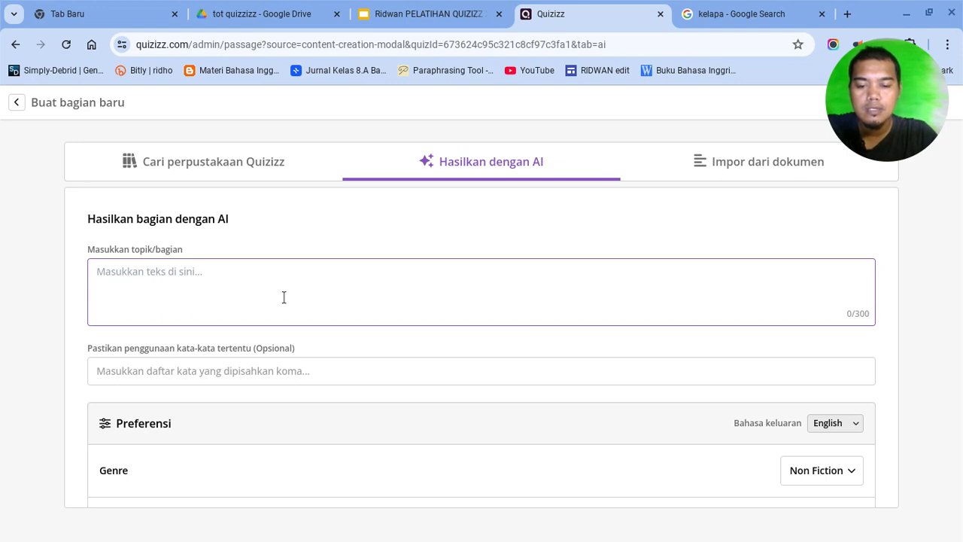
pyautogui.write('kemerdekaan ')
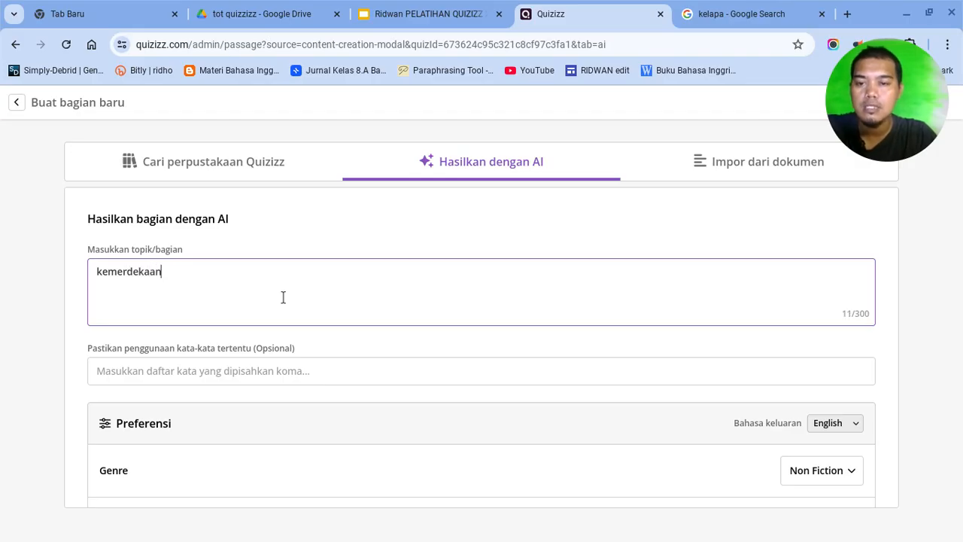
pyautogui.write('indonesia')
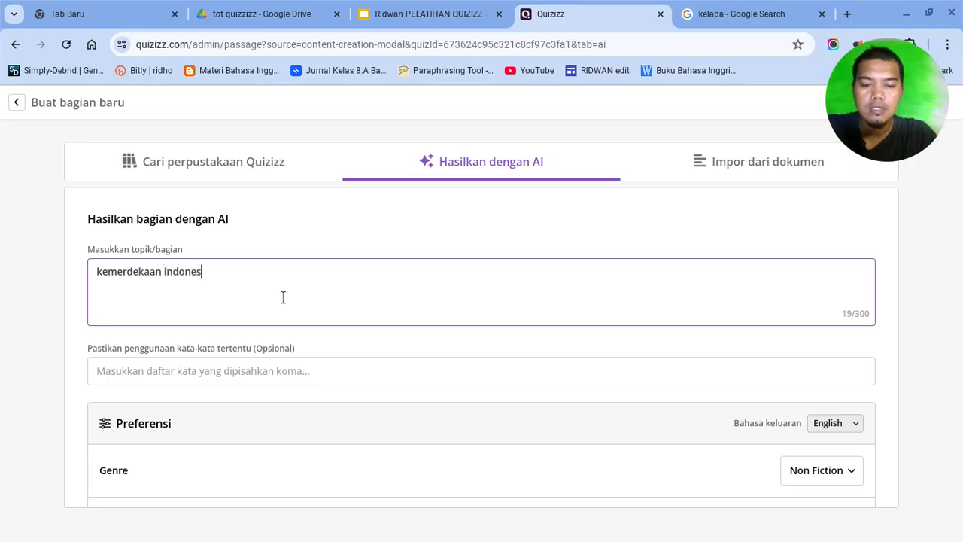
# Step: Set the passage's output language to Indonesian
pyautogui.click(420, 375)
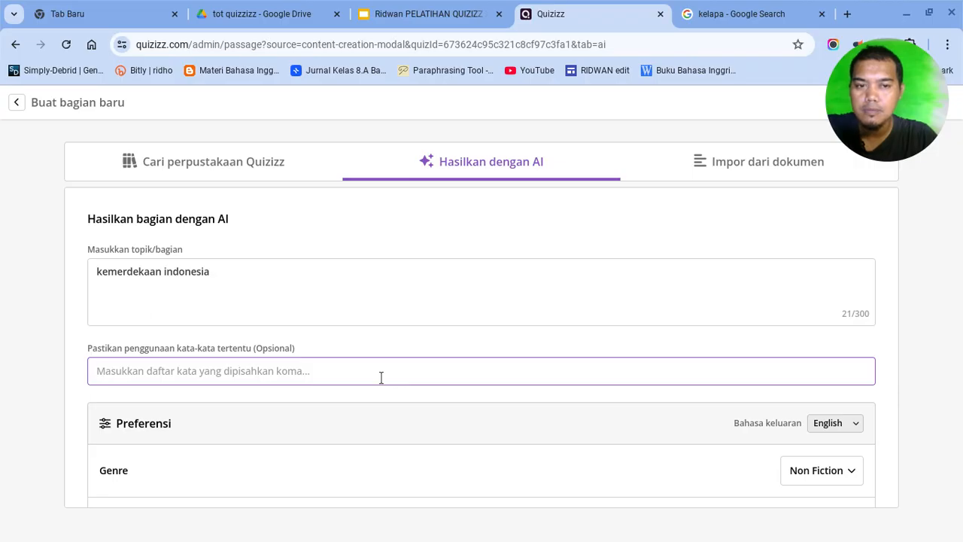
pyautogui.scroll(-1, 381, 378)
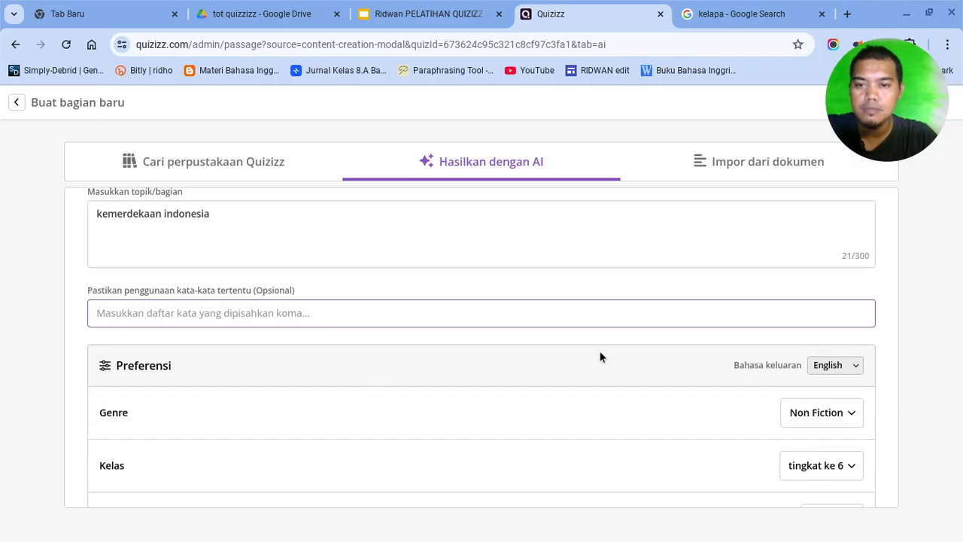
pyautogui.click(834, 361)
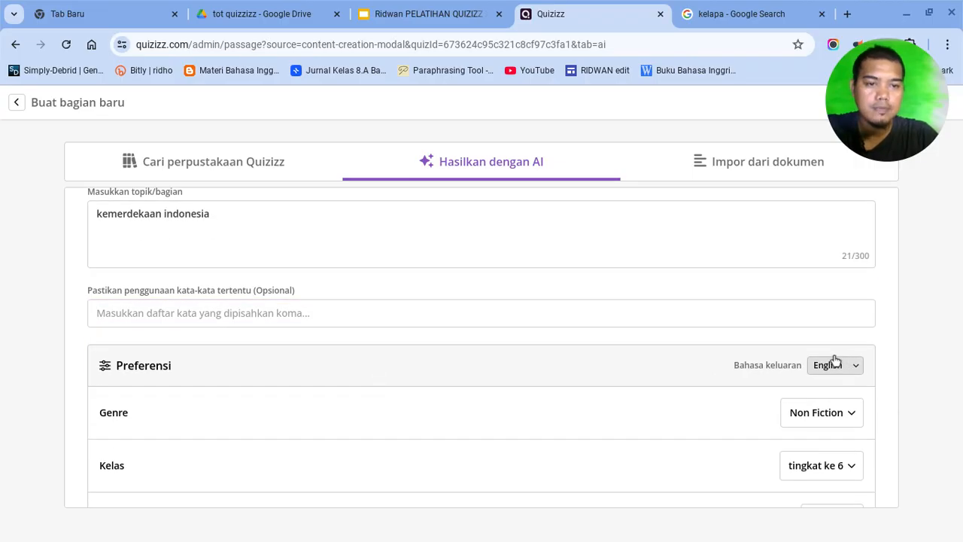
pyautogui.click(833, 363)
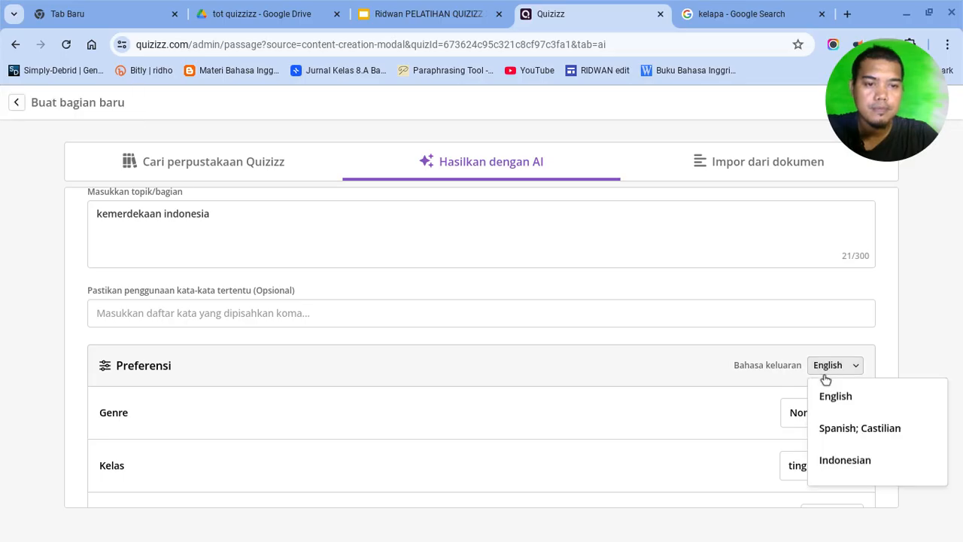
pyautogui.click(842, 461)
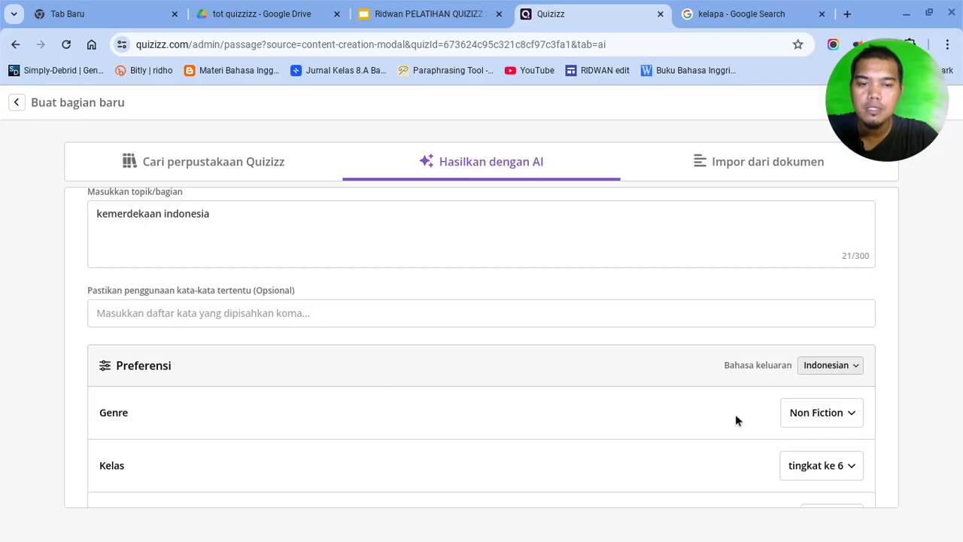
pyautogui.scroll(-2, 735, 419)
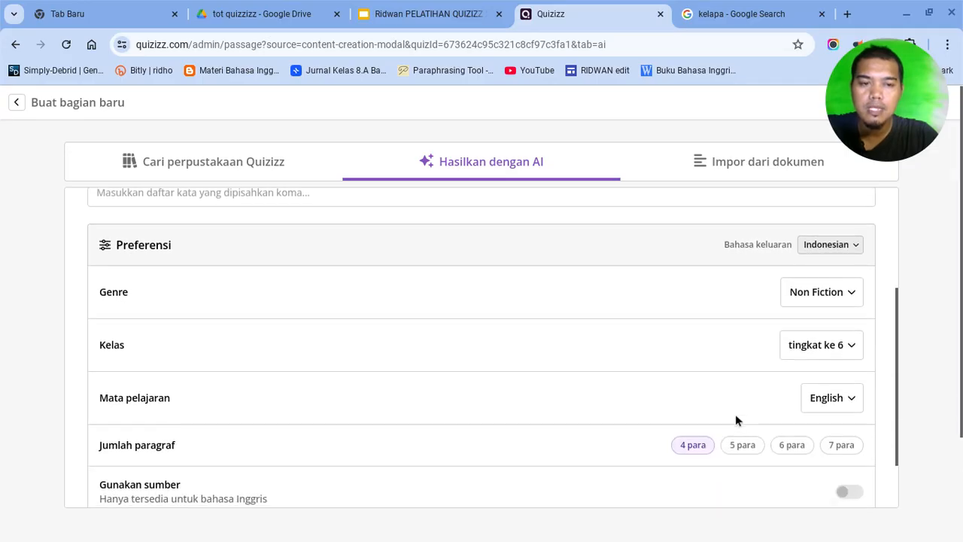
# Step: Set the passage's subject (Mata pelajaran) to Sejarah
pyautogui.click(825, 399)
pyautogui.scroll(-1, 838, 472)
pyautogui.scroll(-4, 837, 474)
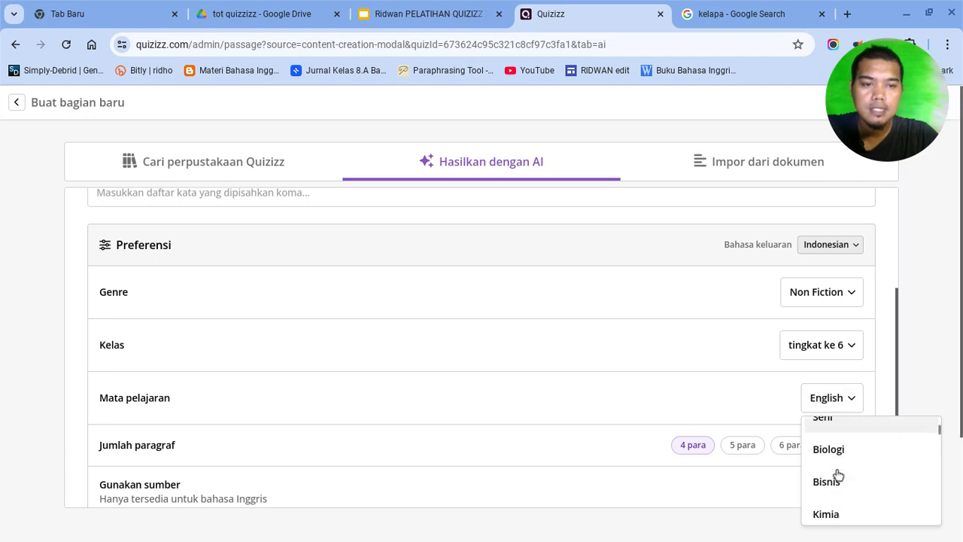
pyautogui.scroll(1, 838, 474)
pyautogui.scroll(-3, 838, 474)
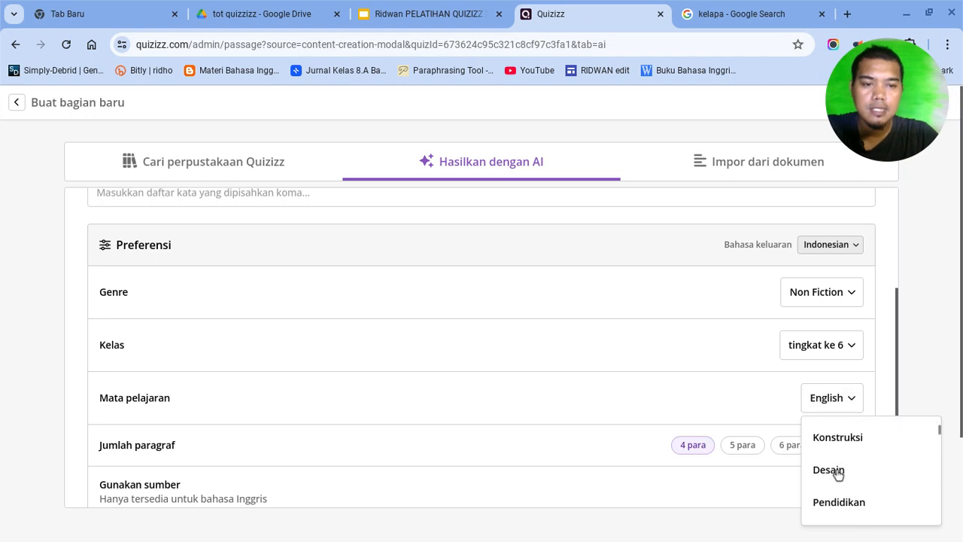
pyautogui.scroll(-5, 838, 474)
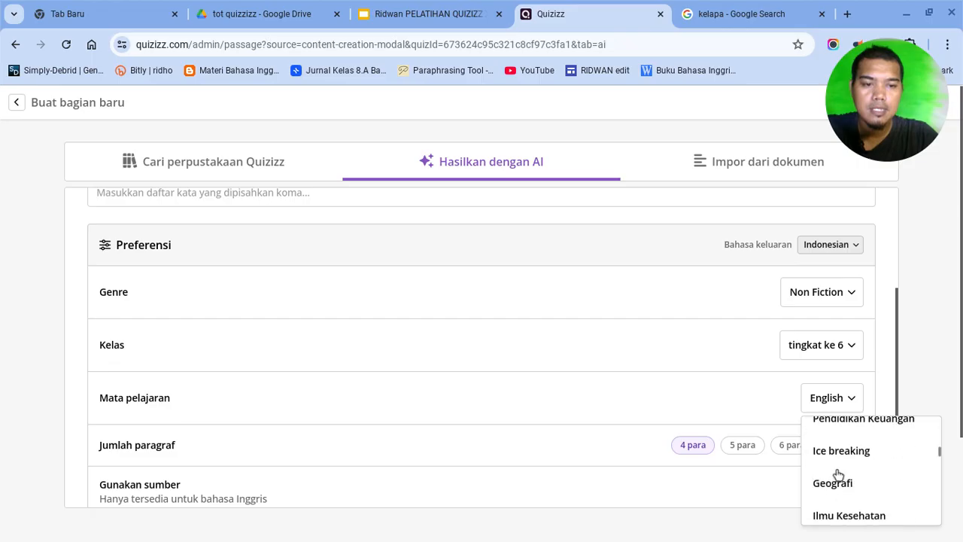
pyautogui.scroll(-1, 837, 474)
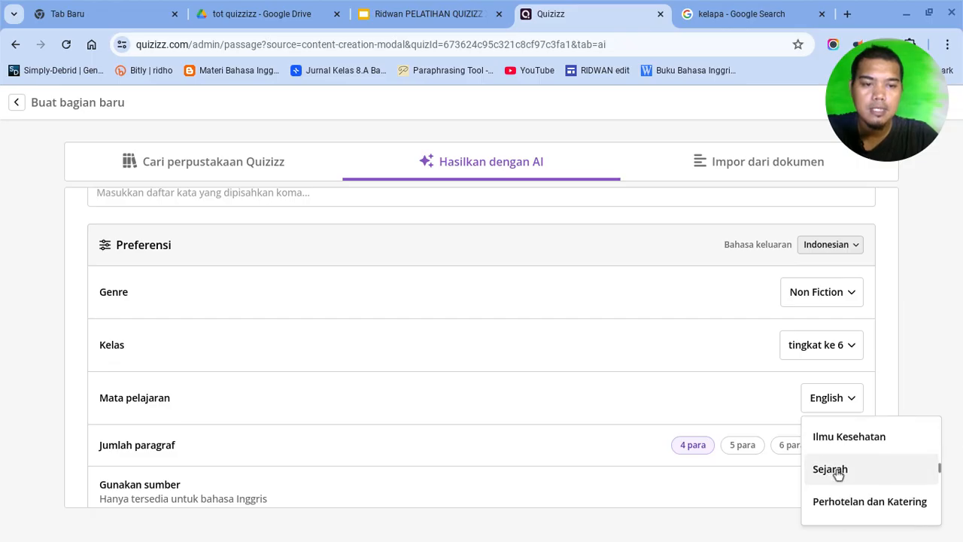
pyautogui.click(839, 471)
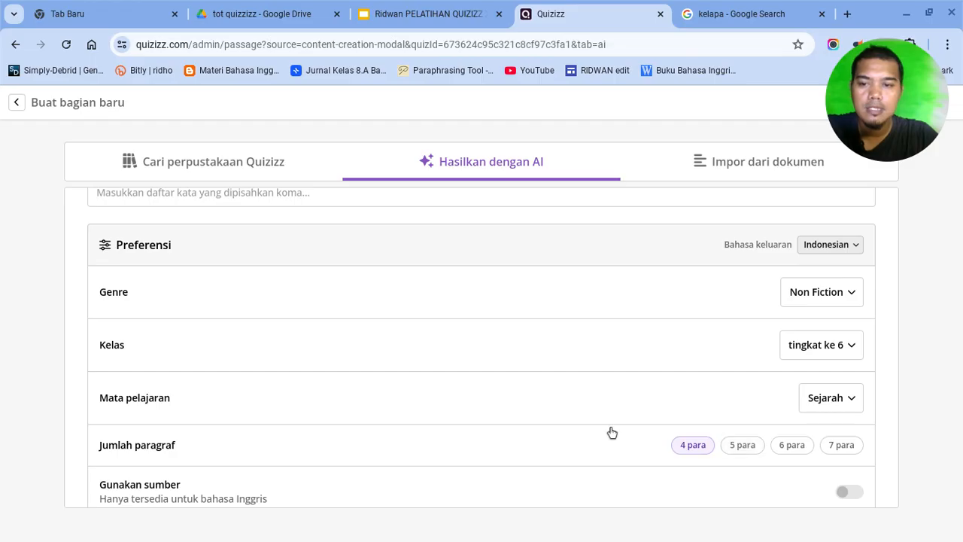
# Step: Check the passage preferences and generate topic suggestions for the passage from them
pyautogui.scroll(-1, 609, 432)
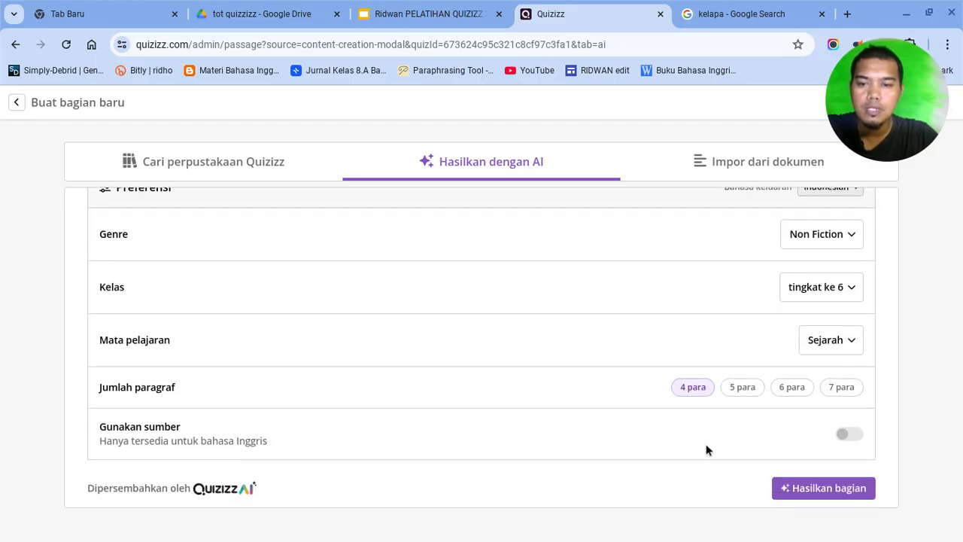
pyautogui.scroll(4, 676, 443)
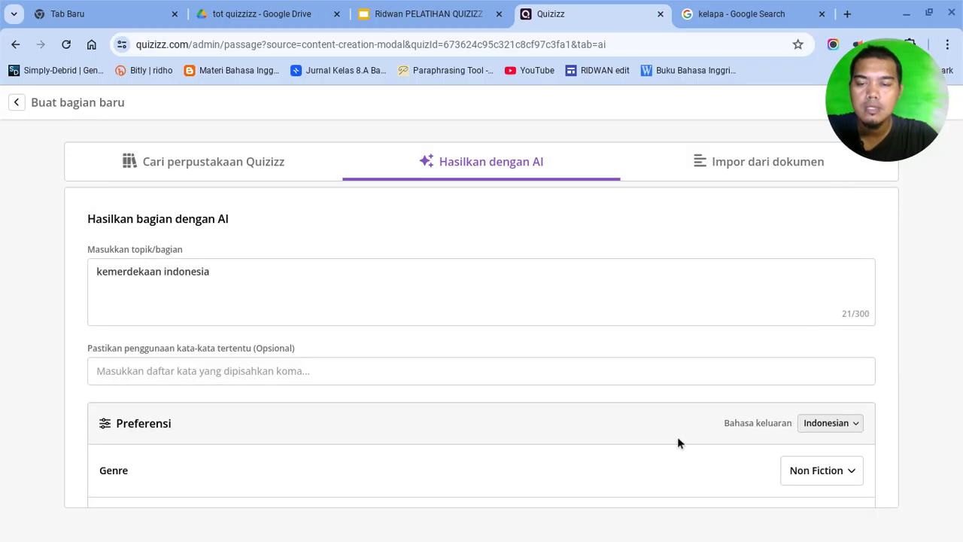
pyautogui.scroll(-4, 677, 443)
pyautogui.scroll(-2, 677, 443)
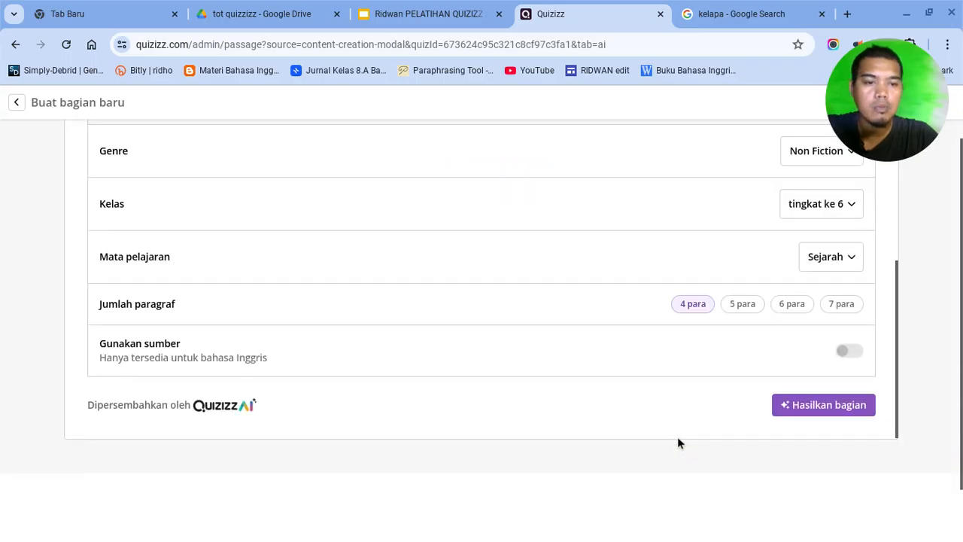
pyautogui.click(801, 373)
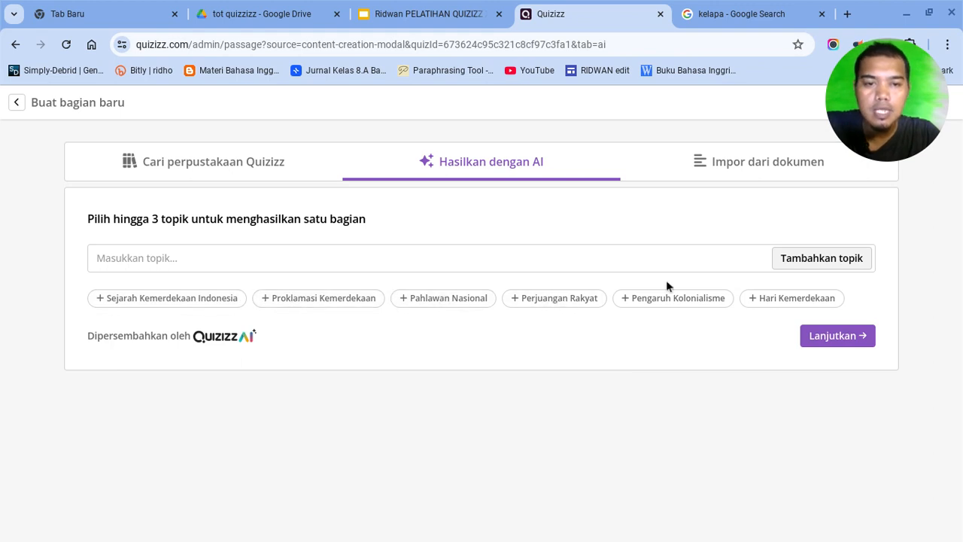
# Step: Generate the passage from the topics Sejarah Kemerdekaan Indonesia, Proklamasi Kemerdekaan and Pahlawan Nasional
pyautogui.click(195, 304)
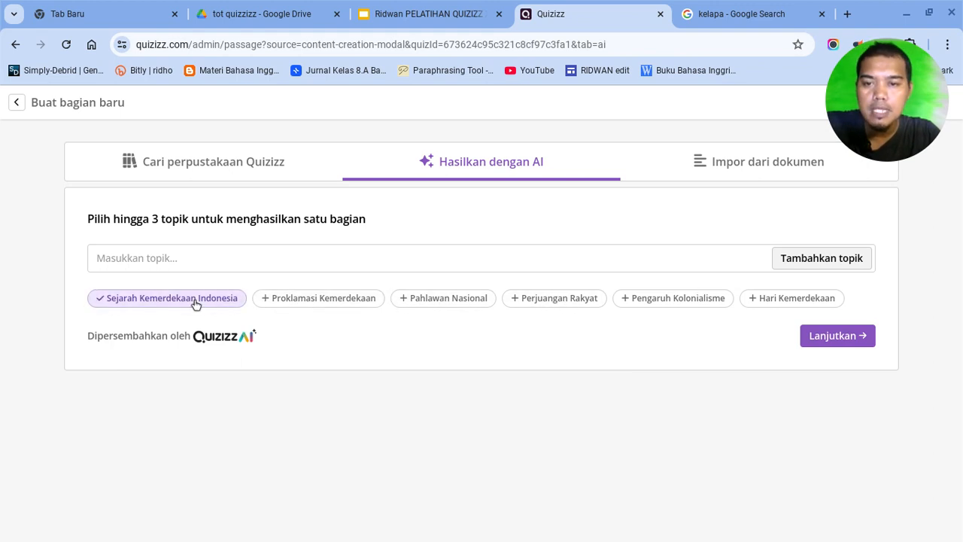
pyautogui.click(296, 302)
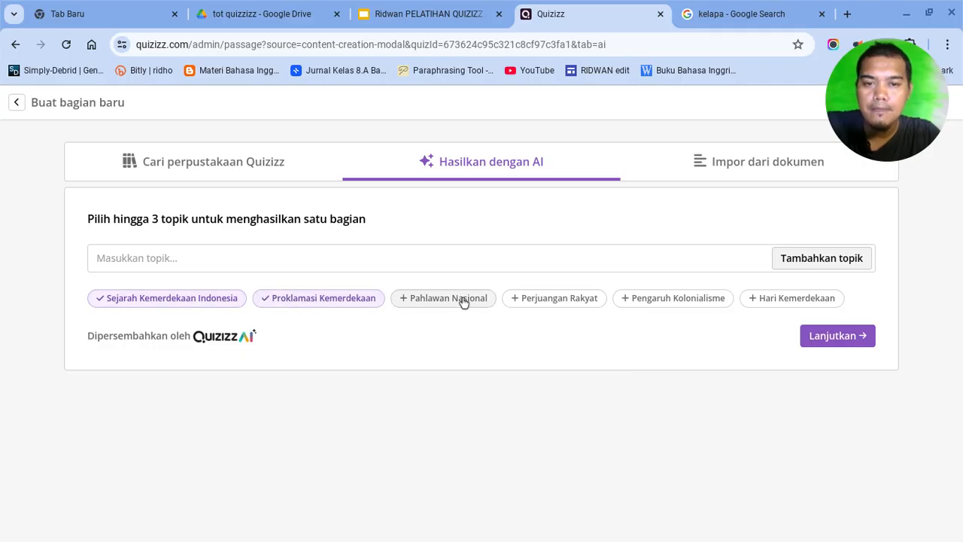
pyautogui.click(460, 302)
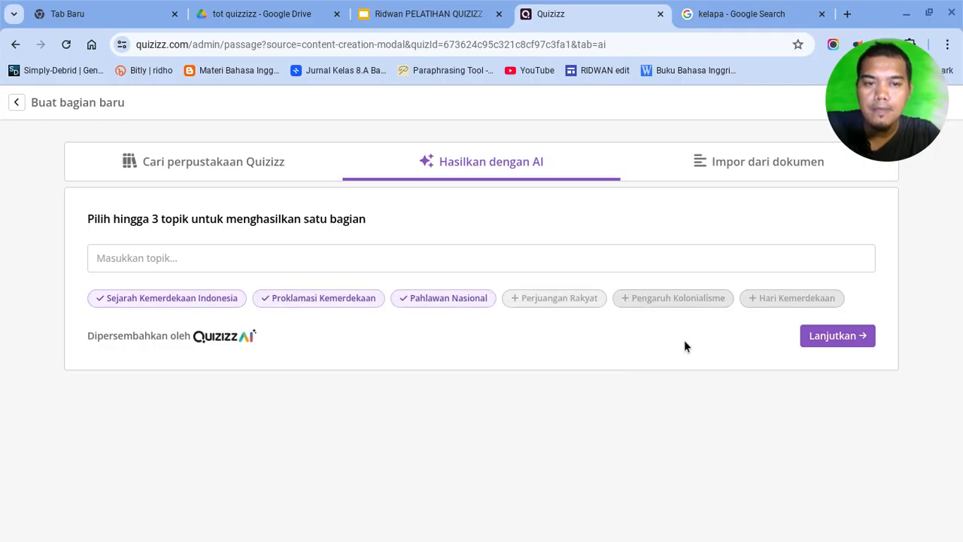
pyautogui.click(820, 341)
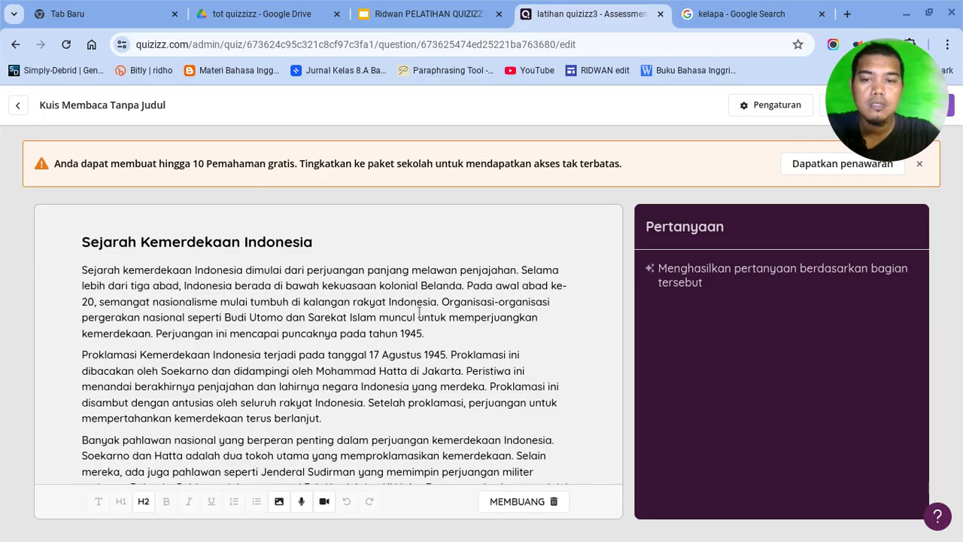
# Step: Examine the generated passage, its questions and the question types that can be added to it
pyautogui.scroll(-5, 419, 313)
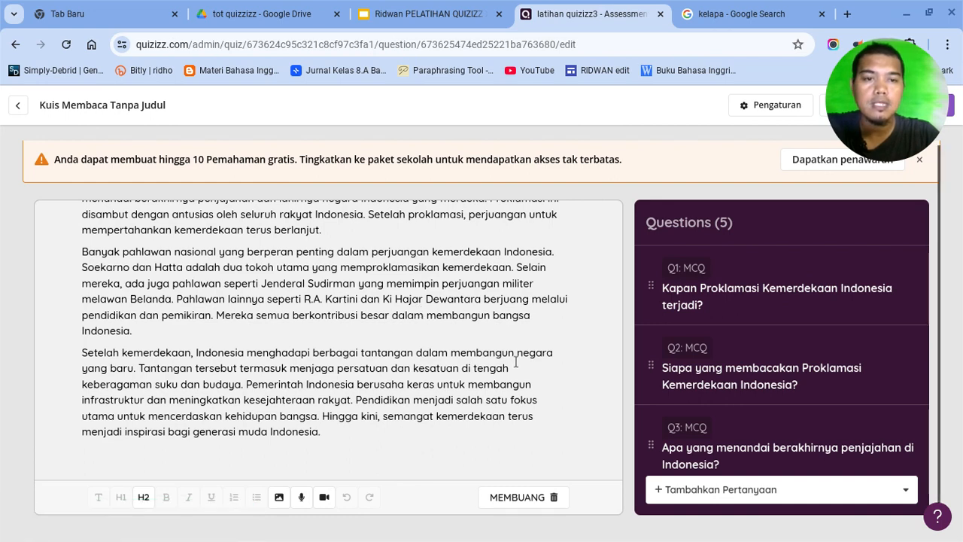
pyautogui.scroll(3, 516, 362)
pyautogui.scroll(-2, 753, 332)
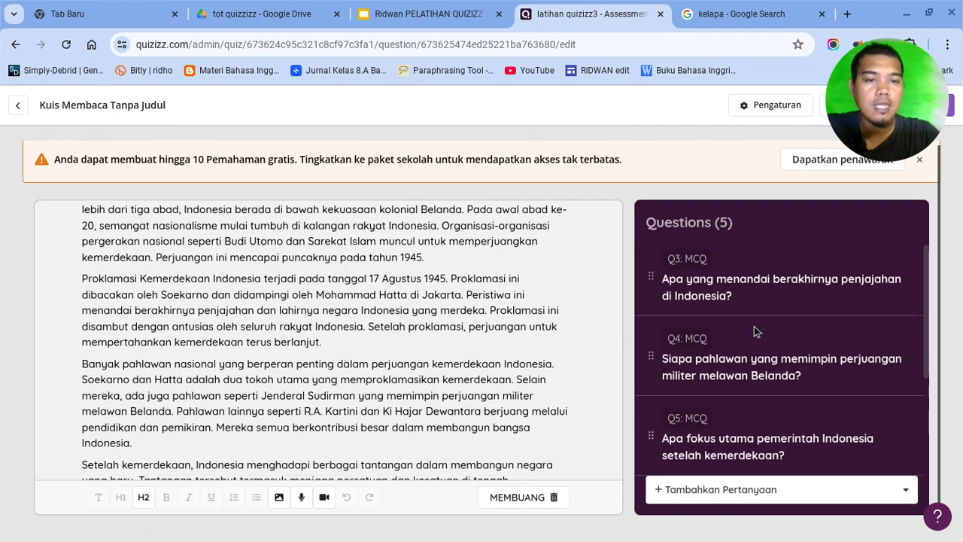
pyautogui.scroll(2, 754, 331)
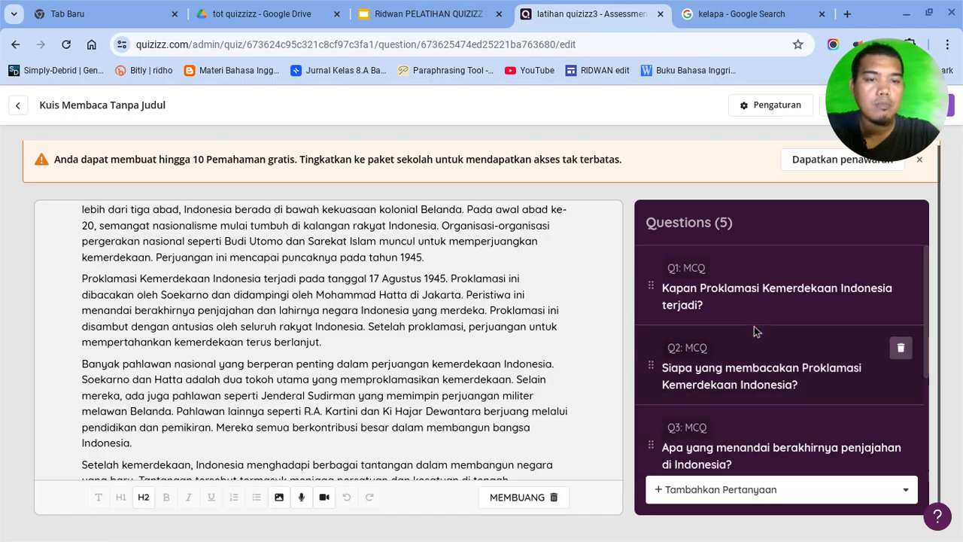
pyautogui.scroll(-2, 754, 331)
pyautogui.scroll(2, 419, 329)
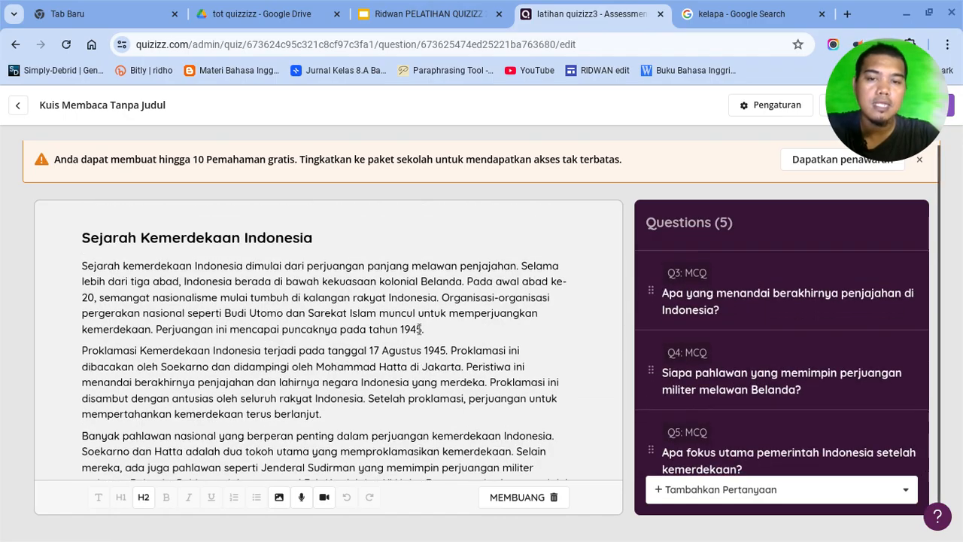
pyautogui.scroll(-3, 419, 329)
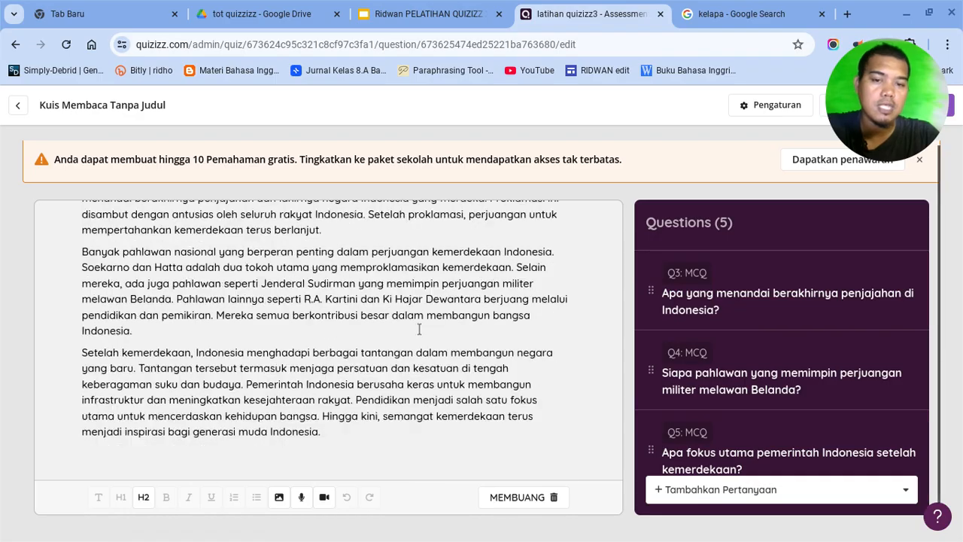
pyautogui.scroll(2, 419, 329)
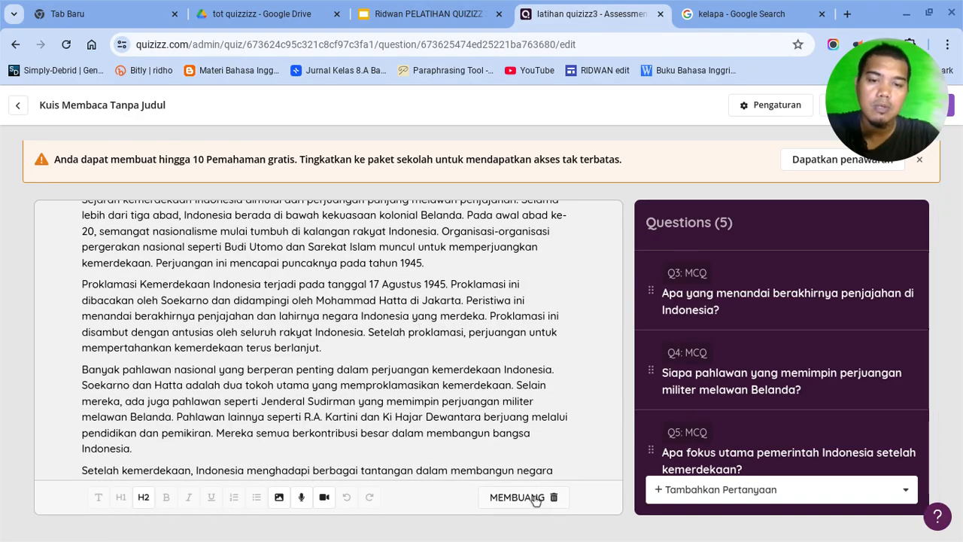
pyautogui.scroll(-1, 708, 344)
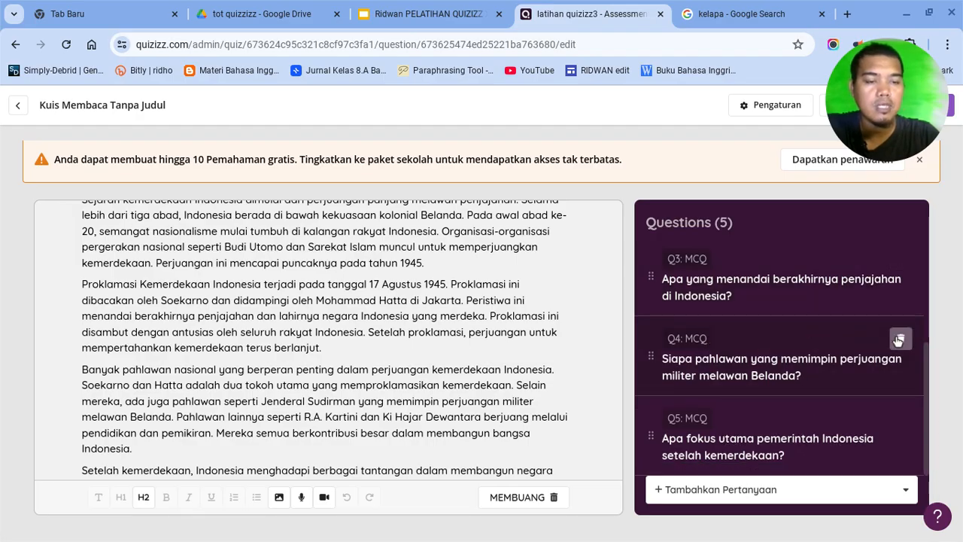
pyautogui.click(776, 491)
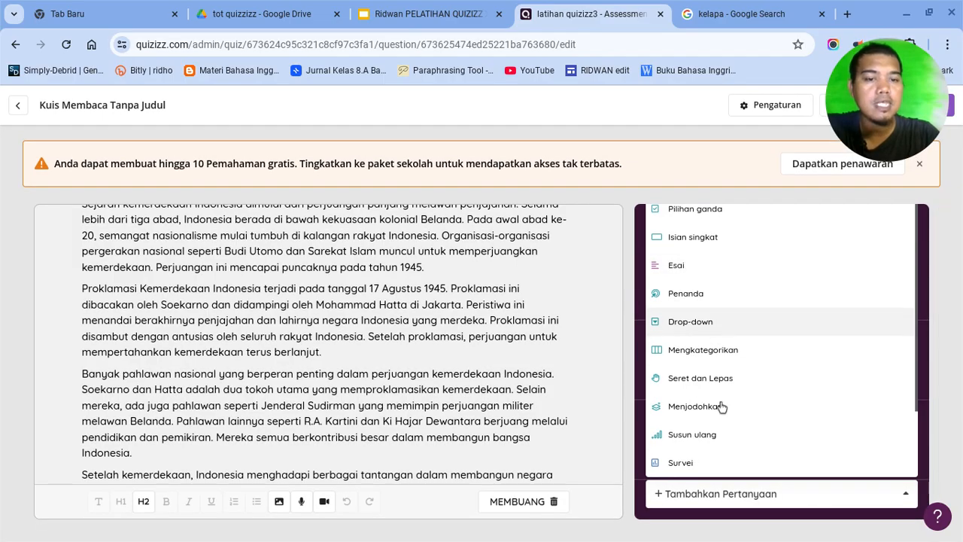
pyautogui.click(789, 492)
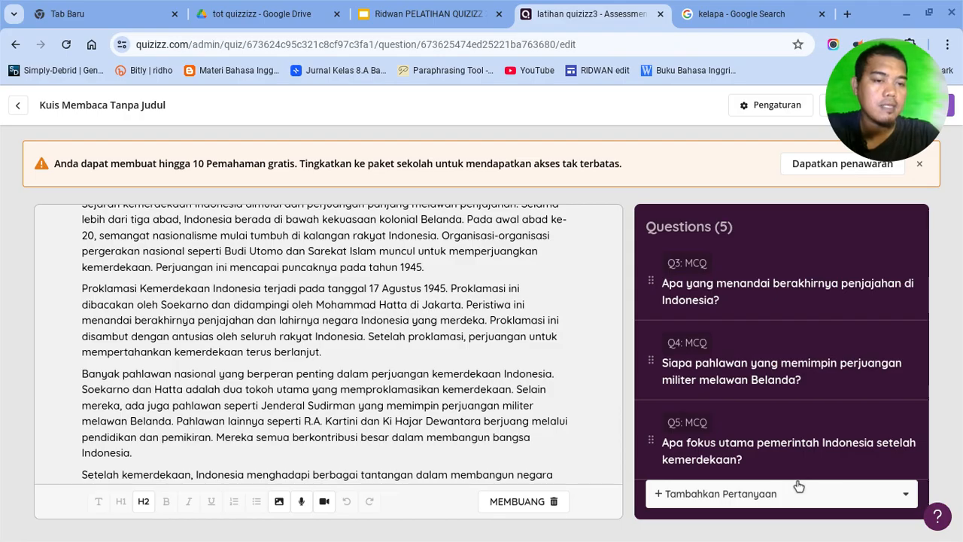
pyautogui.scroll(3, 842, 451)
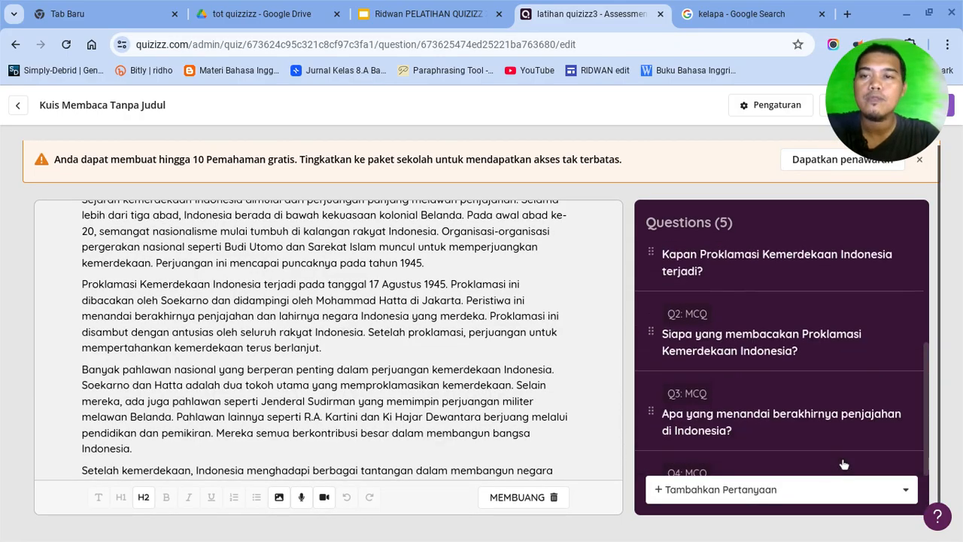
pyautogui.scroll(2, 555, 425)
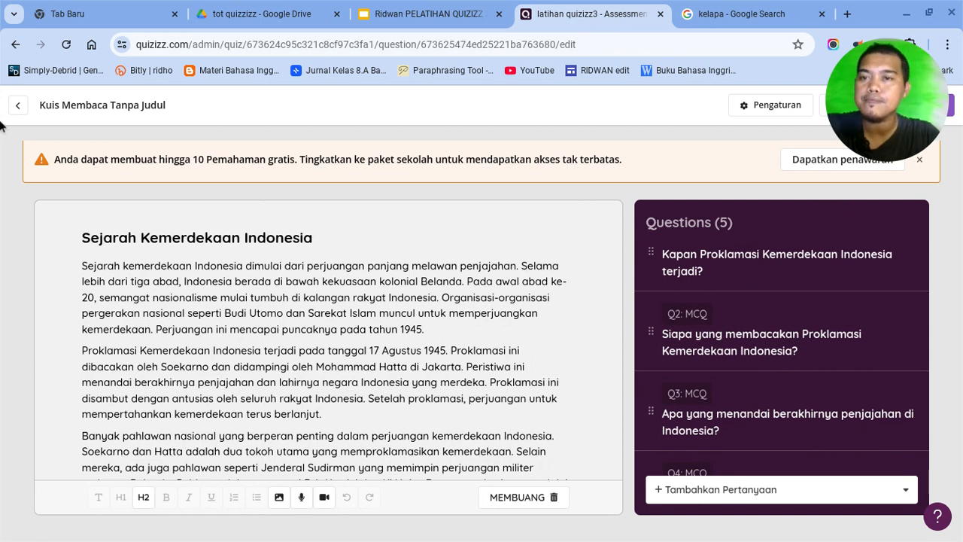
# Step: Leave the passage editor and start a new Penilaian activity with Buat dari awal
pyautogui.click(18, 105)
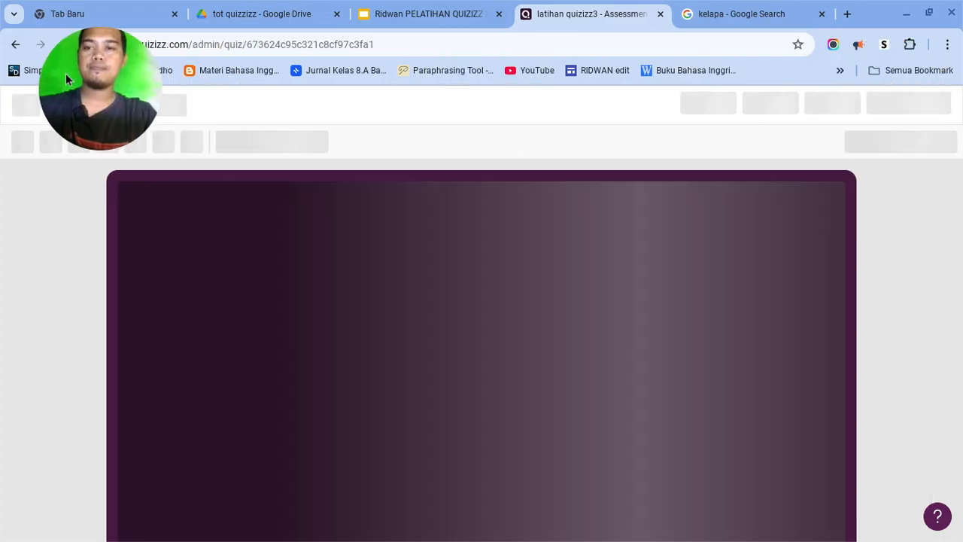
pyautogui.moveTo(66, 72); pyautogui.dragTo(67, 454)
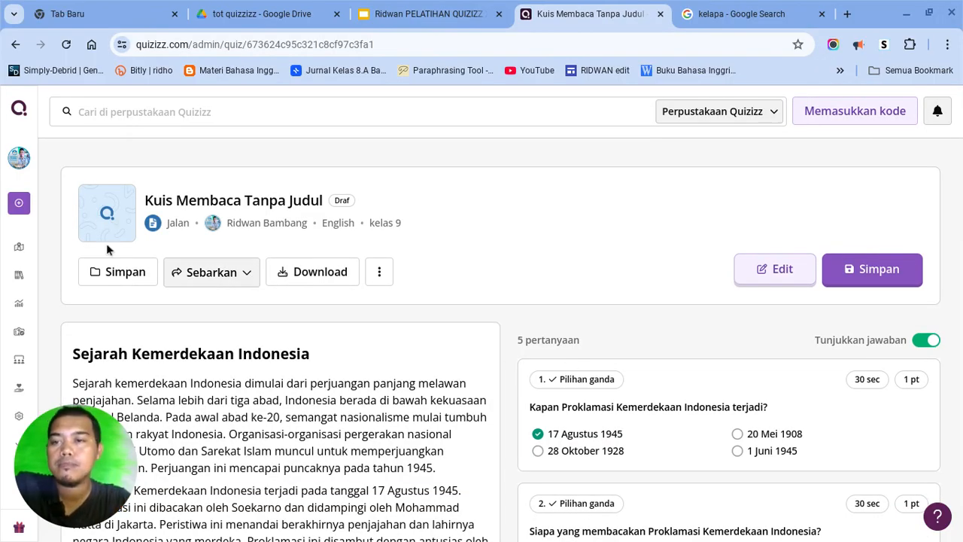
pyautogui.click(20, 205)
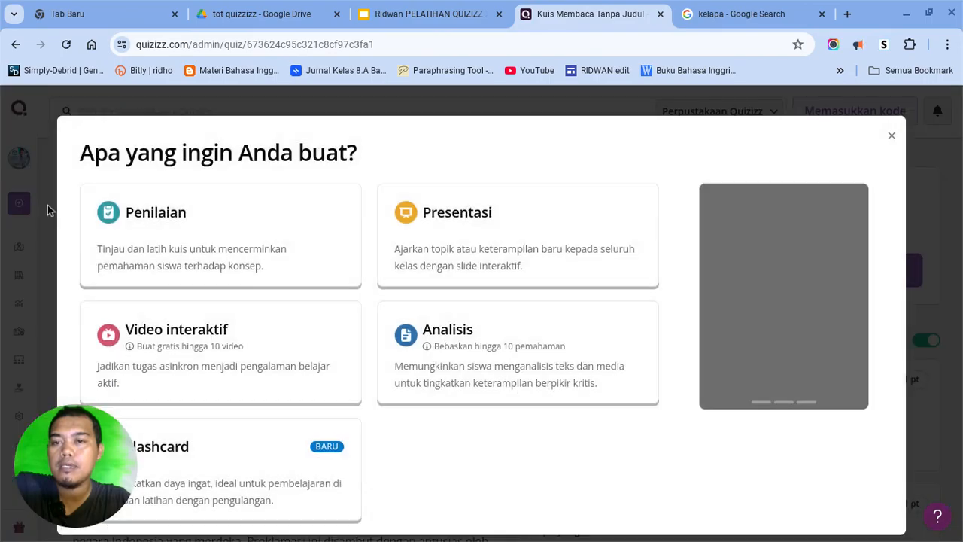
pyautogui.click(199, 238)
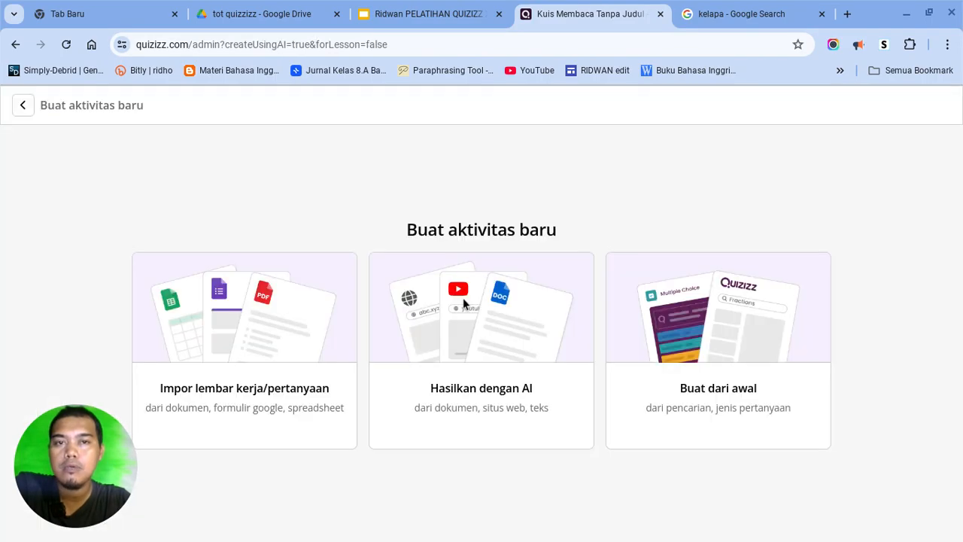
pyautogui.click(712, 376)
pyautogui.scroll(-2, 605, 405)
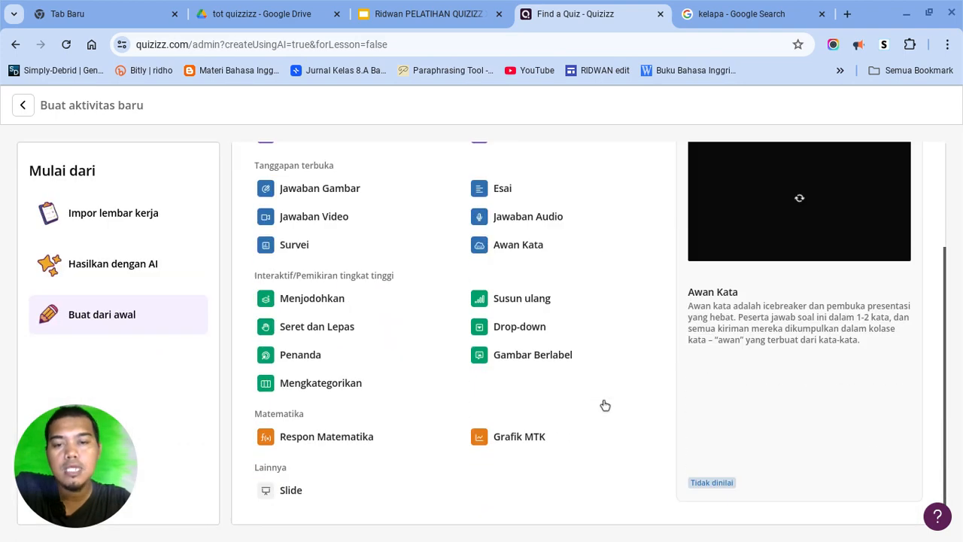